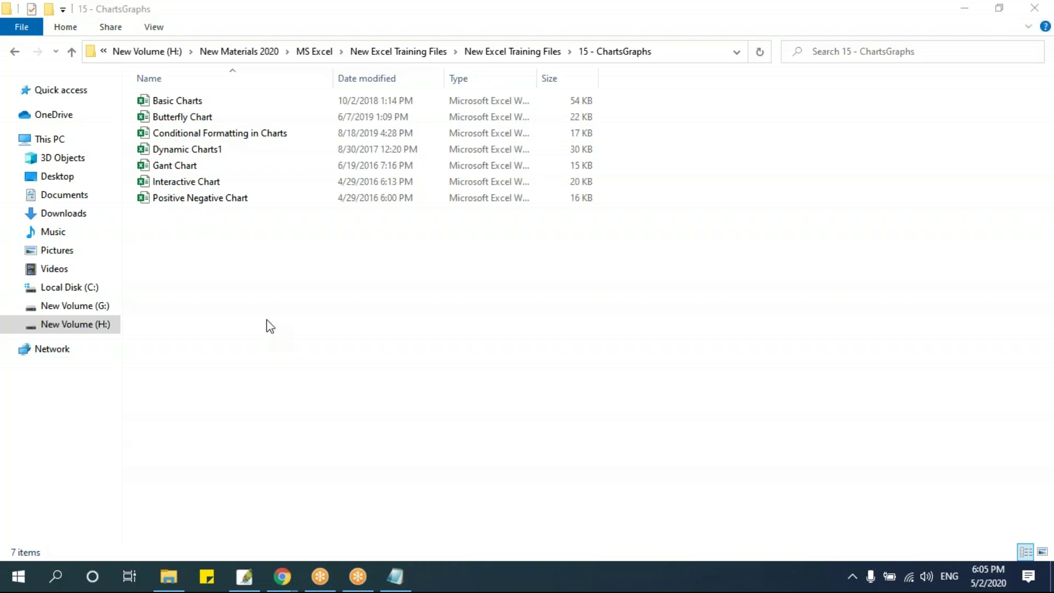
# Step: Open Basic Charts.xlsx from the 15 - ChartsGraphs folder in Excel
pyautogui.doubleClick(213, 105)
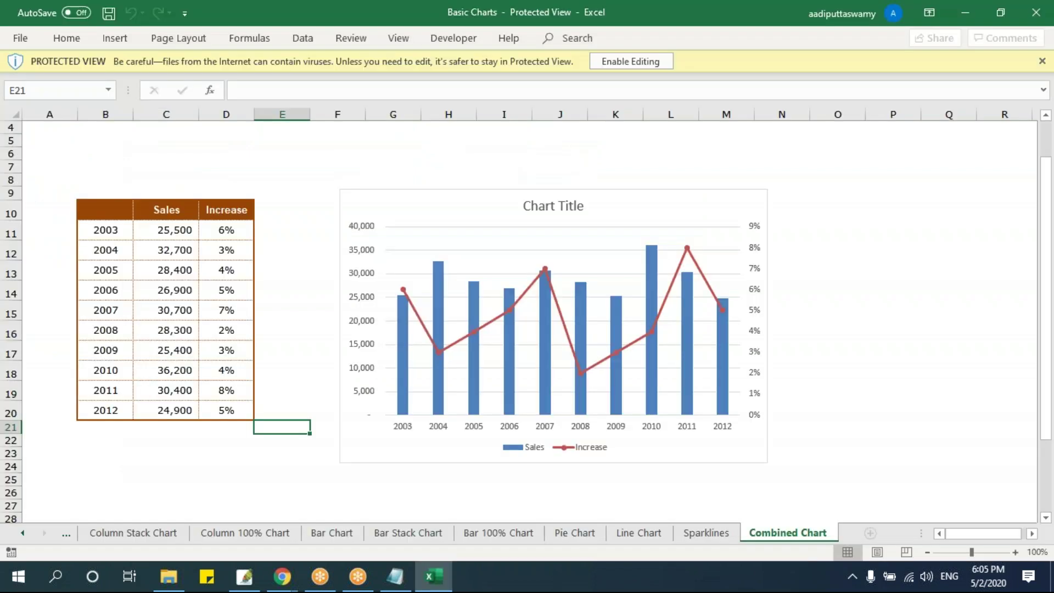
# Step: Enable editing of the workbook and switch to the Column Chart sheet
pyautogui.click(630, 64)
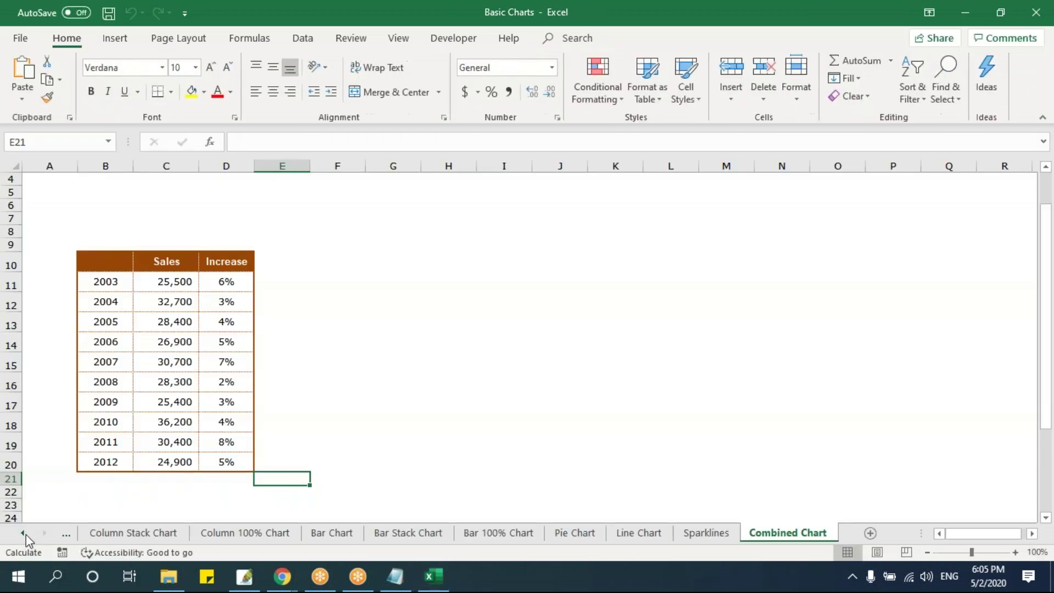
pyautogui.click(23, 533)
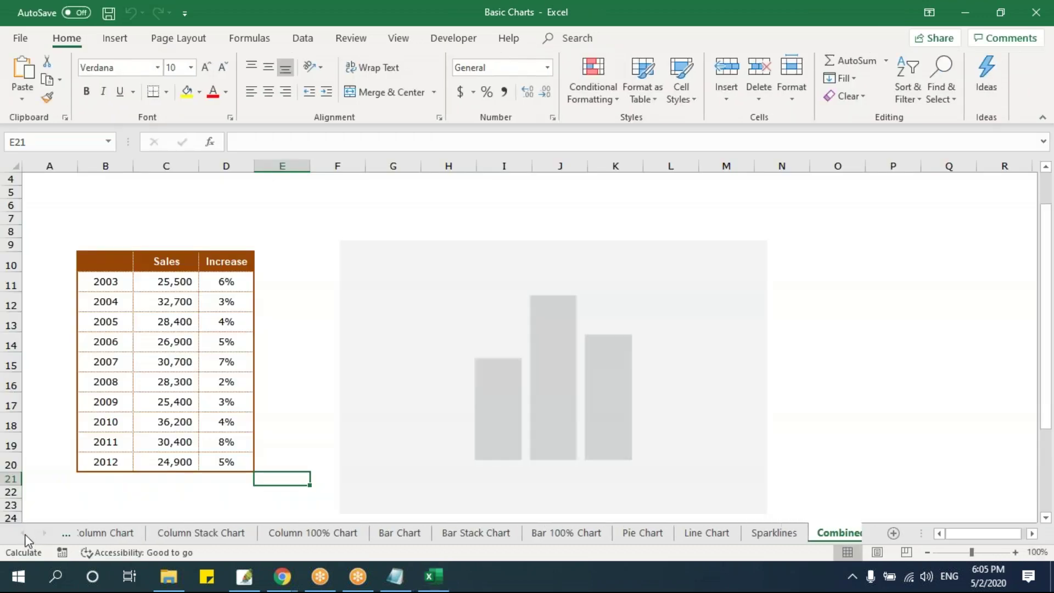
pyautogui.click(117, 533)
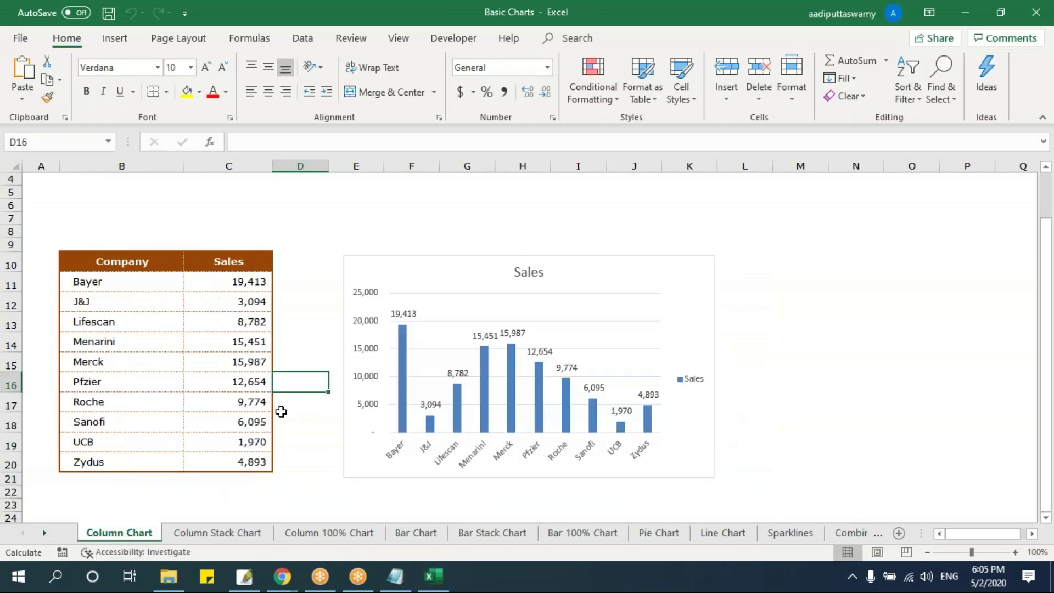
# Step: Reposition and widen the existing Sales chart, then delete it
pyautogui.moveTo(393, 258); pyautogui.dragTo(352, 245)
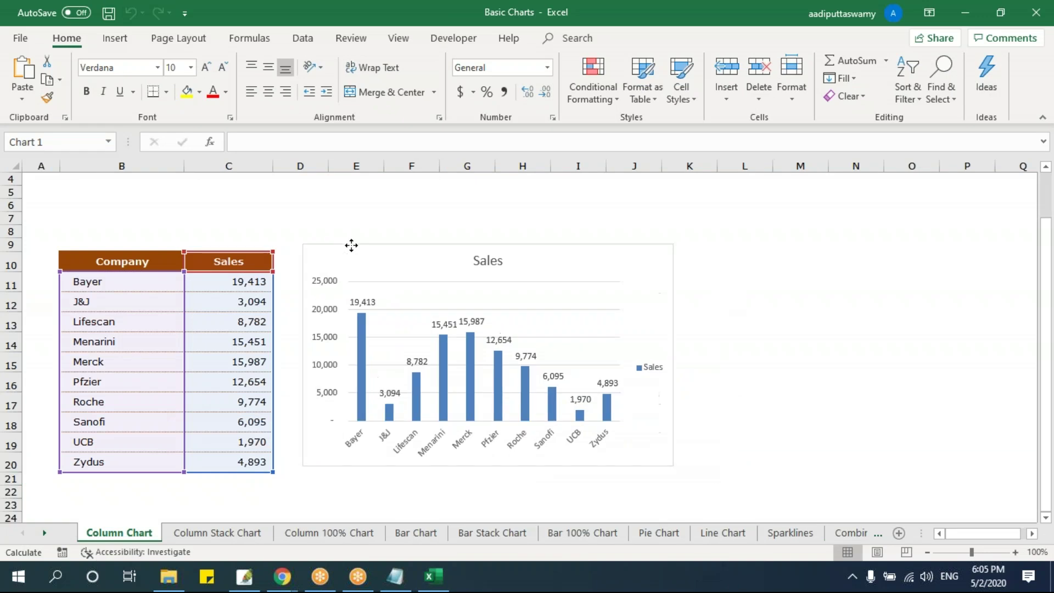
pyautogui.moveTo(674, 466); pyautogui.dragTo(858, 471)
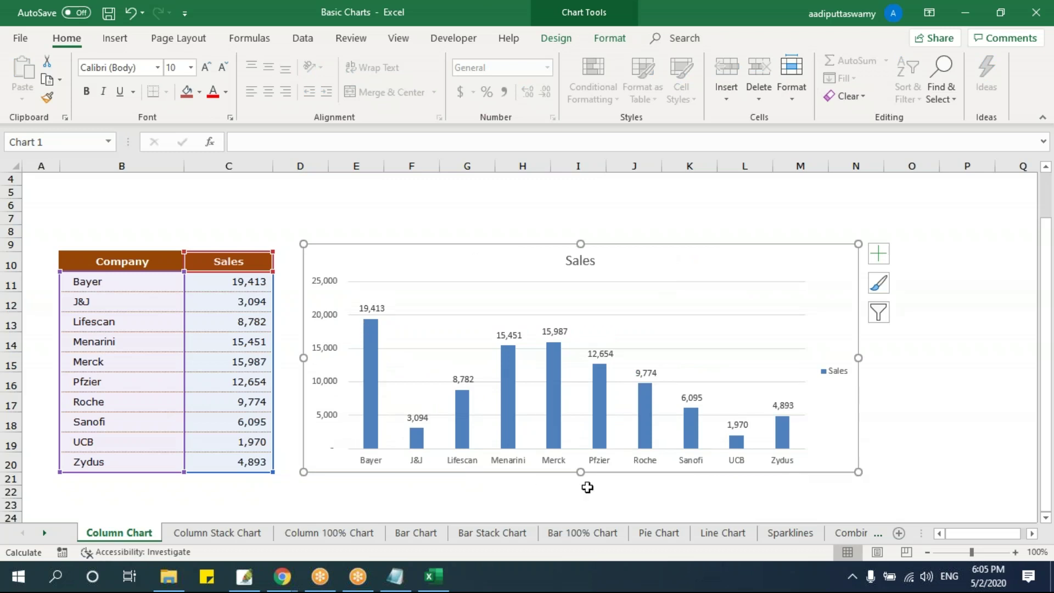
pyautogui.click(264, 190)
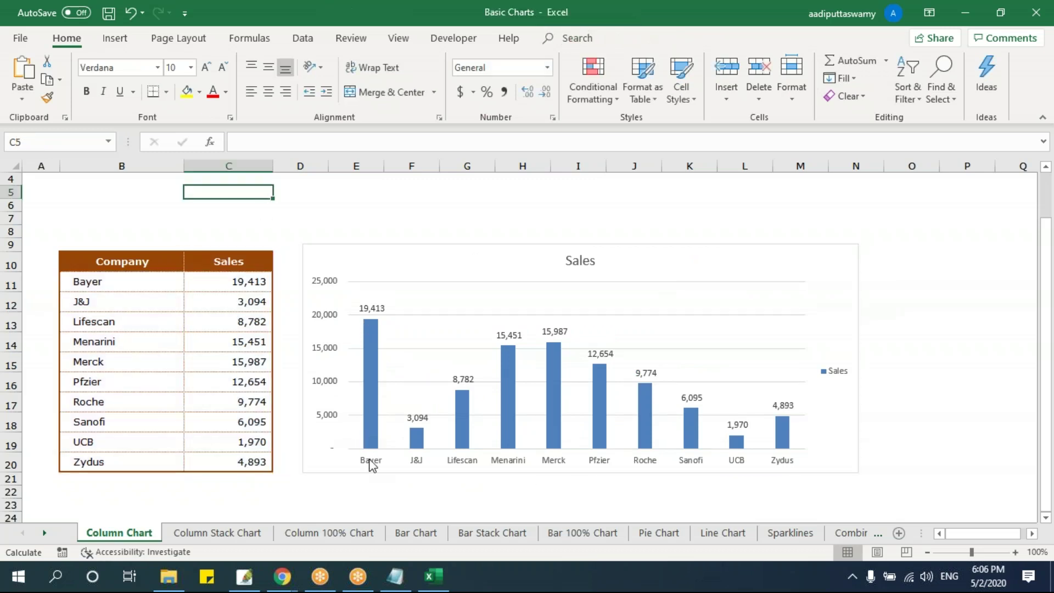
pyautogui.click(936, 437)
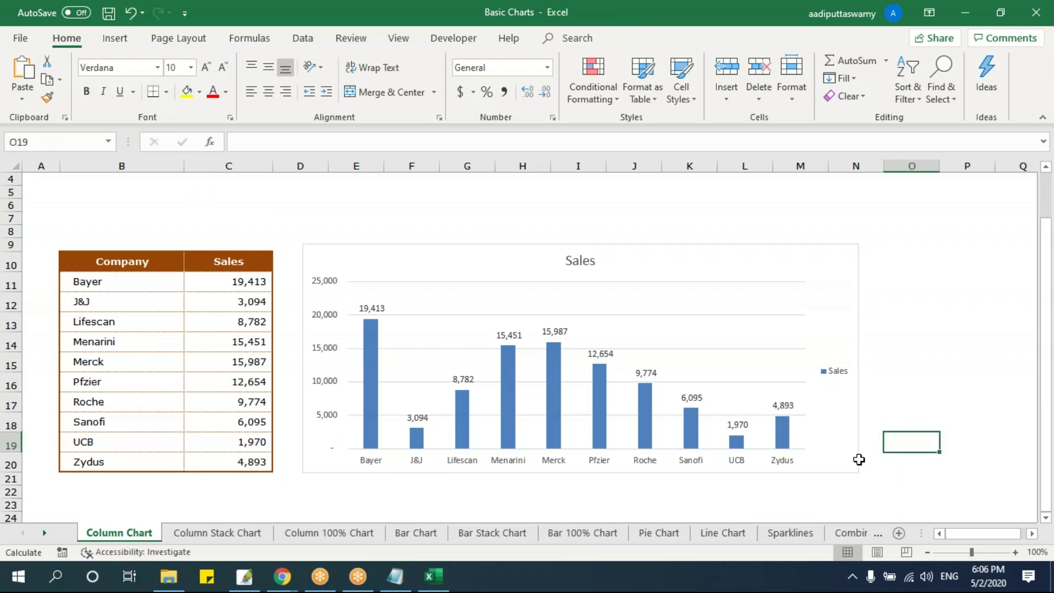
pyautogui.click(329, 250)
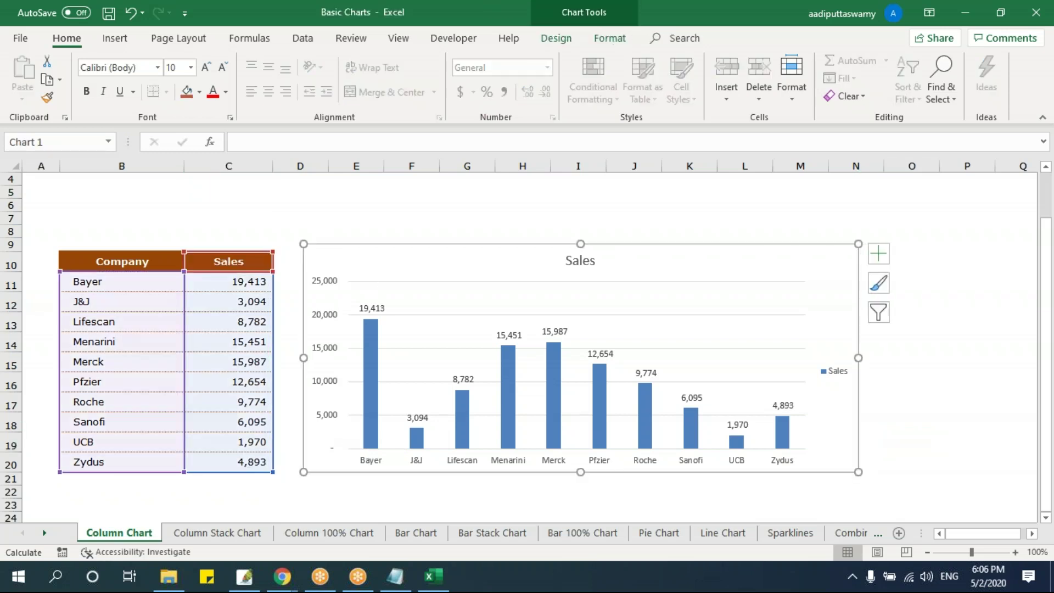
pyautogui.press('Delete')
pyautogui.click(308, 245)
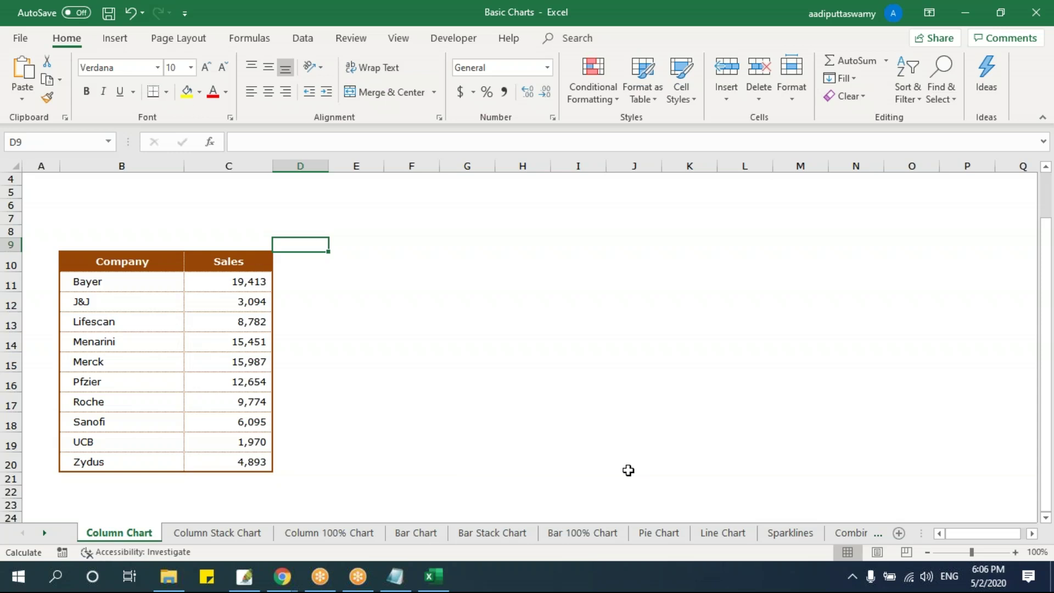
# Step: Try selecting the table, consult the Notepad notes, and return to Excel at row 10
pyautogui.moveTo(127, 258); pyautogui.dragTo(242, 460)
pyautogui.click(406, 339)
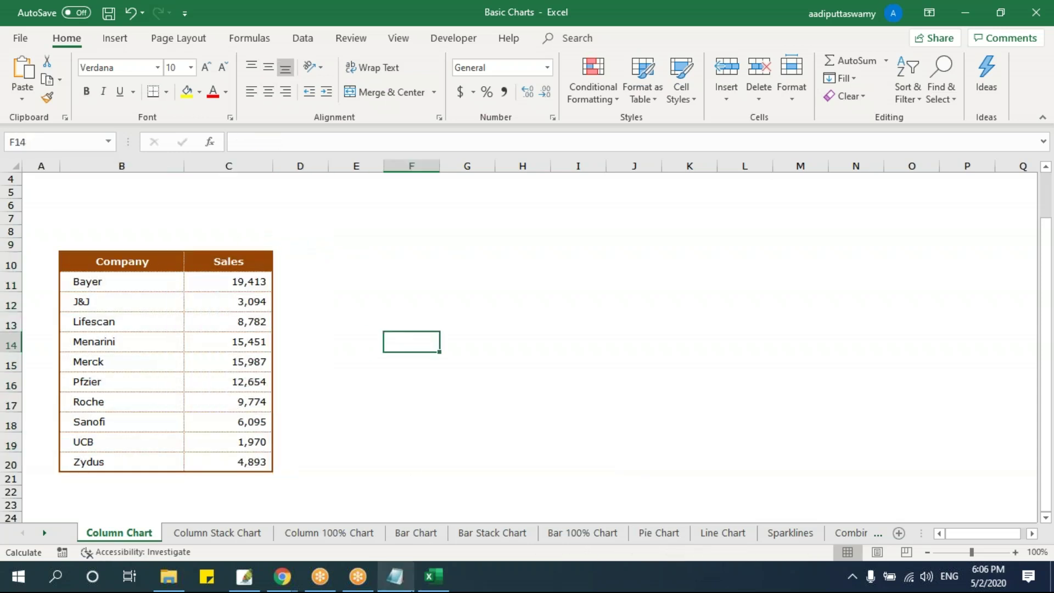
pyautogui.moveTo(395, 576)
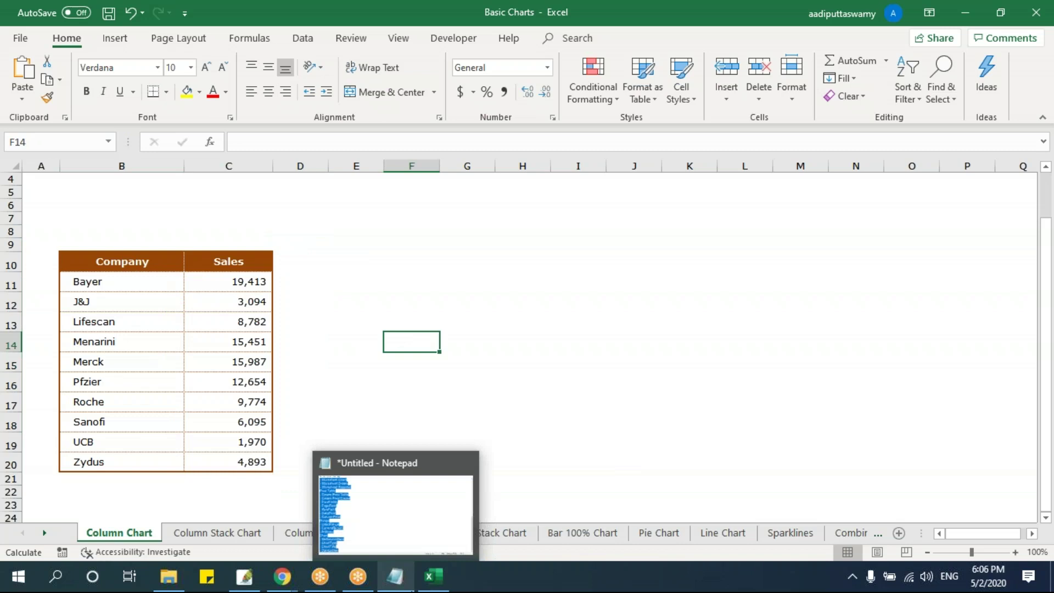
pyautogui.click(405, 490)
pyautogui.press('super+d')
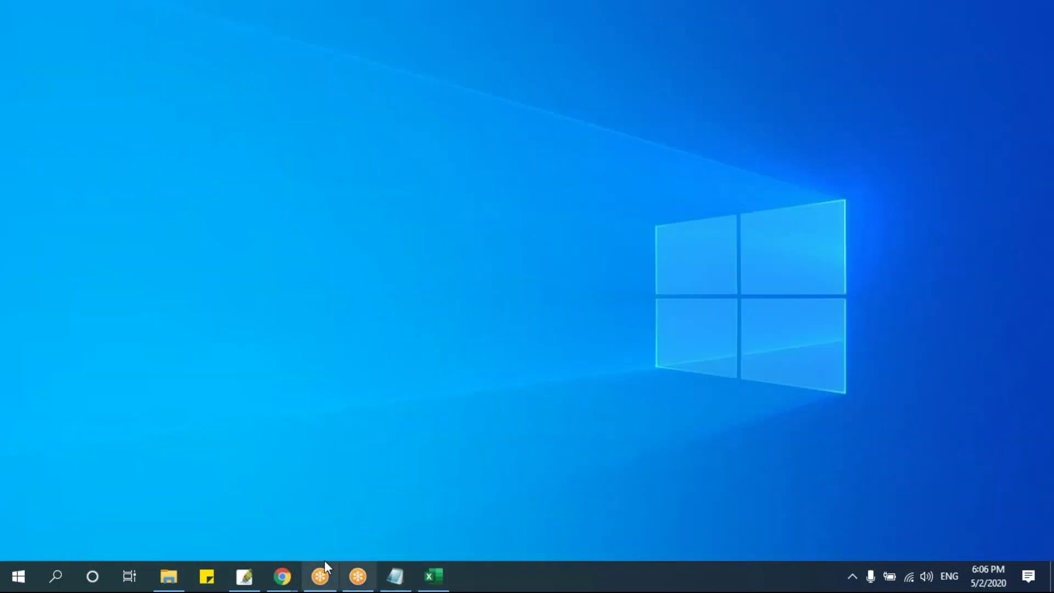
pyautogui.click(440, 580)
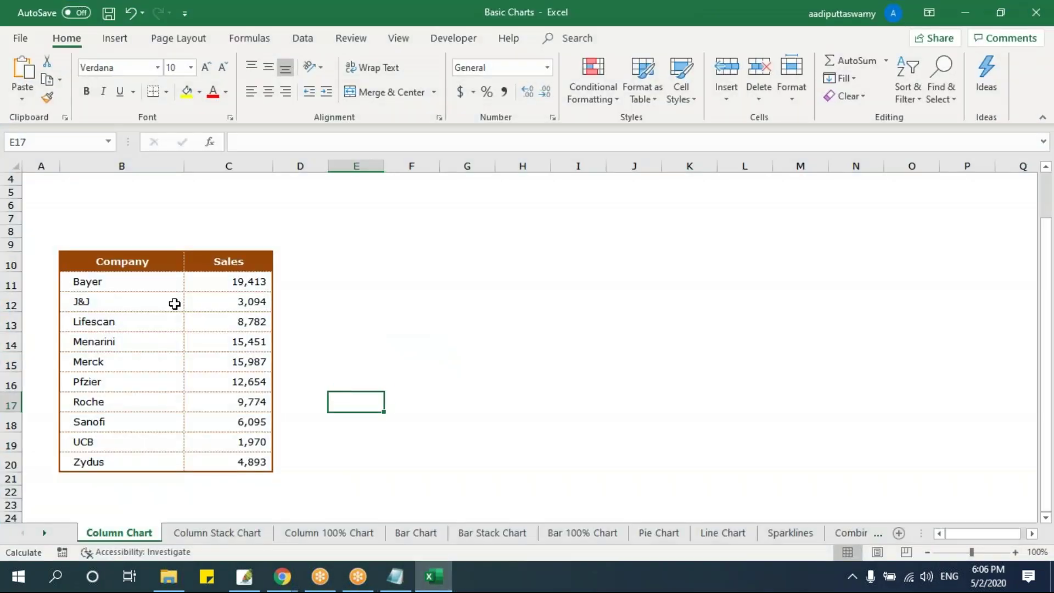
pyautogui.press('Up')
pyautogui.press('Up')
pyautogui.press('Up')
pyautogui.press('Up')
pyautogui.press('Up')
pyautogui.press('Up')
pyautogui.press('Up')
# Step: Select the Company and Sales columns and review the company names from Bayer down
pyautogui.moveTo(141, 264); pyautogui.dragTo(249, 464)
pyautogui.click(363, 371)
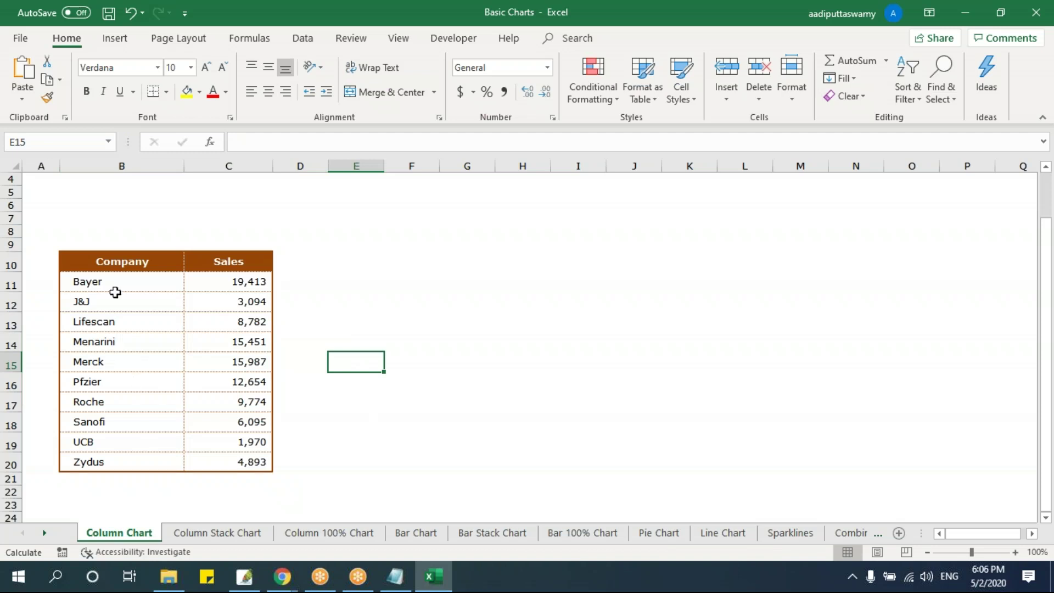
pyautogui.moveTo(125, 263); pyautogui.dragTo(135, 453)
pyautogui.moveTo(225, 264); pyautogui.dragTo(232, 467)
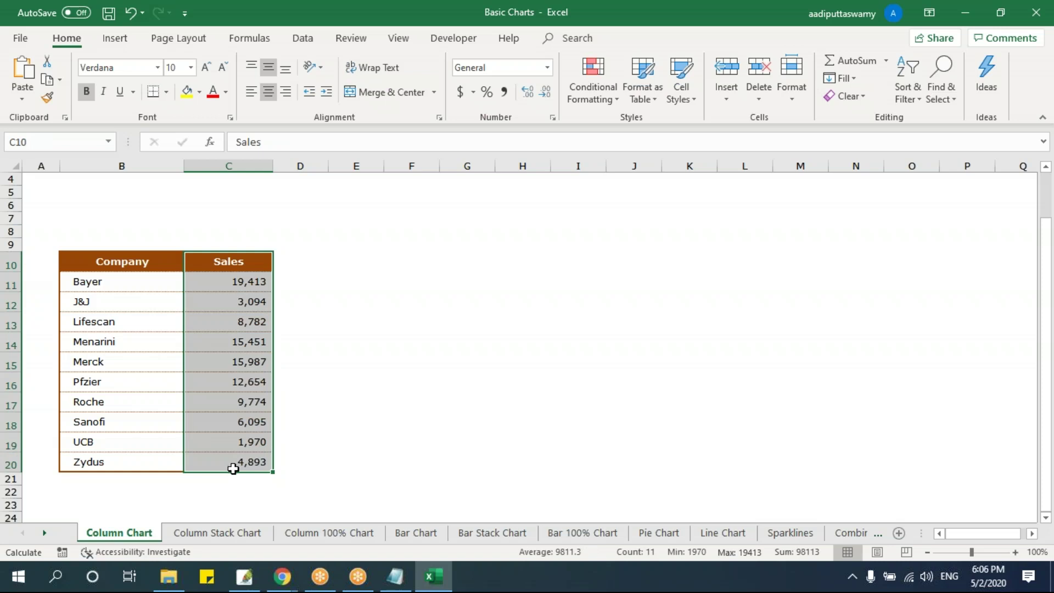
pyautogui.click(400, 245)
pyautogui.click(101, 282)
pyautogui.press('Down')
pyautogui.press('Down')
pyautogui.press('Down')
pyautogui.press('Down')
pyautogui.press('Down')
pyautogui.press('Down')
pyautogui.press('Down')
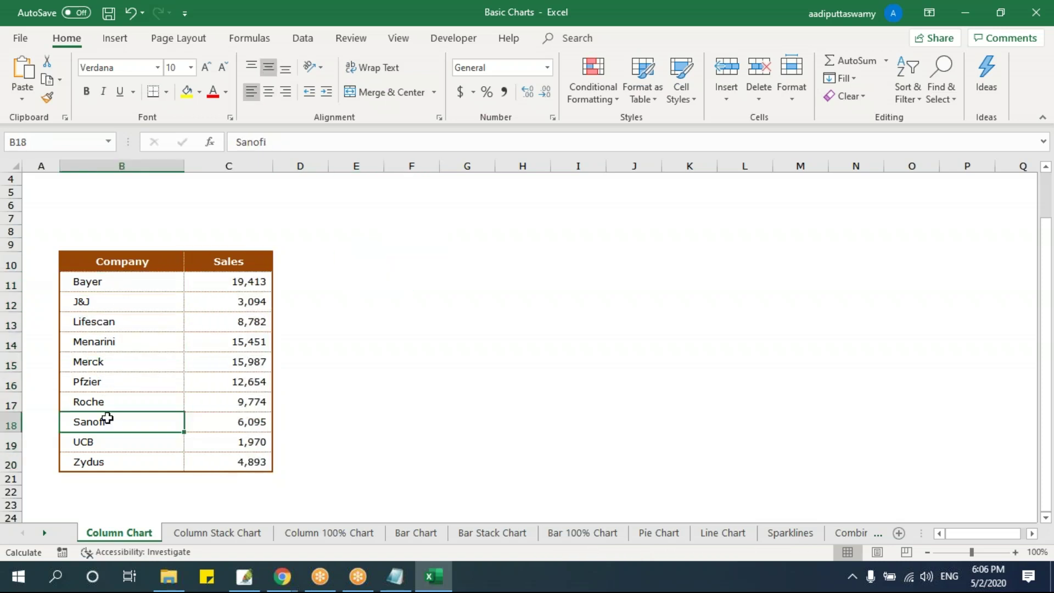
# Step: Select the full table range B10:C20, Company header through Zydus
pyautogui.moveTo(106, 266); pyautogui.dragTo(247, 472)
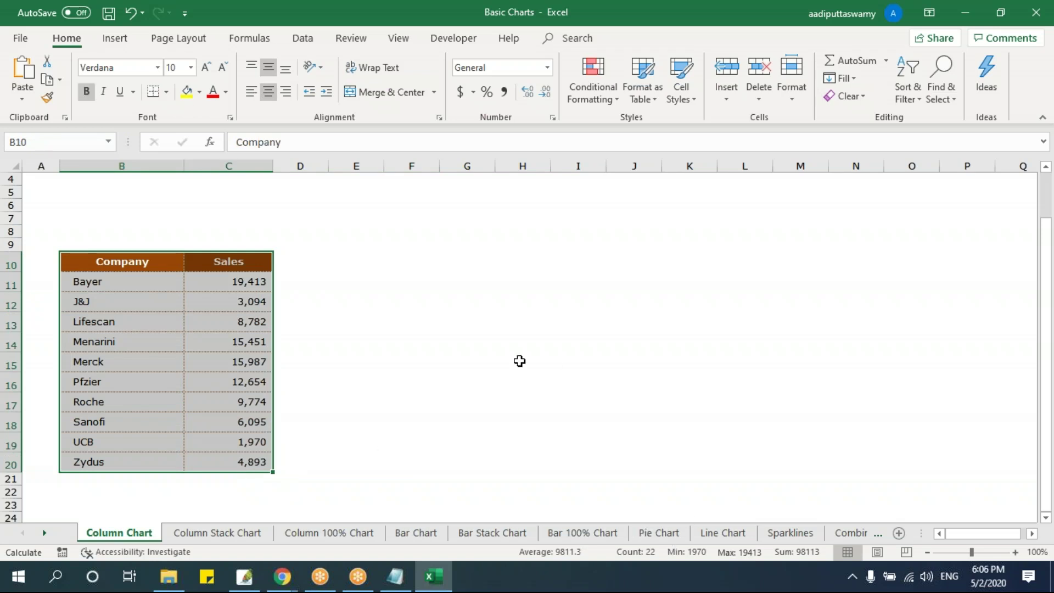
pyautogui.click(508, 340)
pyautogui.moveTo(111, 265); pyautogui.dragTo(245, 459)
pyautogui.click(357, 348)
pyautogui.moveTo(123, 264); pyautogui.dragTo(122, 461)
pyautogui.moveTo(228, 263); pyautogui.dragTo(238, 461)
pyautogui.click(399, 368)
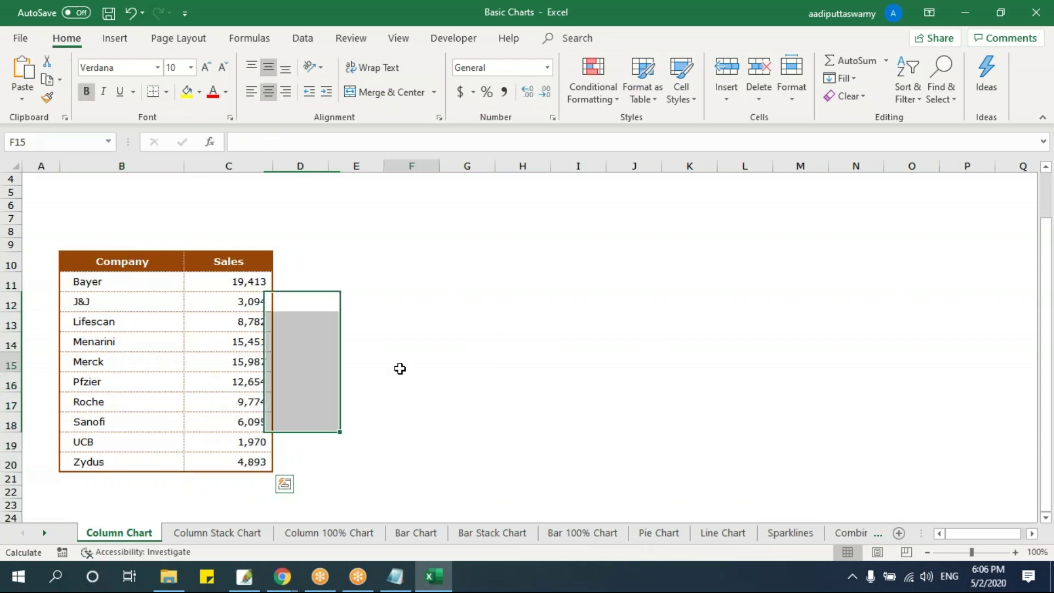
pyautogui.moveTo(141, 268); pyautogui.dragTo(226, 459)
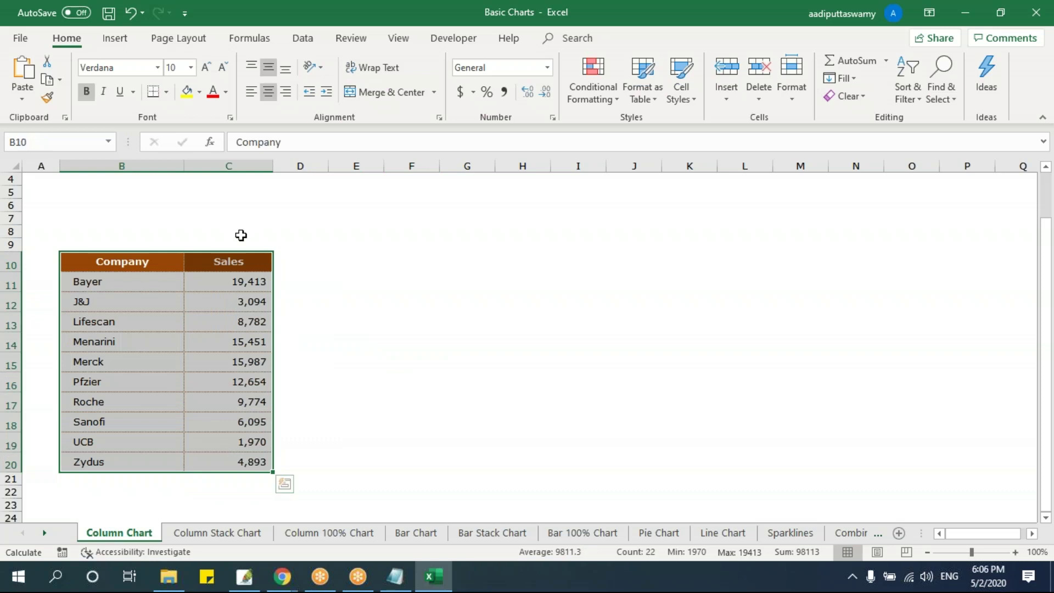
# Step: Insert a Clustered Column chart of the table, place it beside the table and enlarge it
pyautogui.click(132, 51)
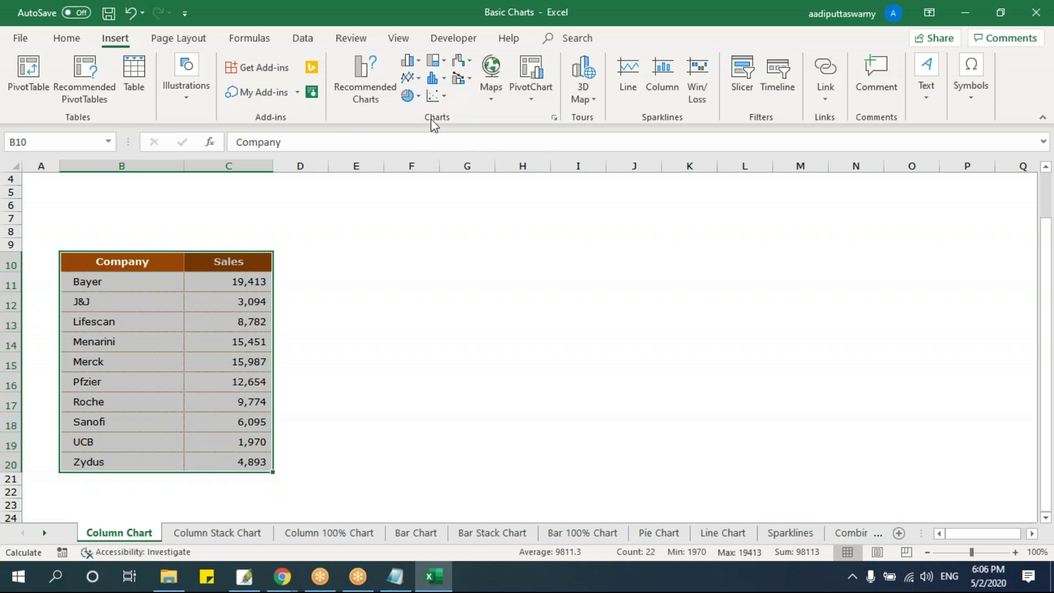
pyautogui.click(417, 62)
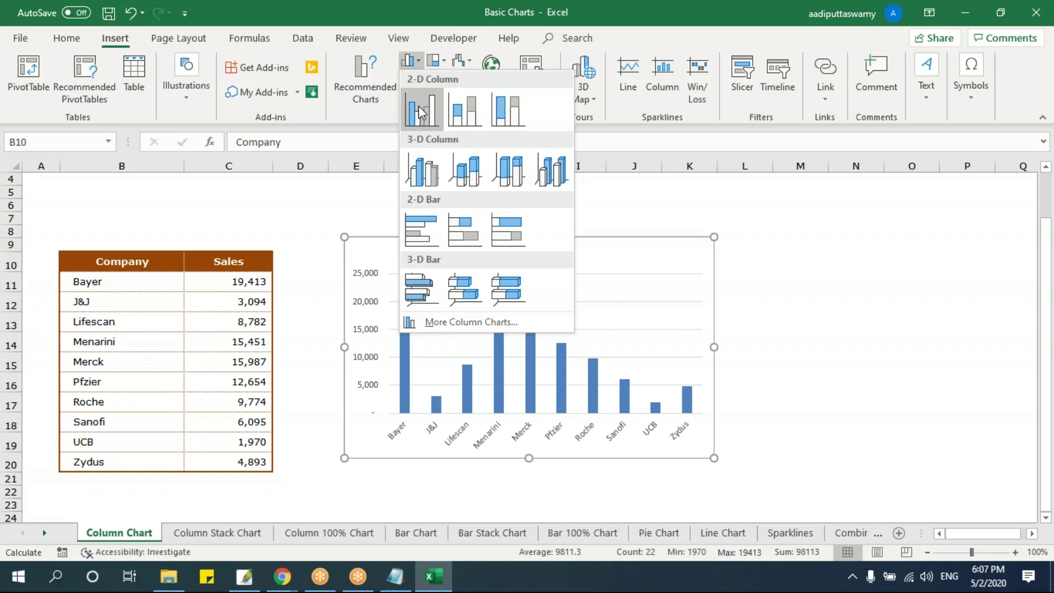
pyautogui.click(419, 105)
pyautogui.moveTo(405, 231); pyautogui.dragTo(348, 254)
pyautogui.moveTo(660, 365); pyautogui.dragTo(946, 370)
pyautogui.moveTo(617, 254); pyautogui.dragTo(624, 193)
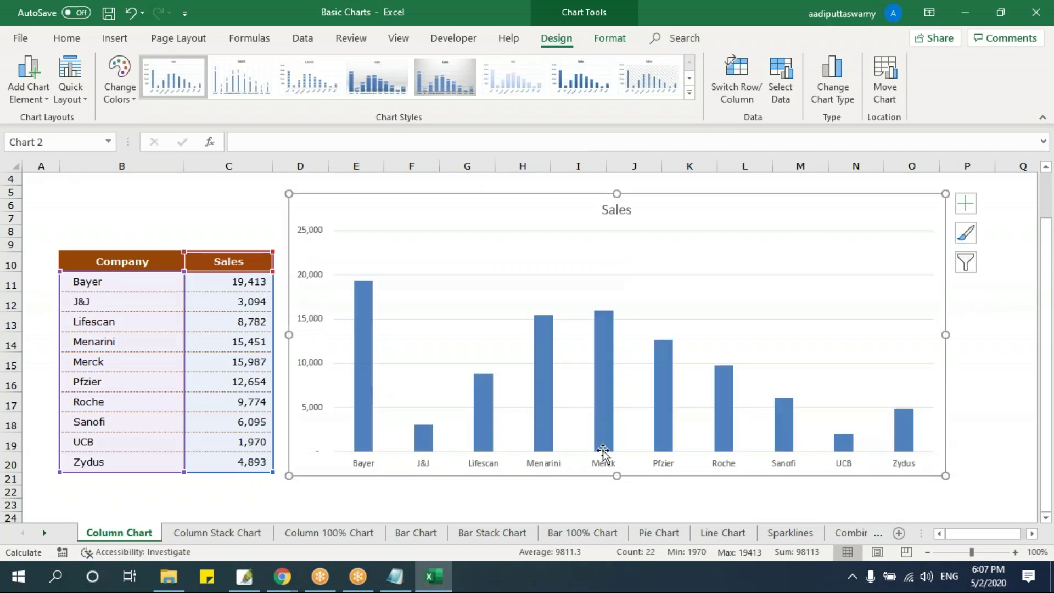
pyautogui.click(120, 282)
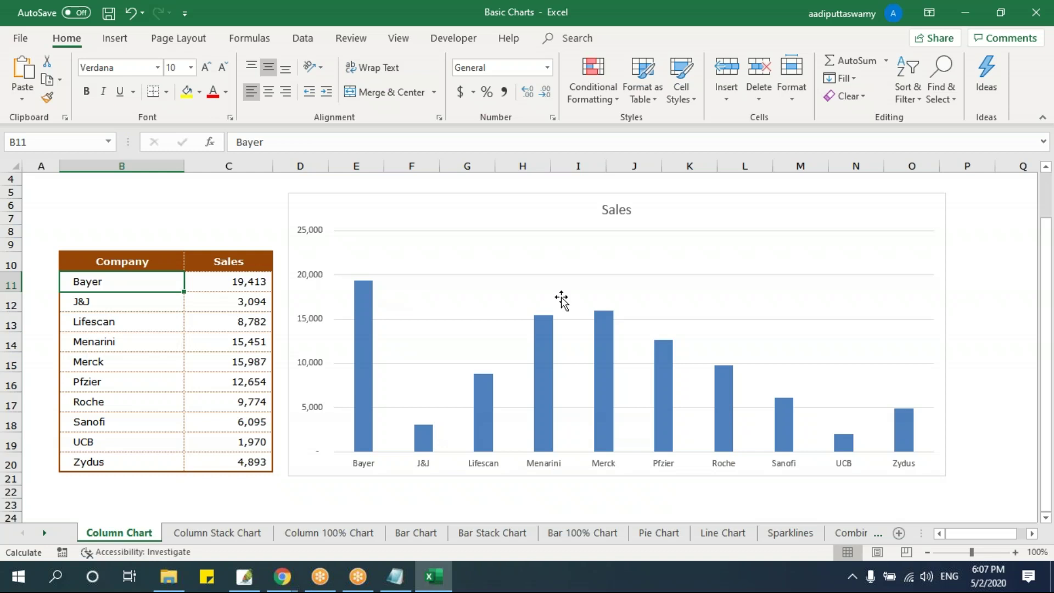
# Step: Select the Sales column chart and show its Chart Elements (+) list
pyautogui.click(450, 281)
pyautogui.click(451, 282)
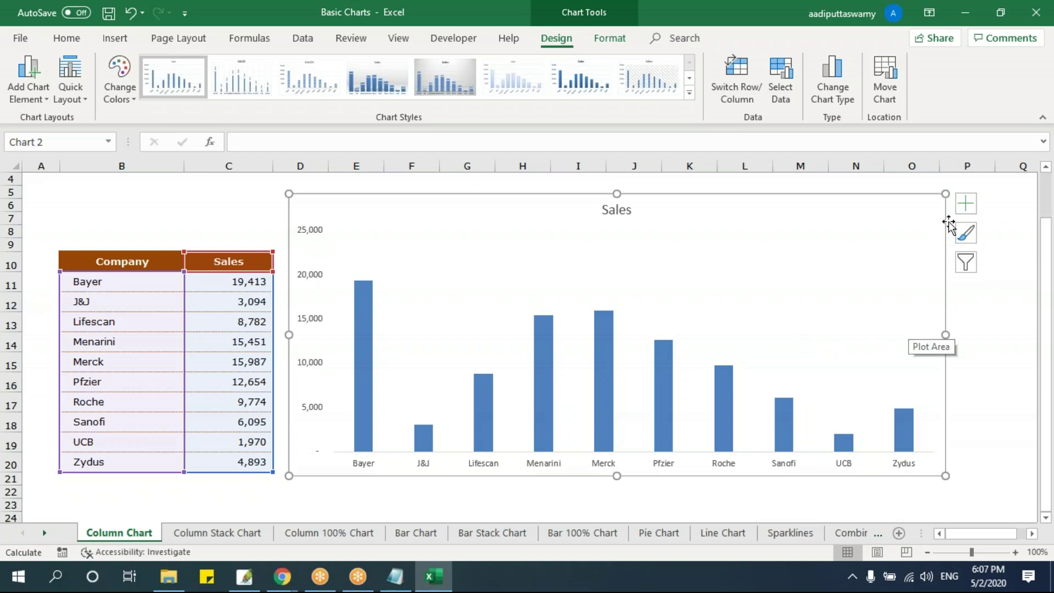
pyautogui.click(971, 209)
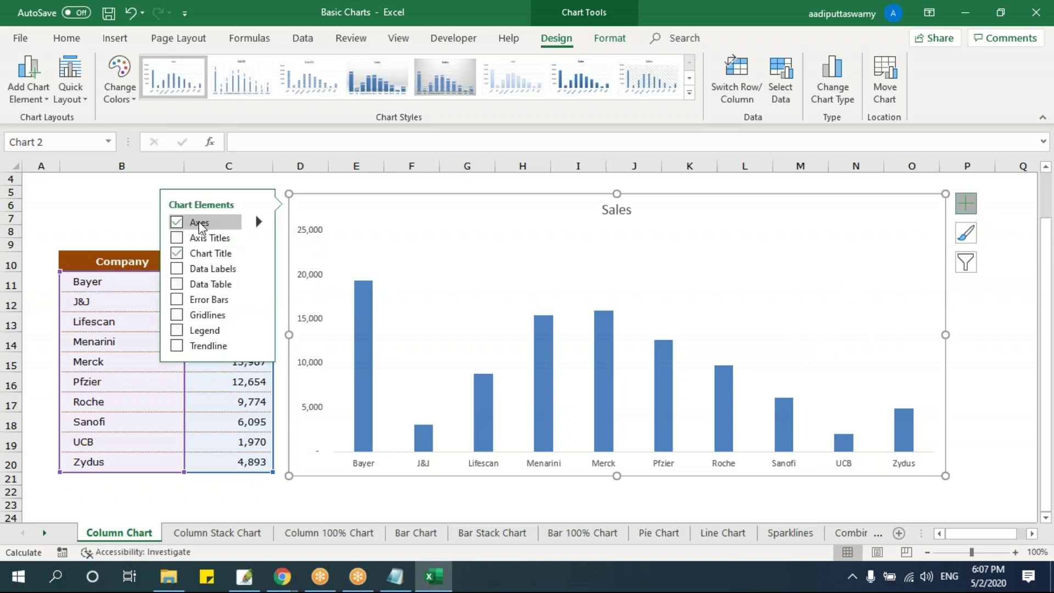
pyautogui.click(197, 240)
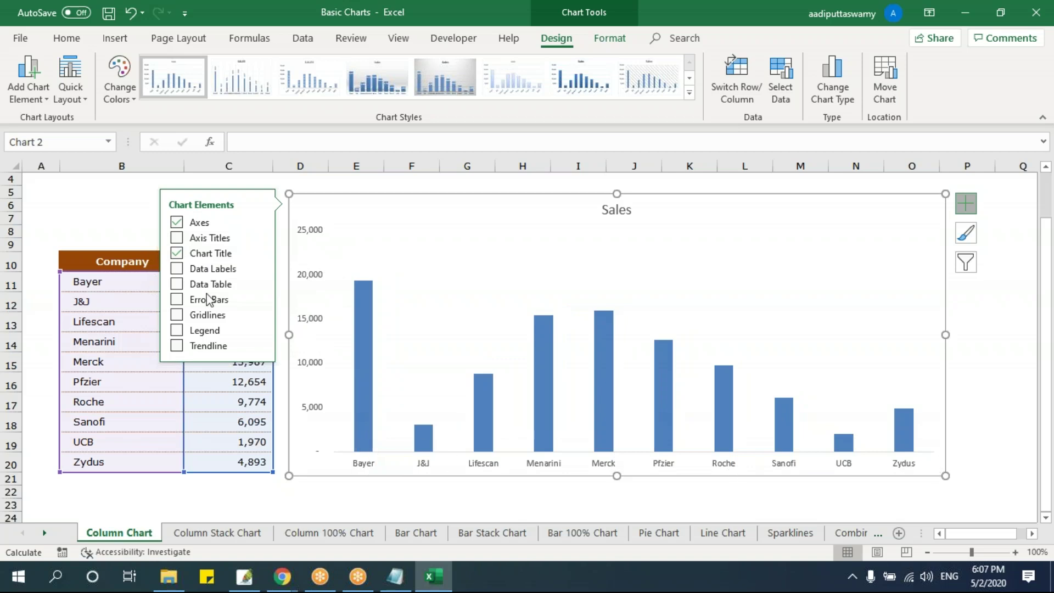
# Step: Add axis titles and name the horizontal axis 'Company'
pyautogui.click(176, 238)
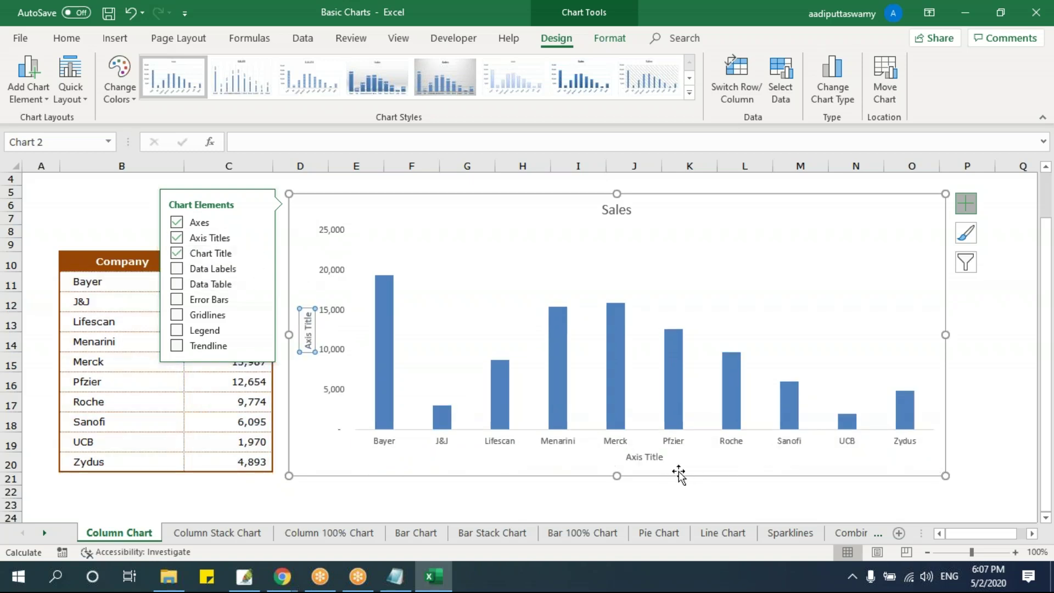
pyautogui.click(657, 454)
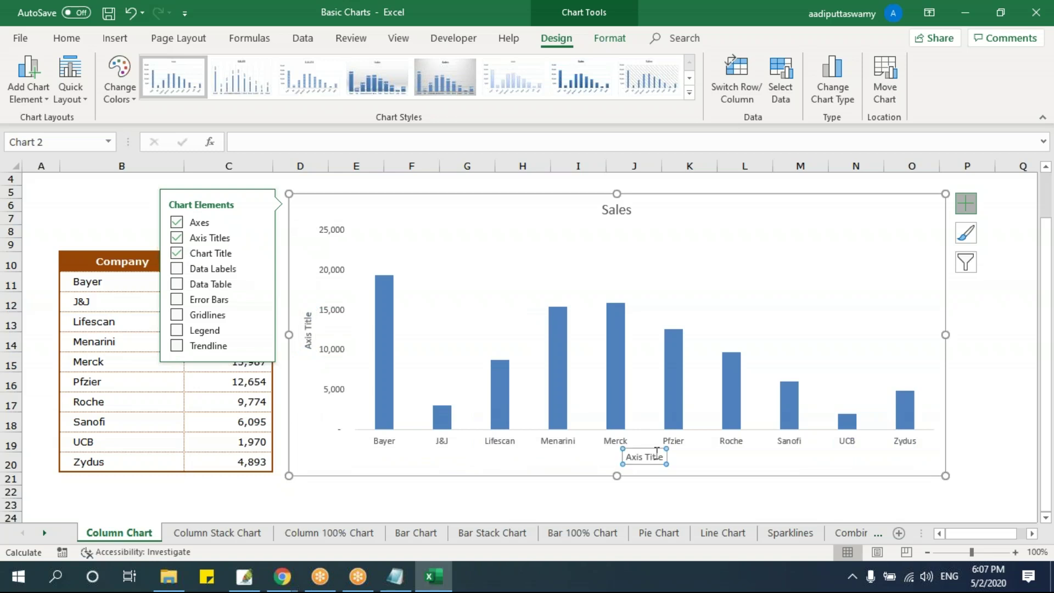
pyautogui.click(652, 458)
pyautogui.hotkey('ctrl', 'a')
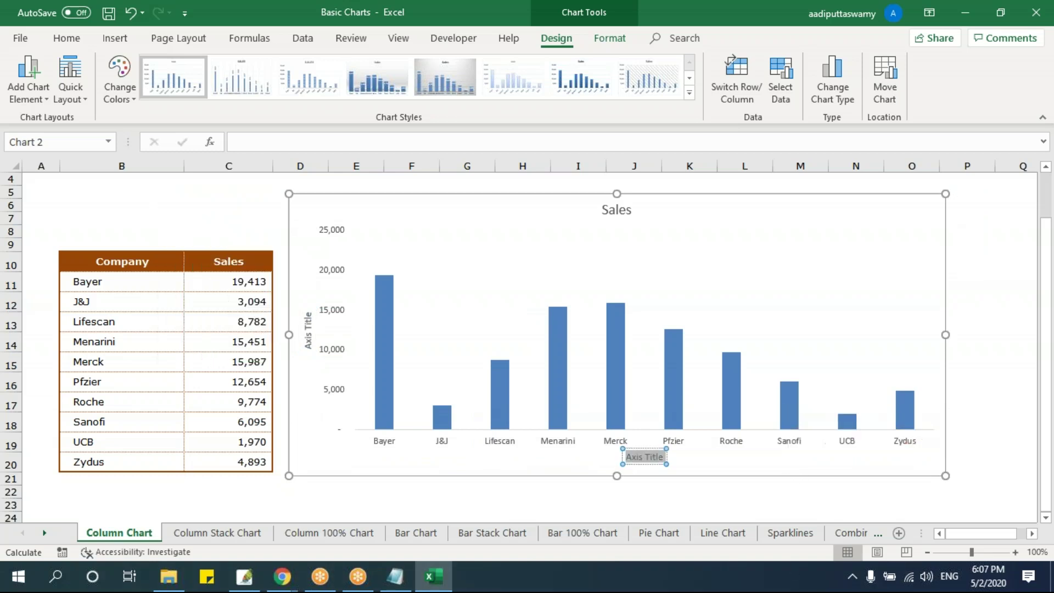
pyautogui.write('Coma')
pyautogui.press('BackSpace')
pyautogui.write('pany')
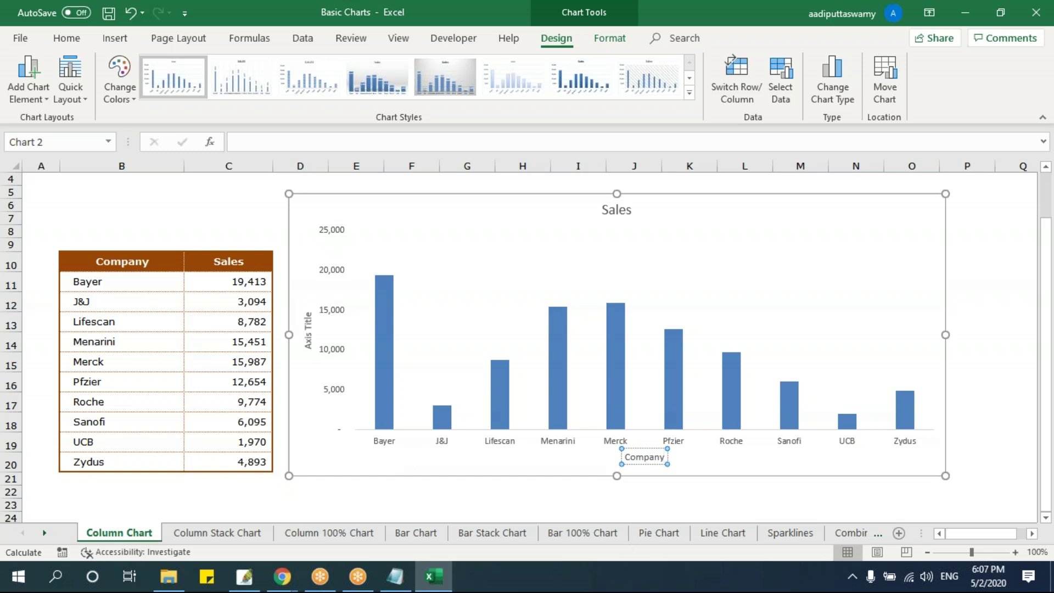
# Step: Title the vertical axis 'Sales' and reselect the chart
pyautogui.click(309, 330)
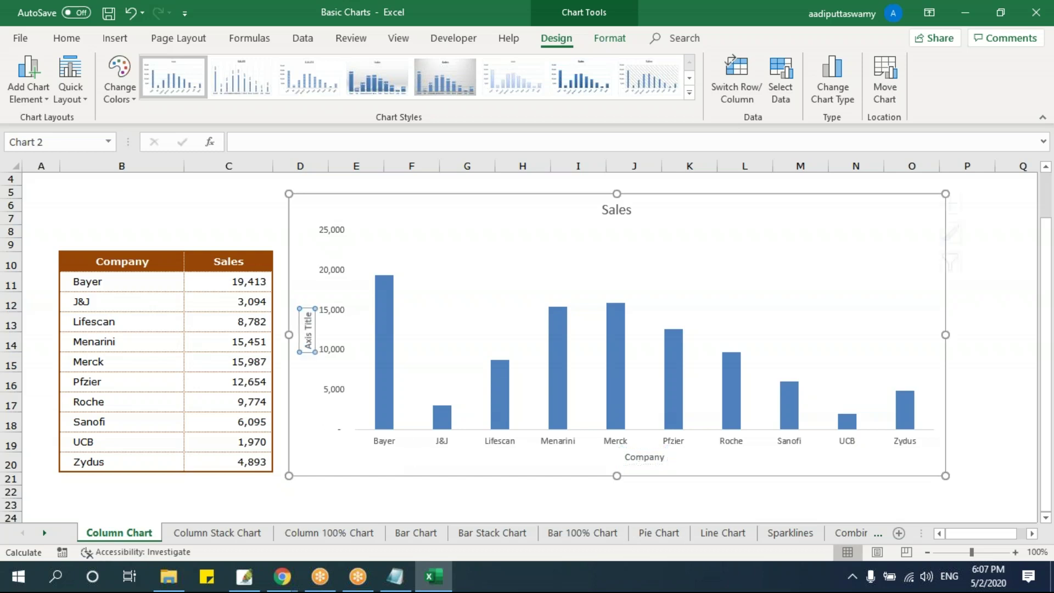
pyautogui.tripleClick(306, 319)
pyautogui.write('Sales')
pyautogui.click(228, 360)
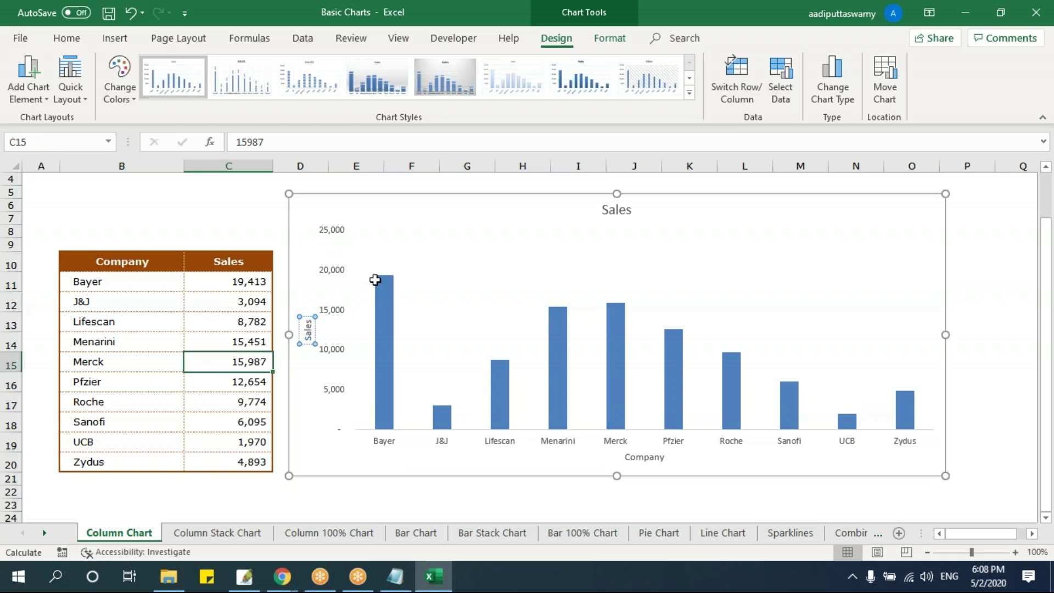
pyautogui.click(419, 203)
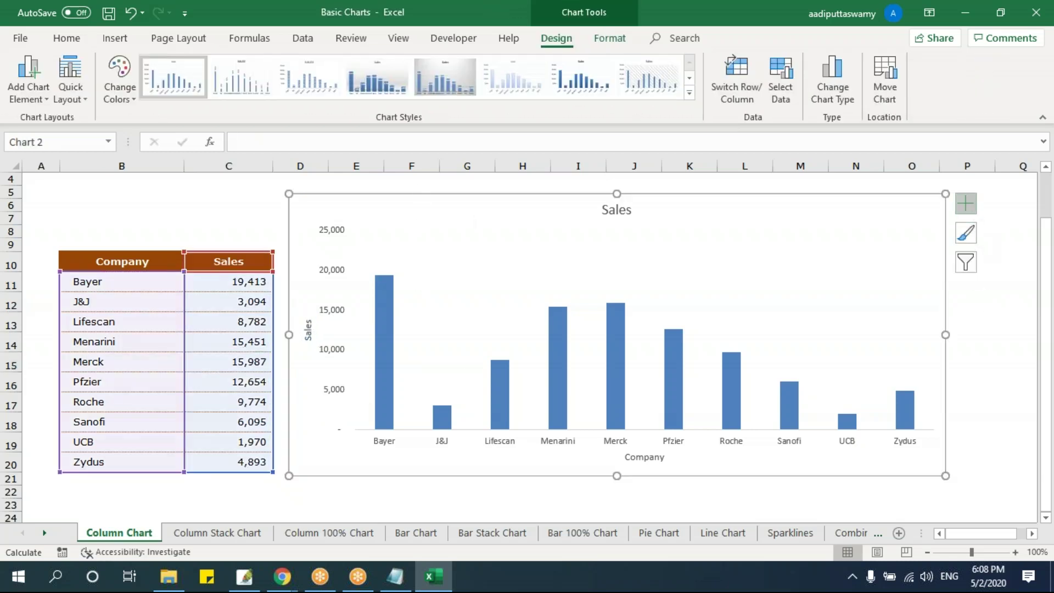
pyautogui.click(966, 204)
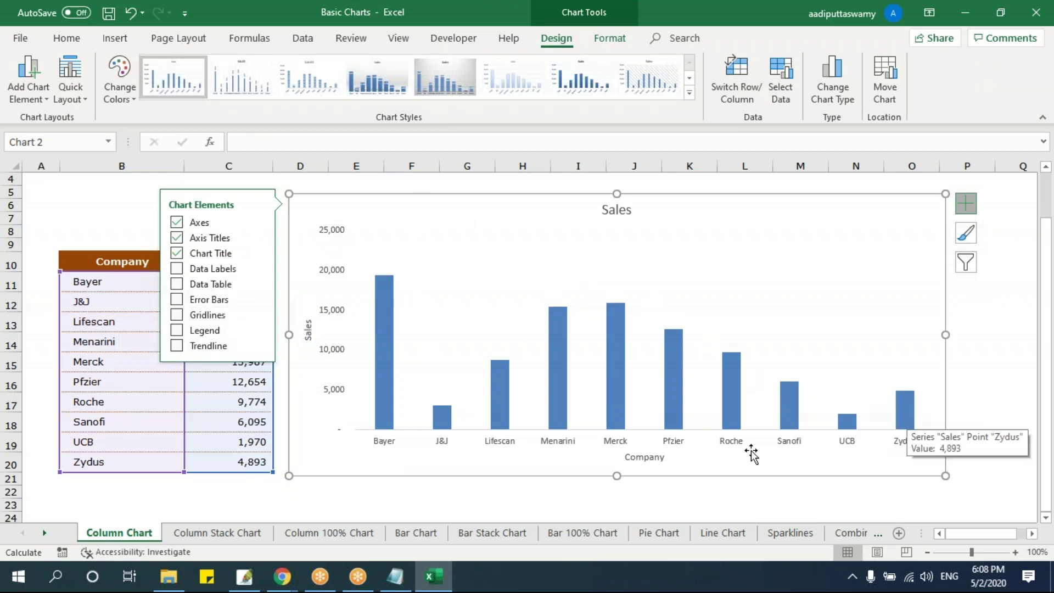
# Step: Turn on data labels showing each company's sales value above its column
pyautogui.moveTo(384, 299)
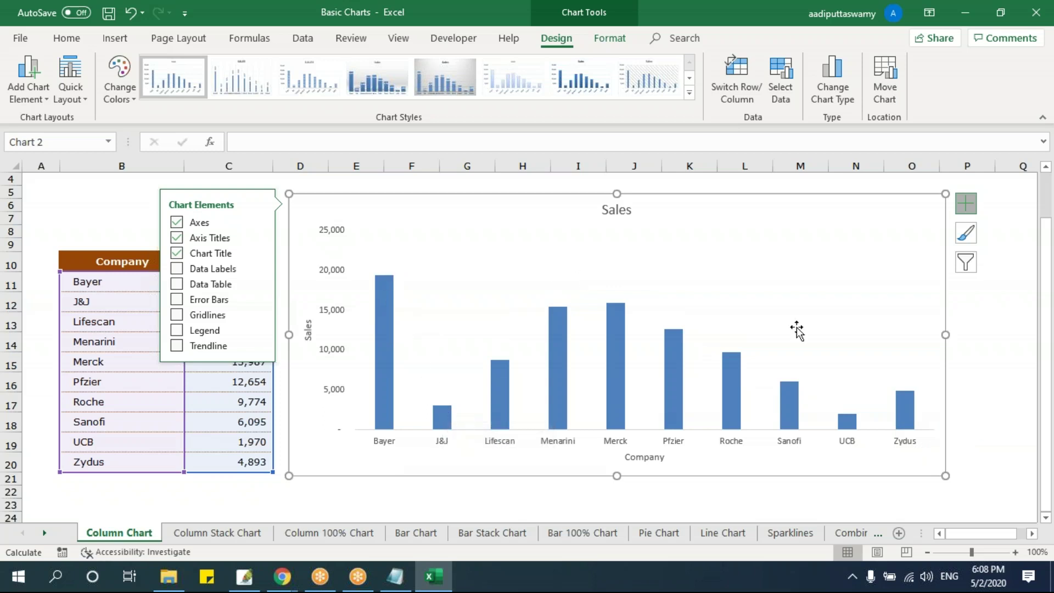
pyautogui.click(176, 269)
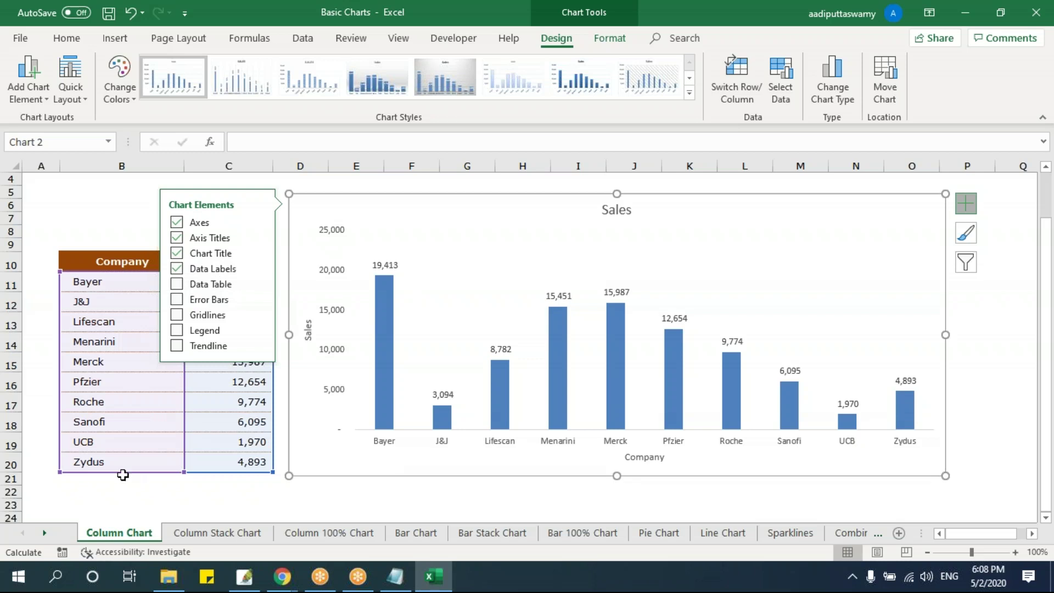
pyautogui.click(351, 492)
# Step: Add a data table of company sales beneath the chart
pyautogui.moveTo(144, 264); pyautogui.dragTo(259, 464)
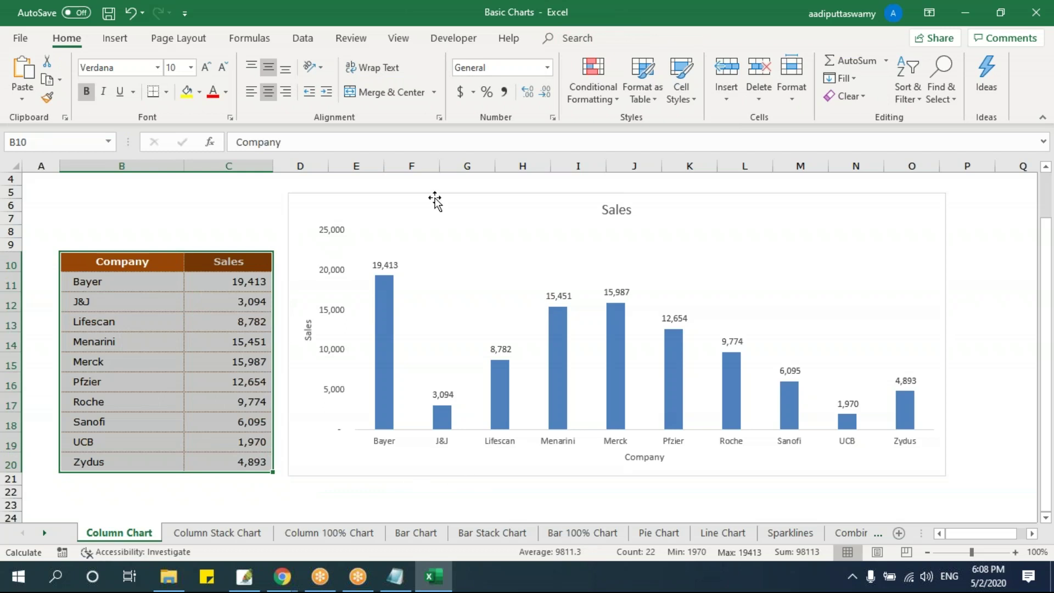
pyautogui.click(434, 201)
pyautogui.click(967, 203)
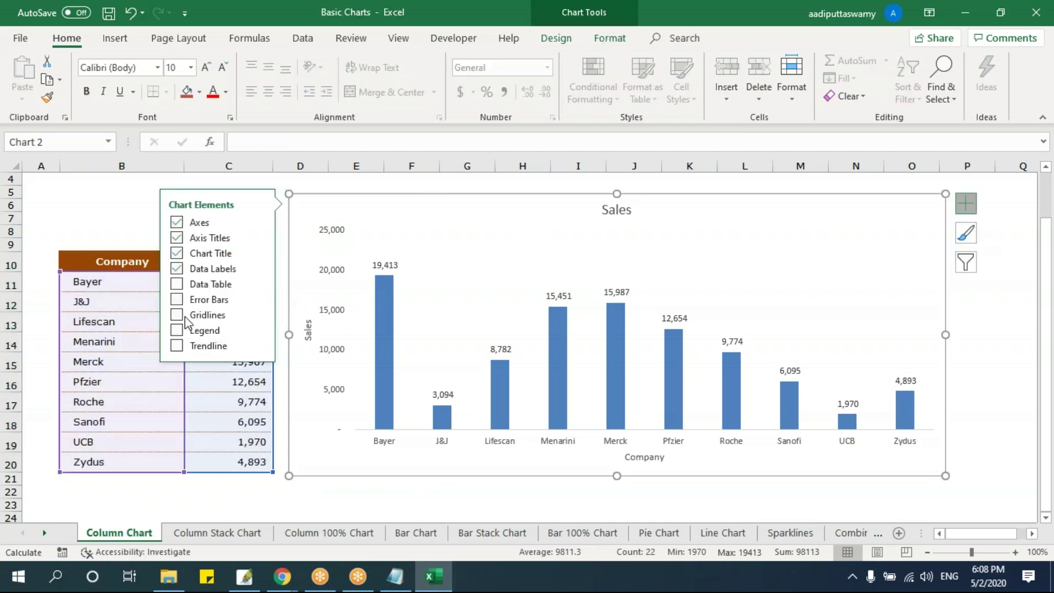
pyautogui.click(176, 283)
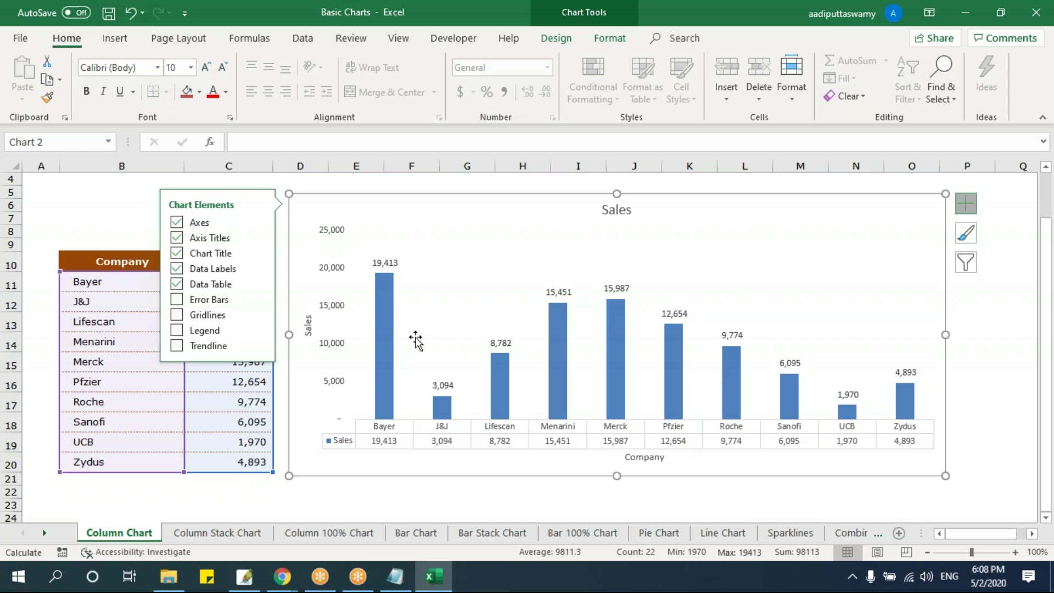
pyautogui.click(390, 502)
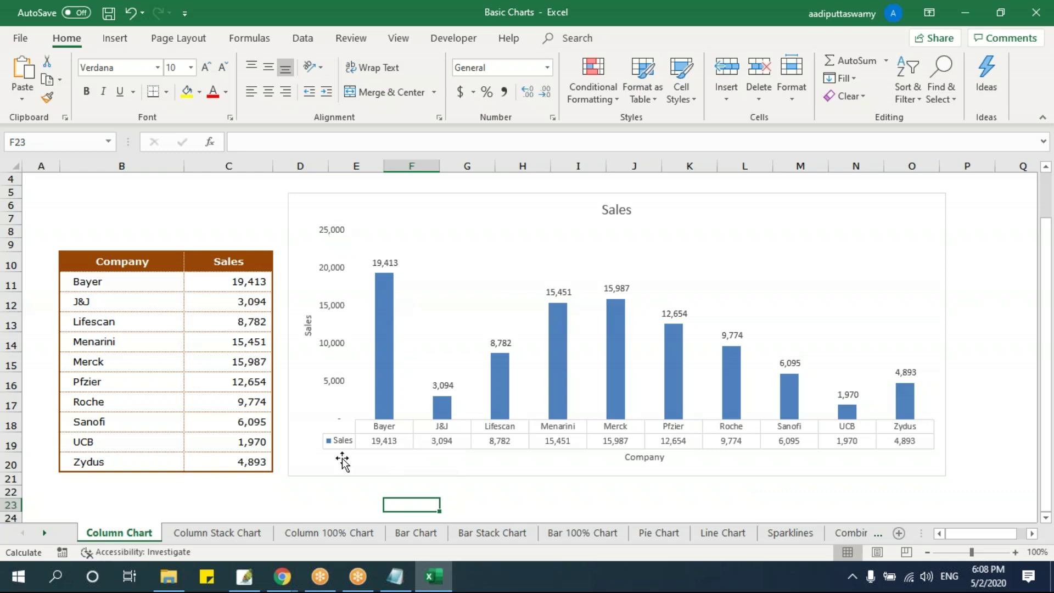
# Step: Uncheck Data Table in Chart Elements, check the J&J sales cell, and reselect the chart
pyautogui.click(823, 200)
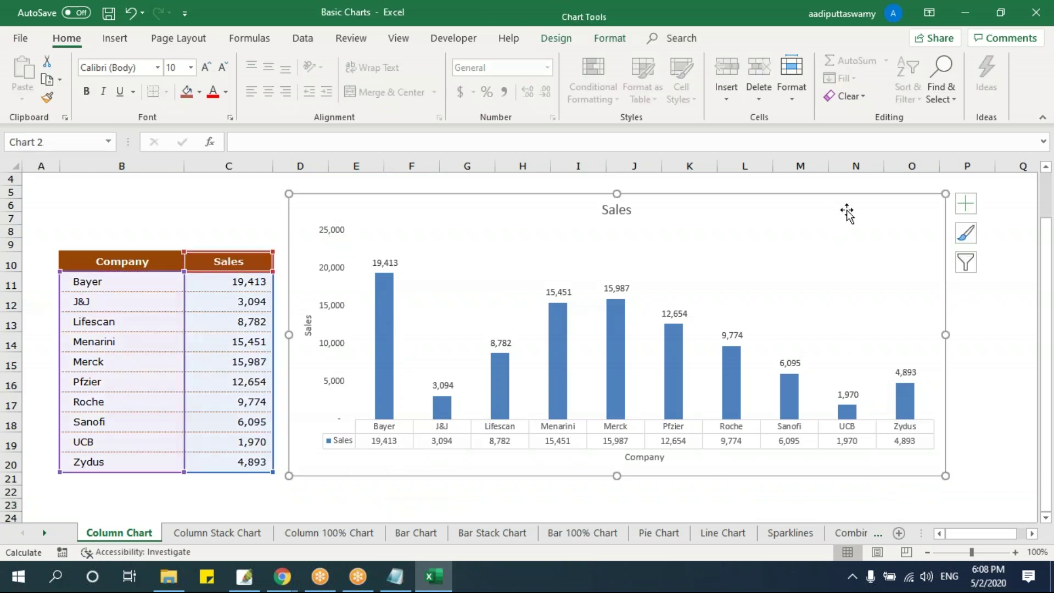
pyautogui.click(966, 203)
pyautogui.click(176, 290)
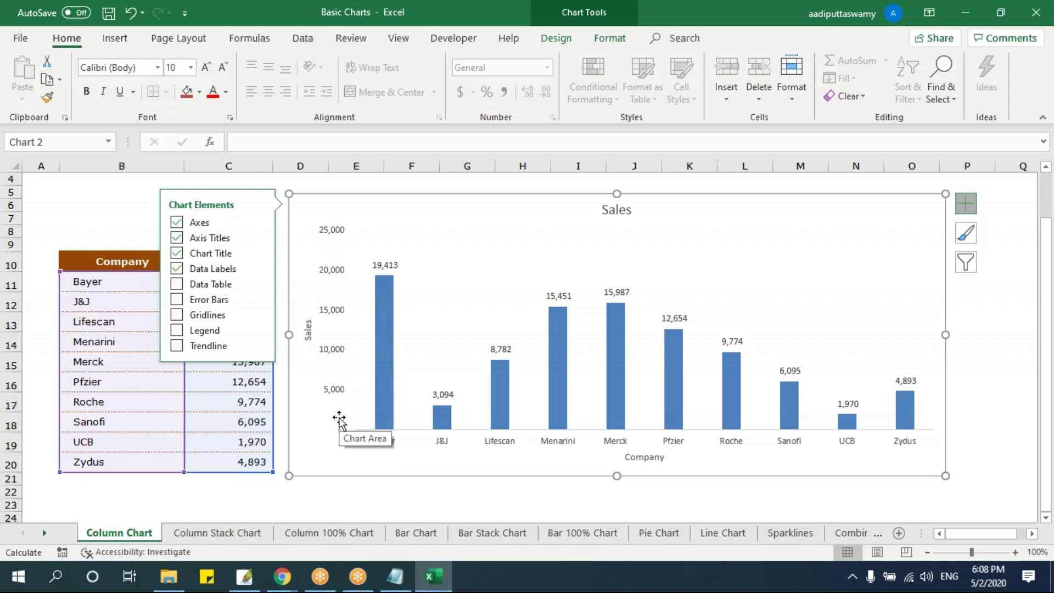
pyautogui.click(94, 204)
pyautogui.moveTo(227, 277); pyautogui.dragTo(236, 462)
pyautogui.click(238, 301)
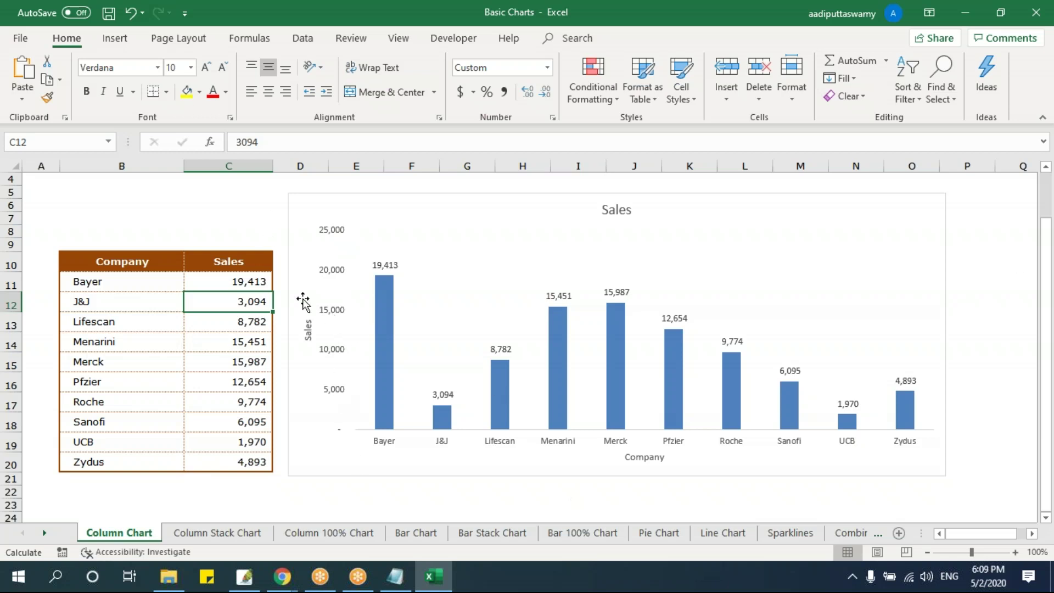
pyautogui.click(323, 203)
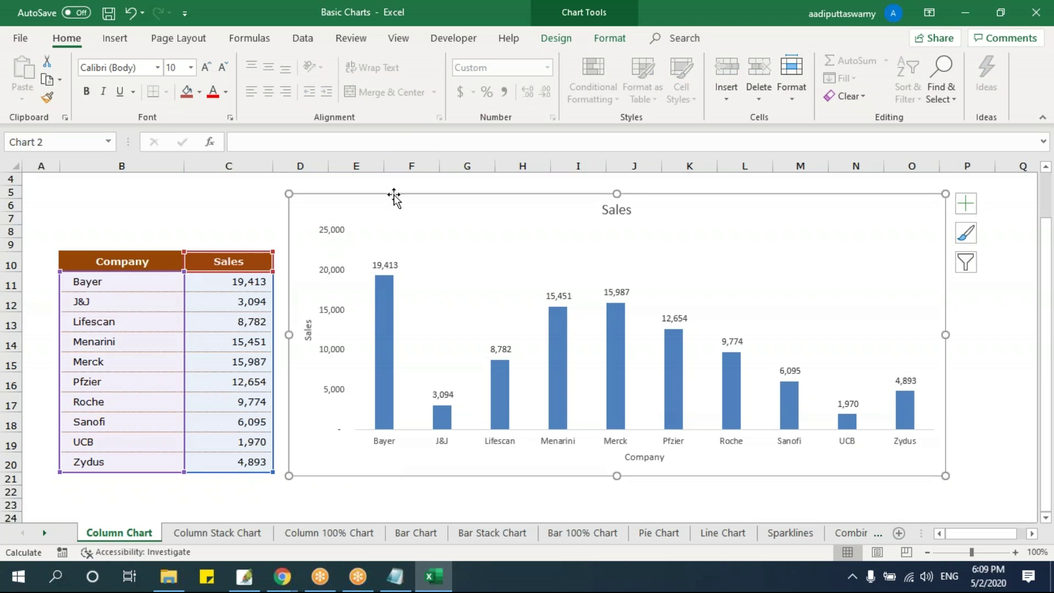
# Step: Set the chart area fill to No fill in Format Chart Area
pyautogui.doubleClick(936, 258)
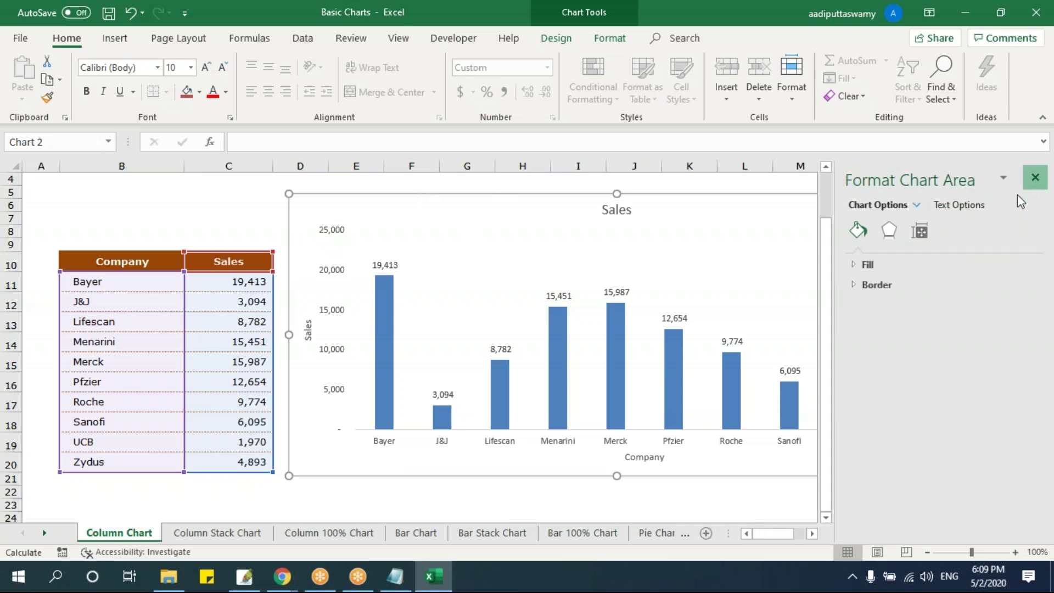
pyautogui.click(1035, 177)
pyautogui.rightClick(510, 198)
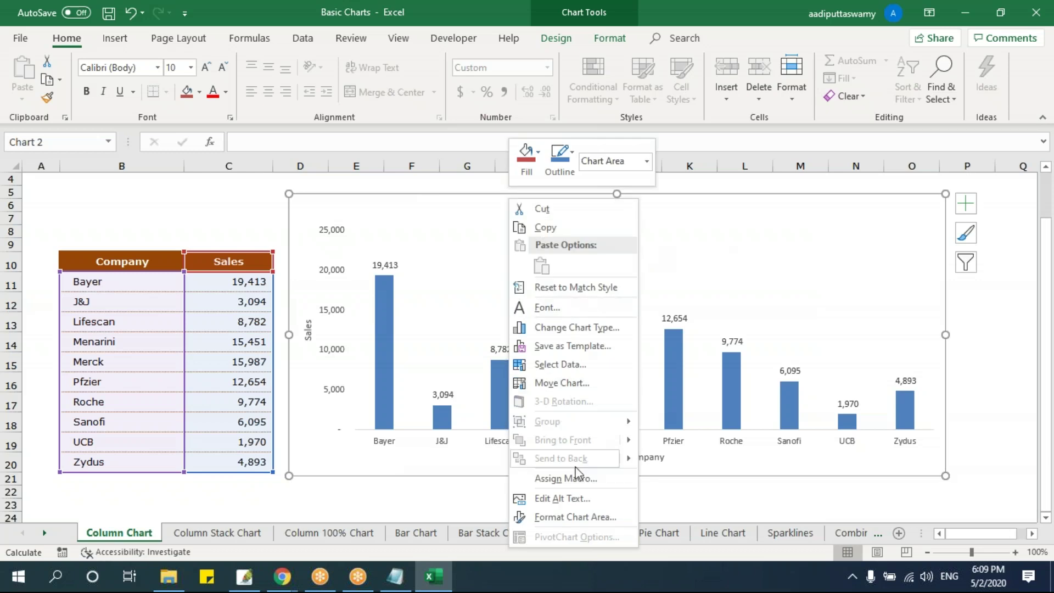
pyautogui.click(585, 521)
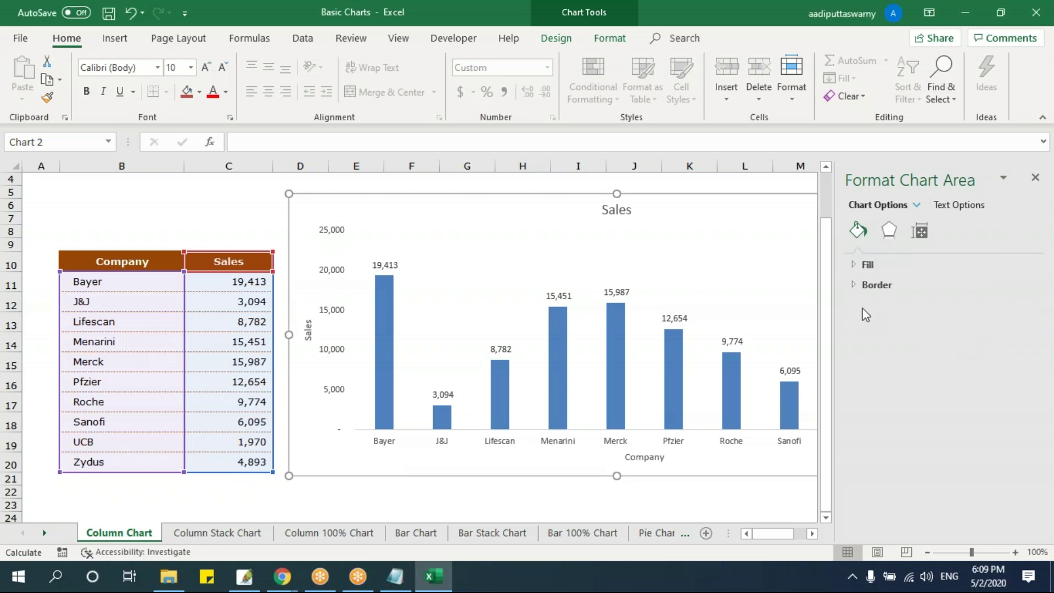
pyautogui.click(856, 263)
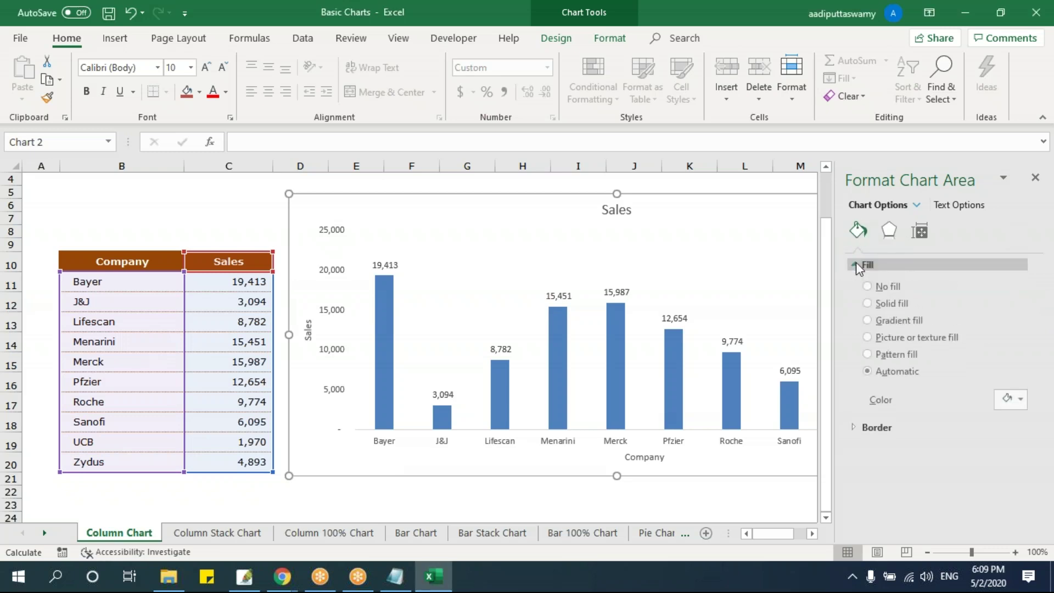
pyautogui.click(868, 304)
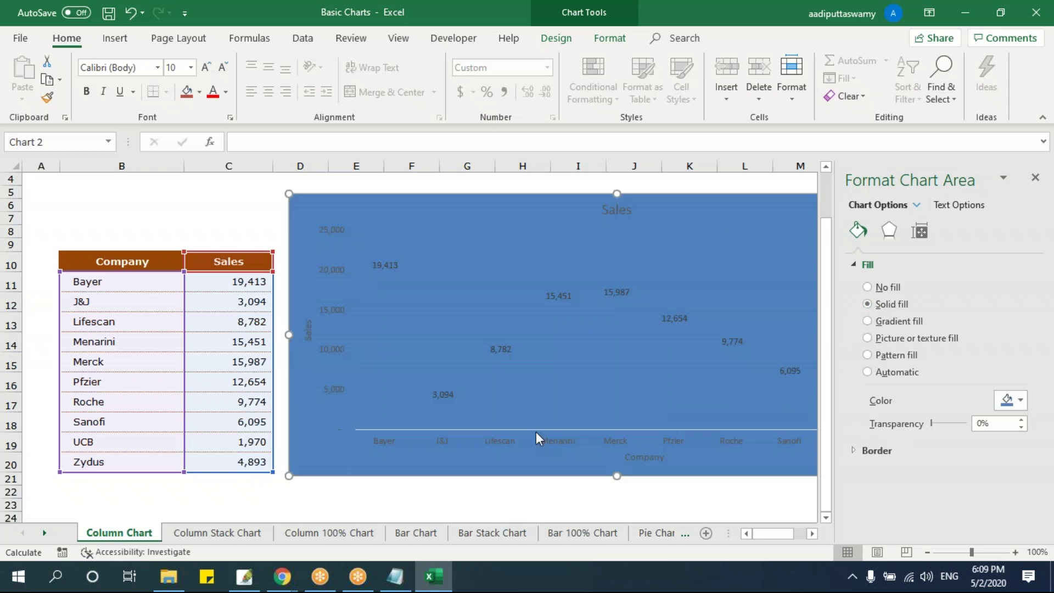
pyautogui.click(867, 287)
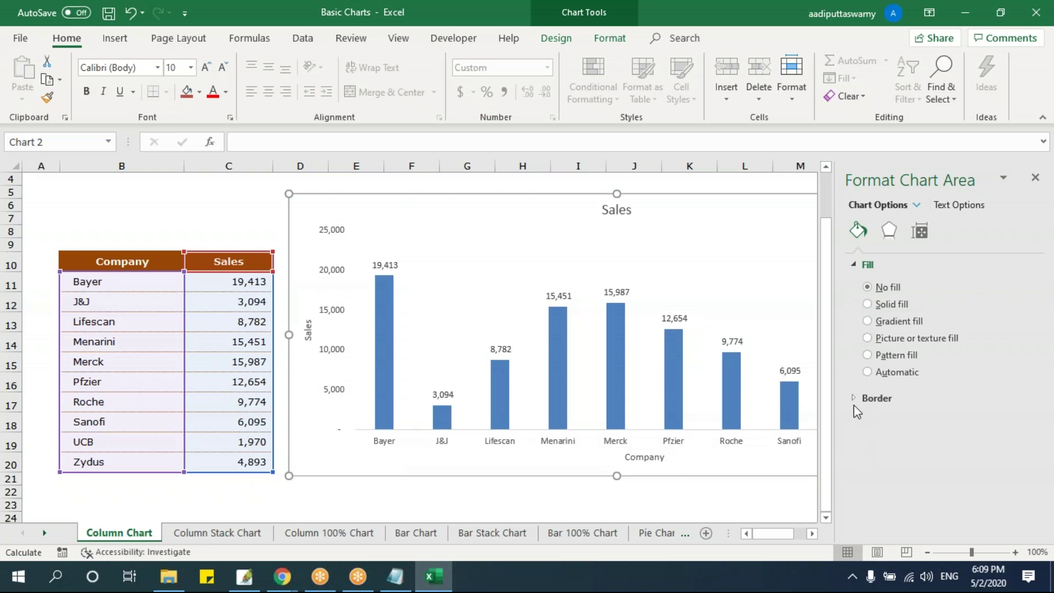
# Step: Give the chart area a solid dark orange border line
pyautogui.click(873, 399)
pyautogui.click(903, 365)
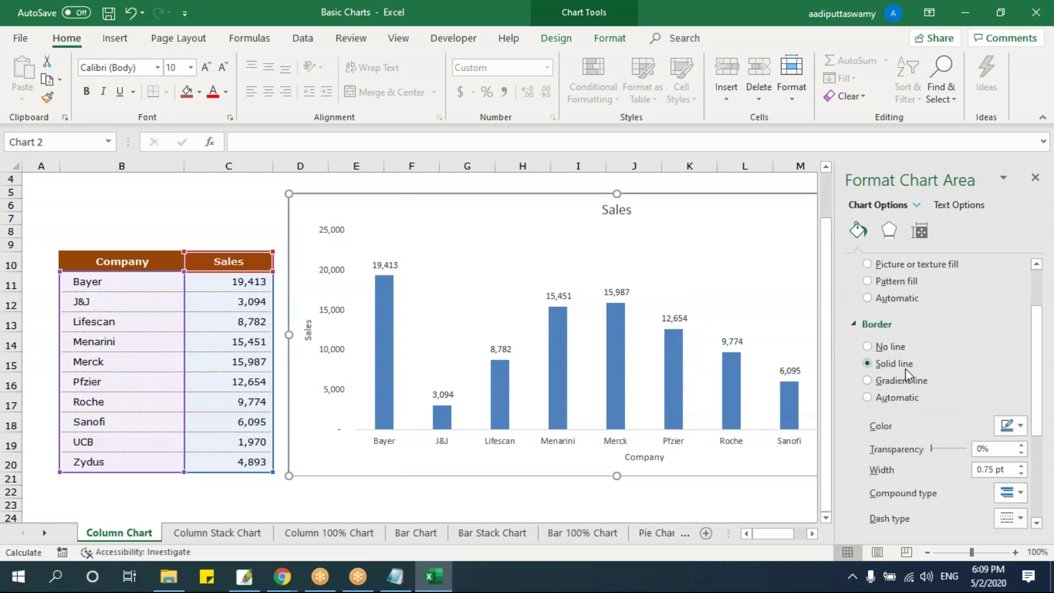
pyautogui.click(1014, 427)
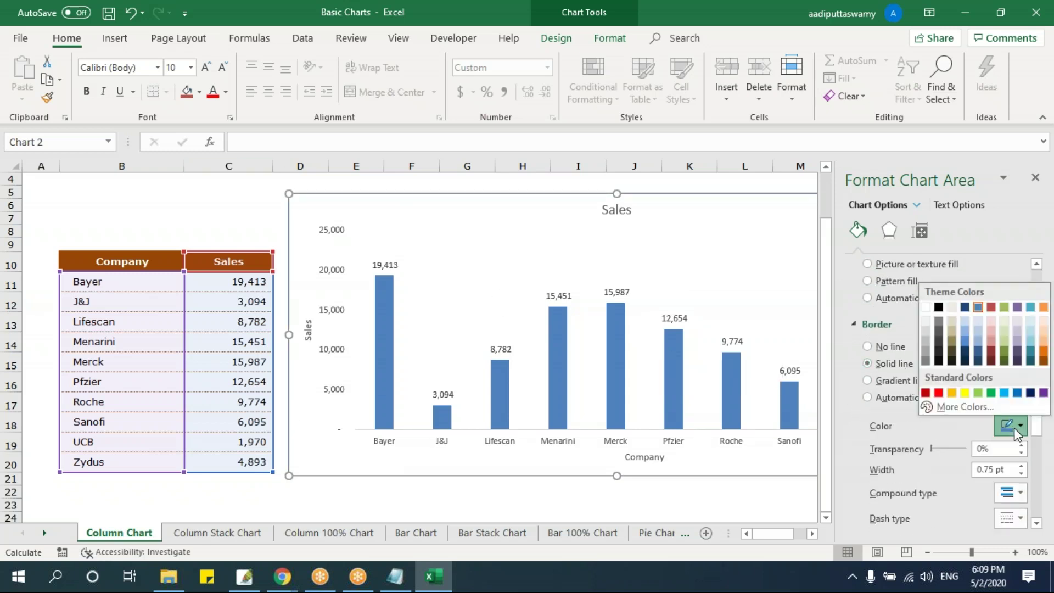
pyautogui.click(1044, 360)
pyautogui.click(379, 189)
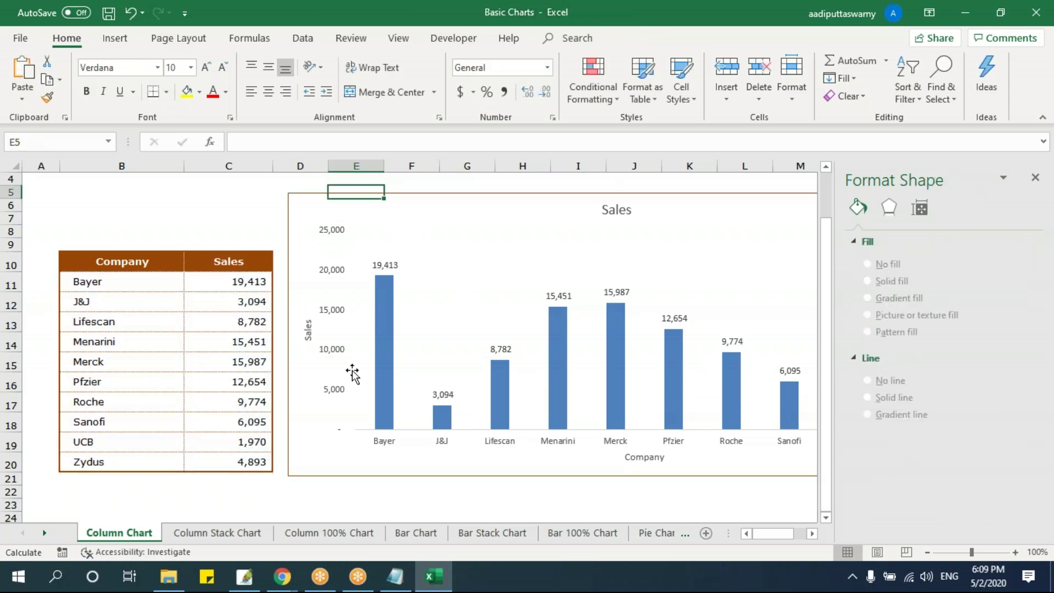
# Step: Change the Sales data series to a solid dark orange-brown fill in Format Data Series
pyautogui.click(388, 347)
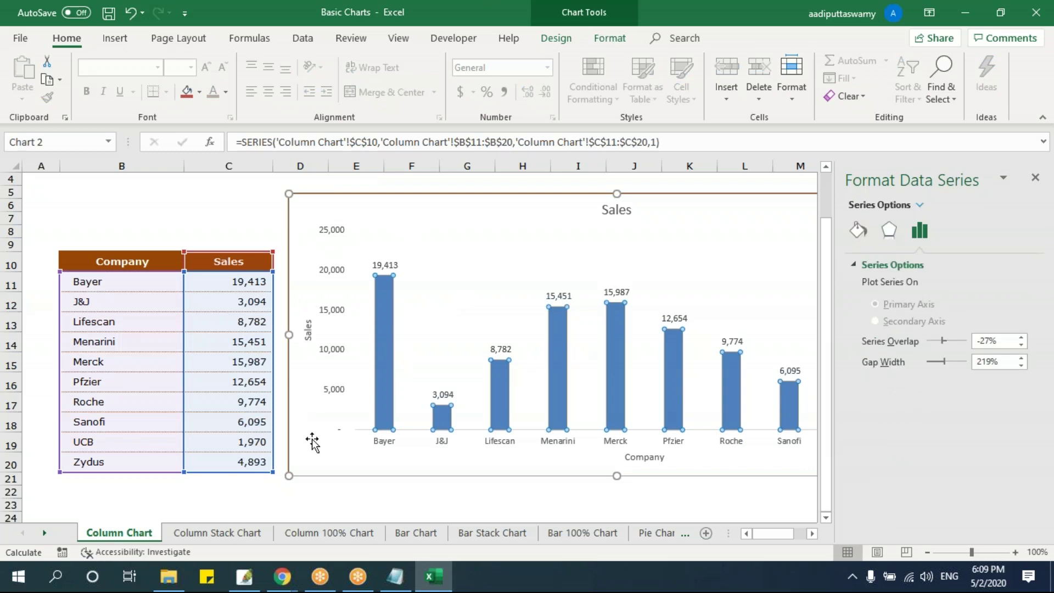
pyautogui.click(858, 231)
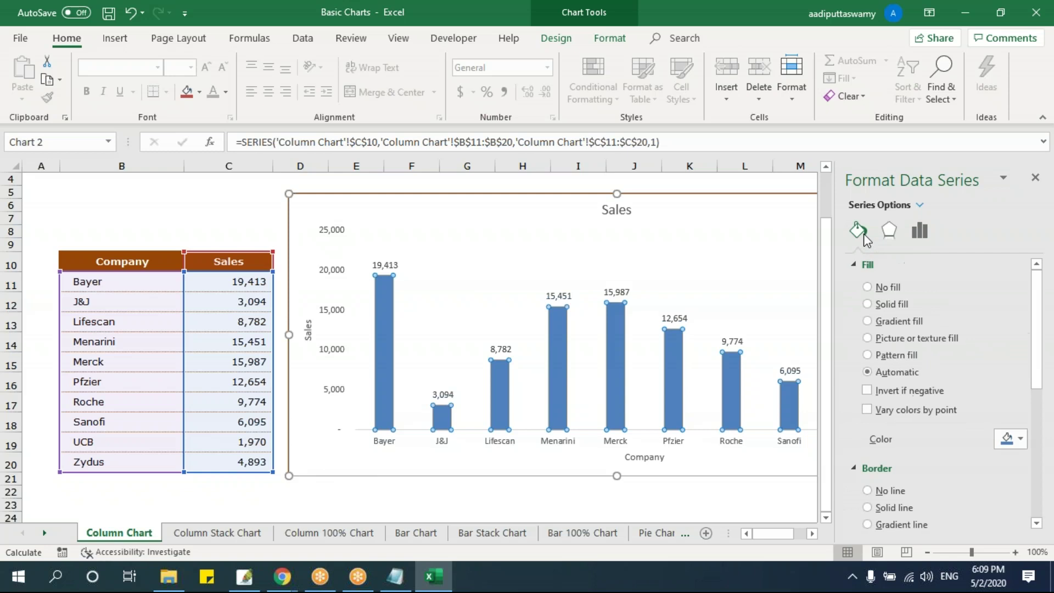
pyautogui.click(422, 180)
pyautogui.click(408, 197)
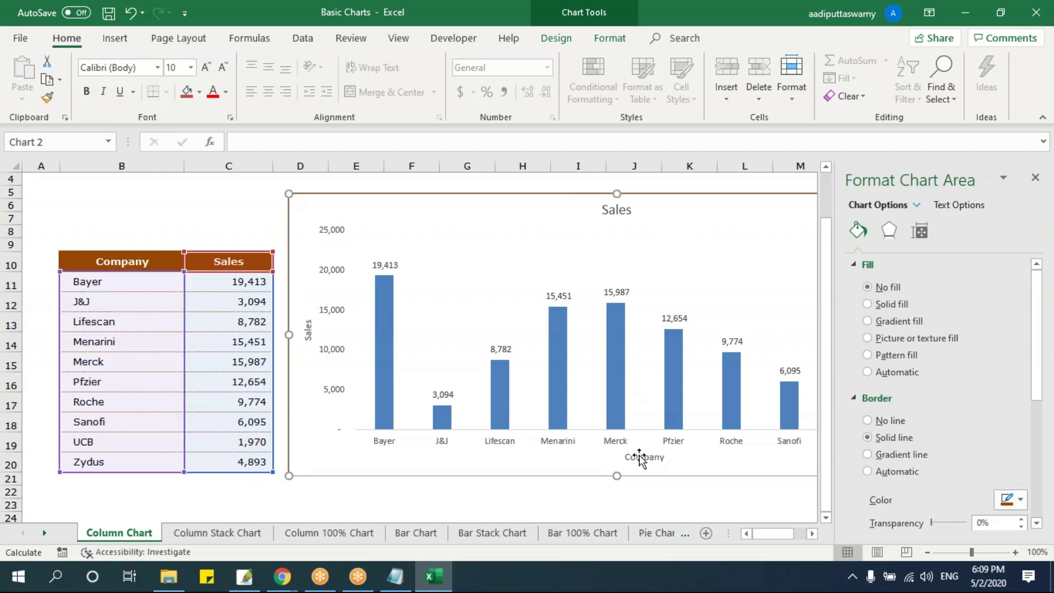
pyautogui.click(388, 345)
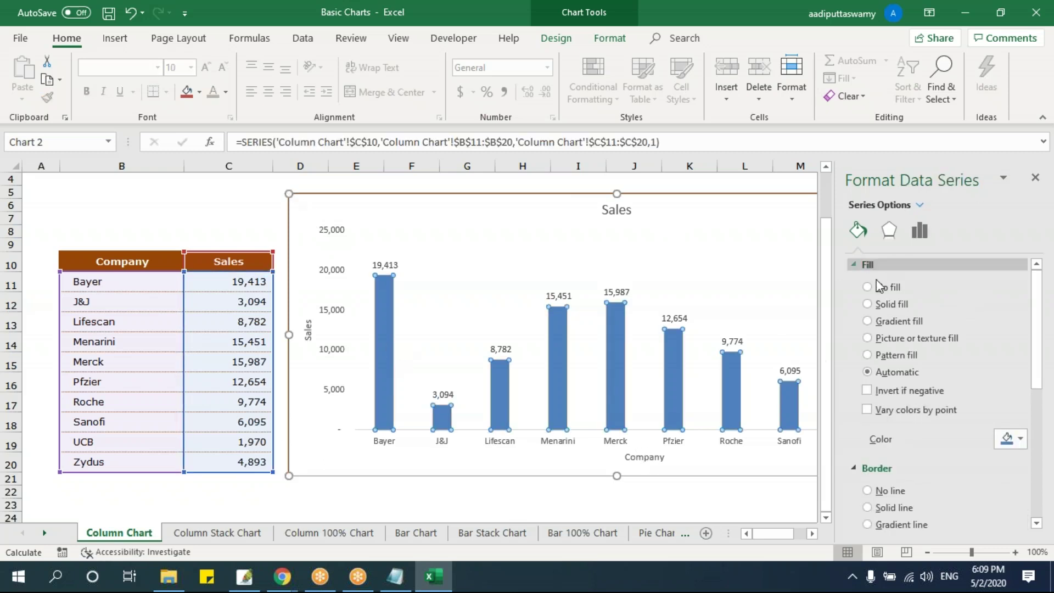
pyautogui.click(563, 198)
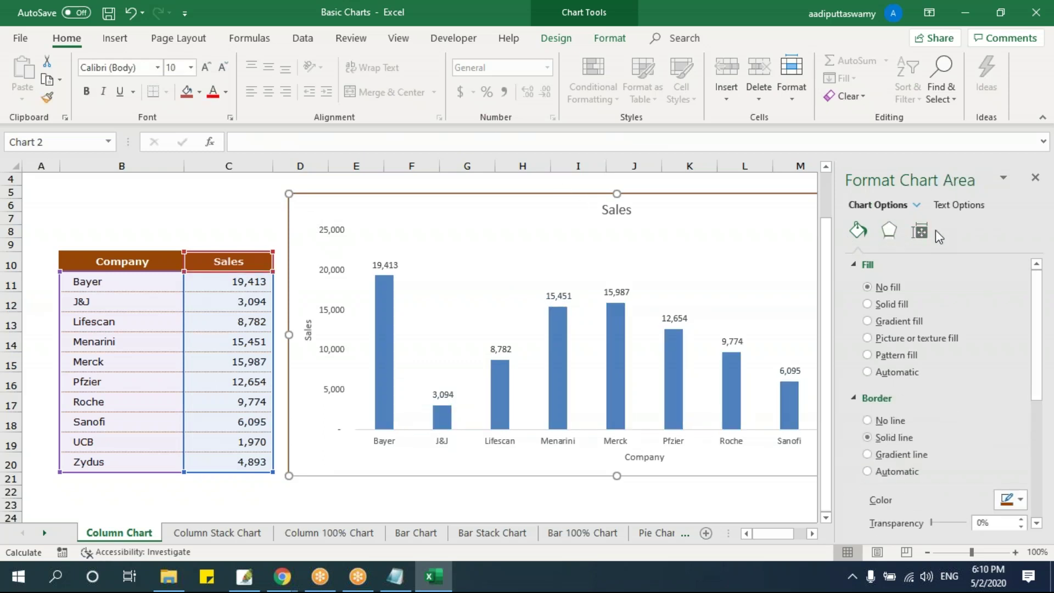
pyautogui.click(674, 329)
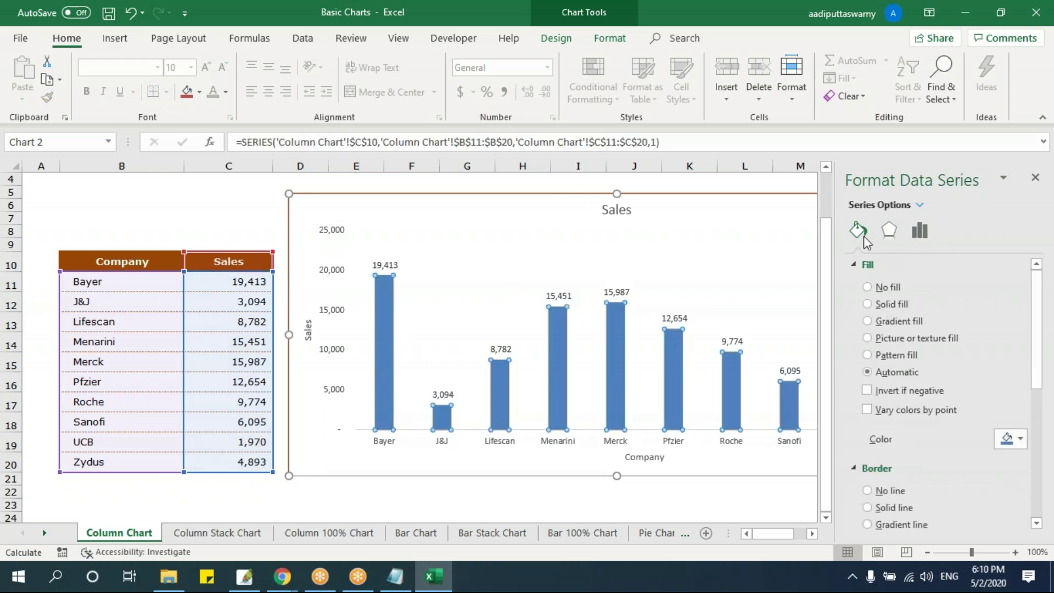
pyautogui.click(889, 304)
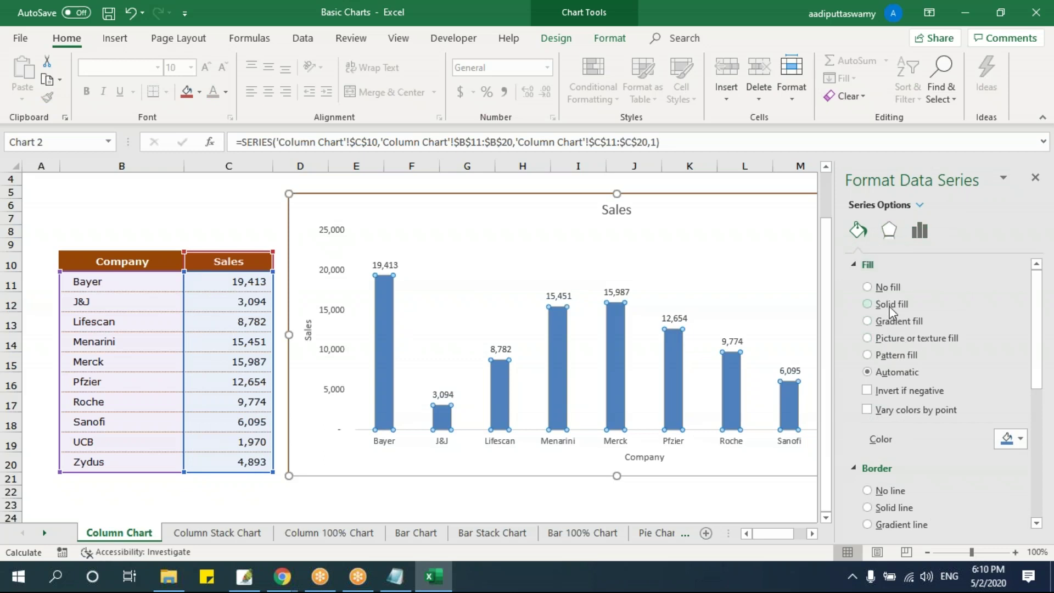
pyautogui.click(1012, 439)
pyautogui.click(1043, 374)
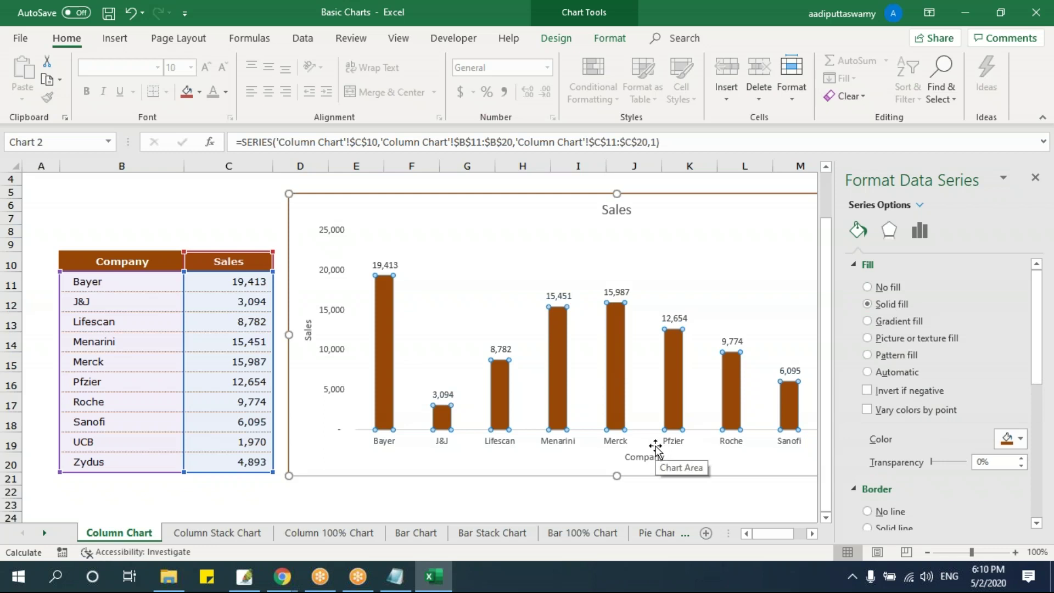
pyautogui.click(868, 264)
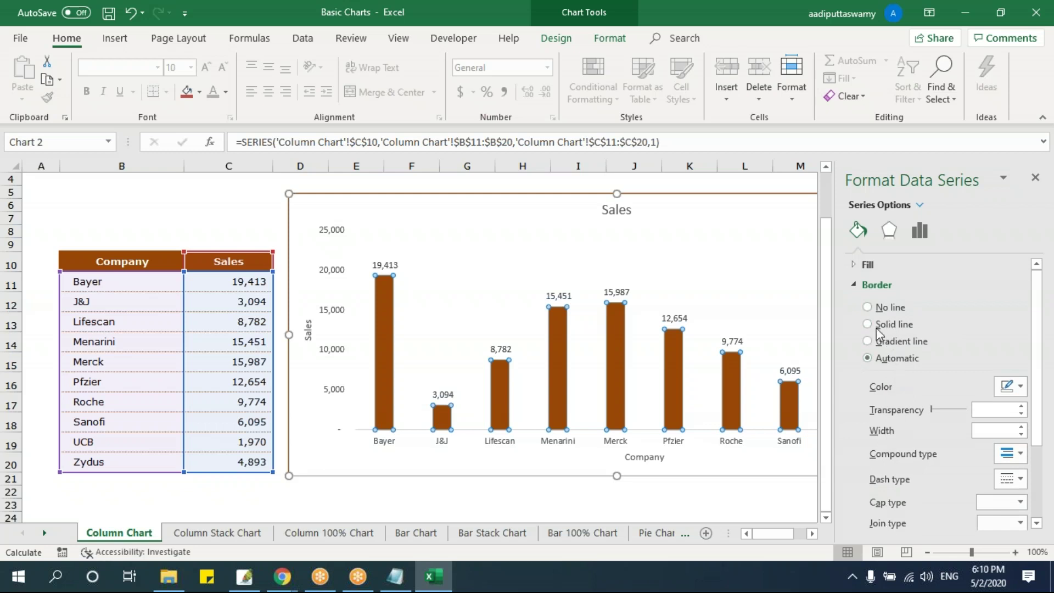
# Step: Apply the Outer 'Offset: Top' shadow preset to the Sales columns
pyautogui.click(854, 283)
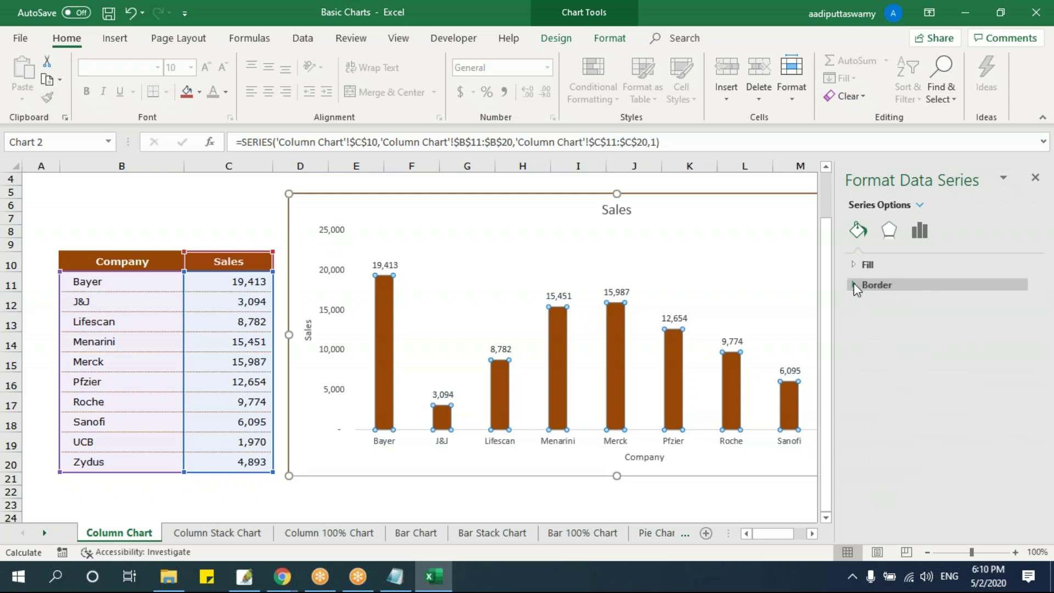
pyautogui.click(885, 233)
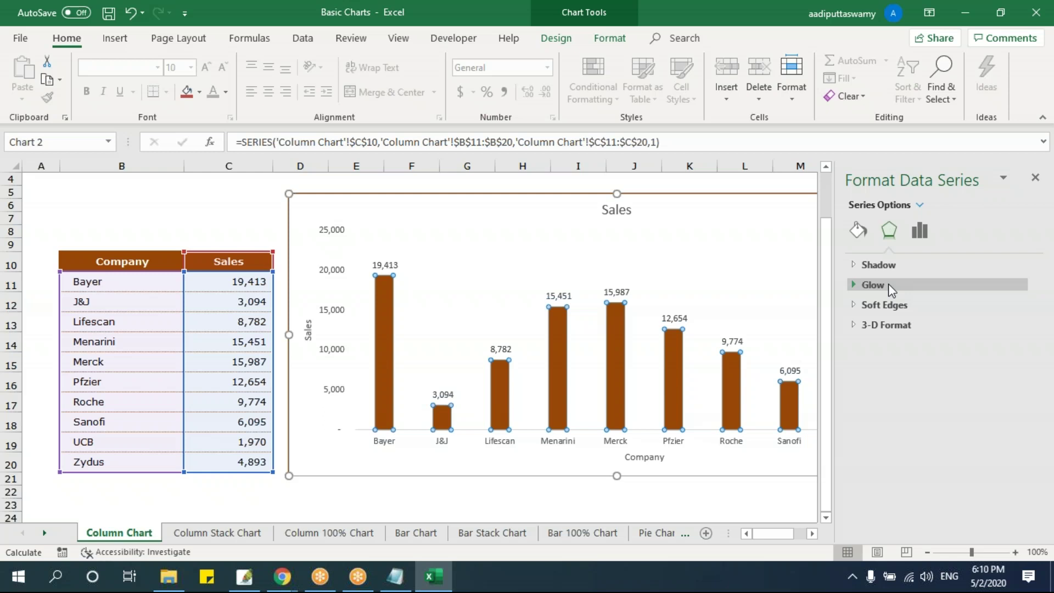
pyautogui.click(854, 264)
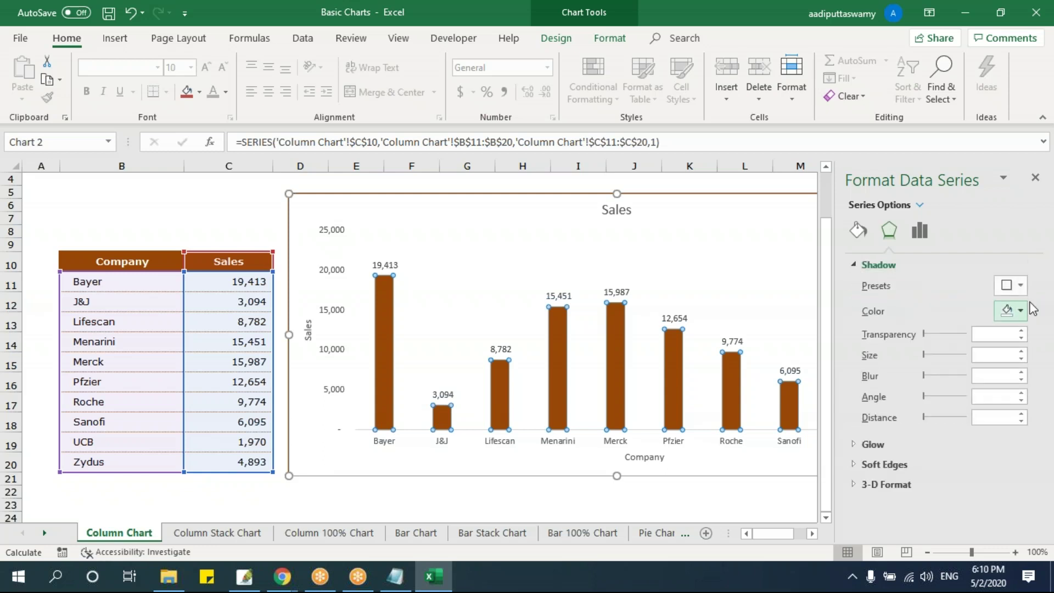
pyautogui.click(1014, 284)
pyautogui.click(978, 203)
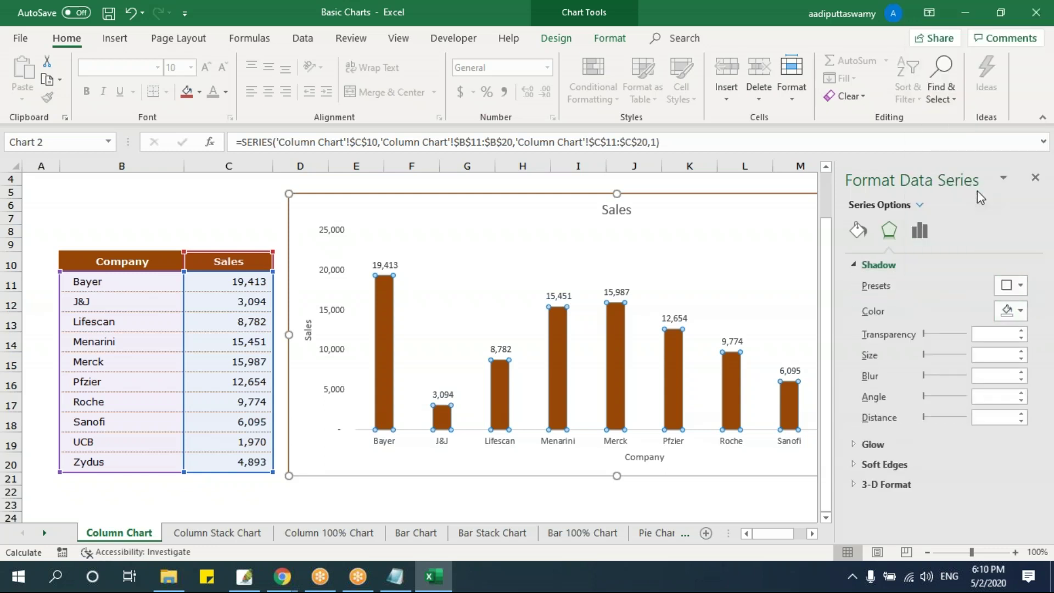
# Step: Reselect the Sales columns and bring up their series overlap and gap width options
pyautogui.press('Escape')
pyautogui.press('Escape')
pyautogui.click(575, 201)
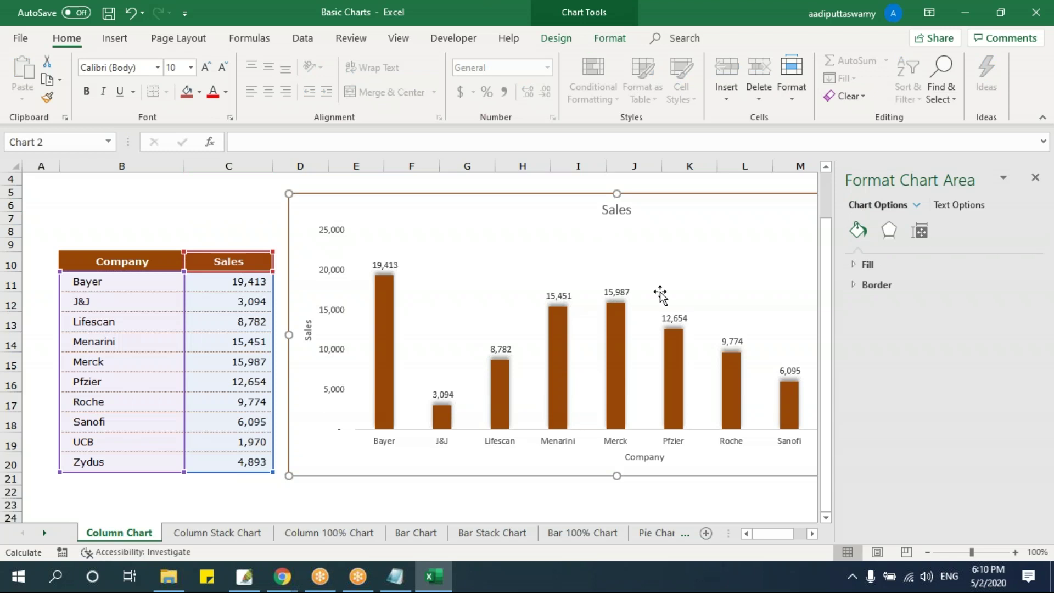
pyautogui.click(391, 308)
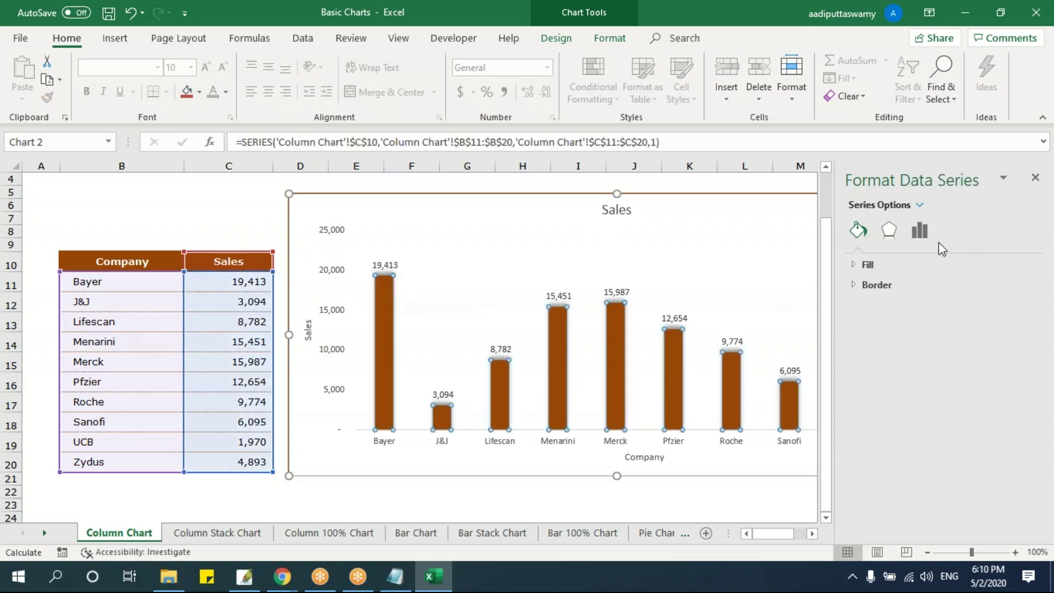
pyautogui.click(921, 232)
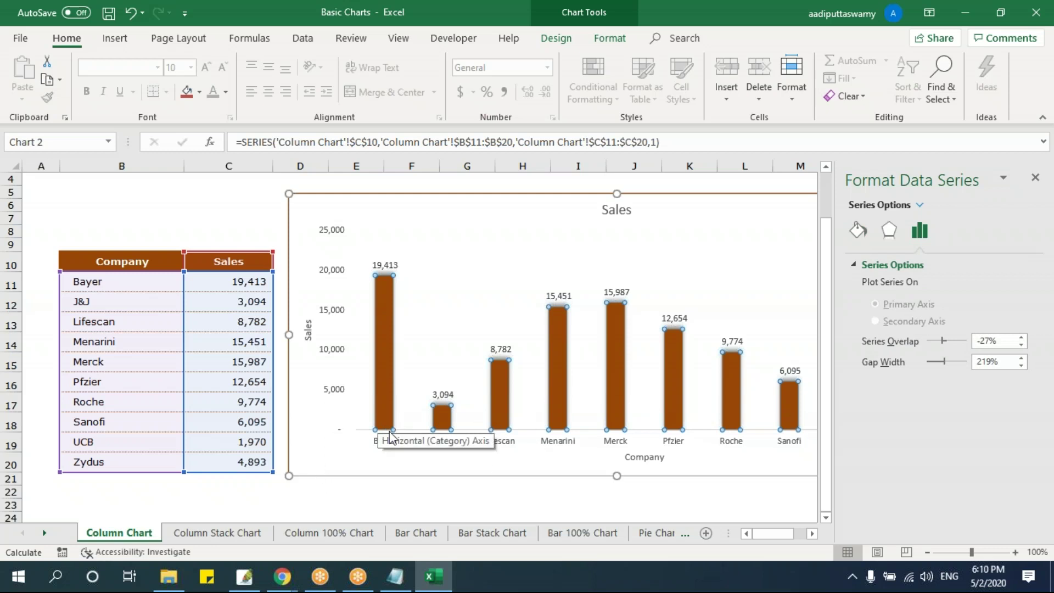
# Step: Set the Sales series overlap to -18% and reduce the gap width to 76%
pyautogui.moveTo(944, 341); pyautogui.dragTo(942, 372)
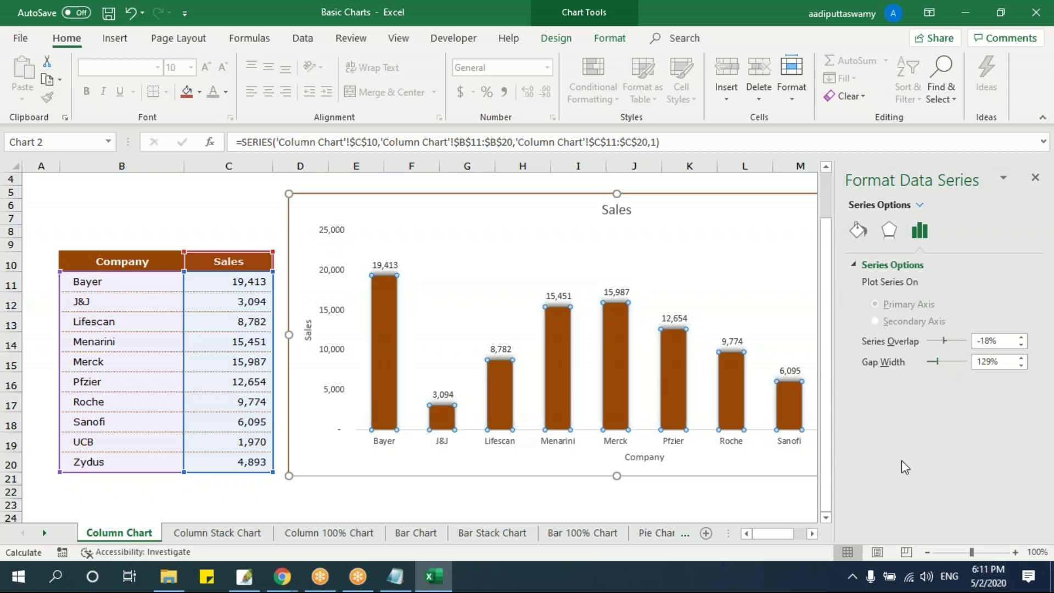
pyautogui.moveTo(937, 362); pyautogui.dragTo(931, 362)
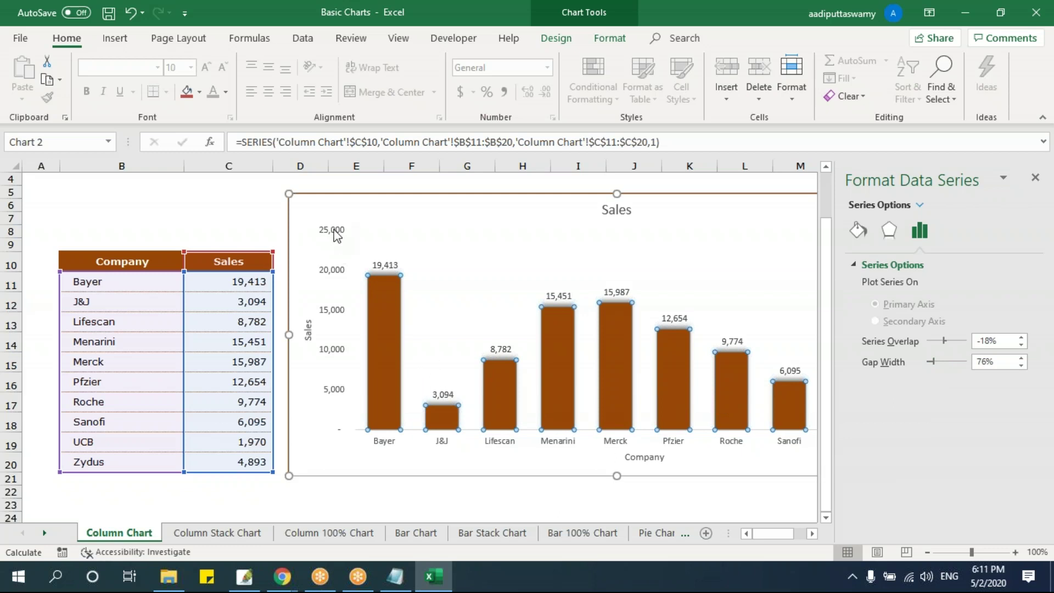
# Step: Select the vertical value axis and show its bounds and units options
pyautogui.click(338, 275)
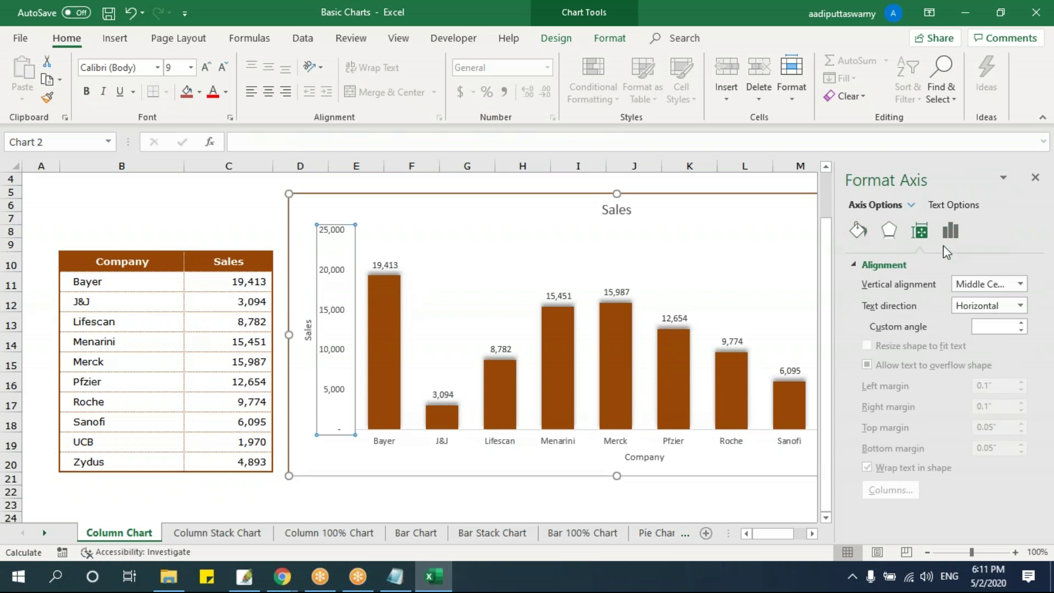
pyautogui.click(952, 231)
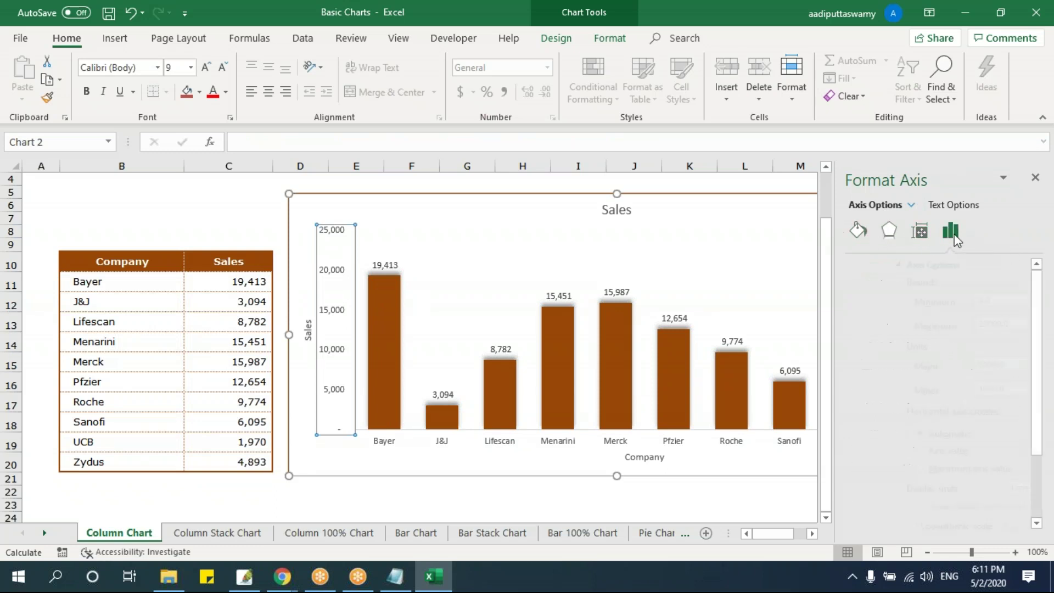
pyautogui.click(386, 321)
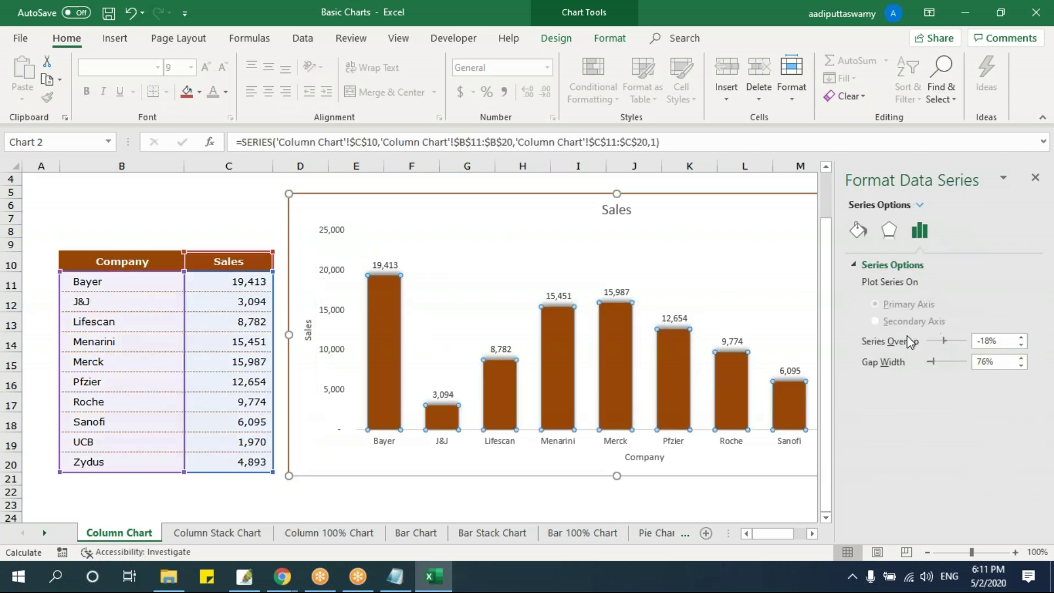
pyautogui.click(328, 282)
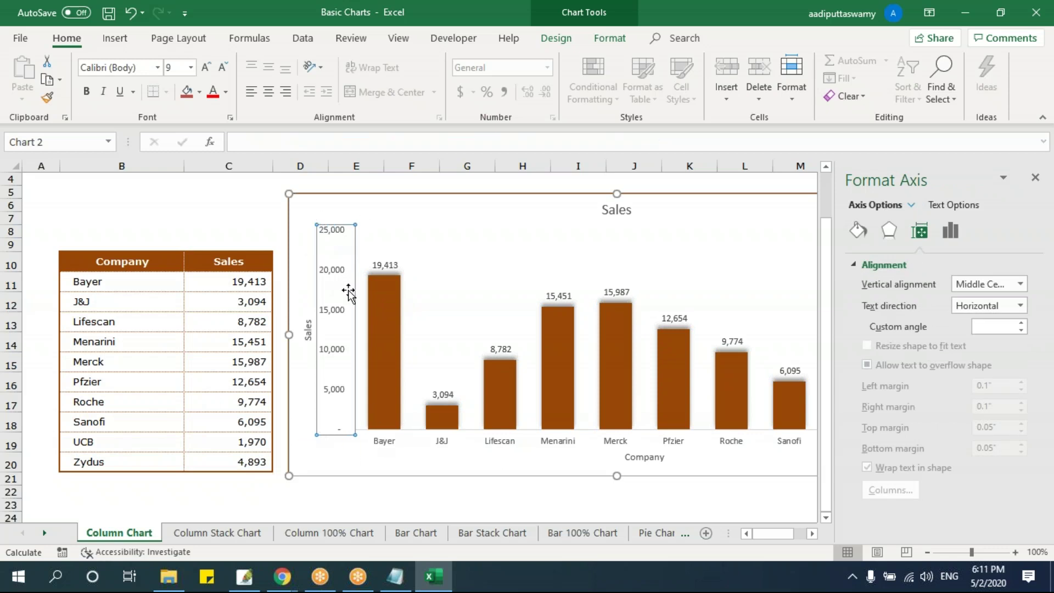
pyautogui.click(958, 231)
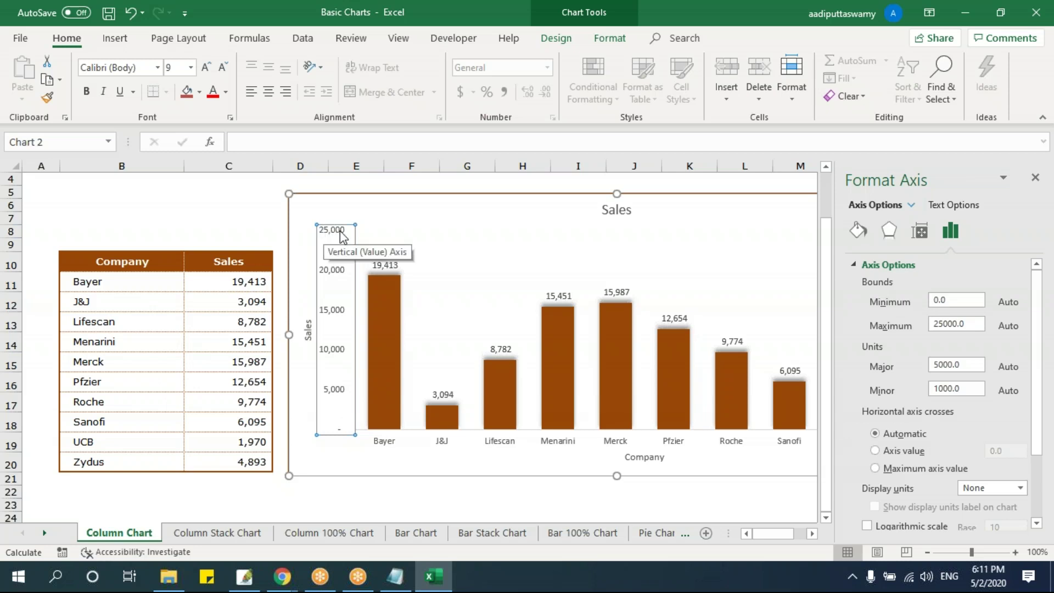
# Step: Try an axis Maximum of 20,000 and a Major unit of 5,000
pyautogui.click(944, 325)
pyautogui.press('BackSpace')
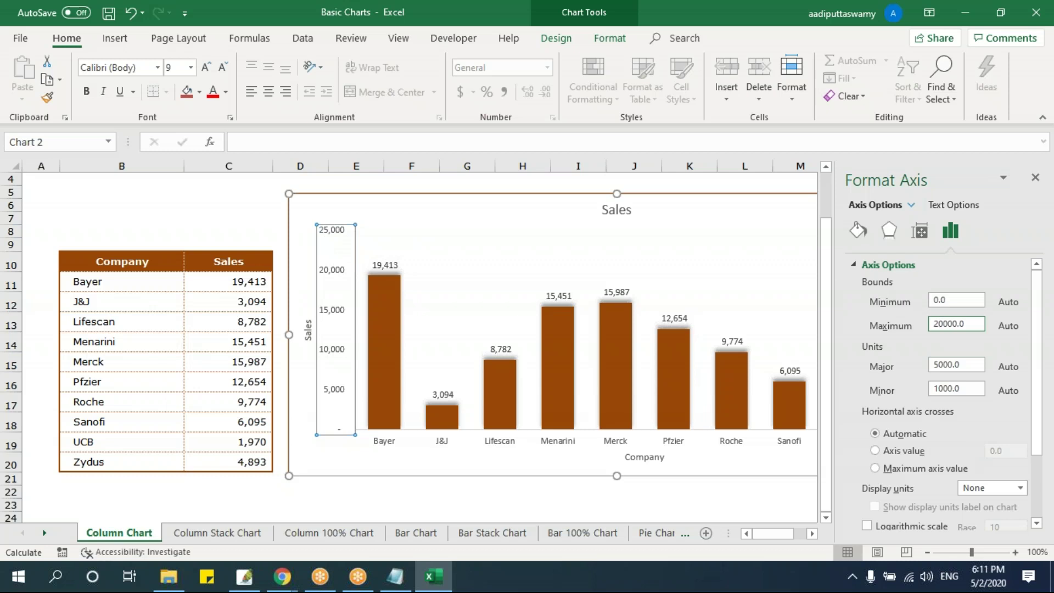
pyautogui.press('Return')
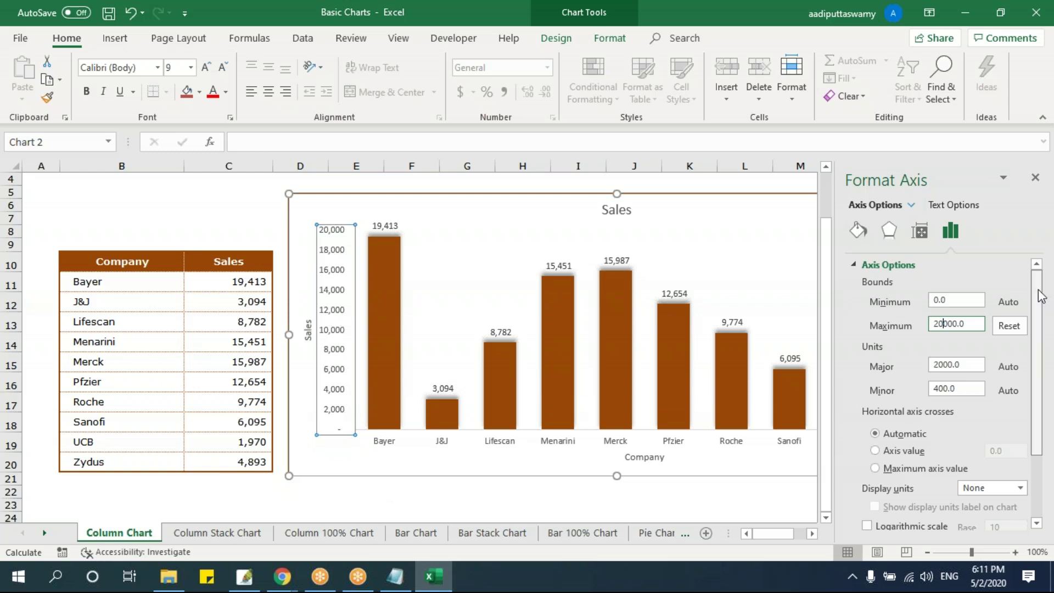
pyautogui.scroll(-3, 1046, 305)
pyautogui.scroll(1, 1041, 310)
pyautogui.scroll(1, 1042, 310)
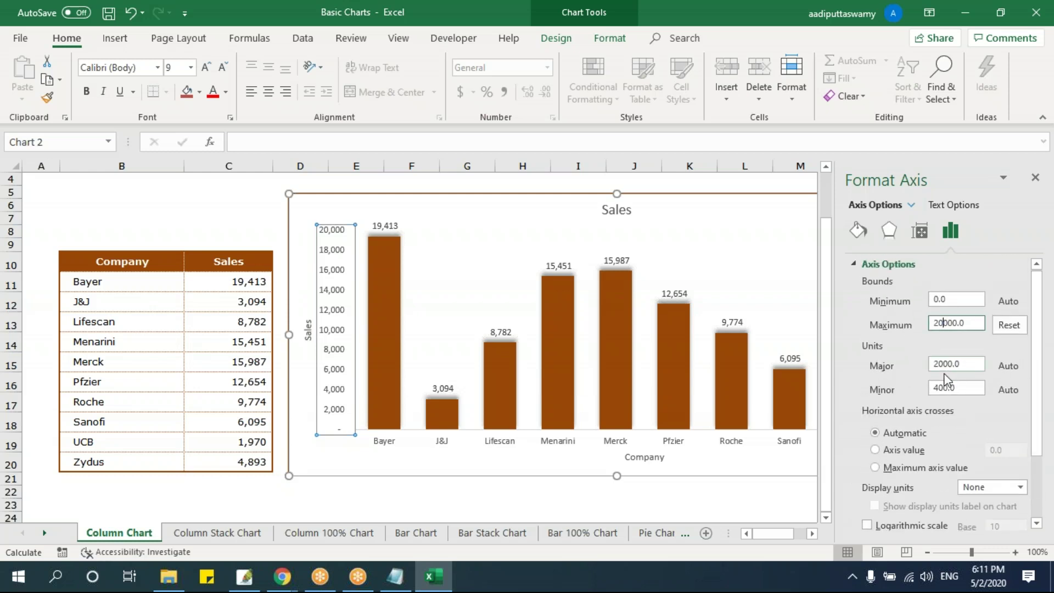
pyautogui.moveTo(938, 364); pyautogui.dragTo(924, 364)
pyautogui.write('5')
pyautogui.press('Return')
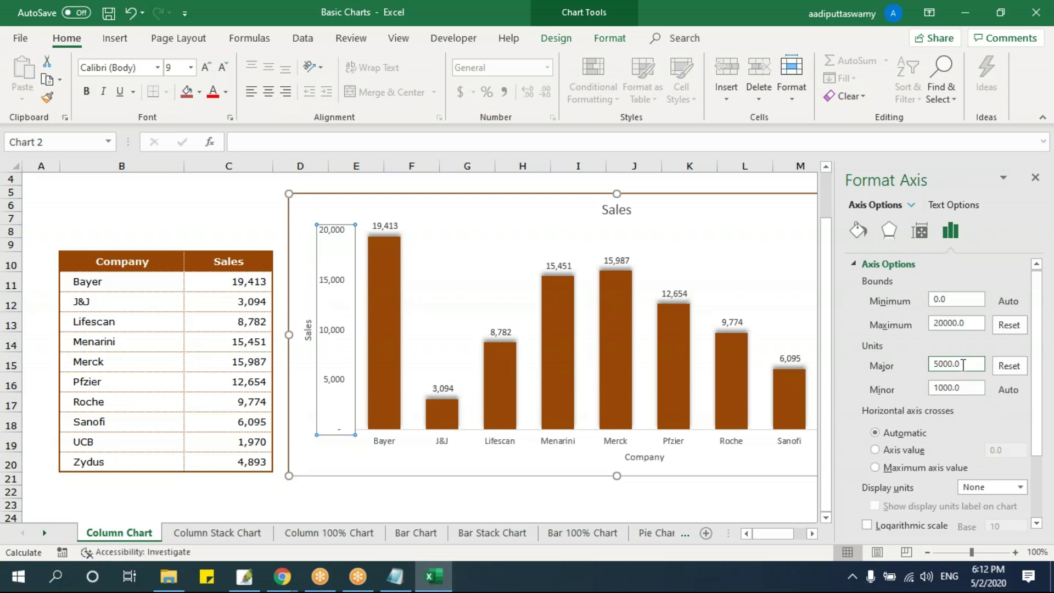
# Step: Reset the axis Maximum and Major unit back to Auto
pyautogui.click(1016, 330)
pyautogui.click(1017, 364)
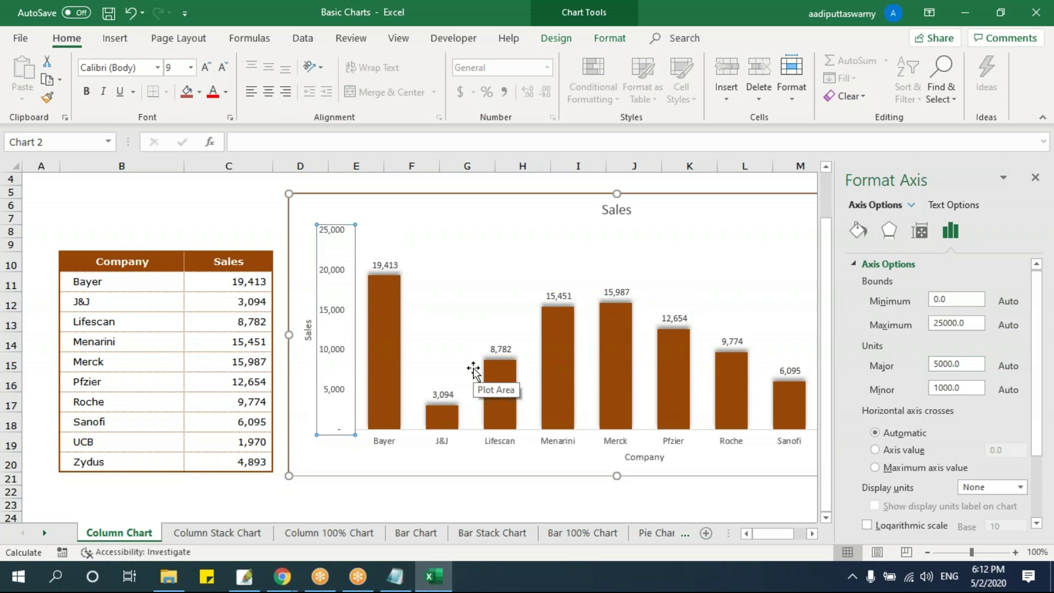
pyautogui.scroll(-5, 1041, 384)
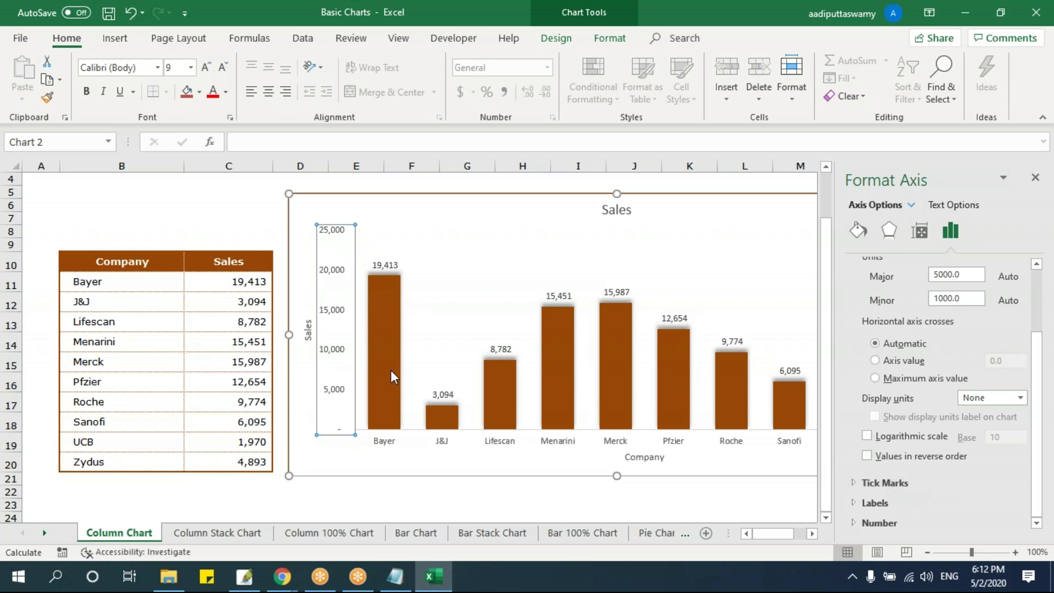
# Step: Select the vertical value axis and try Outside major tick marks
pyautogui.click(532, 245)
pyautogui.click(235, 458)
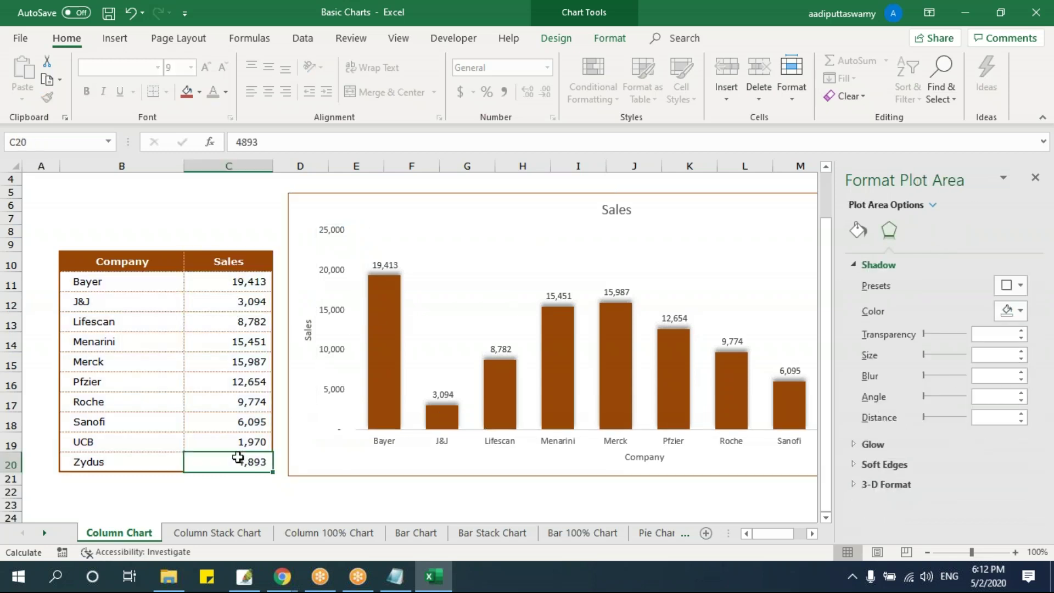
pyautogui.click(409, 209)
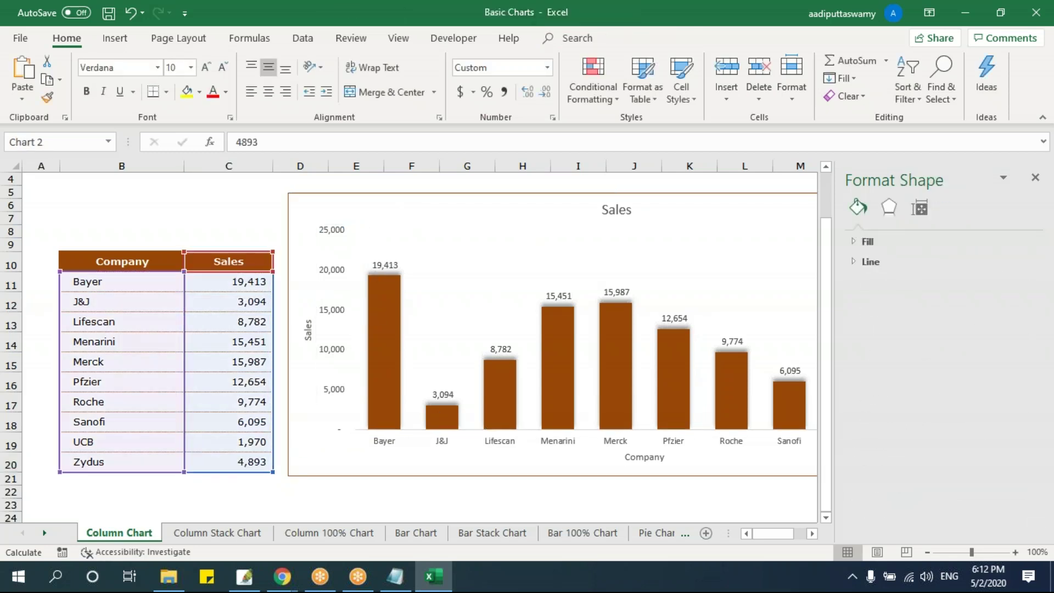
pyautogui.click(920, 232)
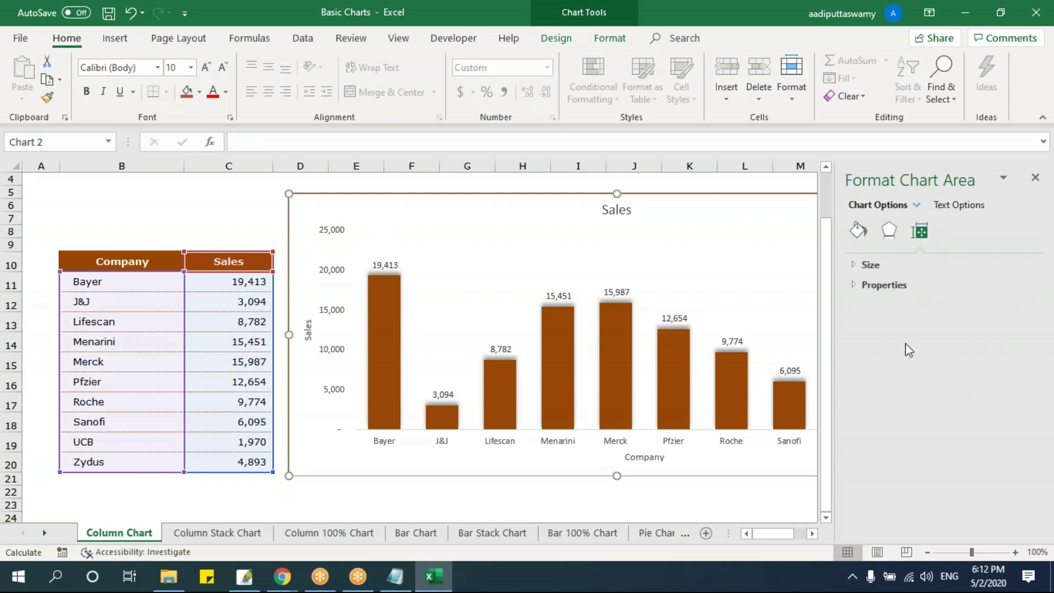
pyautogui.click(342, 284)
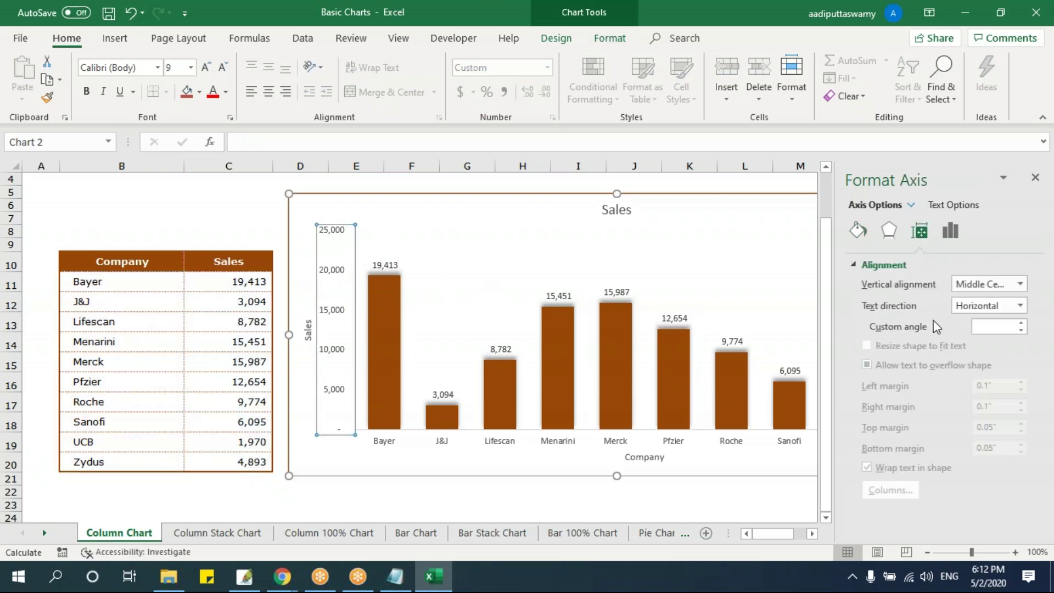
pyautogui.click(950, 230)
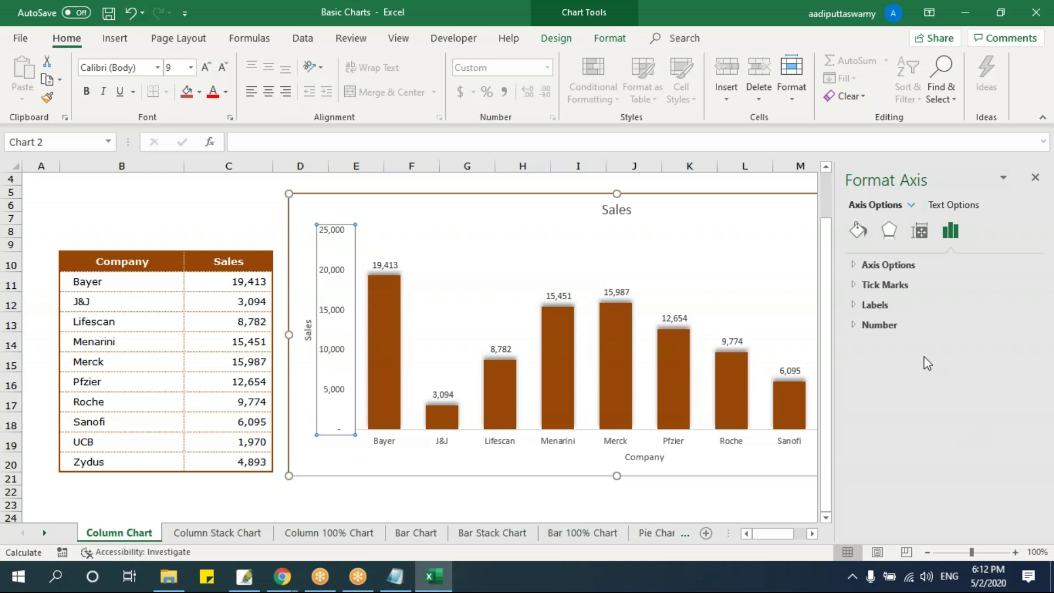
pyautogui.click(865, 286)
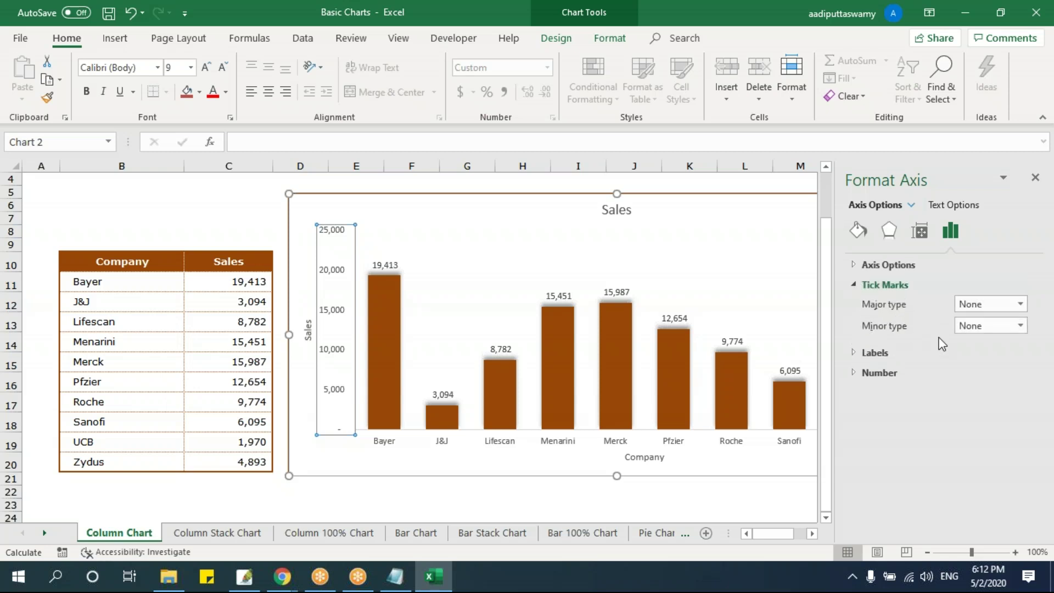
pyautogui.click(1019, 304)
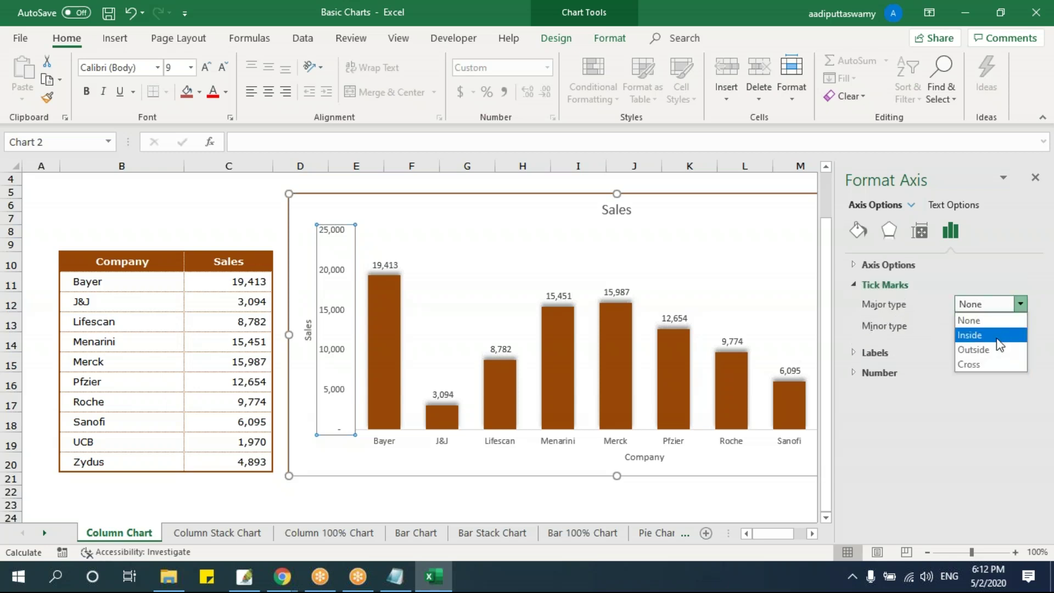
pyautogui.click(998, 356)
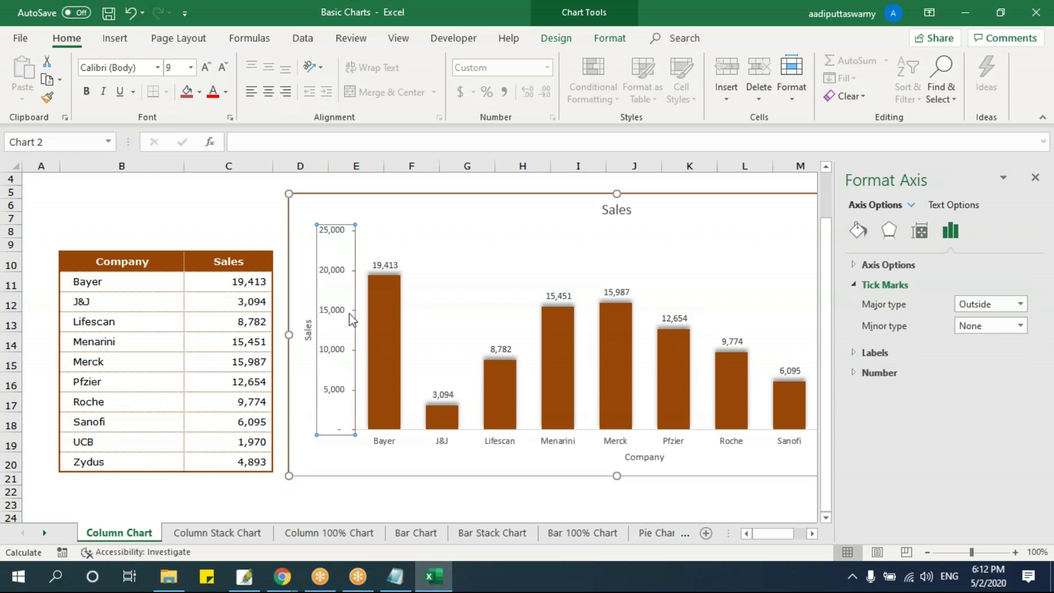
# Step: Reselect the vertical axis and try Inside major tick marks
pyautogui.click(255, 204)
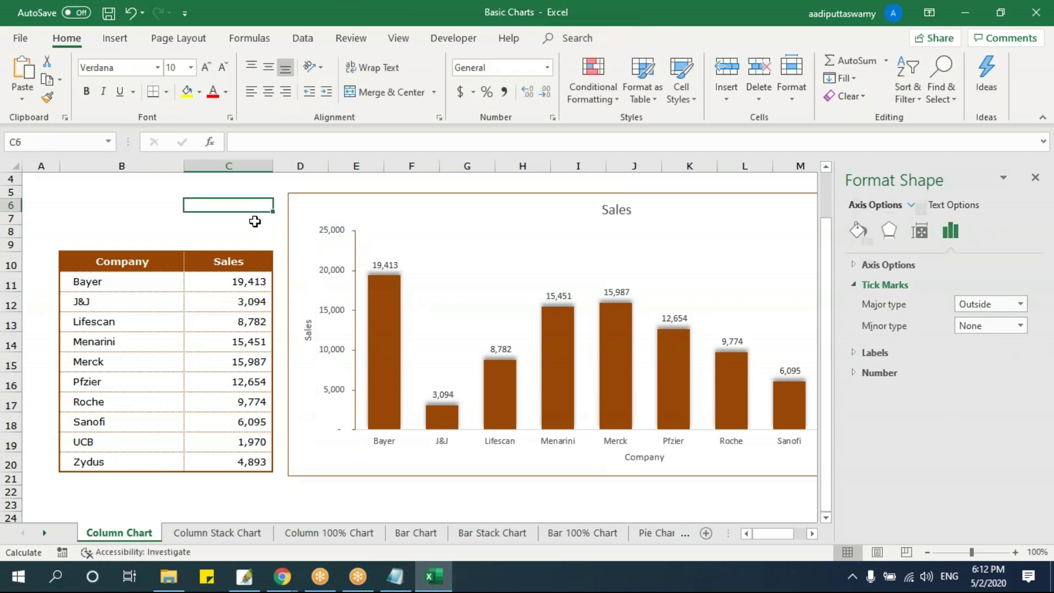
pyautogui.click(368, 202)
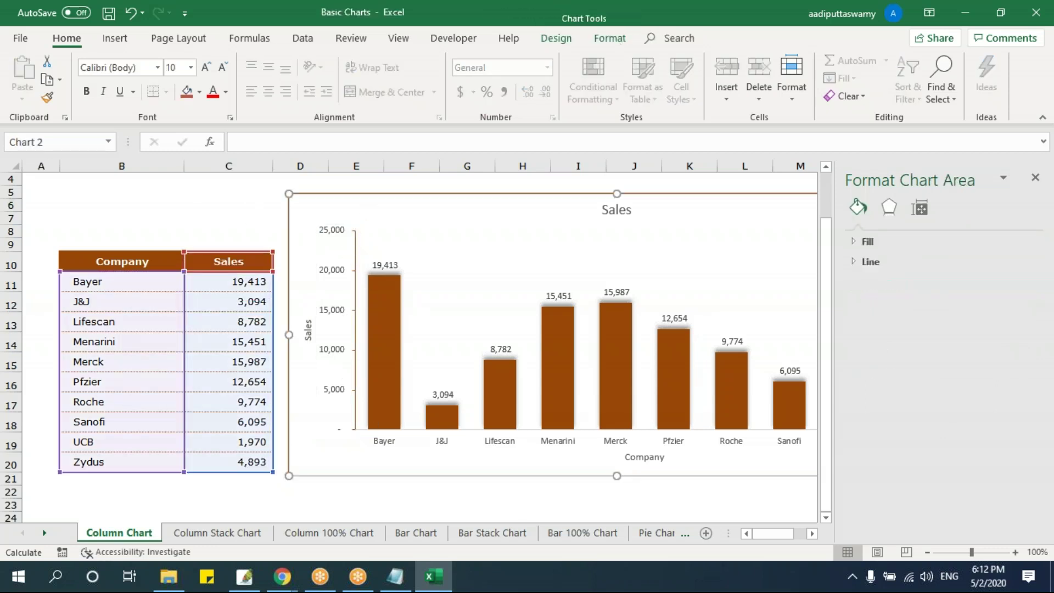
pyautogui.click(334, 330)
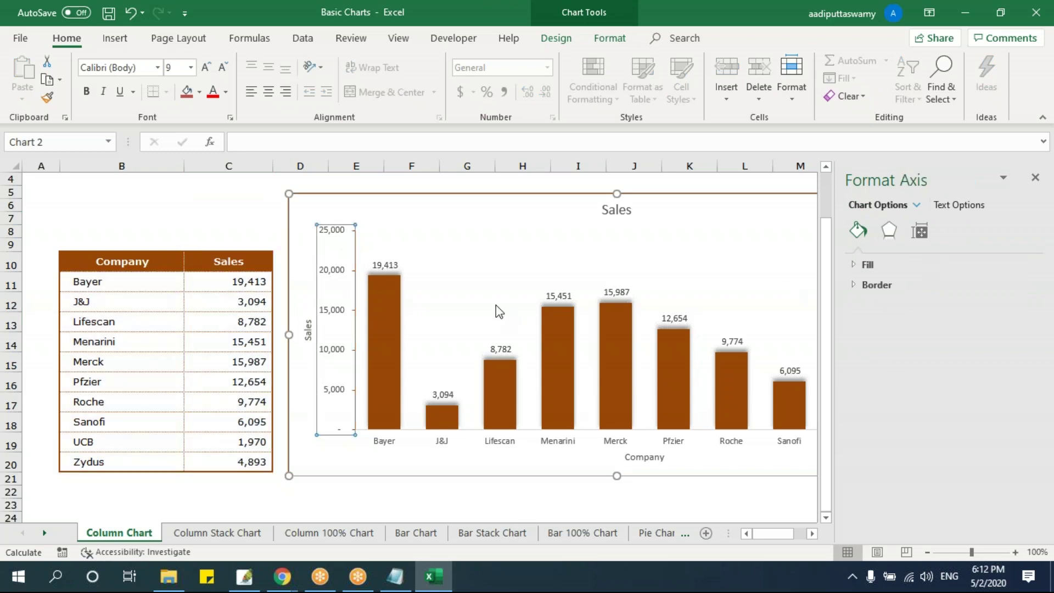
pyautogui.click(950, 231)
pyautogui.click(931, 286)
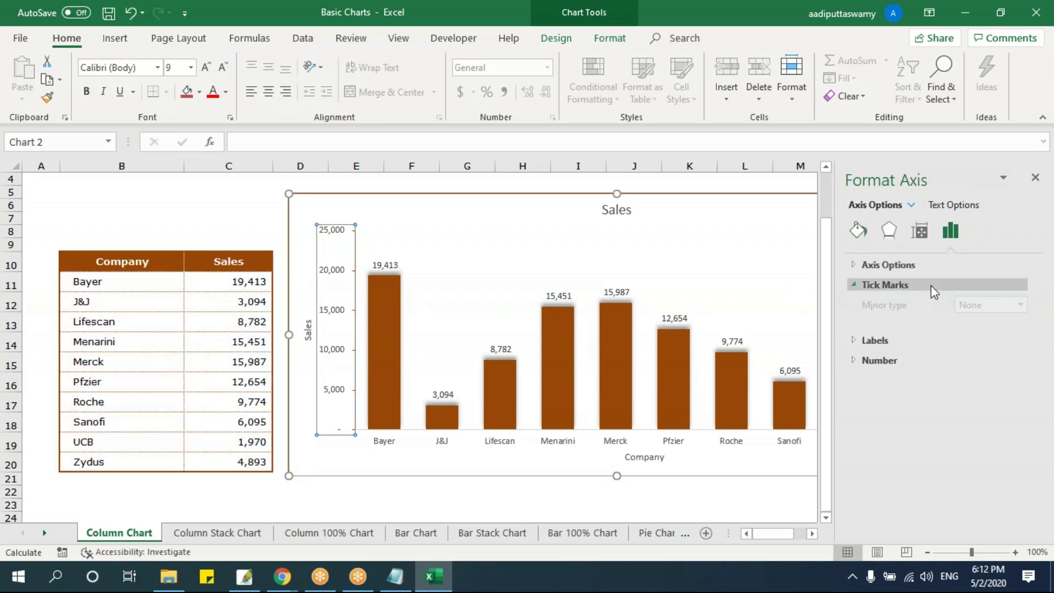
pyautogui.click(985, 305)
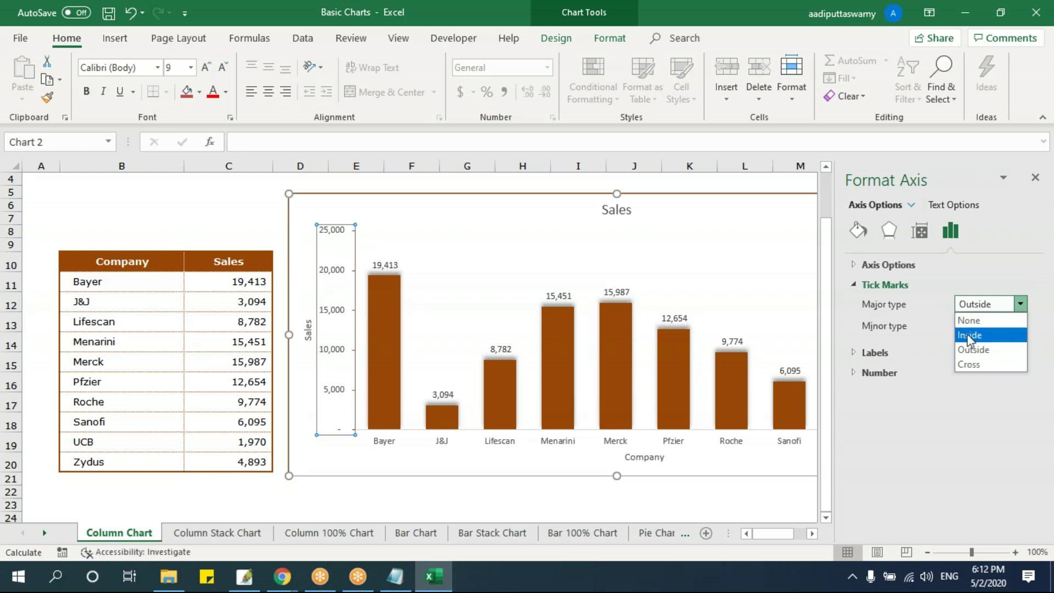
pyautogui.click(969, 335)
# Step: Set both the major and minor tick mark types to Cross
pyautogui.click(1020, 303)
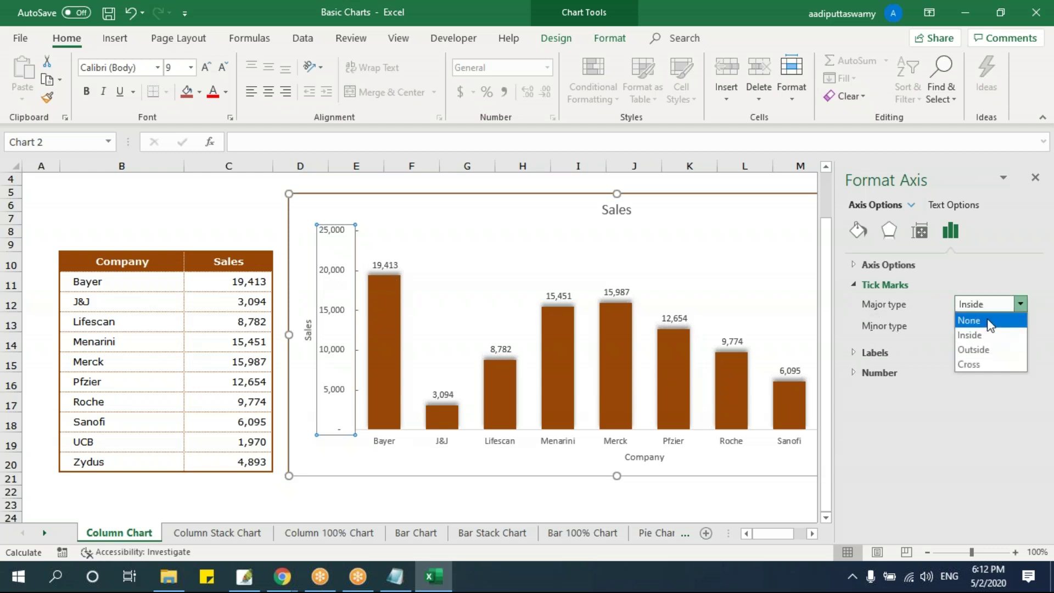
pyautogui.click(985, 365)
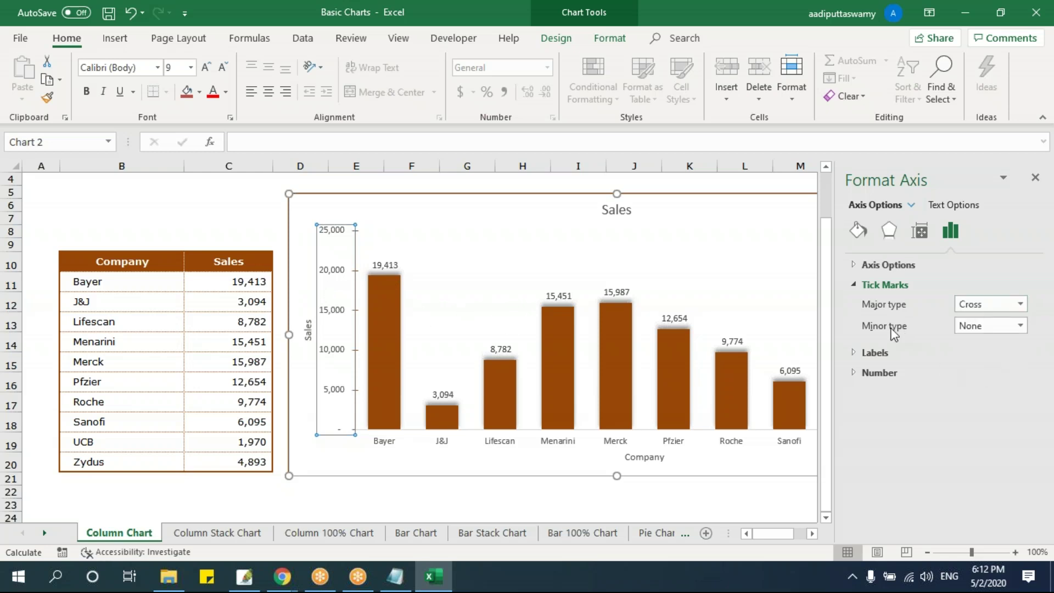
pyautogui.click(991, 326)
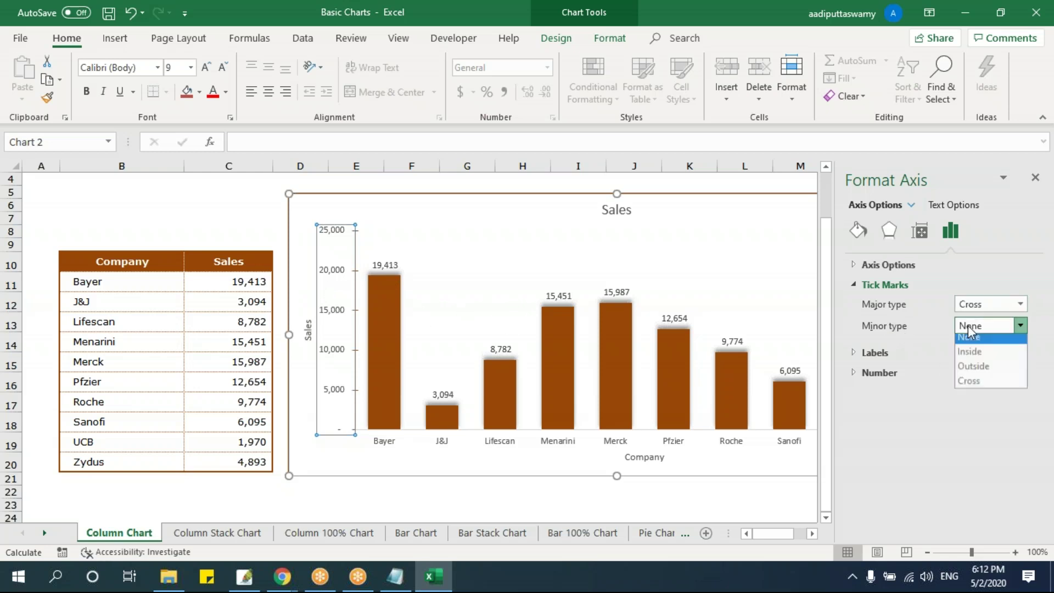
pyautogui.click(965, 385)
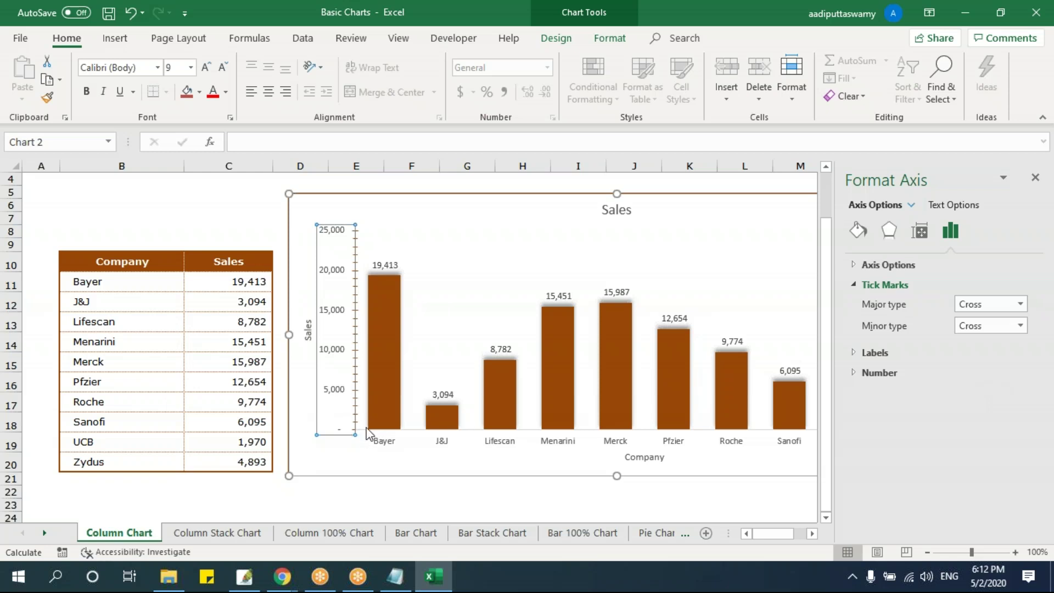
pyautogui.click(852, 352)
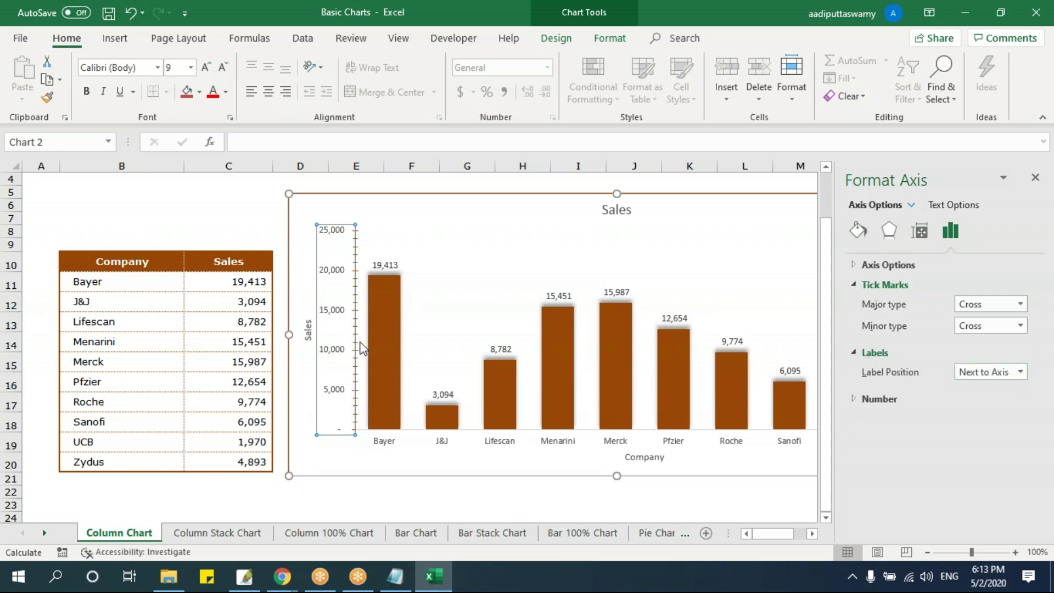
# Step: Set the vertical axis Label Position to None after trying High and Low
pyautogui.click(979, 373)
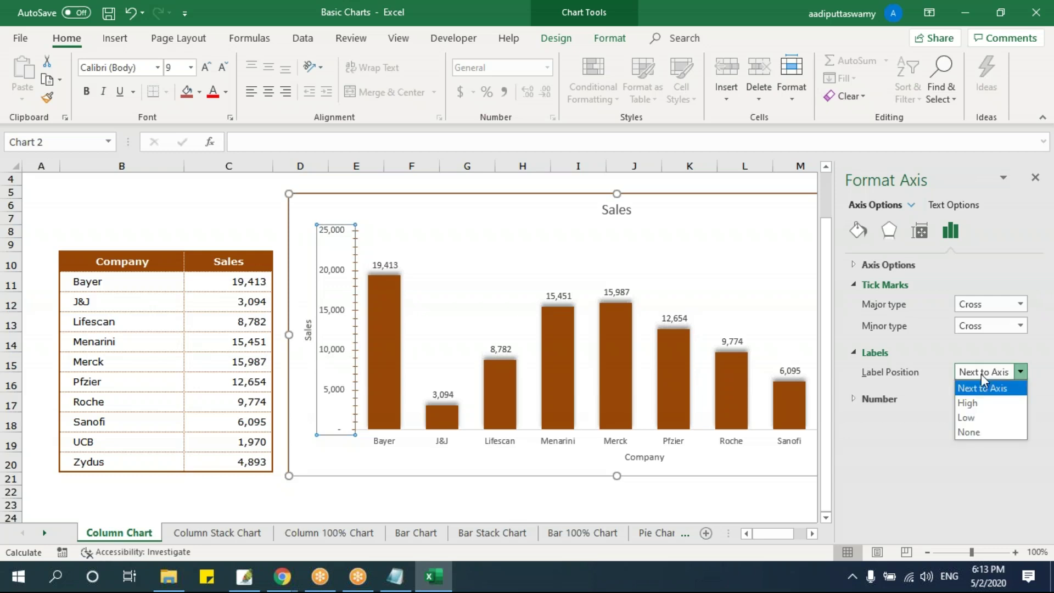
pyautogui.click(983, 403)
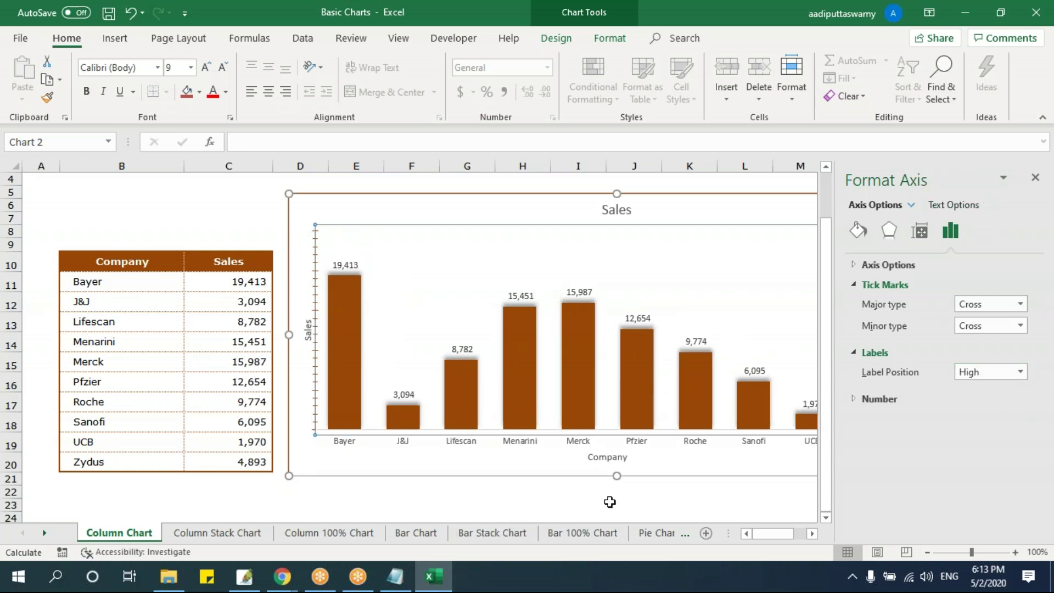
pyautogui.moveTo(772, 533); pyautogui.dragTo(786, 534)
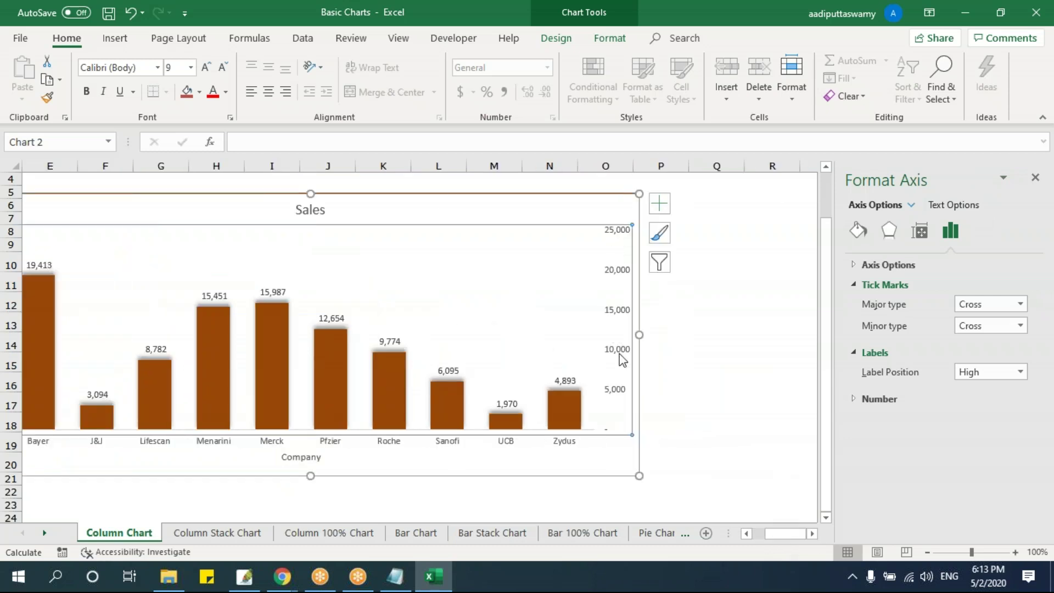
pyautogui.click(1016, 371)
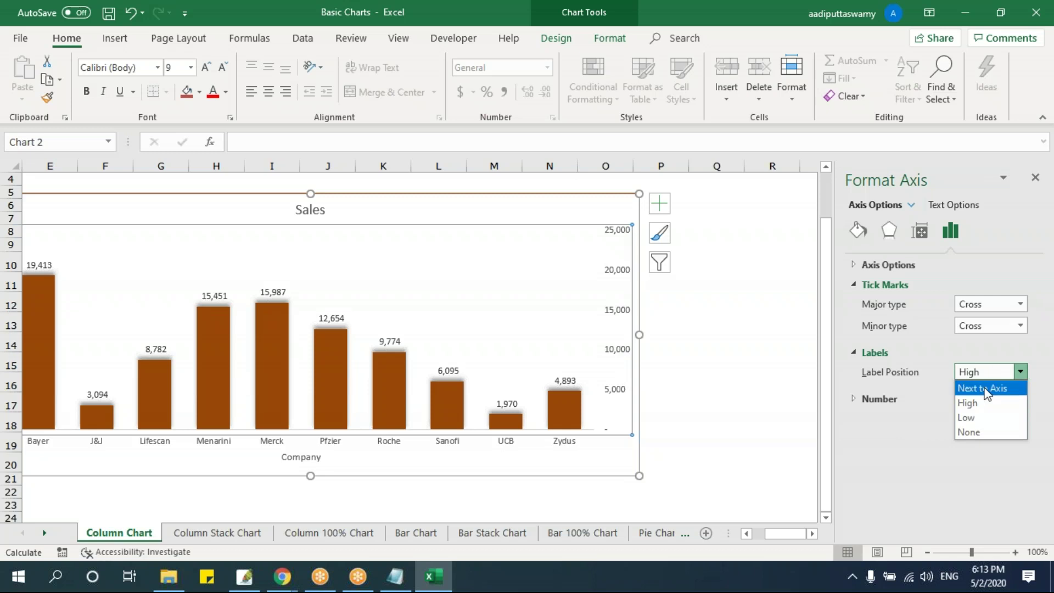
pyautogui.click(971, 417)
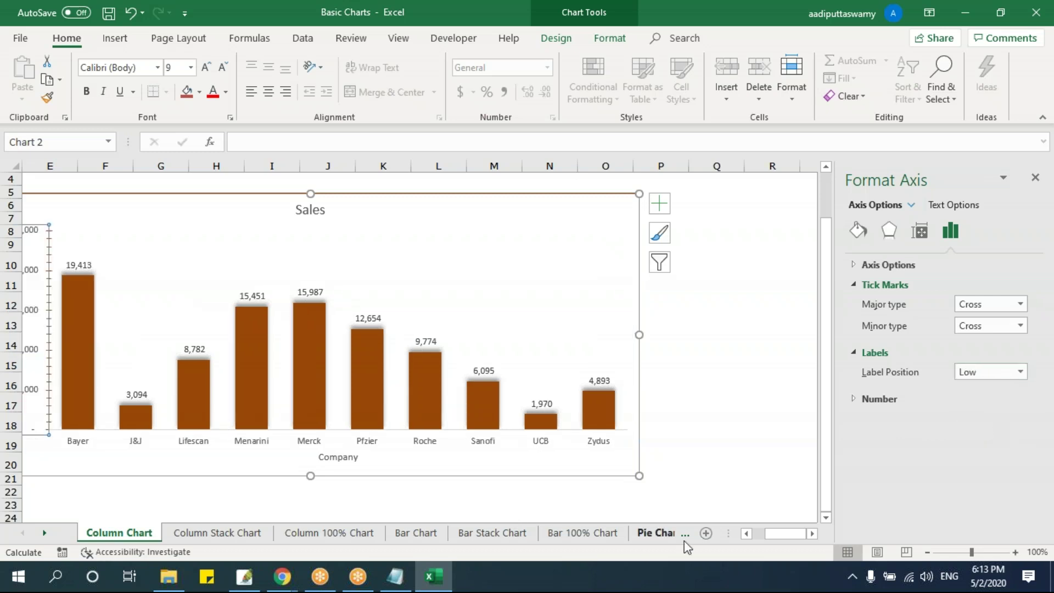
pyautogui.moveTo(780, 534); pyautogui.dragTo(766, 535)
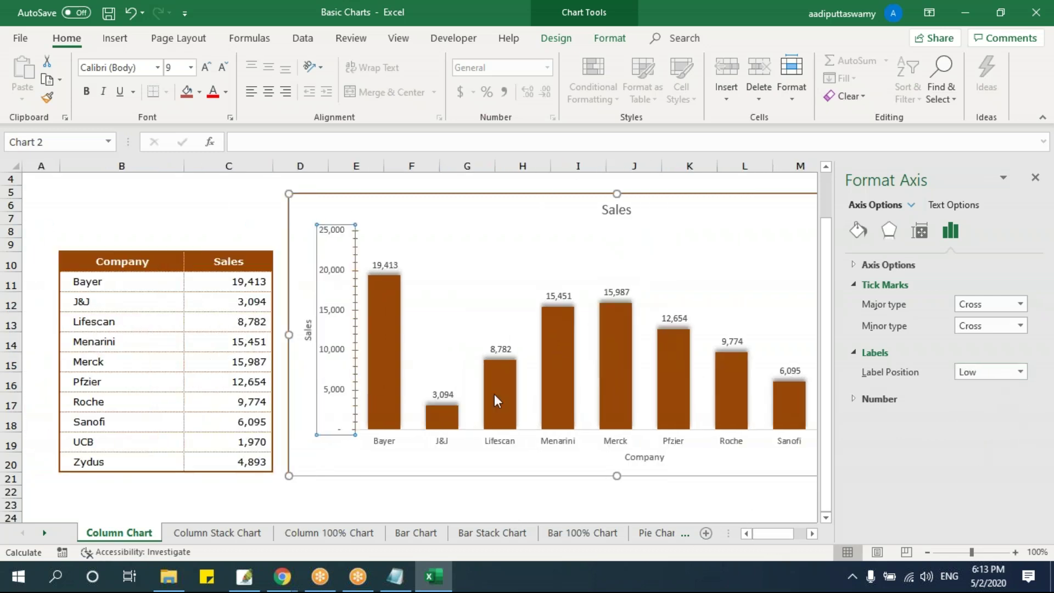
pyautogui.click(1019, 371)
pyautogui.click(982, 431)
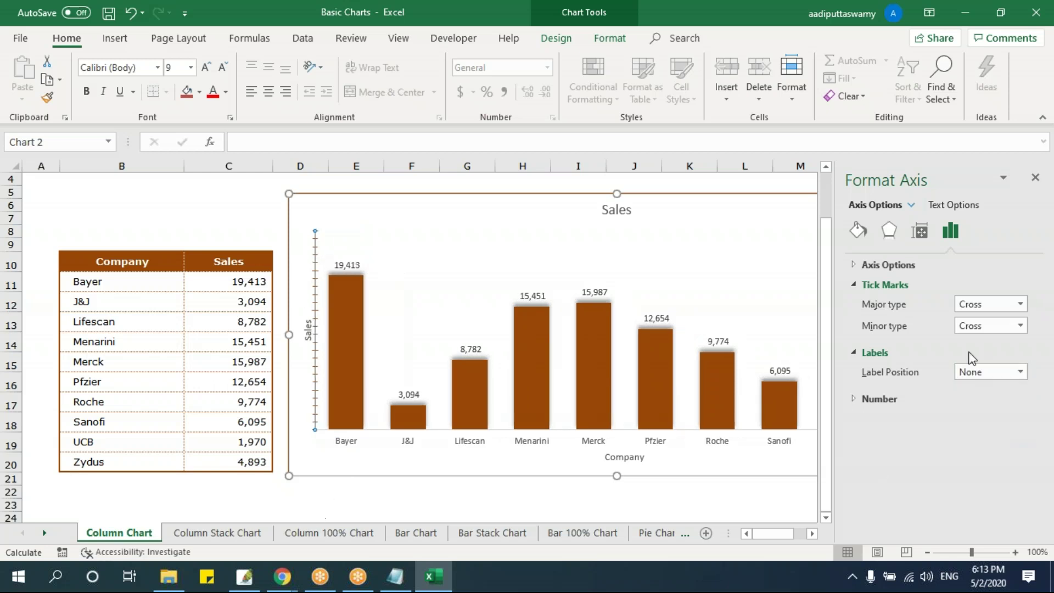
# Step: Set major and minor tick marks to None, then go to the Column 100% Chart sheet
pyautogui.click(1019, 303)
pyautogui.click(985, 319)
pyautogui.click(984, 326)
pyautogui.click(971, 342)
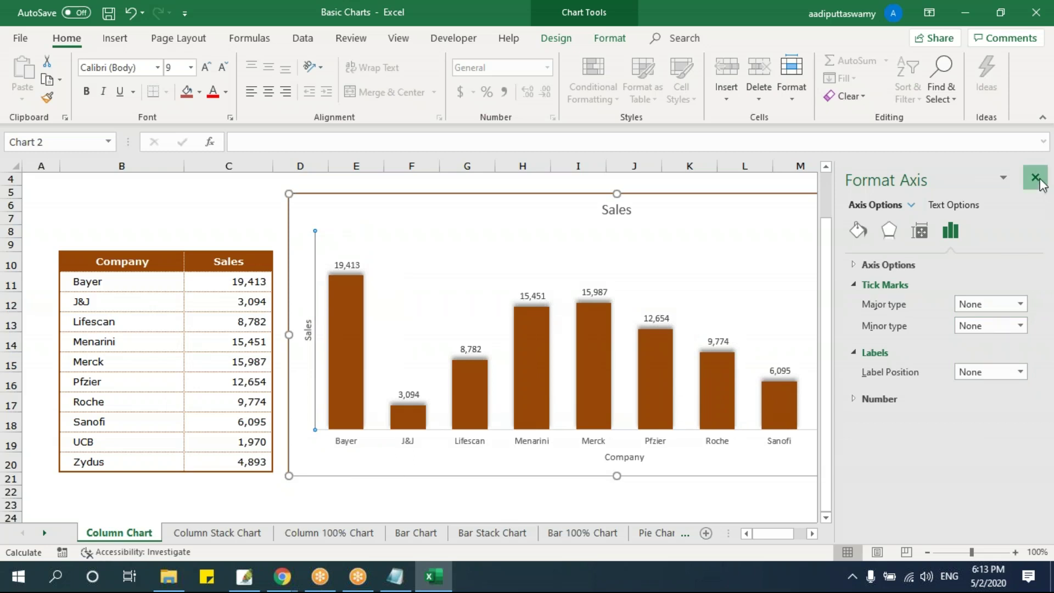
pyautogui.click(1035, 178)
pyautogui.click(329, 532)
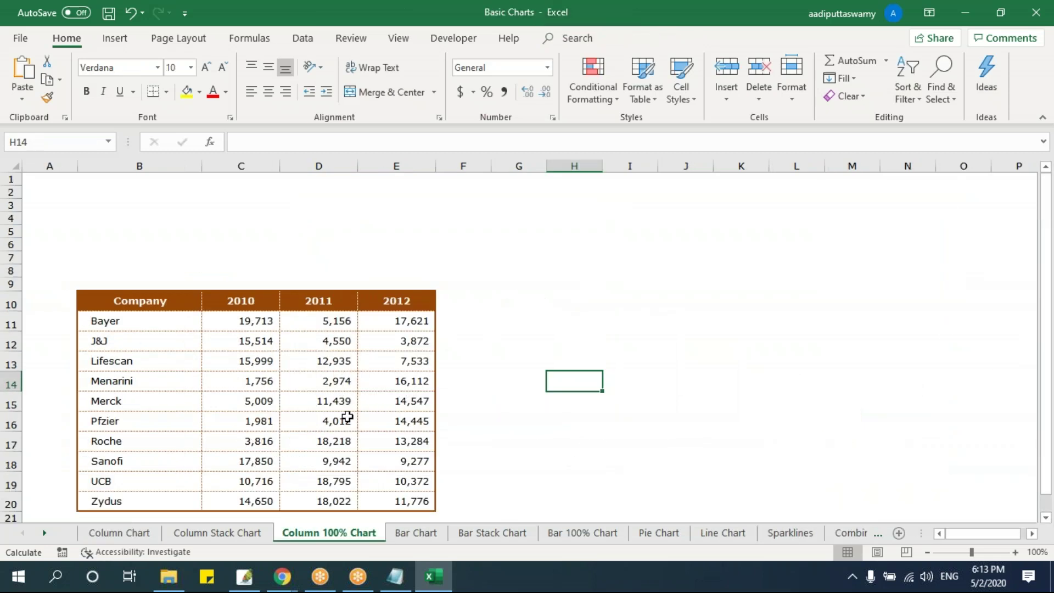
# Step: On the Column Chart sheet, apply a thin-bar chart style with gridlines to the Sales chart
pyautogui.click(121, 533)
pyautogui.click(259, 205)
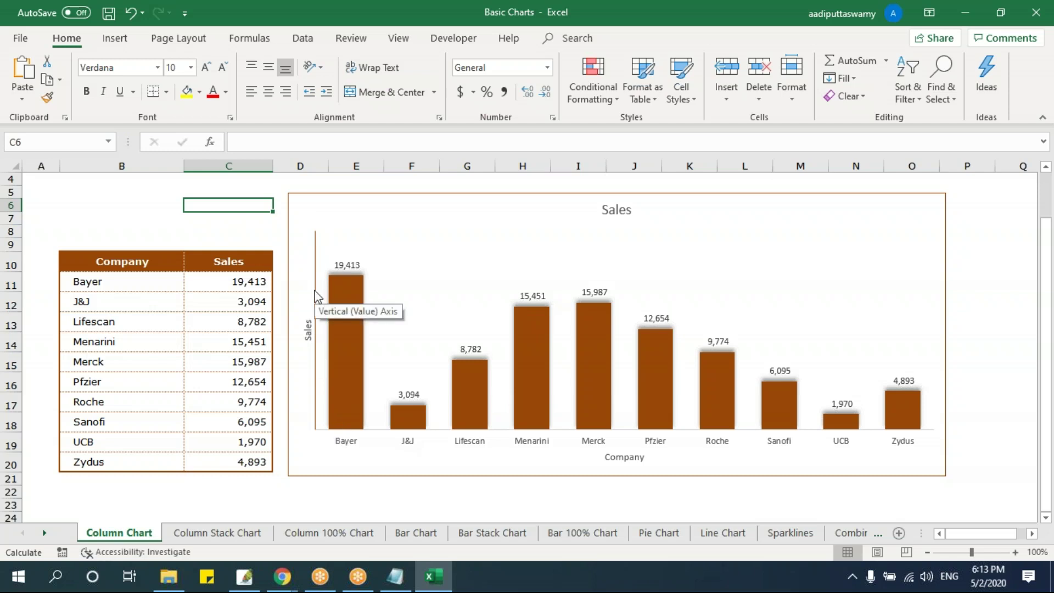
pyautogui.click(344, 200)
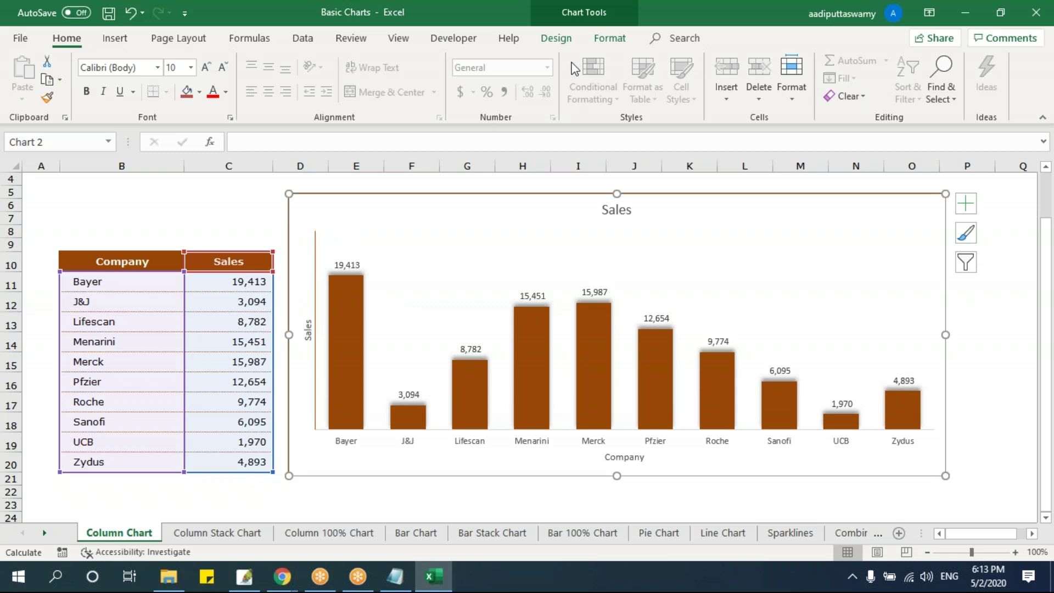
pyautogui.click(620, 36)
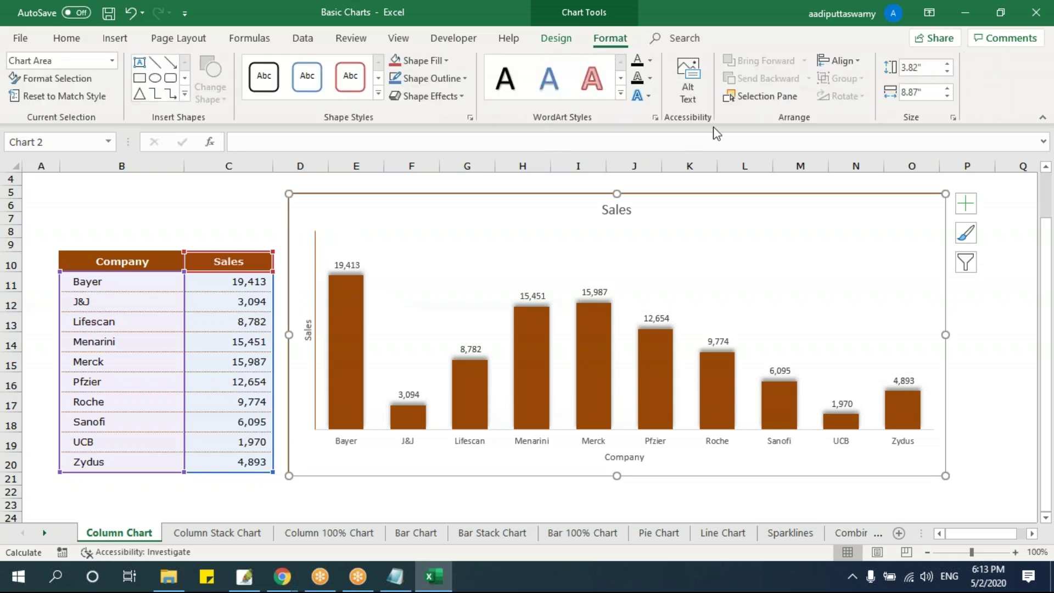
pyautogui.click(554, 40)
pyautogui.click(691, 95)
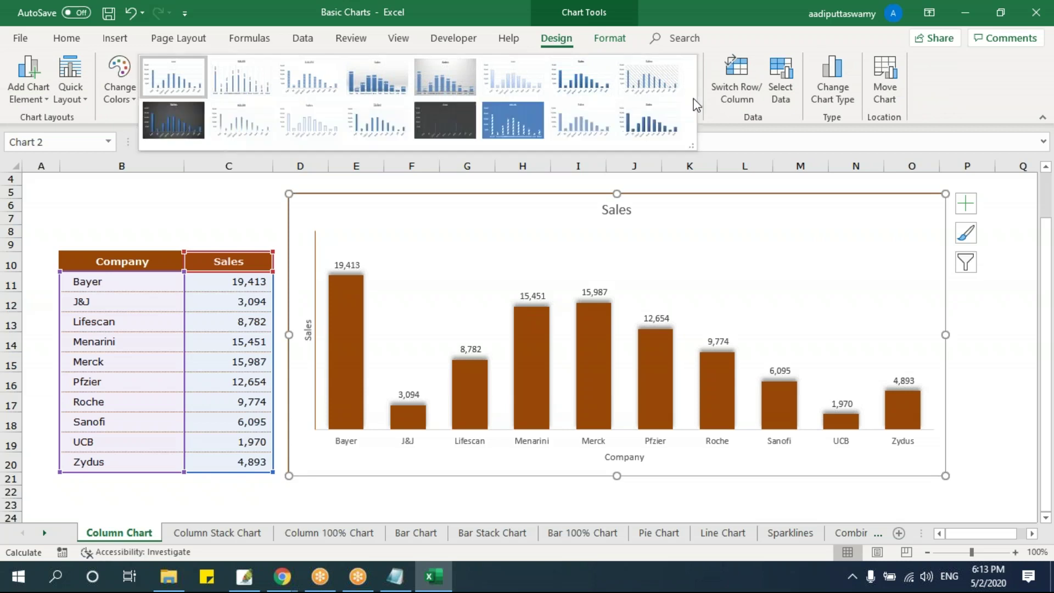
pyautogui.click(599, 130)
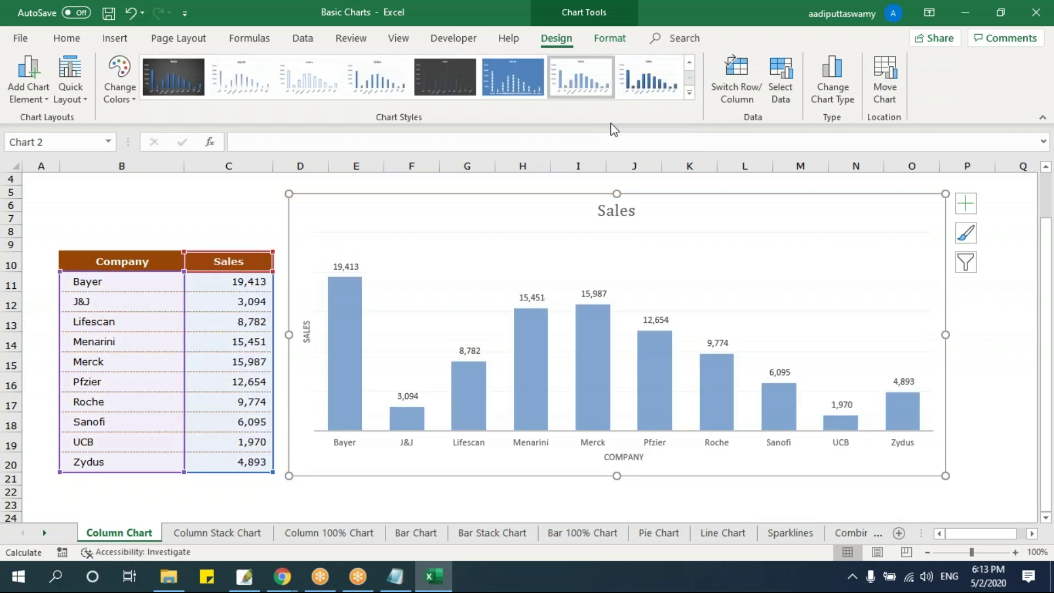
pyautogui.click(691, 94)
pyautogui.click(649, 124)
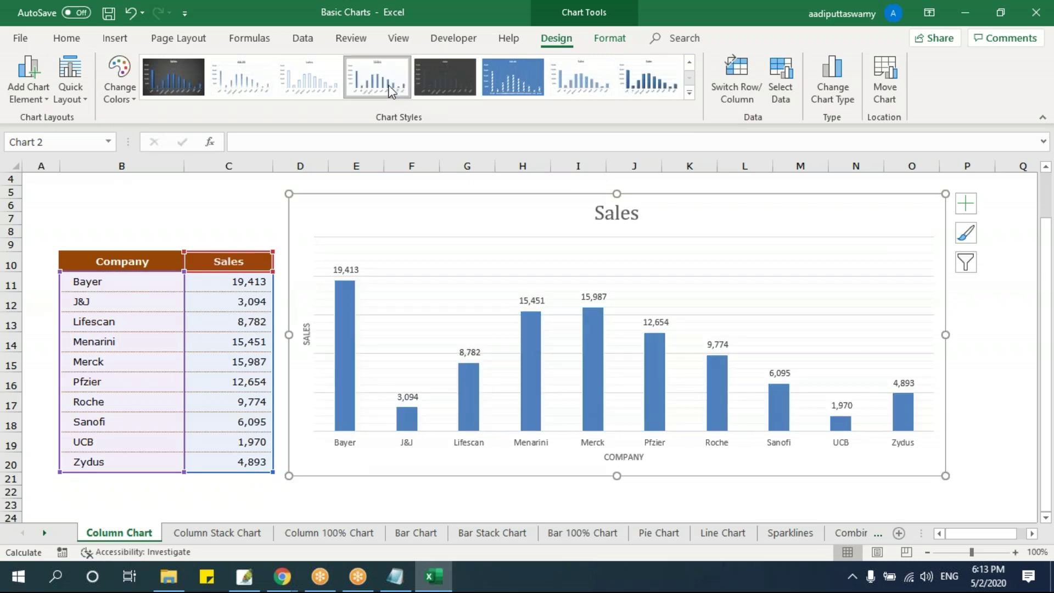
# Step: Review the restyled Sales chart, then select the Company and Sales table B10:C20
pyautogui.click(382, 486)
pyautogui.click(384, 470)
pyautogui.moveTo(729, 425)
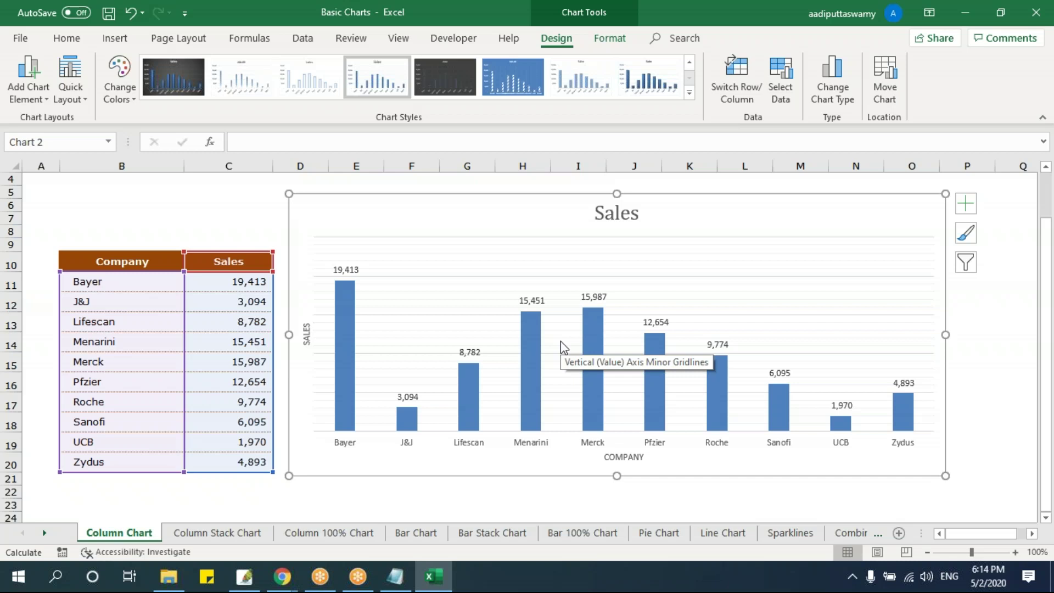
pyautogui.click(229, 218)
pyautogui.moveTo(141, 259); pyautogui.dragTo(219, 459)
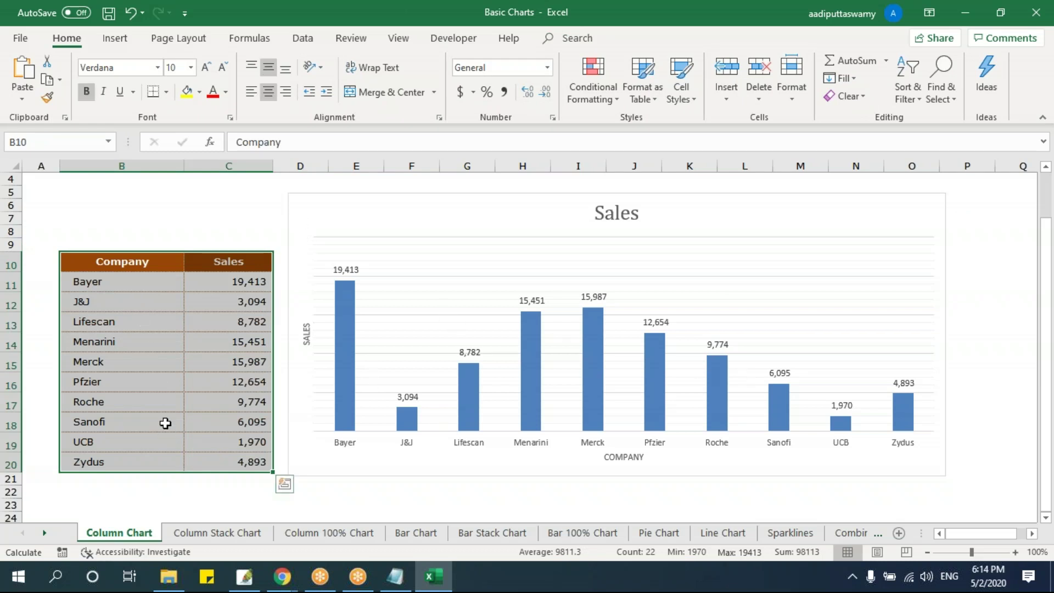
# Step: Insert a 2-D clustered bar chart of the Company and Sales table B10:C20
pyautogui.click(331, 275)
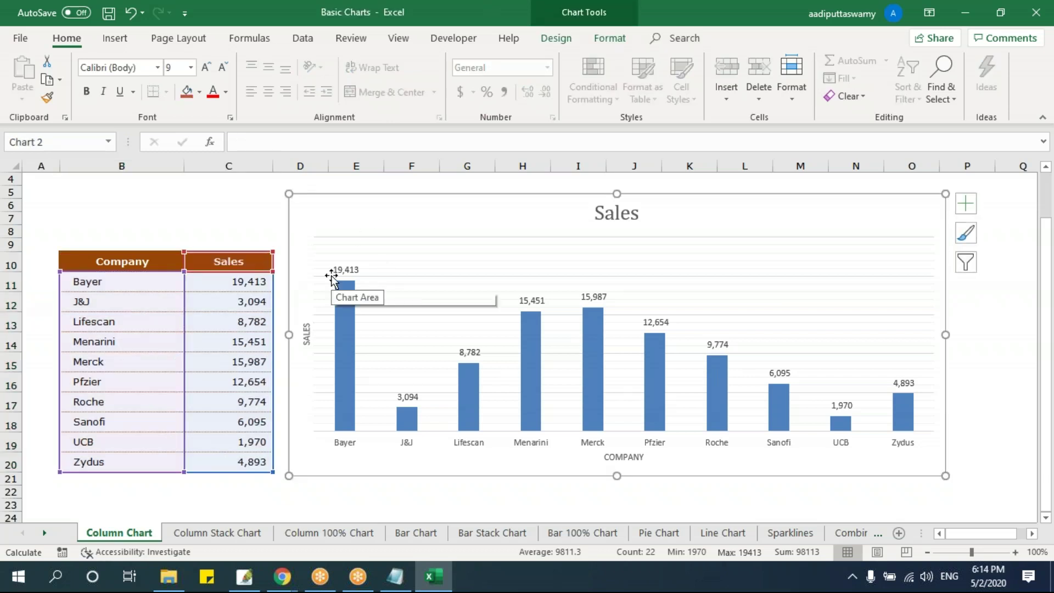
pyautogui.click(228, 218)
pyautogui.moveTo(134, 264); pyautogui.dragTo(210, 459)
pyautogui.click(127, 44)
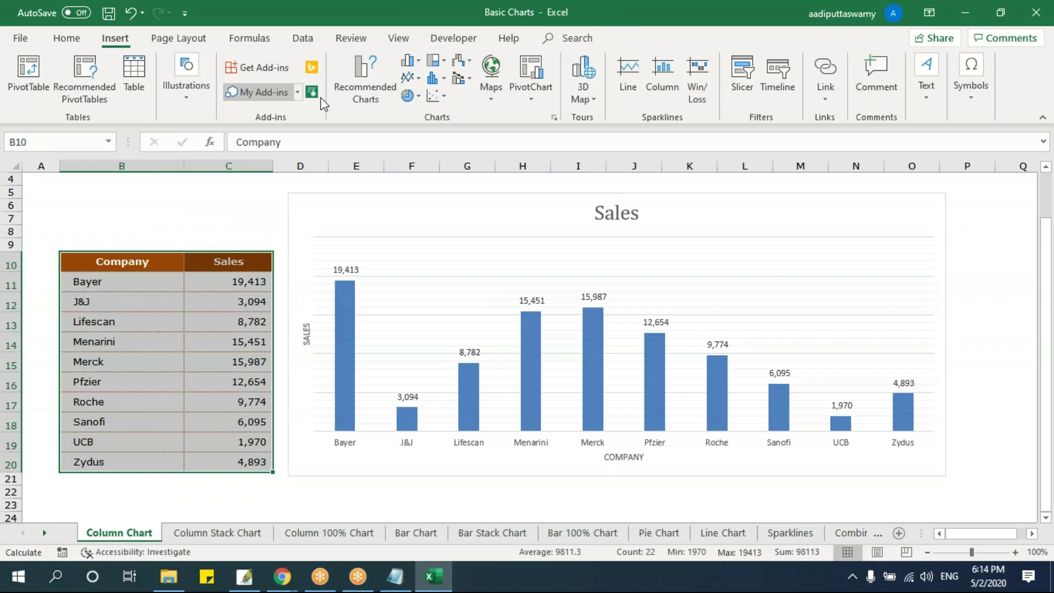
pyautogui.click(419, 61)
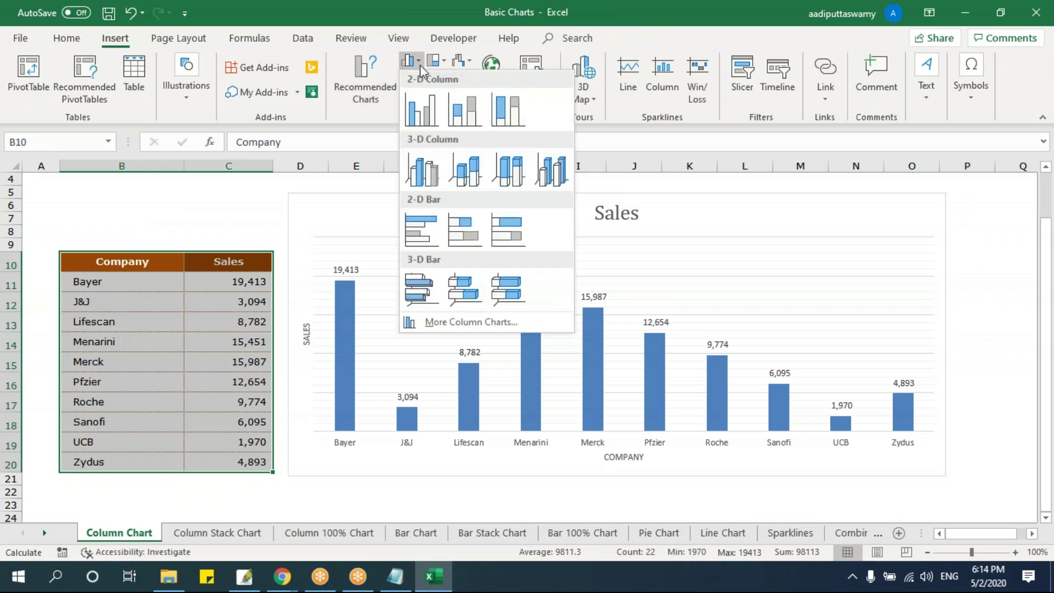
pyautogui.click(421, 228)
# Step: Enlarge the bar chart and position it beside the table
pyautogui.moveTo(408, 242); pyautogui.dragTo(372, 207)
pyautogui.moveTo(677, 424); pyautogui.dragTo(943, 487)
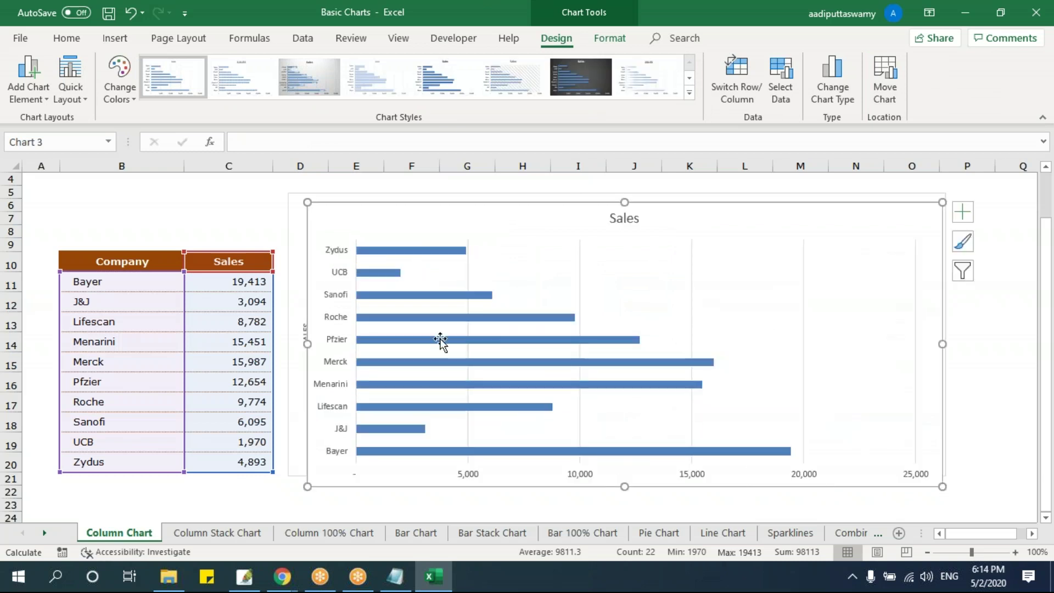
pyautogui.moveTo(374, 207); pyautogui.dragTo(779, 221)
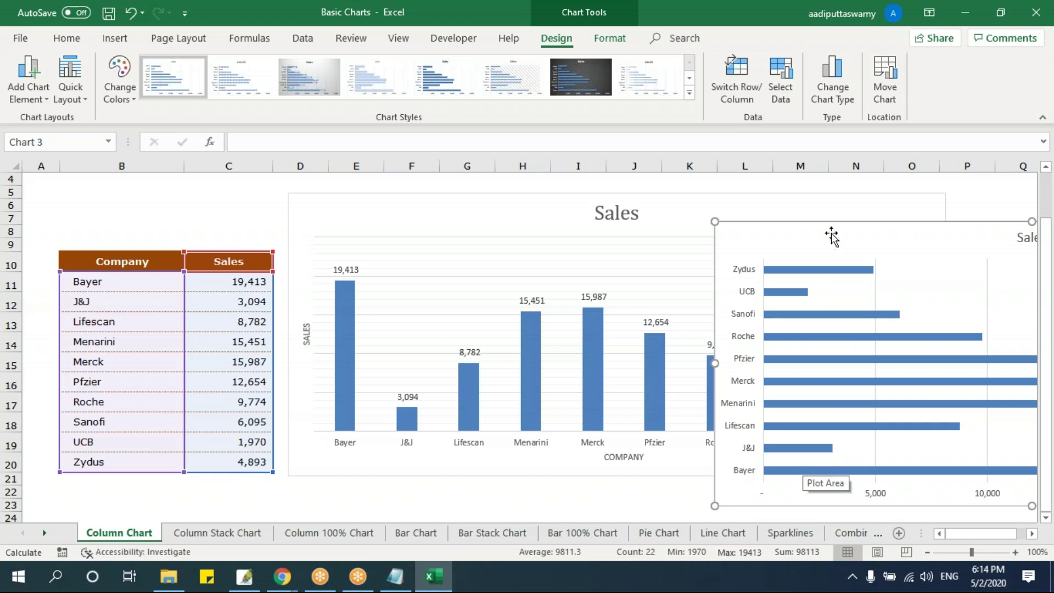
pyautogui.moveTo(831, 236); pyautogui.dragTo(753, 208)
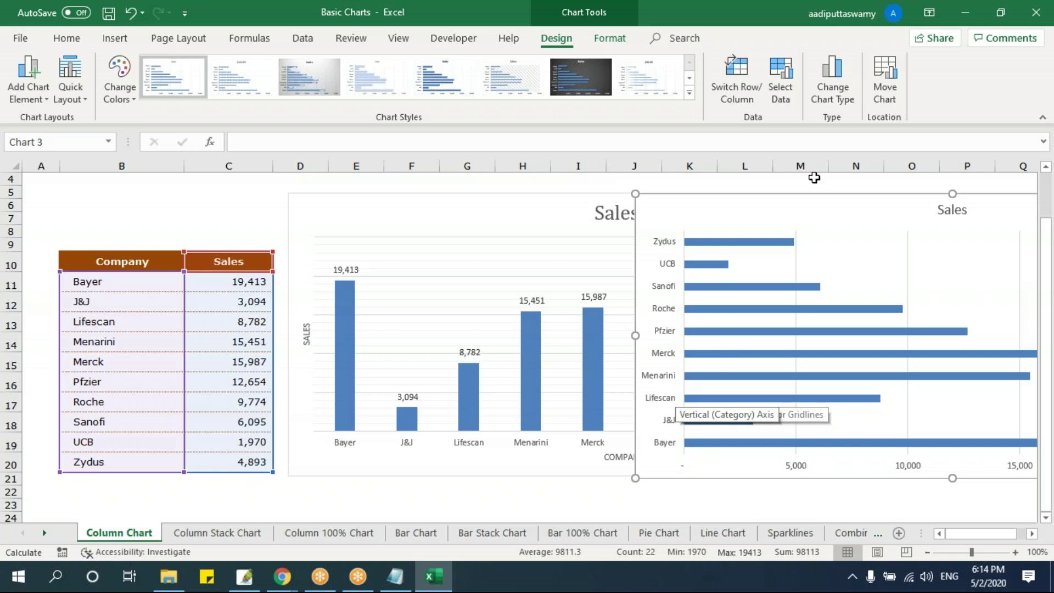
pyautogui.moveTo(789, 206); pyautogui.dragTo(508, 217)
pyautogui.click(508, 236)
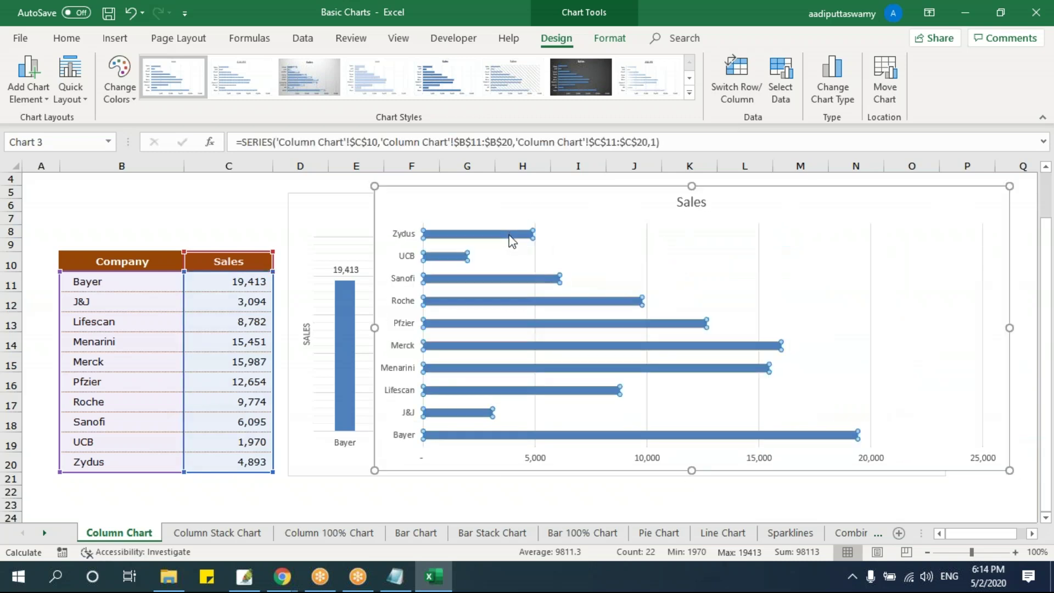
pyautogui.rightClick(509, 236)
pyautogui.press('Escape')
pyautogui.moveTo(431, 187); pyautogui.dragTo(421, 184)
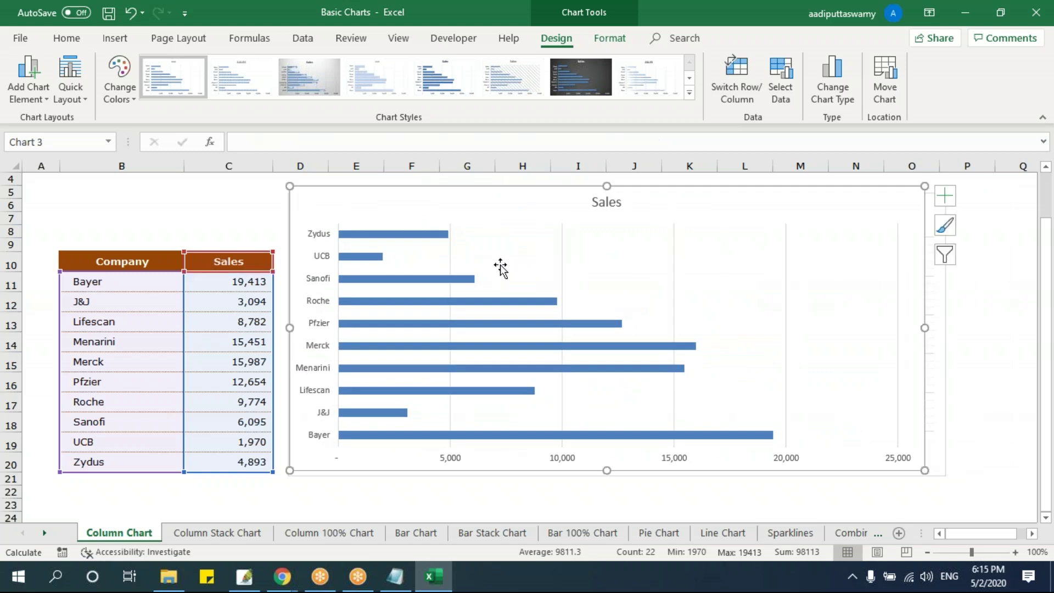
# Step: Set the bar chart's Sales series gap width to 206%
pyautogui.click(416, 235)
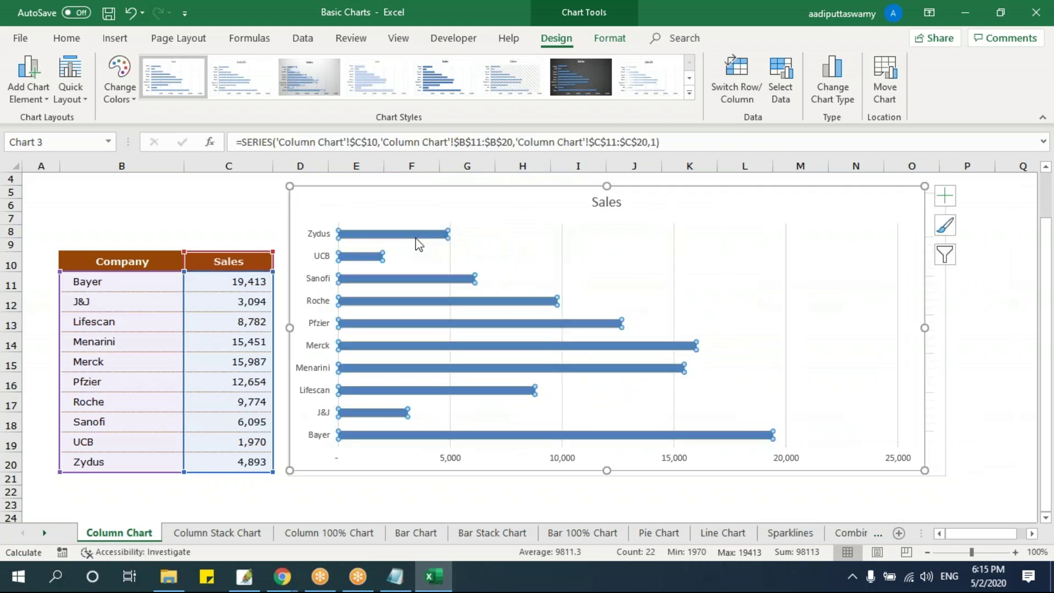
pyautogui.doubleClick(416, 237)
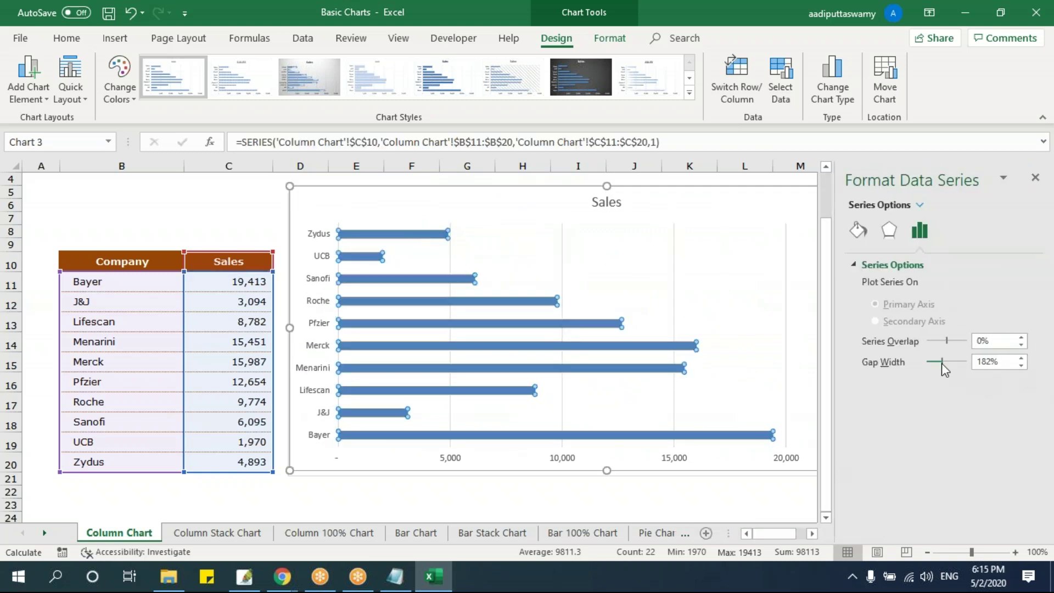
pyautogui.moveTo(937, 362); pyautogui.dragTo(944, 362)
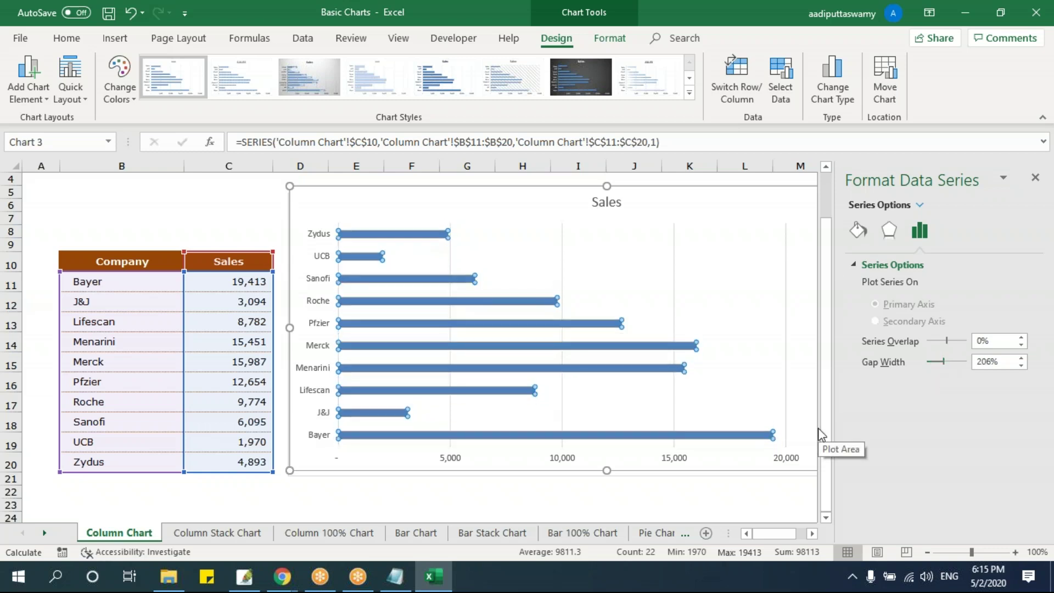
pyautogui.press('Escape')
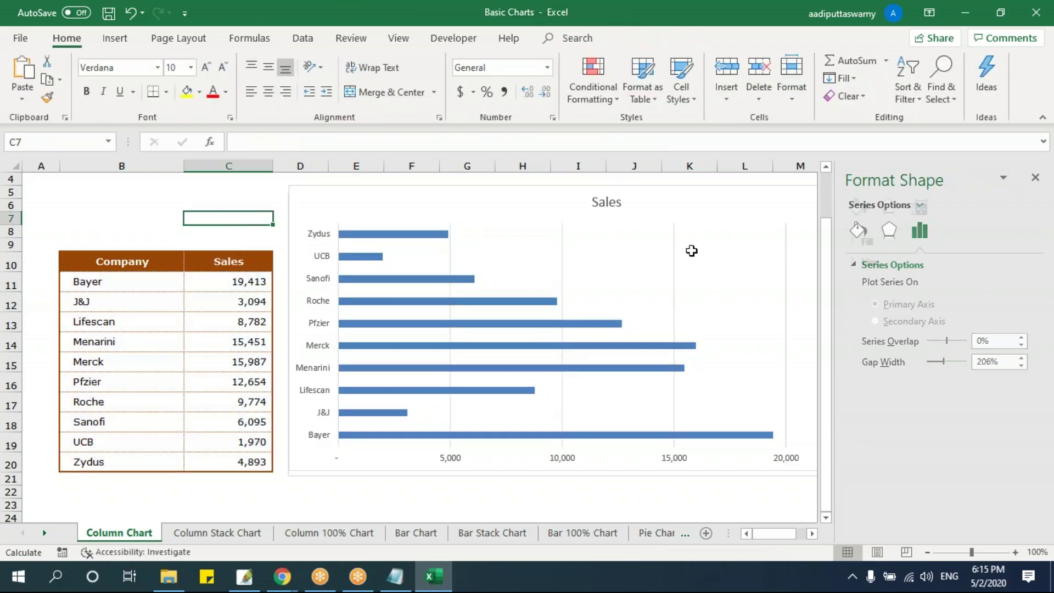
# Step: Insert a 2-D pie chart of the Company and Sales table B10:C20
pyautogui.click(1036, 178)
pyautogui.click(124, 205)
pyautogui.moveTo(135, 264); pyautogui.dragTo(220, 454)
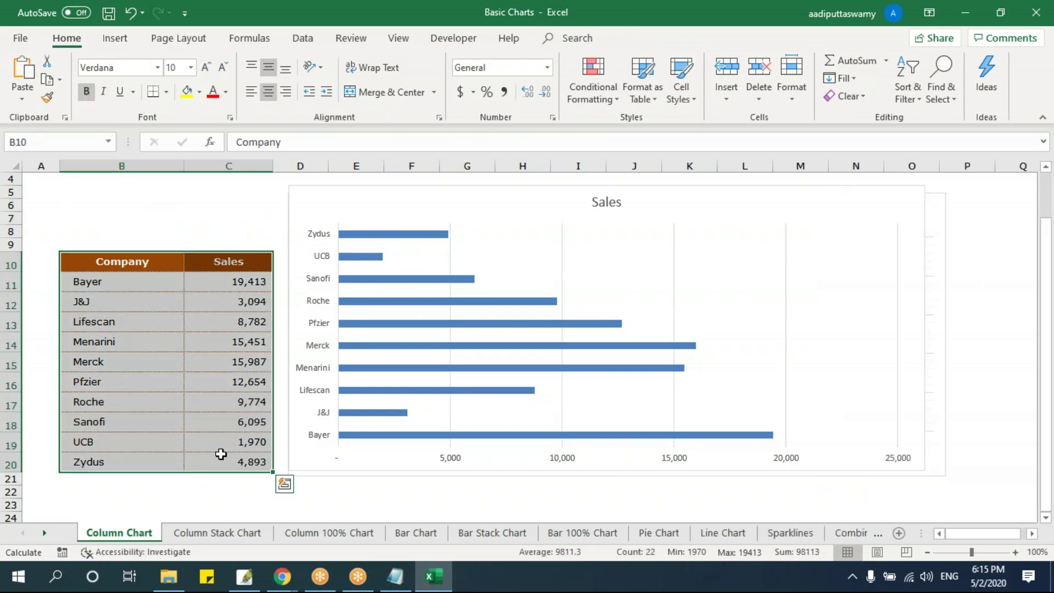
pyautogui.click(114, 38)
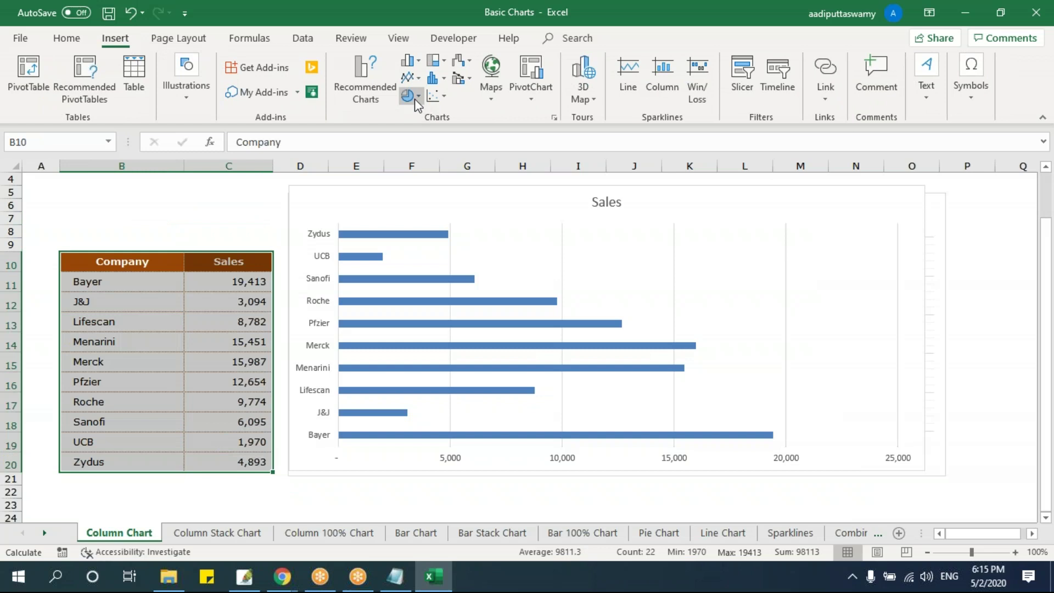
pyautogui.click(414, 99)
pyautogui.click(416, 144)
# Step: Enlarge the pie chart and move it clear of the bar chart
pyautogui.moveTo(435, 238); pyautogui.dragTo(387, 193)
pyautogui.moveTo(793, 464); pyautogui.dragTo(837, 476)
pyautogui.moveTo(110, 261); pyautogui.dragTo(211, 461)
pyautogui.click(122, 218)
pyautogui.moveTo(342, 210); pyautogui.dragTo(668, 229)
# Step: Spread the bar and column charts apart, then select the chart on the Column Stack Chart sheet
pyautogui.moveTo(341, 189); pyautogui.dragTo(358, 367)
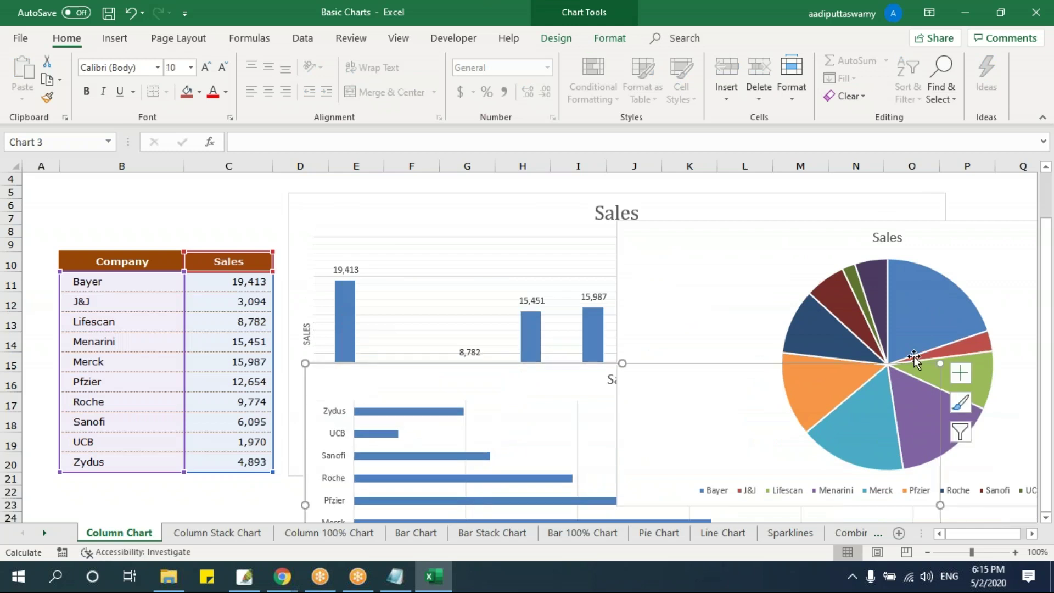
pyautogui.click(722, 233)
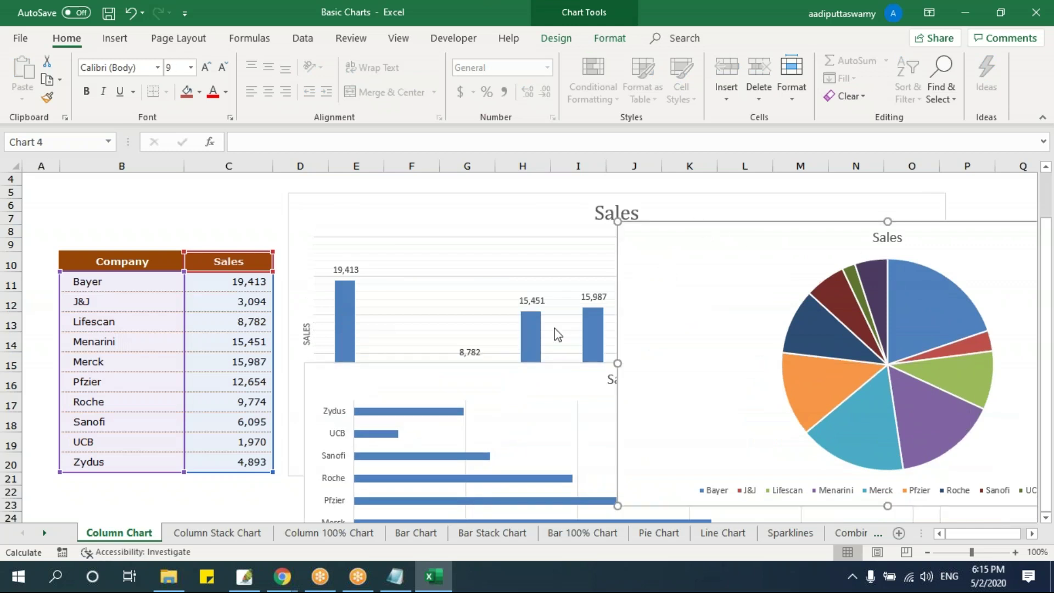
pyautogui.click(164, 195)
pyautogui.moveTo(324, 200); pyautogui.dragTo(531, 221)
pyautogui.moveTo(224, 260); pyautogui.dragTo(225, 462)
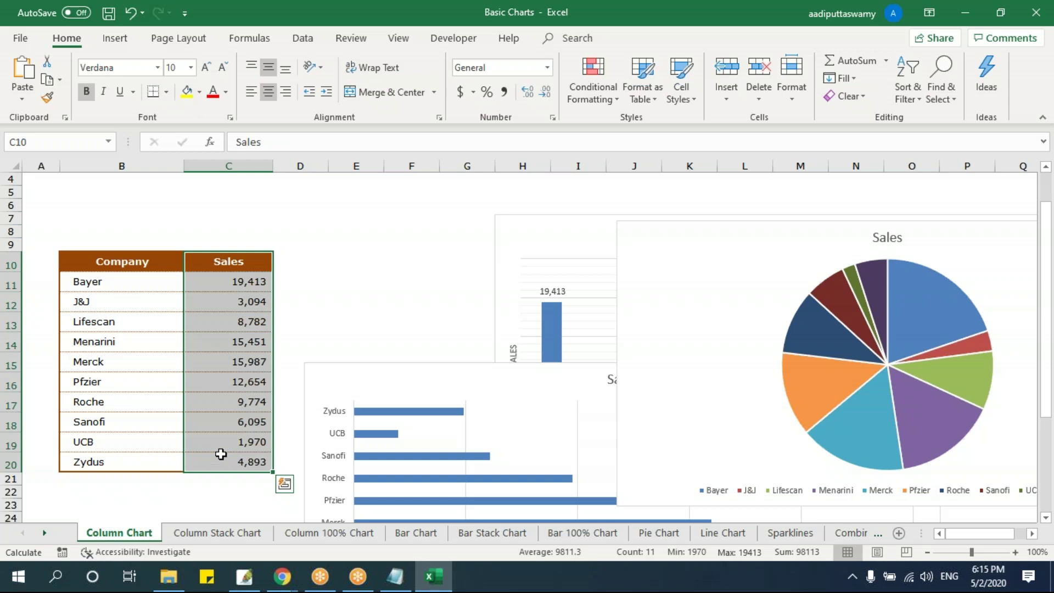
pyautogui.click(244, 536)
pyautogui.click(466, 213)
# Step: Delete the existing chart on the Column Stack Chart sheet
pyautogui.press('Delete')
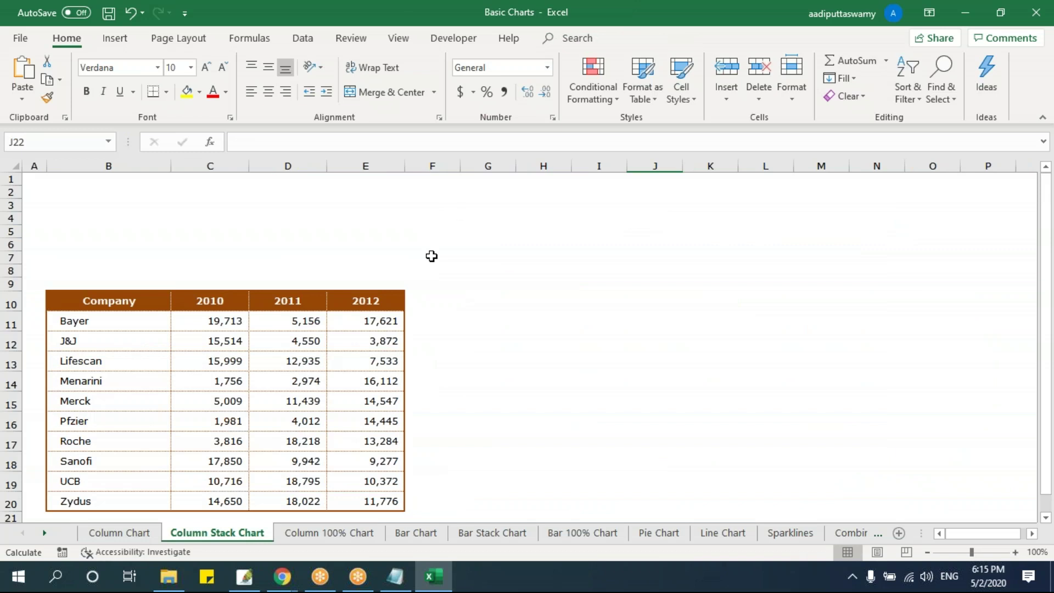
pyautogui.scroll(-3, 431, 254)
pyautogui.moveTo(207, 261); pyautogui.dragTo(358, 263)
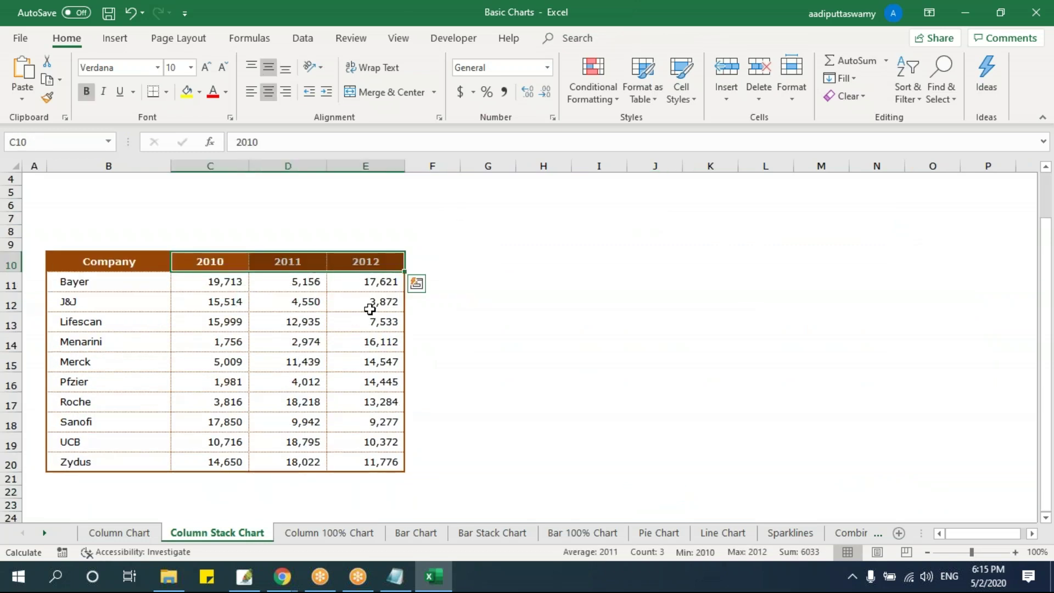
pyautogui.click(543, 321)
pyautogui.click(127, 534)
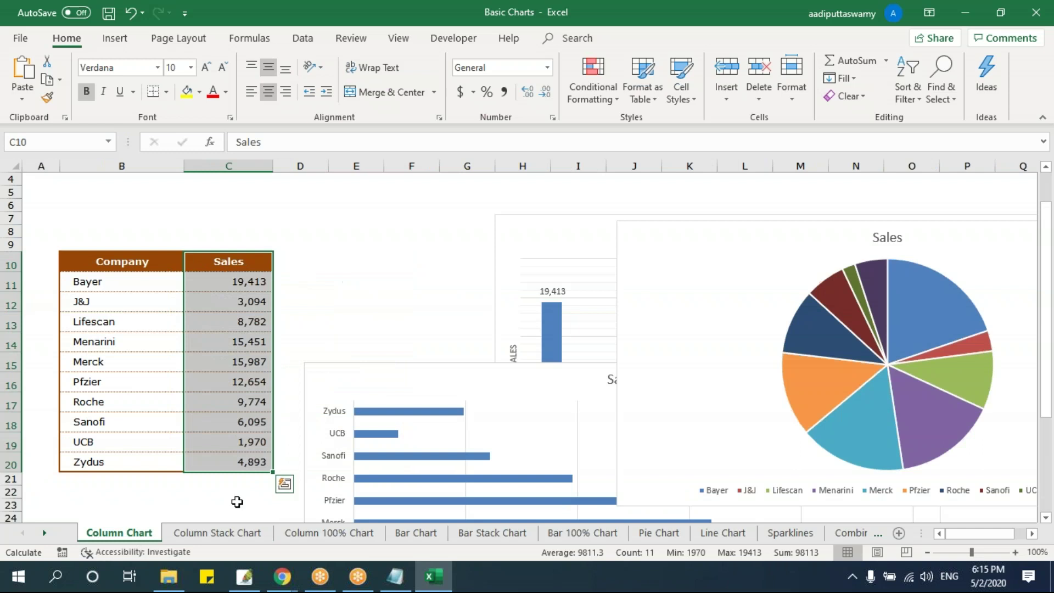
pyautogui.click(219, 533)
pyautogui.click(486, 385)
# Step: Insert a clustered column chart of B10:E20 and place it, enlarged, beside the table
pyautogui.moveTo(118, 265); pyautogui.dragTo(384, 463)
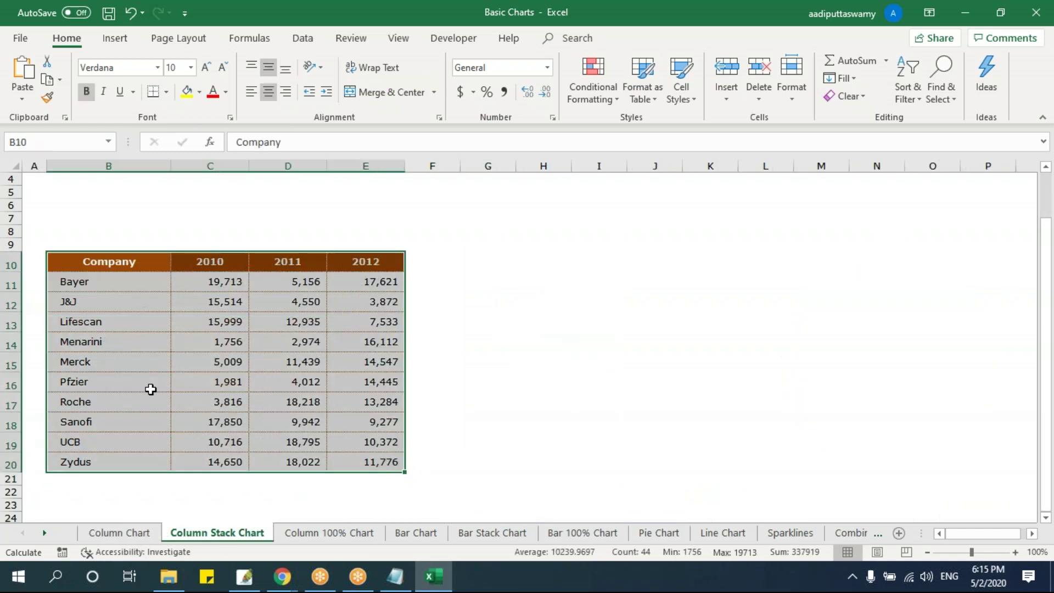
pyautogui.click(115, 38)
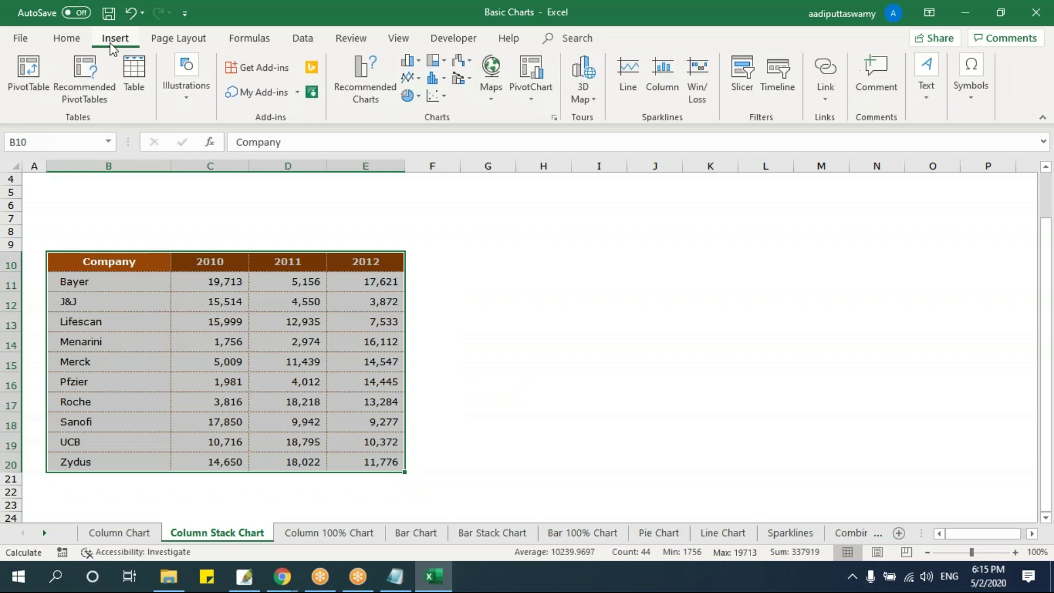
pyautogui.click(409, 61)
pyautogui.click(419, 108)
pyautogui.moveTo(425, 236); pyautogui.dragTo(510, 203)
pyautogui.moveTo(801, 421); pyautogui.dragTo(992, 470)
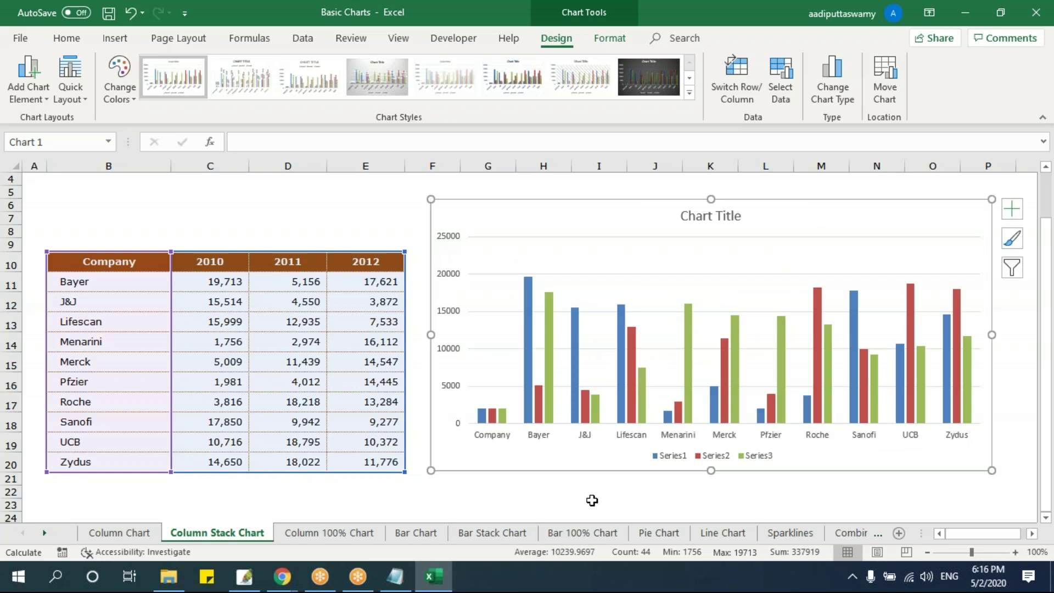
# Step: Select the table's header row, Company through 2012
pyautogui.click(109, 222)
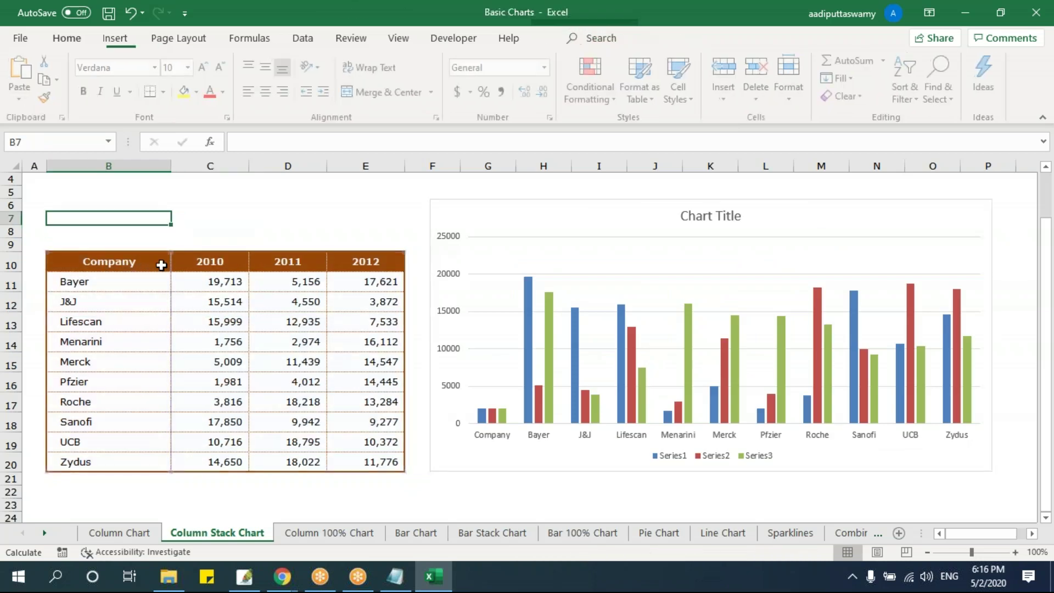
pyautogui.click(135, 260)
pyautogui.moveTo(208, 263); pyautogui.dragTo(358, 264)
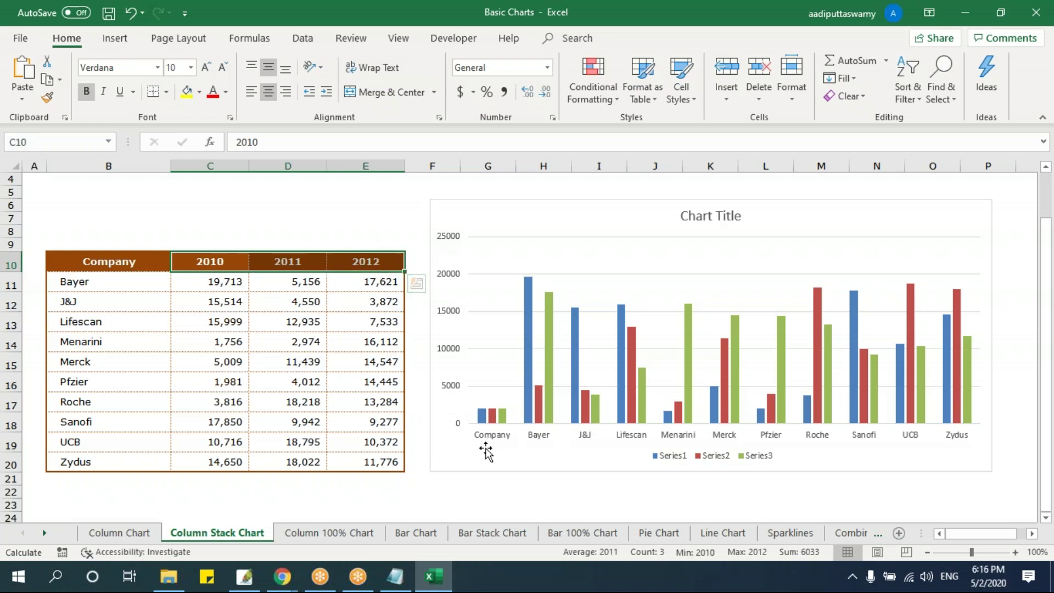
pyautogui.moveTo(112, 263); pyautogui.dragTo(362, 264)
# Step: Review the chart's Select Data axis labels, unchecking Company, then delete the chart
pyautogui.rightClick(519, 246)
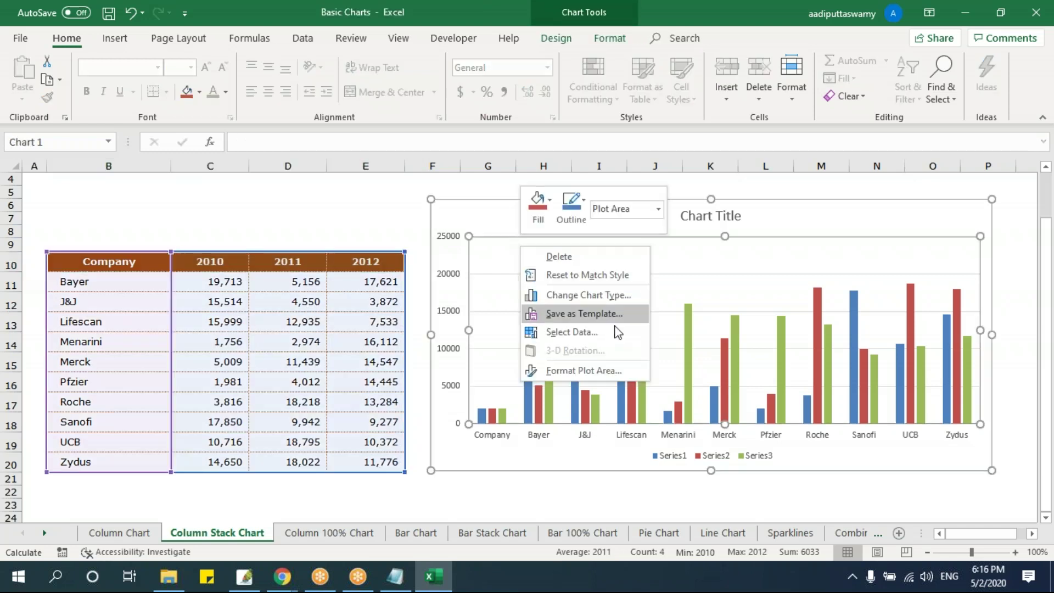
pyautogui.click(608, 338)
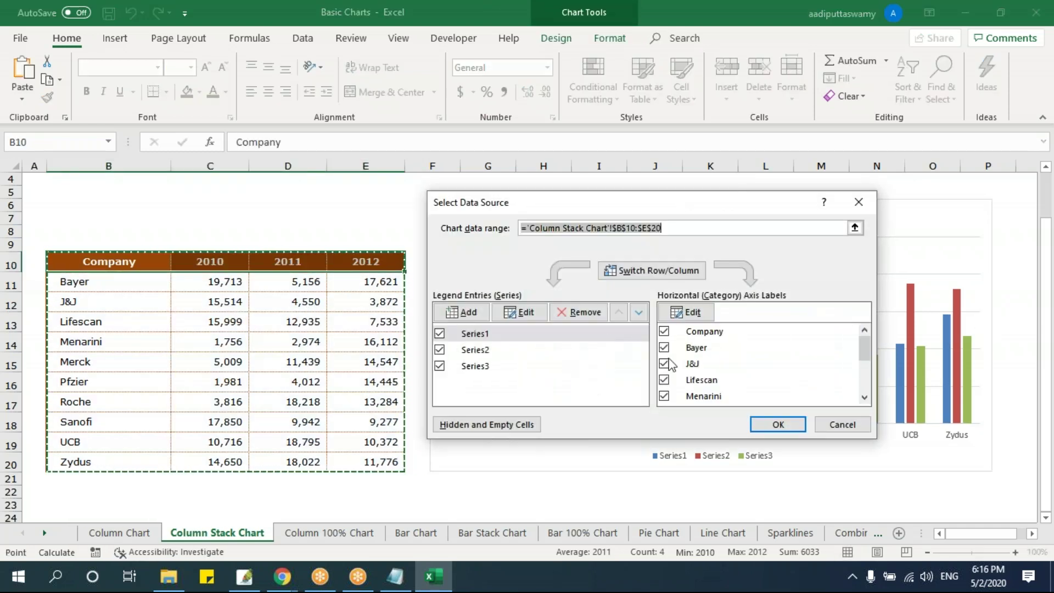
pyautogui.moveTo(576, 209); pyautogui.dragTo(508, 183)
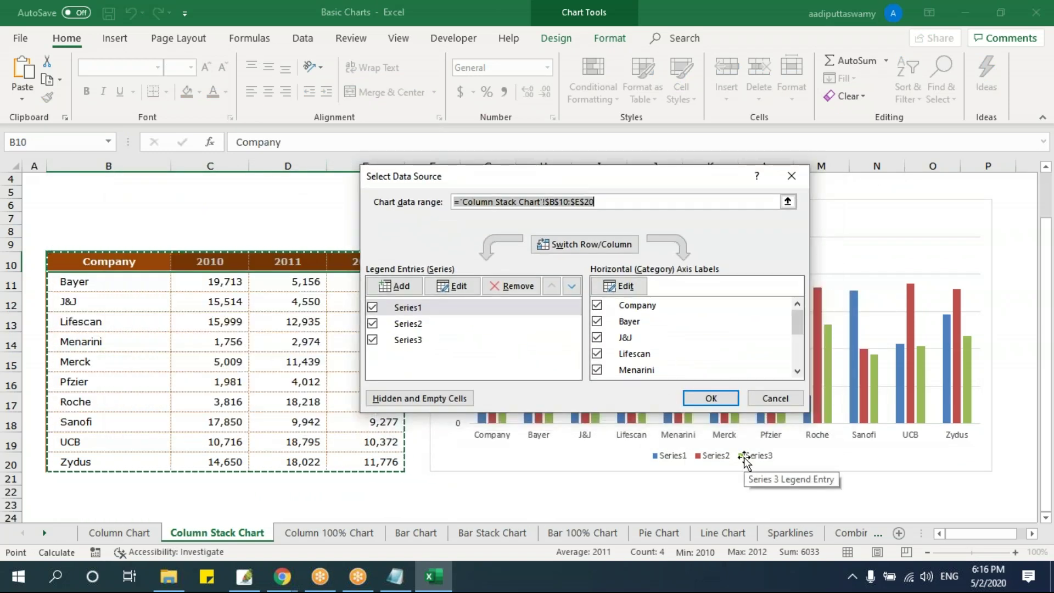
pyautogui.click(601, 307)
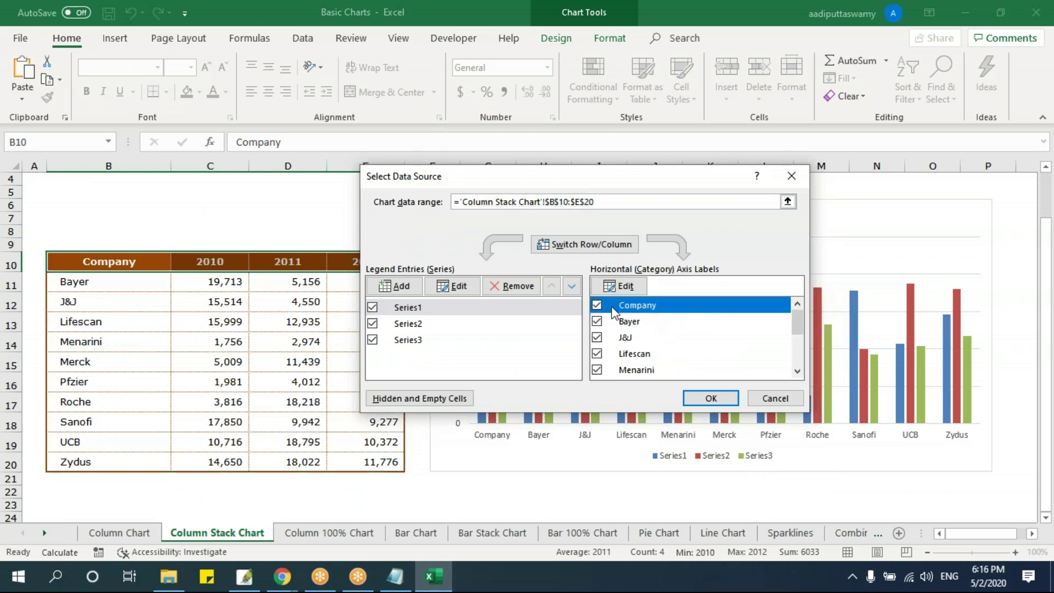
pyautogui.click(633, 307)
pyautogui.click(799, 175)
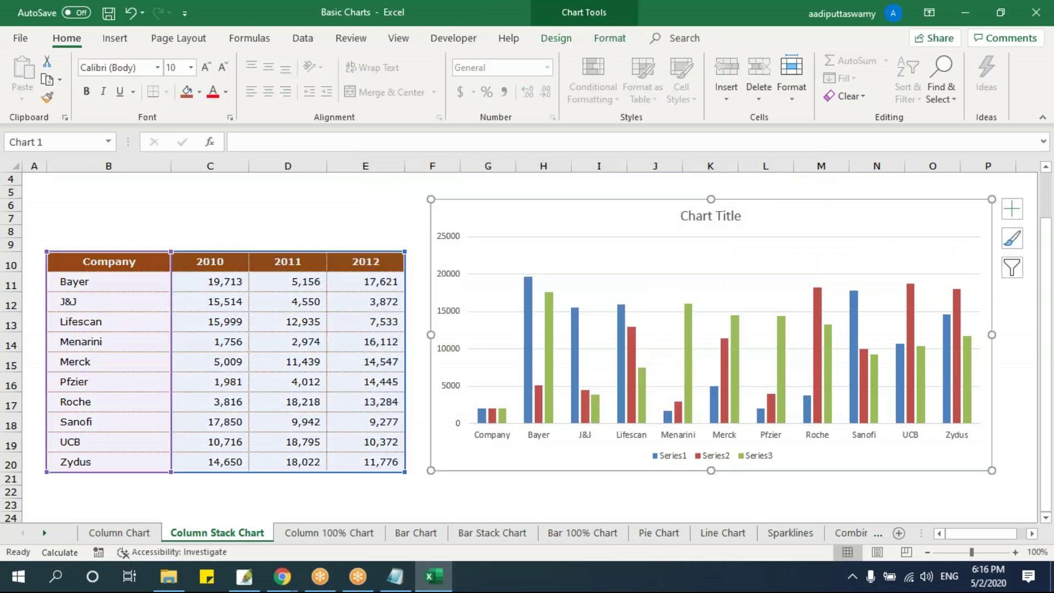
pyautogui.press('Delete')
# Step: Clear the Company header text from B10 and select the sales table B10:E20
pyautogui.click(60, 263)
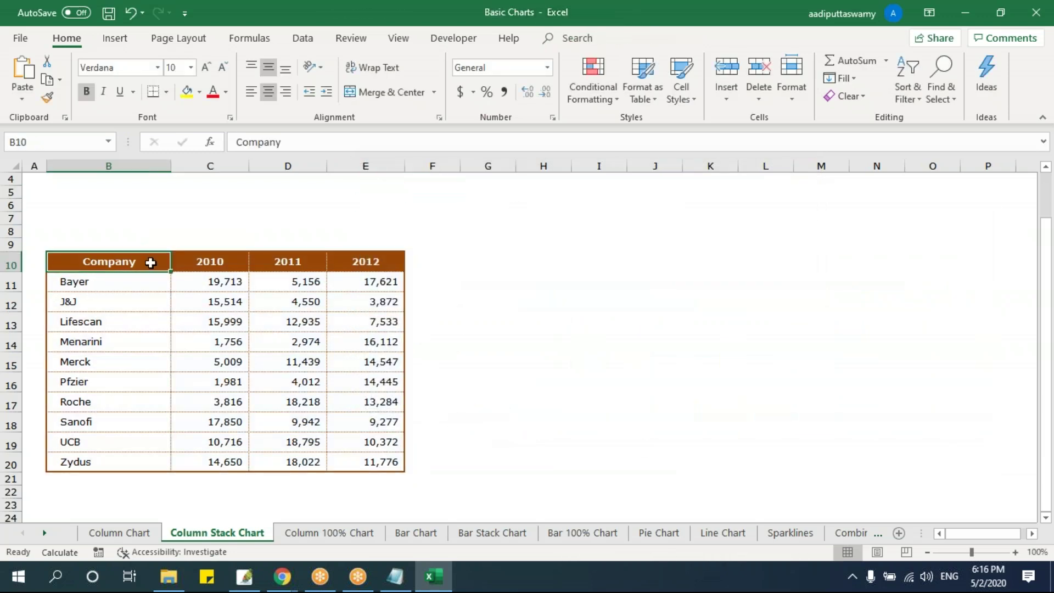
pyautogui.press('Delete')
pyautogui.click(502, 350)
pyautogui.click(104, 267)
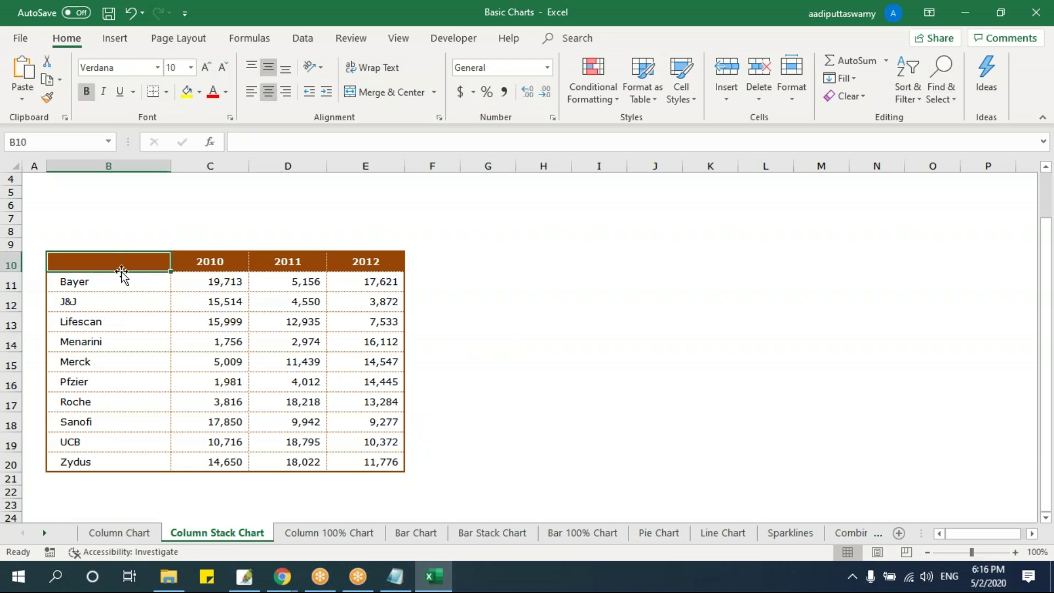
pyautogui.click(137, 318)
pyautogui.click(109, 266)
pyautogui.moveTo(110, 266); pyautogui.dragTo(377, 465)
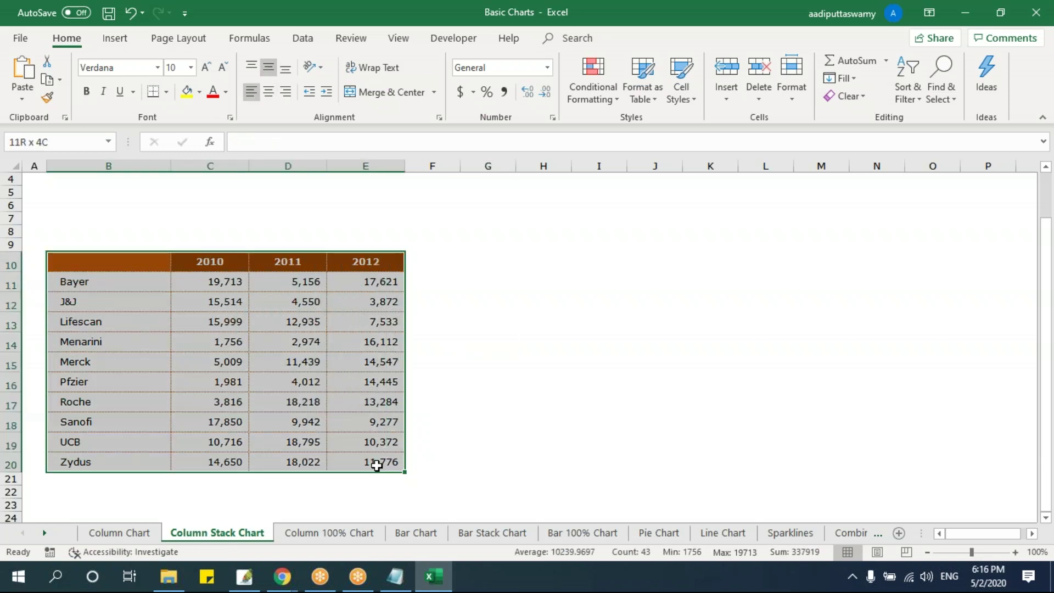
# Step: Insert a clustered column chart of the table, enlarge it and nudge it slightly left and down
pyautogui.click(116, 38)
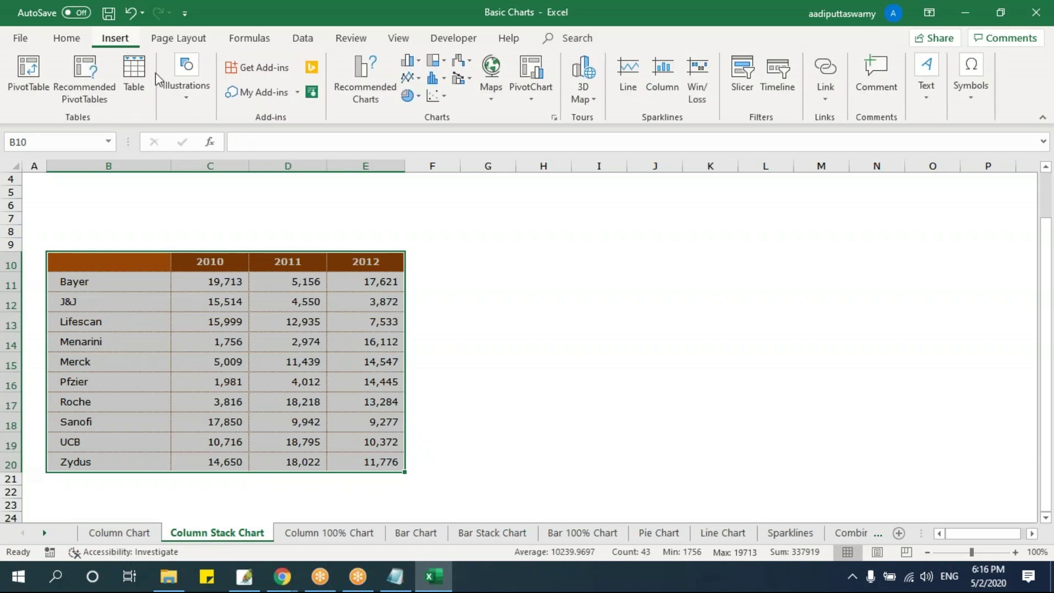
pyautogui.click(410, 60)
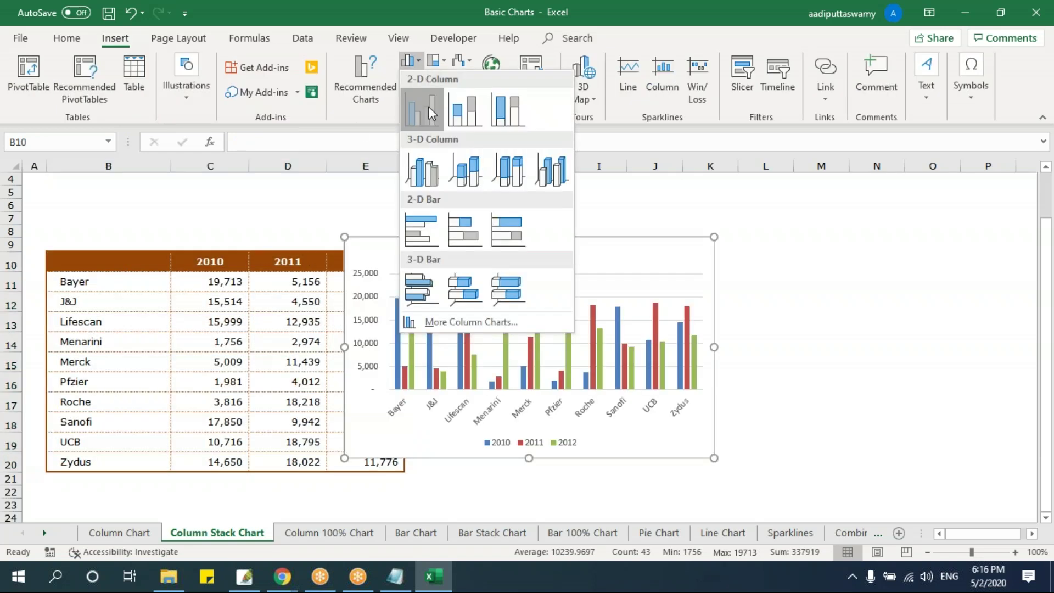
pyautogui.click(432, 114)
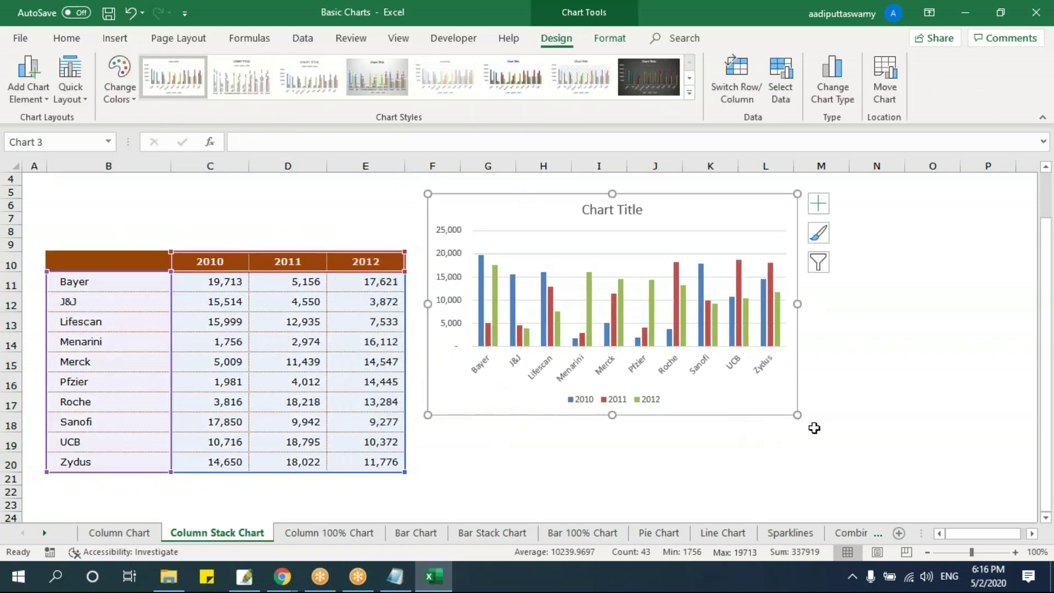
pyautogui.moveTo(797, 415); pyautogui.dragTo(961, 473)
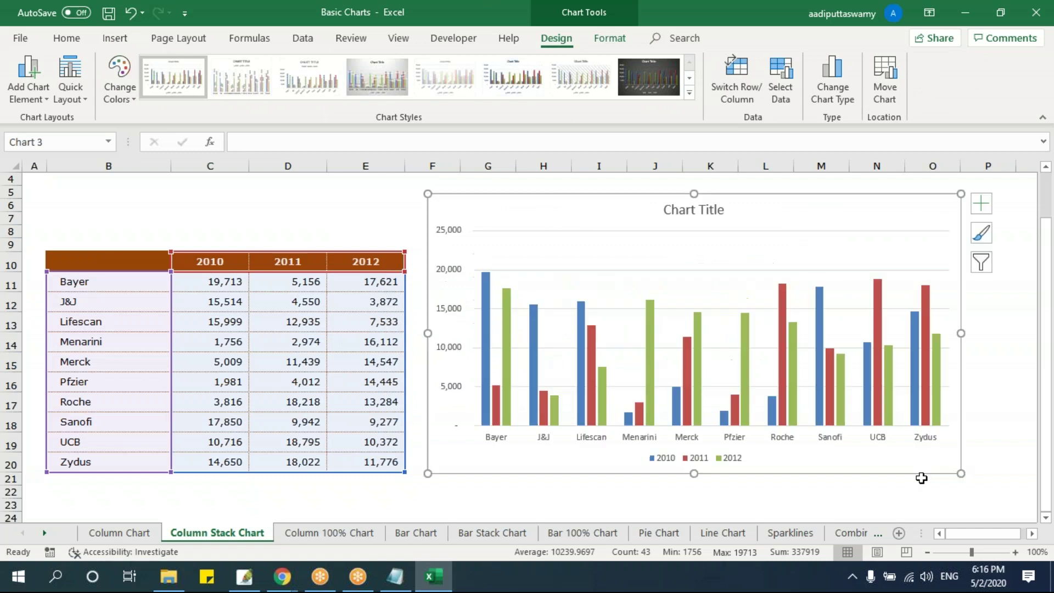
pyautogui.click(709, 460)
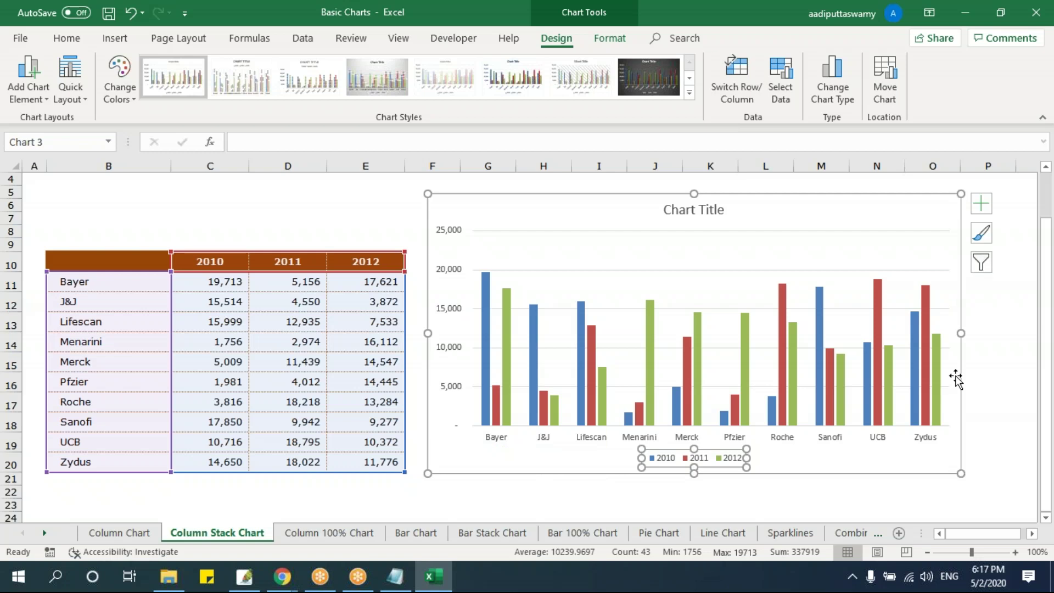
pyautogui.moveTo(697, 387)
pyautogui.moveTo(514, 217); pyautogui.dragTo(510, 220)
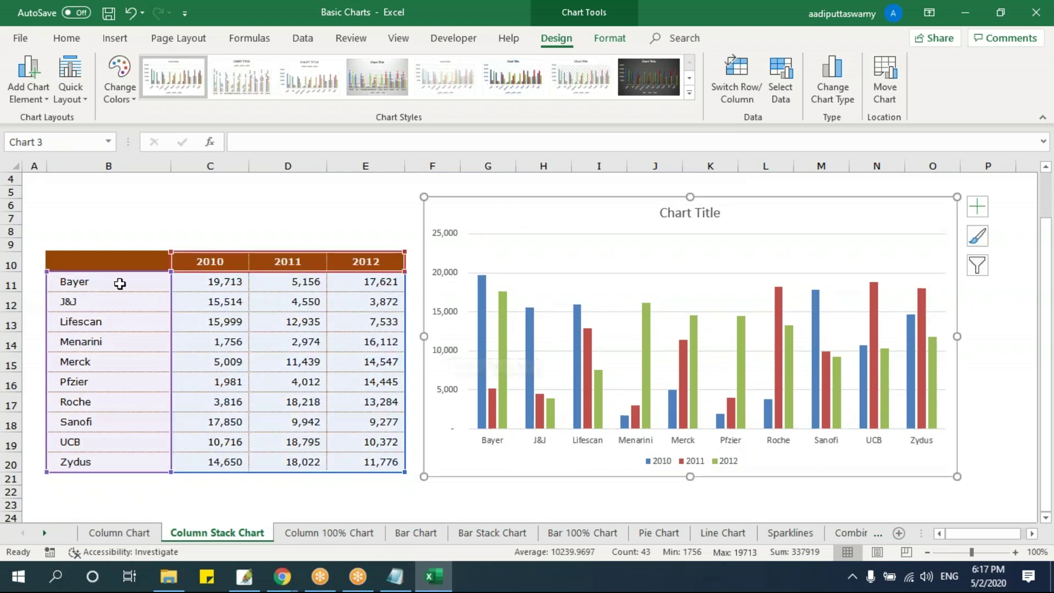
# Step: Move the clustered column chart further right on the sheet
pyautogui.click(167, 290)
pyautogui.moveTo(188, 284); pyautogui.dragTo(388, 282)
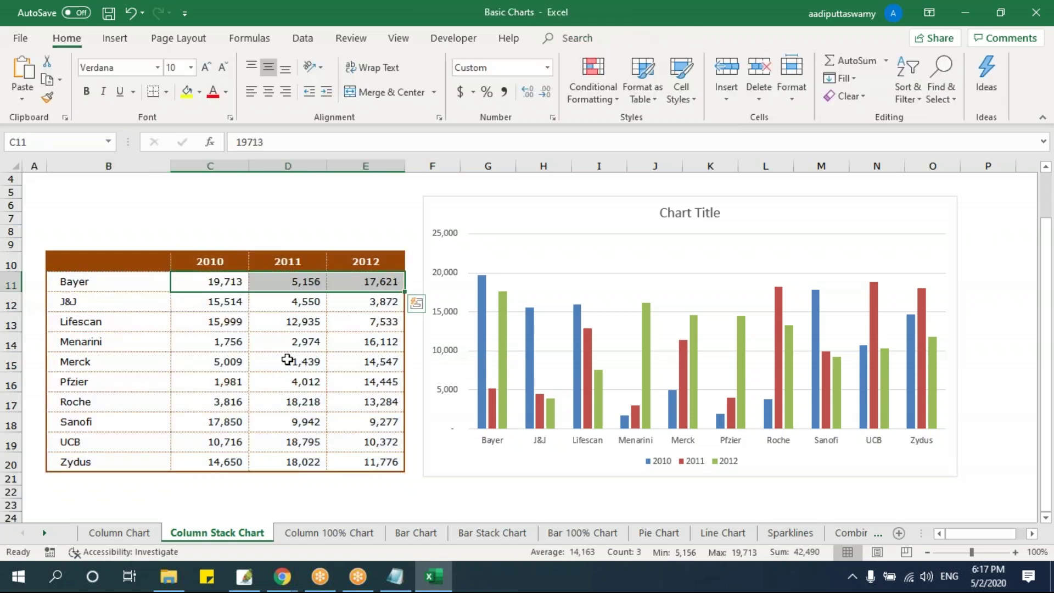
pyautogui.click(264, 379)
pyautogui.moveTo(457, 211); pyautogui.dragTo(585, 221)
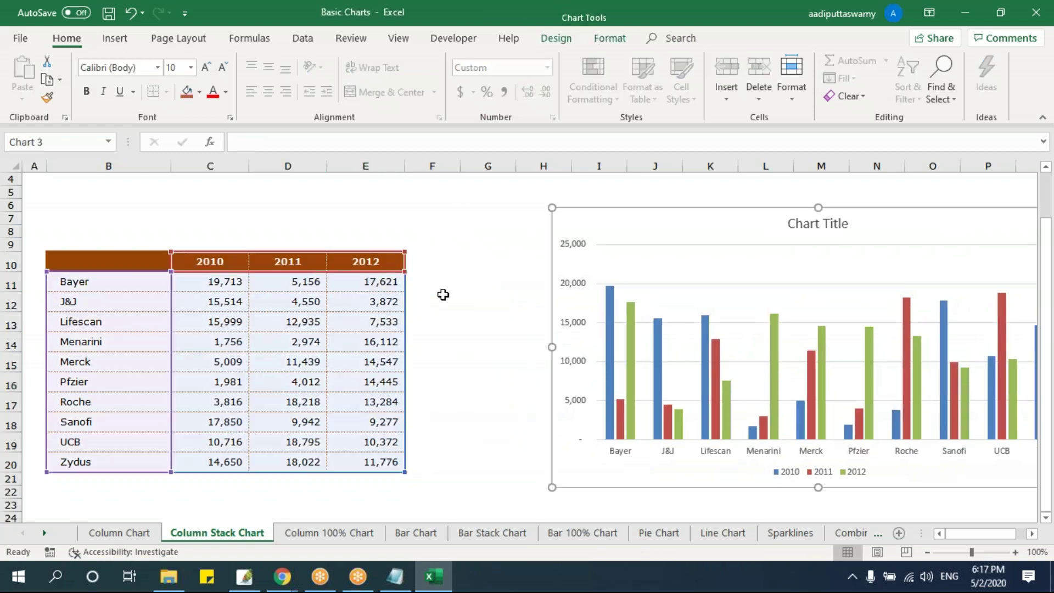
# Step: Total Bayer's 2010–2012 sales in F11 with AutoSum, giving 42,490
pyautogui.click(442, 288)
pyautogui.hotkey('alt', '=')
pyautogui.press('Return')
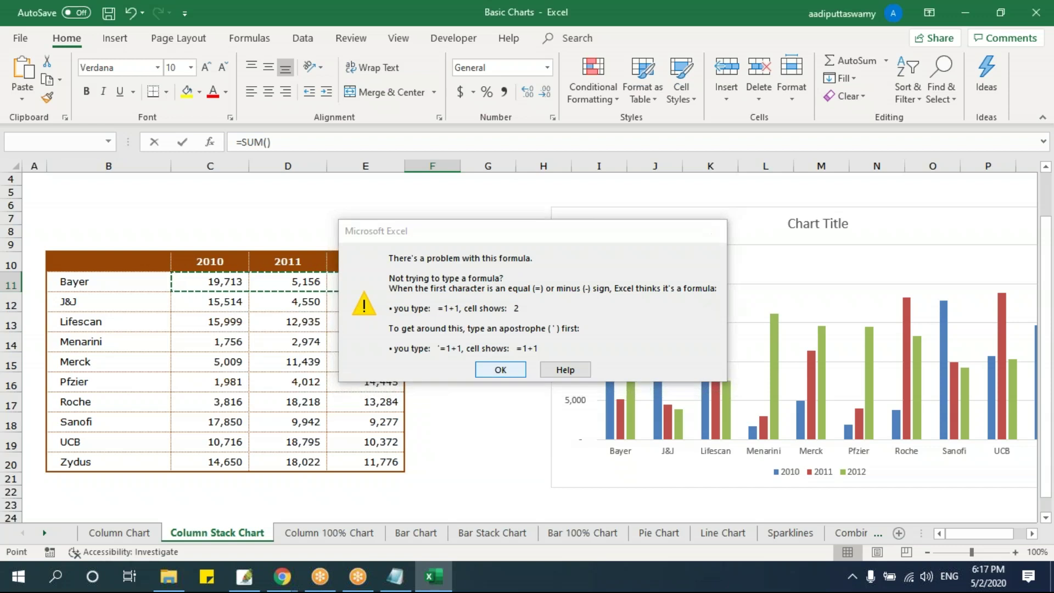
pyautogui.click(497, 371)
pyautogui.click(487, 365)
pyautogui.press('Escape')
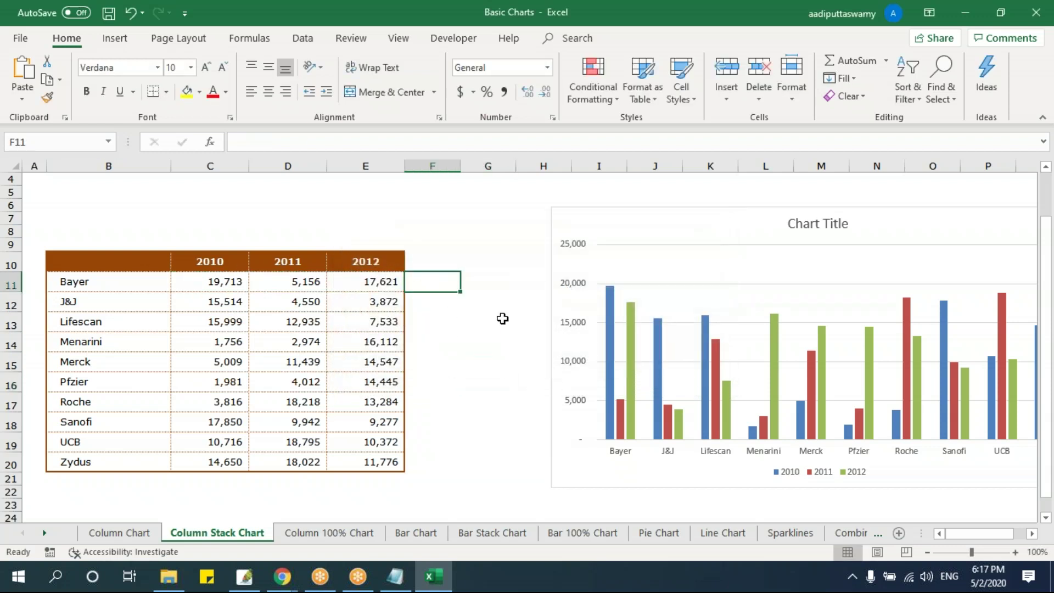
pyautogui.hotkey('alt', '=')
pyautogui.press('Return')
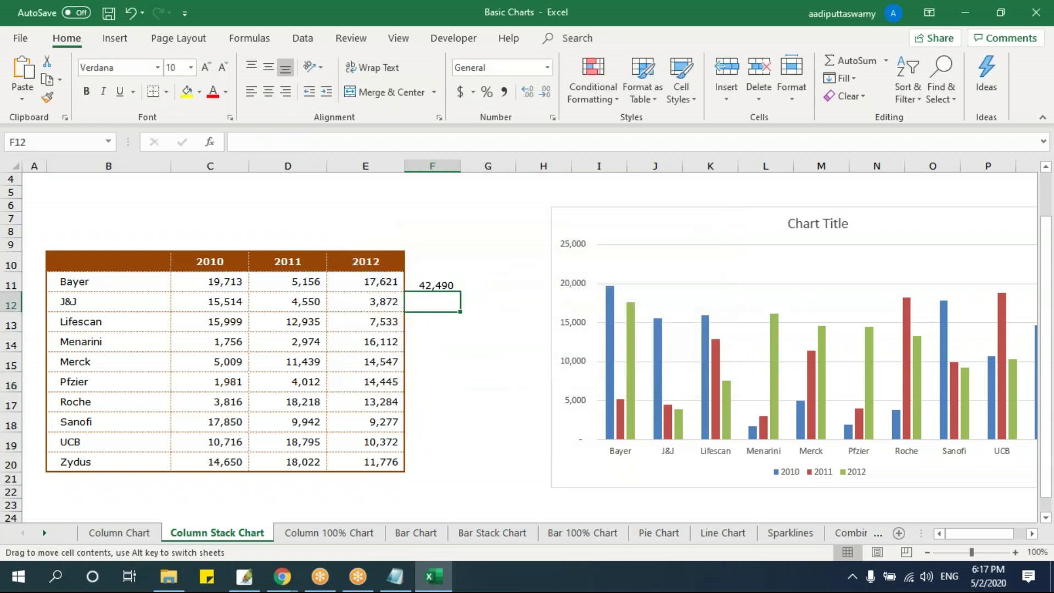
# Step: Fill the SUM formula down to F20 and check the totals against the yearly values
pyautogui.click(460, 285)
pyautogui.moveTo(459, 294); pyautogui.dragTo(456, 470)
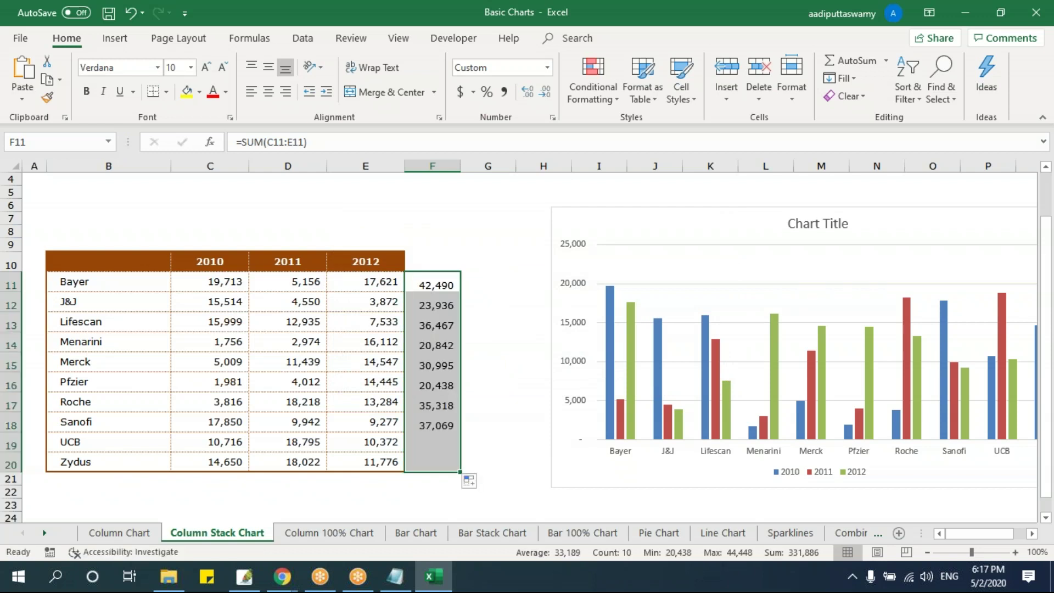
pyautogui.click(421, 283)
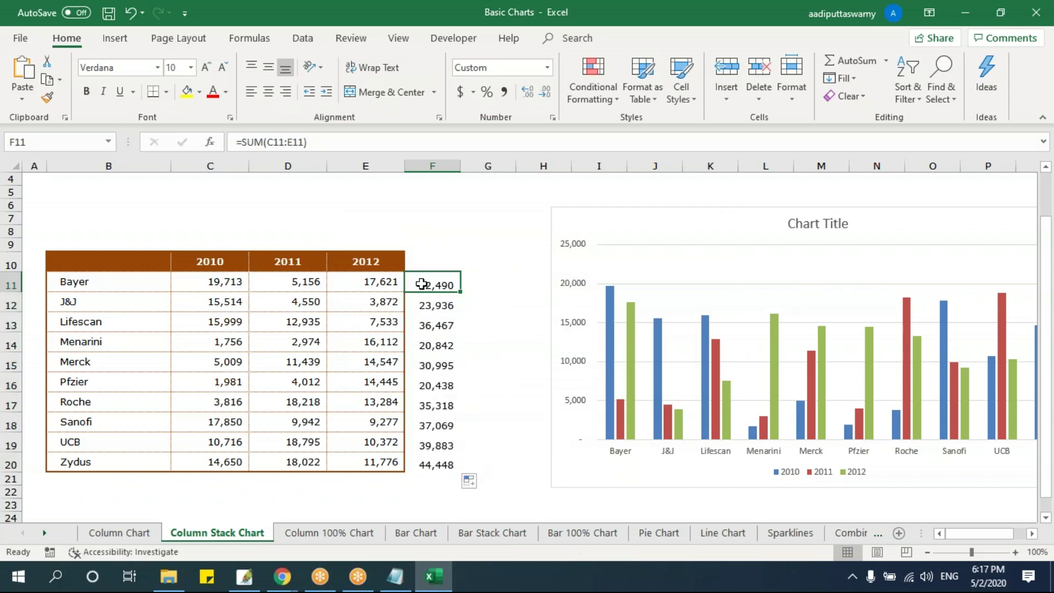
pyautogui.moveTo(111, 275); pyautogui.dragTo(110, 461)
pyautogui.moveTo(431, 284)
pyautogui.mouseDown()
pyautogui.moveTo(443, 474)
pyautogui.moveTo(433, 278)
pyautogui.mouseUp()
pyautogui.moveTo(214, 284); pyautogui.dragTo(376, 286)
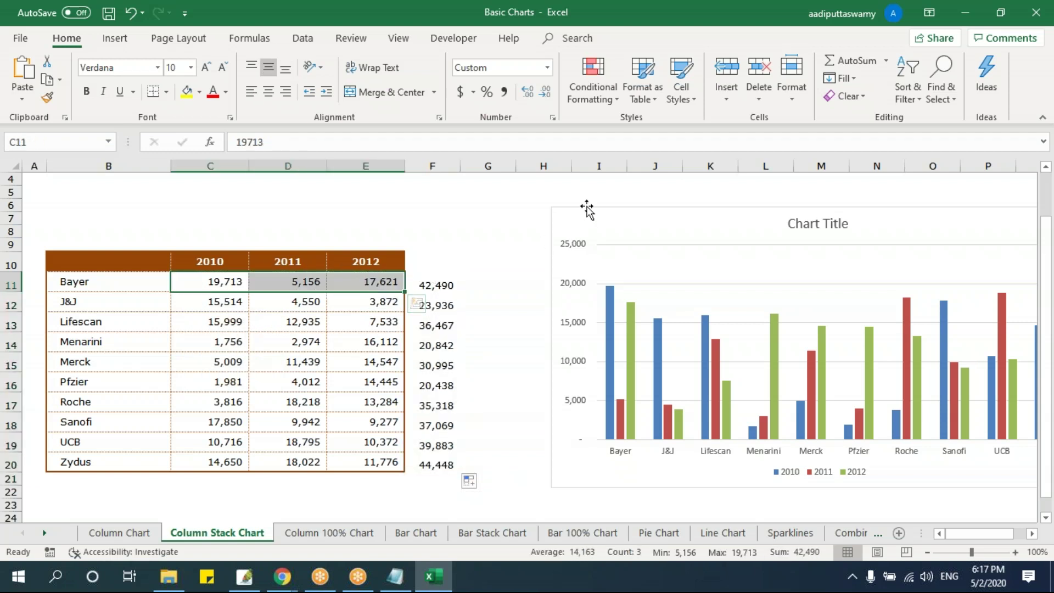
pyautogui.click(584, 209)
pyautogui.click(390, 207)
# Step: Insert a stacked column chart from the sales table B10:E20
pyautogui.moveTo(141, 269); pyautogui.dragTo(372, 467)
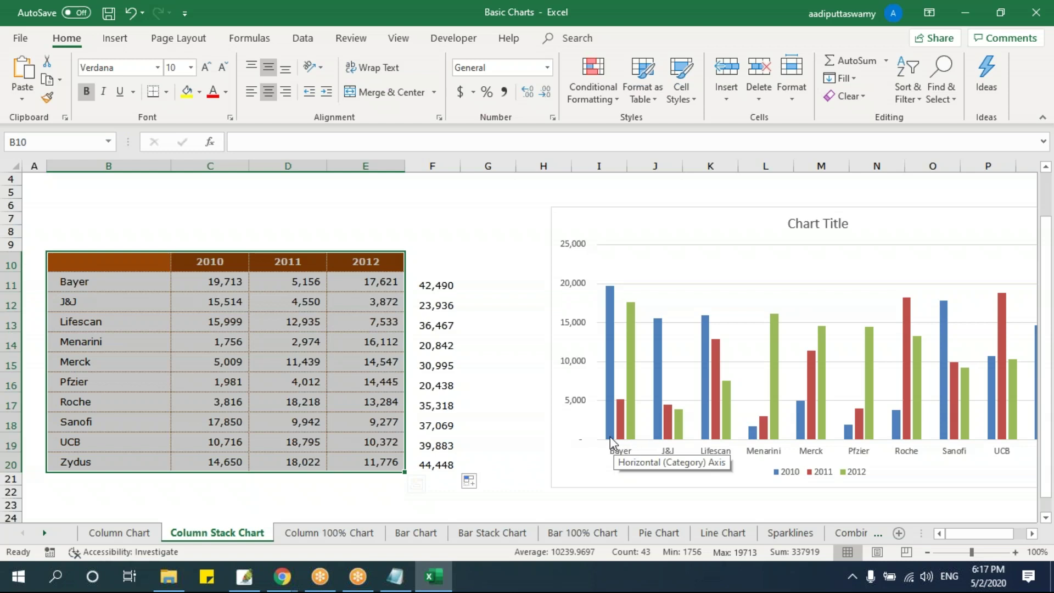
pyautogui.moveTo(610, 436)
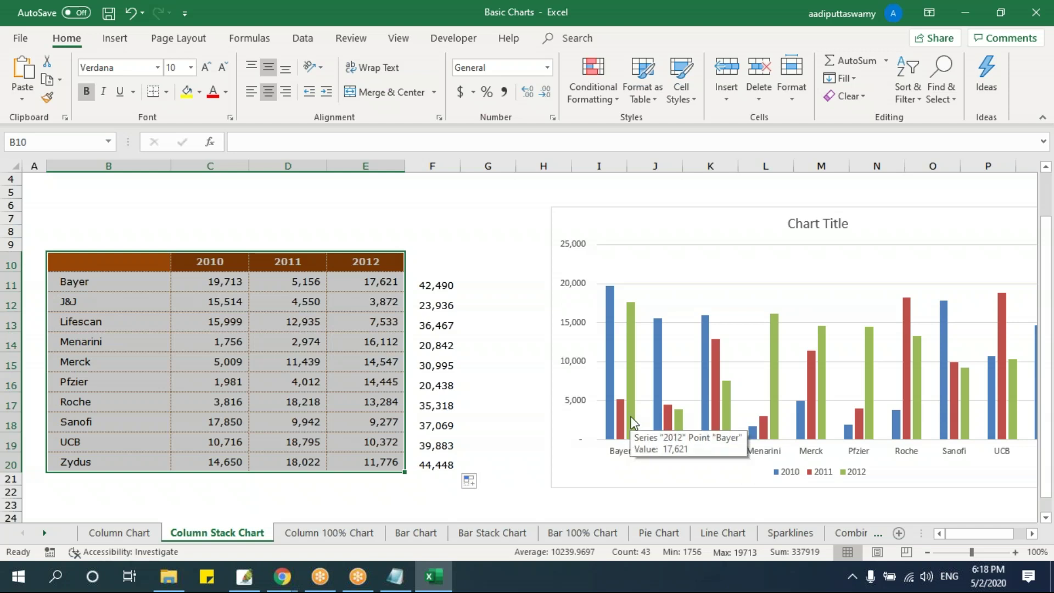
pyautogui.click(444, 285)
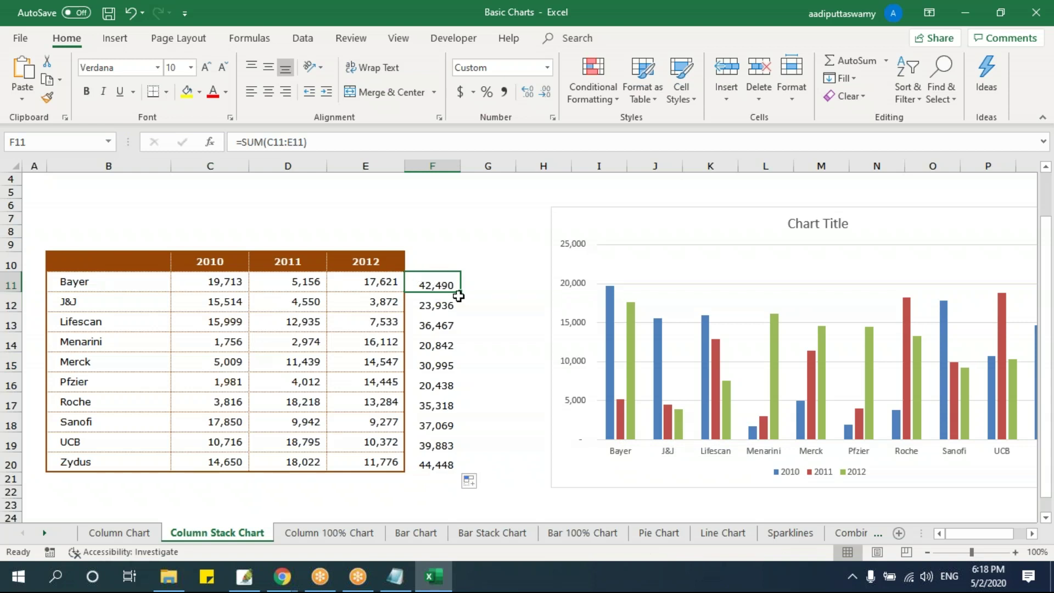
pyautogui.moveTo(129, 268); pyautogui.dragTo(341, 468)
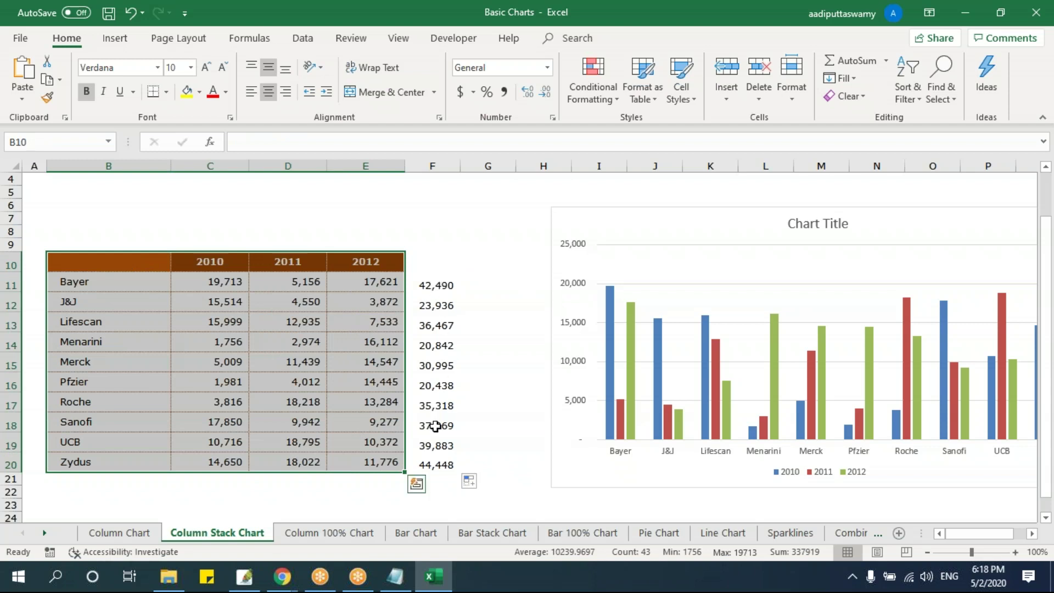
pyautogui.click(112, 39)
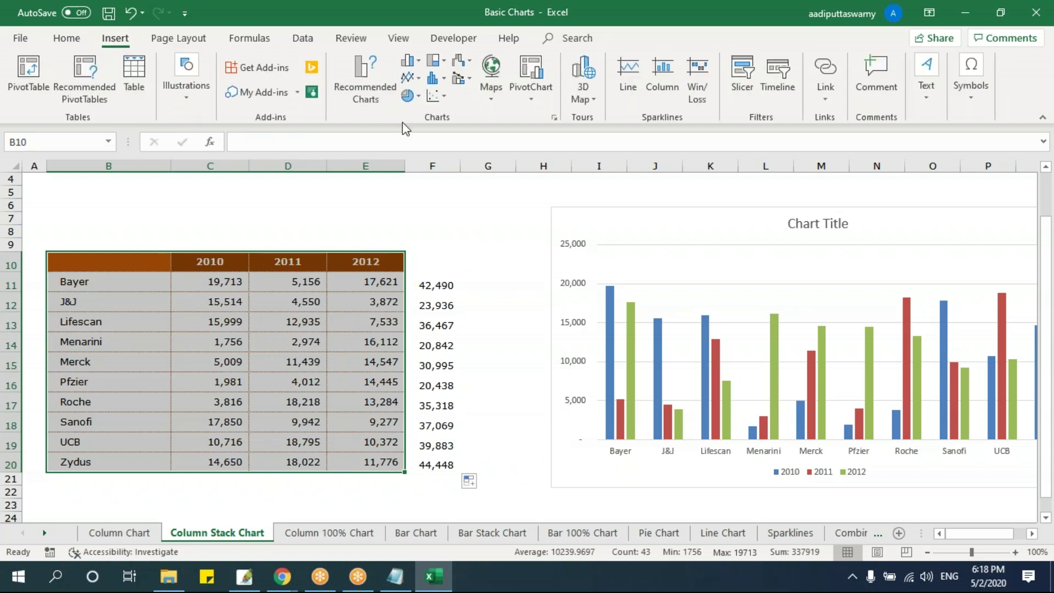
pyautogui.click(409, 60)
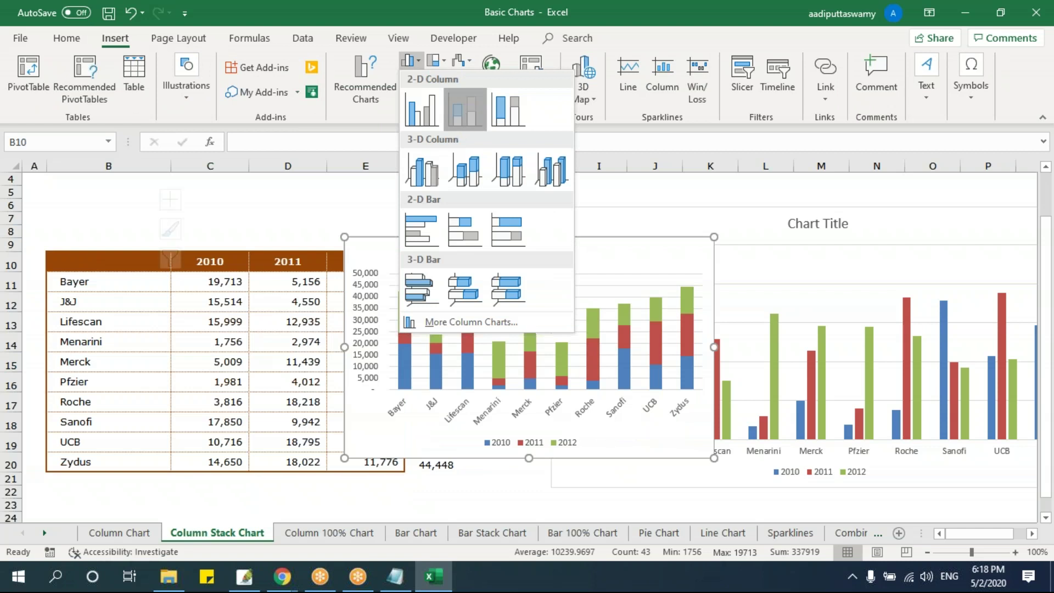
pyautogui.click(465, 109)
# Step: Enlarge the stacked chart, make it taller and place it right of the clustered chart
pyautogui.moveTo(430, 237); pyautogui.dragTo(574, 188)
pyautogui.moveTo(860, 409); pyautogui.dragTo(941, 442)
pyautogui.click(1035, 534)
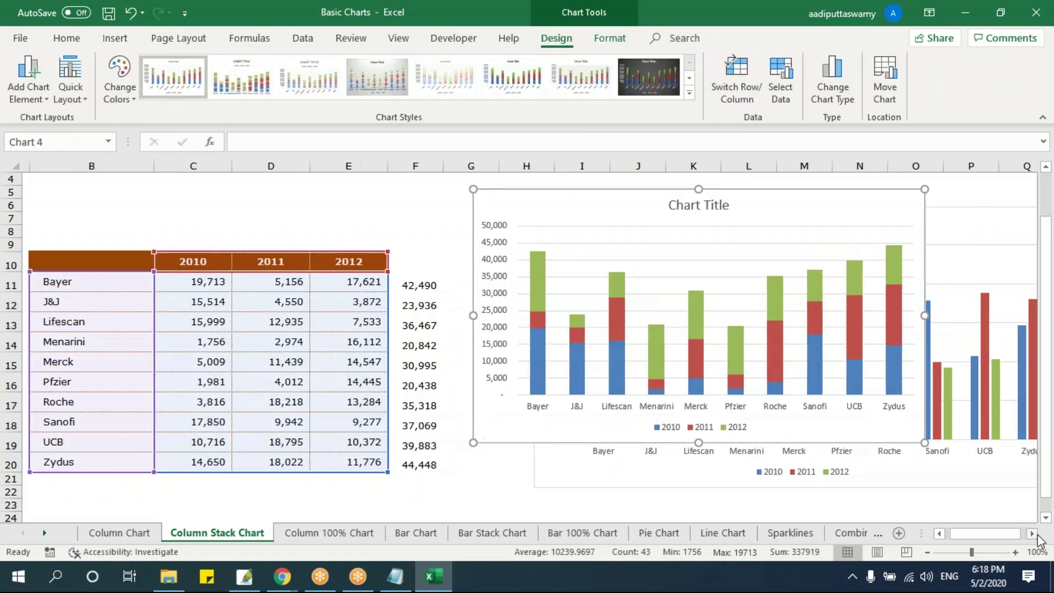
pyautogui.moveTo(122, 197); pyautogui.dragTo(729, 242)
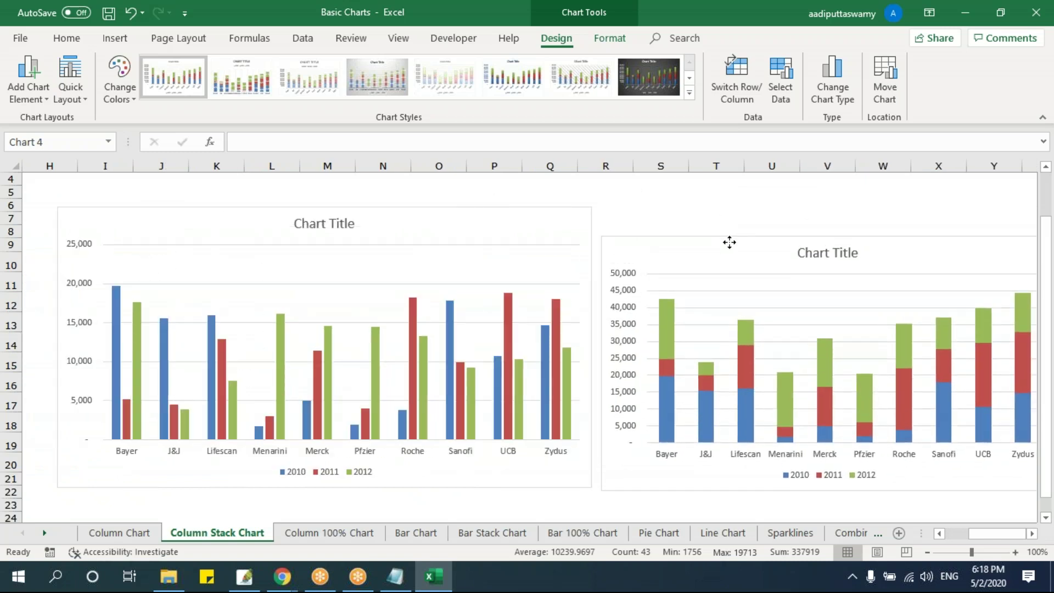
pyautogui.moveTo(828, 226); pyautogui.dragTo(827, 205)
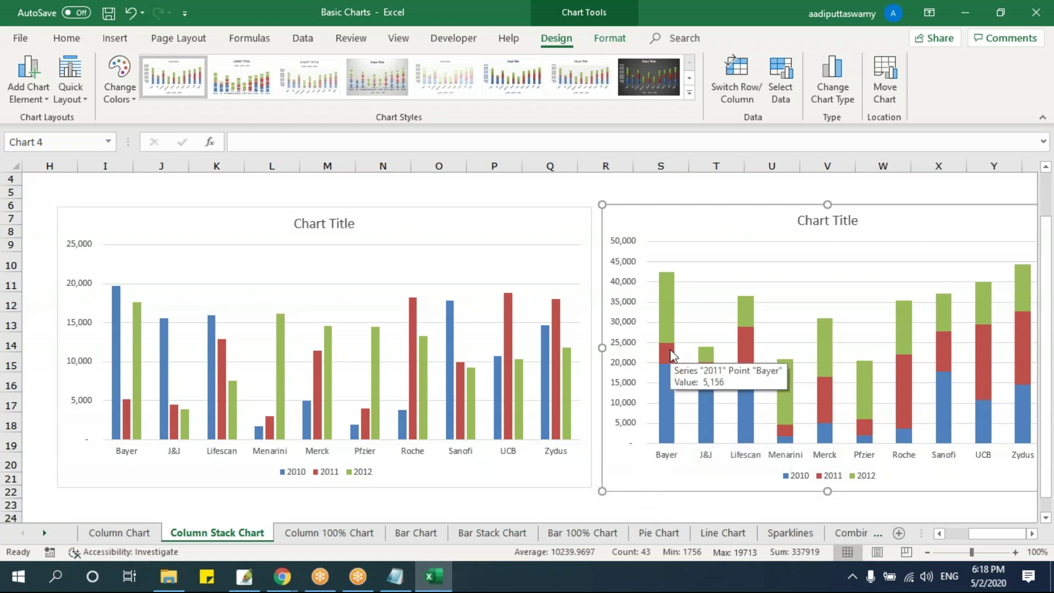
pyautogui.moveTo(668, 318)
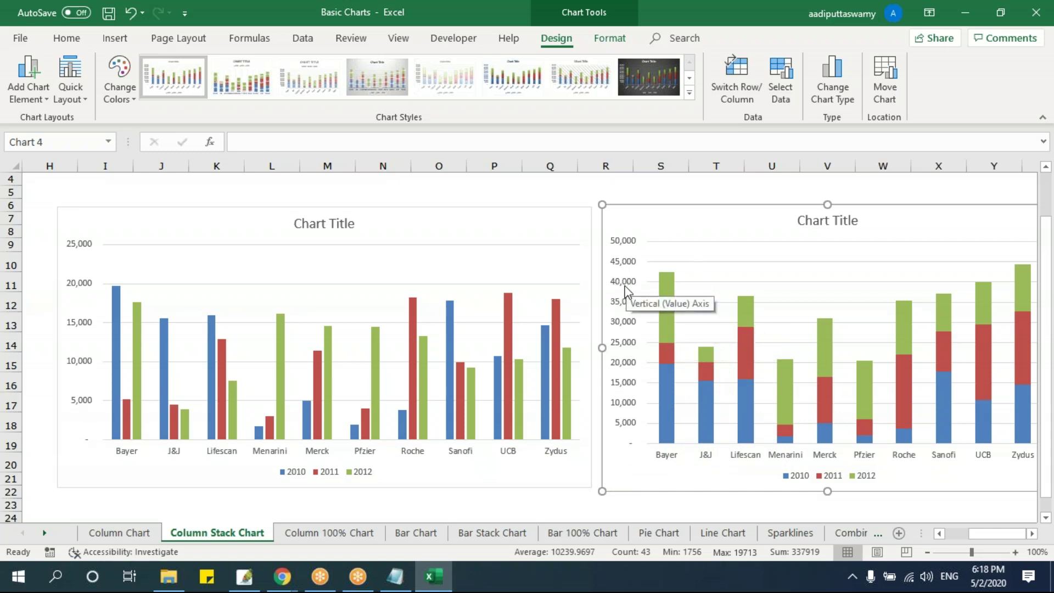
pyautogui.moveTo(991, 537); pyautogui.dragTo(980, 536)
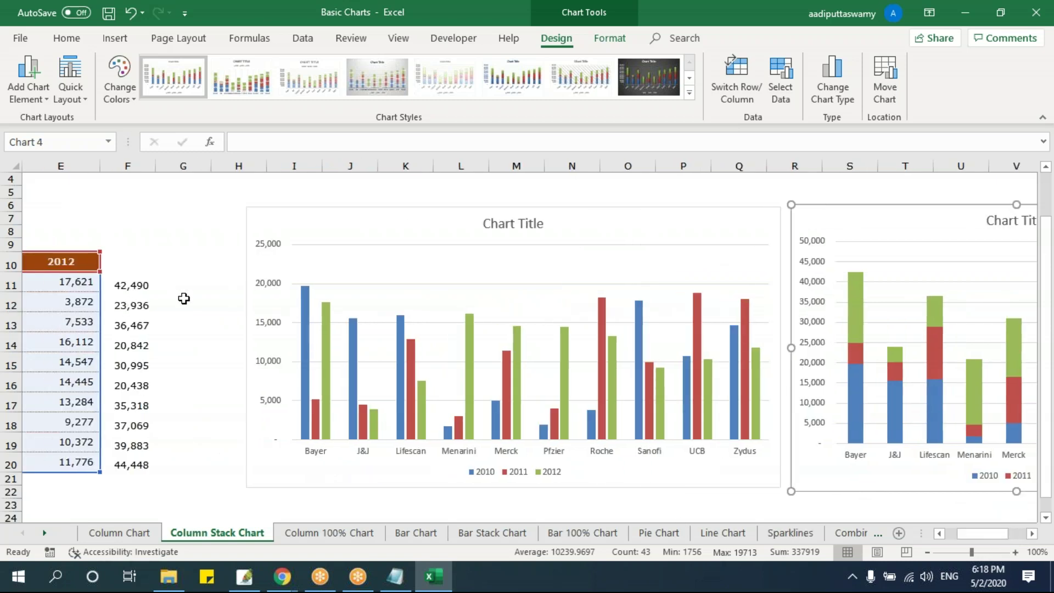
pyautogui.moveTo(852, 274)
pyautogui.moveTo(990, 537); pyautogui.dragTo(972, 535)
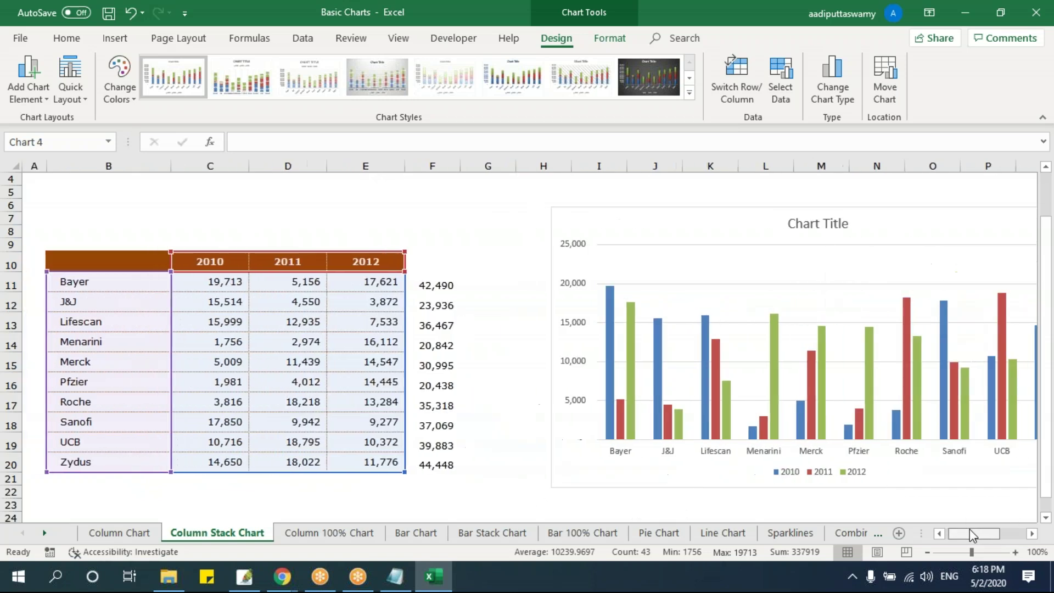
# Step: Reselect the sales table B10:E20 to insert another chart from the Insert tab
pyautogui.click(188, 283)
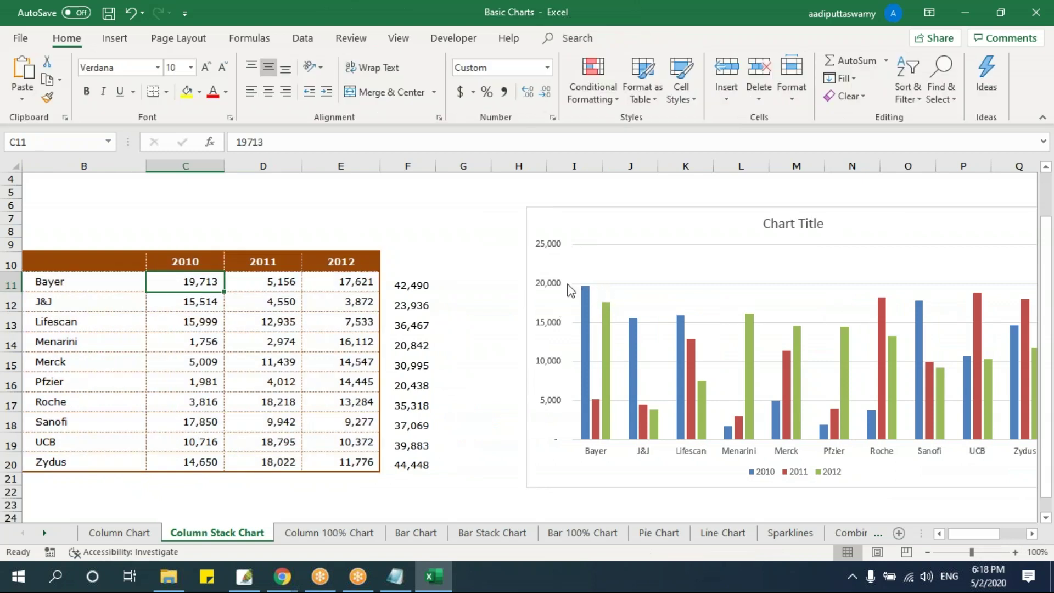
pyautogui.moveTo(982, 536); pyautogui.dragTo(1011, 537)
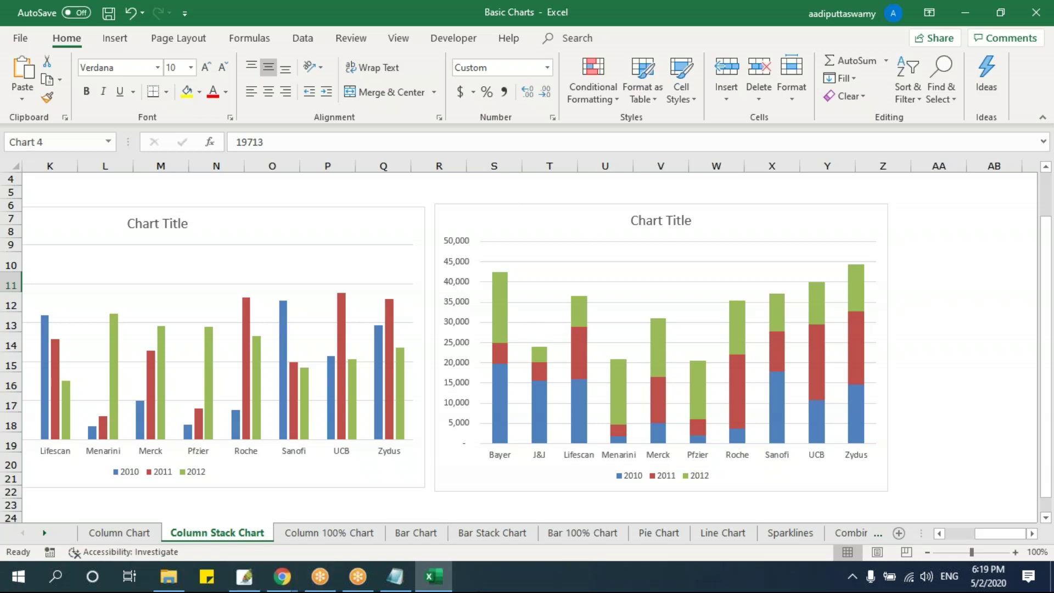
pyautogui.click(516, 213)
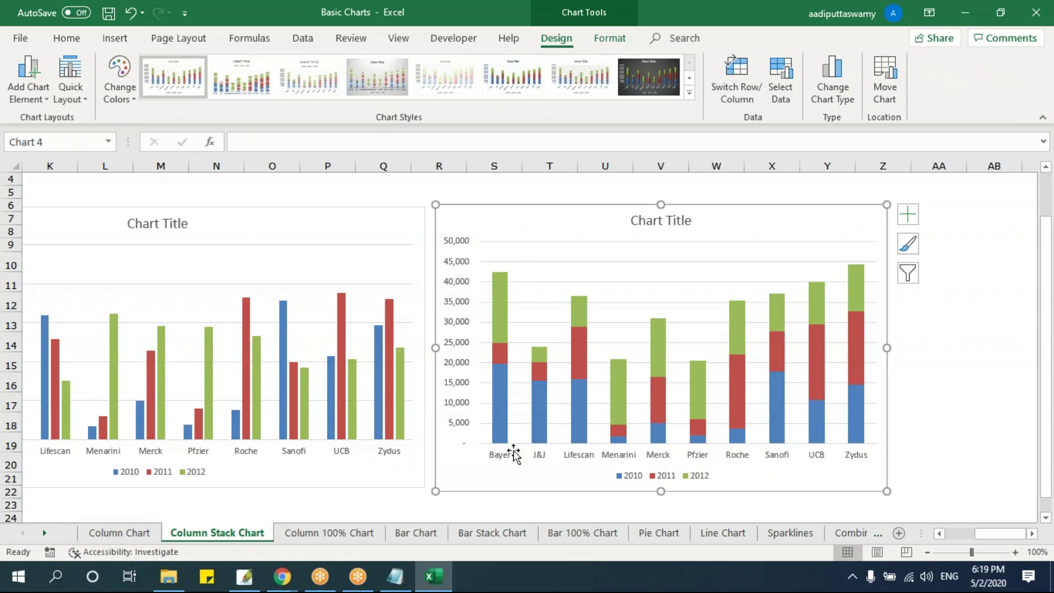
pyautogui.moveTo(1017, 540); pyautogui.dragTo(986, 540)
pyautogui.click(242, 192)
pyautogui.moveTo(83, 263); pyautogui.dragTo(377, 464)
pyautogui.click(115, 38)
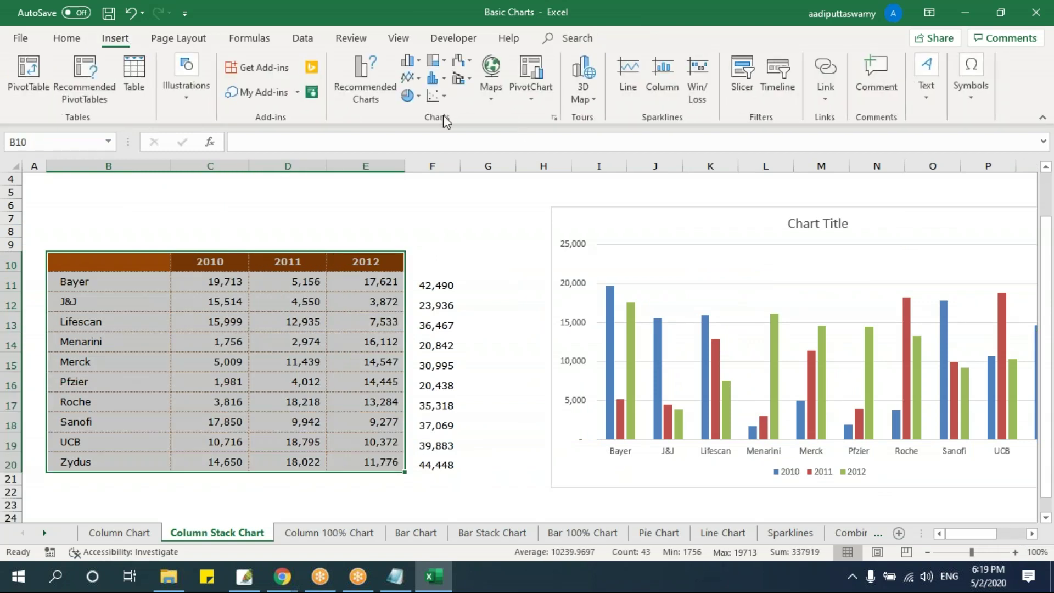
# Step: Insert a clustered bar chart of the table, moved up-right and enlarged
pyautogui.click(409, 60)
pyautogui.click(431, 231)
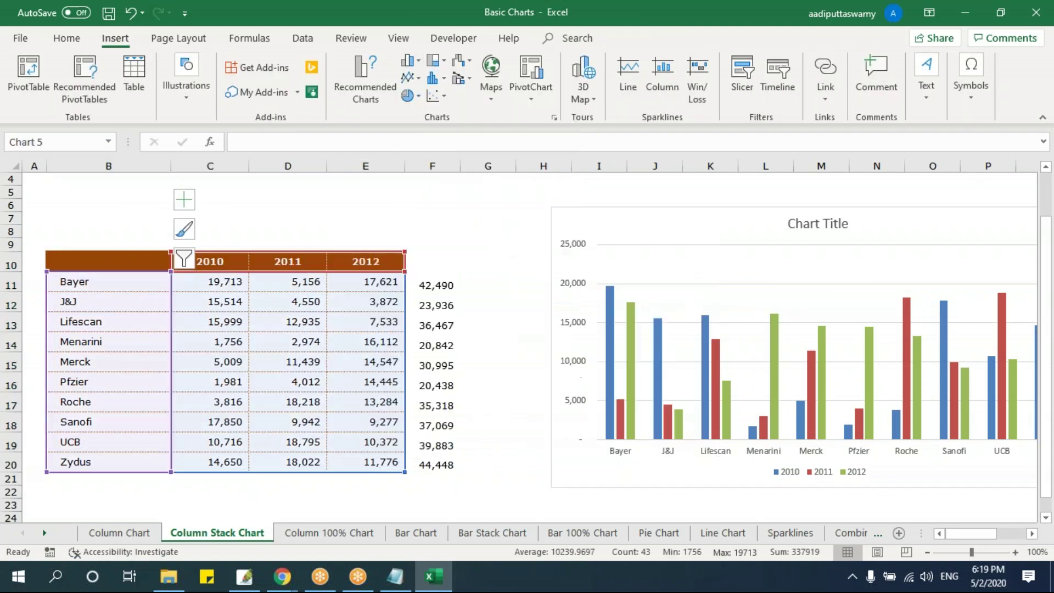
pyautogui.moveTo(431, 230); pyautogui.dragTo(557, 187)
pyautogui.moveTo(835, 408); pyautogui.dragTo(1002, 481)
# Step: Insert a stacked bar chart from B10:E20 and enlarge it
pyautogui.moveTo(110, 261); pyautogui.dragTo(384, 463)
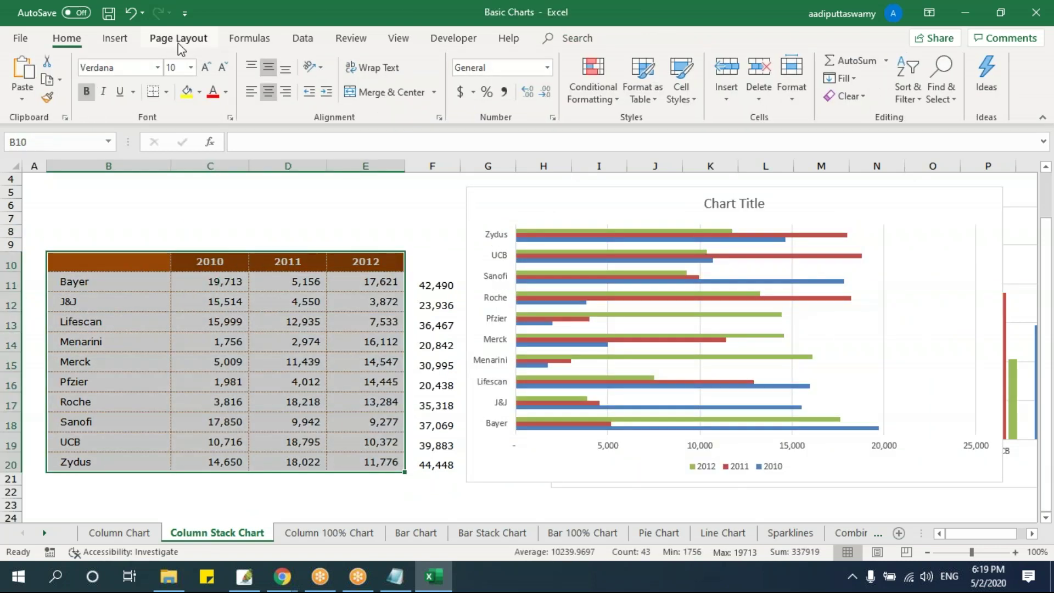
pyautogui.click(114, 38)
pyautogui.click(423, 65)
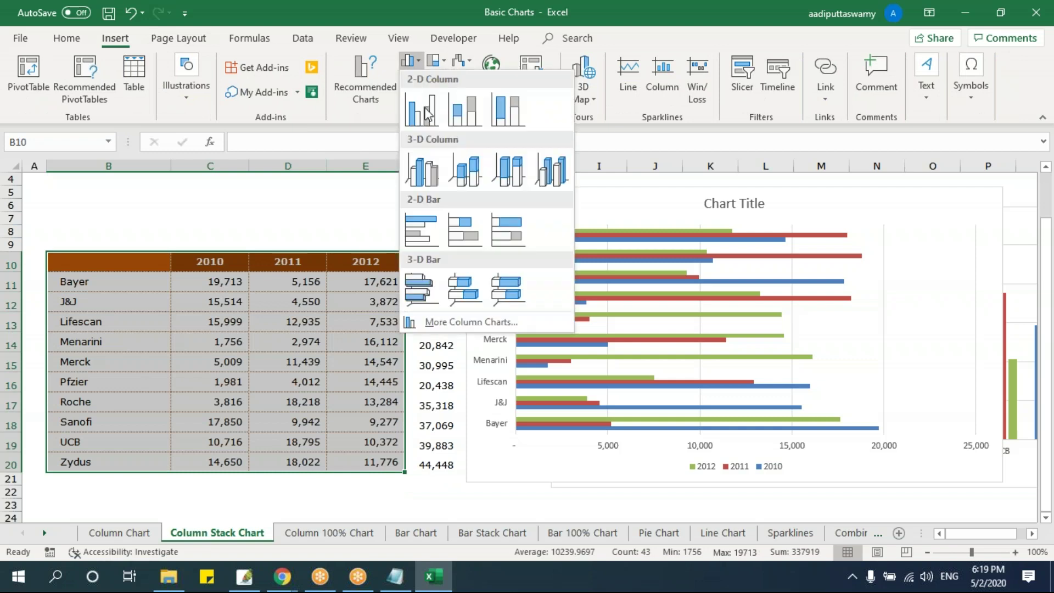
pyautogui.click(467, 228)
pyautogui.moveTo(437, 242)
pyautogui.mouseDown()
pyautogui.moveTo(486, 277)
pyautogui.moveTo(396, 415)
pyautogui.mouseUp()
pyautogui.scroll(-4, 454, 262)
pyautogui.moveTo(732, 453); pyautogui.dragTo(944, 494)
# Step: Move the stacked bar chart up and right, then reselect the table B10:E20
pyautogui.click(270, 355)
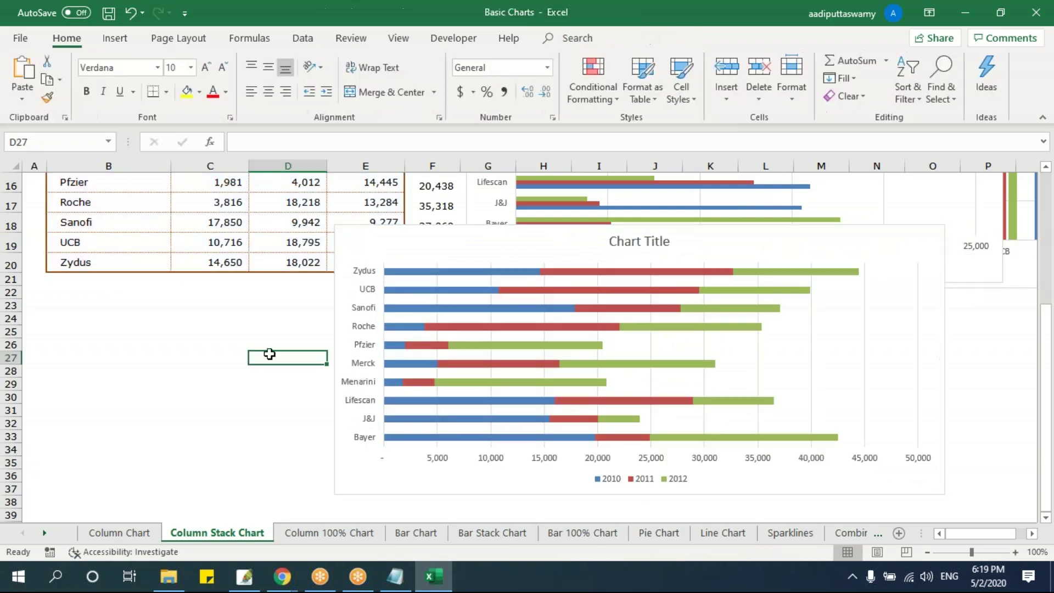
pyautogui.scroll(3, 270, 354)
pyautogui.click(209, 282)
pyautogui.press('Up')
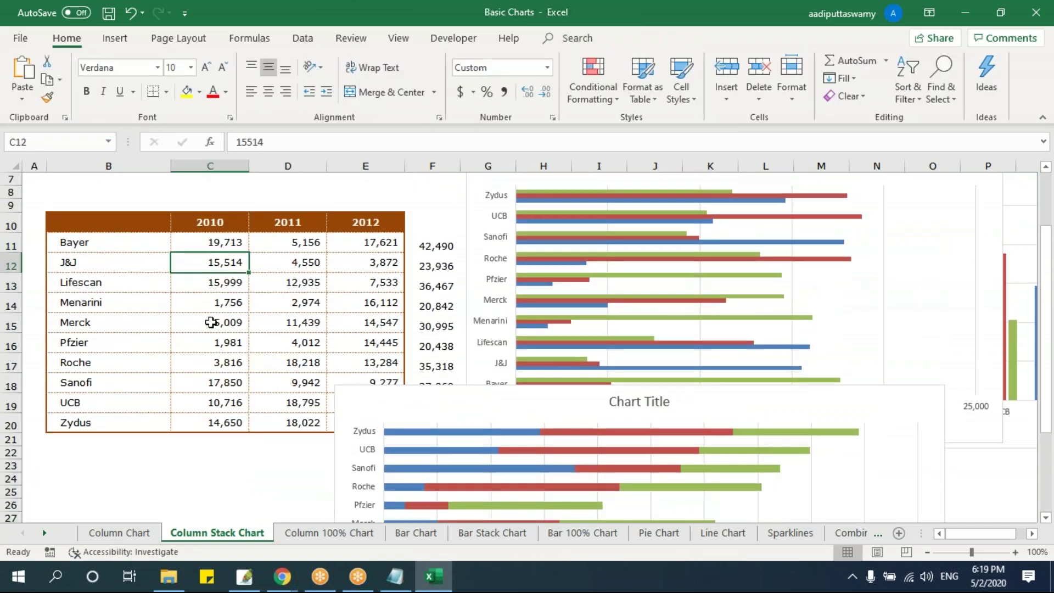
pyautogui.moveTo(421, 440); pyautogui.dragTo(690, 343)
pyautogui.click(261, 337)
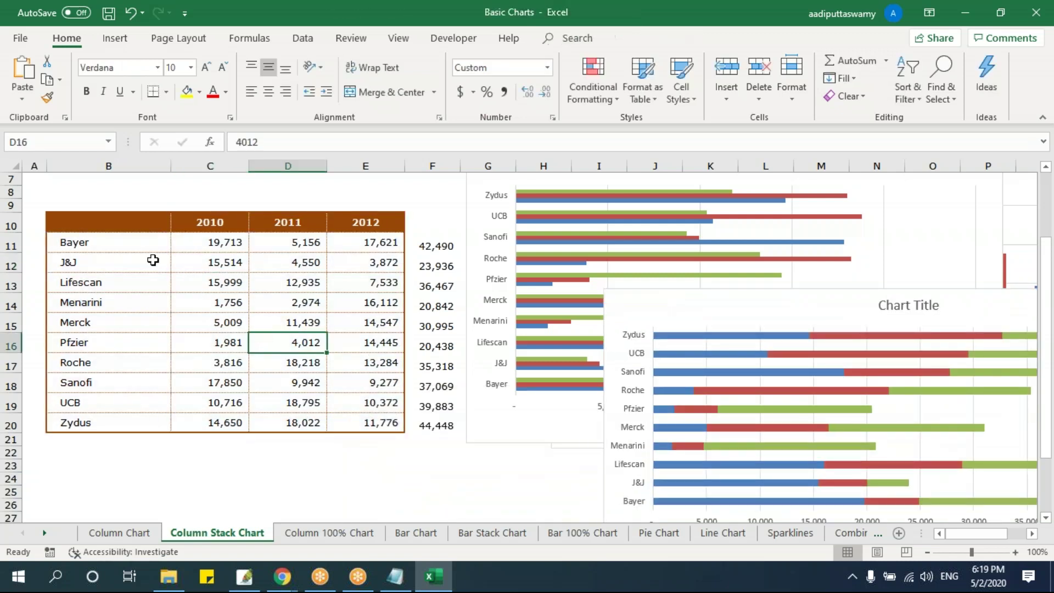
pyautogui.moveTo(118, 224); pyautogui.dragTo(204, 420)
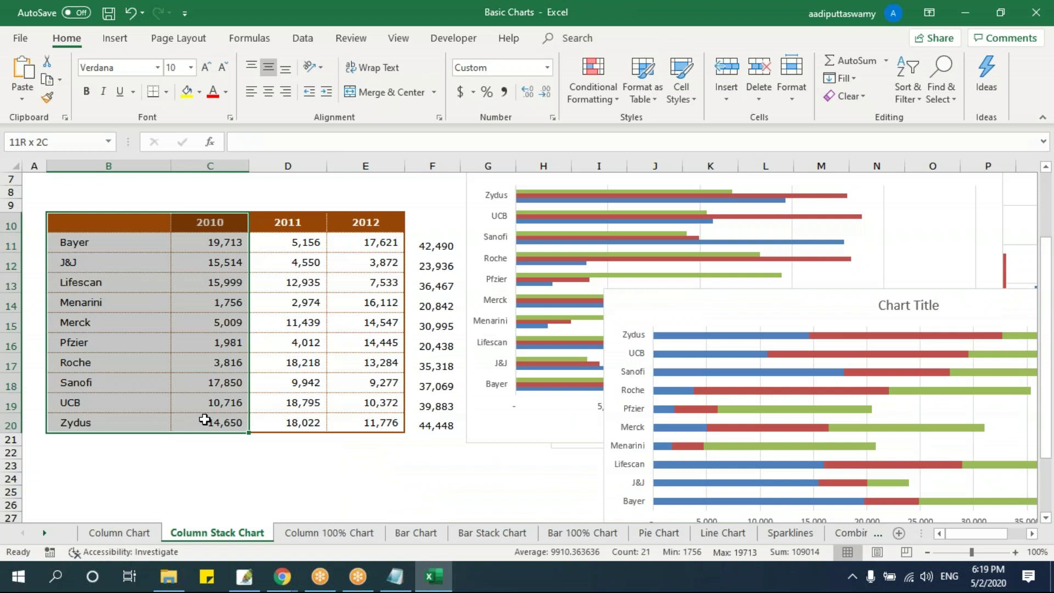
pyautogui.moveTo(99, 231); pyautogui.dragTo(207, 419)
pyautogui.moveTo(113, 224); pyautogui.dragTo(378, 243)
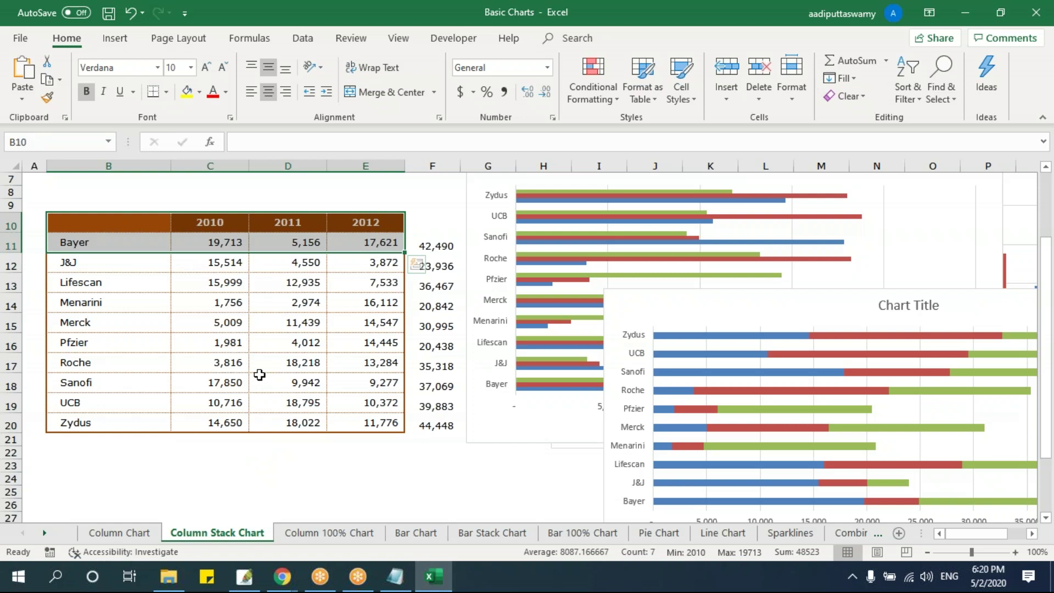
pyautogui.moveTo(146, 223); pyautogui.dragTo(376, 422)
# Step: On the Column Chart sheet, move the pie chart further left
pyautogui.click(144, 533)
pyautogui.moveTo(734, 232); pyautogui.dragTo(406, 211)
pyautogui.moveTo(219, 281); pyautogui.dragTo(236, 464)
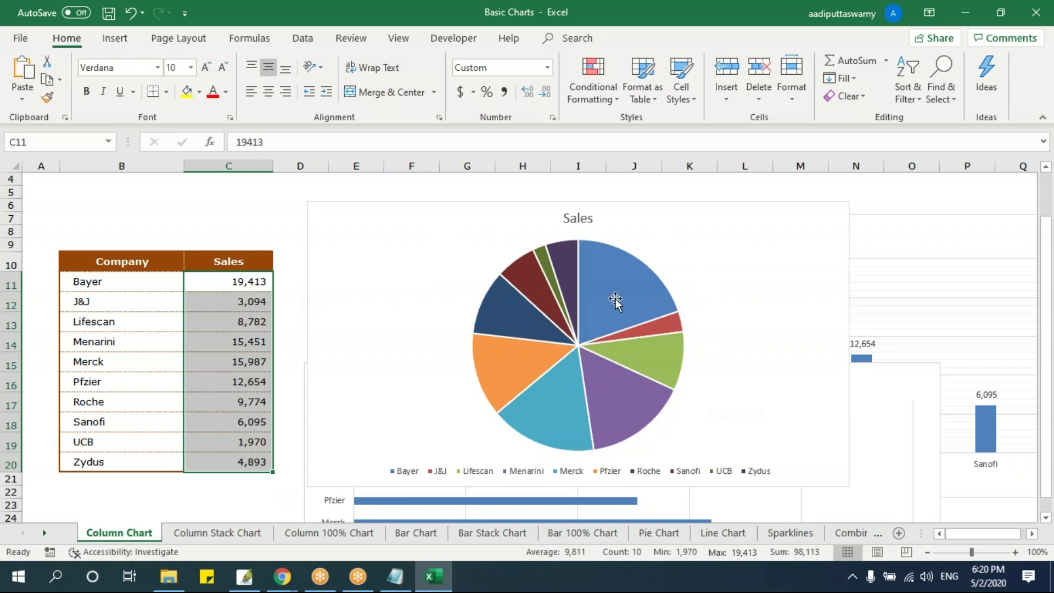
pyautogui.click(242, 287)
pyautogui.moveTo(244, 322); pyautogui.dragTo(244, 341)
pyautogui.click(247, 381)
pyautogui.click(243, 282)
pyautogui.moveTo(113, 284); pyautogui.dragTo(118, 461)
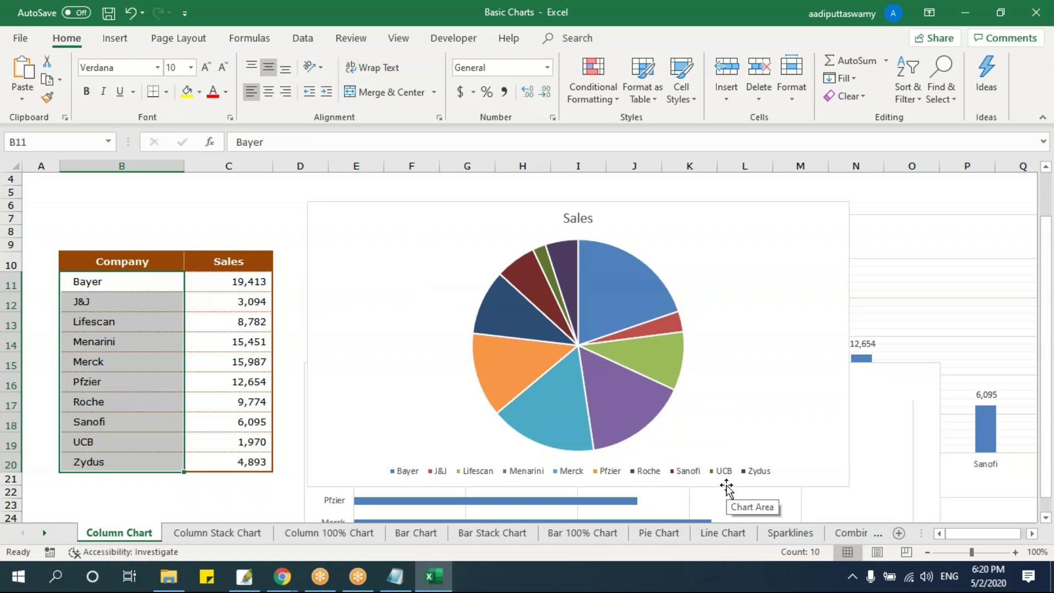
# Step: Go to the Column 100% Chart sheet
pyautogui.click(365, 535)
pyautogui.click(496, 296)
pyautogui.scroll(-1, 499, 299)
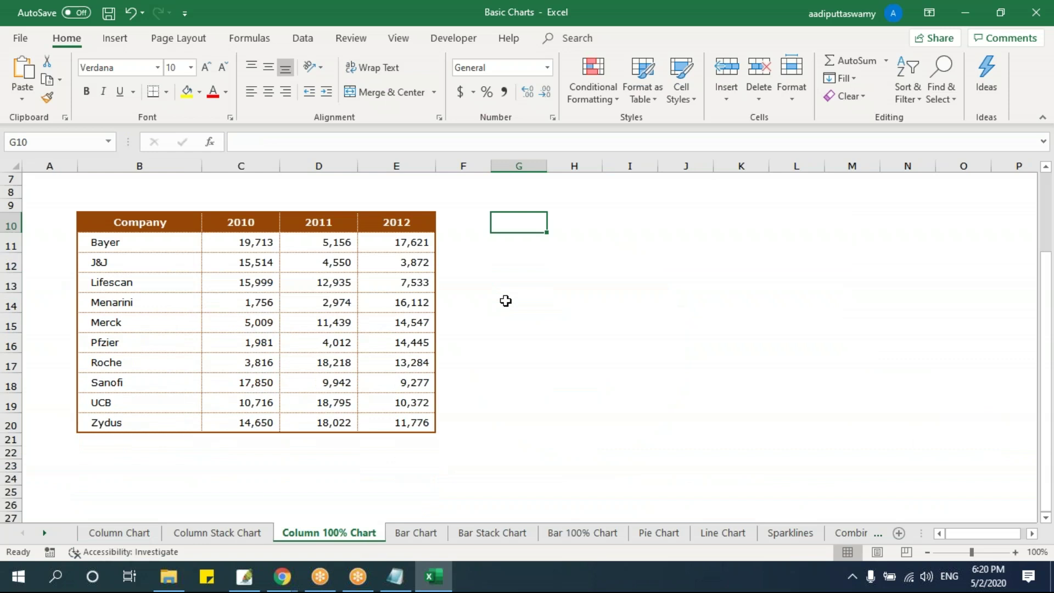
# Step: Inspect cells in the Column 100% Chart table, including Bayer's and Lifescan's yearly figures
pyautogui.moveTo(160, 222); pyautogui.dragTo(417, 428)
pyautogui.click(158, 222)
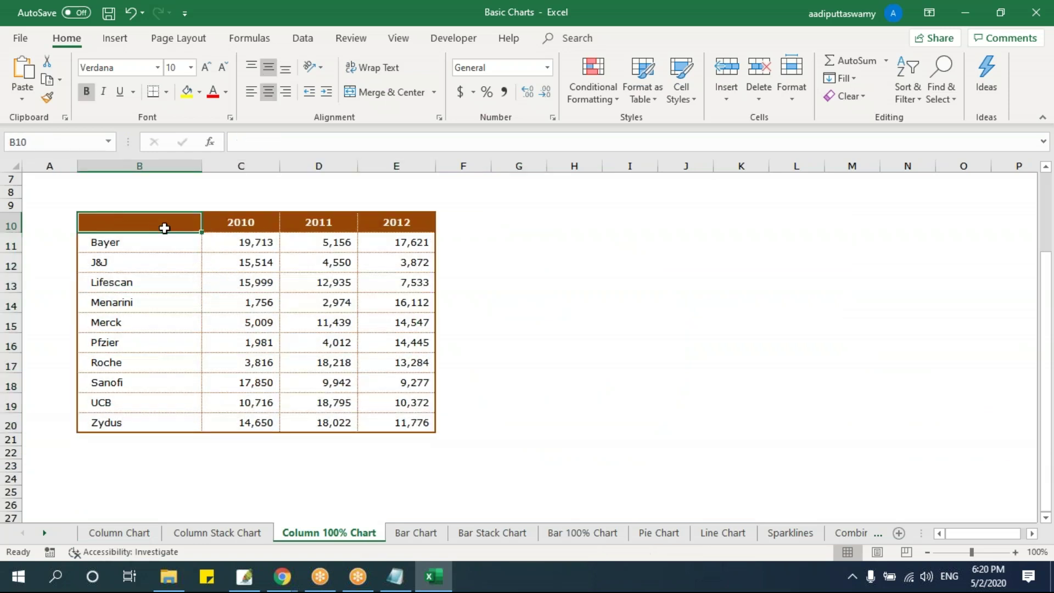
pyautogui.click(218, 533)
pyautogui.click(333, 534)
pyautogui.click(464, 243)
pyautogui.click(554, 241)
pyautogui.click(473, 235)
pyautogui.moveTo(261, 243); pyautogui.dragTo(434, 242)
pyautogui.click(518, 263)
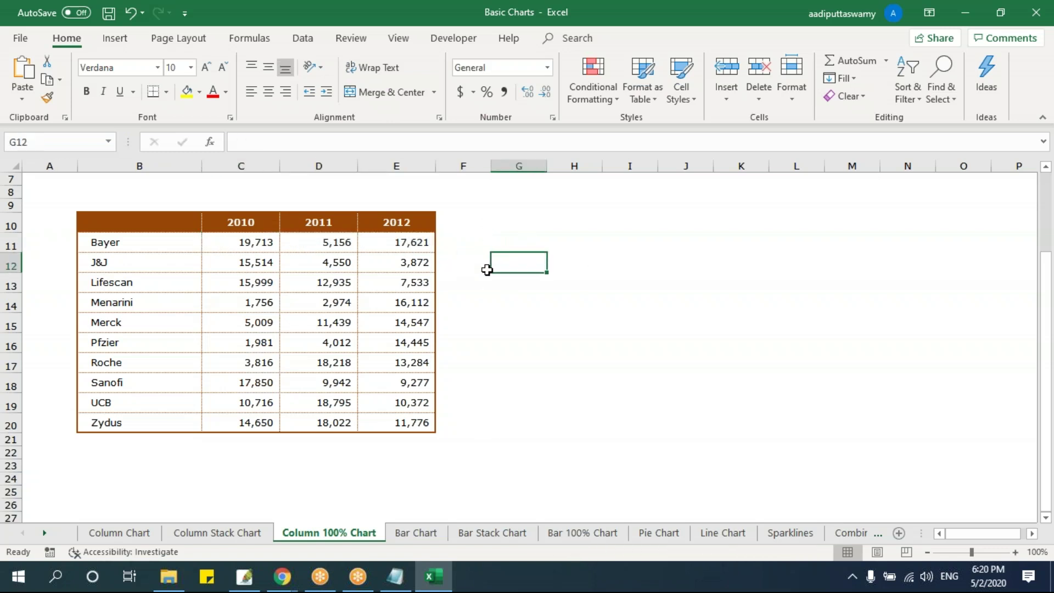
pyautogui.moveTo(242, 245); pyautogui.dragTo(411, 245)
pyautogui.moveTo(230, 281); pyautogui.dragTo(409, 282)
pyautogui.click(271, 341)
# Step: Insert a 100% stacked column chart of B10:E20, placed beside the table and enlarged
pyautogui.moveTo(137, 223); pyautogui.dragTo(423, 423)
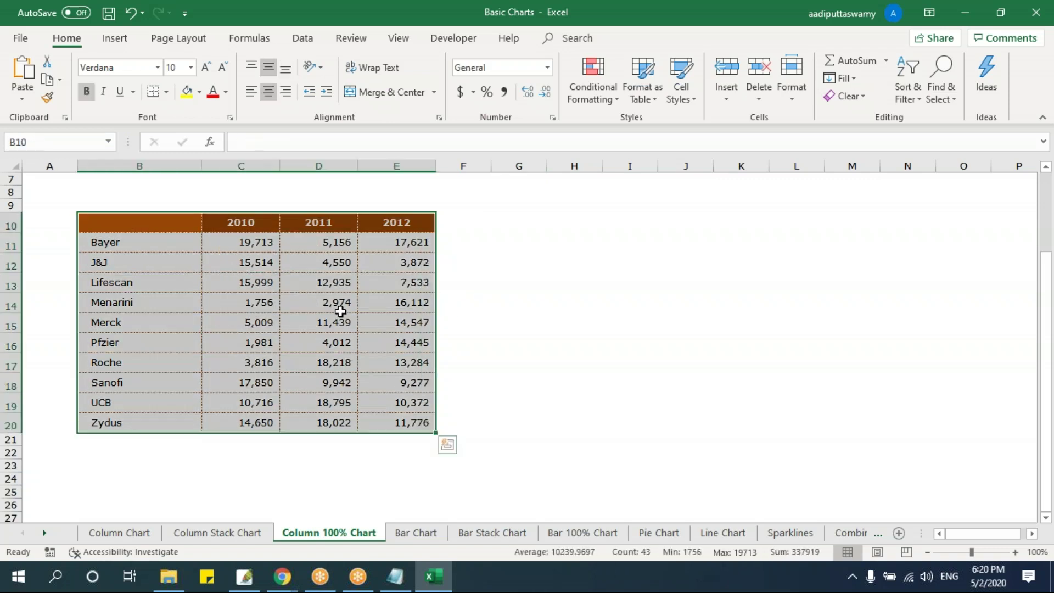
pyautogui.click(115, 38)
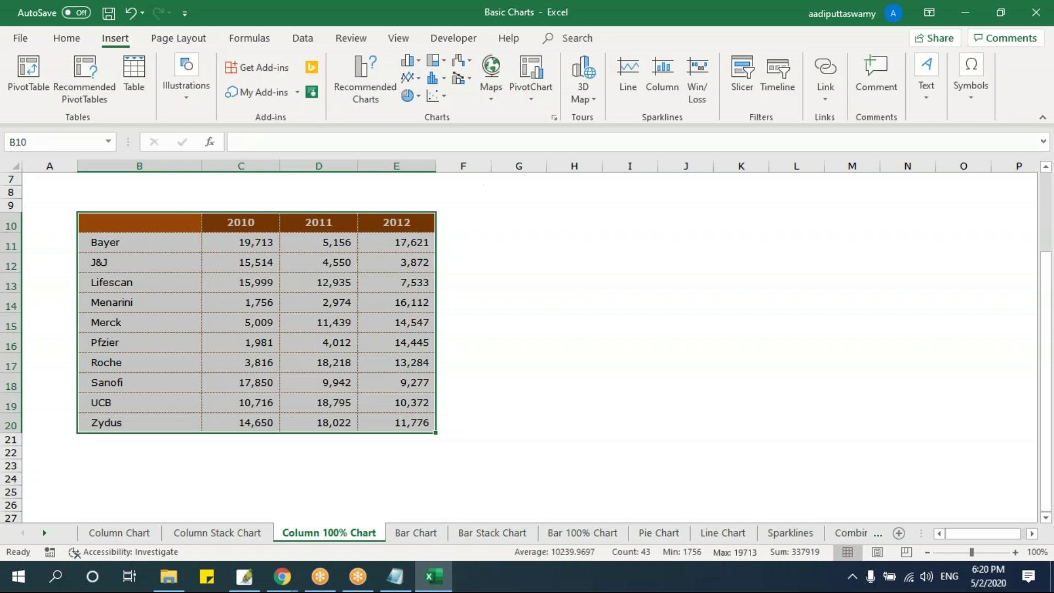
pyautogui.click(417, 62)
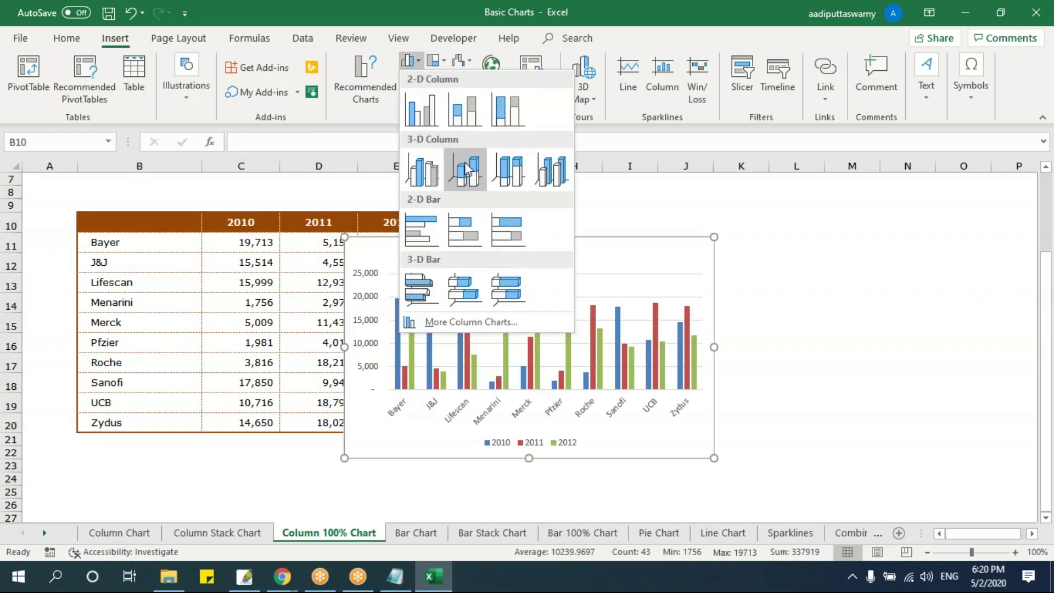
pyautogui.click(506, 107)
pyautogui.moveTo(473, 240); pyautogui.dragTo(579, 208)
pyautogui.moveTo(822, 427); pyautogui.dragTo(1018, 440)
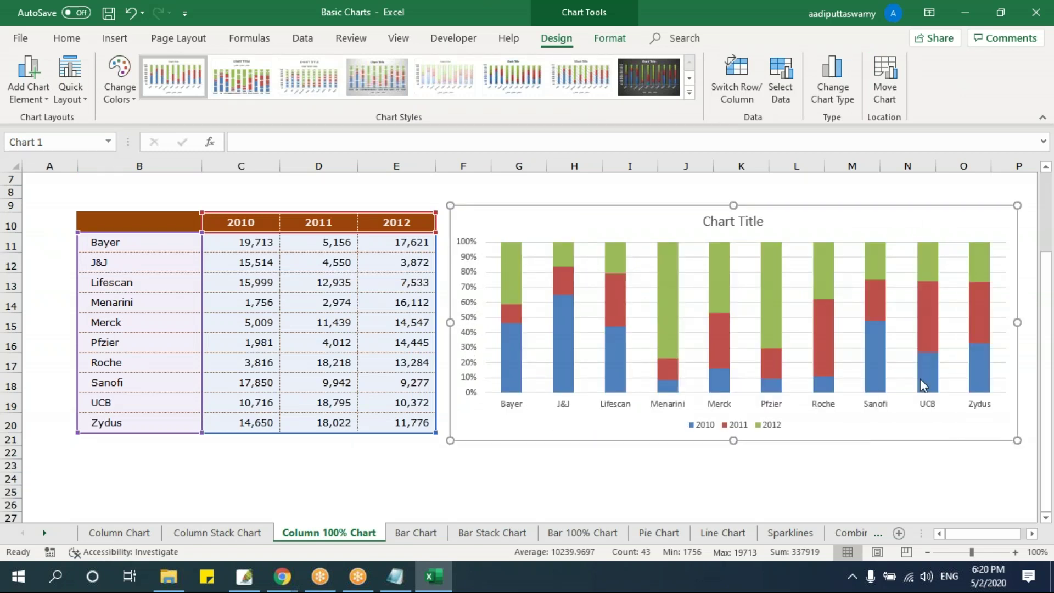
pyautogui.click(256, 244)
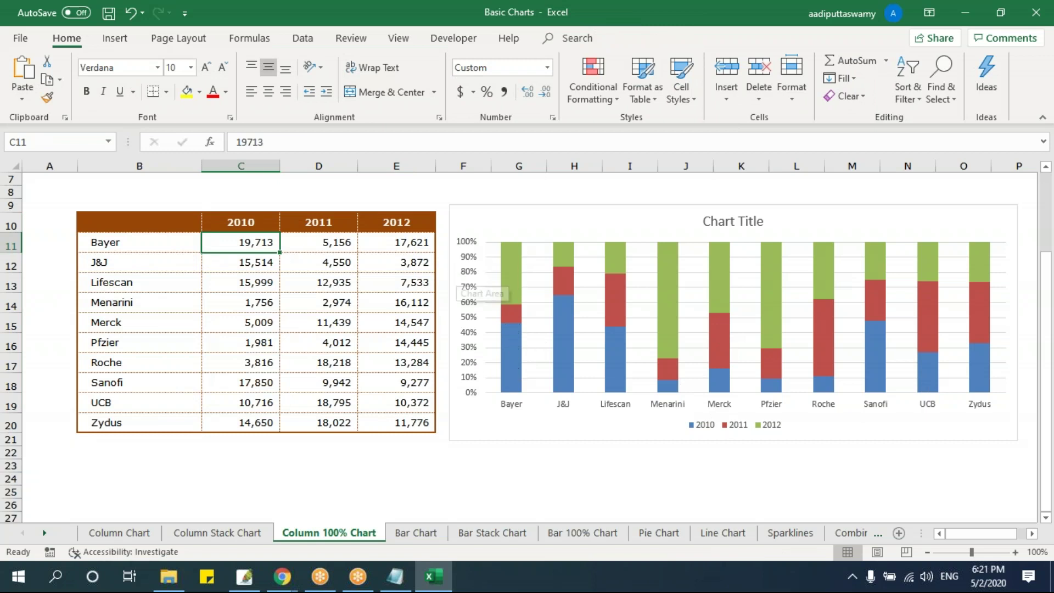
# Step: Total Bayer's three yearly sales in F11 with AutoSum and verify it against C11:E11
pyautogui.moveTo(509, 210); pyautogui.dragTo(710, 223)
pyautogui.click(476, 243)
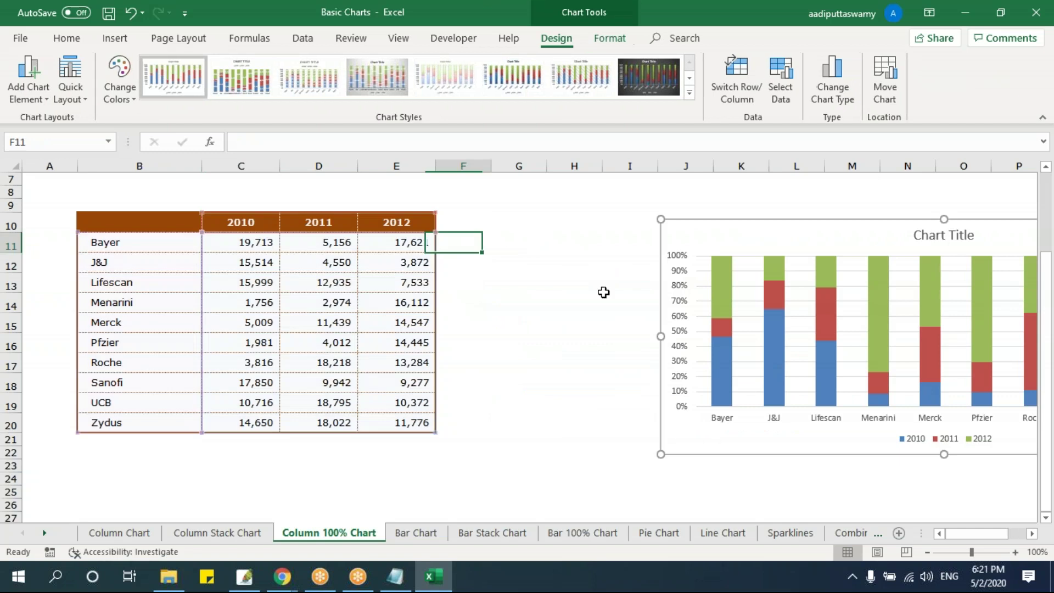
pyautogui.hotkey('alt', '=')
pyautogui.press('Return')
pyautogui.click(250, 241)
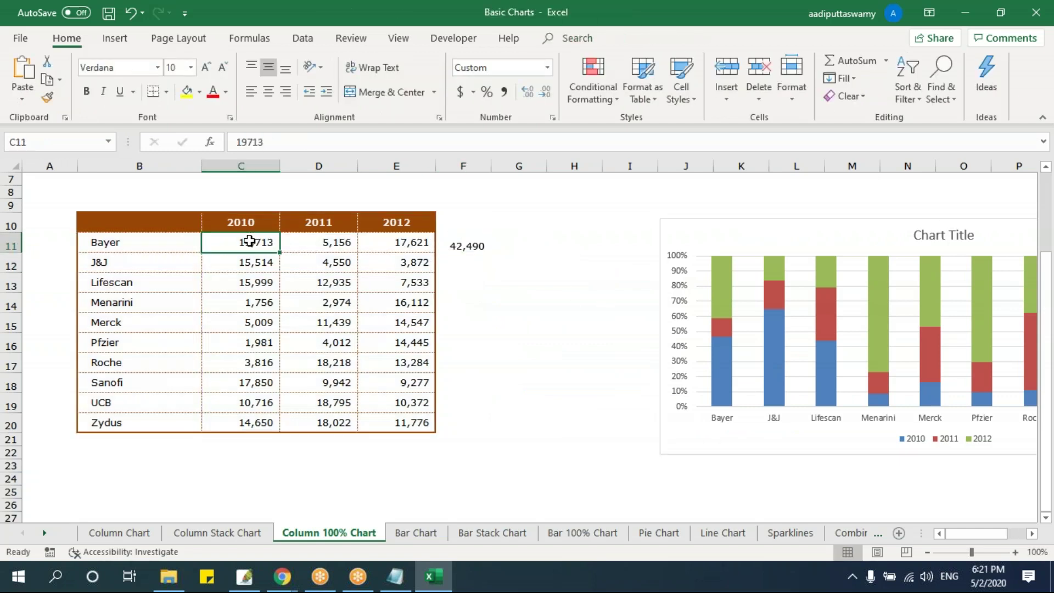
pyautogui.click(480, 249)
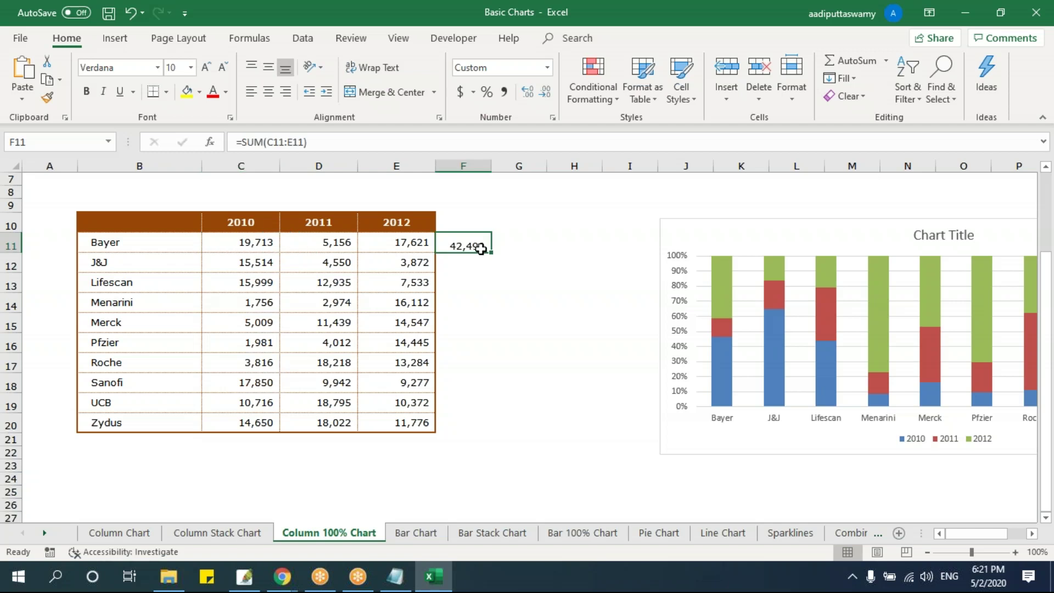
pyautogui.click(315, 243)
pyautogui.click(465, 250)
pyautogui.click(411, 244)
pyautogui.click(458, 244)
# Step: Enter a formula in G11 dividing Bayer's 2010 sales by the F11 total
pyautogui.moveTo(249, 242); pyautogui.dragTo(406, 236)
pyautogui.click(742, 222)
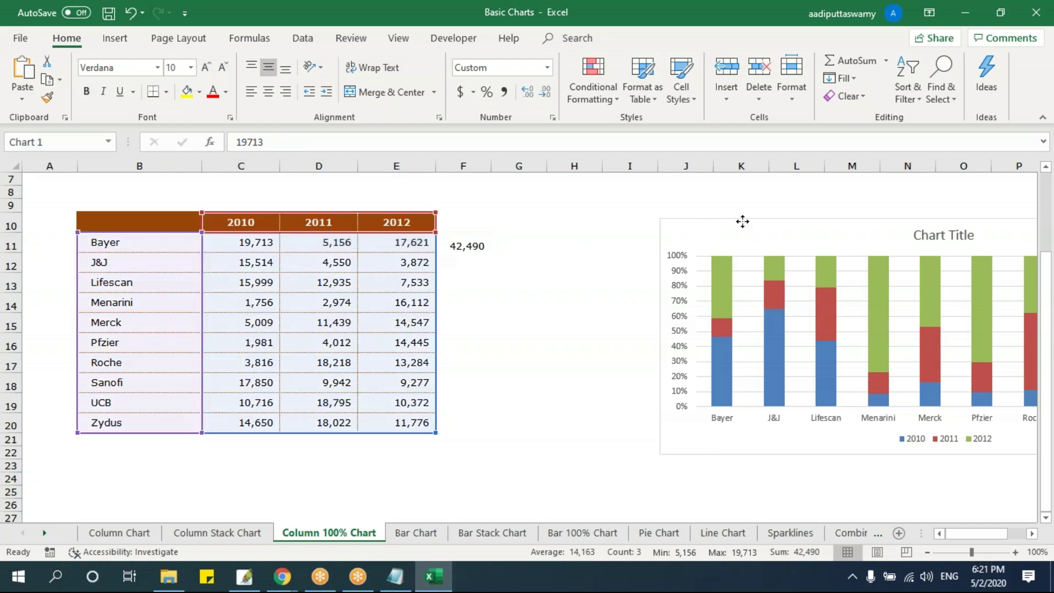
pyautogui.moveTo(742, 222); pyautogui.dragTo(961, 221)
pyautogui.click(527, 249)
pyautogui.write('-')
pyautogui.press('BackSpace')
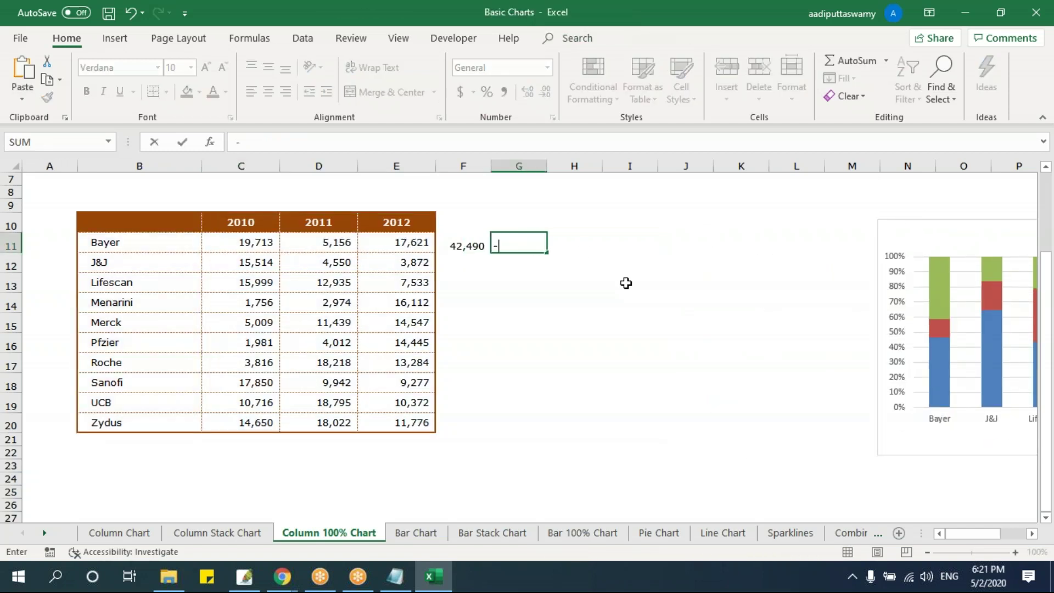
pyautogui.write('=')
pyautogui.press('Left')
pyautogui.press('Left')
pyautogui.press('Left')
pyautogui.press('Left')
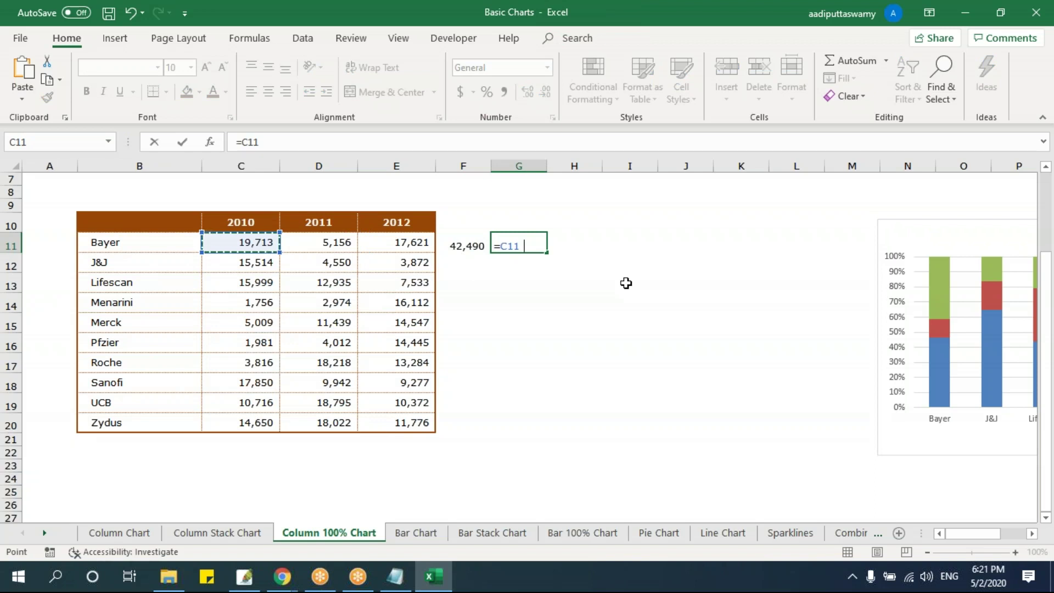
pyautogui.write('/')
pyautogui.press('Left')
pyautogui.press('Left')
pyautogui.press('Right')
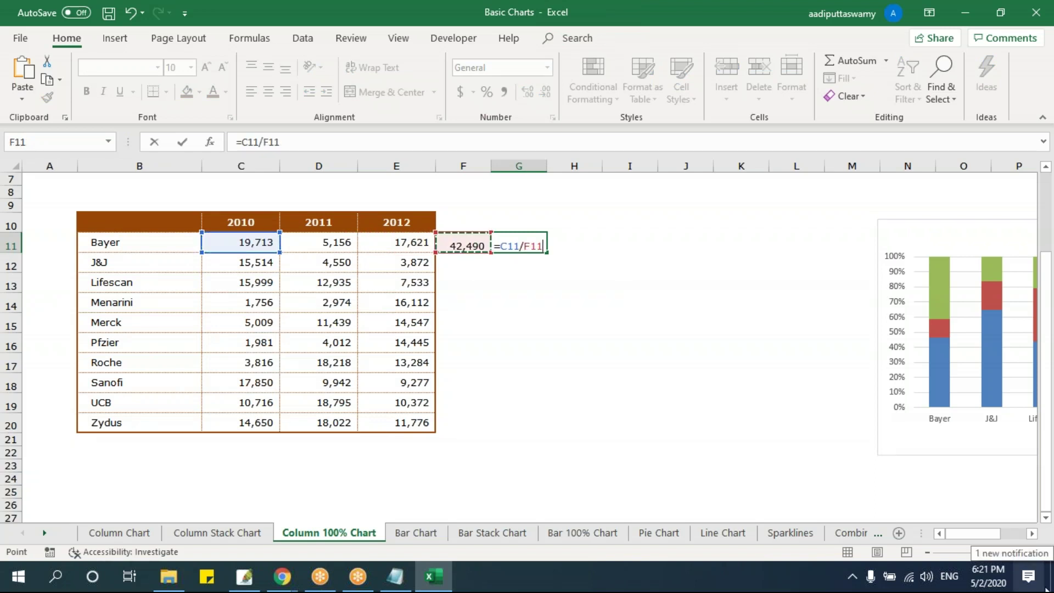
pyautogui.press('Return')
# Step: Make the F11 reference absolute, copy the share formula to I11, and format as percentages
pyautogui.doubleClick(539, 244)
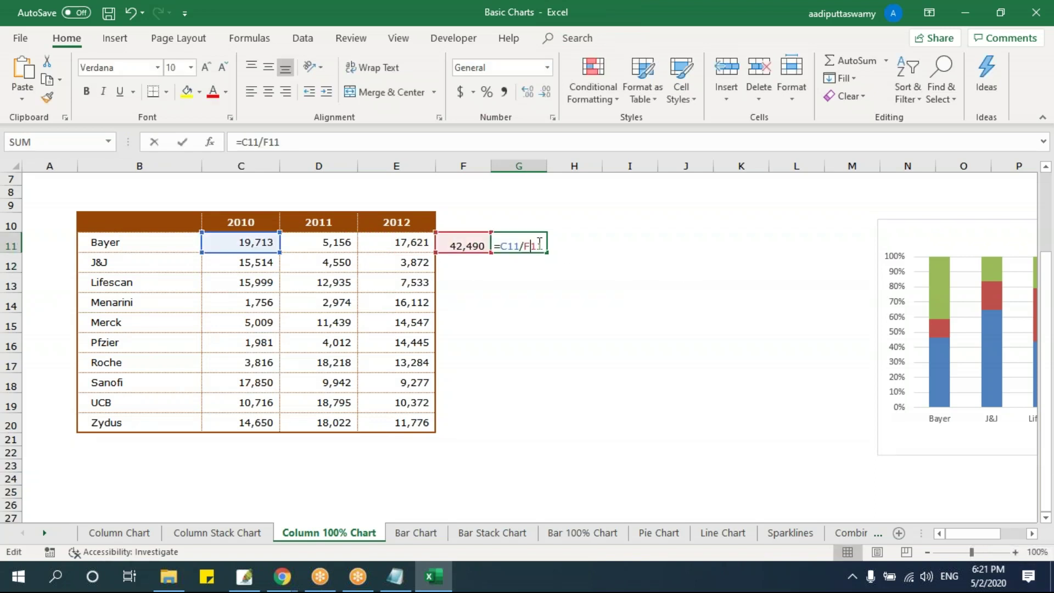
pyautogui.press('F4')
pyautogui.press('Return')
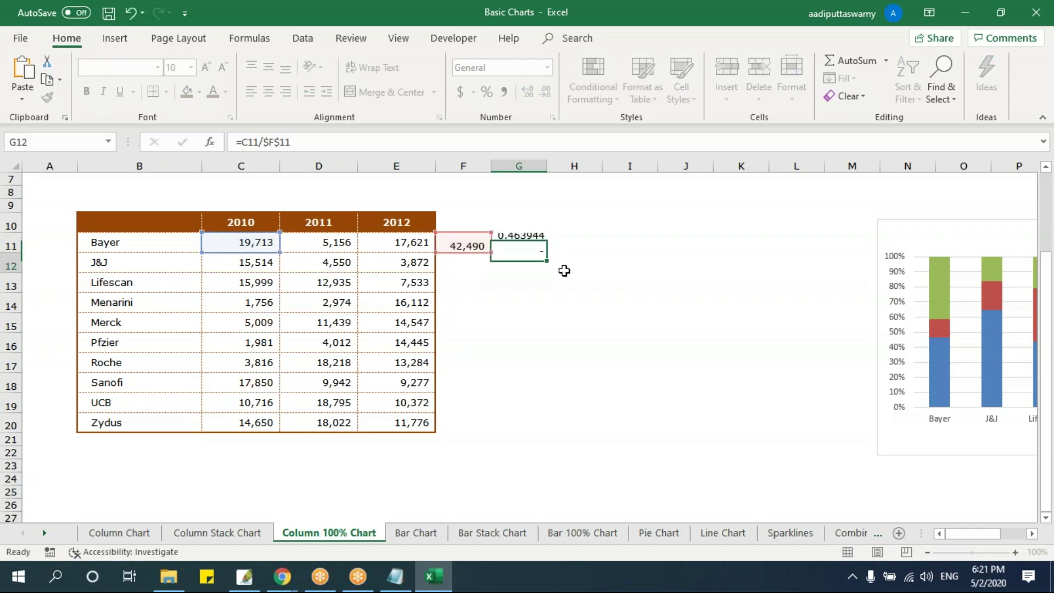
pyautogui.press('Up')
pyautogui.moveTo(547, 254); pyautogui.dragTo(637, 256)
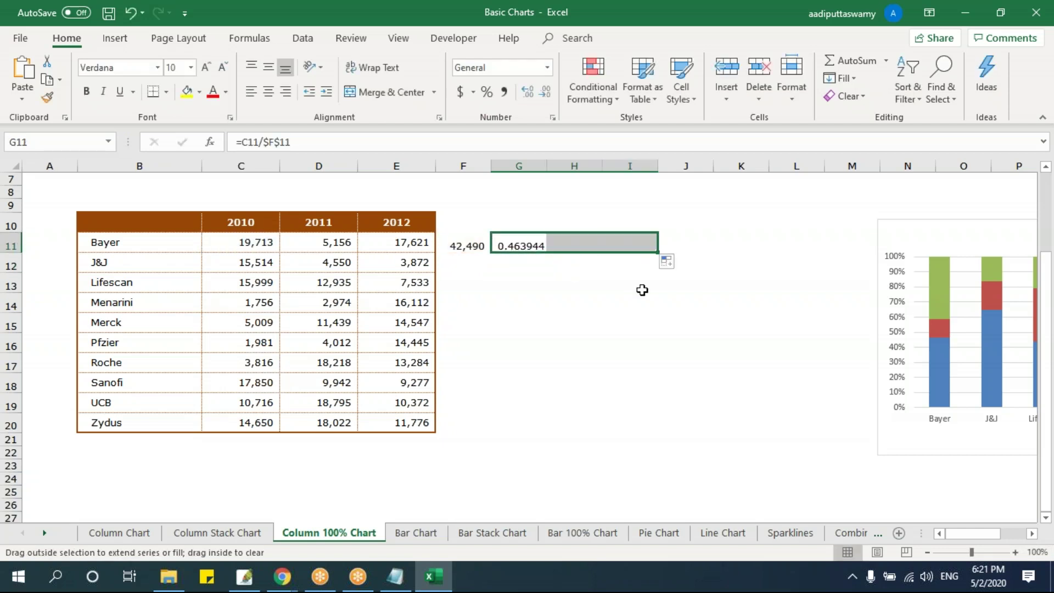
pyautogui.hotkey('ctrl', 'shift', '5')
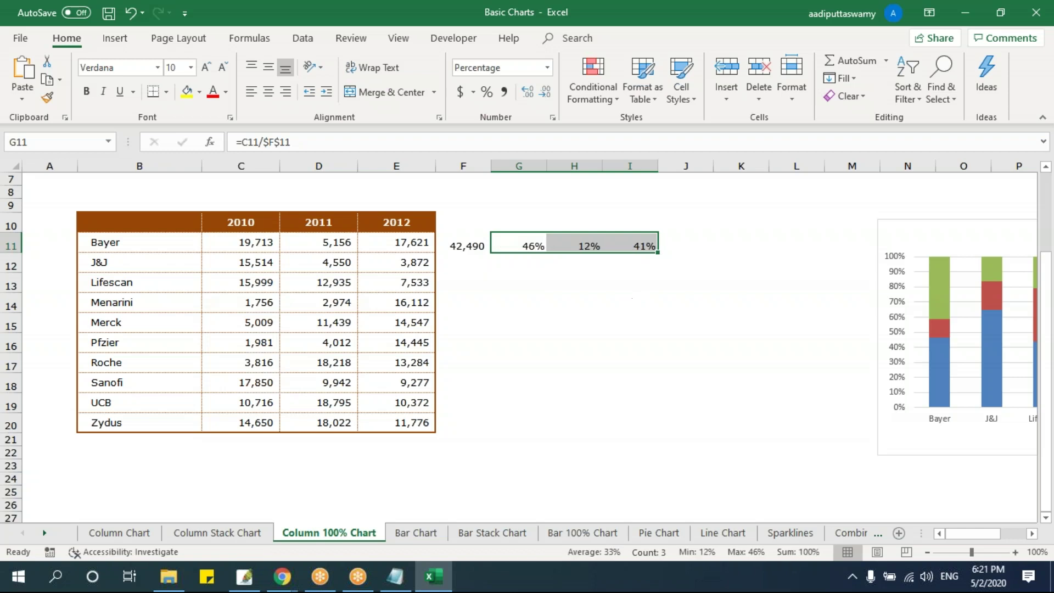
# Step: Fill F11:I11 totals and shares down to row 20, check them, and move the chart beside the table
pyautogui.click(630, 302)
pyautogui.moveTo(530, 242); pyautogui.dragTo(712, 253)
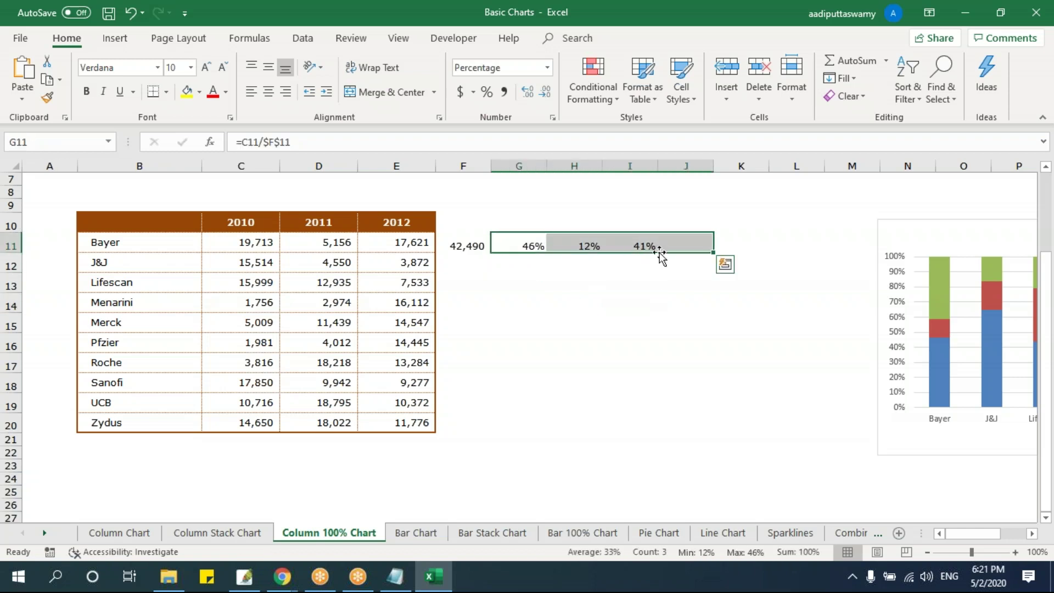
pyautogui.moveTo(478, 247); pyautogui.dragTo(651, 430)
pyautogui.moveTo(648, 427); pyautogui.dragTo(648, 427)
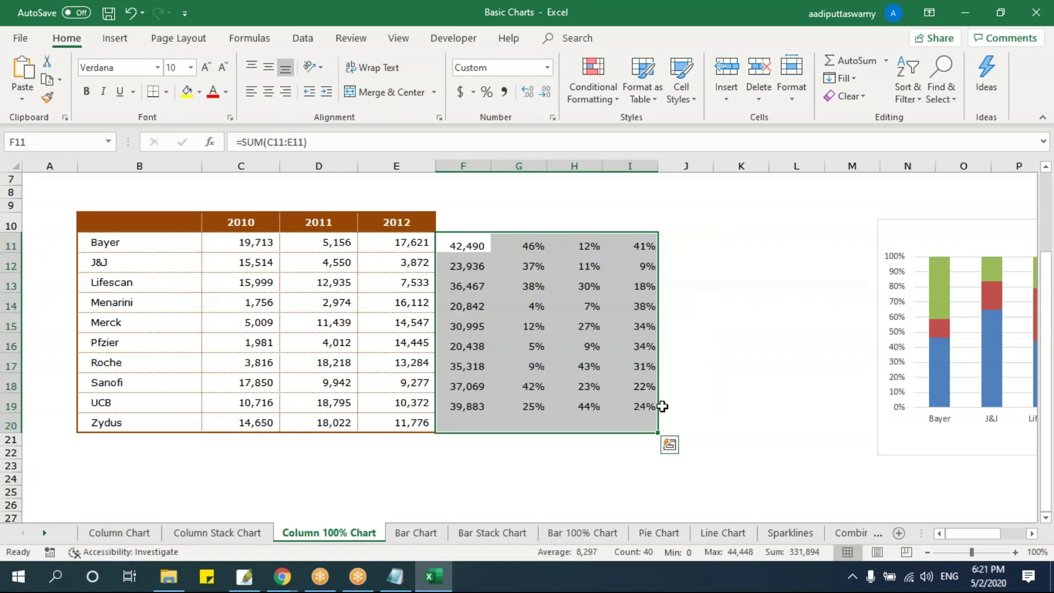
pyautogui.click(741, 366)
pyautogui.moveTo(530, 266); pyautogui.dragTo(636, 268)
pyautogui.moveTo(532, 286); pyautogui.dragTo(637, 286)
pyautogui.moveTo(532, 305); pyautogui.dragTo(650, 308)
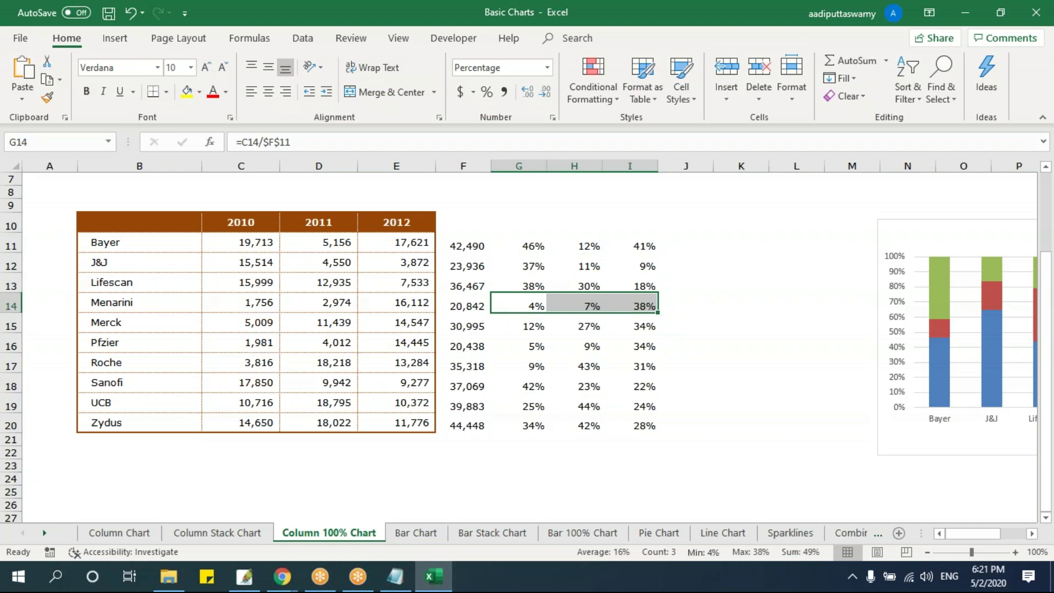
pyautogui.moveTo(920, 223); pyautogui.dragTo(490, 215)
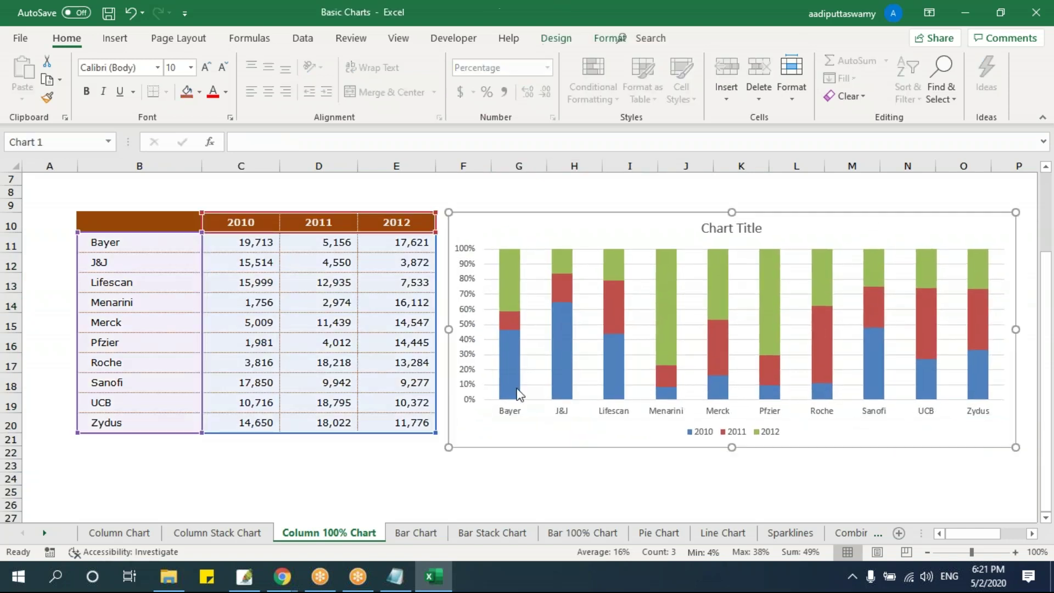
# Step: Insert a 100% stacked bar chart from B10:E20, moved to the top left and enlarged
pyautogui.click(313, 242)
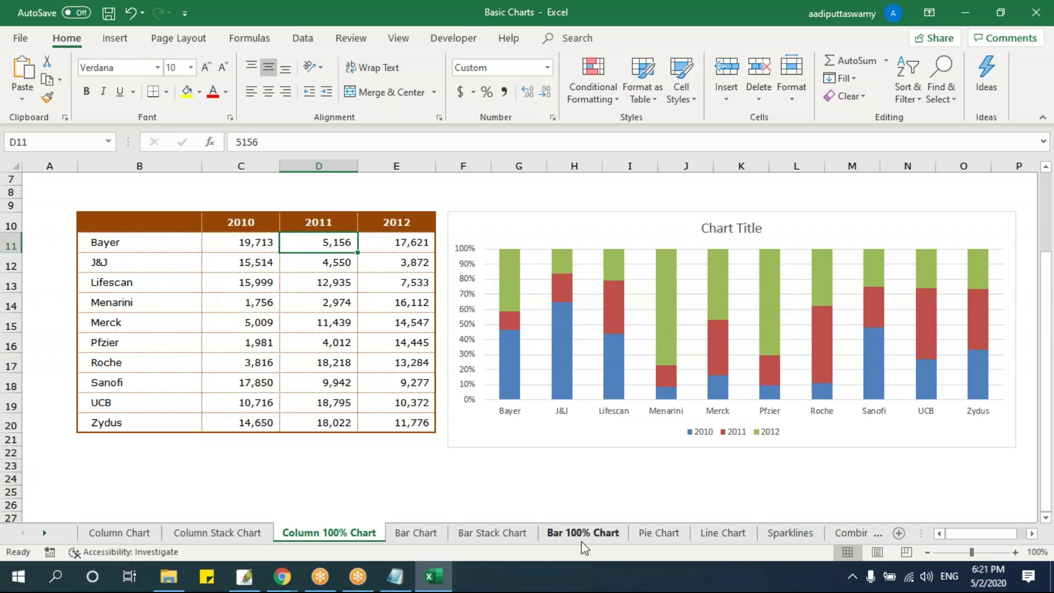
pyautogui.moveTo(143, 242); pyautogui.dragTo(415, 427)
pyautogui.click(115, 38)
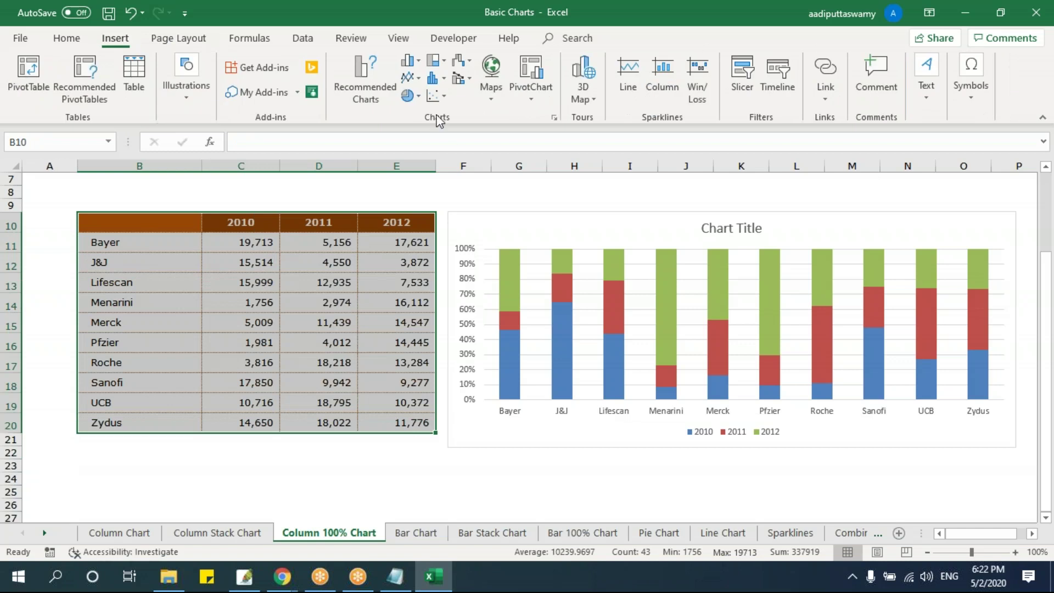
pyautogui.click(418, 62)
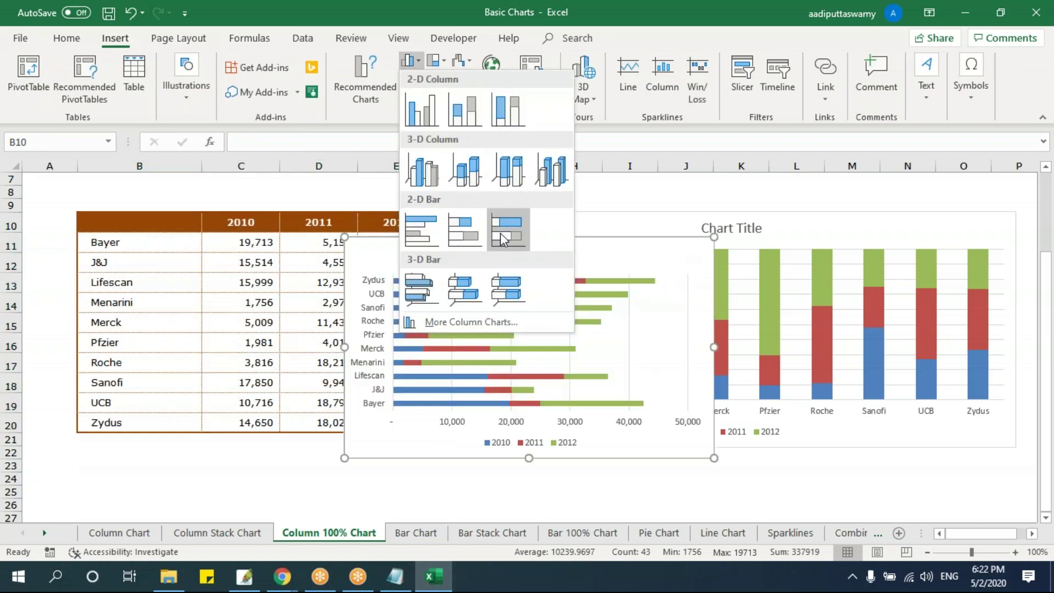
pyautogui.click(504, 226)
pyautogui.moveTo(480, 238); pyautogui.dragTo(205, 188)
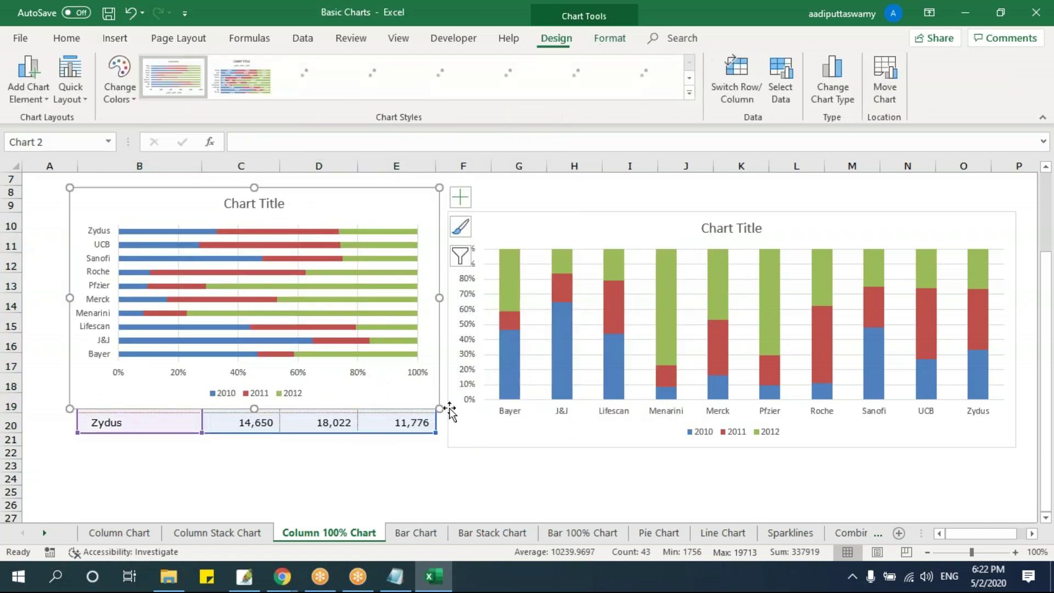
pyautogui.moveTo(439, 408); pyautogui.dragTo(615, 491)
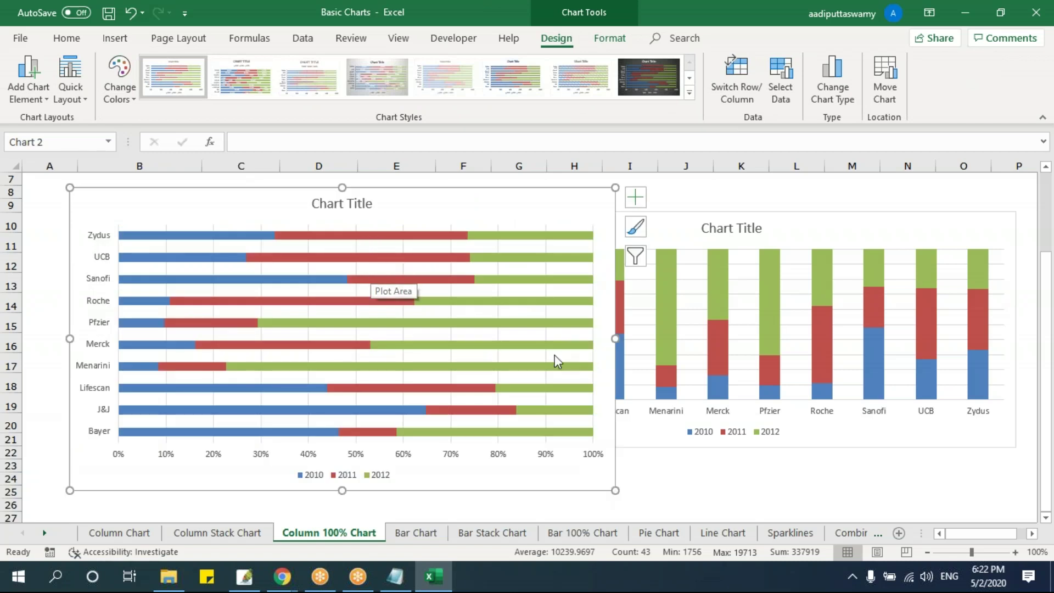
pyautogui.click(661, 492)
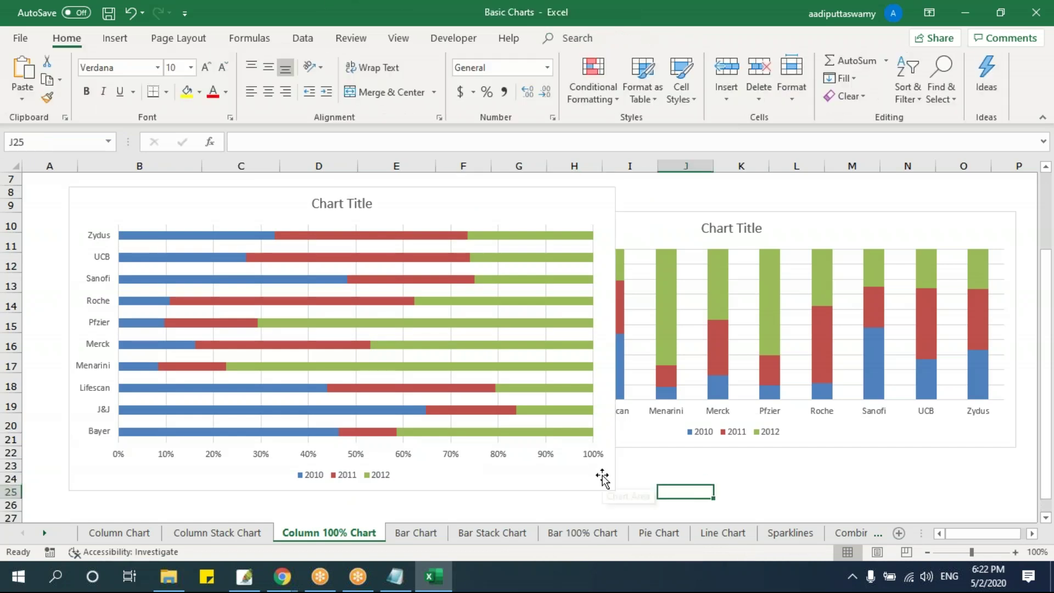
# Step: On the Line Chart sheet, chart B10:N14 as a widened line with markers below the table
pyautogui.click(725, 534)
pyautogui.click(509, 416)
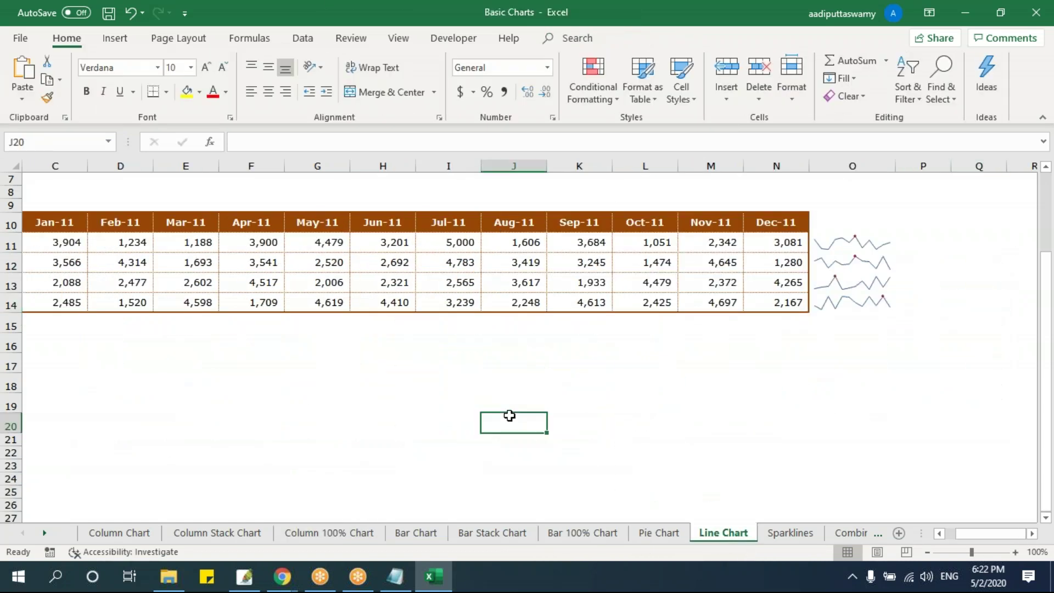
pyautogui.moveTo(990, 534); pyautogui.dragTo(974, 533)
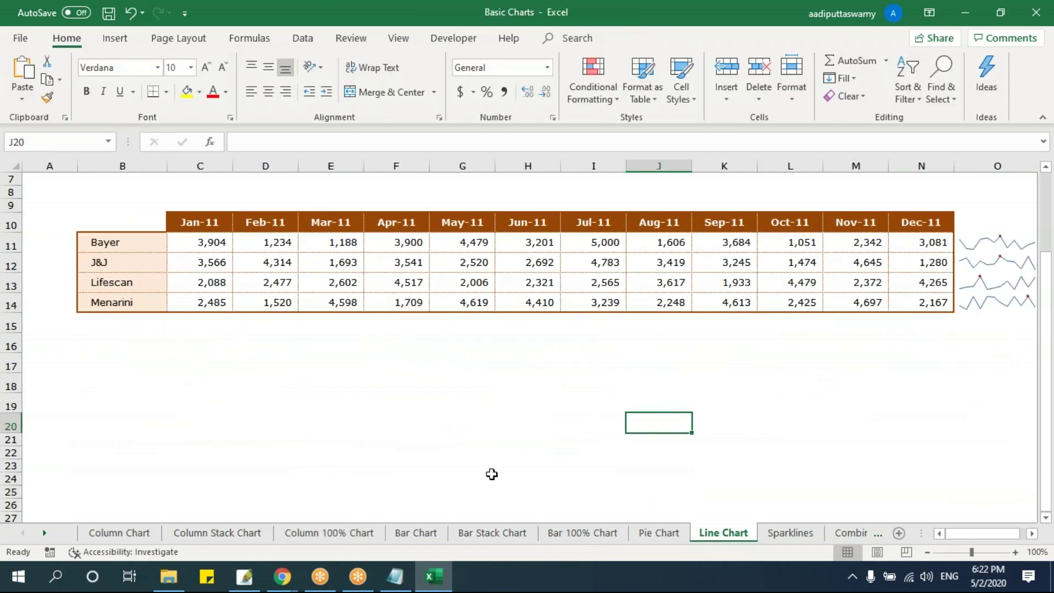
pyautogui.scroll(1, 387, 465)
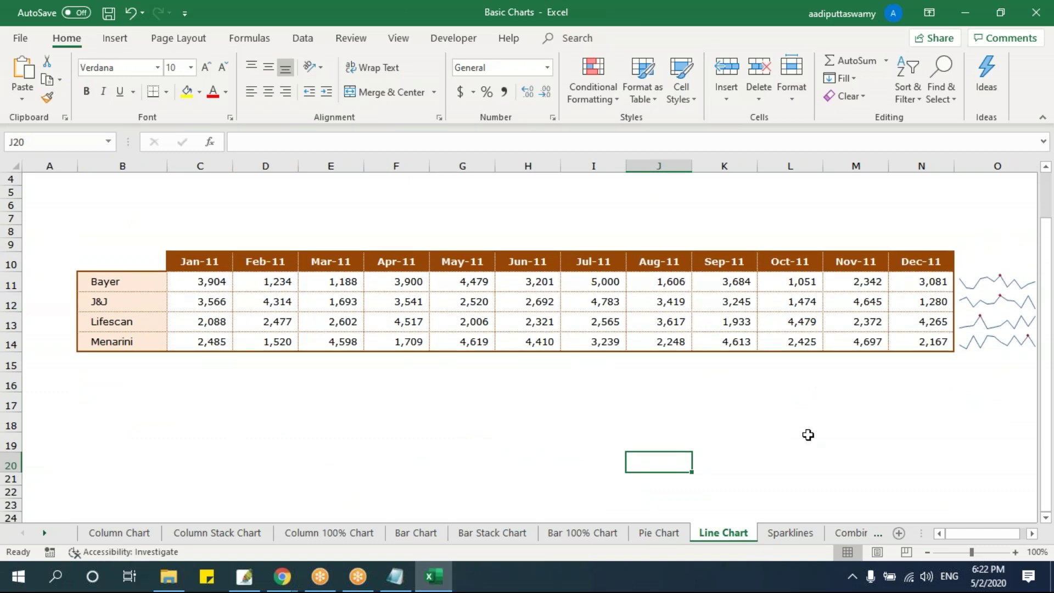
pyautogui.moveTo(135, 263)
pyautogui.mouseDown()
pyautogui.moveTo(840, 358)
pyautogui.moveTo(915, 341)
pyautogui.mouseUp()
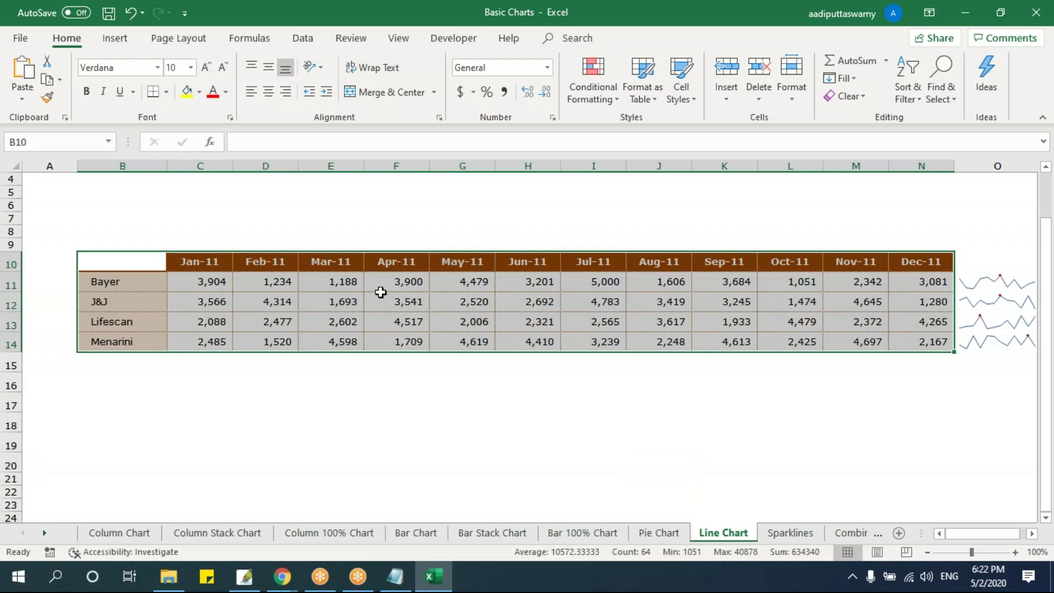
pyautogui.click(115, 38)
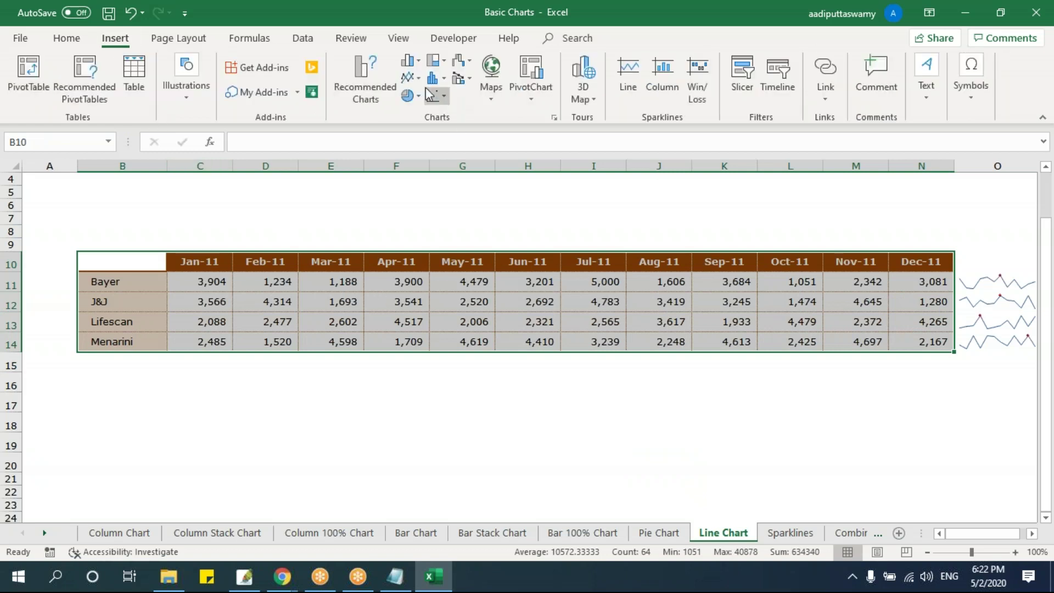
pyautogui.click(417, 77)
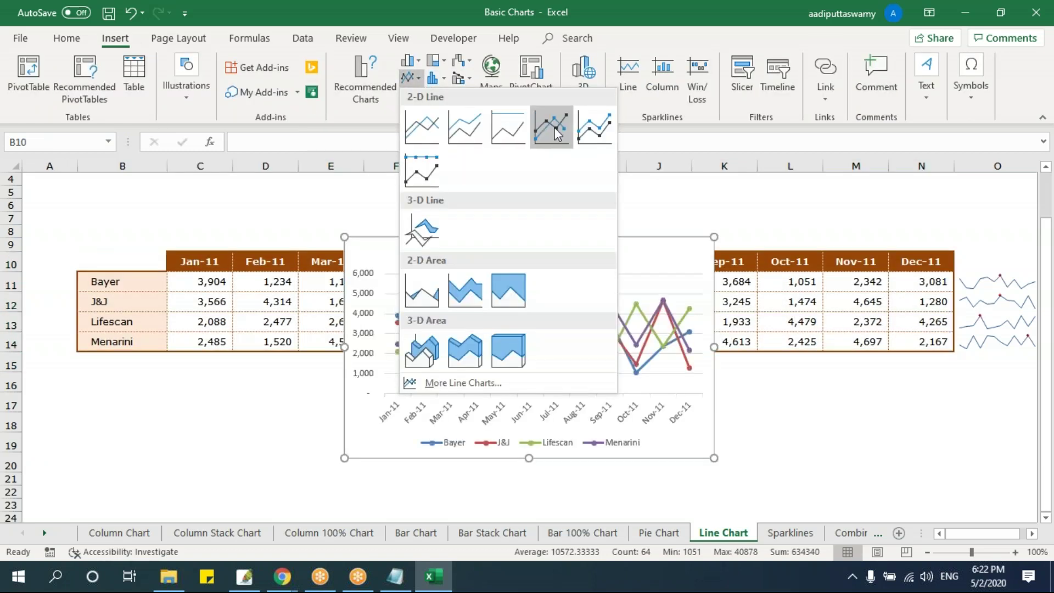
pyautogui.click(557, 132)
pyautogui.moveTo(435, 240); pyautogui.dragTo(136, 250)
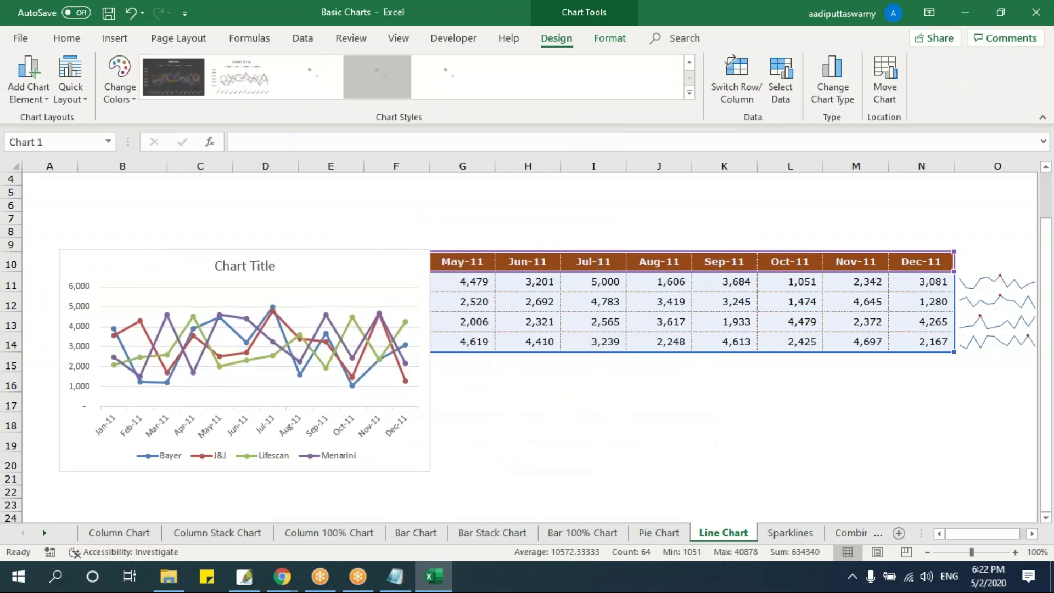
pyautogui.moveTo(429, 471); pyautogui.dragTo(946, 472)
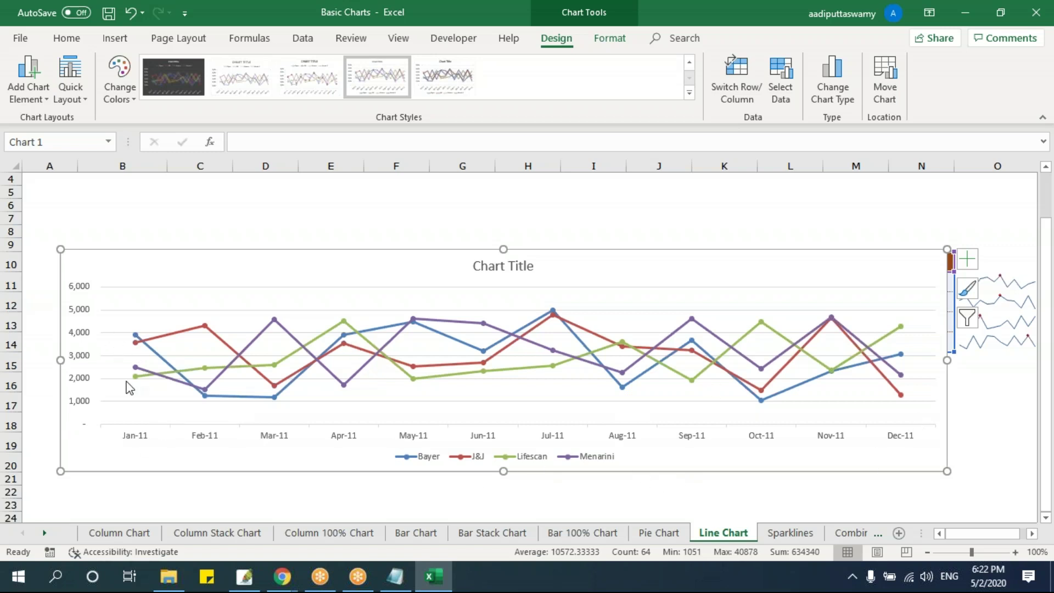
pyautogui.moveTo(141, 254); pyautogui.dragTo(919, 344)
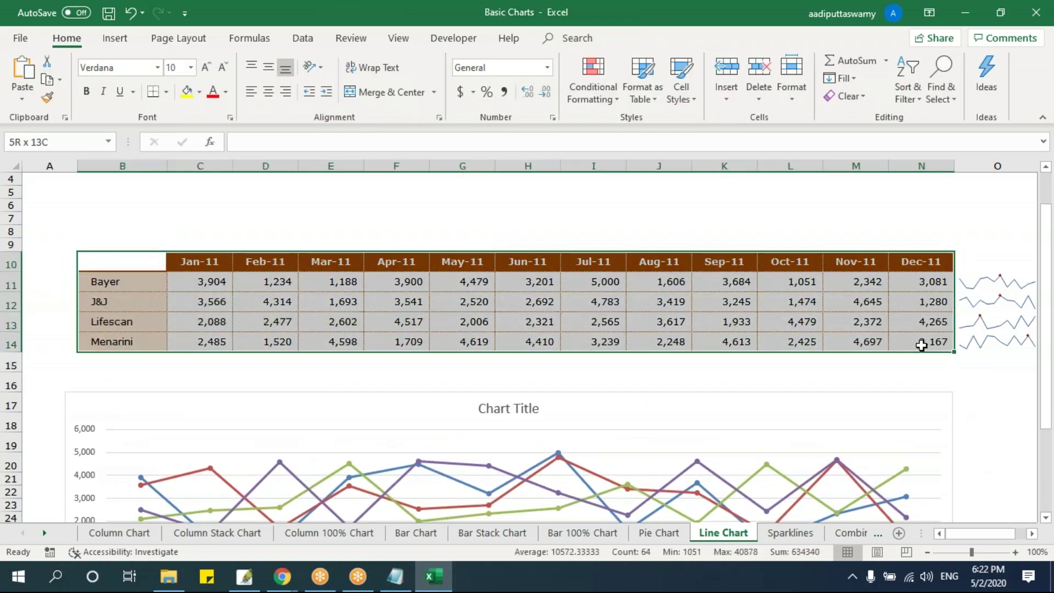
# Step: Insert a clustered column chart of B10:N14, placed top left and widened to column N
pyautogui.click(115, 38)
pyautogui.click(419, 60)
pyautogui.click(422, 101)
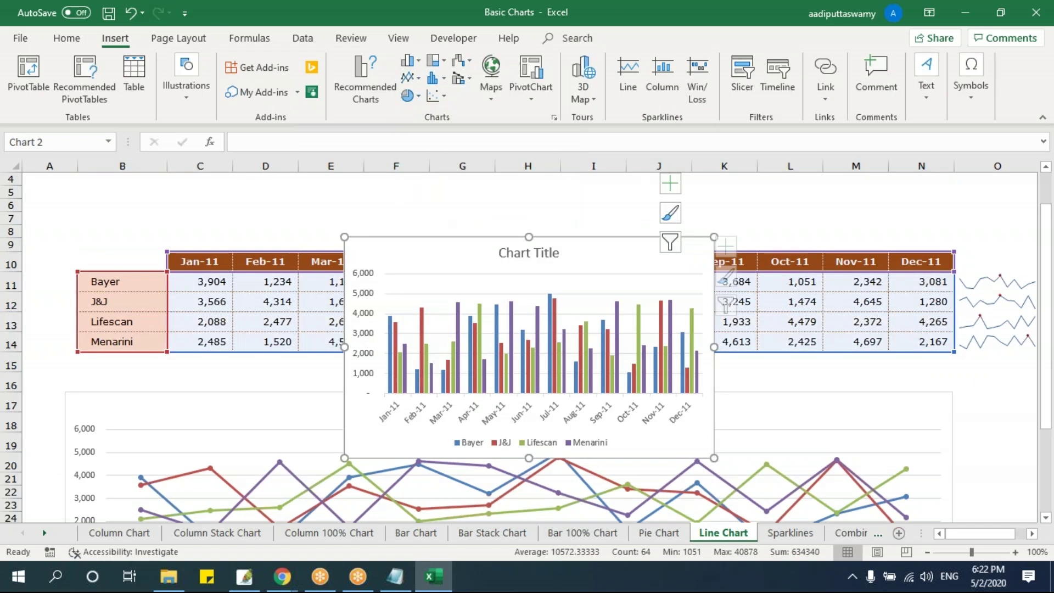
pyautogui.moveTo(401, 234); pyautogui.dragTo(100, 184)
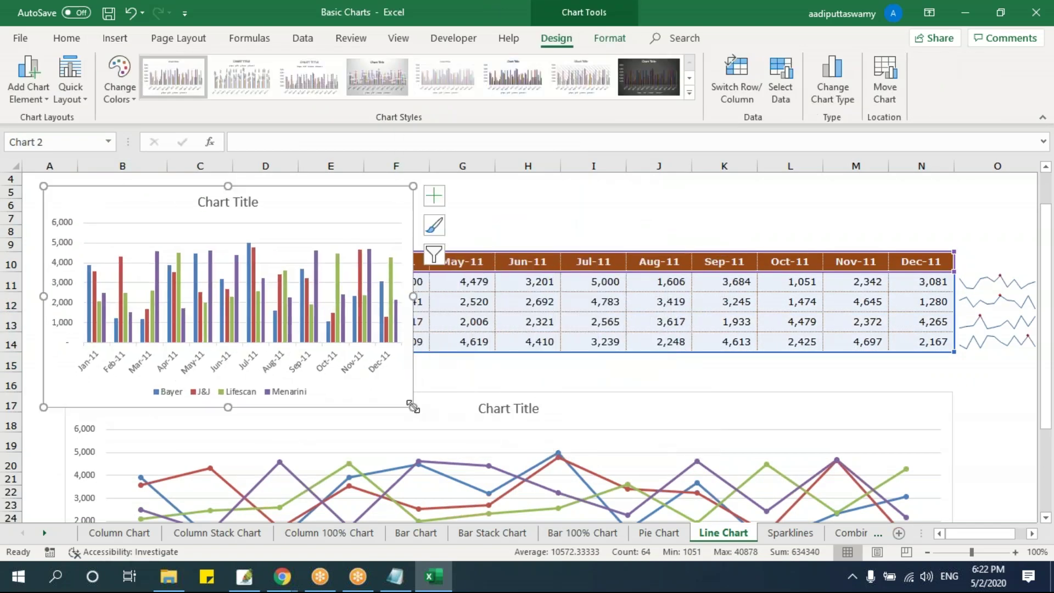
pyautogui.moveTo(901, 371); pyautogui.dragTo(961, 381)
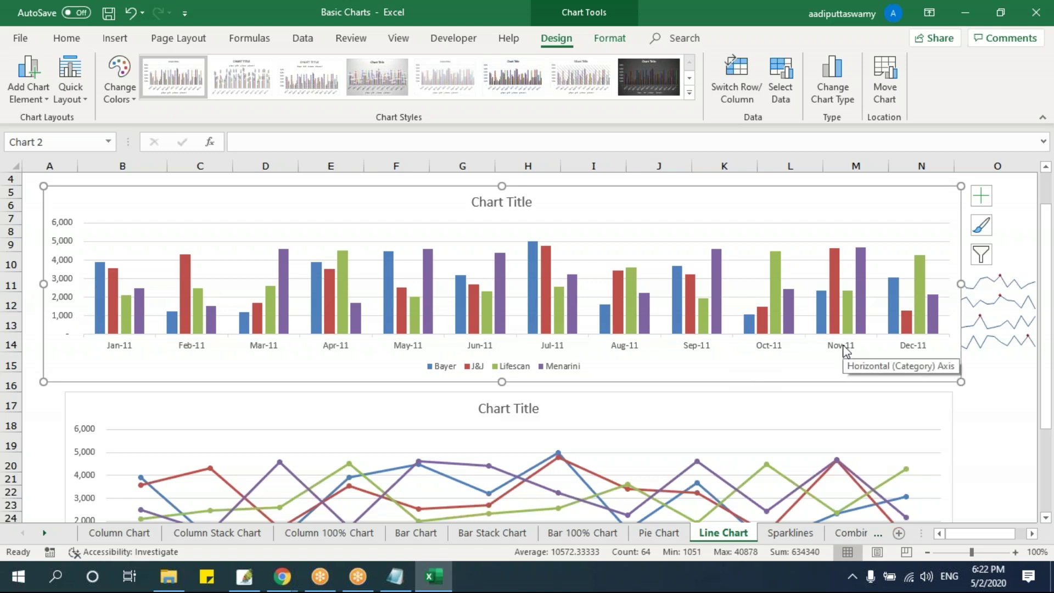
pyautogui.scroll(-4, 565, 371)
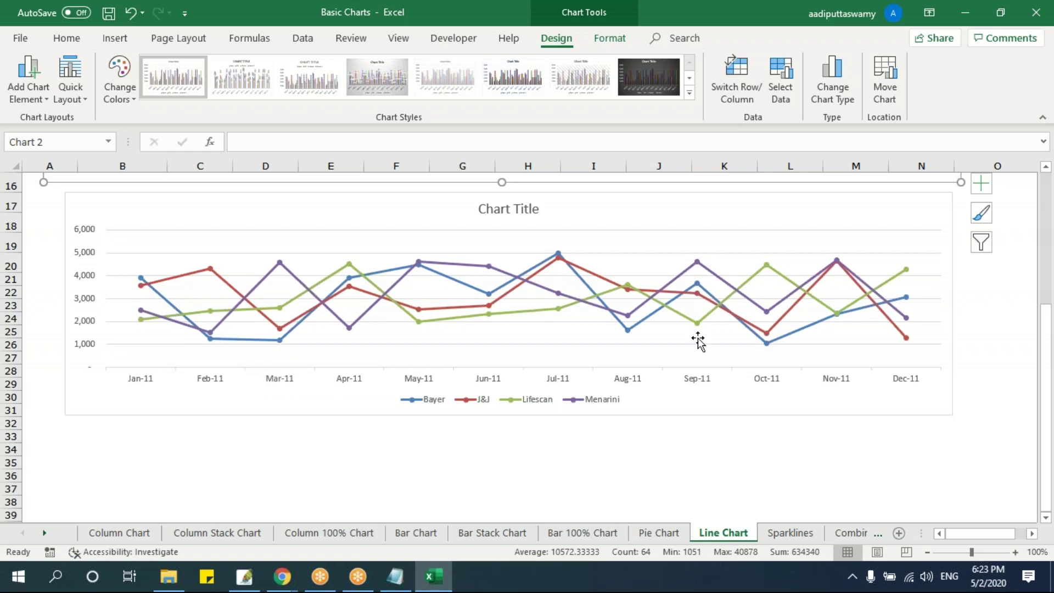
pyautogui.moveTo(898, 306)
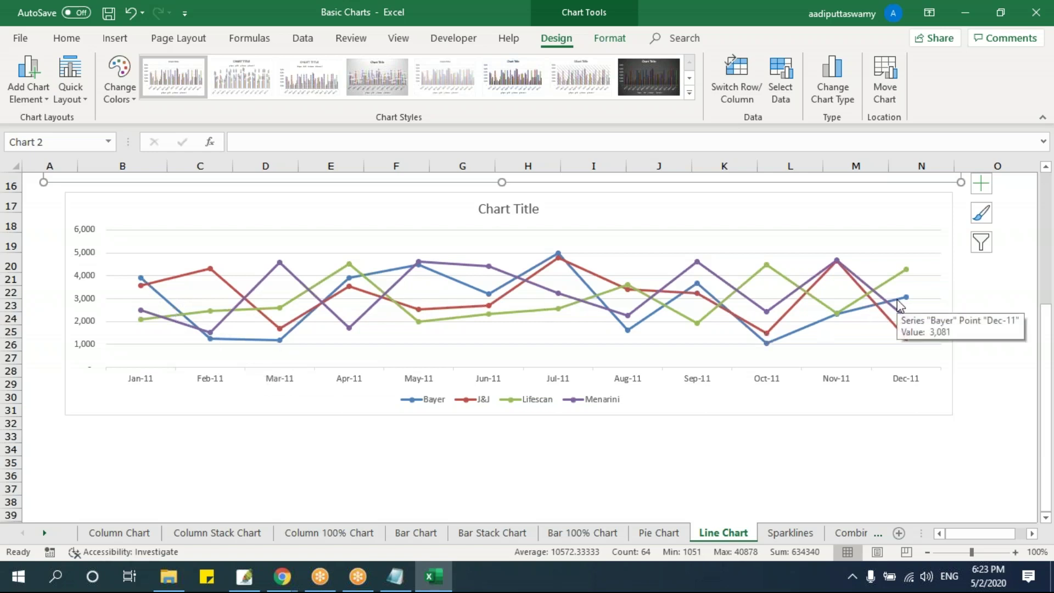
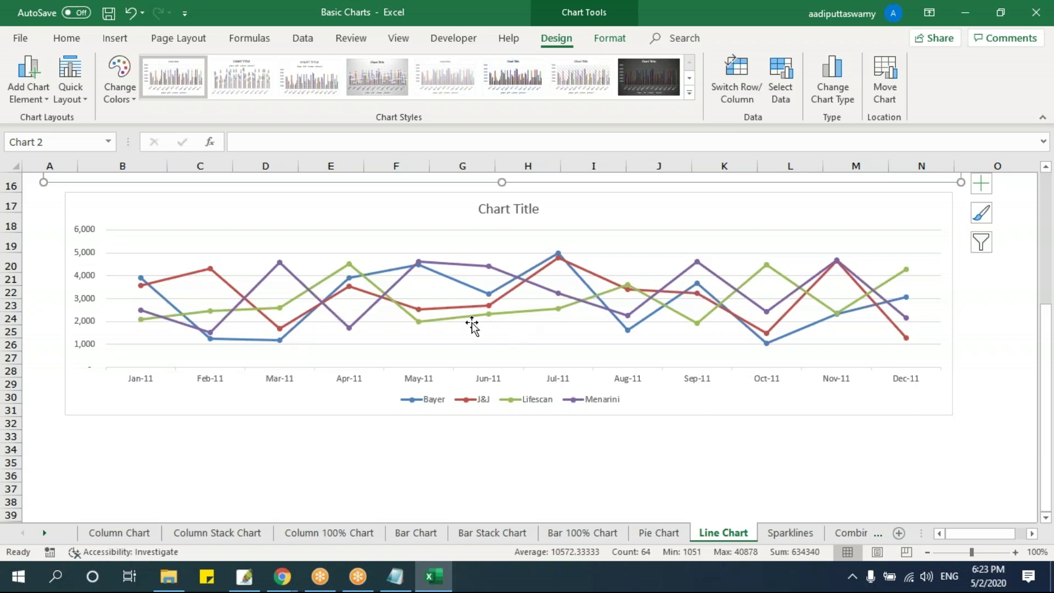
# Step: Select the Bayer, J&J, Lifescan and Menarini line chart on the Line Chart sheet
pyautogui.click(376, 201)
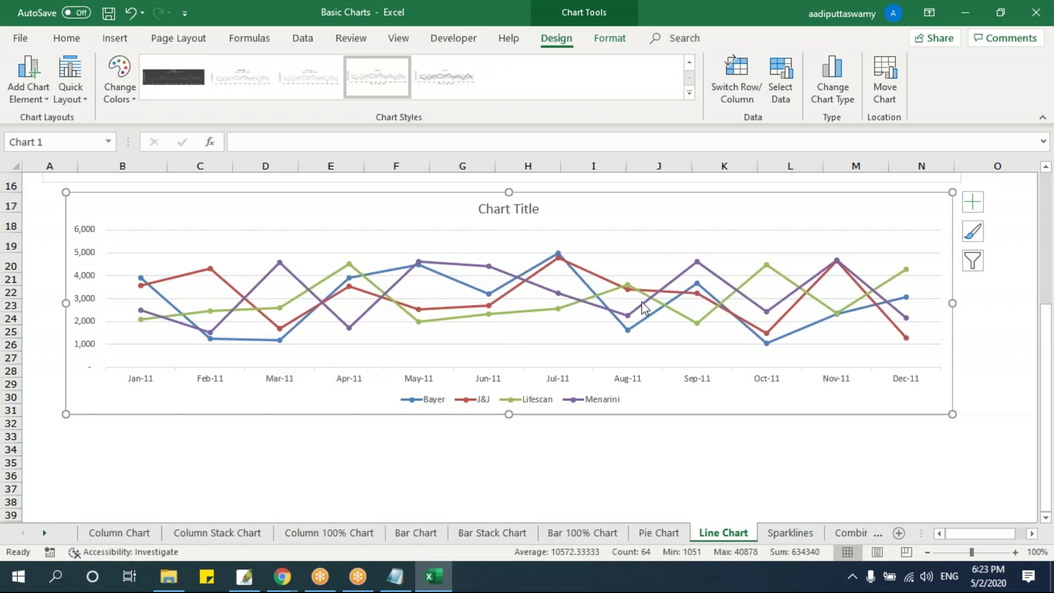
pyautogui.moveTo(647, 308)
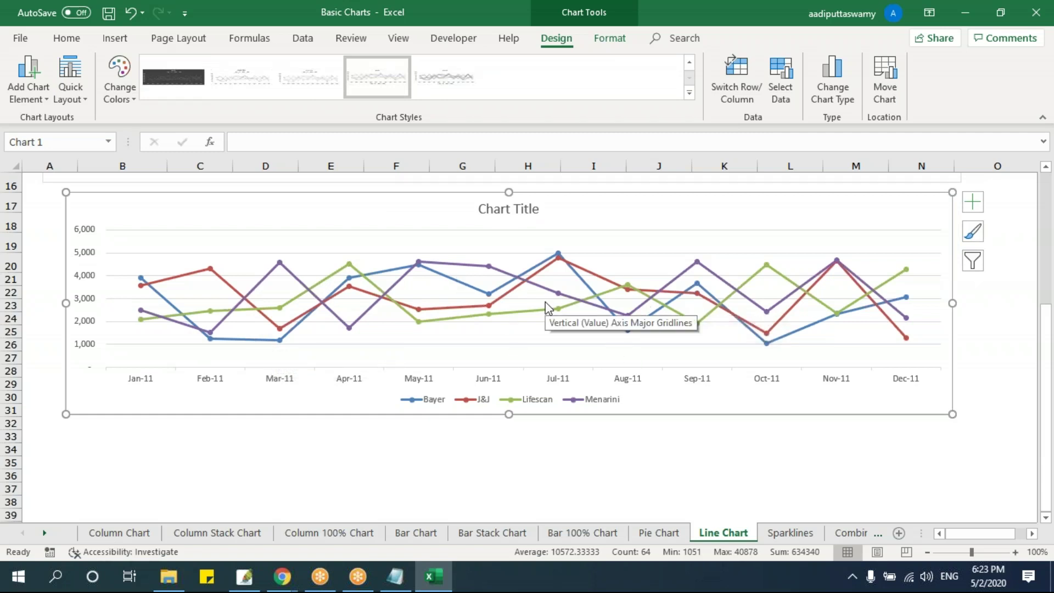
# Step: Switch to the Sparklines sheet and scroll to the empty column O beside the table
pyautogui.click(791, 533)
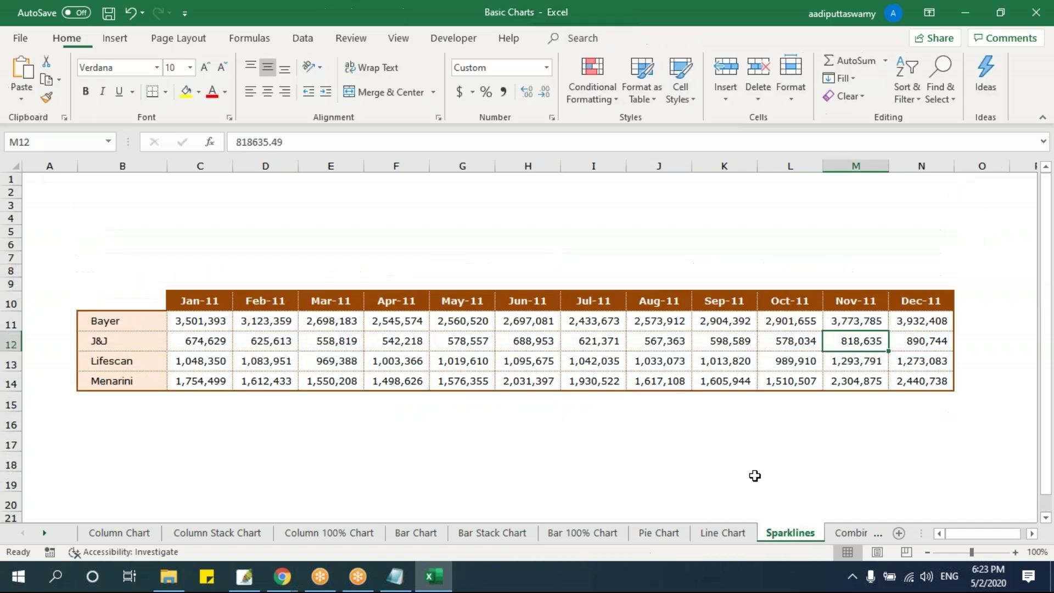
pyautogui.click(630, 438)
pyautogui.click(184, 345)
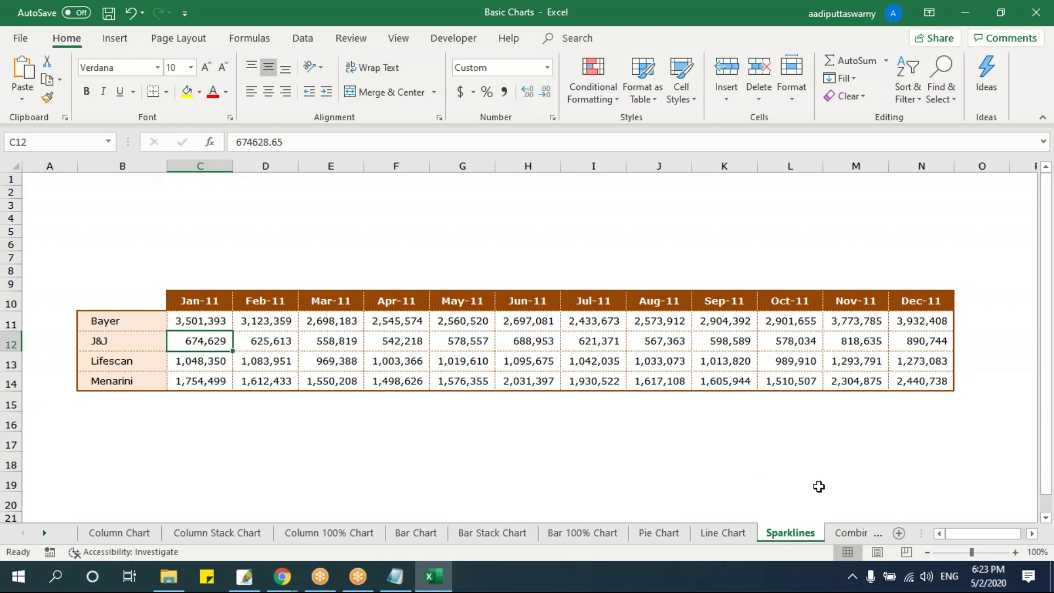
pyautogui.click(1033, 533)
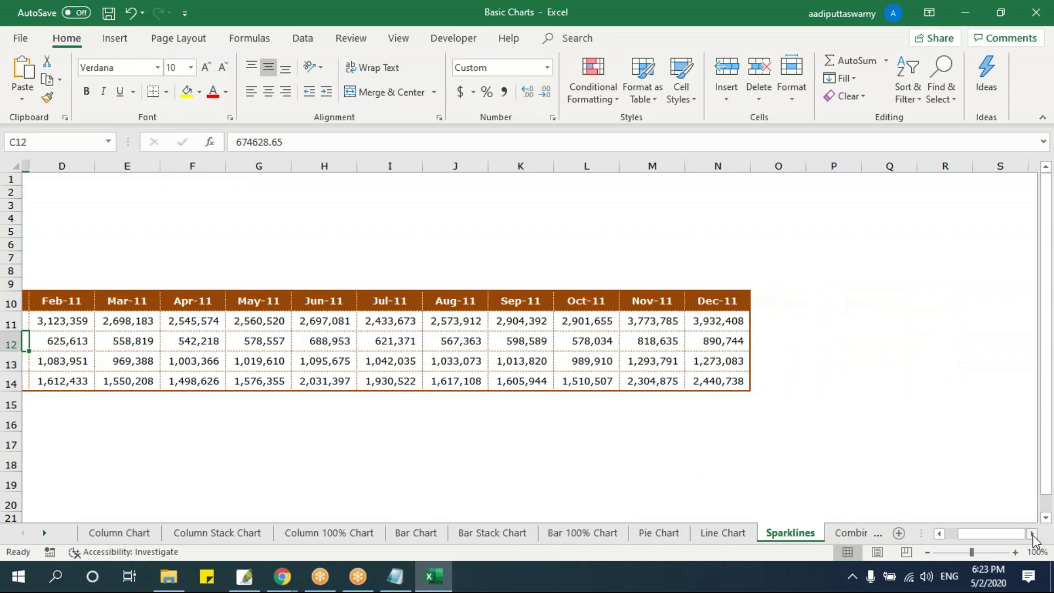
pyautogui.click(758, 328)
pyautogui.click(756, 342)
pyautogui.click(758, 362)
pyautogui.click(759, 383)
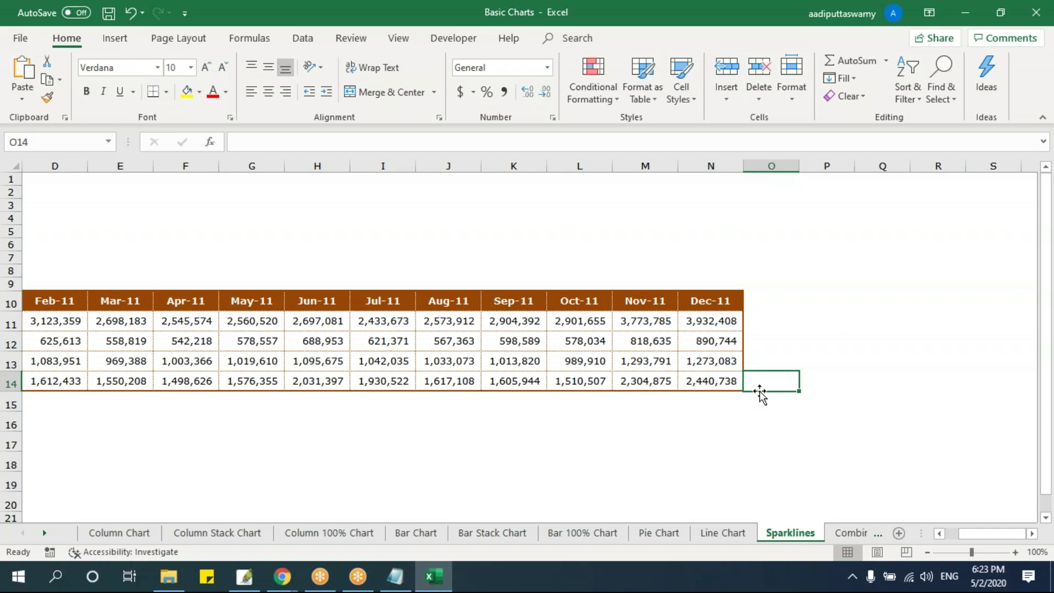
pyautogui.moveTo(988, 534); pyautogui.dragTo(975, 534)
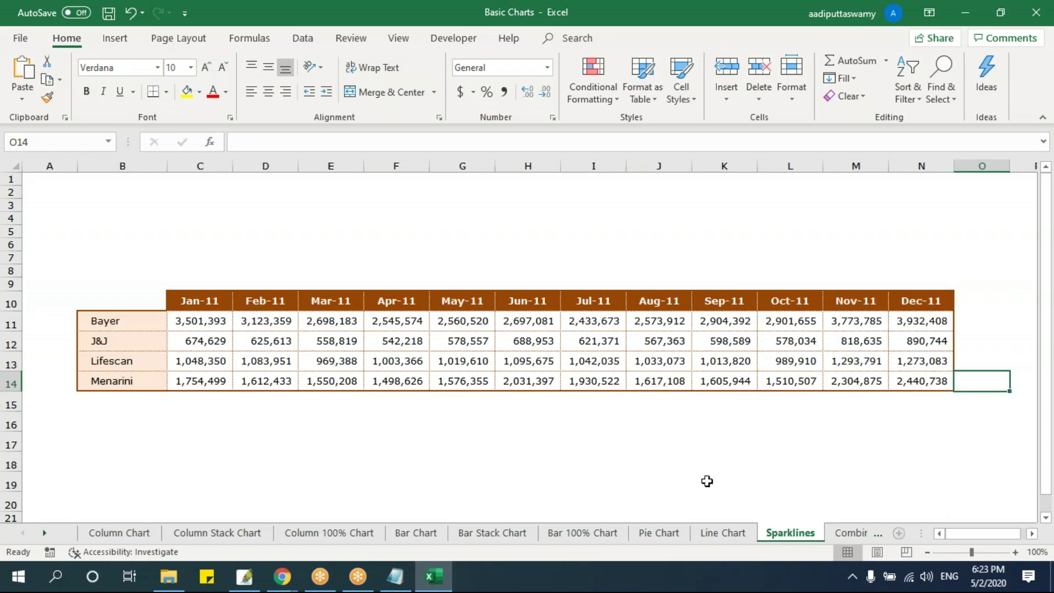
# Step: Select the monthly sales values C11:N14 as the sparkline data
pyautogui.click(195, 321)
pyautogui.keyDown('shift'); pyautogui.click(931, 377); pyautogui.keyUp('shift')
pyautogui.moveTo(148, 294); pyautogui.dragTo(889, 400)
pyautogui.moveTo(208, 323); pyautogui.dragTo(912, 385)
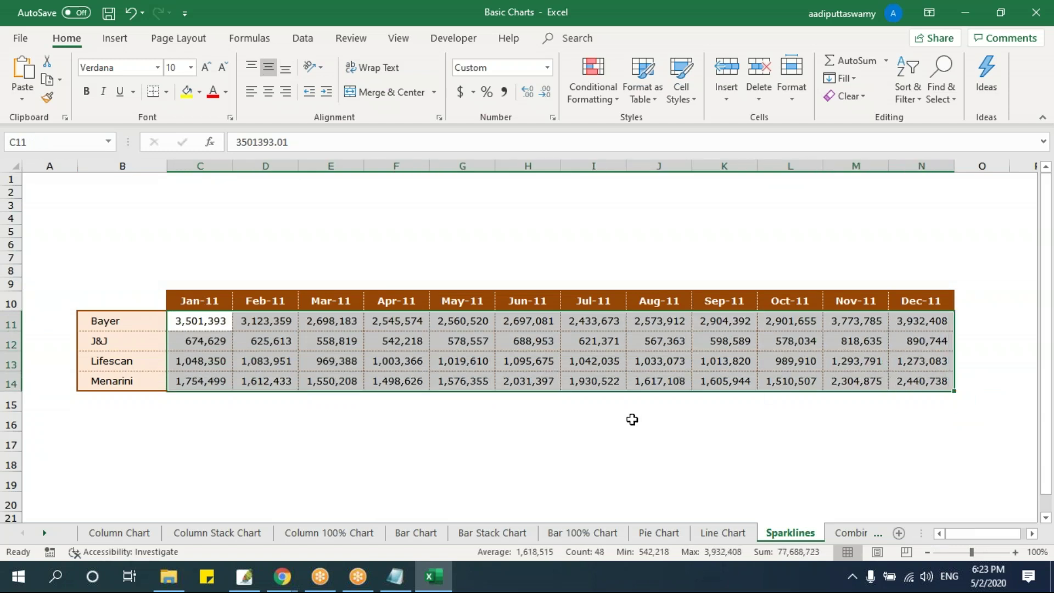
pyautogui.click(123, 44)
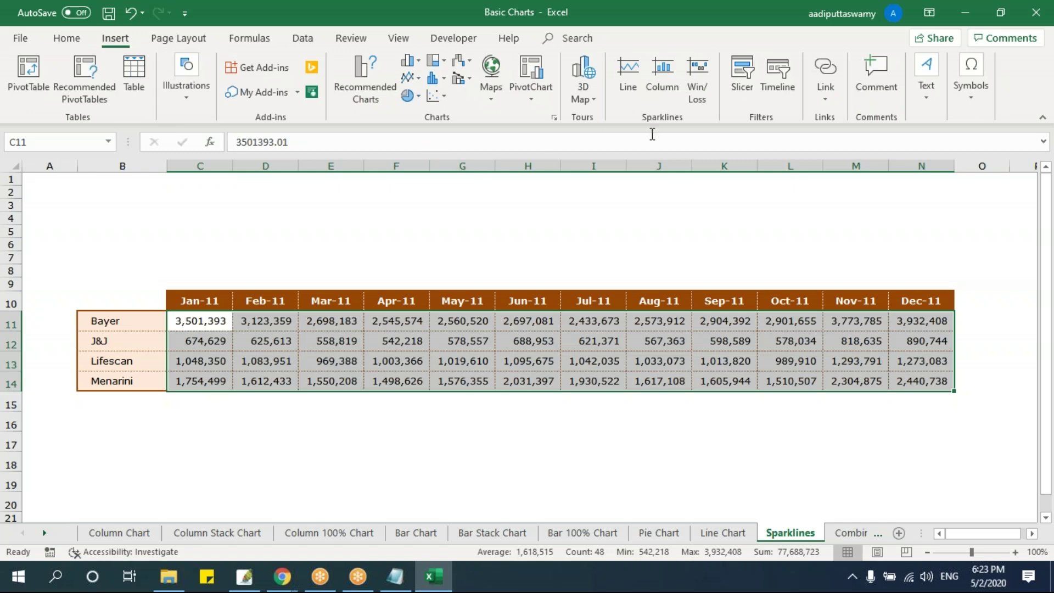
# Step: Create line sparklines from the selected data with location range O11:O14
pyautogui.click(626, 83)
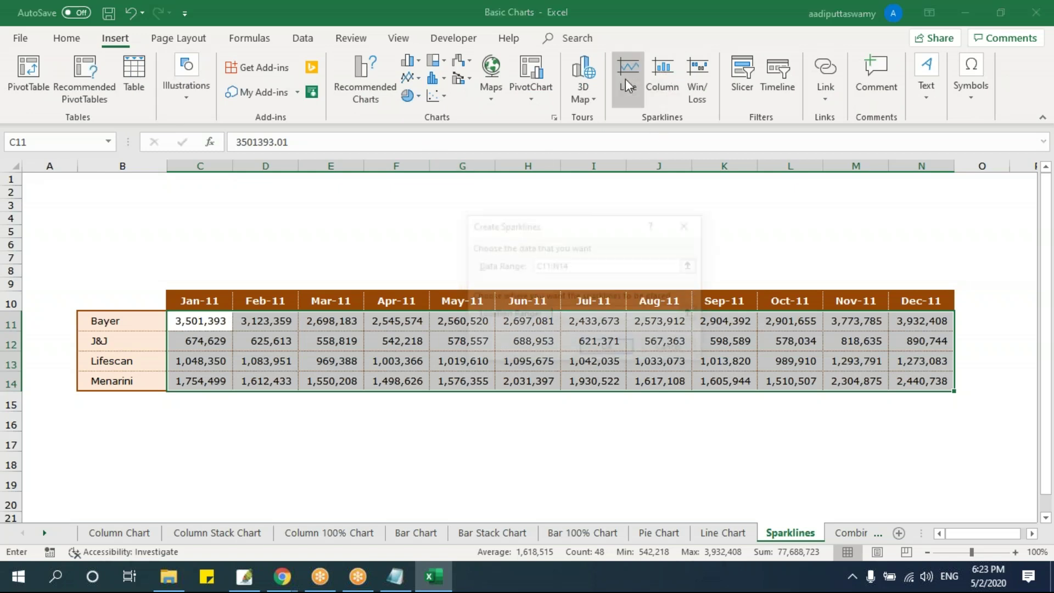
pyautogui.click(692, 314)
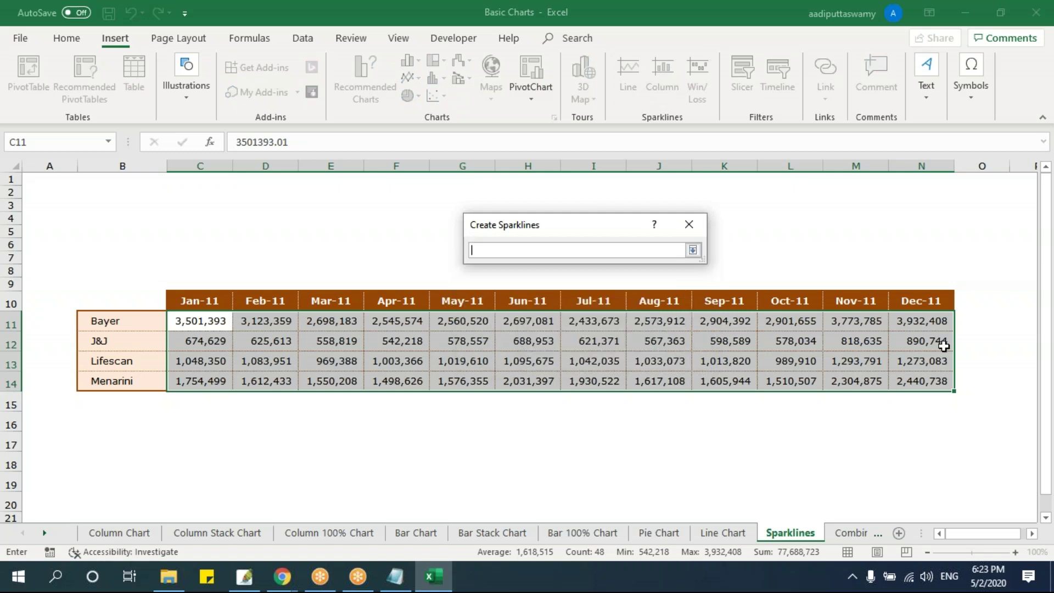
pyautogui.moveTo(974, 314); pyautogui.dragTo(977, 383)
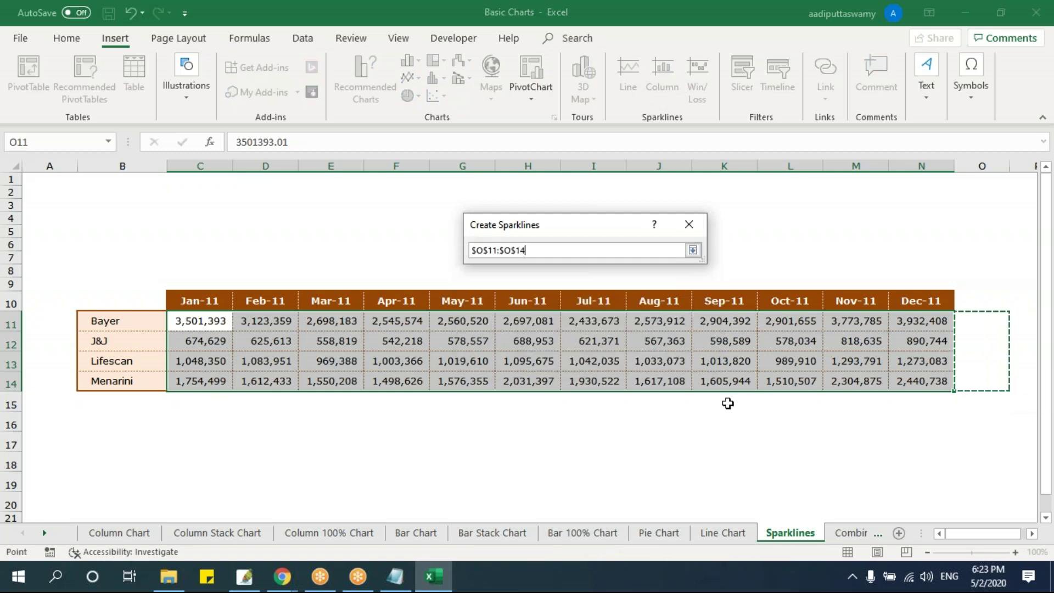
pyautogui.click(693, 251)
pyautogui.click(622, 352)
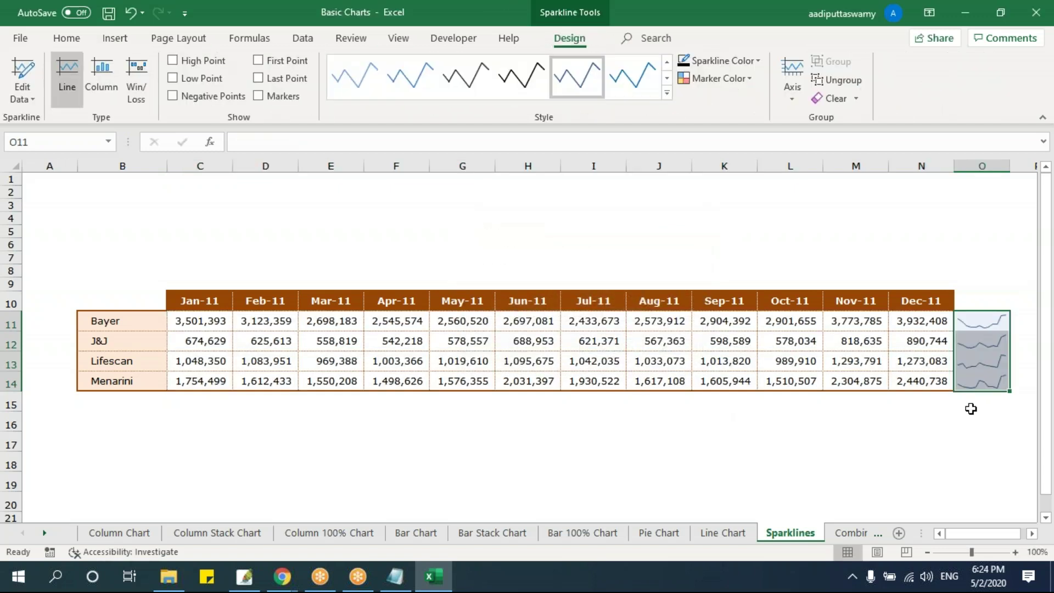
# Step: Compare the new O11:O14 sparklines against the chart on the Line Chart sheet
pyautogui.click(1033, 535)
pyautogui.click(873, 400)
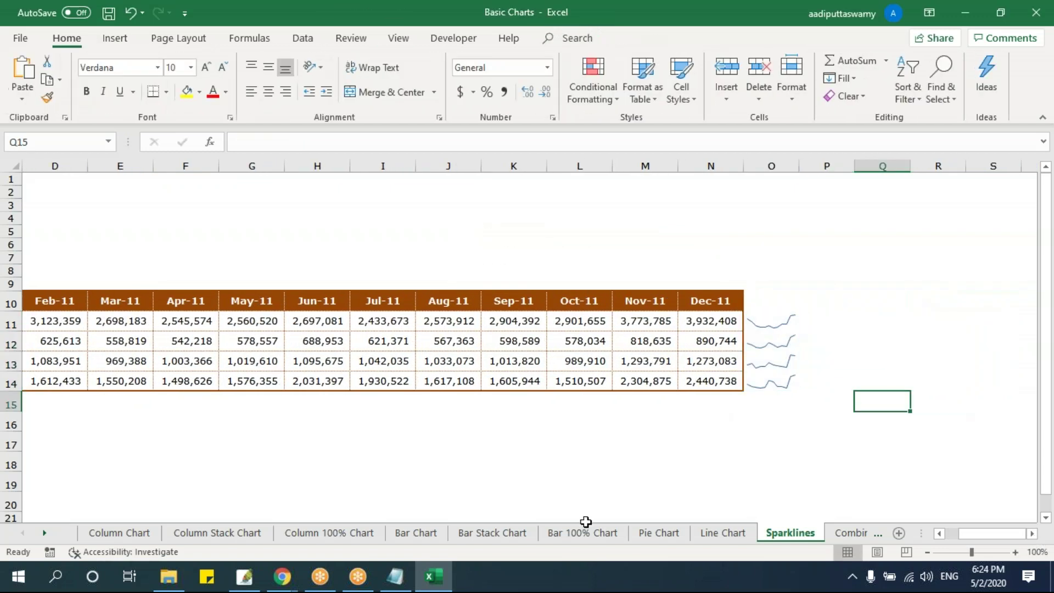
pyautogui.click(724, 534)
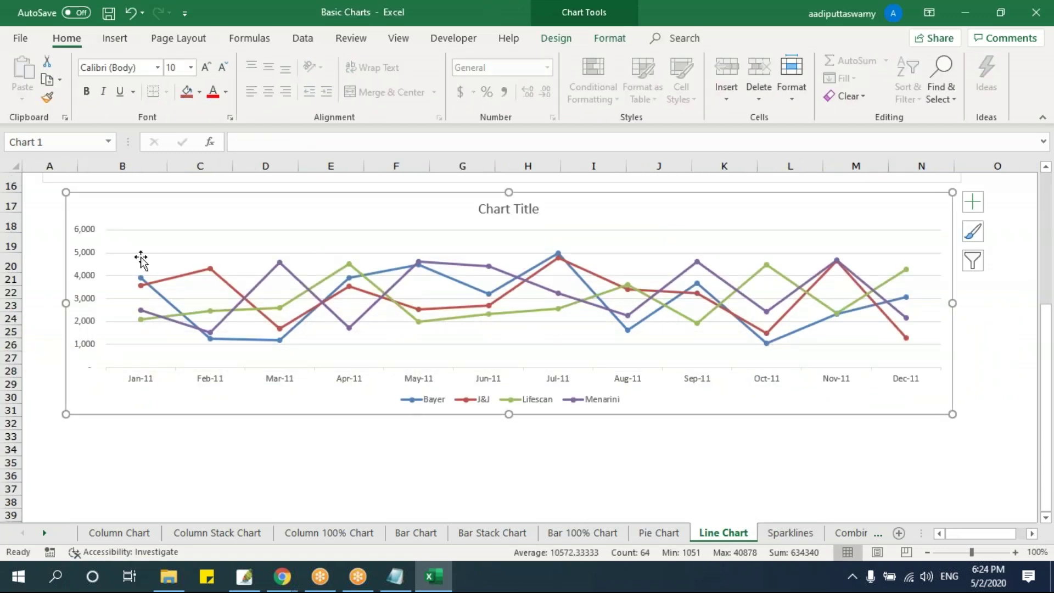
pyautogui.click(790, 534)
pyautogui.moveTo(764, 319); pyautogui.dragTo(772, 385)
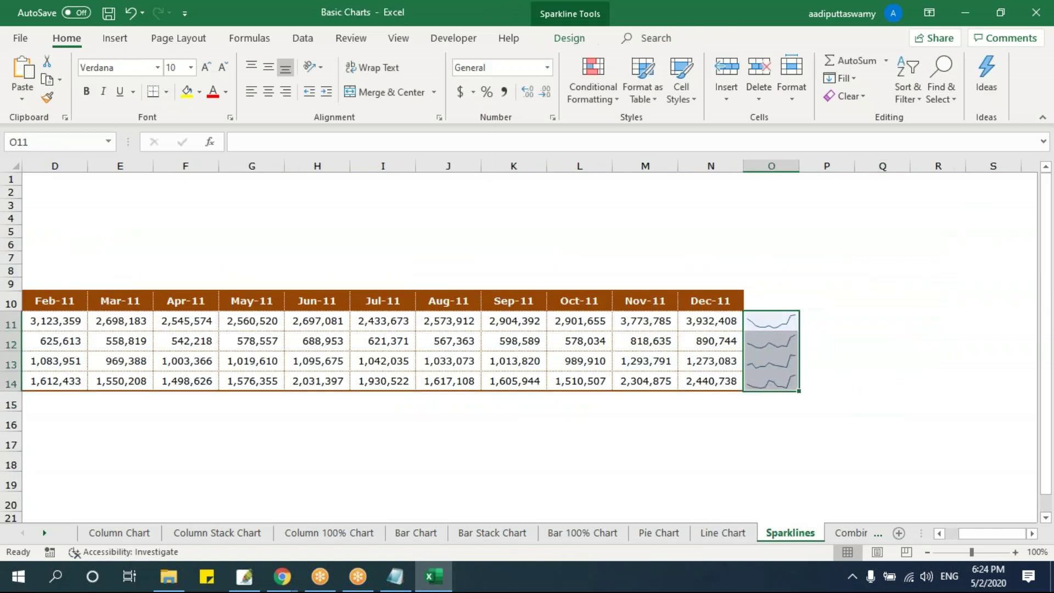
pyautogui.click(723, 534)
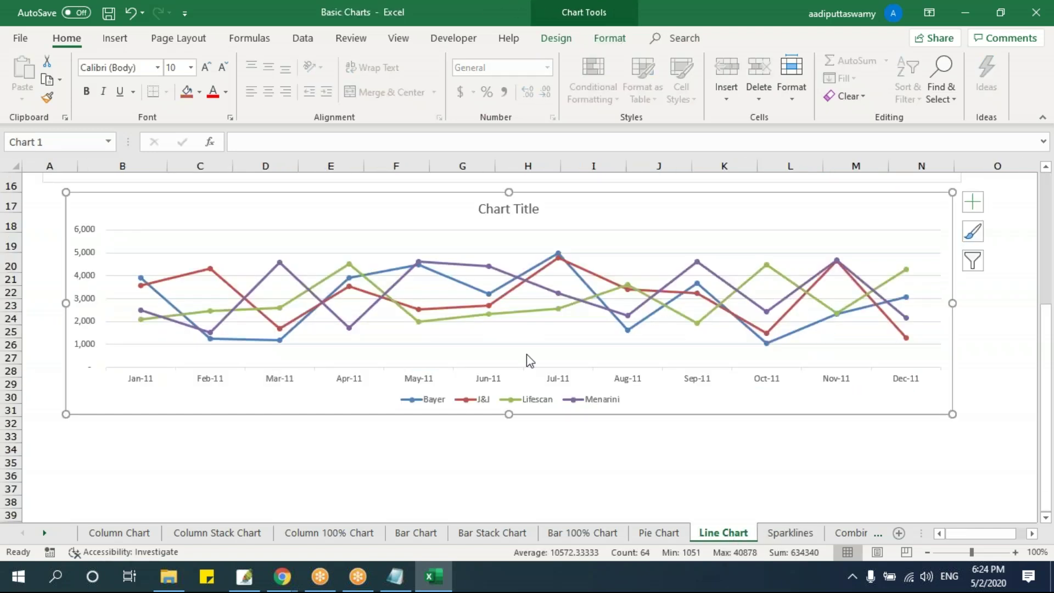
pyautogui.click(790, 534)
pyautogui.click(896, 399)
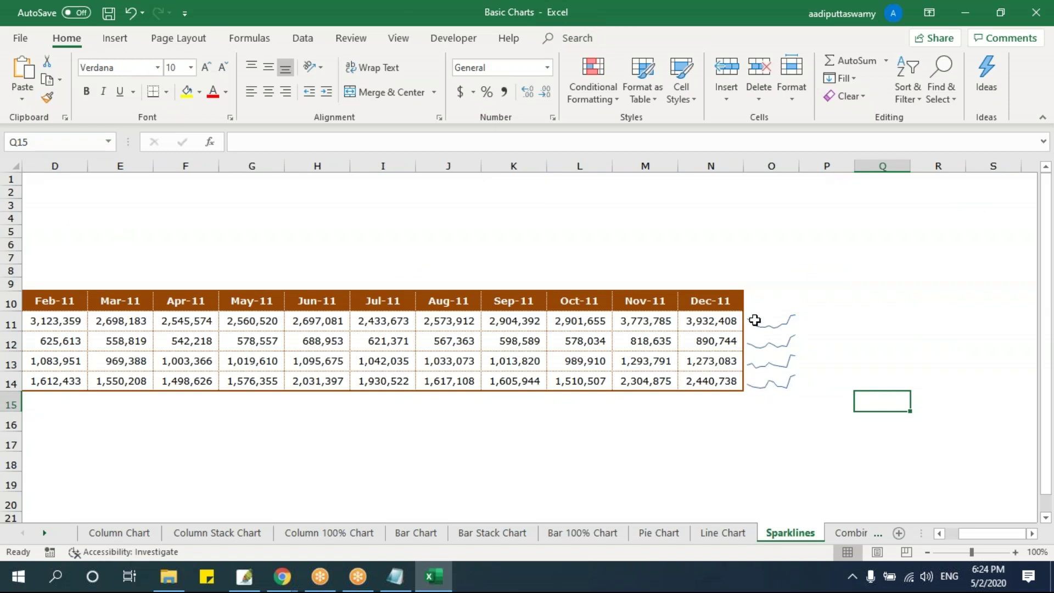
pyautogui.click(724, 532)
pyautogui.click(97, 261)
pyautogui.click(789, 534)
# Step: Widen column O to stretch the sparklines, then settle on a moderate width
pyautogui.click(776, 308)
pyautogui.moveTo(800, 165); pyautogui.dragTo(859, 184)
pyautogui.moveTo(784, 325); pyautogui.dragTo(781, 384)
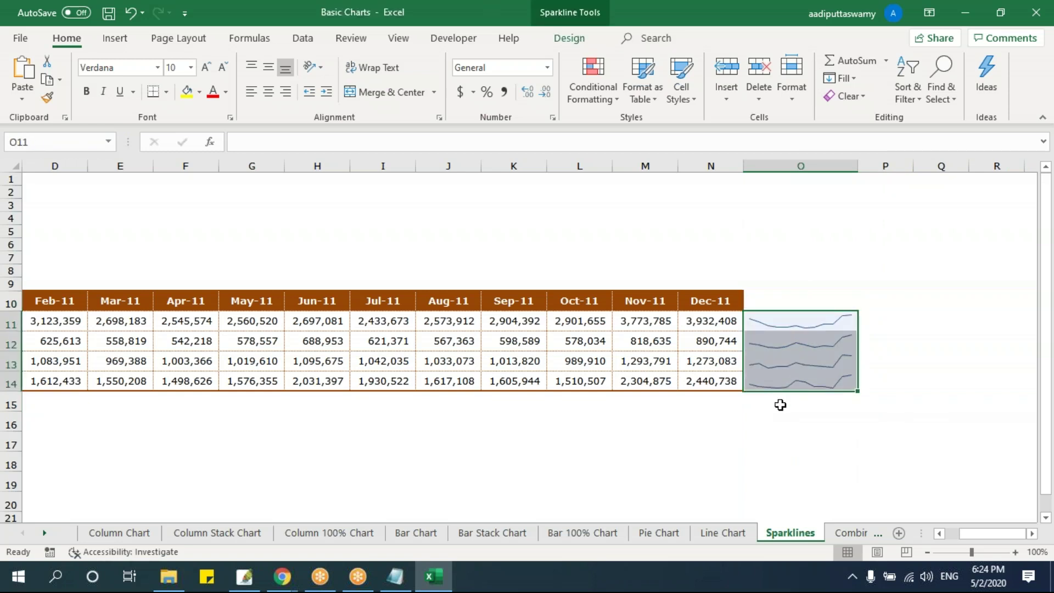
# Step: Untick High Point and Low Point on the O11:O14 sparklines, keeping only Negative Points marked
pyautogui.click(575, 40)
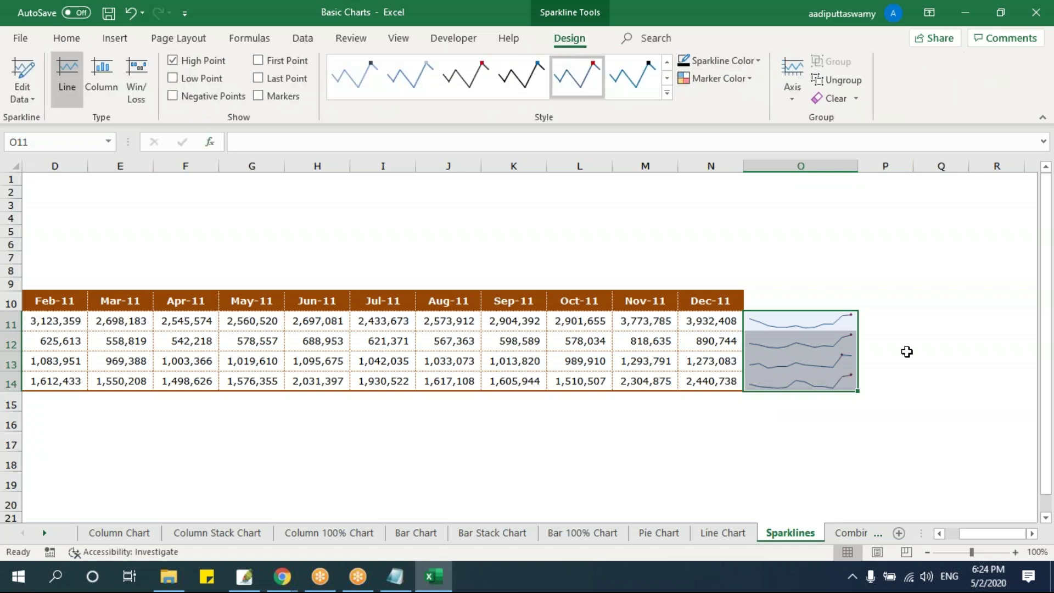
pyautogui.click(909, 328)
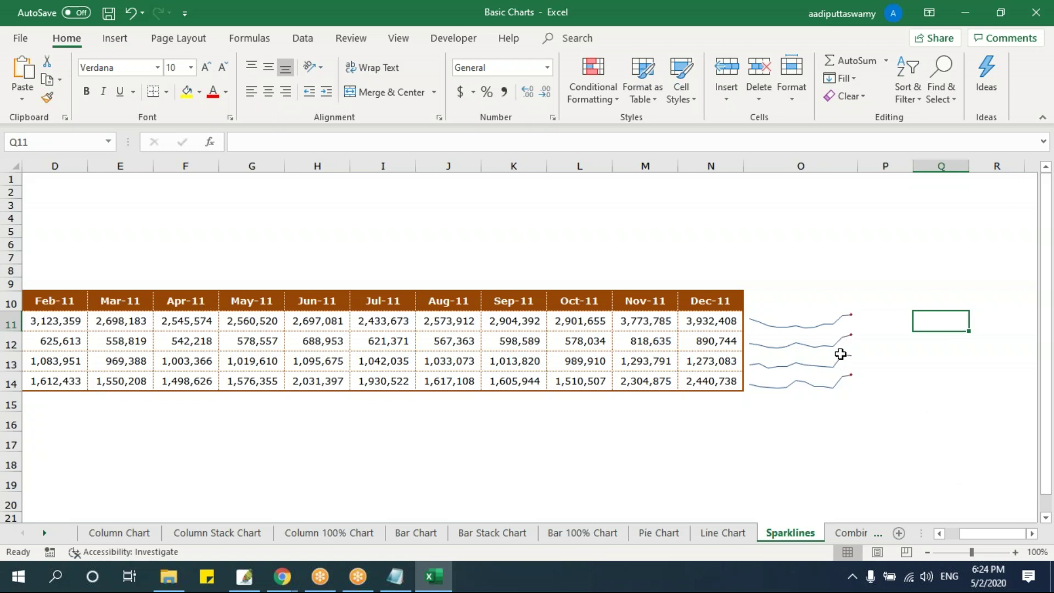
pyautogui.click(808, 364)
pyautogui.click(589, 45)
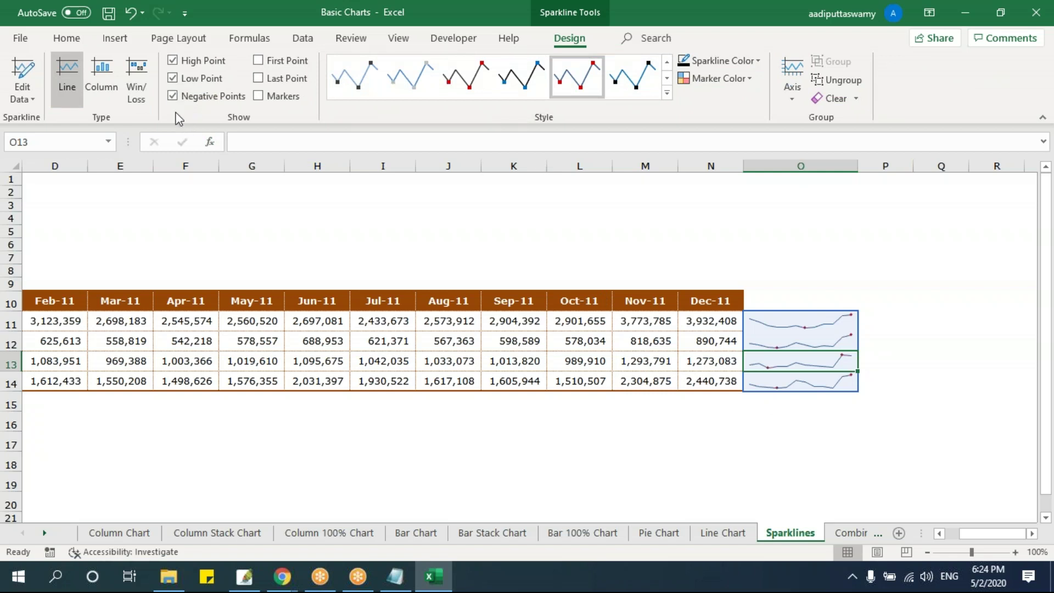
pyautogui.click(172, 78)
pyautogui.click(172, 60)
pyautogui.click(810, 434)
pyautogui.click(800, 325)
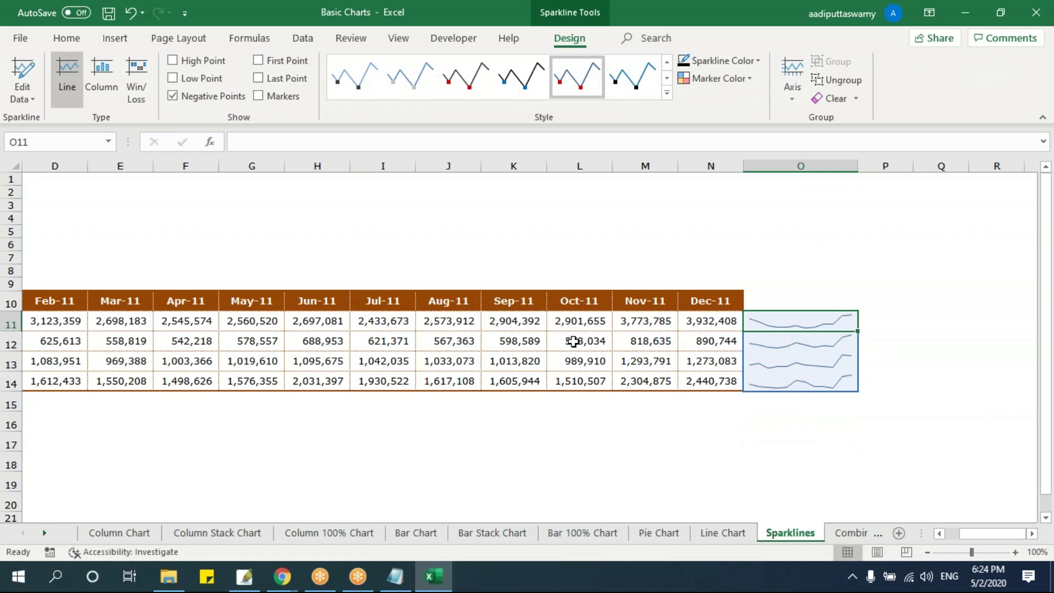
# Step: Make J&J's Jun-11 value in H12 negative by adding a minus sign
pyautogui.click(347, 345)
pyautogui.doubleClick(333, 341)
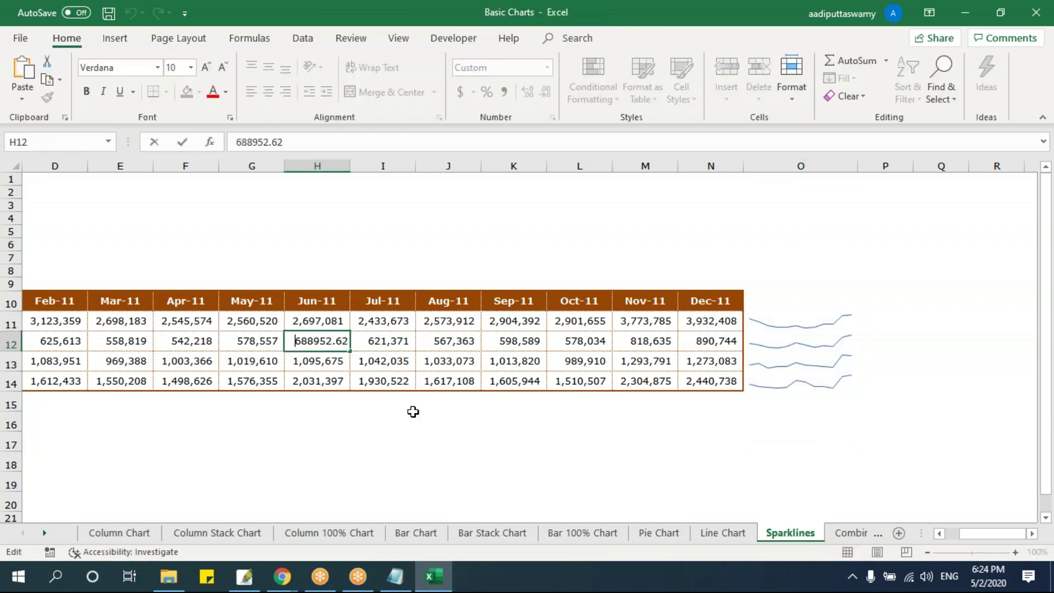
pyautogui.press('Home')
pyautogui.write('-')
pyautogui.press('Return')
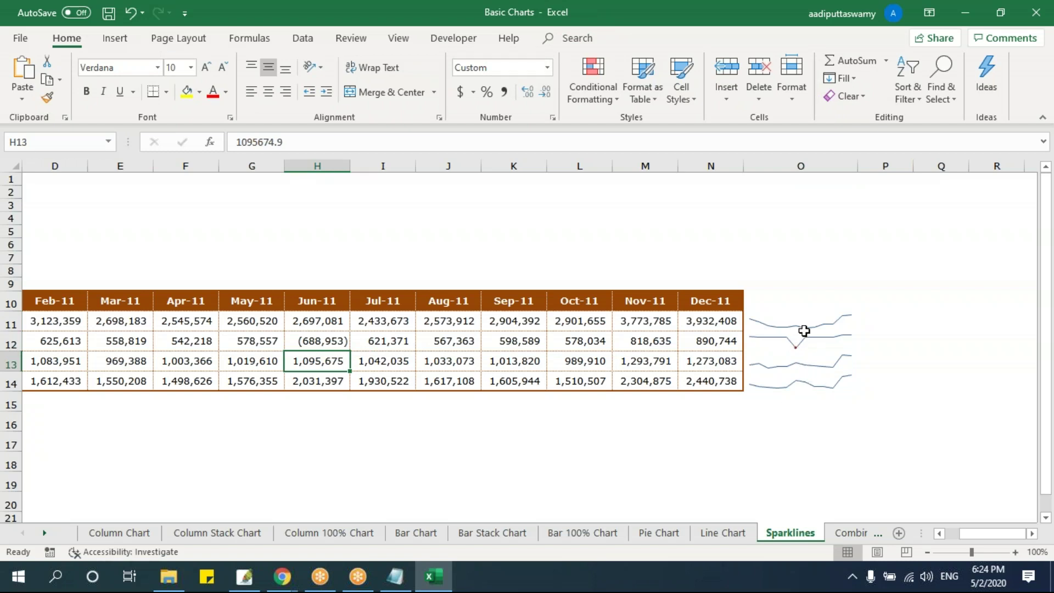
# Step: Select the O11:O14 sparklines and start, then cancel, a new column sparkline
pyautogui.moveTo(795, 323); pyautogui.dragTo(793, 383)
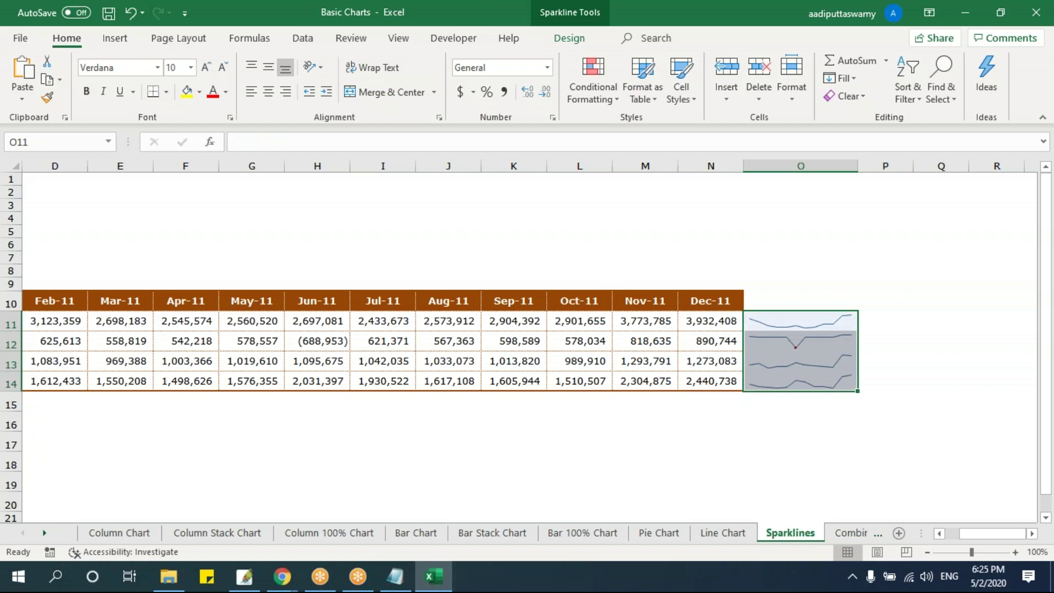
pyautogui.click(114, 38)
pyautogui.click(677, 91)
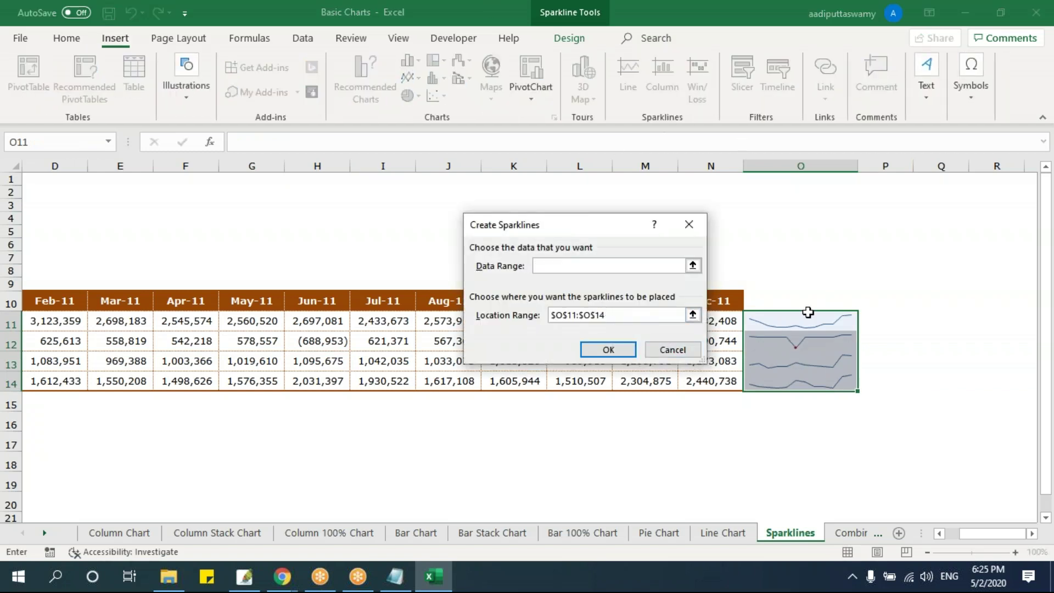
pyautogui.press('Escape')
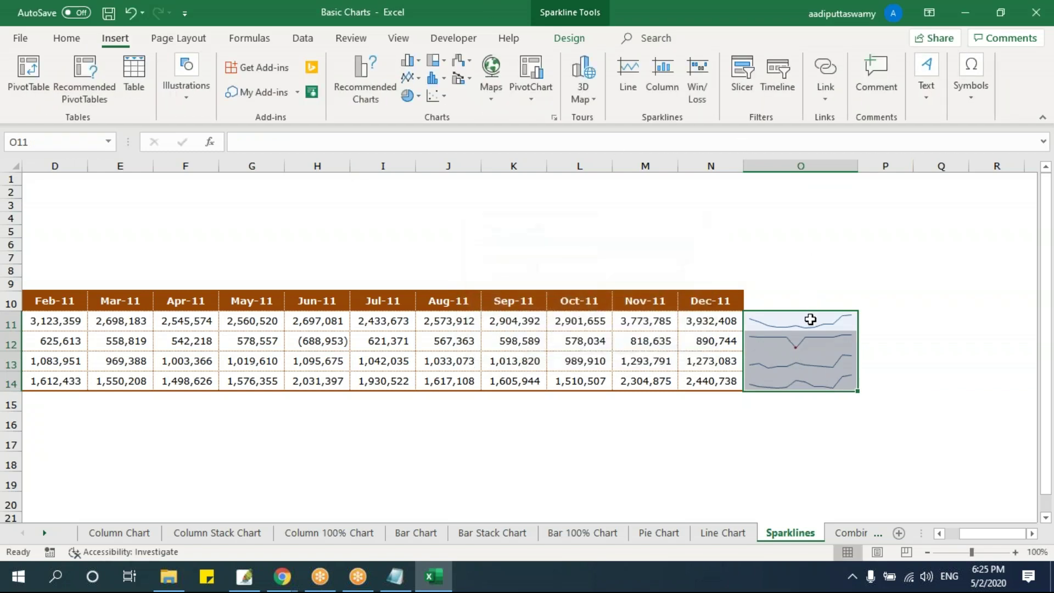
# Step: Change the O11:O14 sparklines to Column type, widen column O, then move the Line Chart sheet's chart down
pyautogui.click(571, 39)
pyautogui.click(100, 73)
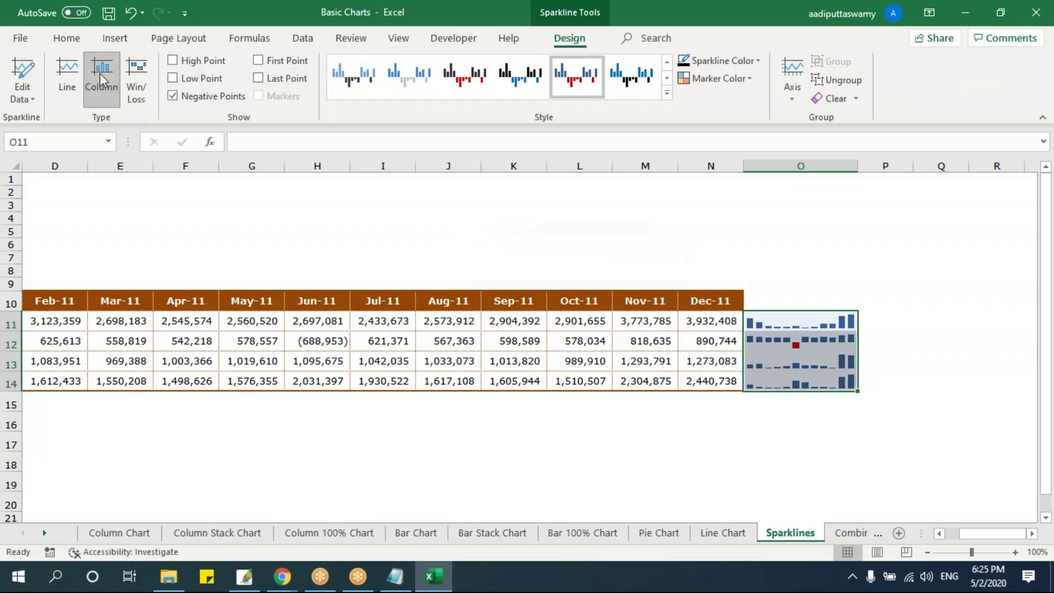
pyautogui.moveTo(857, 166); pyautogui.dragTo(867, 166)
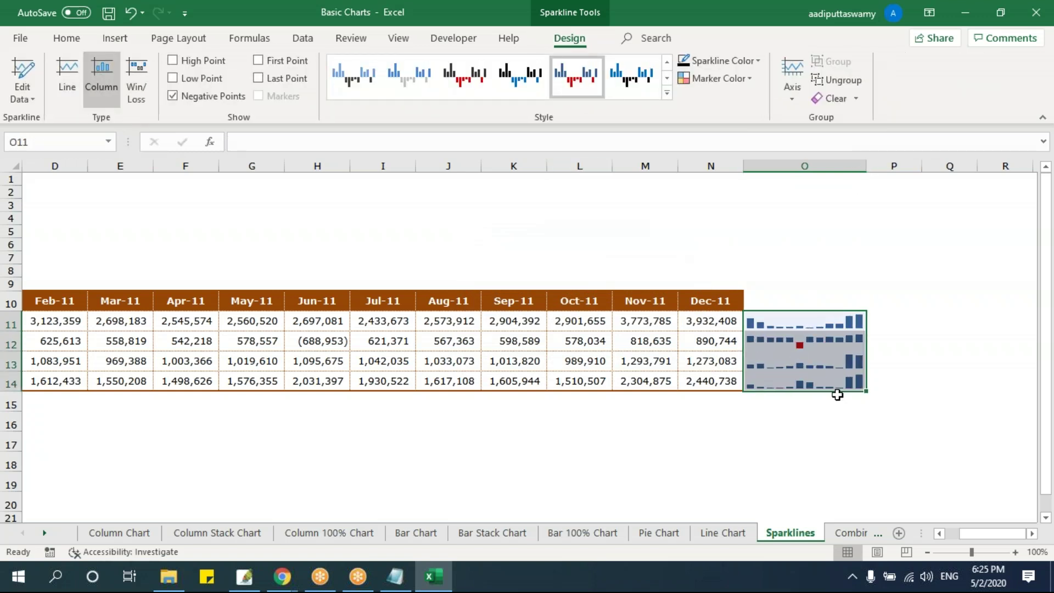
pyautogui.click(782, 449)
pyautogui.moveTo(776, 327); pyautogui.dragTo(785, 382)
pyautogui.click(820, 325)
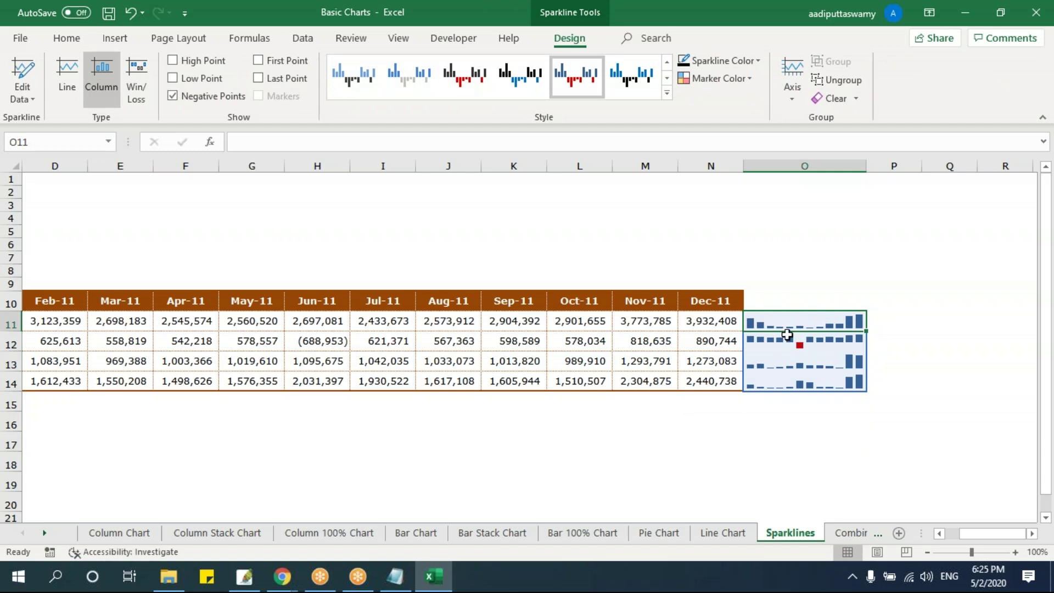
pyautogui.click(723, 532)
pyautogui.moveTo(282, 198); pyautogui.dragTo(270, 217)
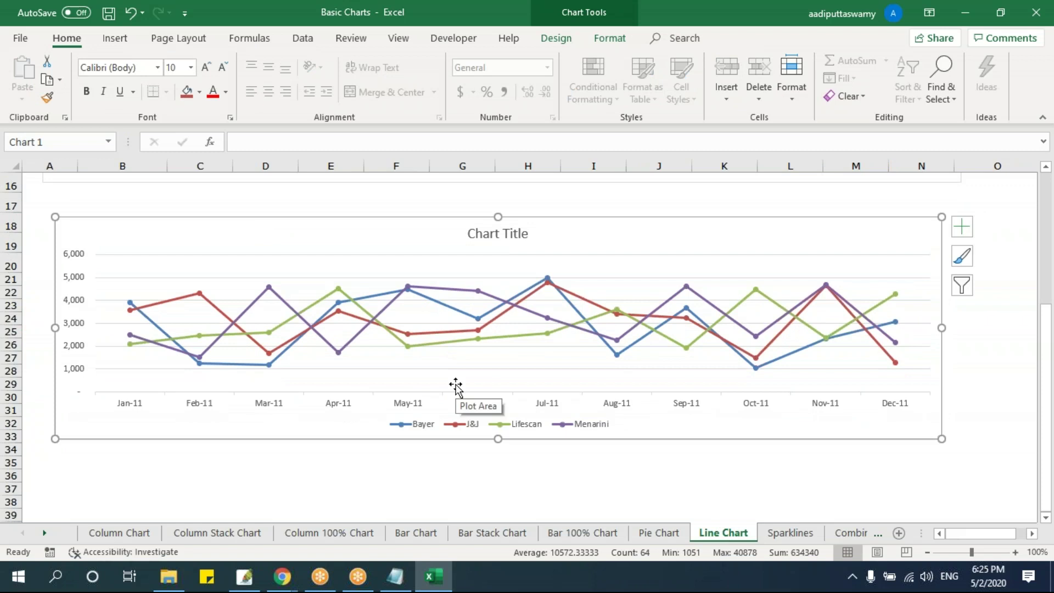
# Step: On the Combined Chart sheet, widen the combo chart and move it off to the right
pyautogui.click(852, 532)
pyautogui.click(885, 362)
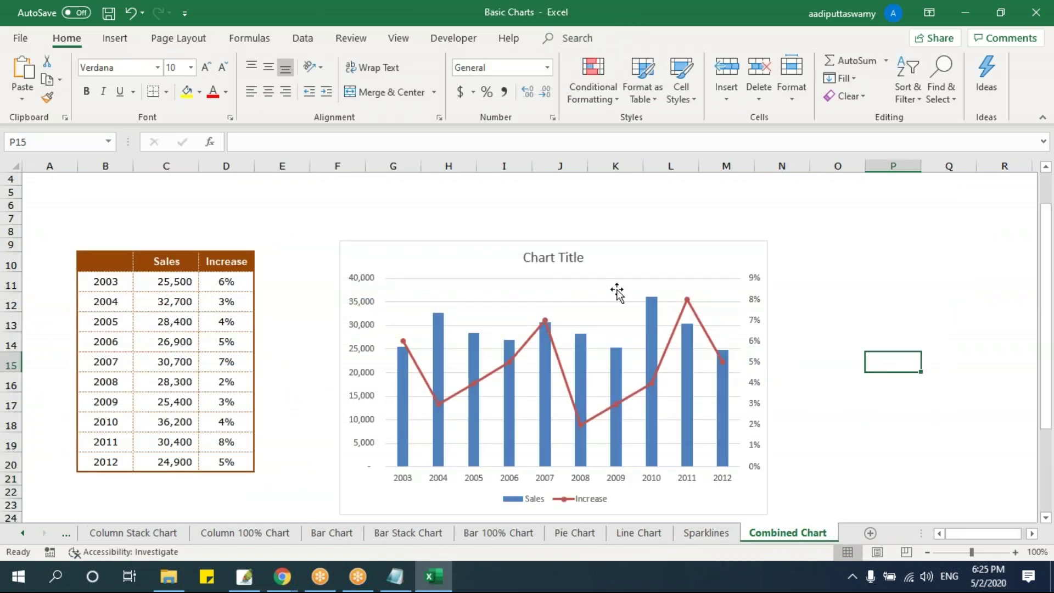
pyautogui.moveTo(468, 250); pyautogui.dragTo(418, 219)
pyautogui.moveTo(717, 483); pyautogui.dragTo(838, 481)
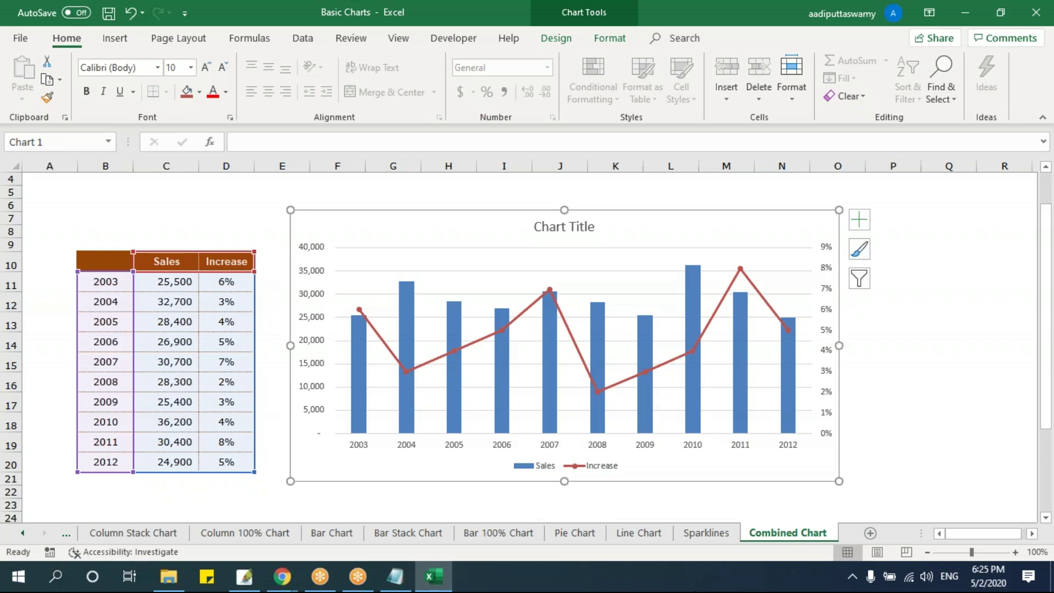
pyautogui.moveTo(335, 225); pyautogui.dragTo(767, 223)
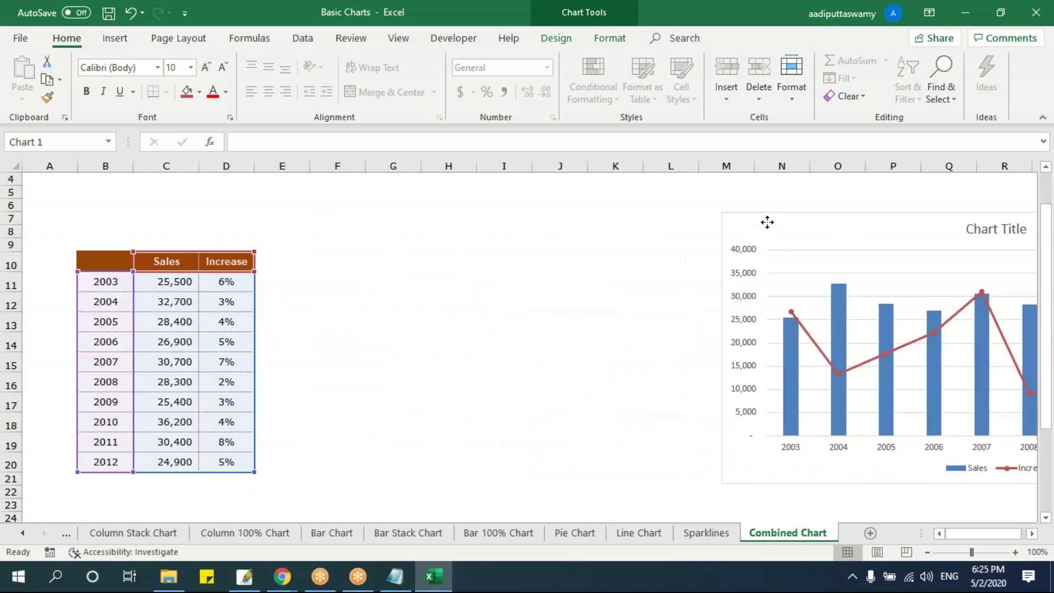
pyautogui.click(403, 279)
# Step: Try selecting the table, the years B11:B20, and the Sales and Increase columns
pyautogui.moveTo(115, 263); pyautogui.dragTo(211, 473)
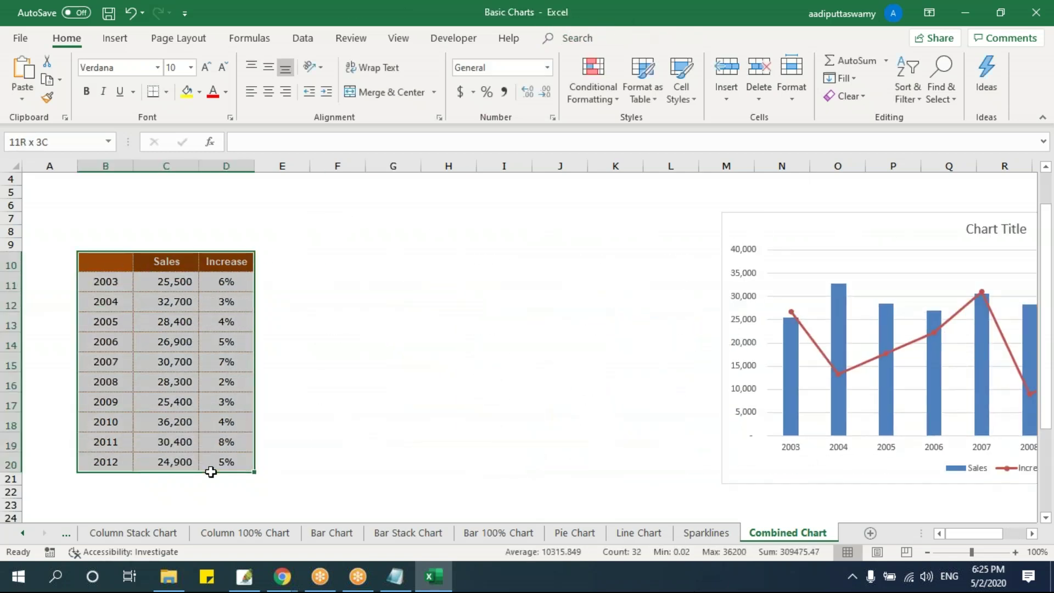
pyautogui.click(393, 341)
pyautogui.moveTo(106, 282); pyautogui.dragTo(113, 461)
pyautogui.moveTo(107, 282); pyautogui.dragTo(113, 461)
pyautogui.click(438, 368)
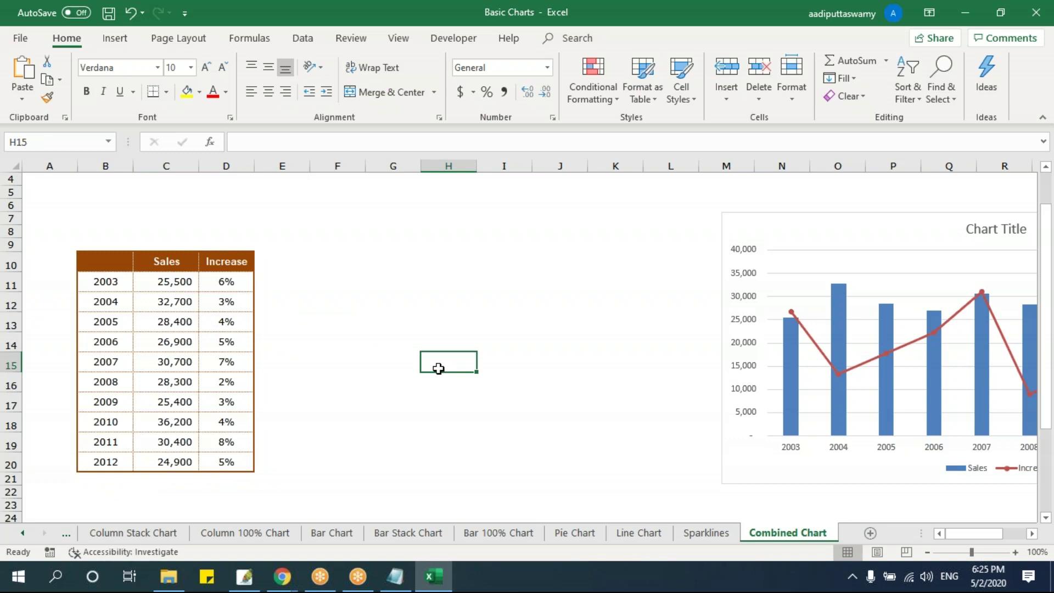
pyautogui.moveTo(180, 263); pyautogui.dragTo(176, 467)
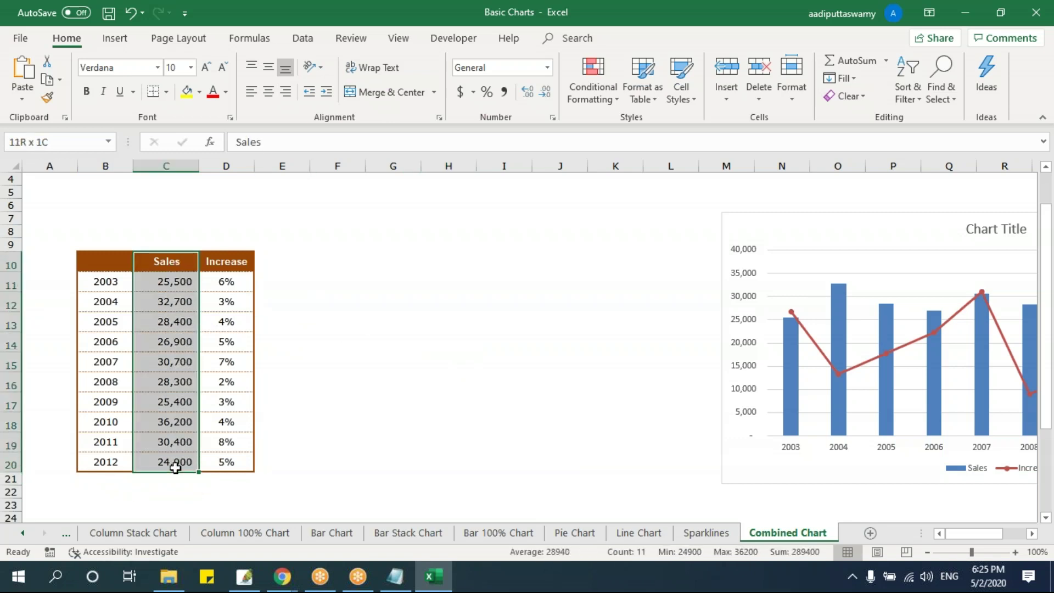
pyautogui.moveTo(236, 264); pyautogui.dragTo(236, 465)
pyautogui.click(341, 396)
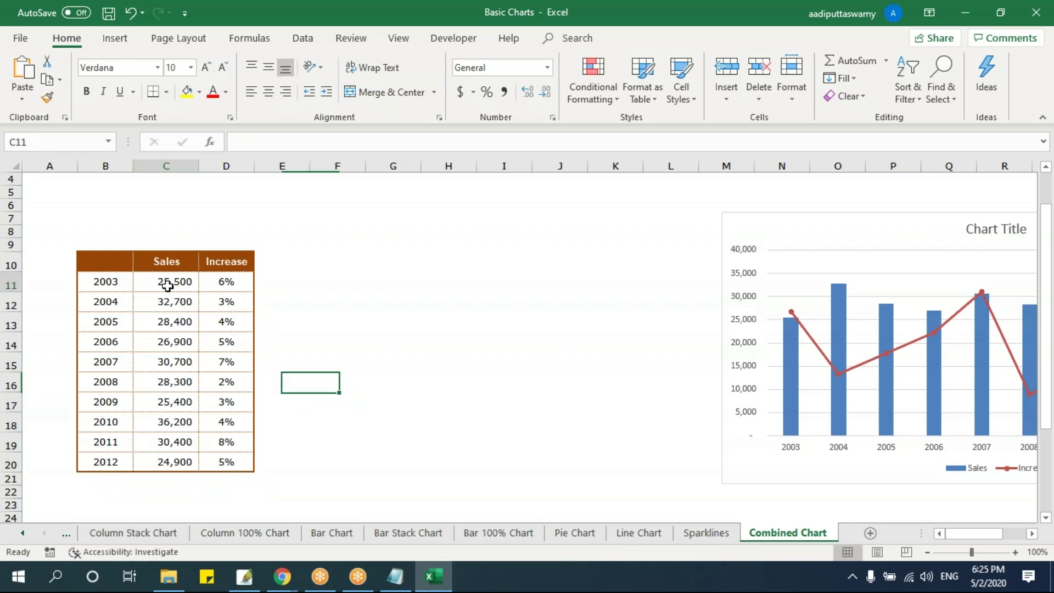
# Step: Select the Sales and Increase values, then the full table B10:D20 for charting
pyautogui.click(227, 281)
pyautogui.moveTo(178, 281); pyautogui.dragTo(190, 461)
pyautogui.moveTo(172, 277); pyautogui.dragTo(175, 460)
pyautogui.moveTo(227, 281); pyautogui.dragTo(229, 449)
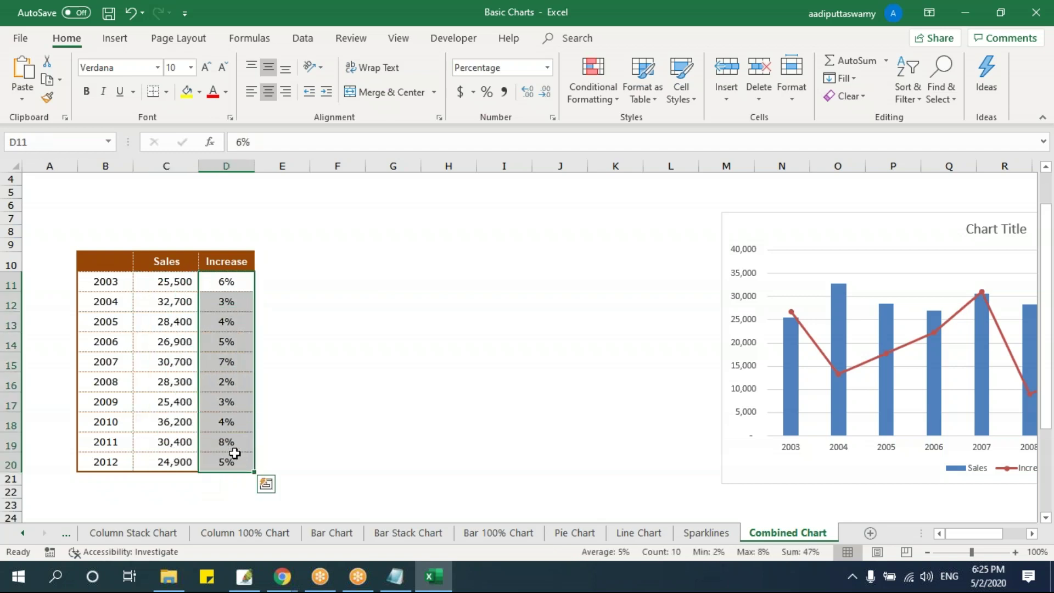
pyautogui.moveTo(110, 268); pyautogui.dragTo(215, 466)
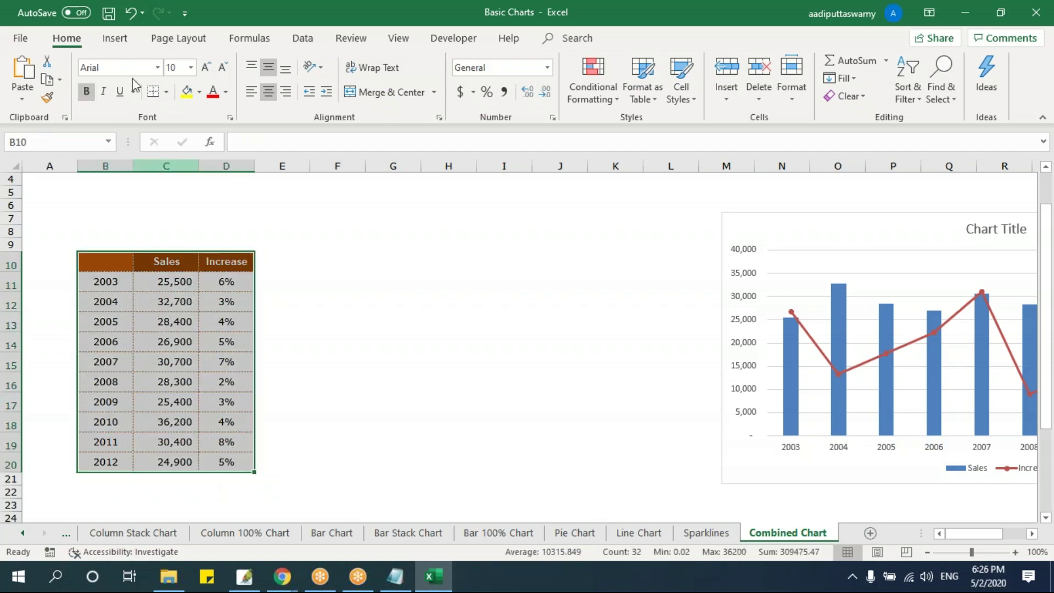
pyautogui.click(115, 38)
# Step: Insert a clustered column chart of B10:D20 and enlarge it
pyautogui.click(409, 62)
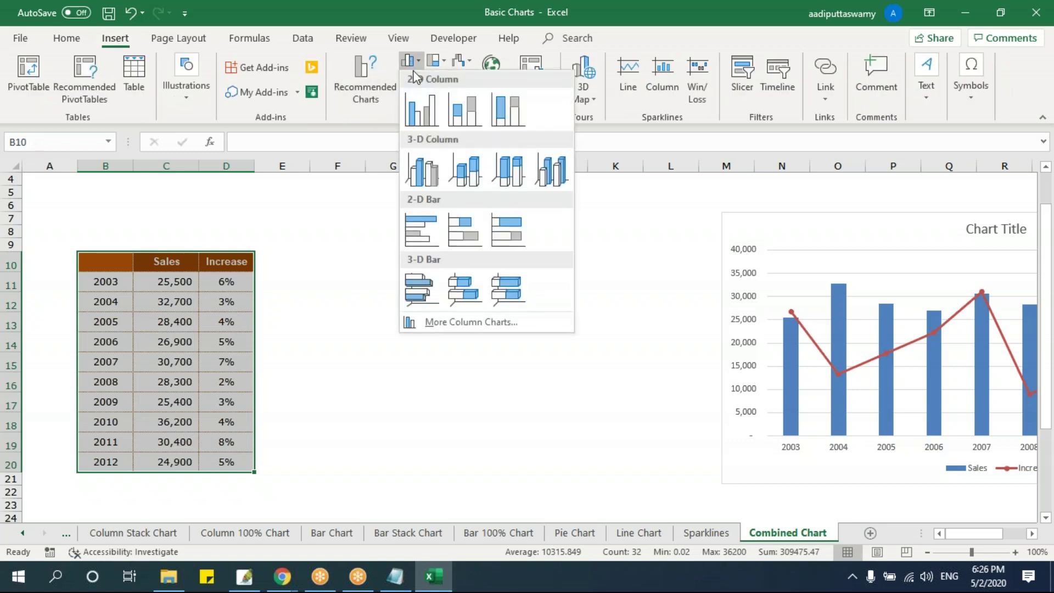
pyautogui.click(419, 106)
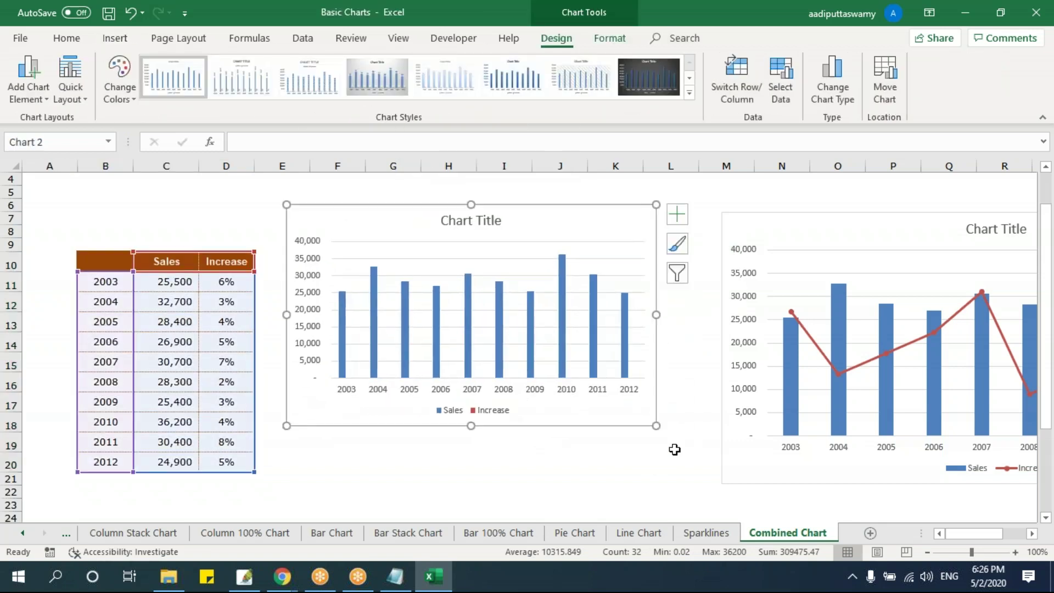
pyautogui.moveTo(657, 427); pyautogui.dragTo(755, 477)
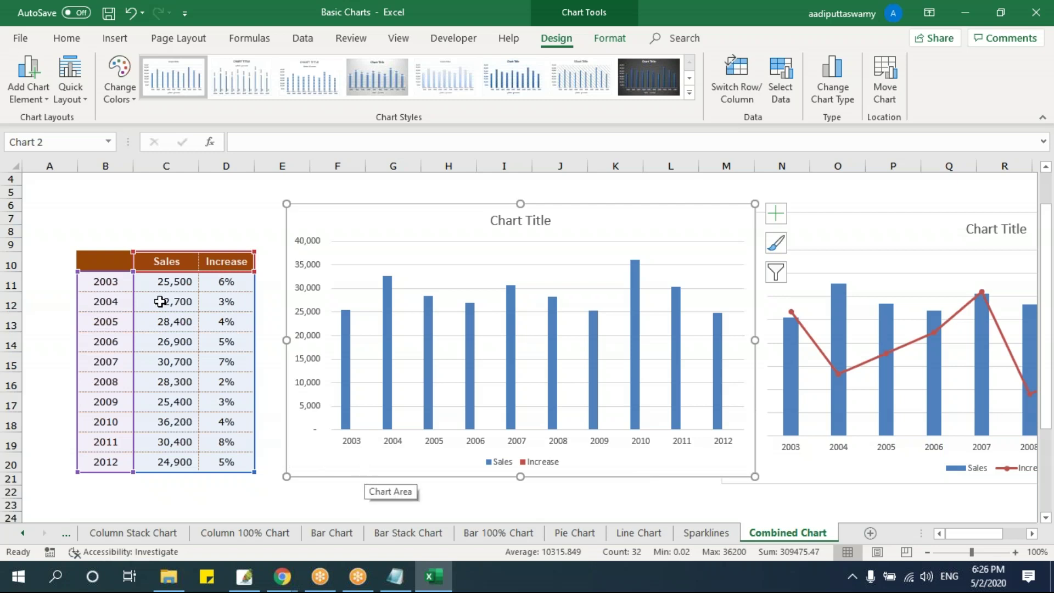
# Step: Insert a line-with-markers chart of B10:D20, moving and enlarging it
pyautogui.moveTo(105, 269); pyautogui.dragTo(236, 464)
pyautogui.click(118, 40)
pyautogui.click(412, 61)
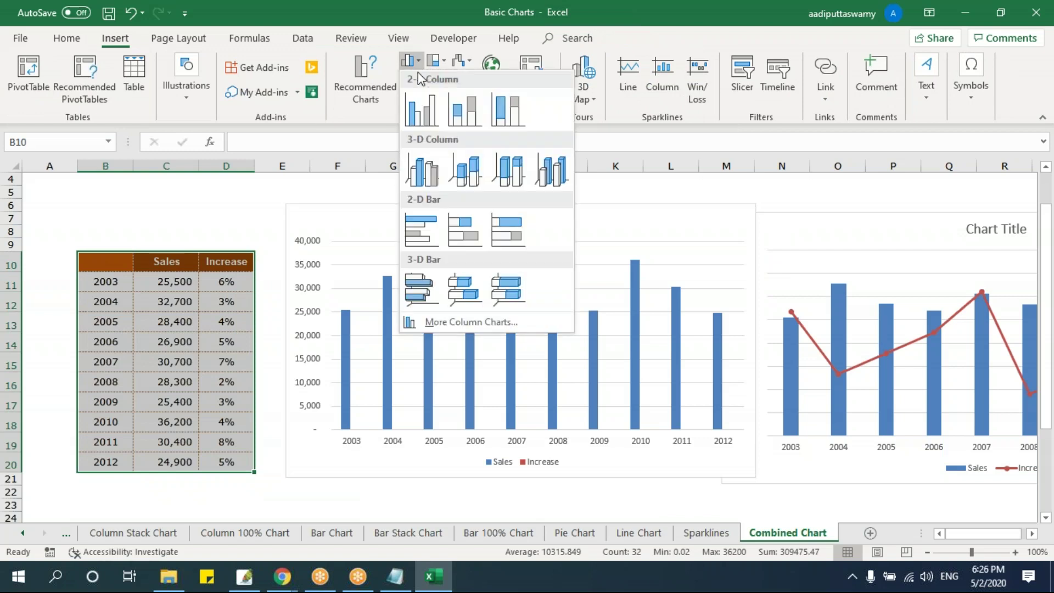
pyautogui.click(393, 61)
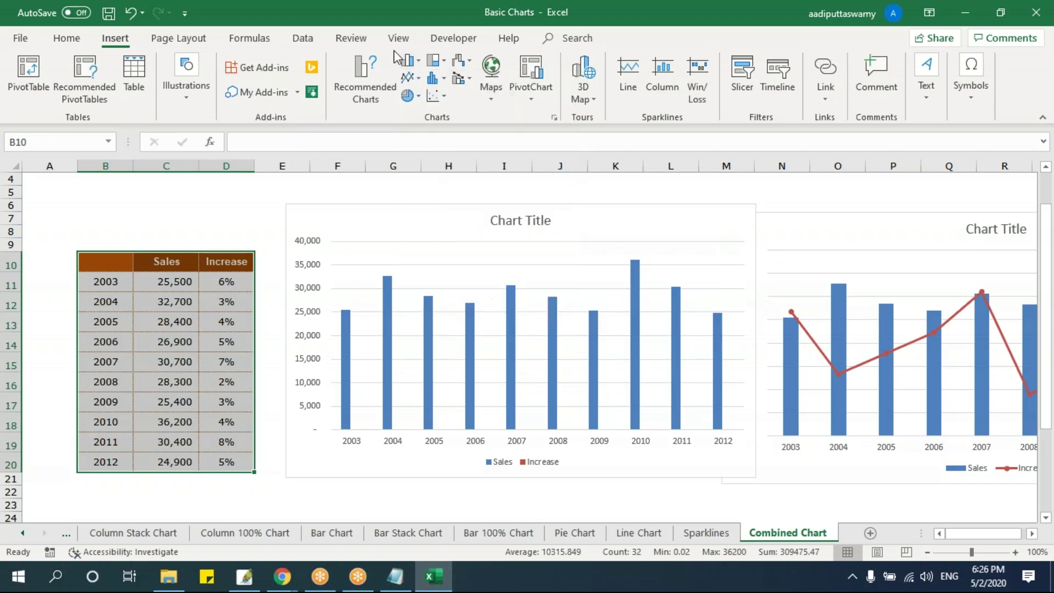
pyautogui.click(420, 75)
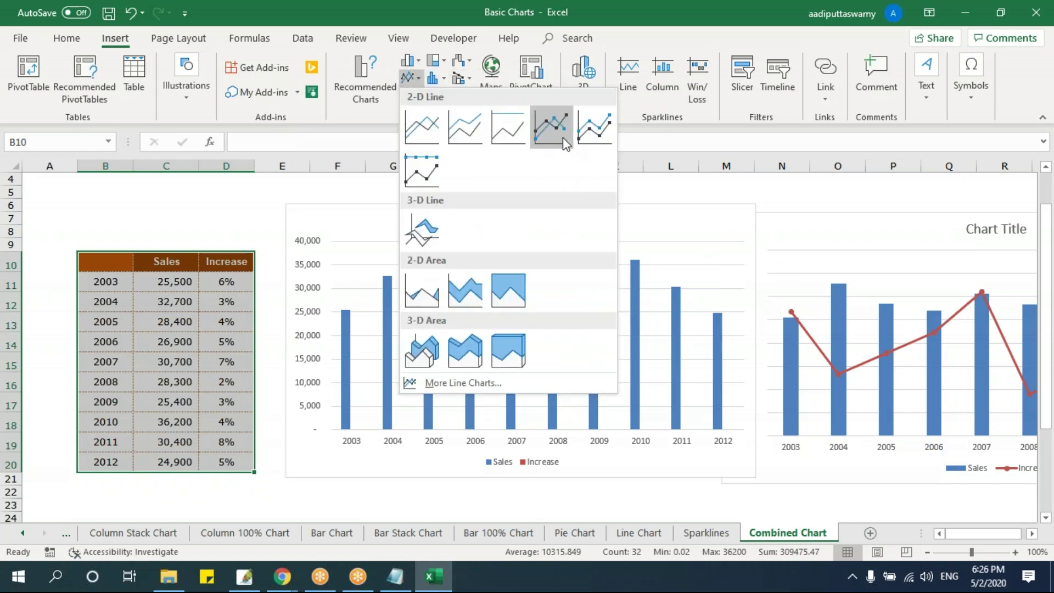
pyautogui.click(551, 126)
pyautogui.moveTo(477, 254); pyautogui.dragTo(414, 212)
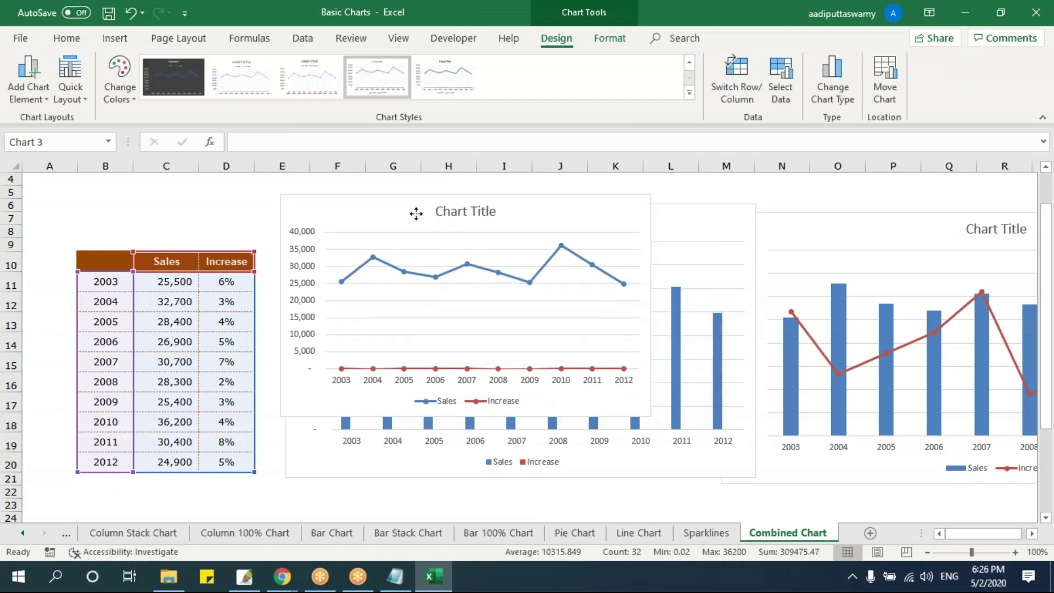
pyautogui.moveTo(650, 416); pyautogui.dragTo(884, 477)
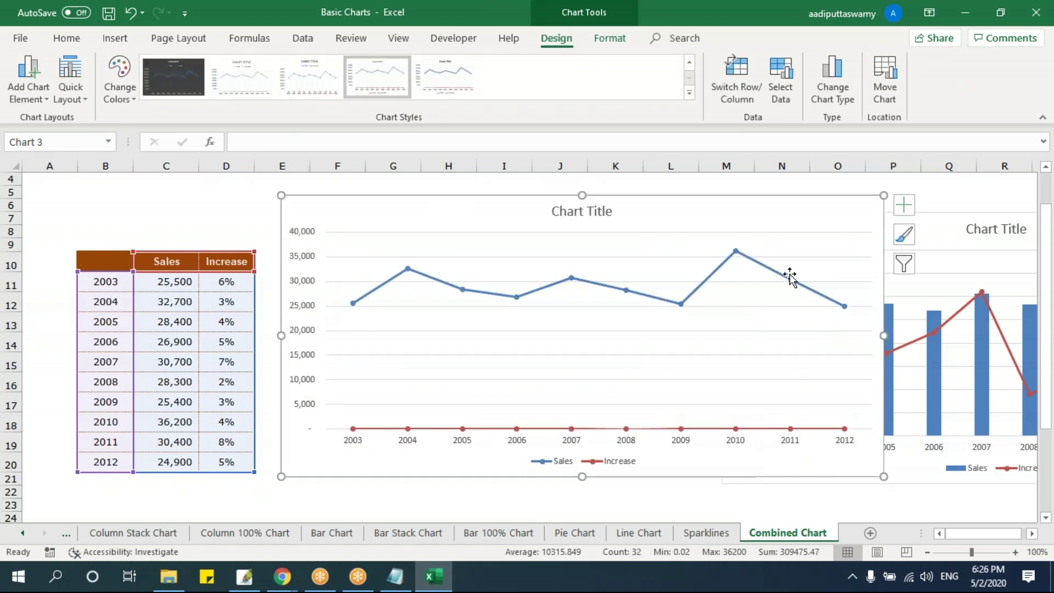
# Step: Select the extra trial chart and delete it
pyautogui.click(234, 285)
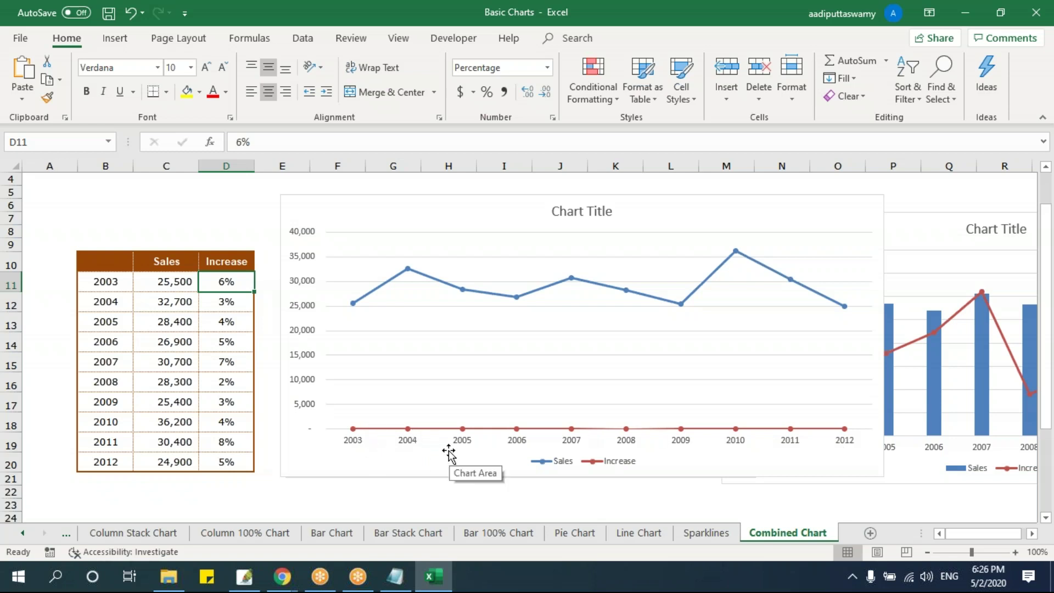
pyautogui.click(360, 202)
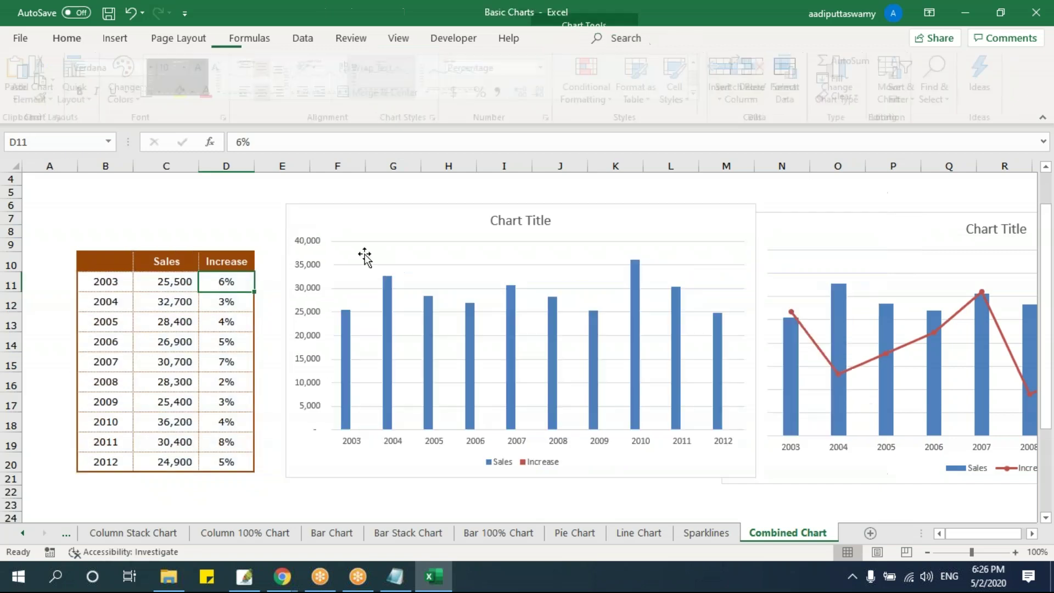
pyautogui.click(365, 256)
pyautogui.press('Delete')
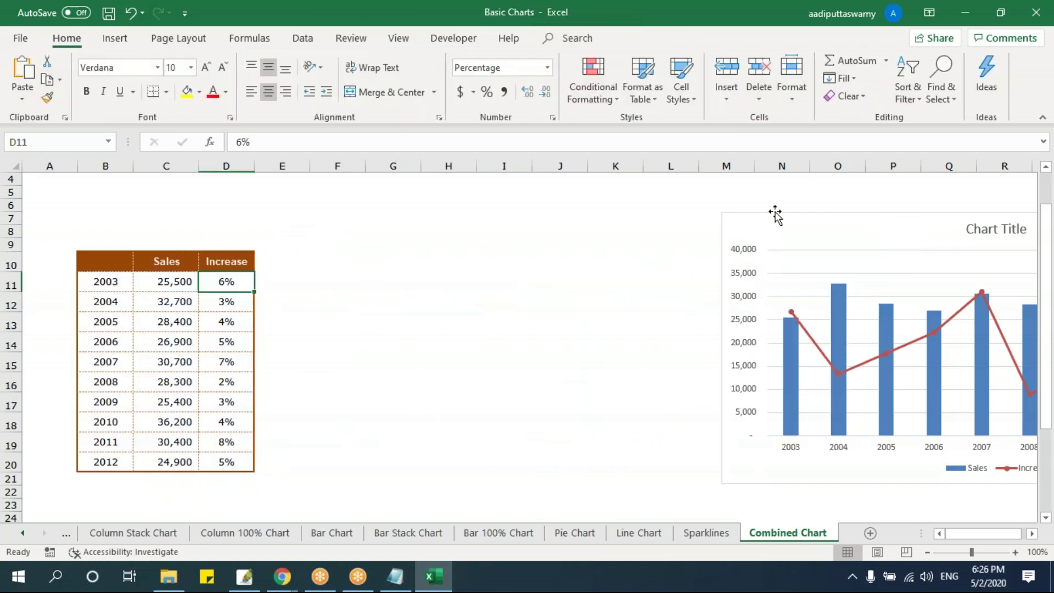
# Step: Move the combo chart further right, clearing space beside the Sales and Increase values
pyautogui.moveTo(775, 215); pyautogui.dragTo(518, 212)
pyautogui.moveTo(169, 281); pyautogui.dragTo(168, 460)
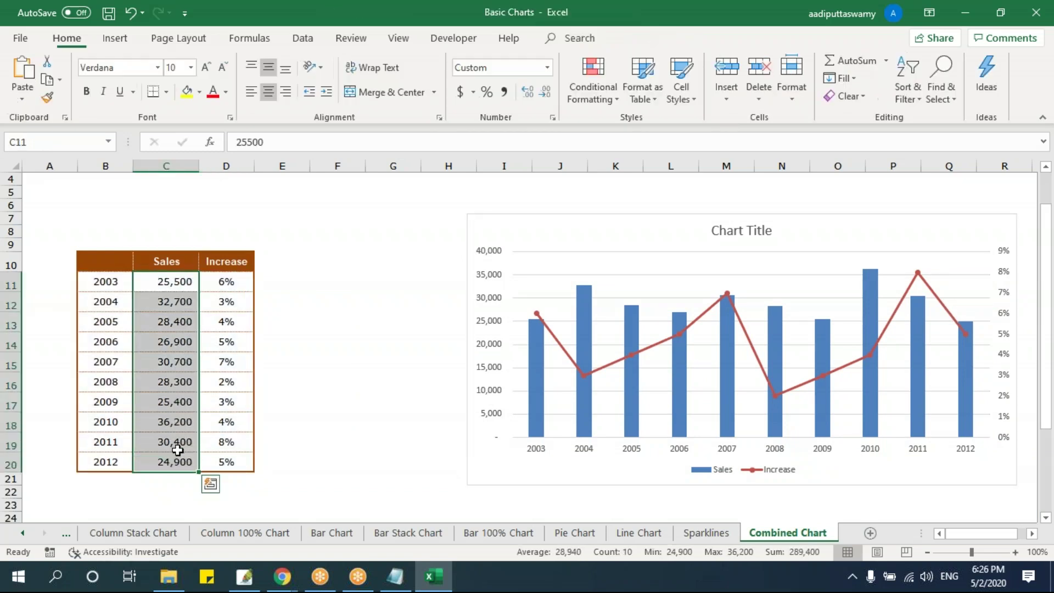
pyautogui.moveTo(227, 281); pyautogui.dragTo(232, 470)
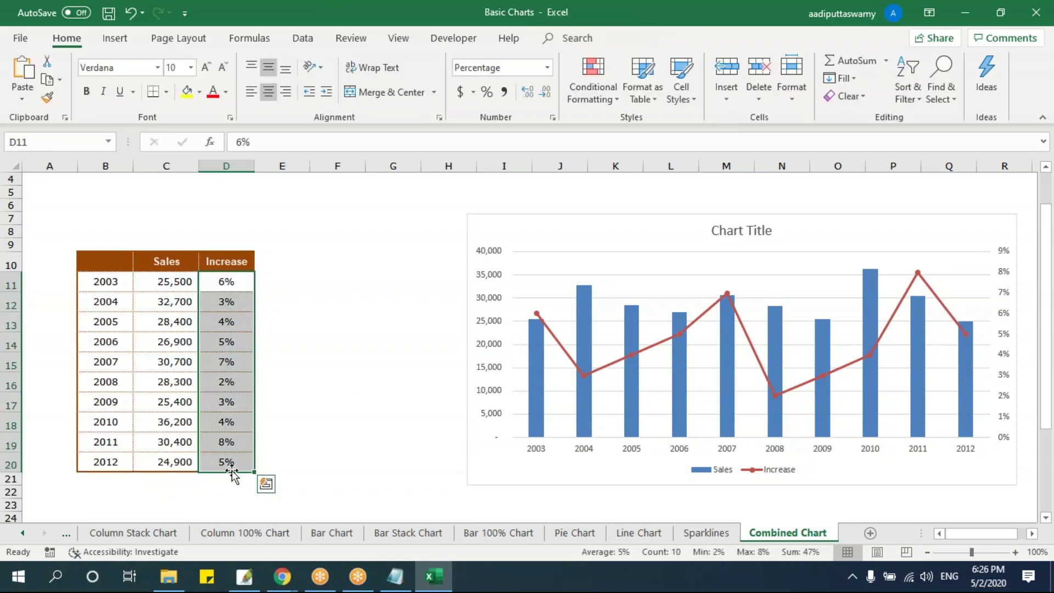
pyautogui.moveTo(538, 223); pyautogui.dragTo(848, 216)
pyautogui.click(448, 284)
# Step: Insert a line-with-markers chart of B10:D20 and place it, enlarged, beside the table
pyautogui.moveTo(106, 261); pyautogui.dragTo(231, 463)
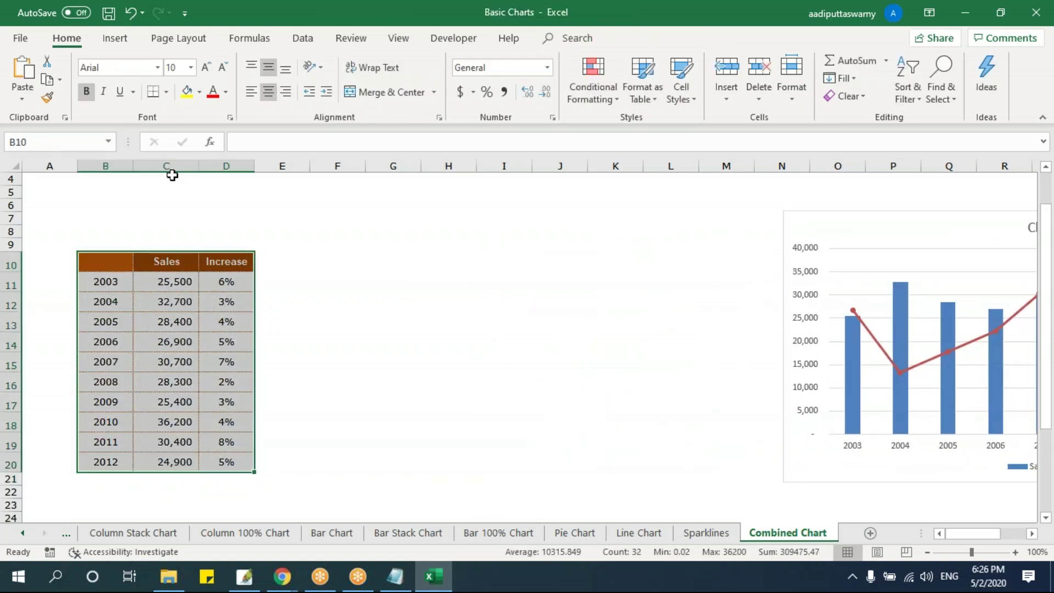
pyautogui.click(115, 38)
pyautogui.click(409, 77)
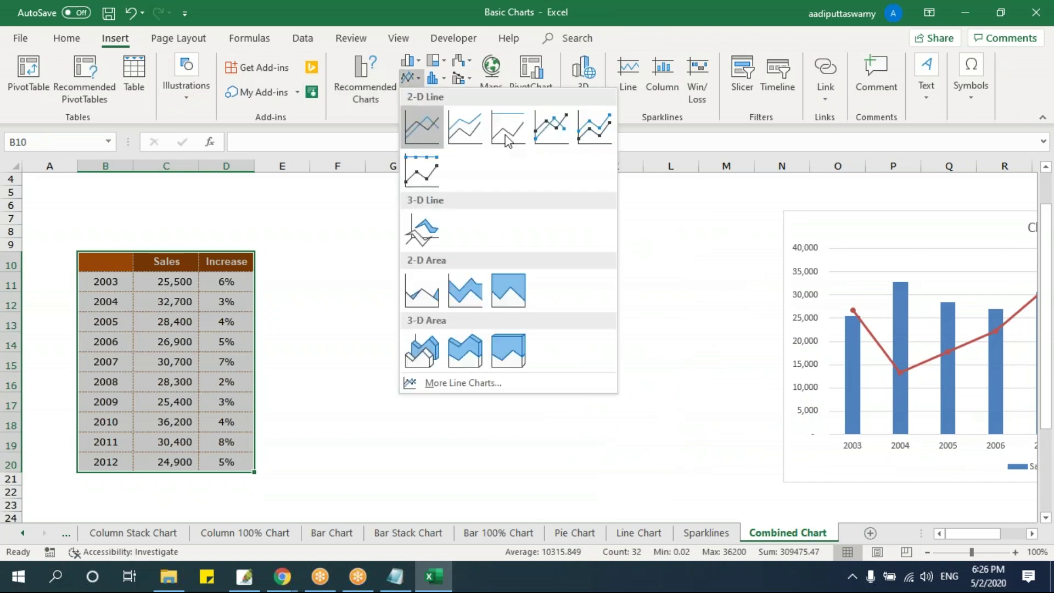
pyautogui.click(552, 126)
pyautogui.moveTo(439, 251); pyautogui.dragTo(376, 226)
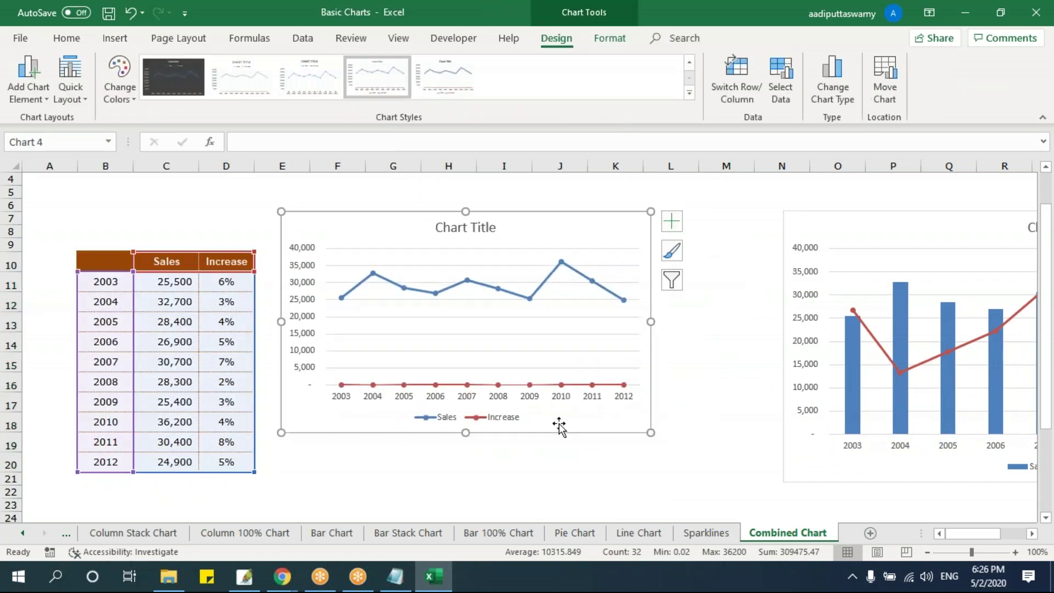
pyautogui.moveTo(652, 433); pyautogui.dragTo(738, 470)
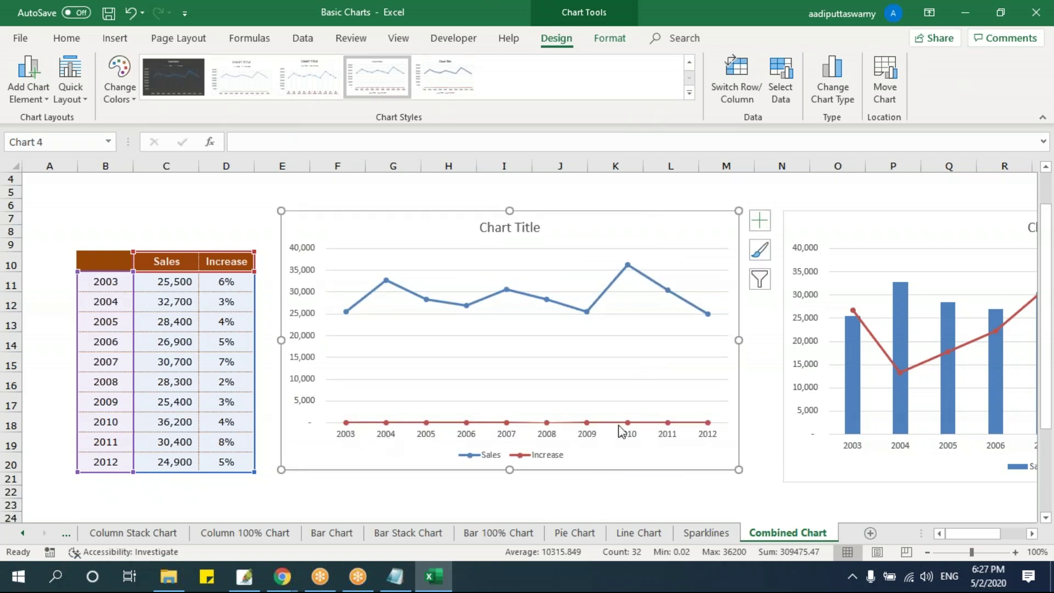
# Step: Plot the Increase series on a secondary 0%–9% axis through Format Data Series
pyautogui.rightClick(506, 422)
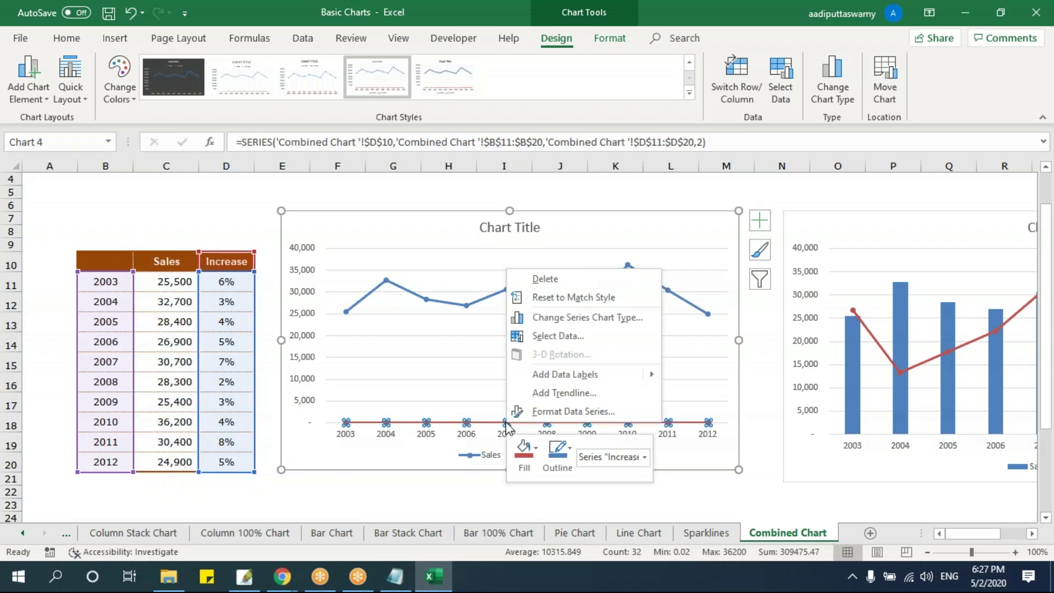
pyautogui.click(556, 413)
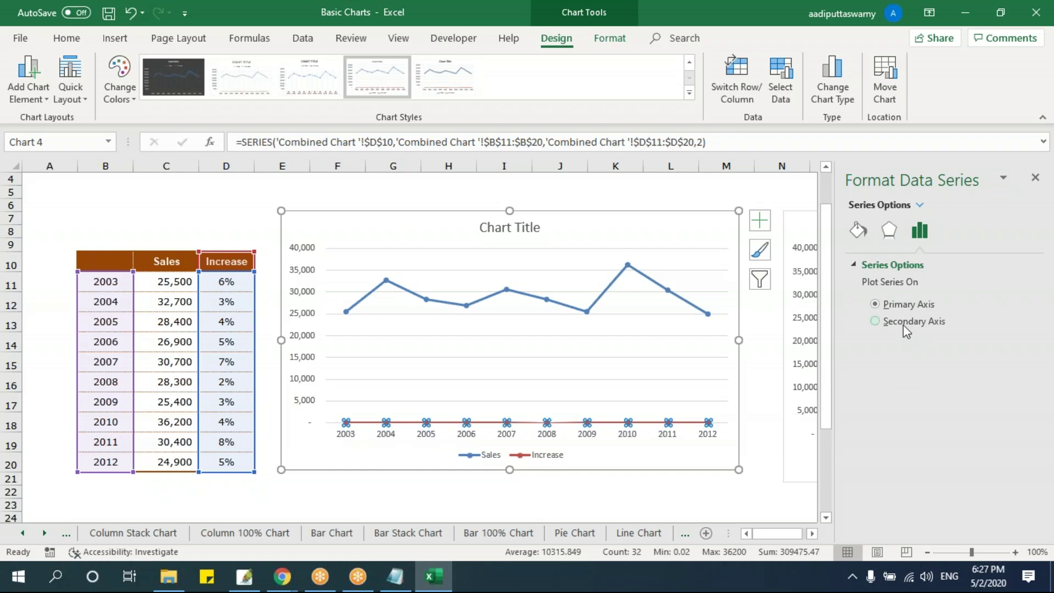
pyautogui.click(875, 322)
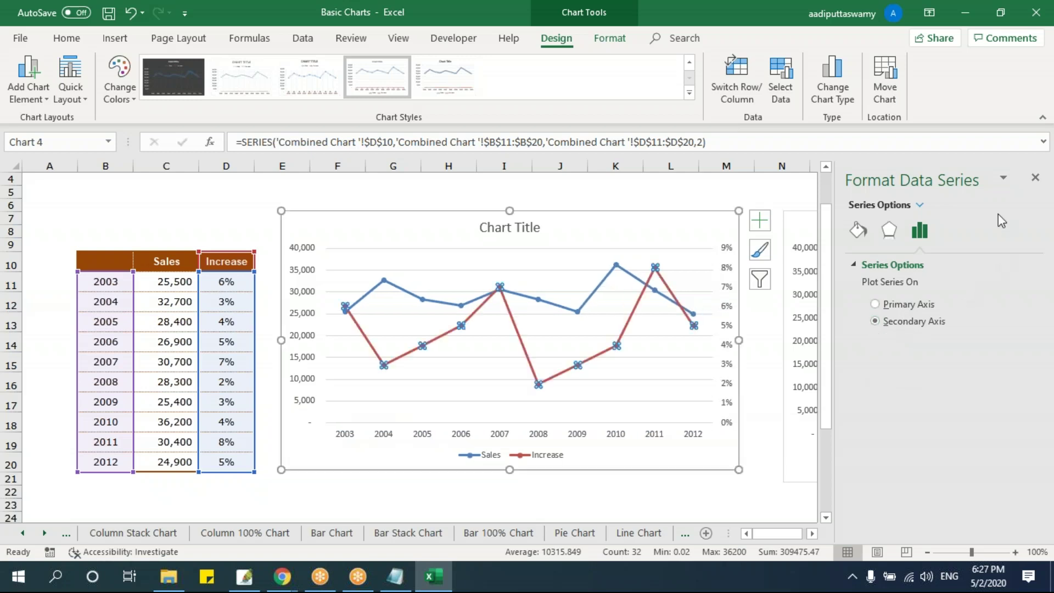
pyautogui.click(1035, 179)
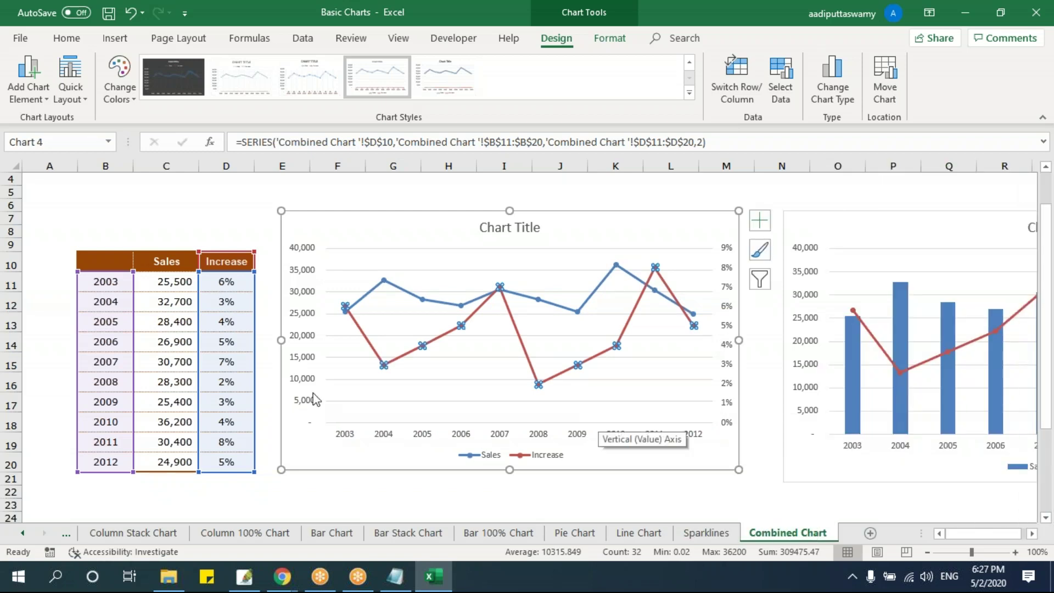
pyautogui.moveTo(224, 261); pyautogui.dragTo(233, 458)
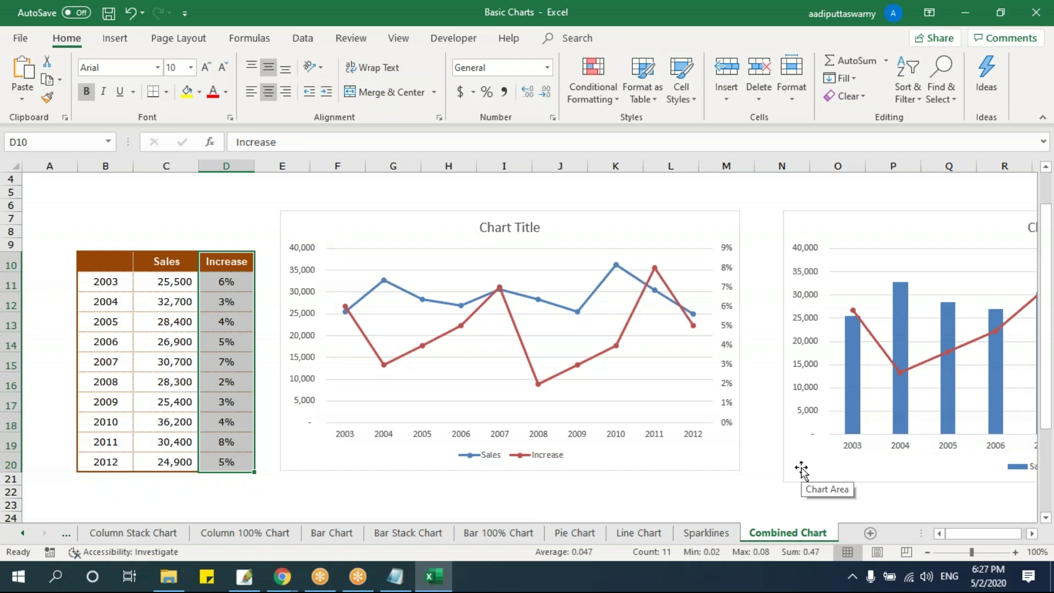
pyautogui.moveTo(424, 304)
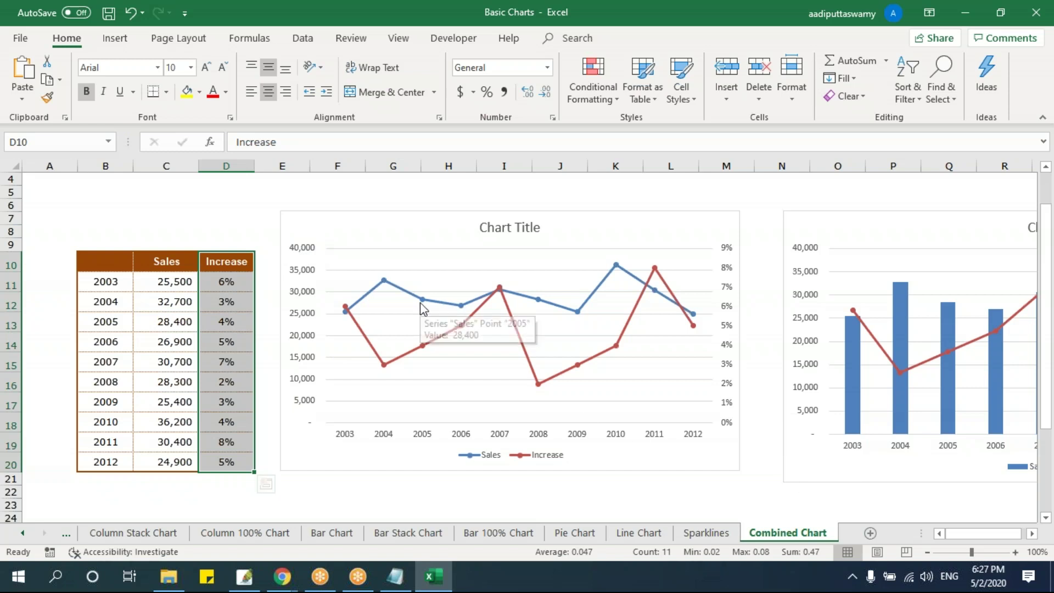
# Step: Change the Sales series to Clustered Column, leaving Increase as a line on the secondary axis
pyautogui.rightClick(425, 301)
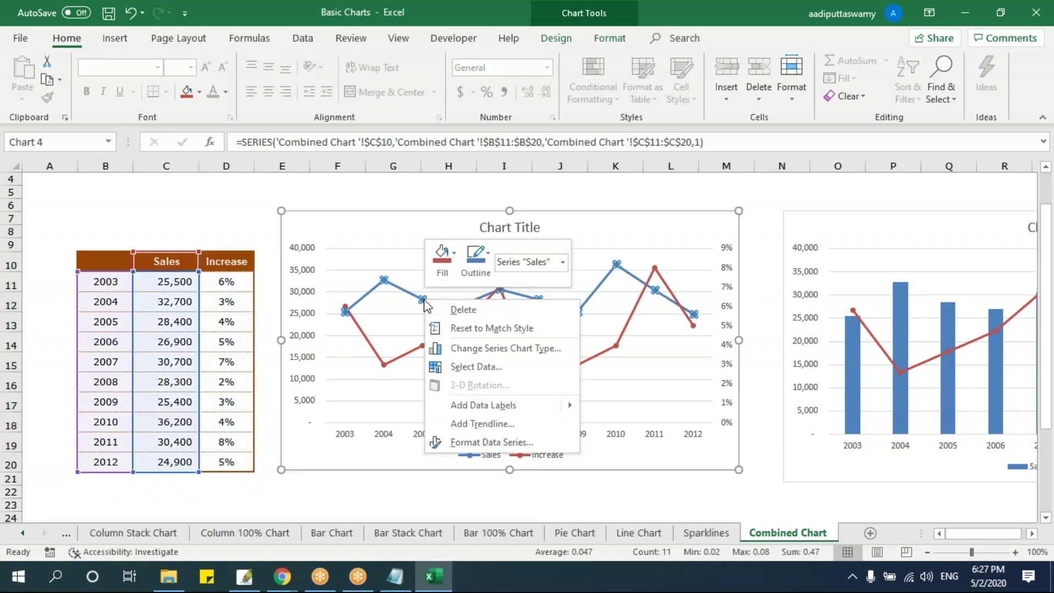
pyautogui.click(508, 350)
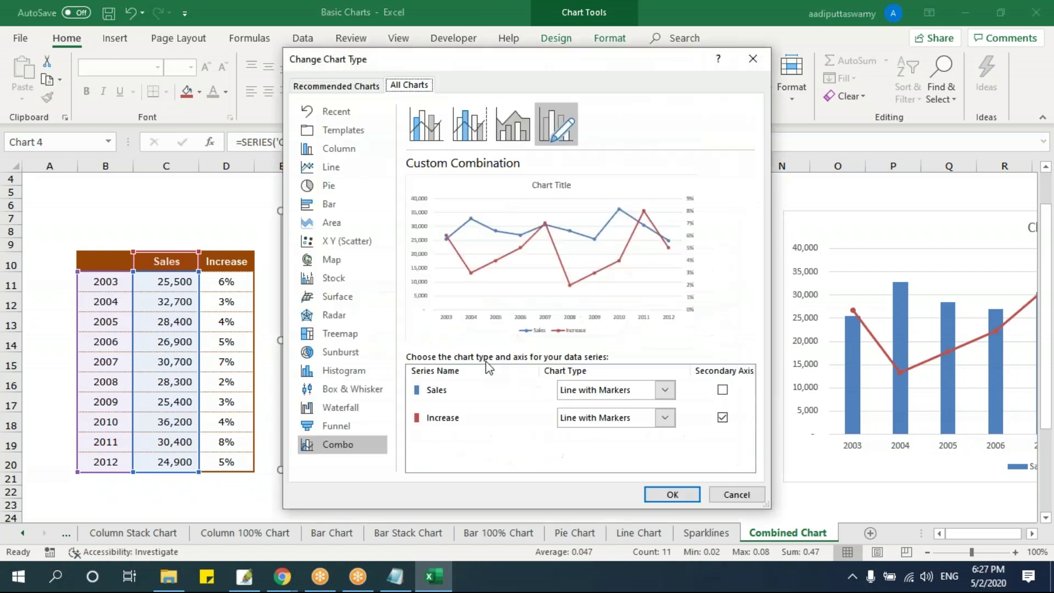
pyautogui.moveTo(496, 69); pyautogui.dragTo(730, 60)
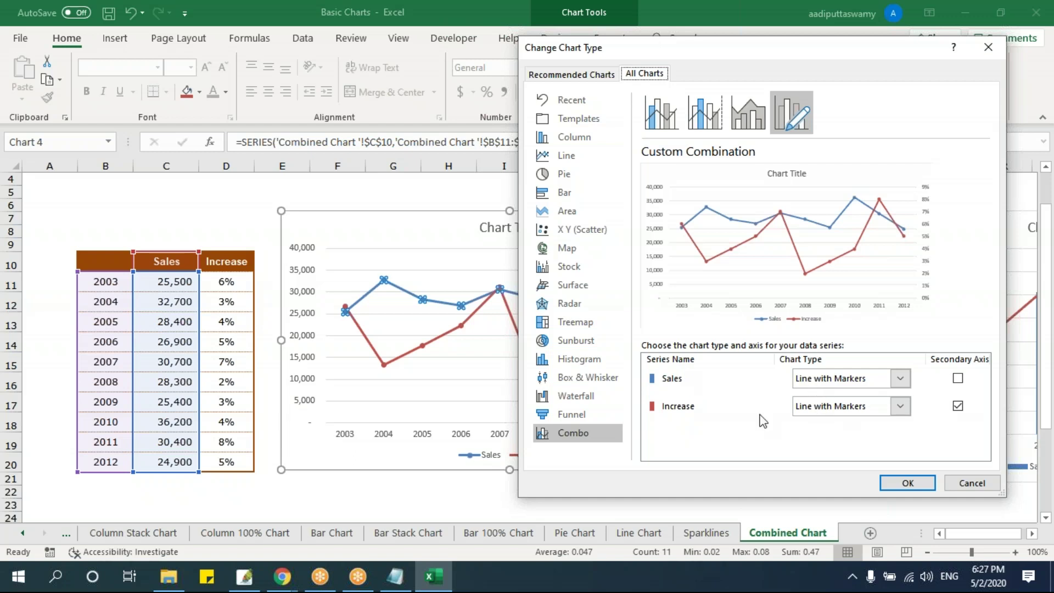
pyautogui.click(862, 384)
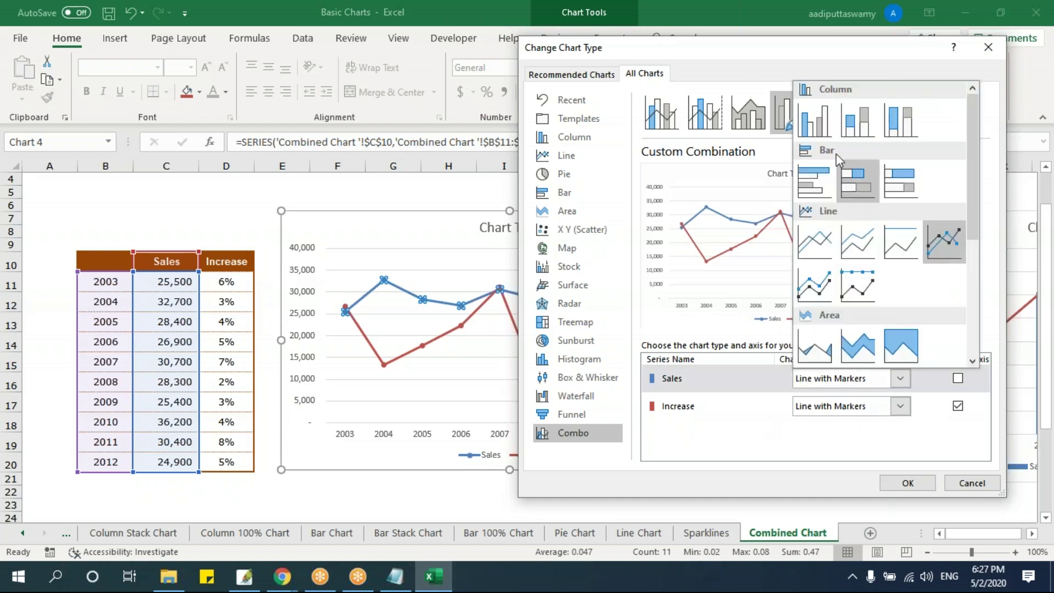
pyautogui.click(814, 121)
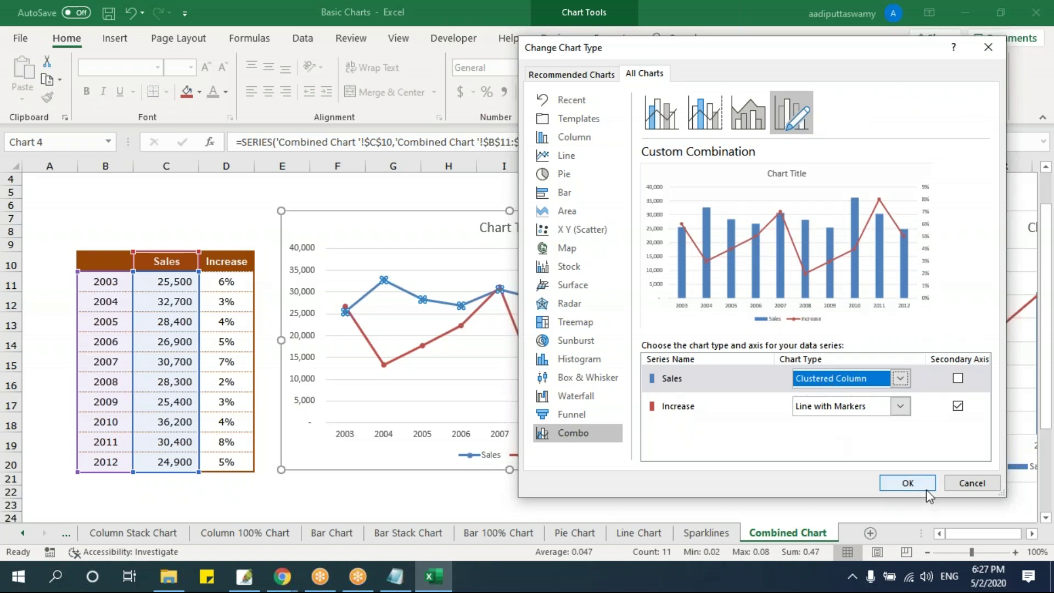
pyautogui.click(958, 406)
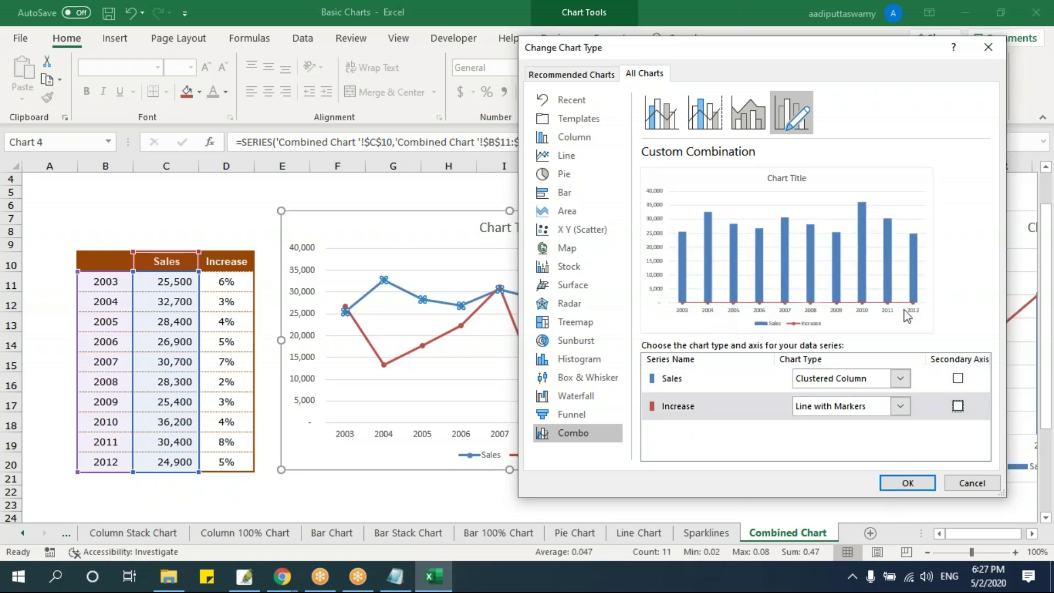
pyautogui.click(958, 379)
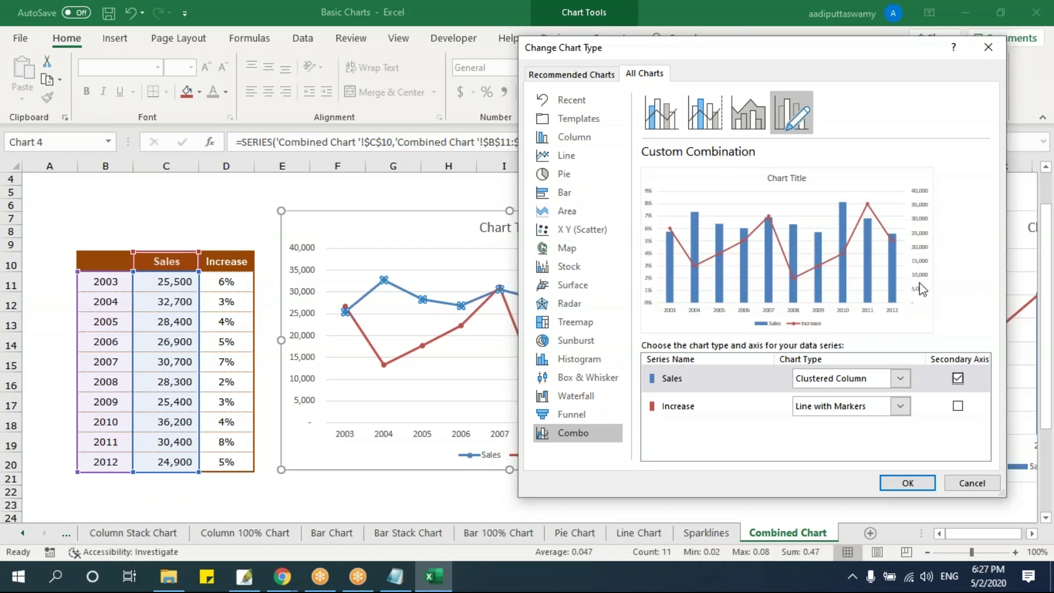
pyautogui.click(958, 378)
pyautogui.click(958, 406)
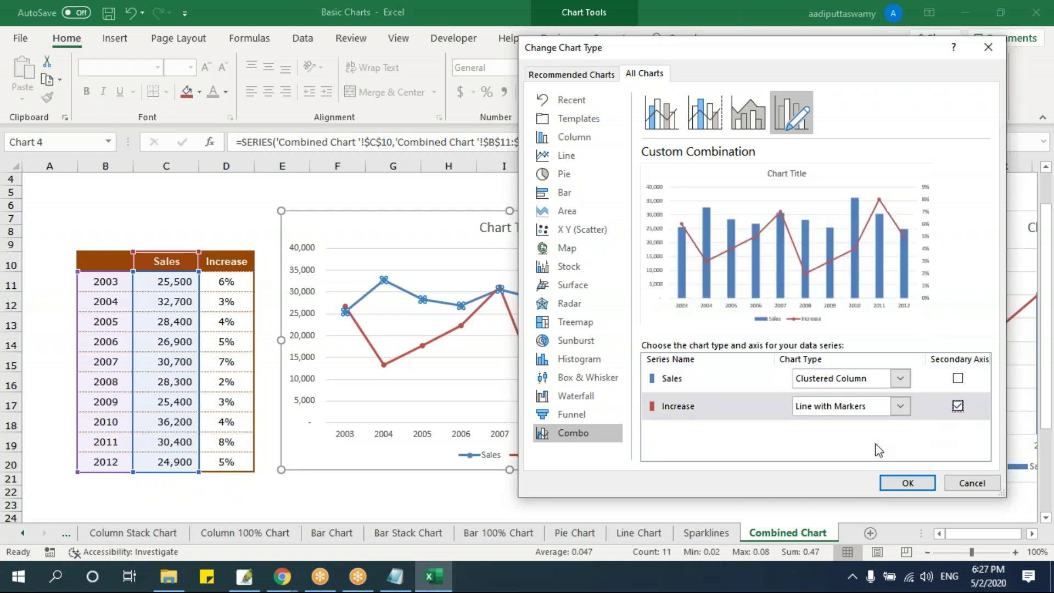
pyautogui.click(897, 485)
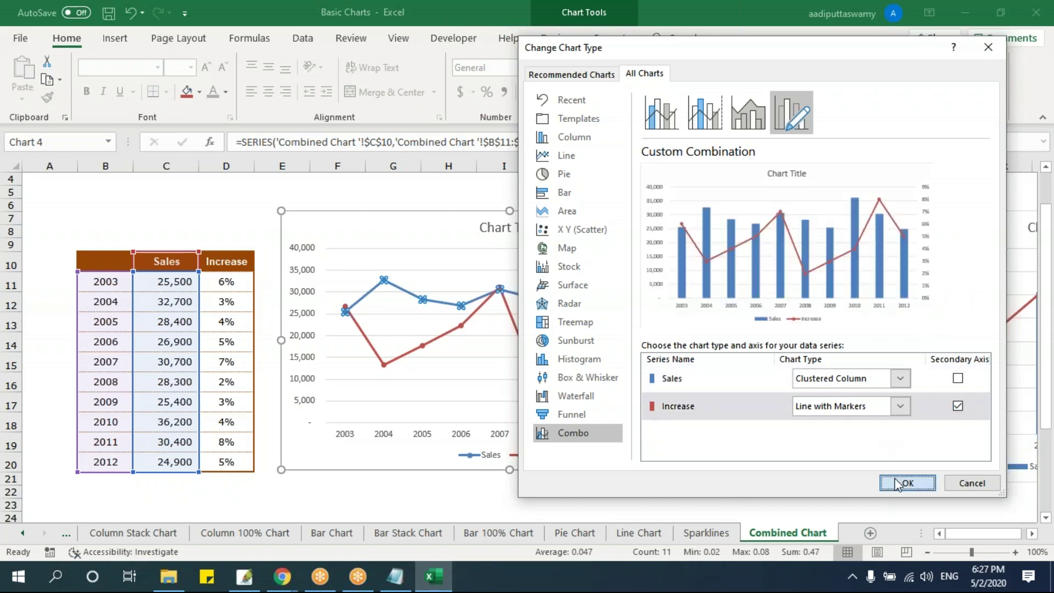
pyautogui.click(761, 282)
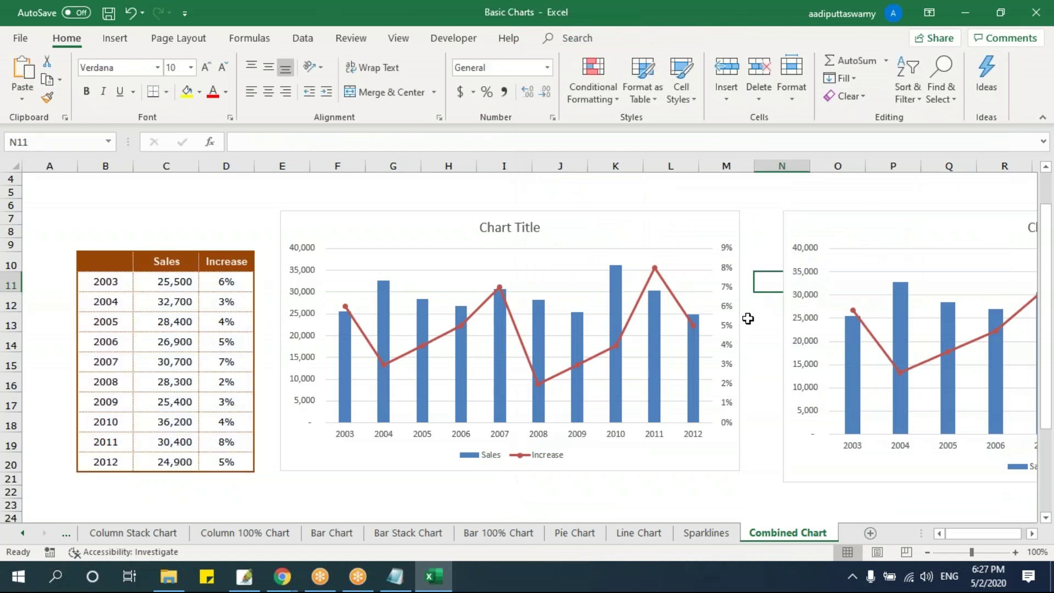
# Step: Deselect the chart, select the year/Sales/Increase table B10:D20, and bring up the Insert commands
pyautogui.click(347, 347)
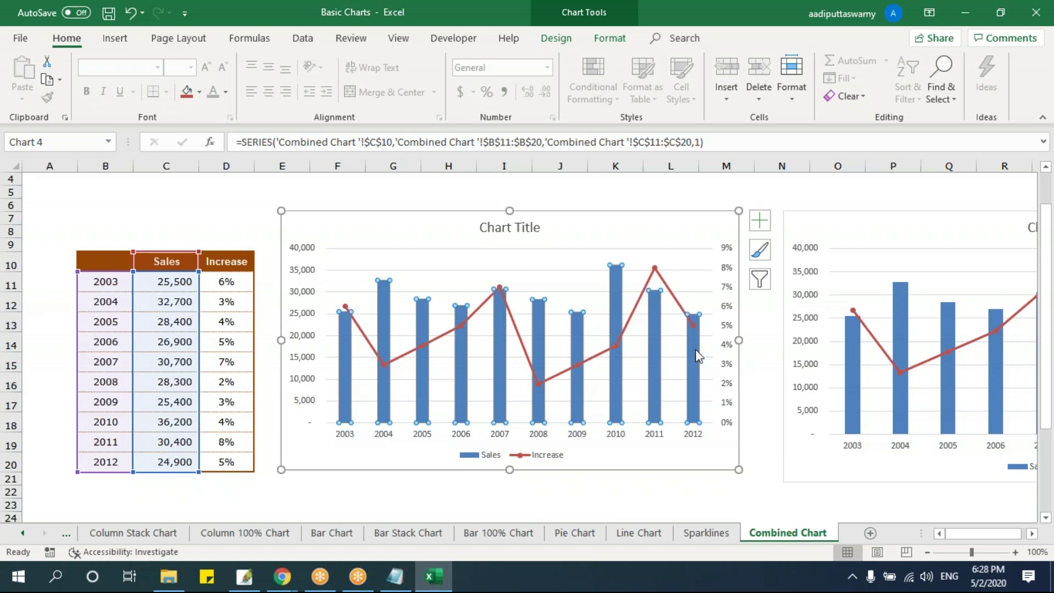
pyautogui.click(486, 226)
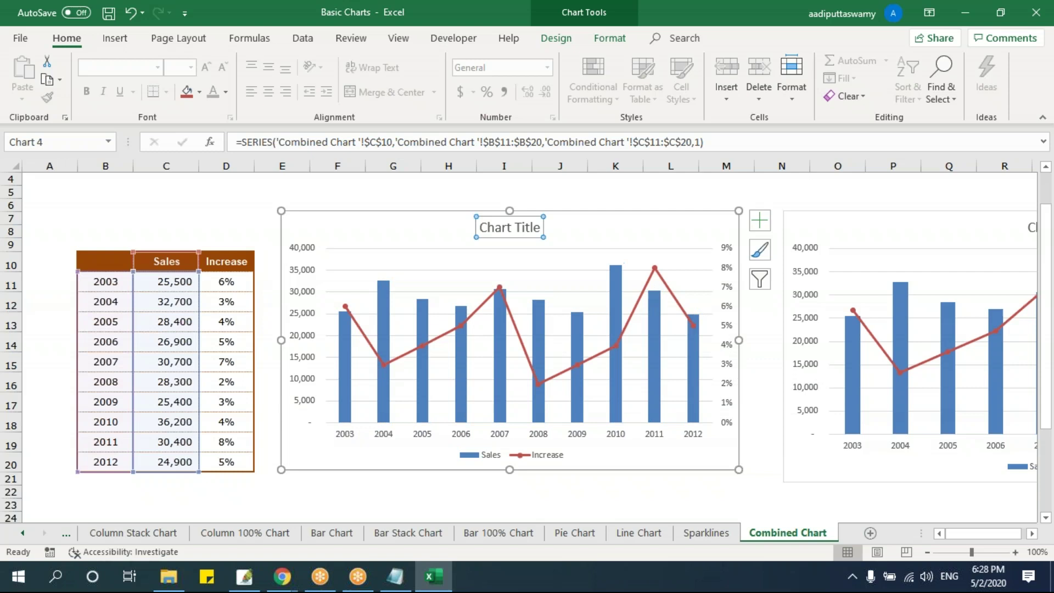
pyautogui.press('Escape')
pyautogui.press('Escape')
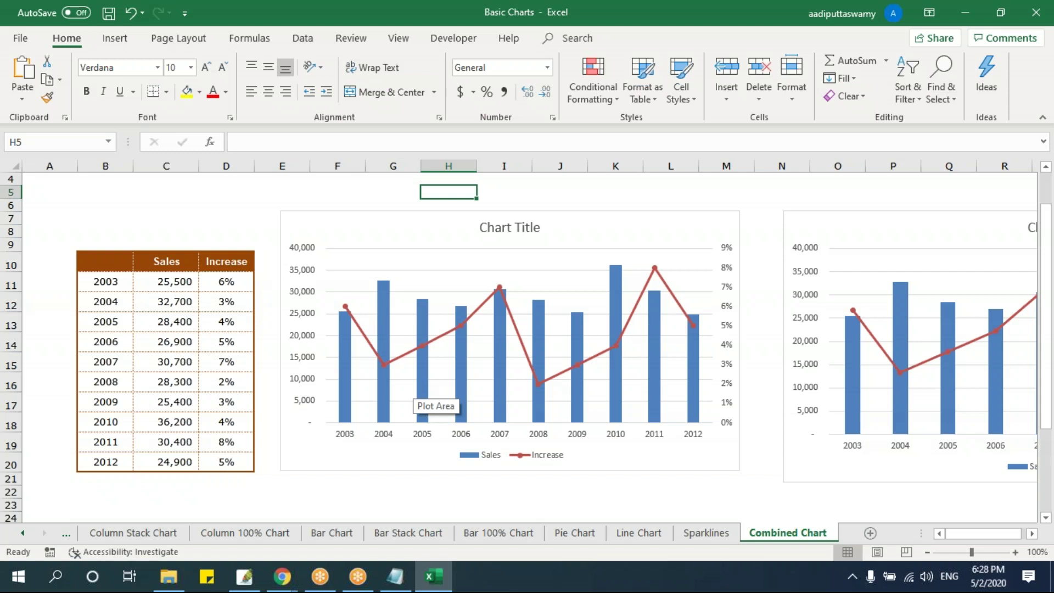
pyautogui.click(212, 194)
pyautogui.moveTo(103, 261); pyautogui.dragTo(219, 462)
pyautogui.click(112, 44)
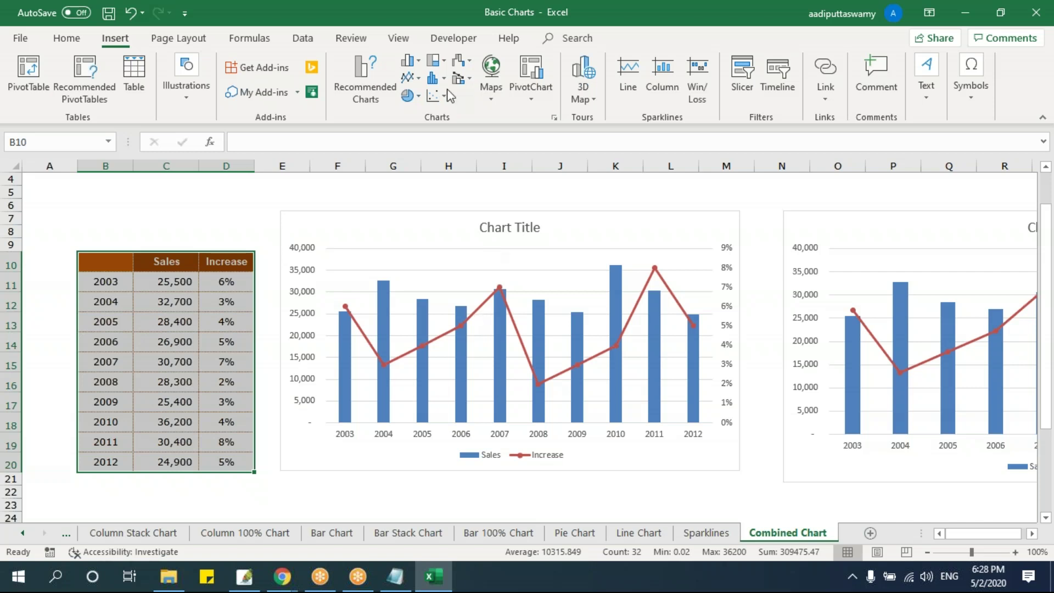
# Step: Insert the recommended Clustered Column–Line combo chart and move it to the right
pyautogui.click(365, 80)
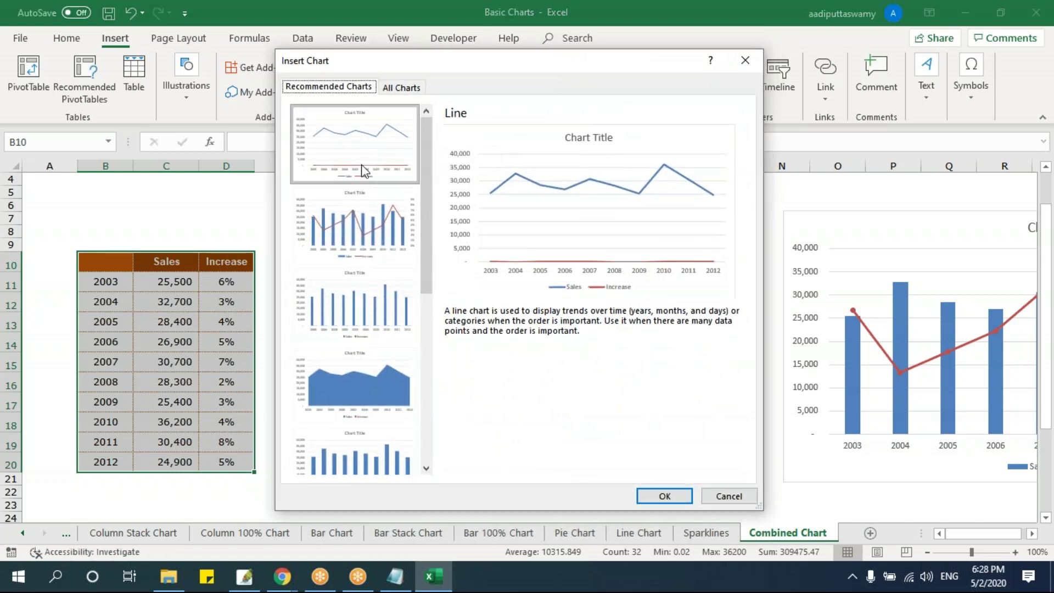
pyautogui.moveTo(430, 219); pyautogui.dragTo(447, 399)
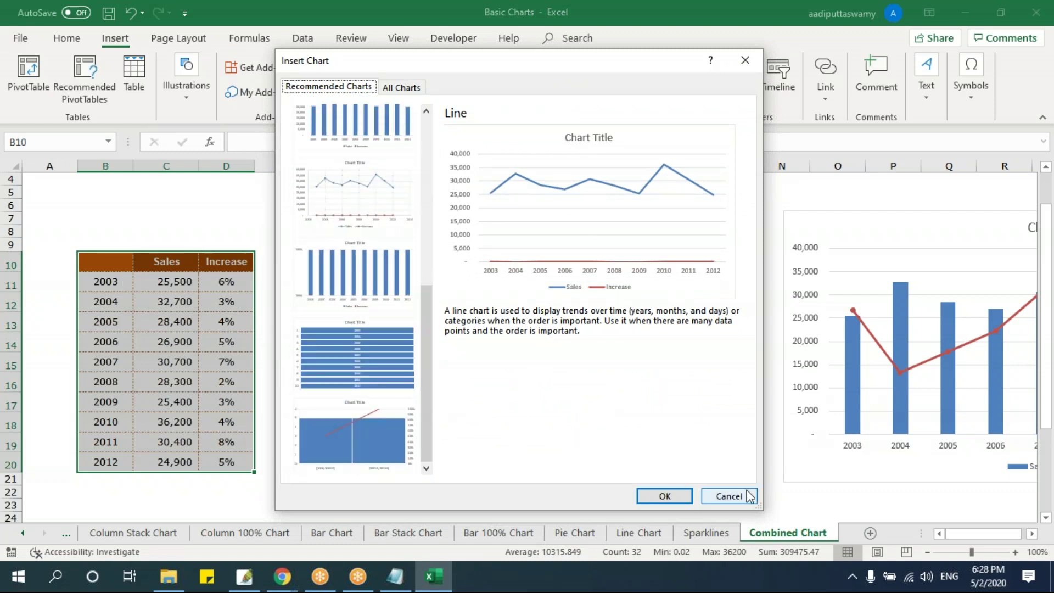
pyautogui.scroll(5, 384, 228)
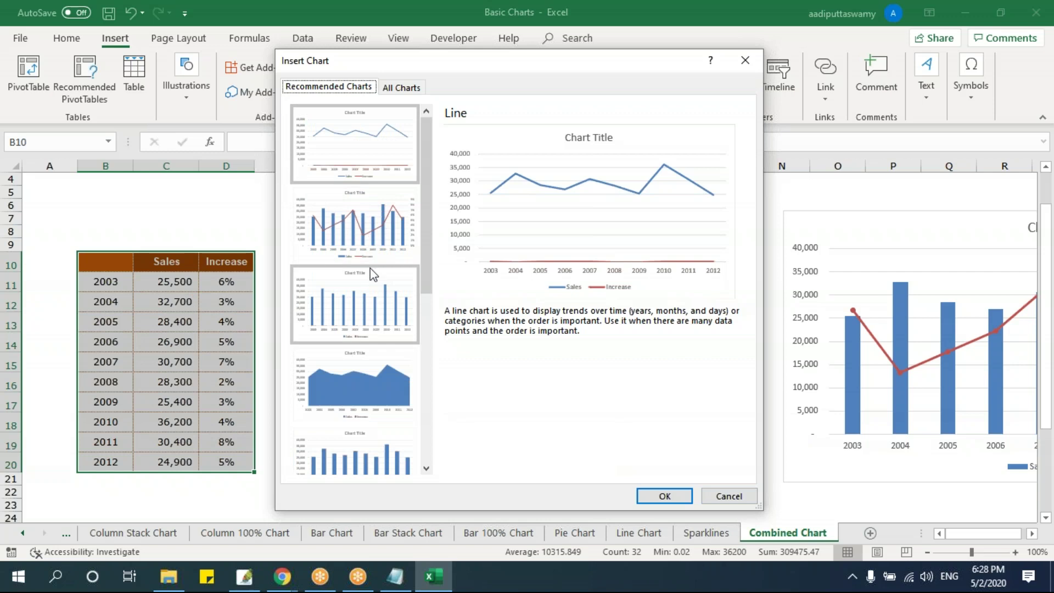
pyautogui.click(377, 241)
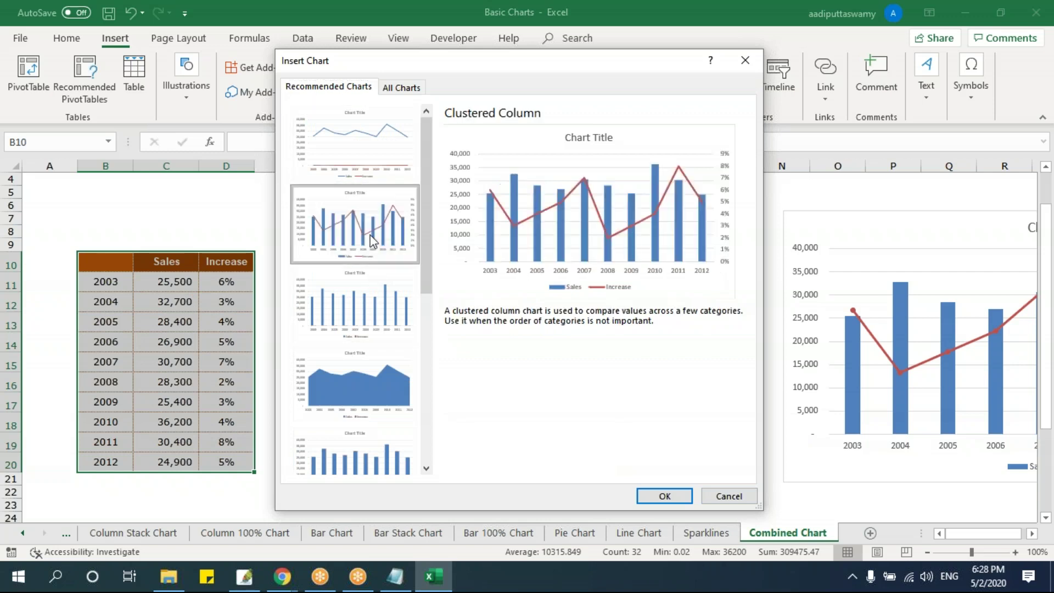
pyautogui.click(665, 496)
pyautogui.moveTo(444, 244); pyautogui.dragTo(678, 189)
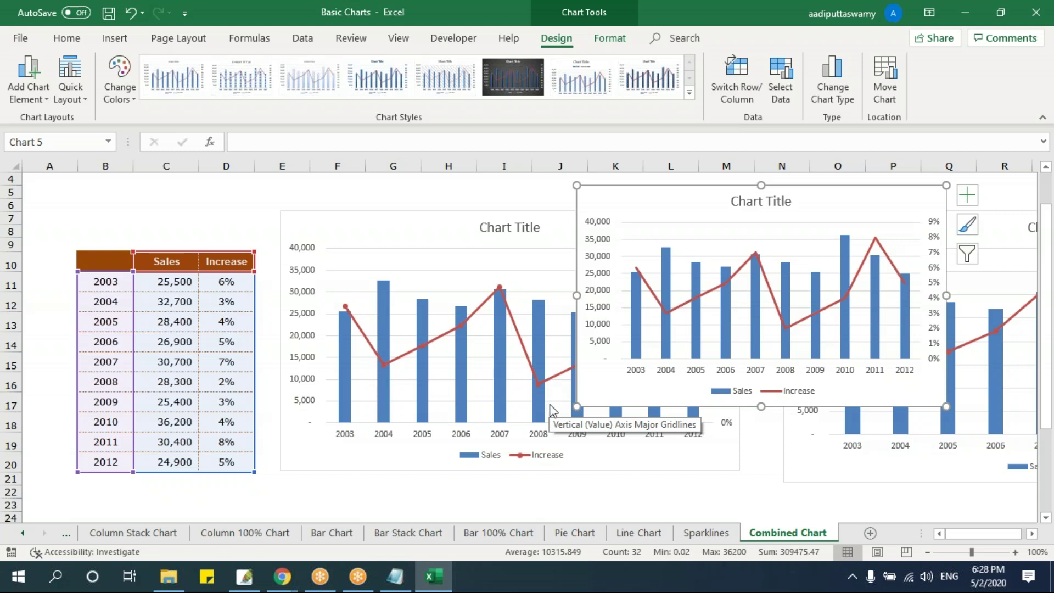
# Step: Switch to the Column Chart sheet, move its pie chart aside, and select table B10:C20
pyautogui.moveTo(87, 262); pyautogui.dragTo(219, 459)
pyautogui.click(23, 533)
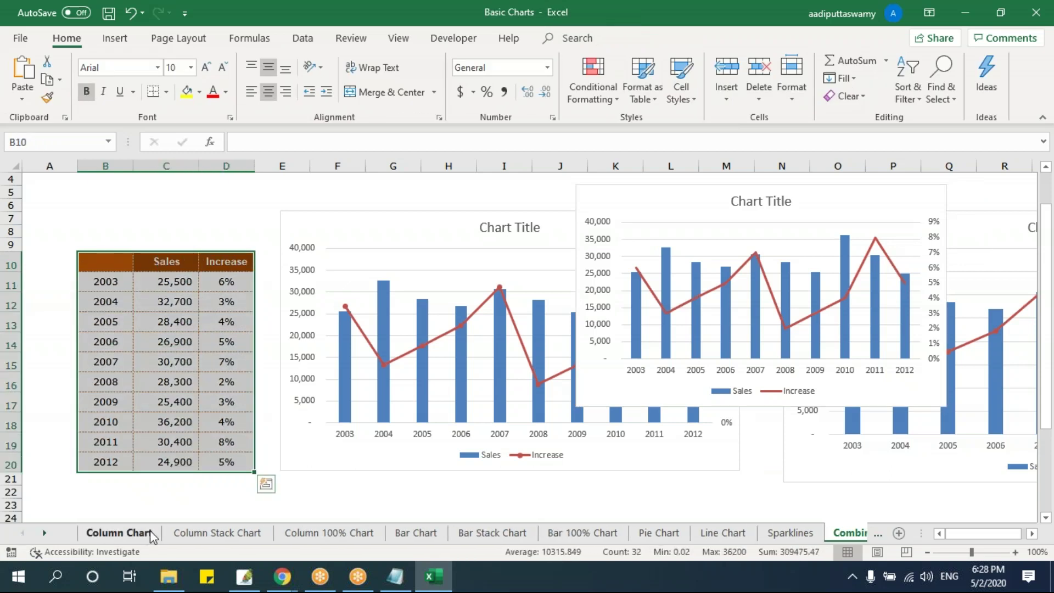
pyautogui.click(119, 533)
pyautogui.moveTo(315, 207); pyautogui.dragTo(644, 234)
pyautogui.moveTo(165, 263); pyautogui.dragTo(236, 464)
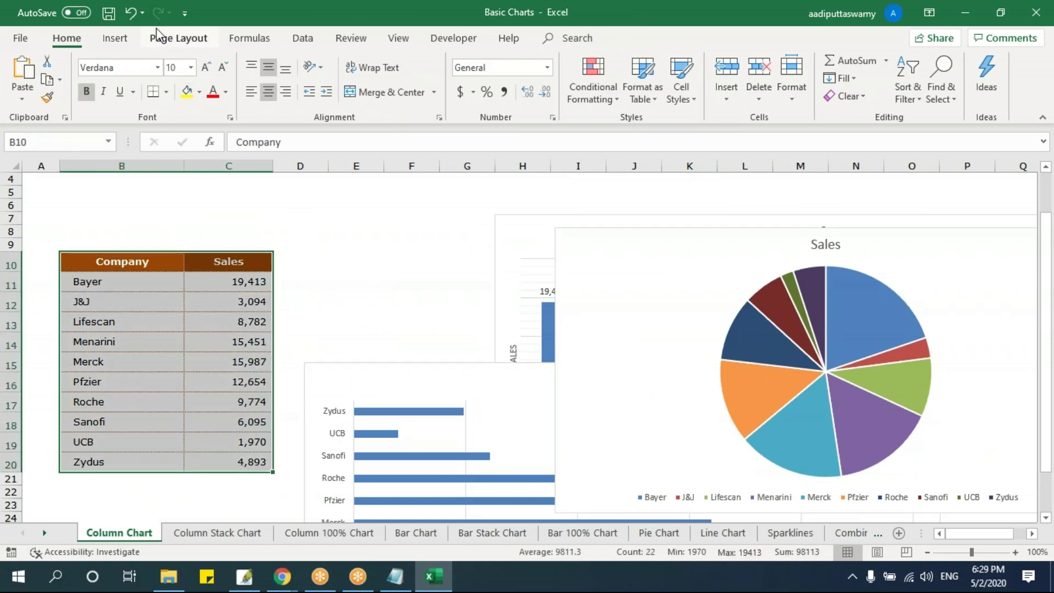
pyautogui.click(115, 38)
pyautogui.click(352, 77)
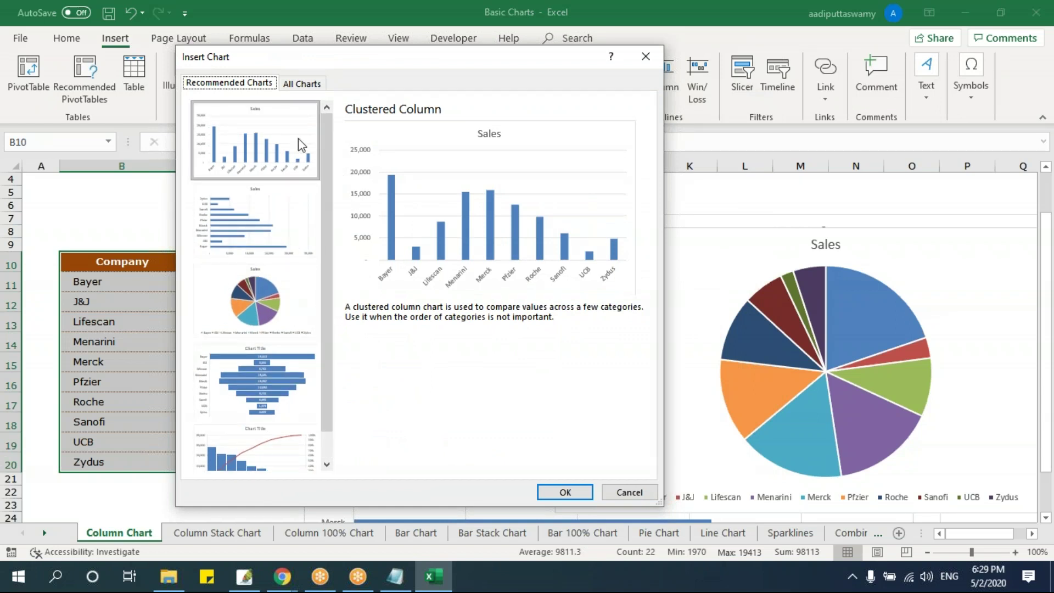
pyautogui.click(629, 492)
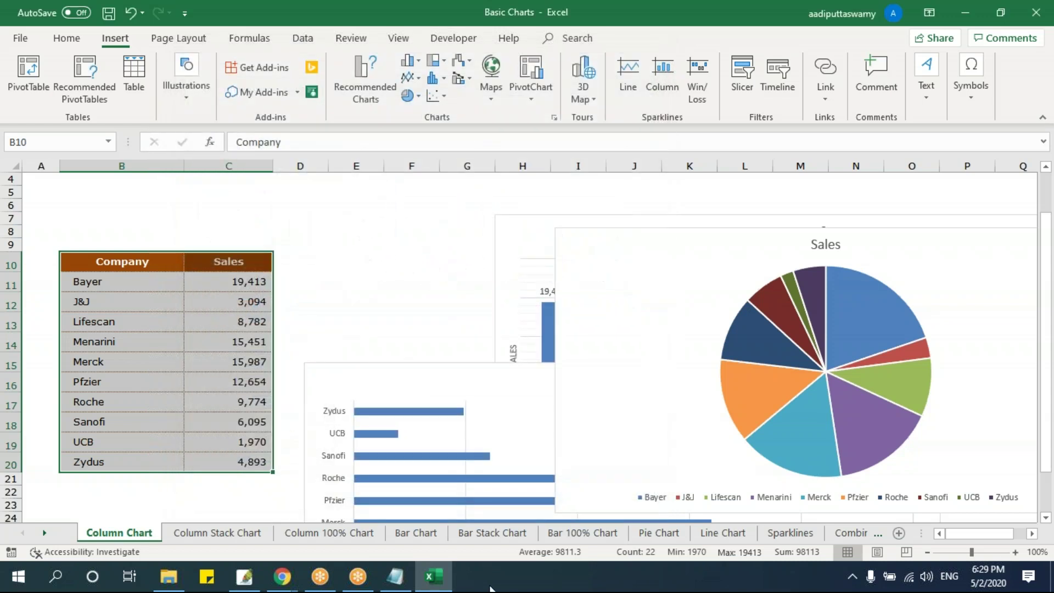
pyautogui.click(377, 280)
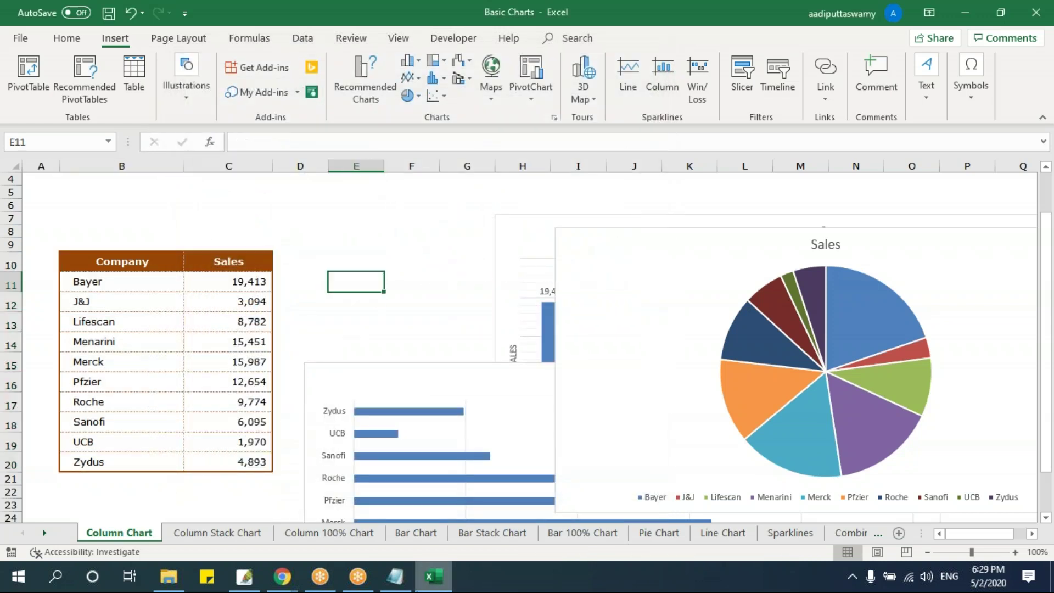
pyautogui.moveTo(434, 576)
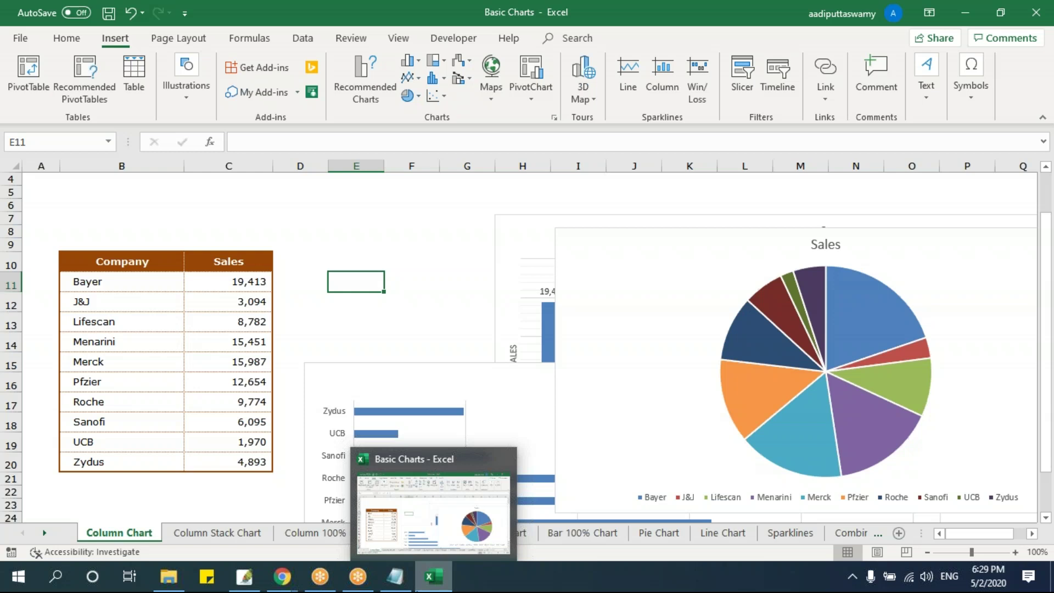
pyautogui.click(229, 281)
pyautogui.moveTo(124, 261); pyautogui.dragTo(242, 467)
pyautogui.click(356, 262)
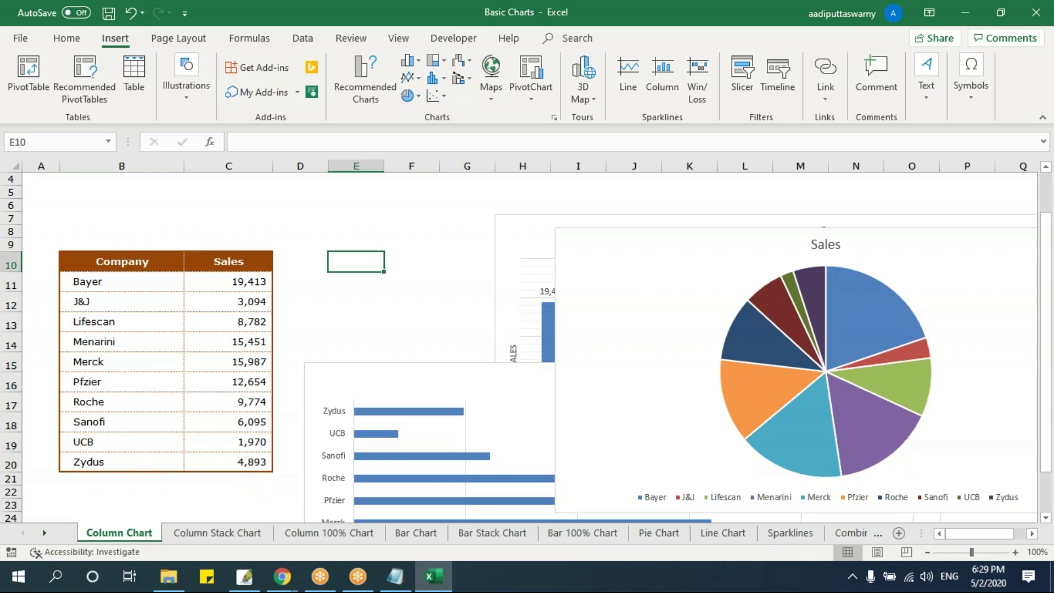
# Step: Find the Butterfly Chart workbook in the 15 - ChartsGraphs folder and open it
pyautogui.click(169, 577)
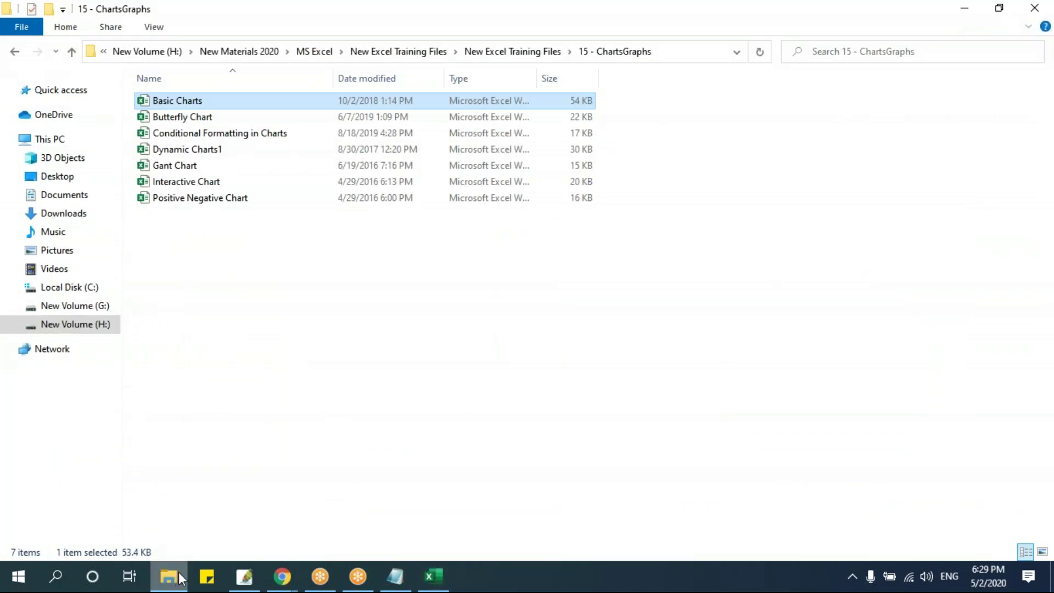
pyautogui.moveTo(400, 334); pyautogui.dragTo(160, 109)
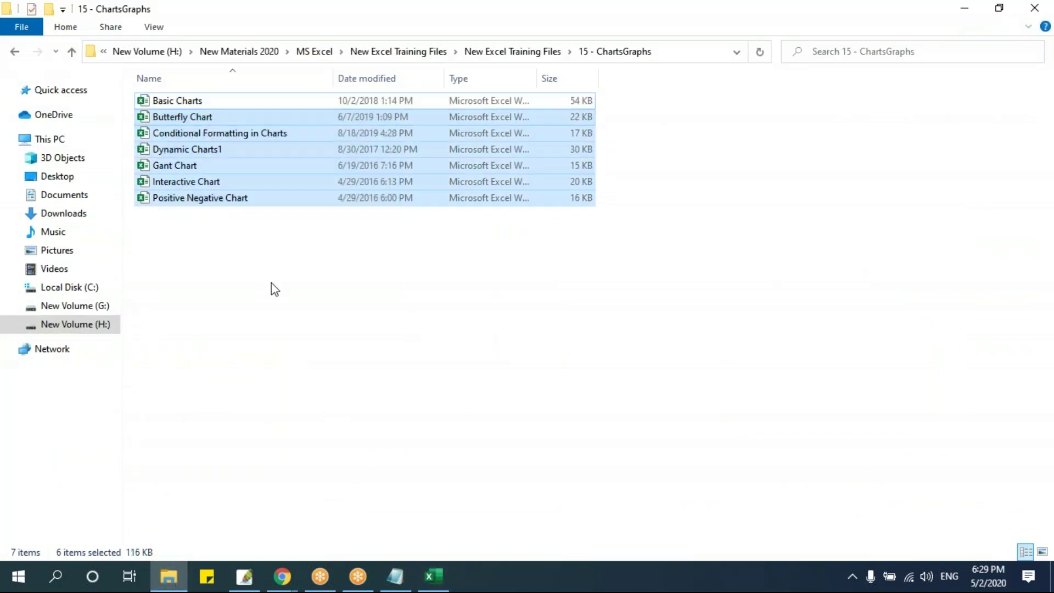
pyautogui.click(275, 302)
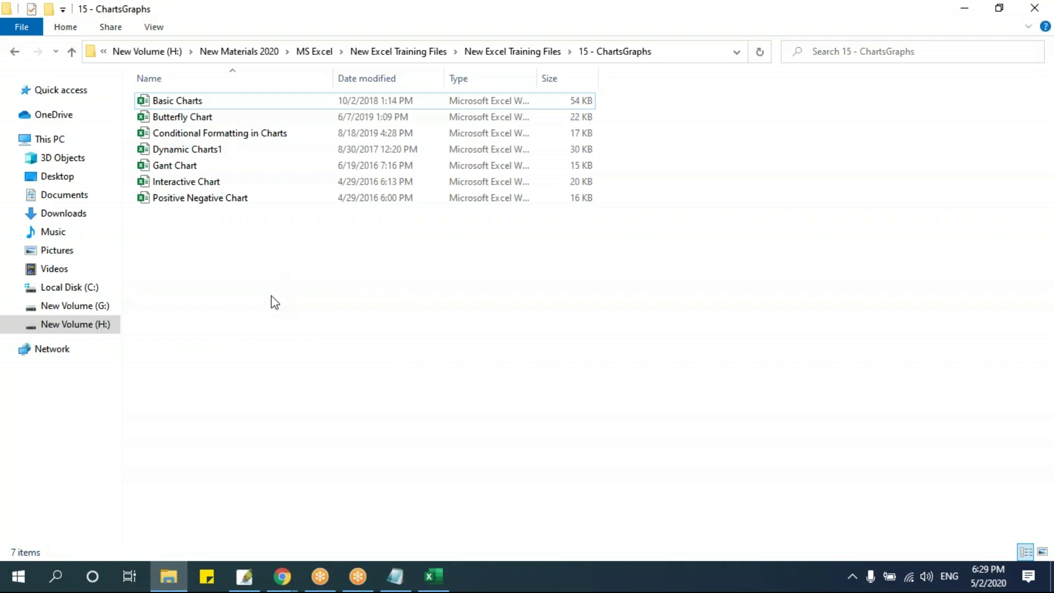
pyautogui.moveTo(418, 316); pyautogui.dragTo(160, 112)
pyautogui.click(255, 311)
pyautogui.moveTo(245, 577)
pyautogui.press('Down')
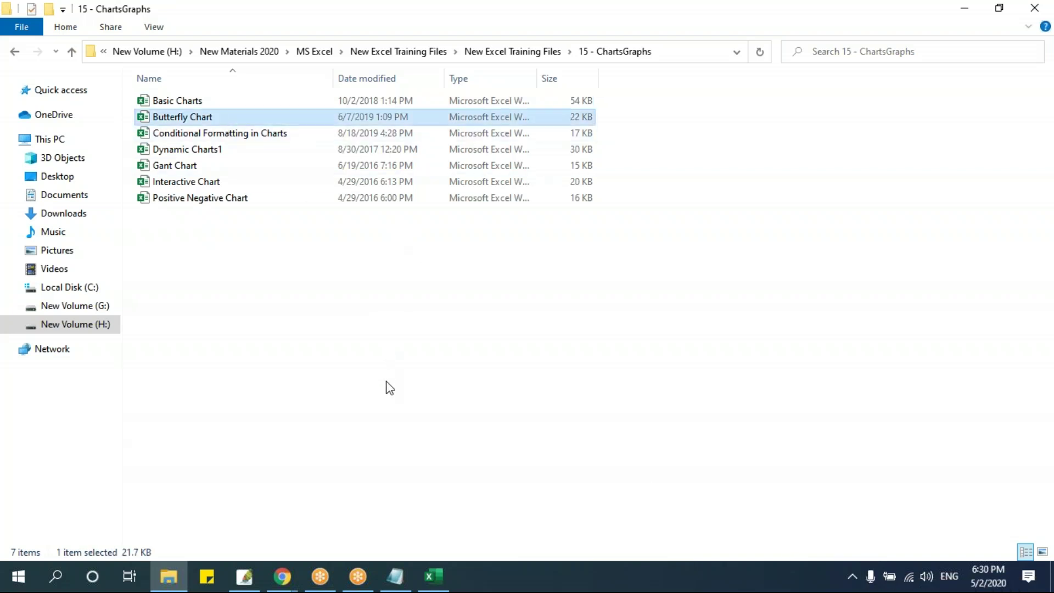
pyautogui.doubleClick(222, 117)
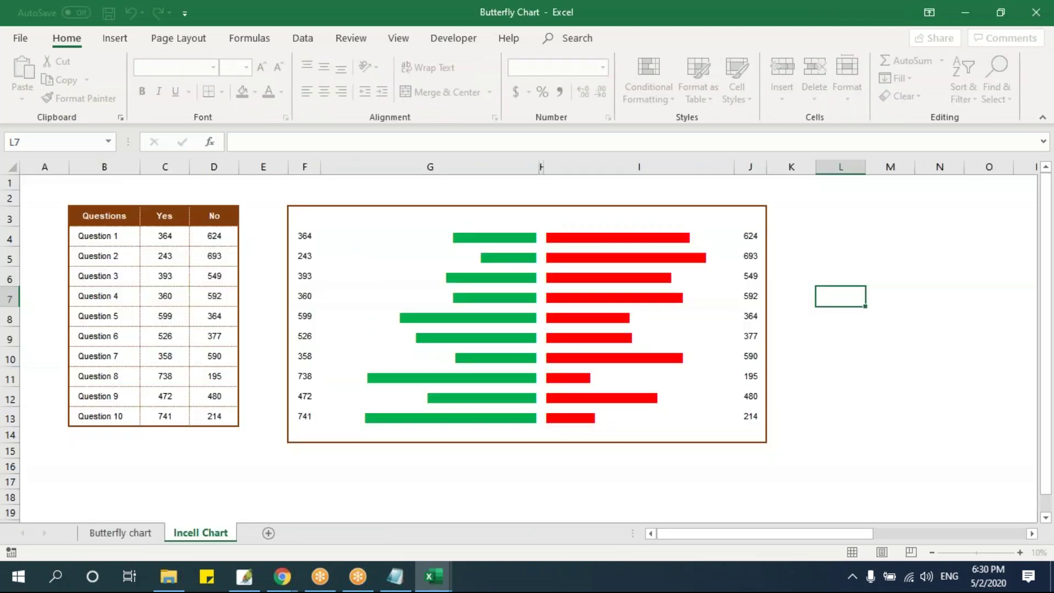
pyautogui.click(122, 533)
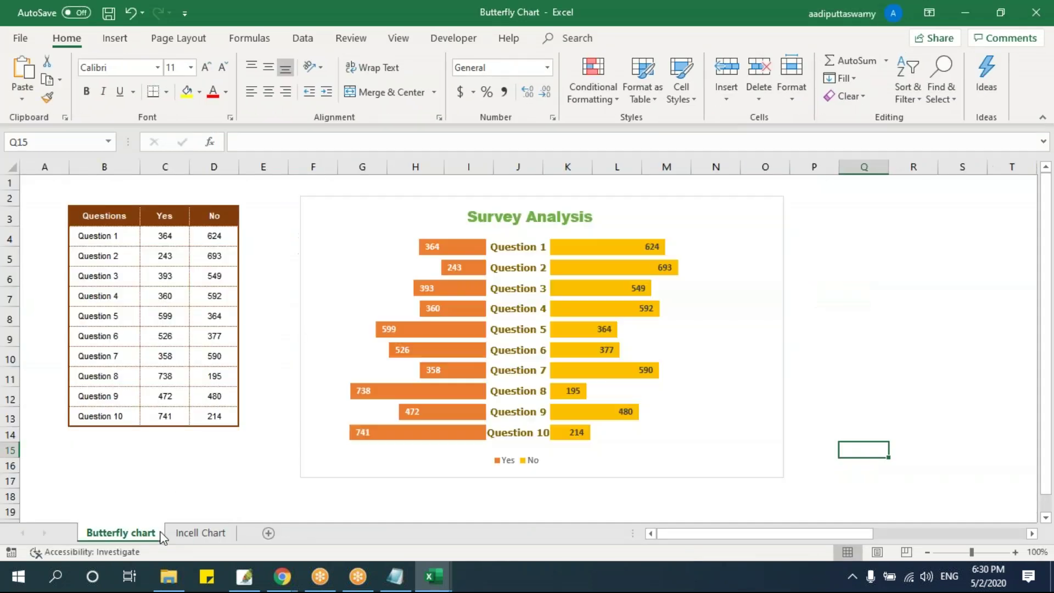
pyautogui.click(272, 252)
pyautogui.moveTo(105, 216); pyautogui.dragTo(171, 418)
pyautogui.moveTo(165, 236); pyautogui.dragTo(165, 415)
pyautogui.moveTo(219, 236); pyautogui.dragTo(219, 417)
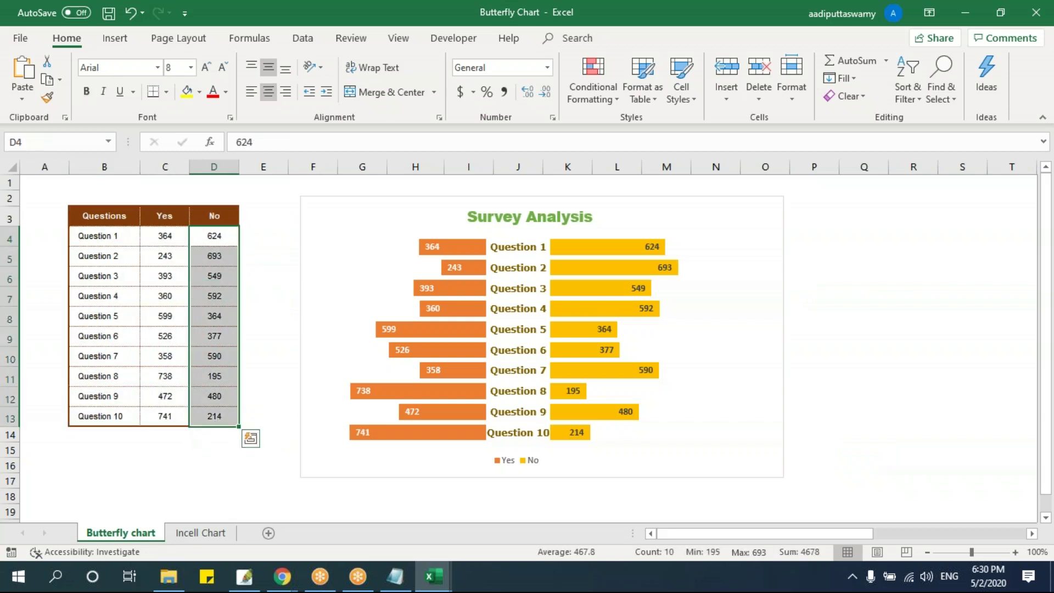
pyautogui.click(258, 255)
pyautogui.moveTo(282, 577)
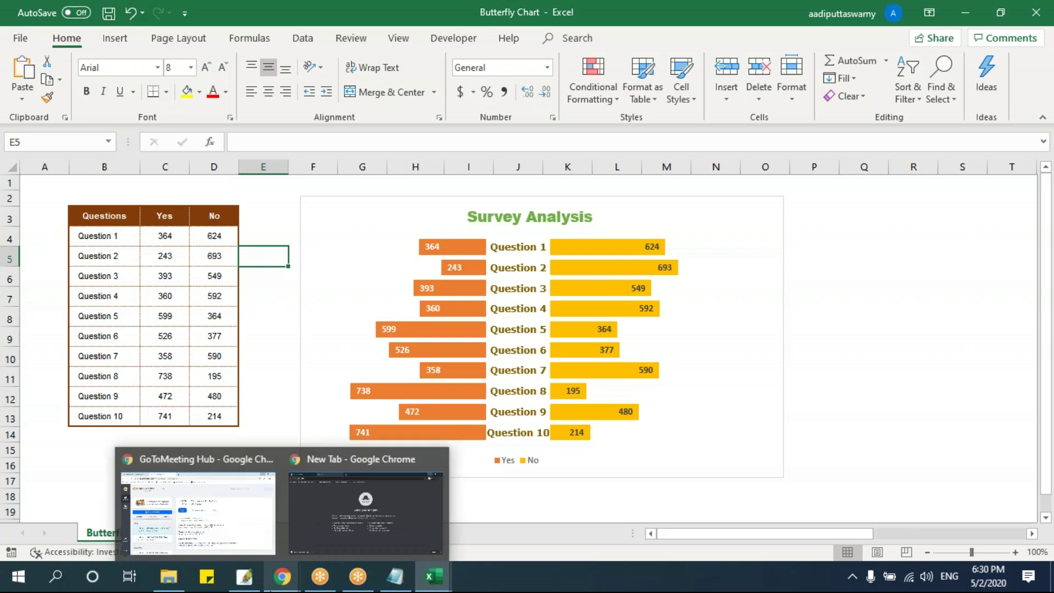
pyautogui.click(884, 402)
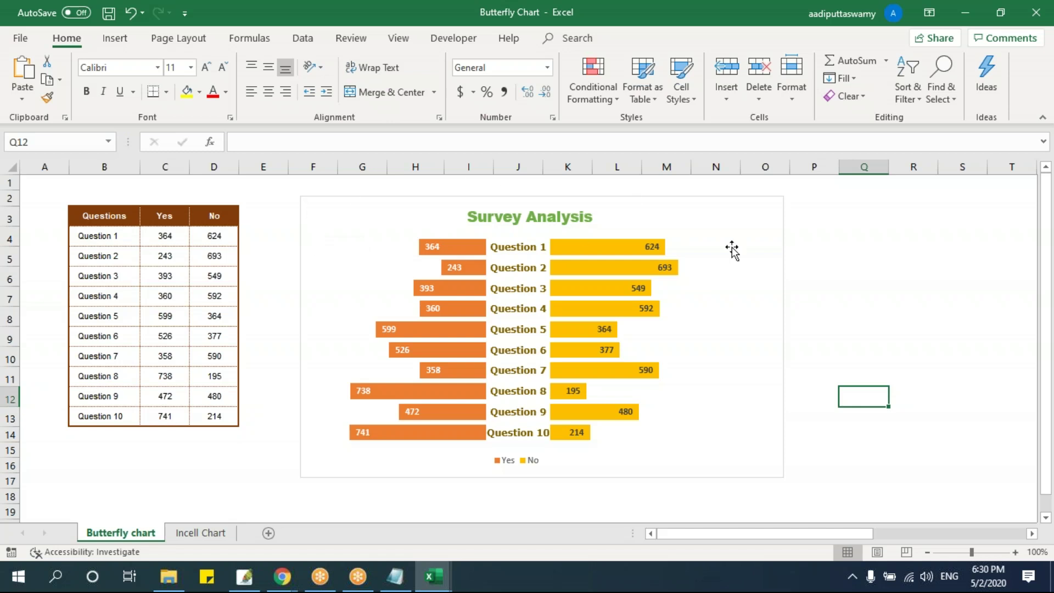
pyautogui.moveTo(579, 314)
pyautogui.moveTo(104, 216); pyautogui.dragTo(214, 418)
pyautogui.click(115, 38)
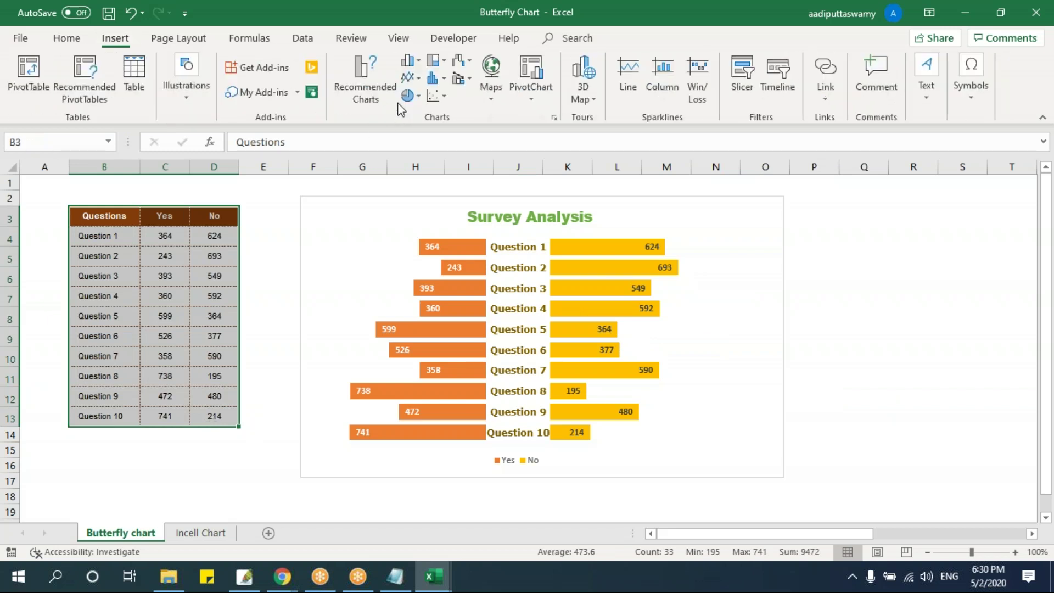
pyautogui.click(413, 62)
pyautogui.click(419, 108)
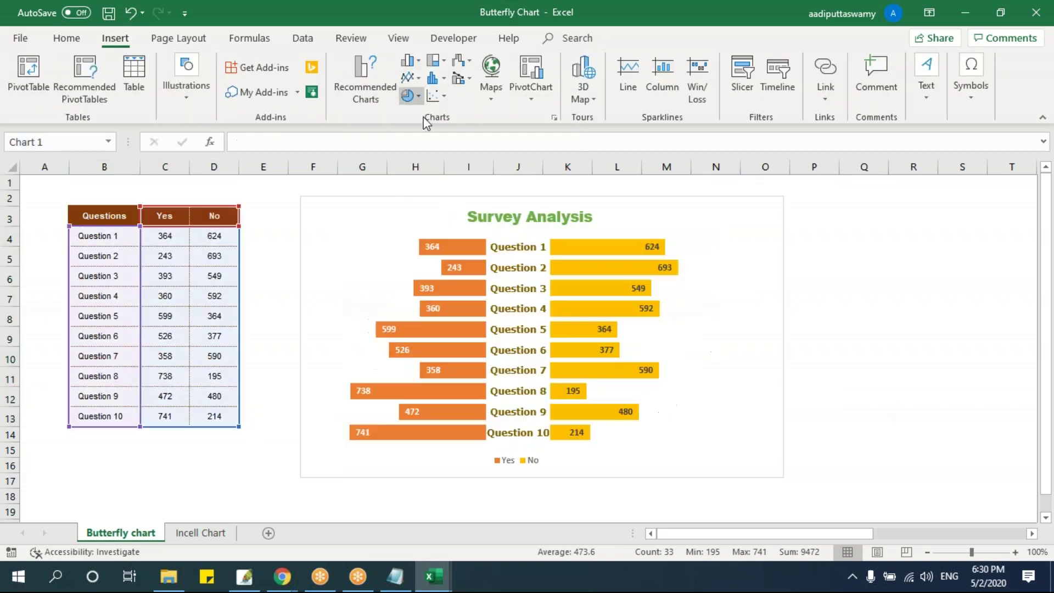
pyautogui.moveTo(424, 236); pyautogui.dragTo(355, 186)
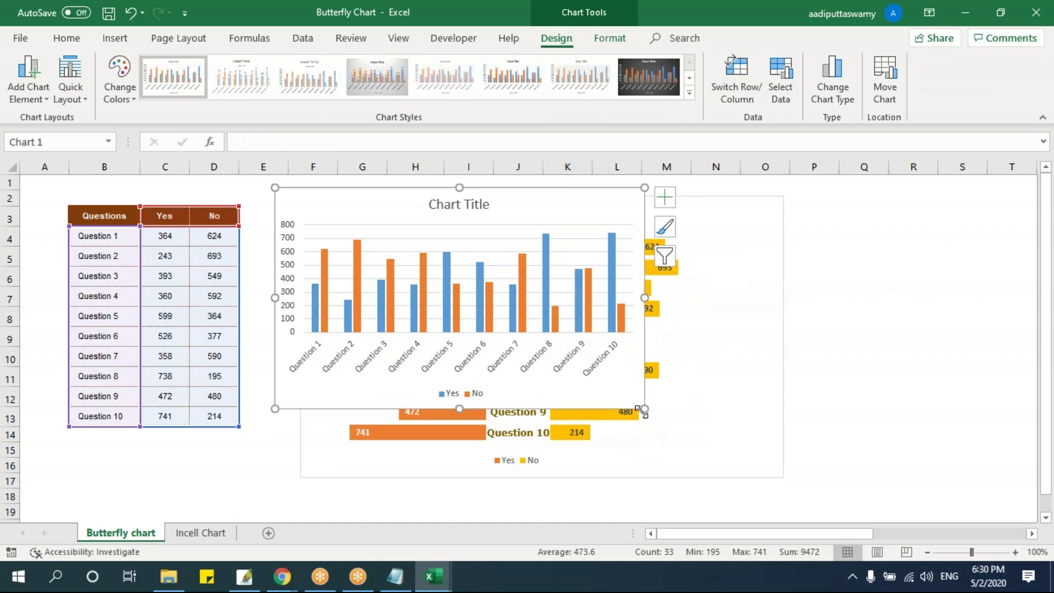
pyautogui.moveTo(706, 450); pyautogui.dragTo(845, 479)
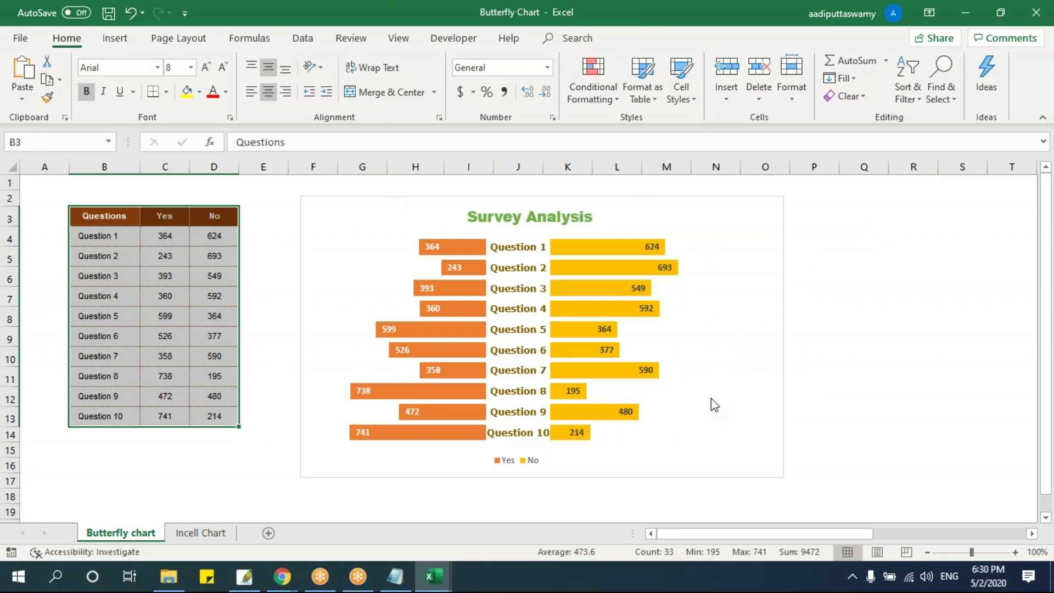
# Step: Move the butterfly chart aside to inspect its helper table H3:M13, then undo the move
pyautogui.scroll(-3, 681, 409)
pyautogui.scroll(3, 681, 410)
pyautogui.moveTo(384, 203); pyautogui.dragTo(816, 203)
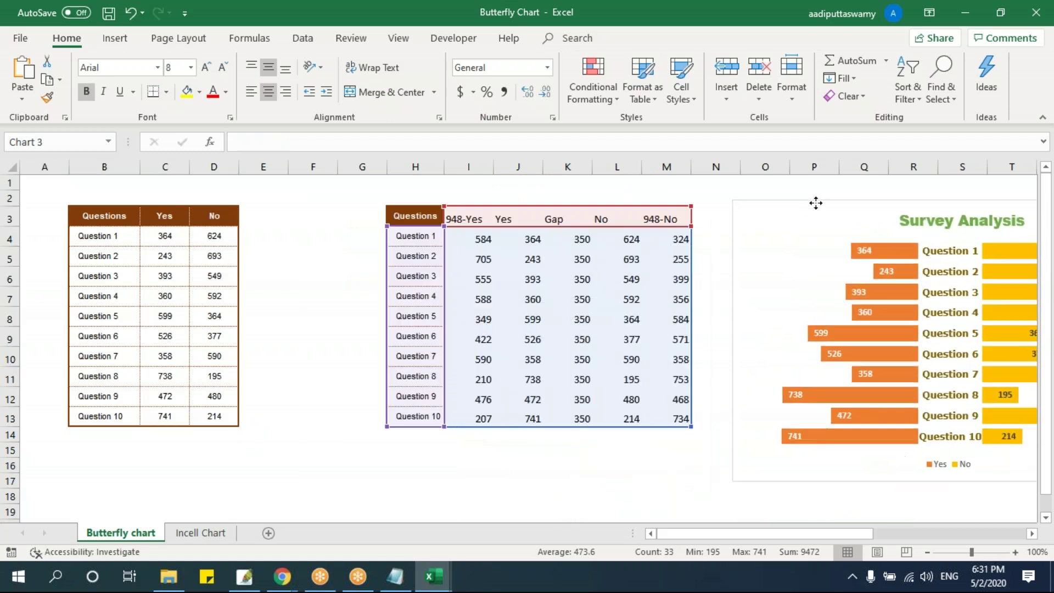
pyautogui.click(307, 238)
pyautogui.moveTo(416, 216); pyautogui.dragTo(651, 418)
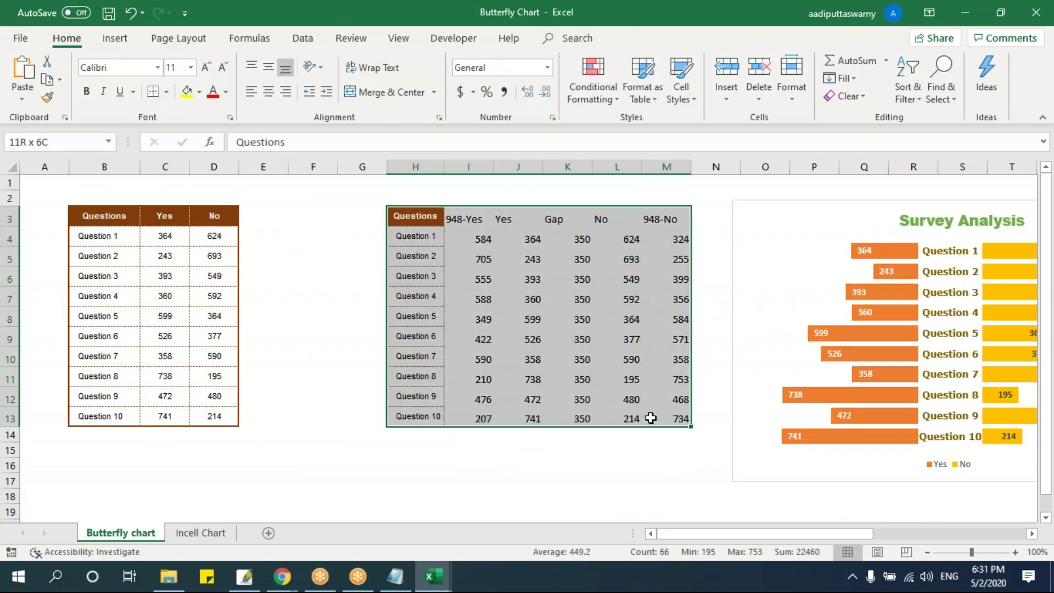
pyautogui.click(362, 236)
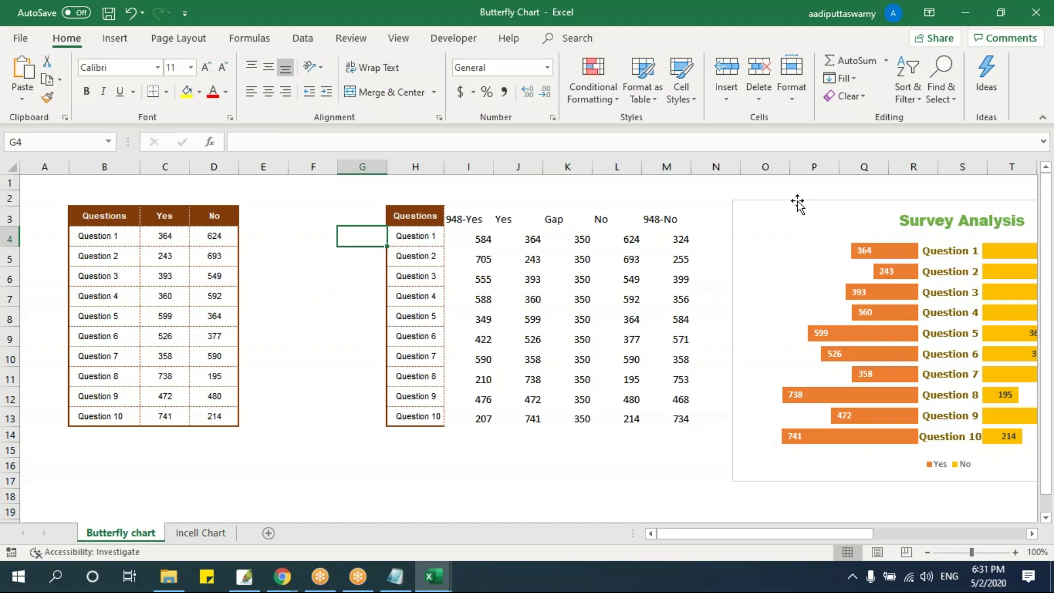
pyautogui.hotkey('ctrl', 'z')
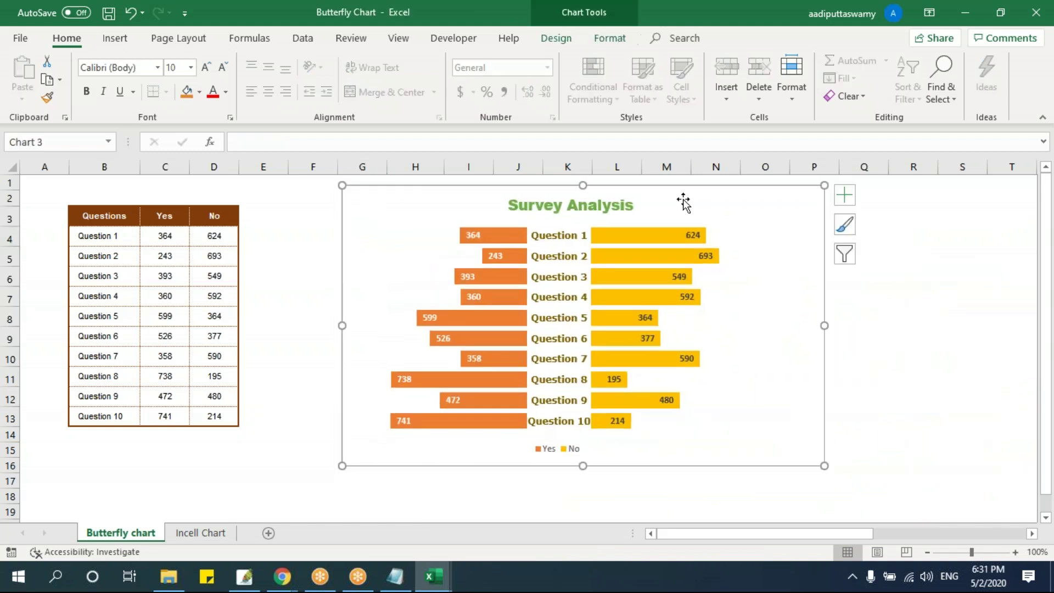
# Step: Copy the Questions/Yes/No table B3:D13 and paste it at B25
pyautogui.moveTo(457, 413)
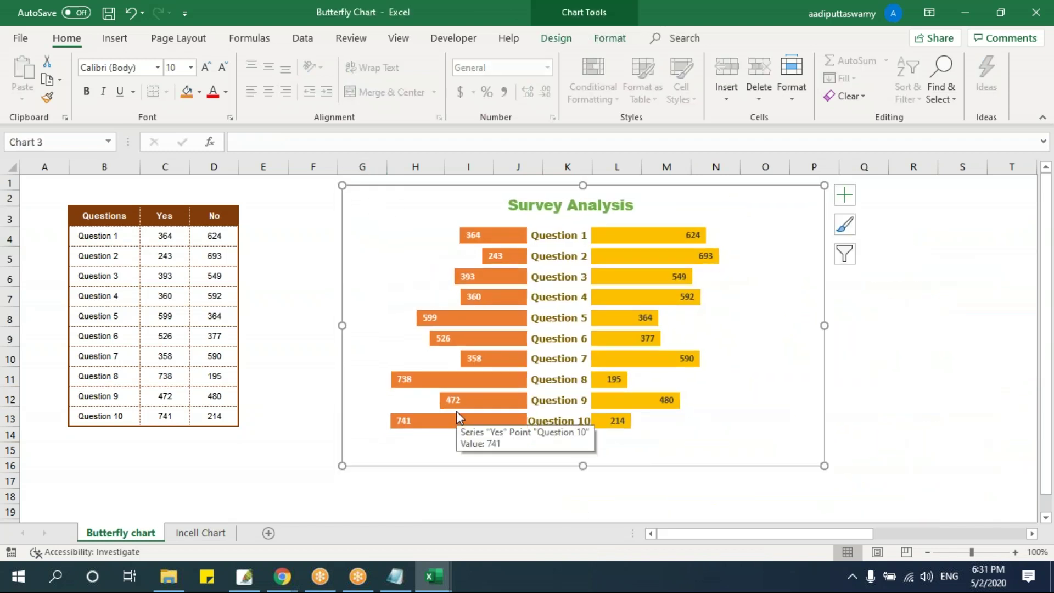
pyautogui.moveTo(104, 215); pyautogui.dragTo(206, 415)
pyautogui.hotkey('ctrl', 'c')
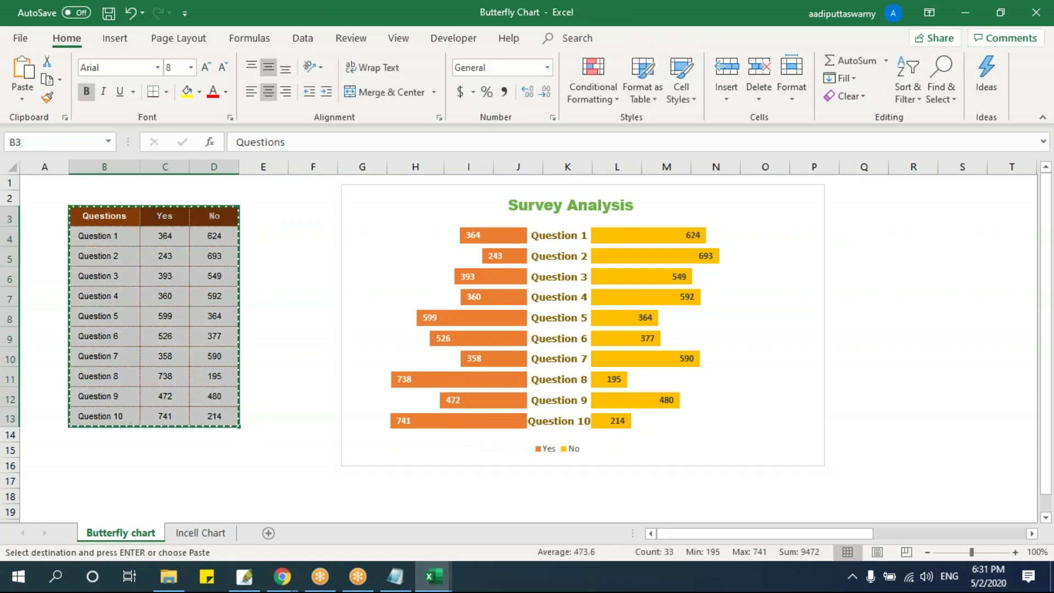
pyautogui.scroll(-1, 247, 362)
pyautogui.click(214, 397)
pyautogui.scroll(-5, 212, 384)
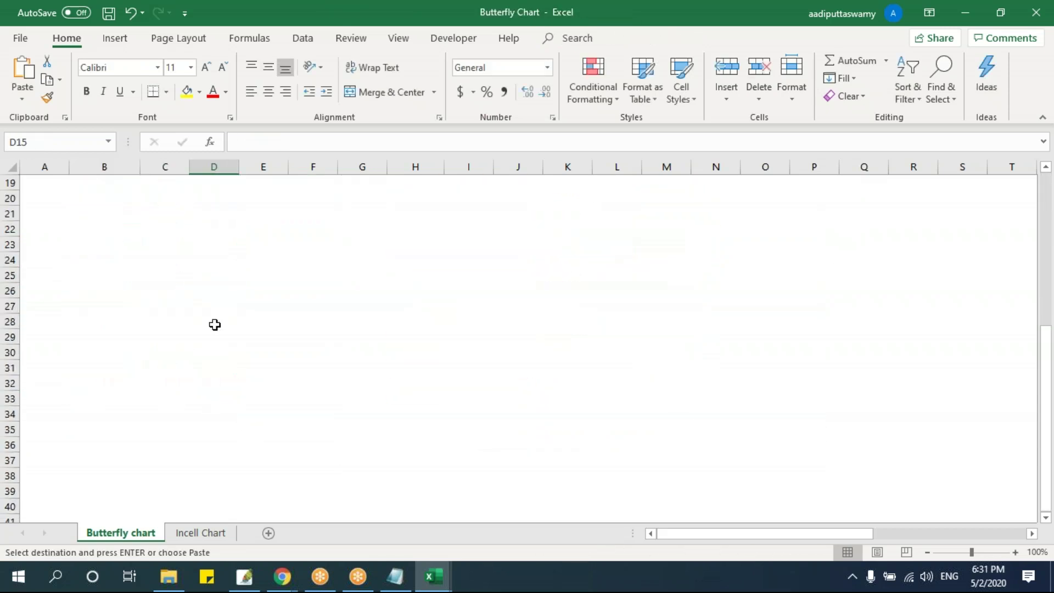
pyautogui.click(131, 276)
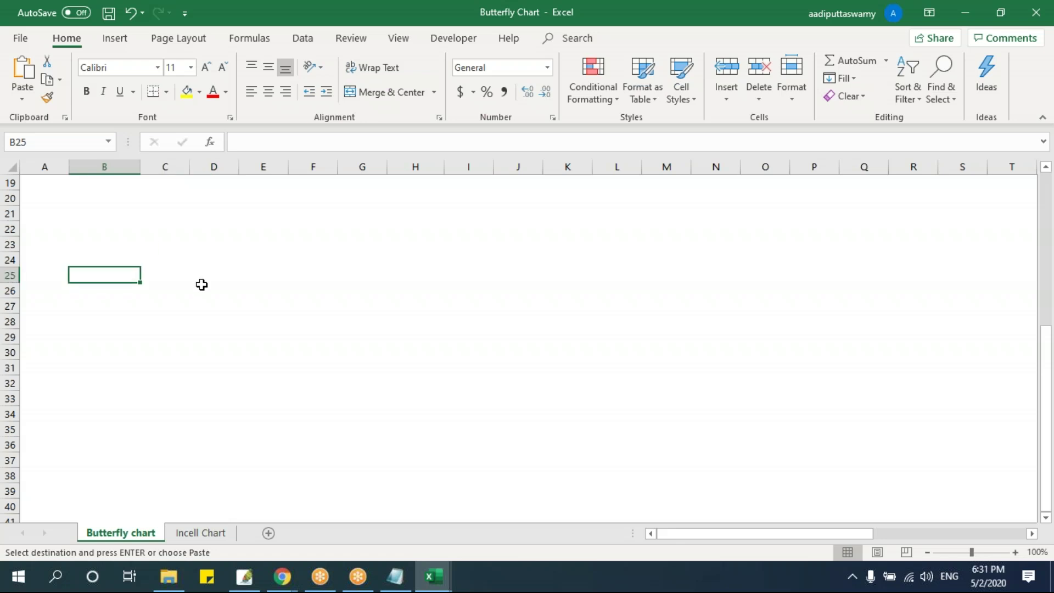
pyautogui.hotkey('ctrl', 'v')
pyautogui.click(313, 352)
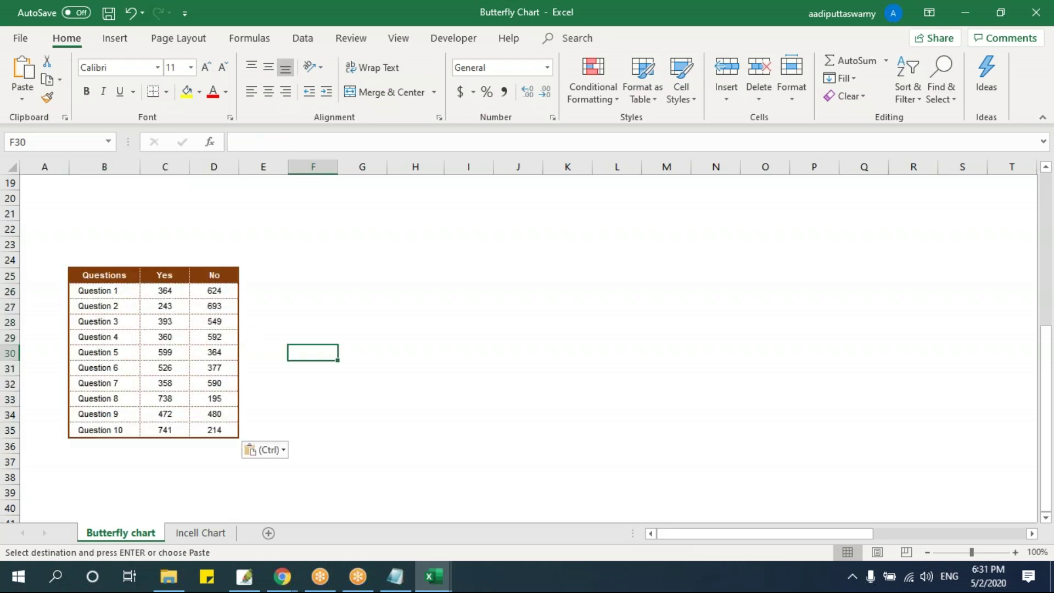
pyautogui.scroll(6, 410, 226)
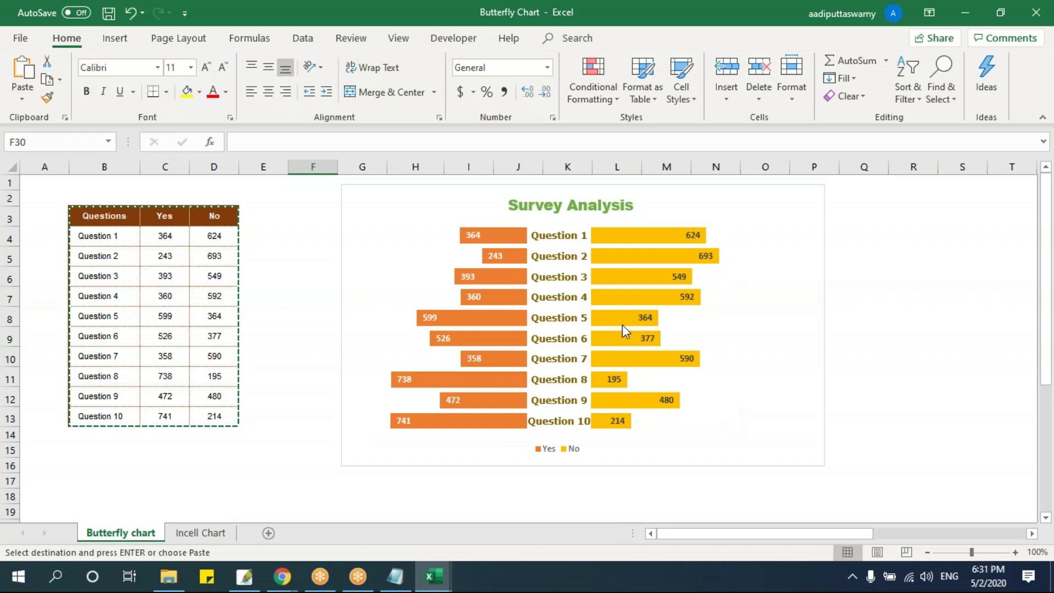
pyautogui.scroll(-5, 621, 324)
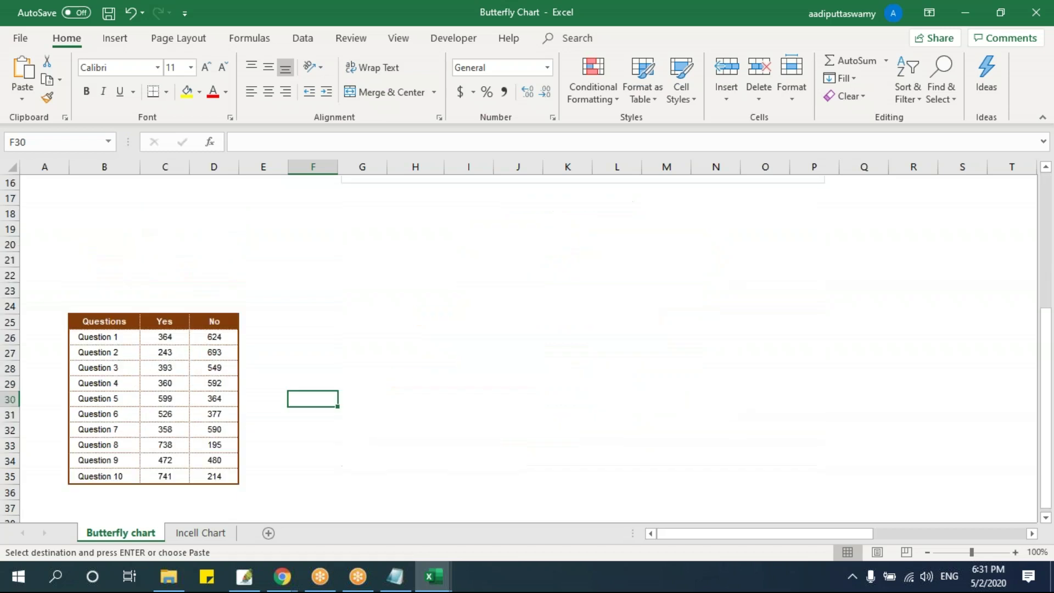
# Step: Fill G25:G35 with the question labels using =B25 copied down
pyautogui.click(357, 323)
pyautogui.write('=')
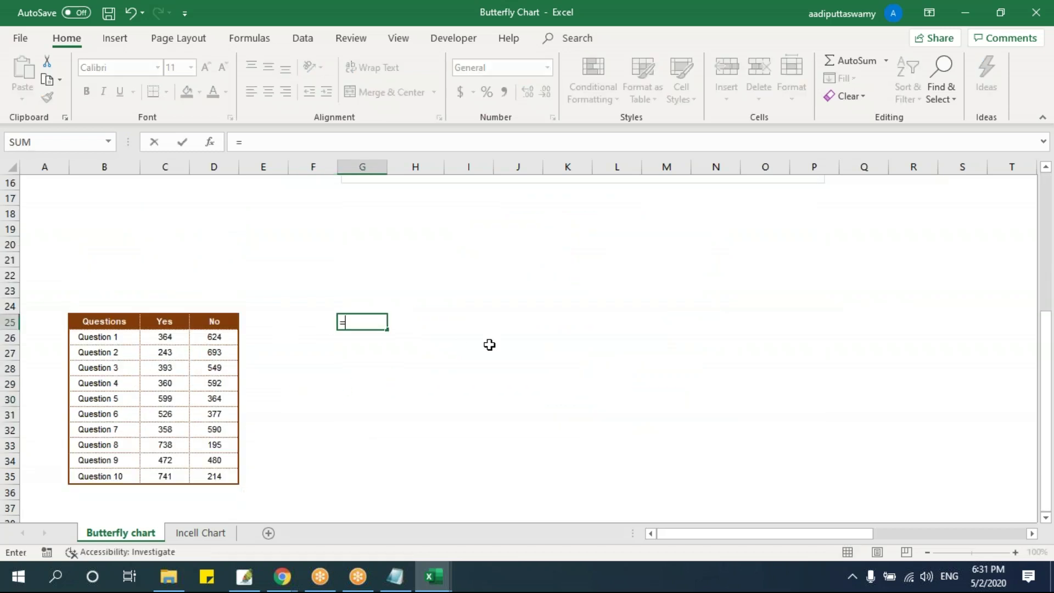
pyautogui.click(85, 318)
pyautogui.press('Return')
pyautogui.press('Up')
pyautogui.moveTo(387, 329); pyautogui.dragTo(387, 481)
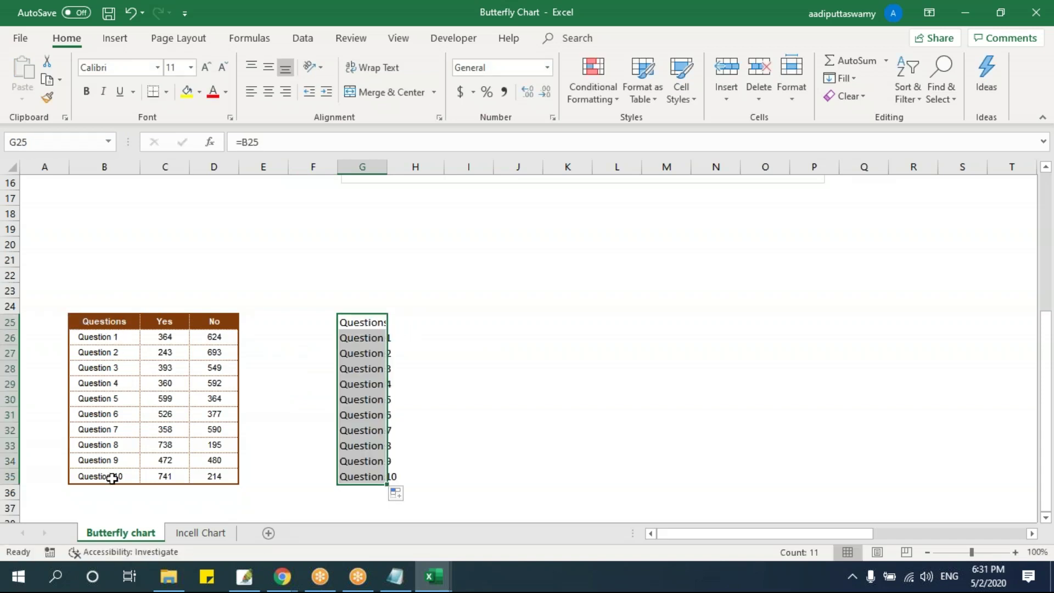
pyautogui.scroll(4, 437, 195)
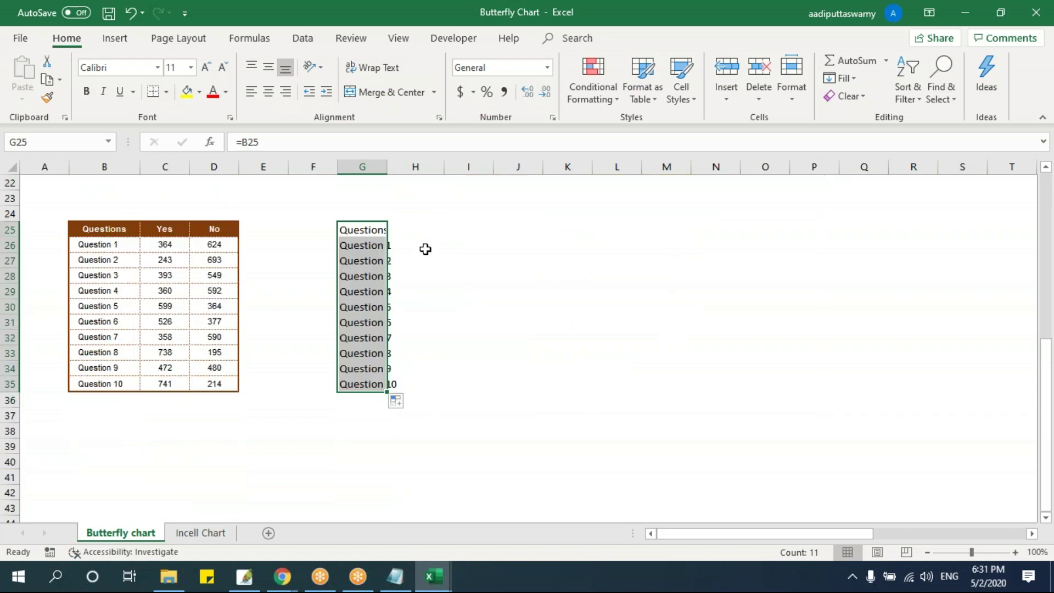
pyautogui.press('Right')
pyautogui.scroll(1, 518, 289)
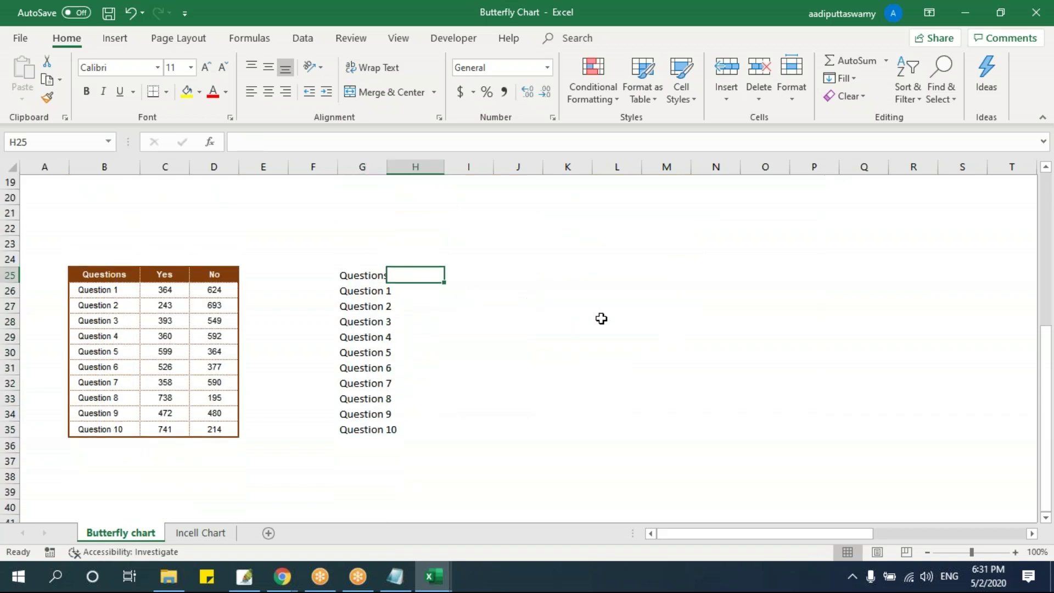
# Step: Head column H '1000-c' and fill =1000-C26 down to H35
pyautogui.write('1000')
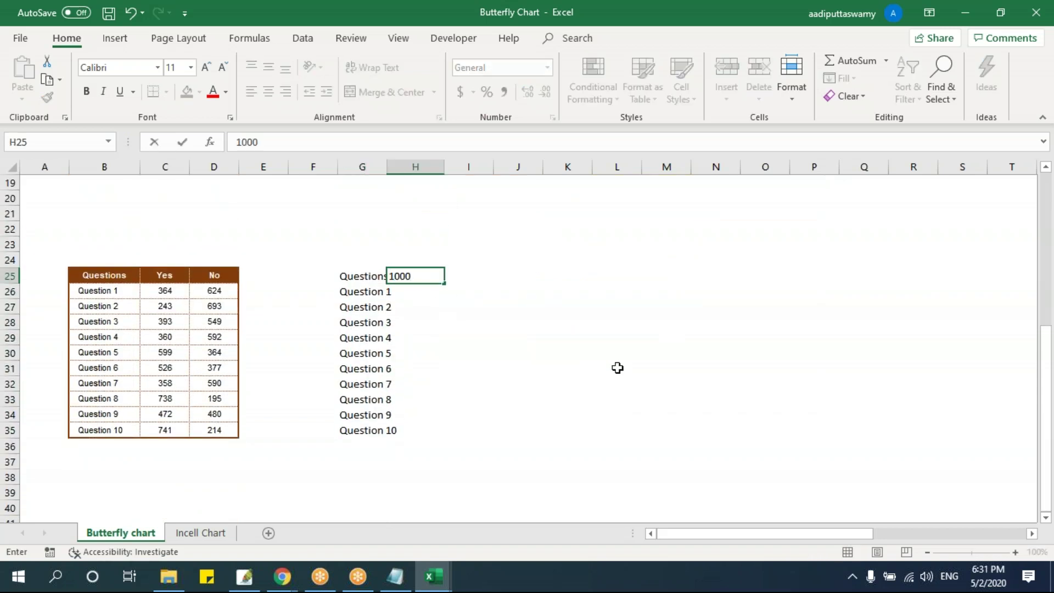
pyautogui.write('-c')
pyautogui.press('Return')
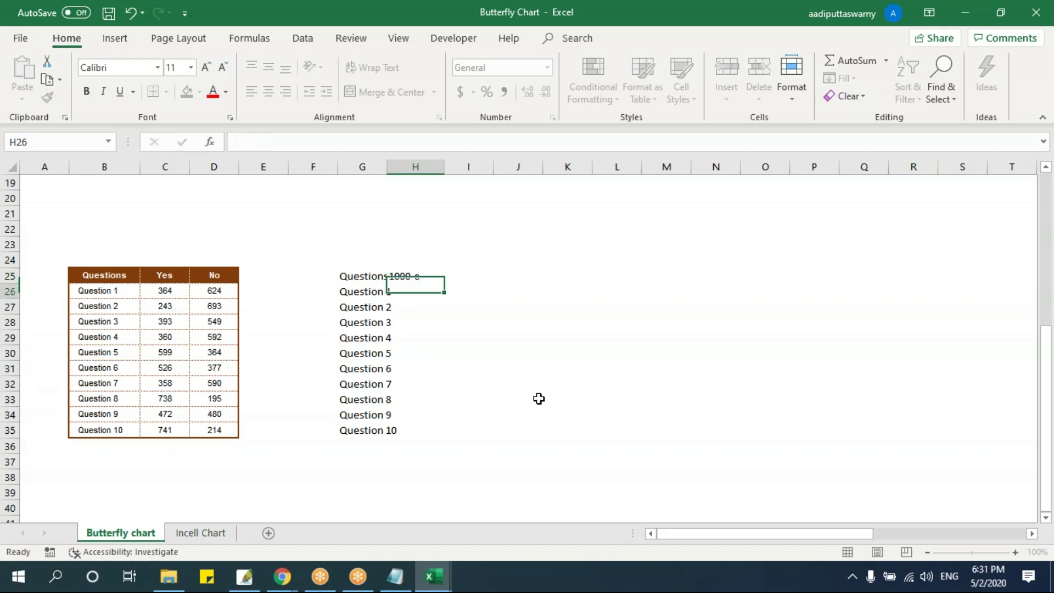
pyautogui.write('1')
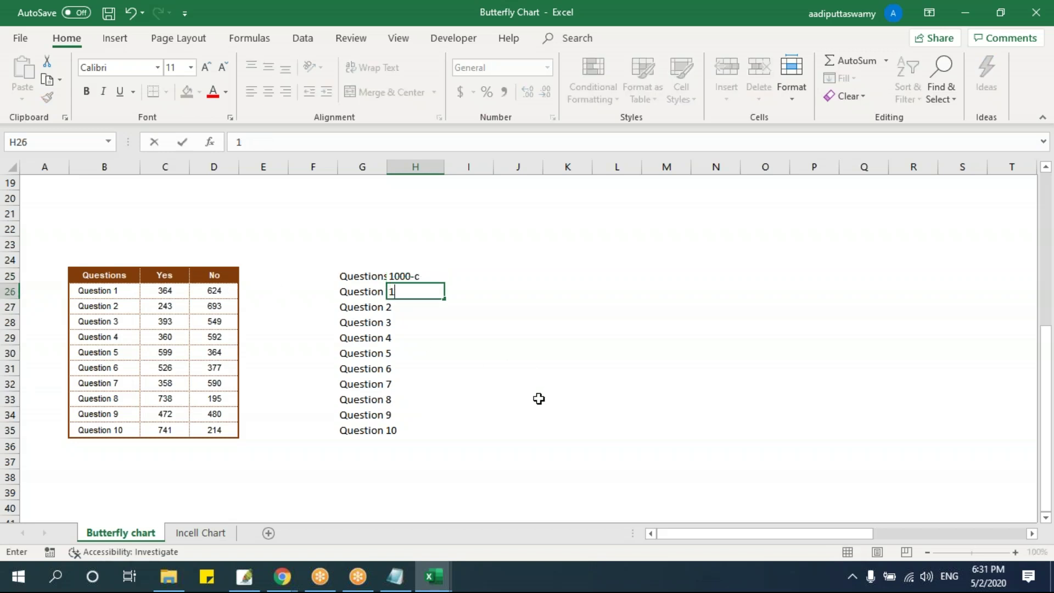
pyautogui.write('000-')
pyautogui.click(183, 295)
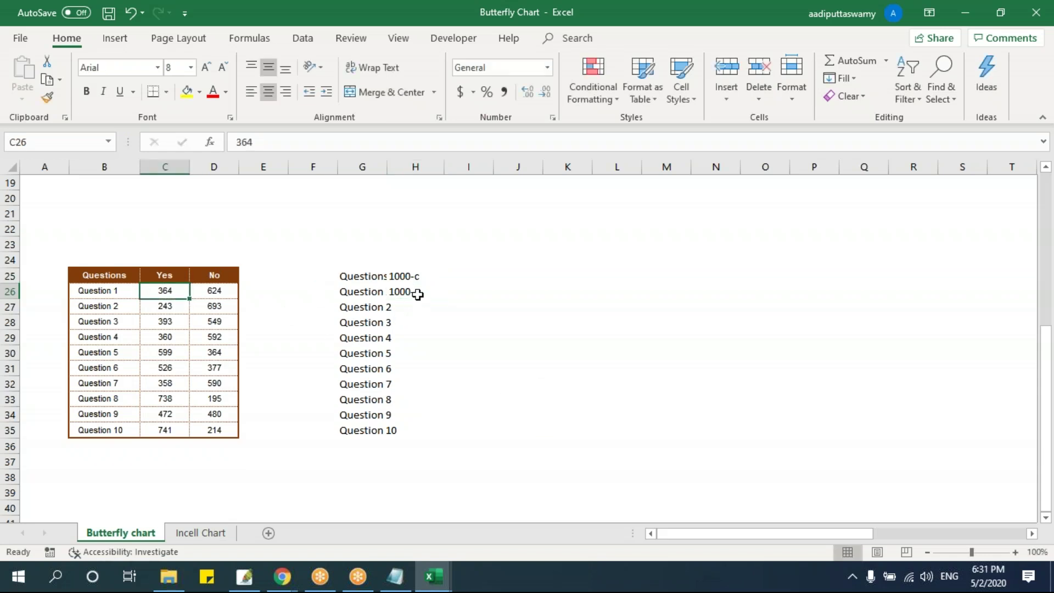
pyautogui.doubleClick(417, 292)
pyautogui.press('Home')
pyautogui.write('=')
pyautogui.click(442, 289)
pyautogui.click(169, 292)
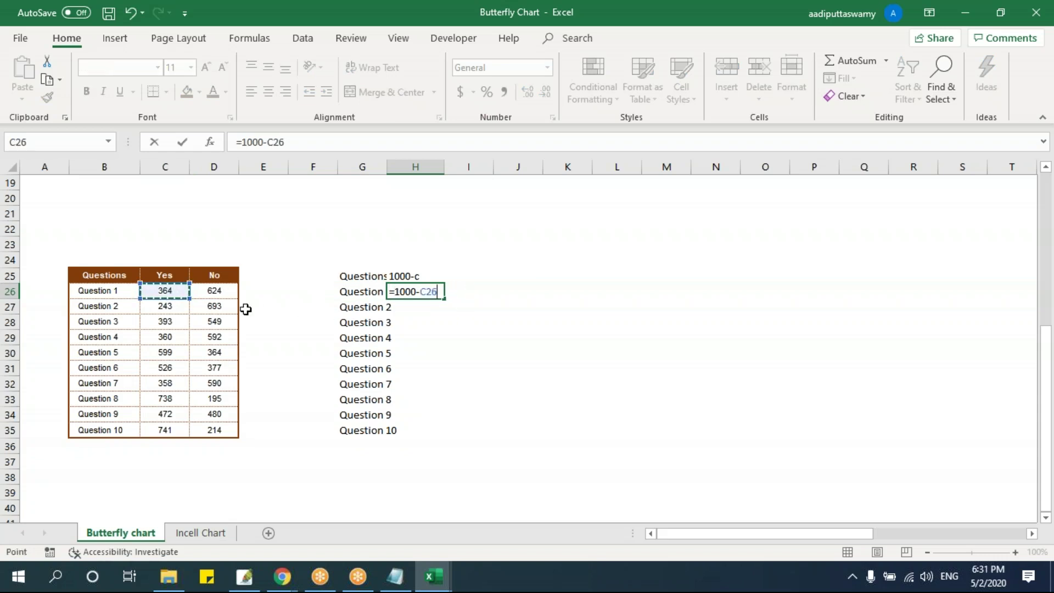
pyautogui.press('Return')
pyautogui.click(431, 290)
pyautogui.moveTo(444, 299); pyautogui.dragTo(447, 432)
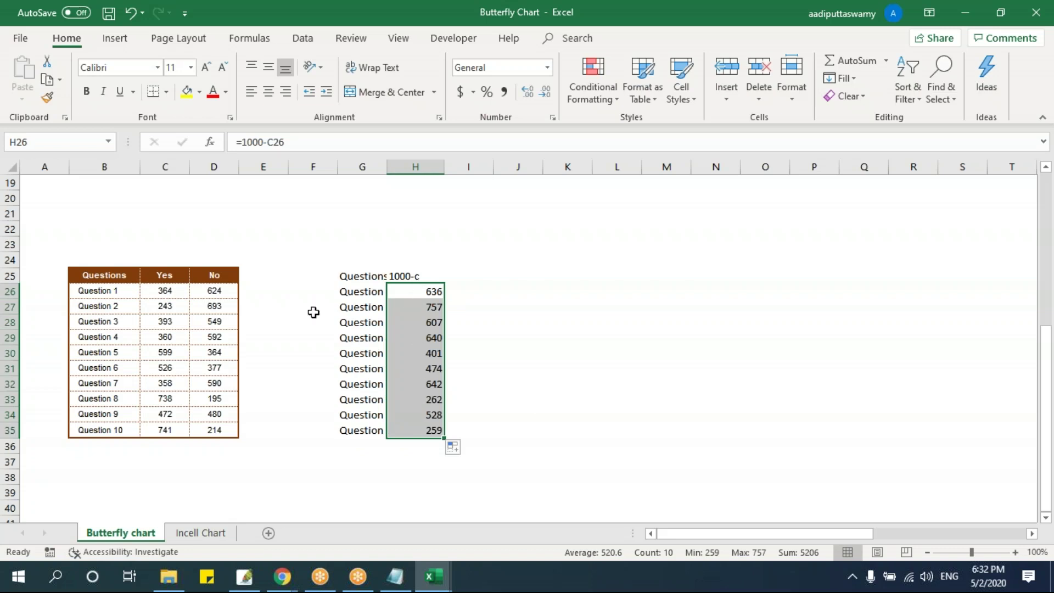
pyautogui.scroll(5, 504, 306)
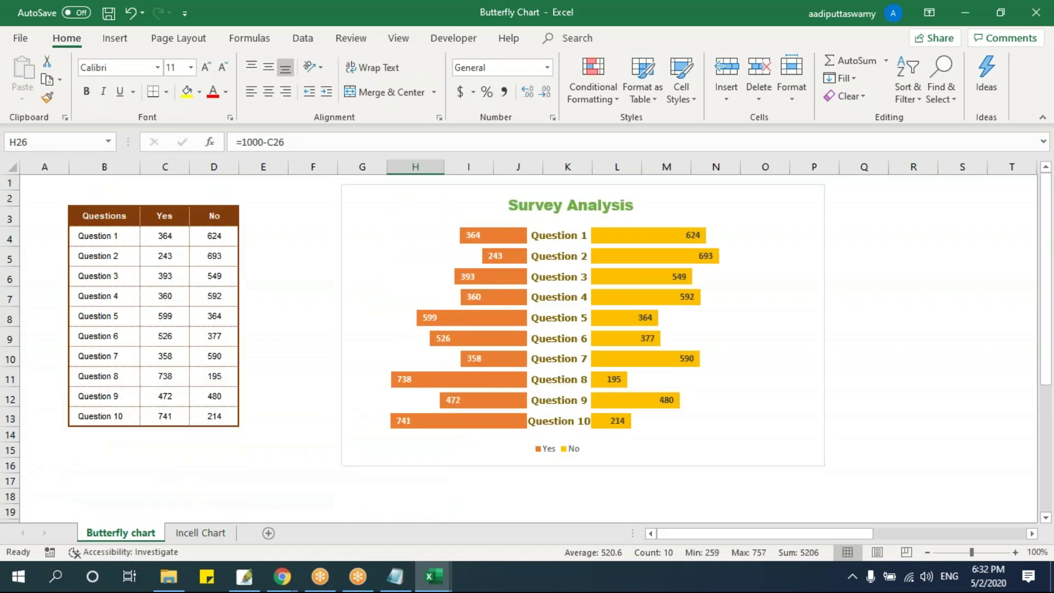
pyautogui.scroll(-4, 529, 431)
# Step: Head column I 'Yes' and fill =C26 down to row 35
pyautogui.press('Right')
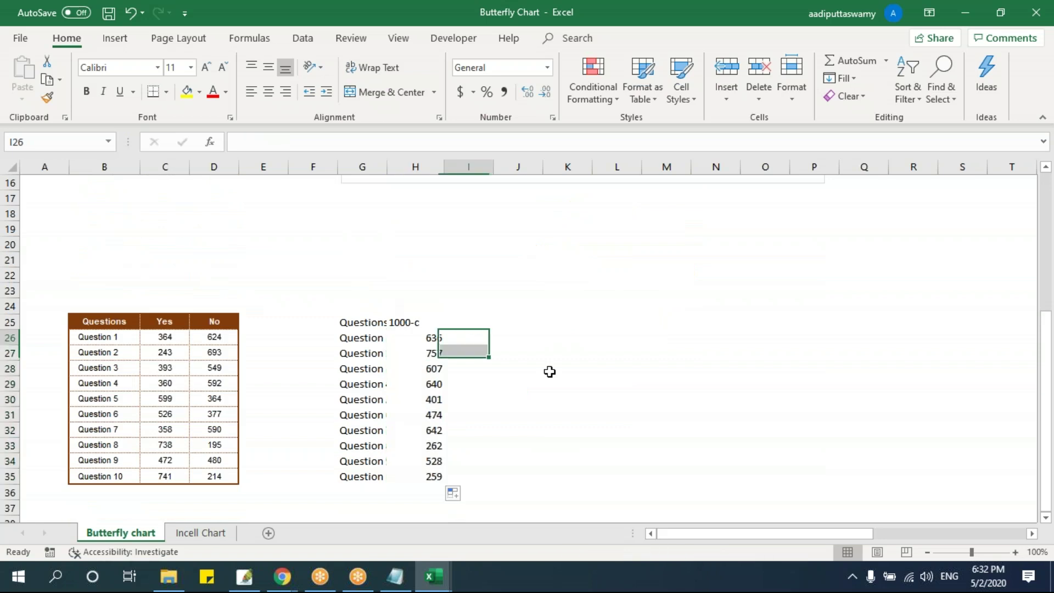
pyautogui.scroll(5, 545, 370)
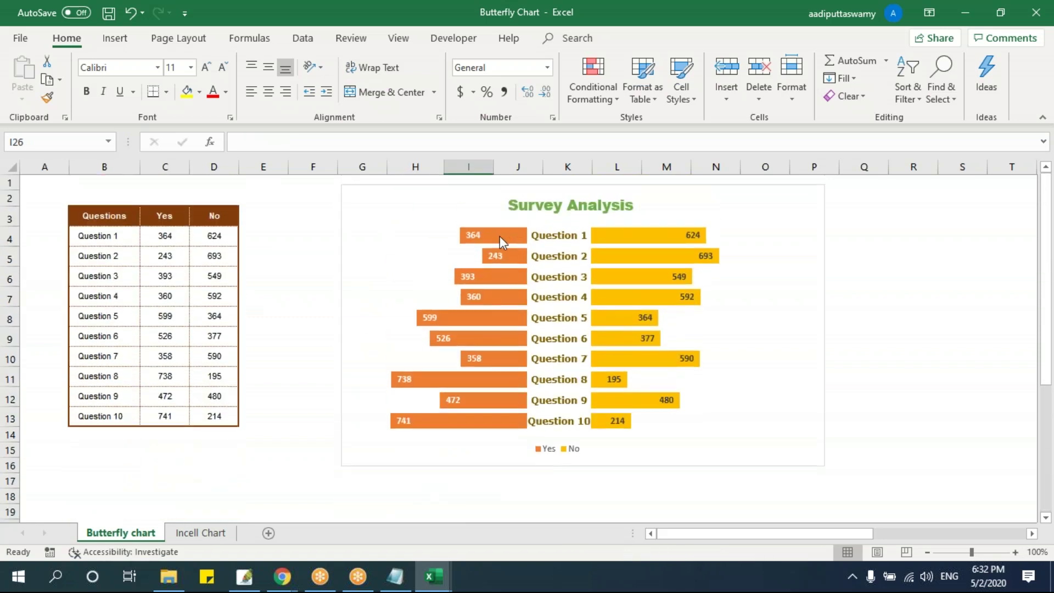
pyautogui.scroll(-5, 624, 478)
pyautogui.press('Up')
pyautogui.write('Yes')
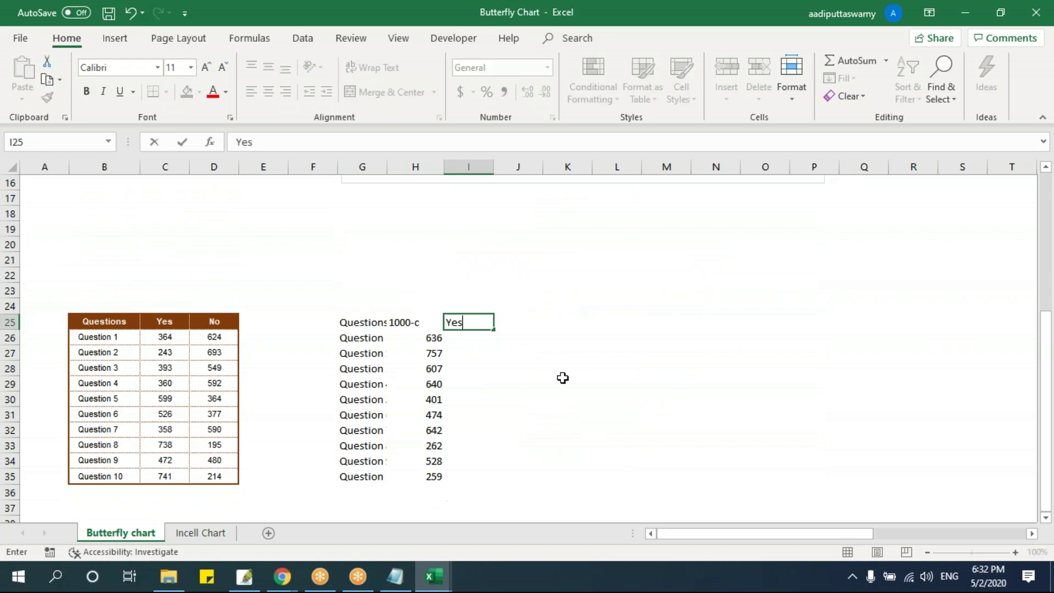
pyautogui.press('Return')
pyautogui.write('=')
pyautogui.click(167, 337)
pyautogui.press('Return')
pyautogui.click(461, 335)
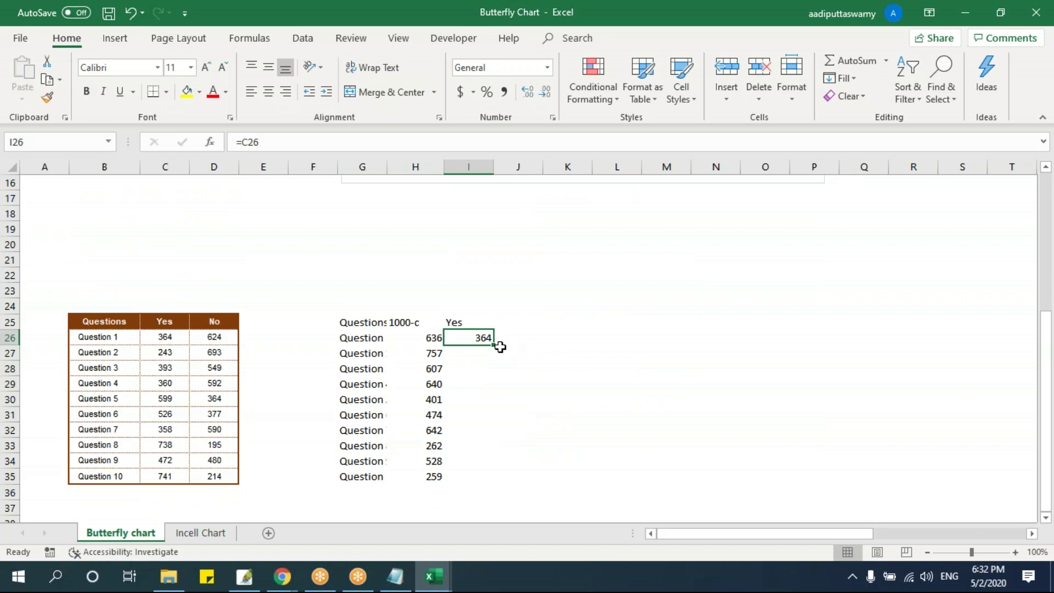
pyautogui.moveTo(491, 356); pyautogui.dragTo(491, 476)
pyautogui.click(430, 338)
pyautogui.moveTo(431, 337); pyautogui.dragTo(478, 369)
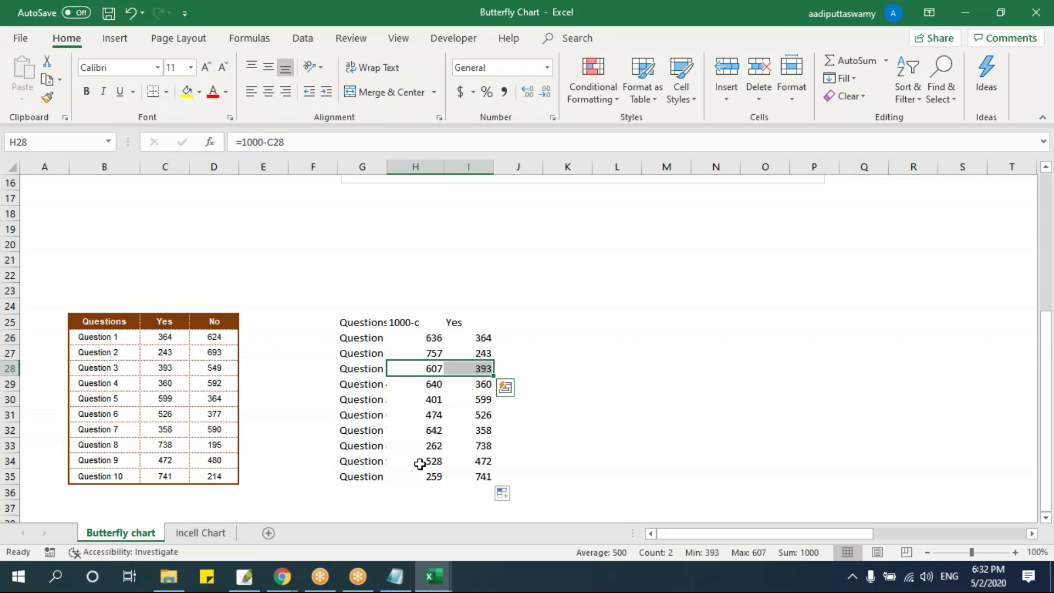
# Step: Enter a gap value of 300 in J26 and fill it down to row 35
pyautogui.click(518, 322)
pyautogui.scroll(5, 595, 299)
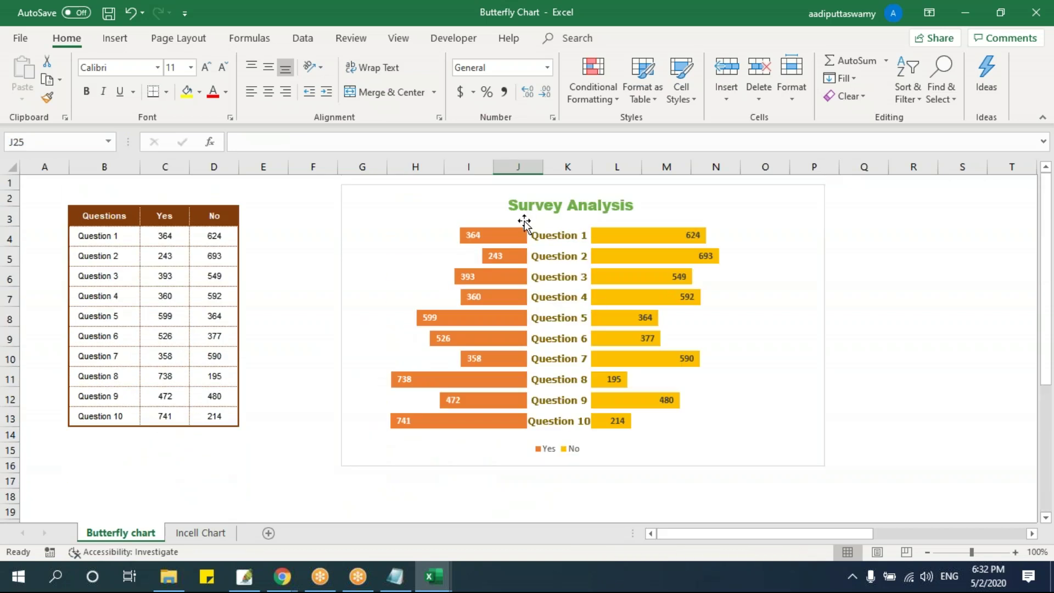
pyautogui.scroll(-7, 627, 404)
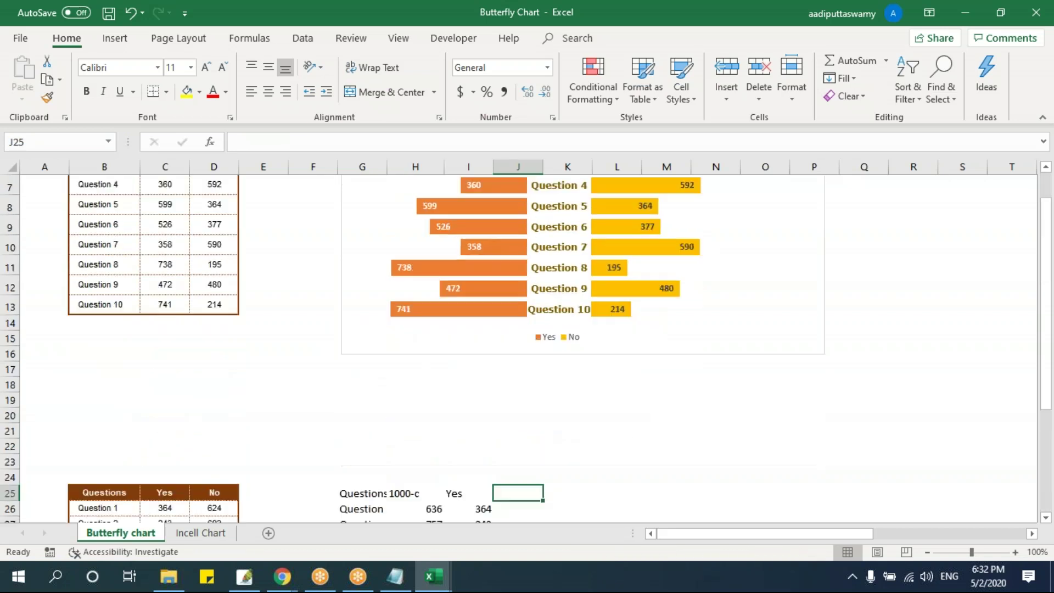
pyautogui.click(511, 248)
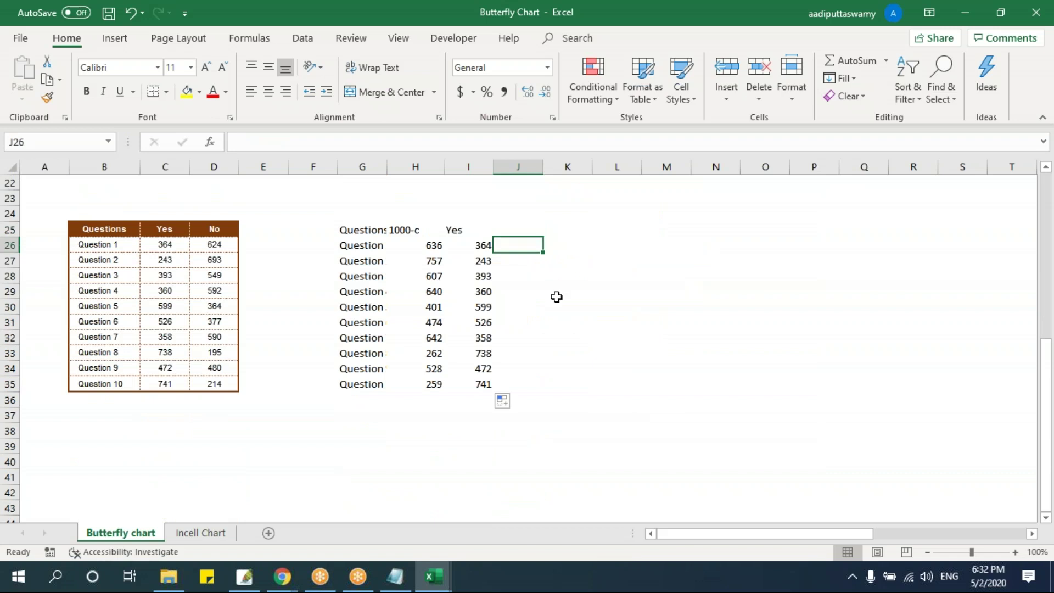
pyautogui.write('300')
pyautogui.press('Return')
pyautogui.click(537, 244)
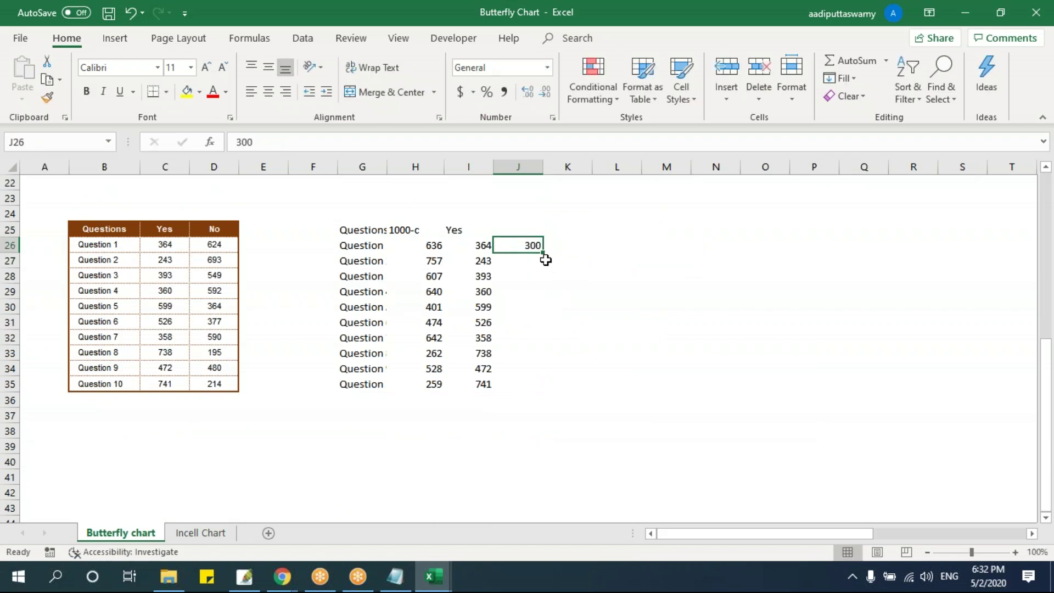
pyautogui.click(545, 257)
pyautogui.click(517, 238)
pyautogui.moveTo(545, 254); pyautogui.dragTo(544, 390)
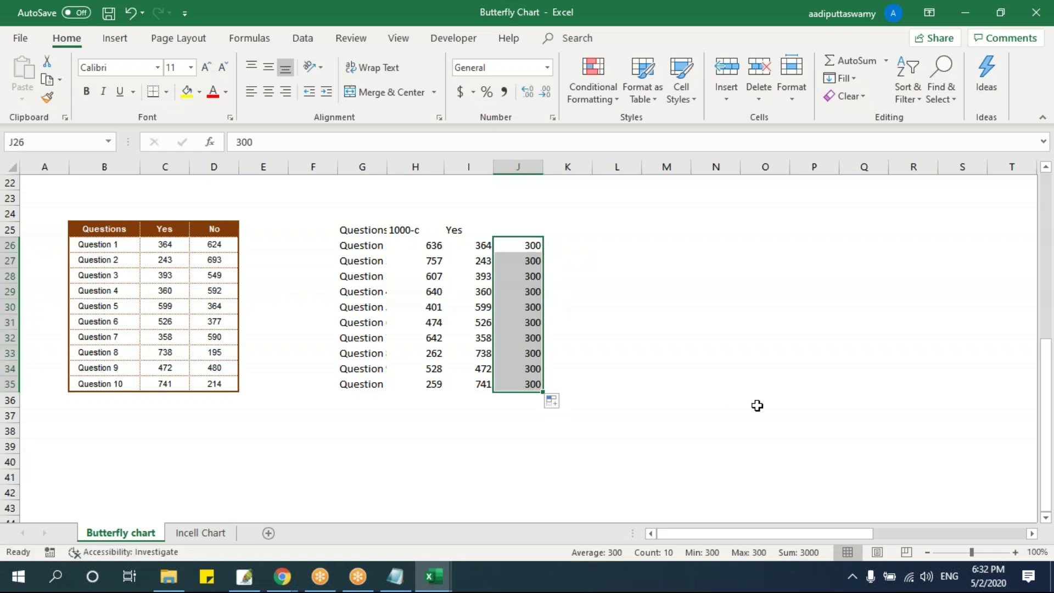
# Step: Add the column headings 'Gap' in J25 and 'No' in K25
pyautogui.click(553, 226)
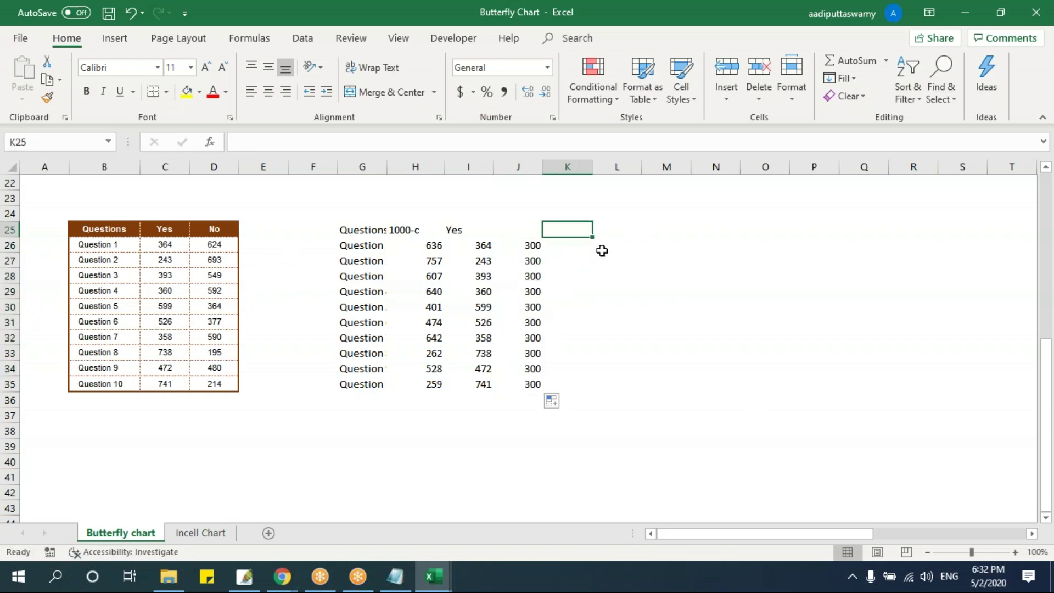
pyautogui.write('o')
pyautogui.press('Return')
pyautogui.press('Up')
pyautogui.write('No')
pyautogui.press('Left')
pyautogui.write('Gap')
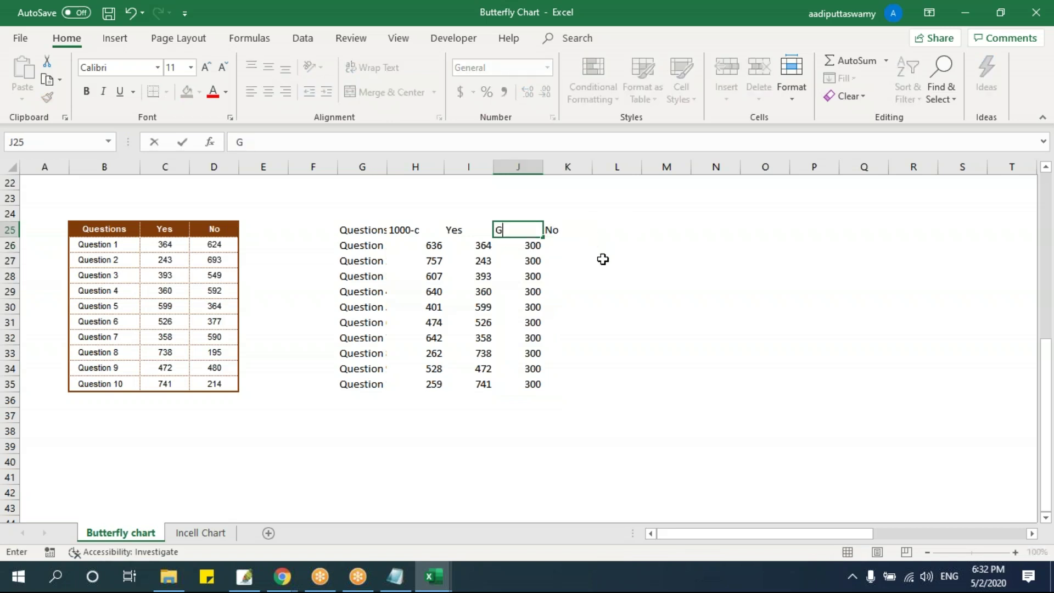
pyautogui.click(560, 242)
# Step: Fill =D26 down K26:K35 for the No counts, then select helper table G25:K35
pyautogui.write('=')
pyautogui.click(217, 246)
pyautogui.press('Return')
pyautogui.click(578, 248)
pyautogui.moveTo(593, 255); pyautogui.dragTo(603, 388)
pyautogui.click(764, 370)
pyautogui.scroll(6, 764, 372)
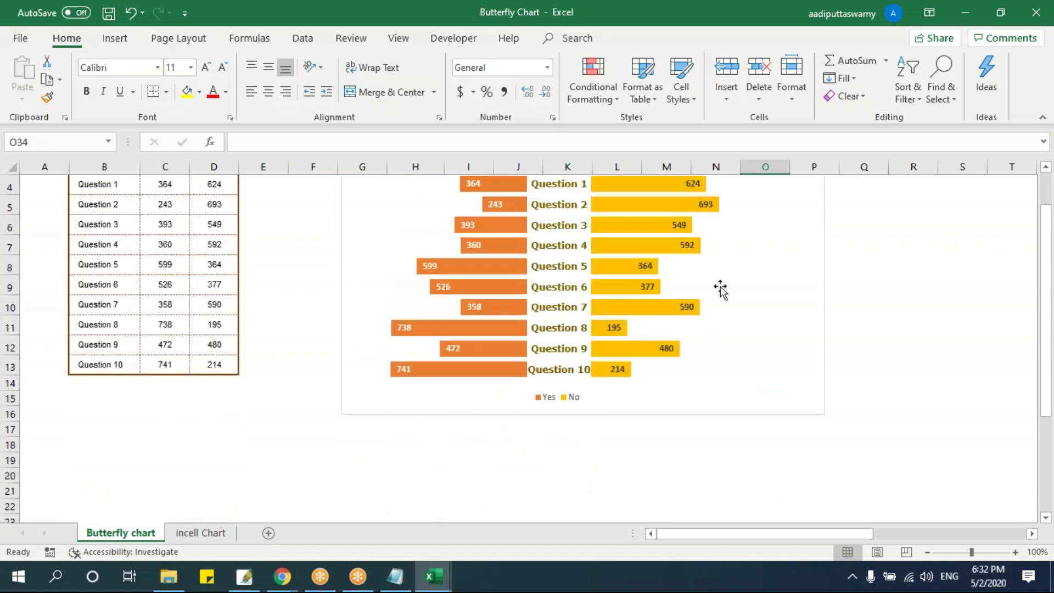
pyautogui.scroll(1, 741, 273)
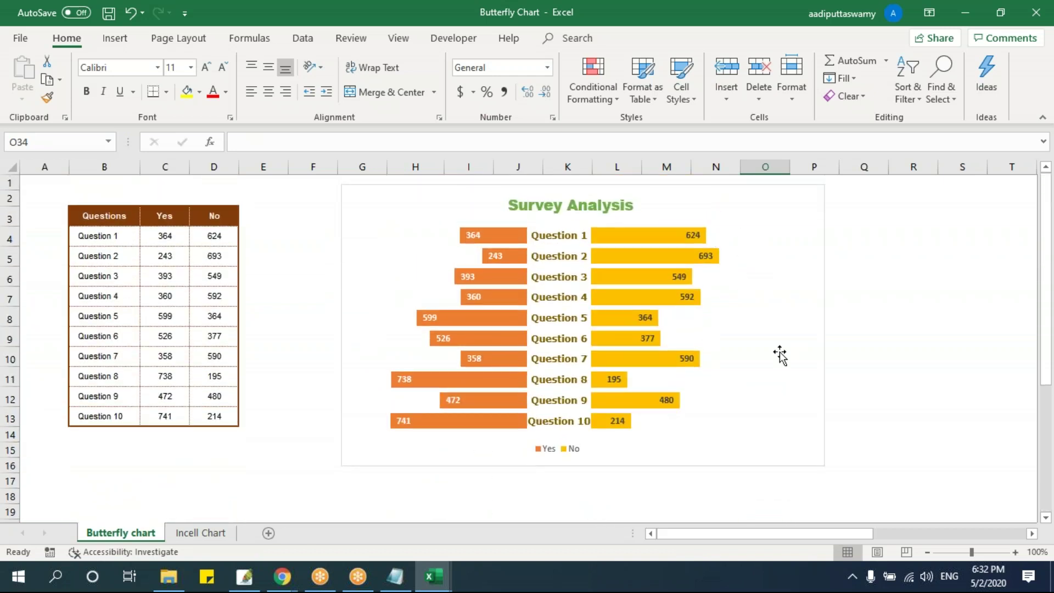
pyautogui.scroll(-6, 760, 388)
pyautogui.click(704, 371)
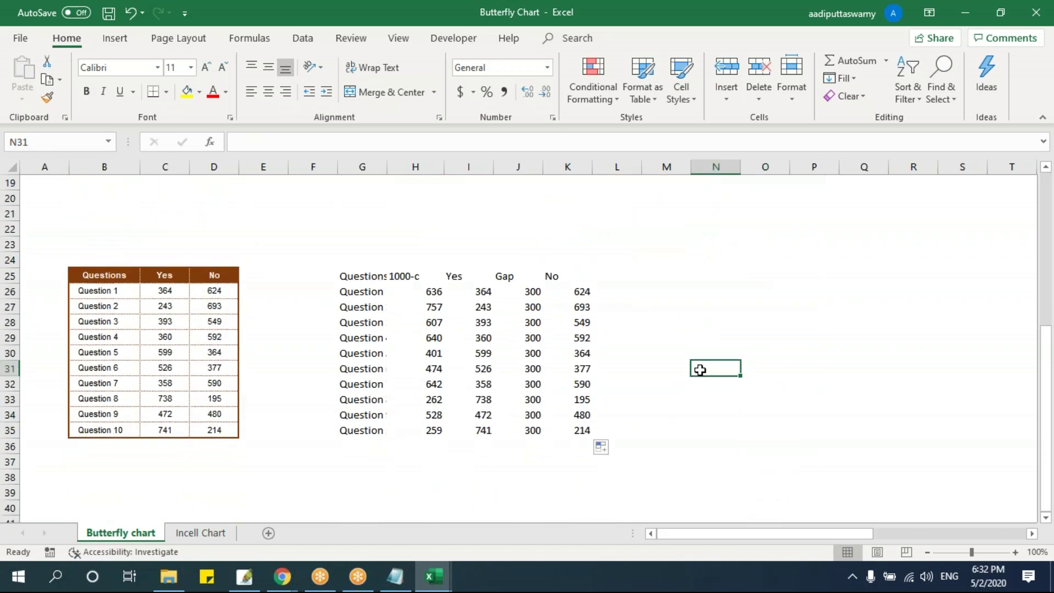
pyautogui.moveTo(363, 277); pyautogui.dragTo(581, 428)
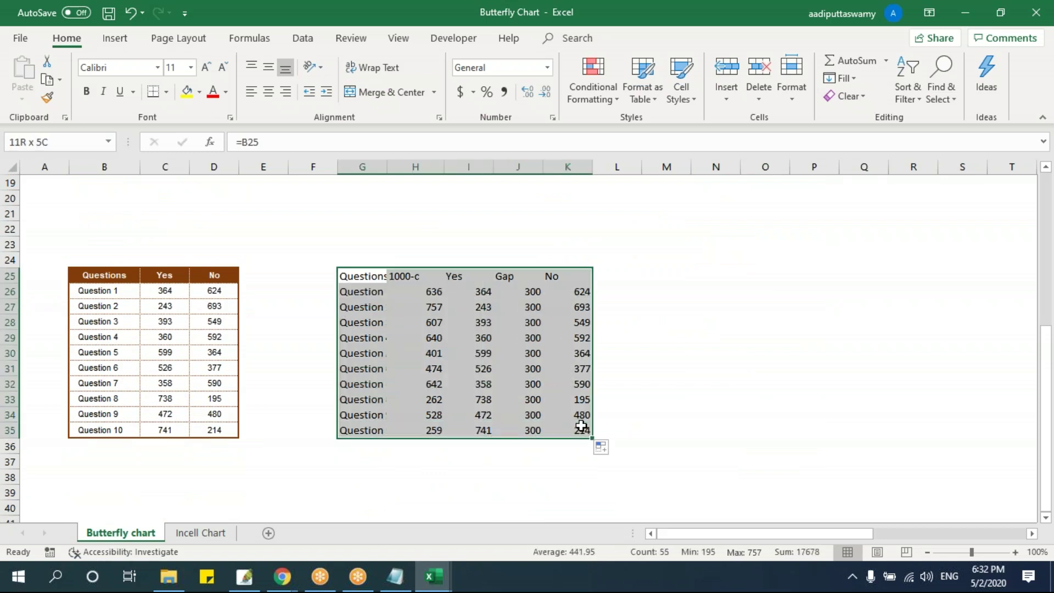
# Step: Insert a stacked bar chart of the helper table and enlarge it beside the survey table
pyautogui.click(122, 39)
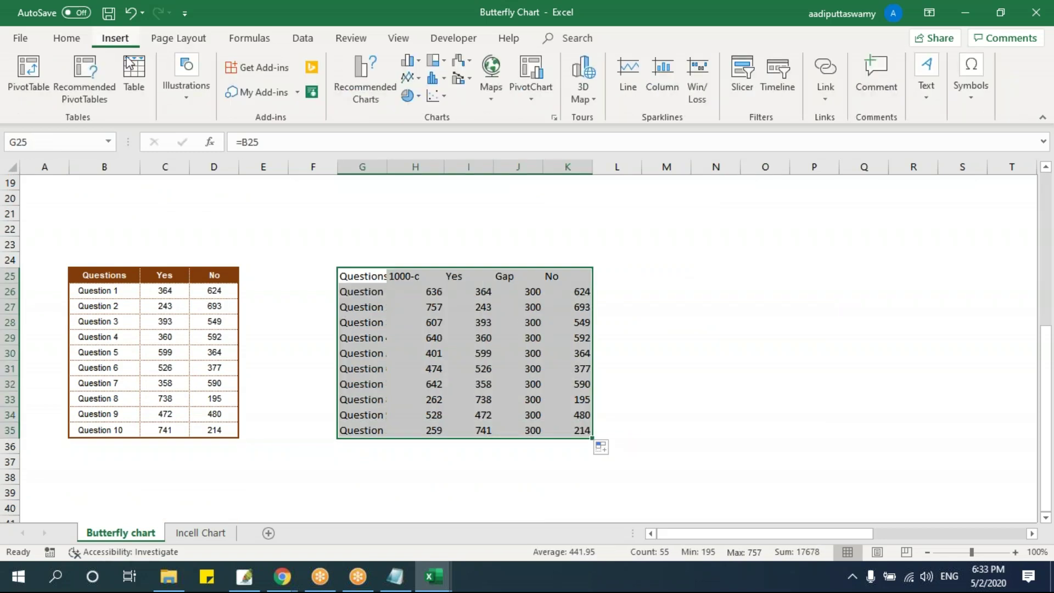
pyautogui.click(411, 61)
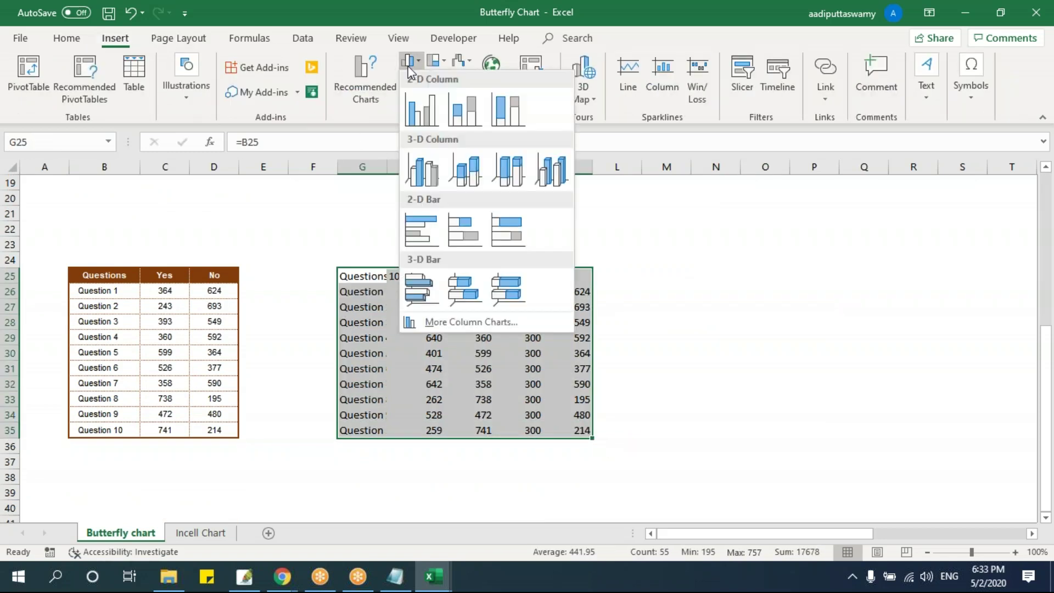
pyautogui.click(466, 232)
pyautogui.moveTo(475, 237); pyautogui.dragTo(396, 219)
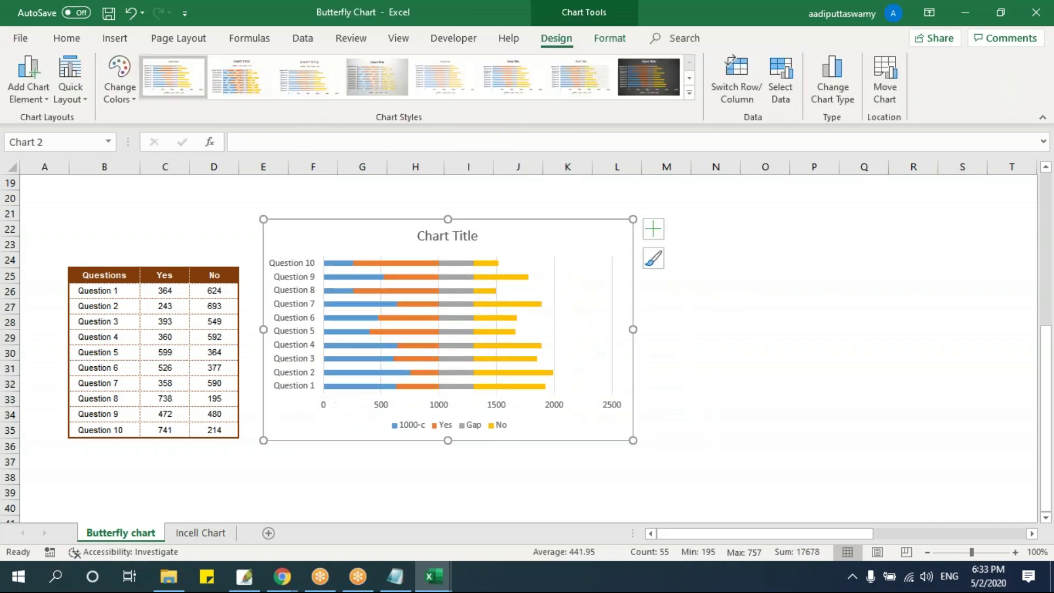
pyautogui.moveTo(630, 442); pyautogui.dragTo(973, 496)
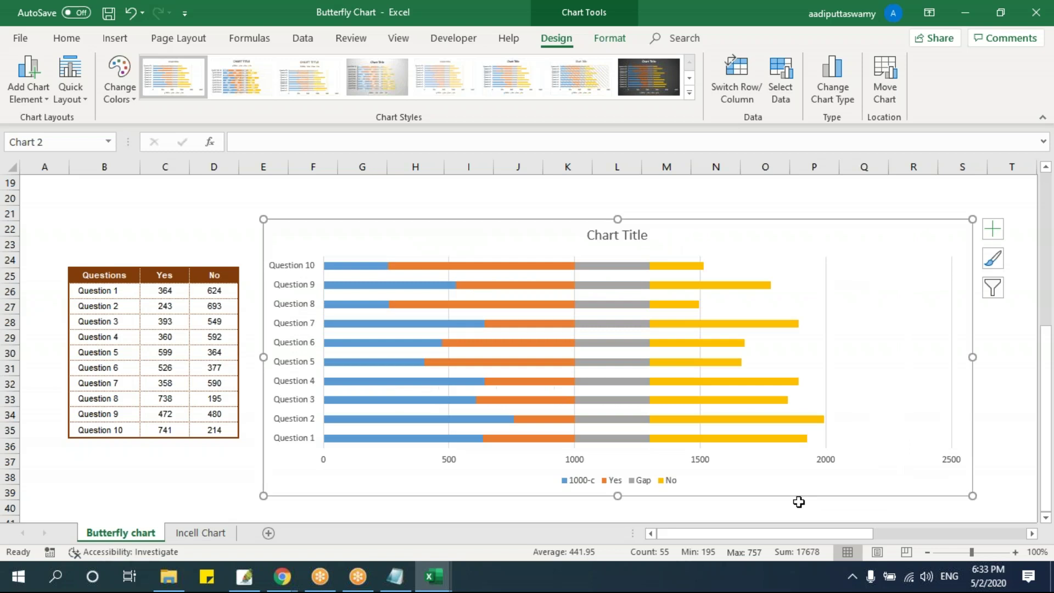
# Step: Set the 1000-c series fill to No fill
pyautogui.rightClick(402, 271)
pyautogui.press('Escape')
pyautogui.click(359, 266)
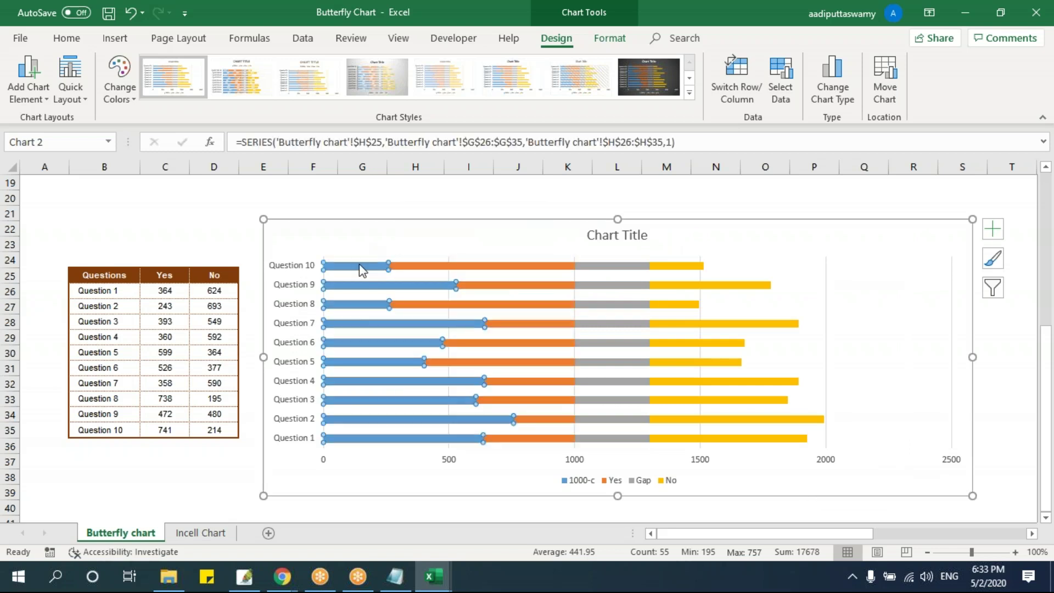
pyautogui.rightClick(360, 269)
pyautogui.click(439, 406)
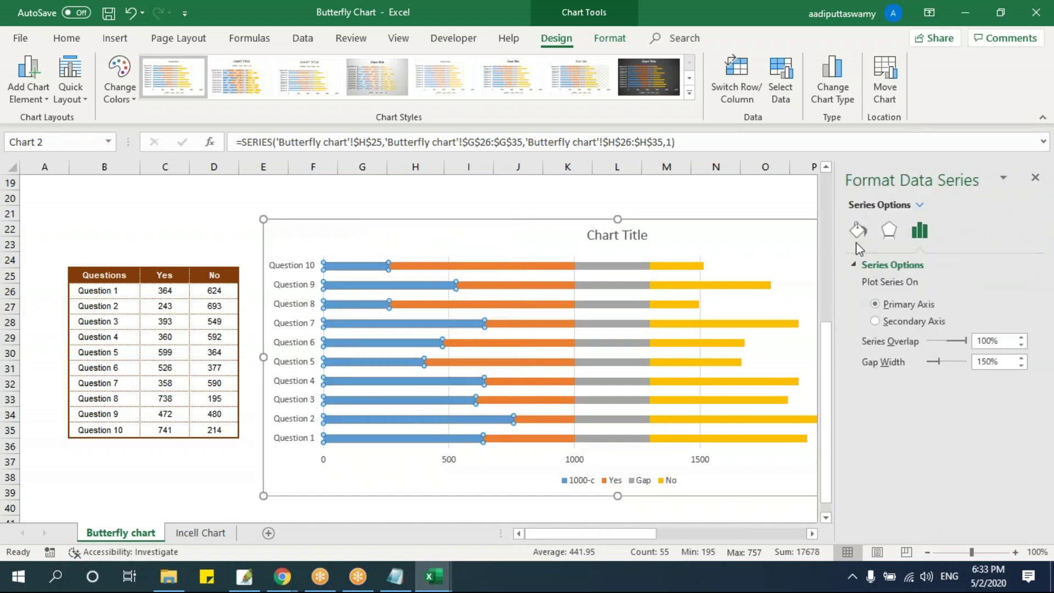
pyautogui.click(858, 230)
pyautogui.click(866, 265)
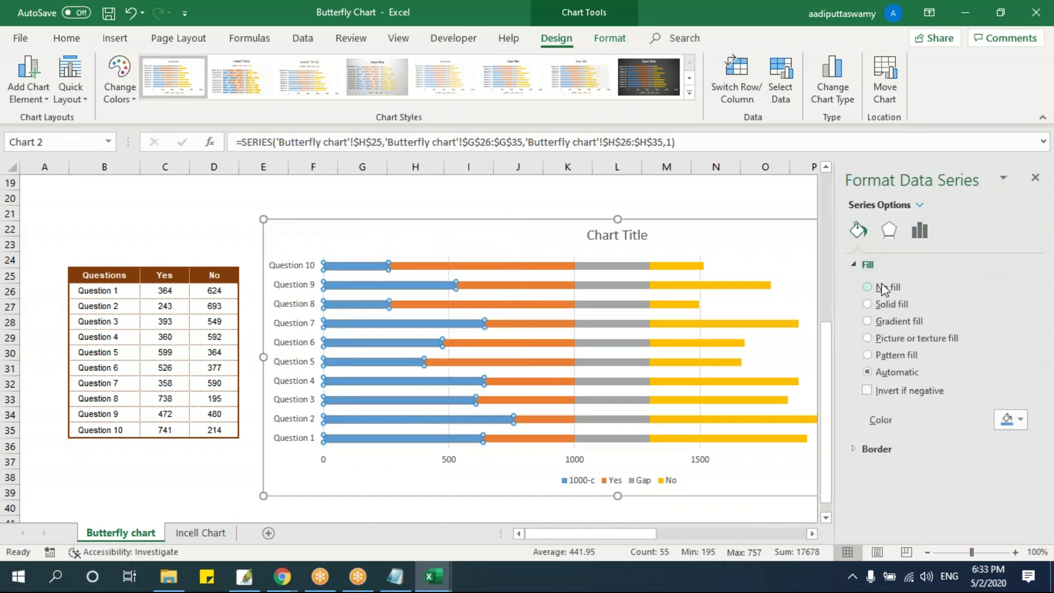
pyautogui.click(883, 287)
# Step: Set the grey Gap series fill to No fill, leaving only Yes and No bars visible
pyautogui.click(513, 198)
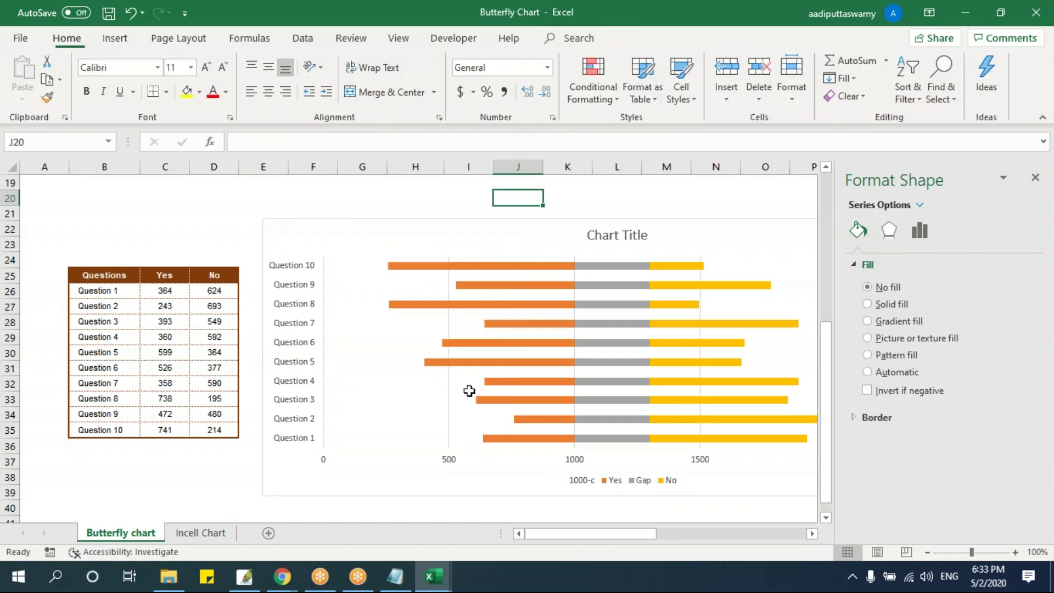
pyautogui.click(449, 399)
pyautogui.click(447, 396)
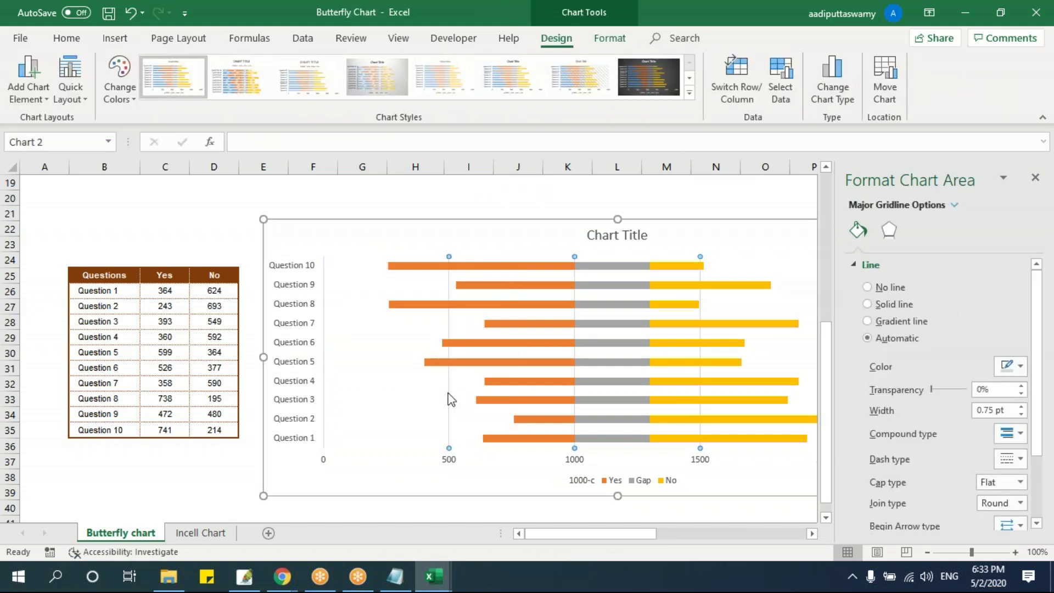
pyautogui.click(610, 306)
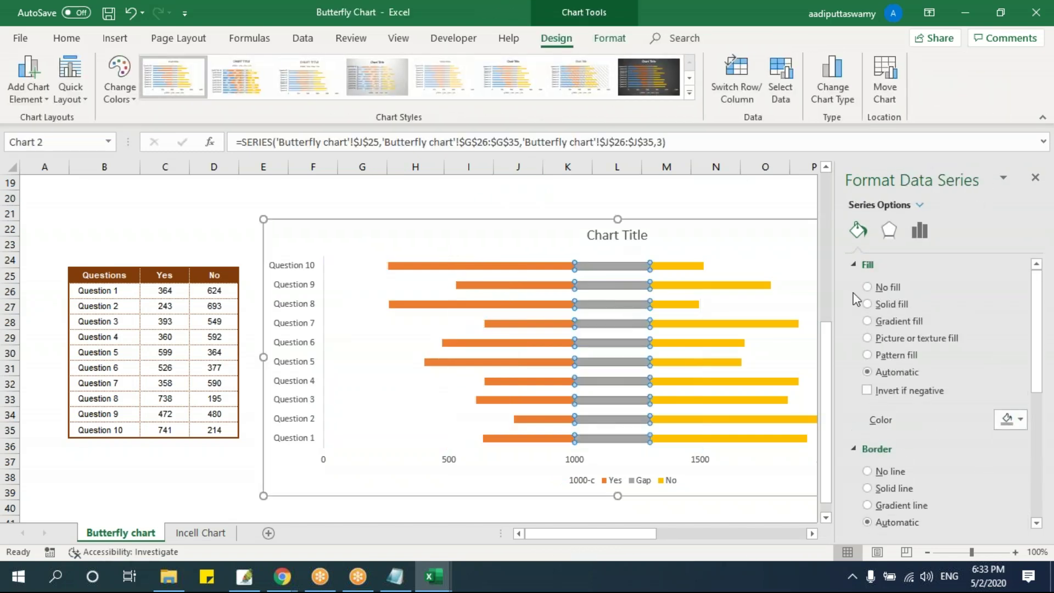
pyautogui.click(873, 287)
pyautogui.click(1034, 179)
pyautogui.click(993, 288)
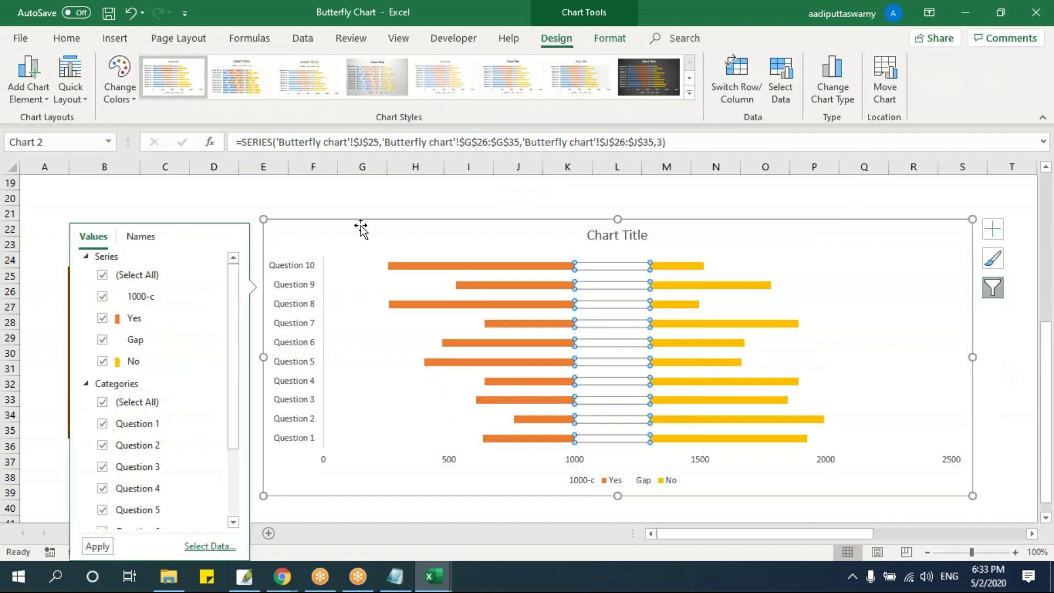
pyautogui.click(361, 199)
pyautogui.click(1005, 370)
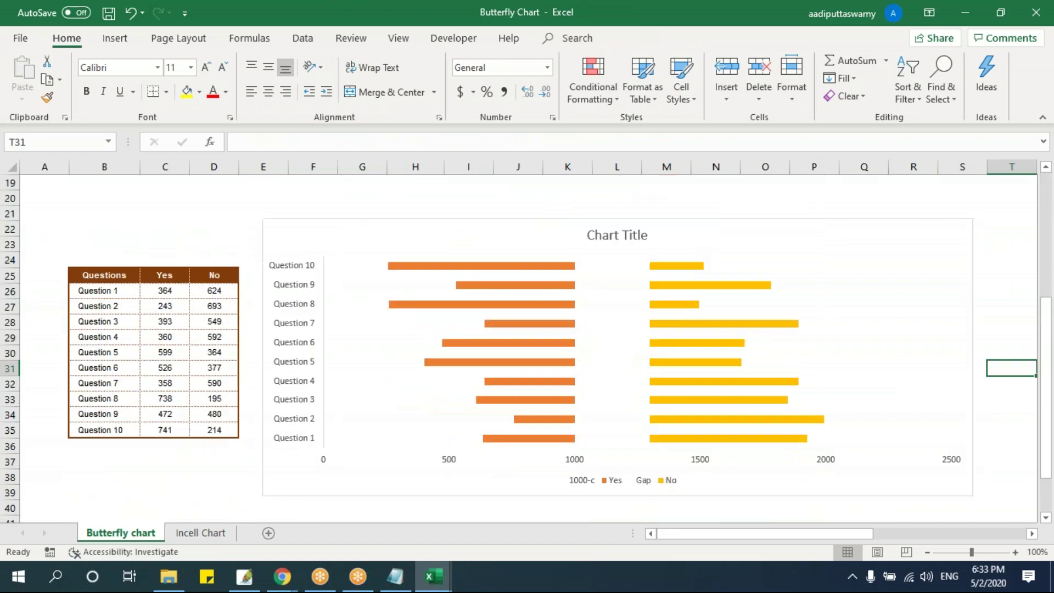
# Step: Delete the chart's question-label axis, legend and horizontal value axis
pyautogui.scroll(-1, 526, 349)
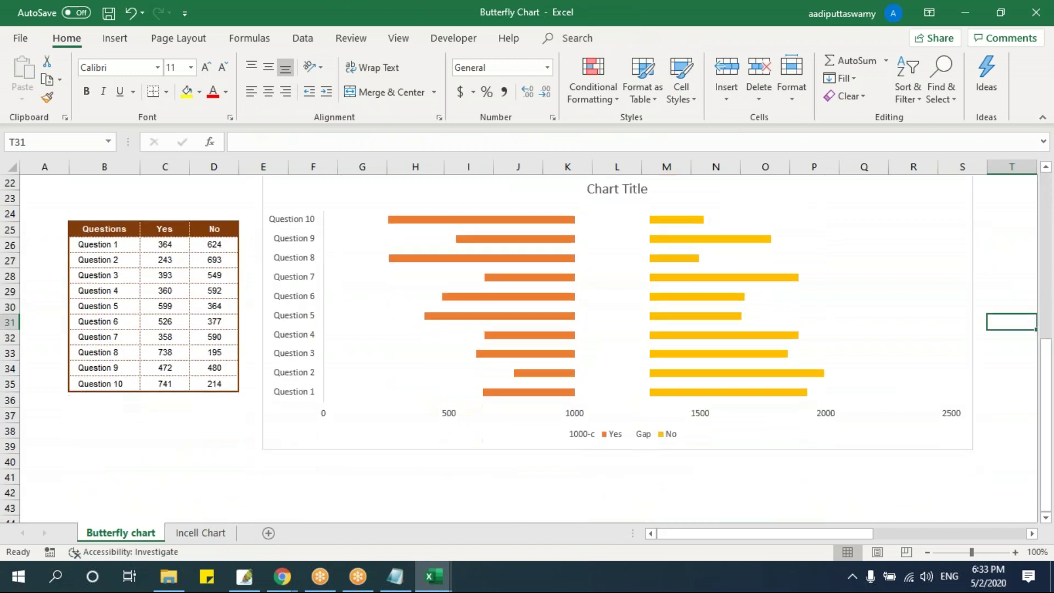
pyautogui.scroll(6, 354, 407)
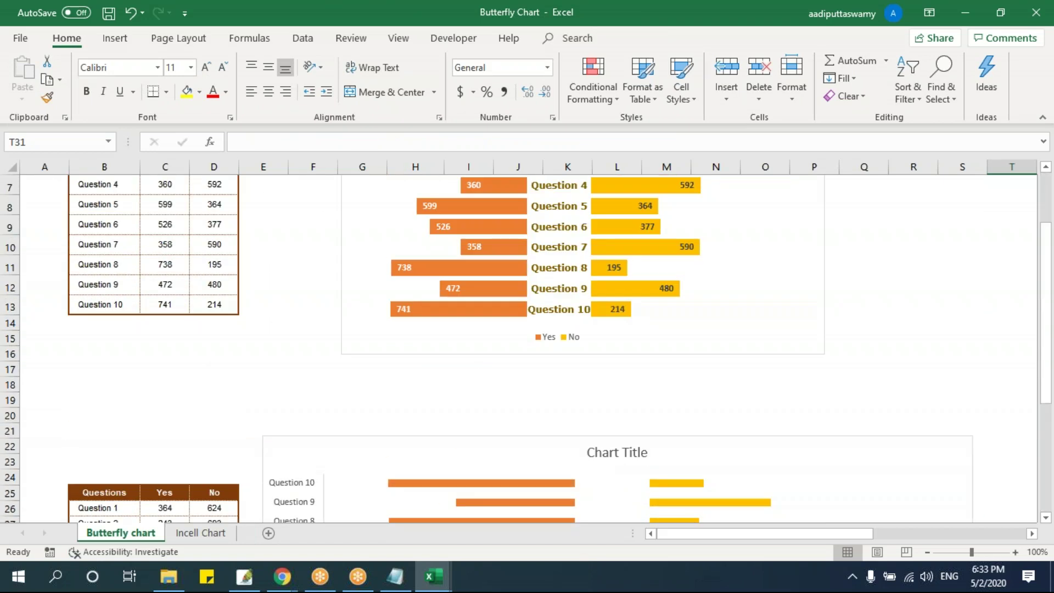
pyautogui.scroll(-6, 353, 407)
pyautogui.click(295, 319)
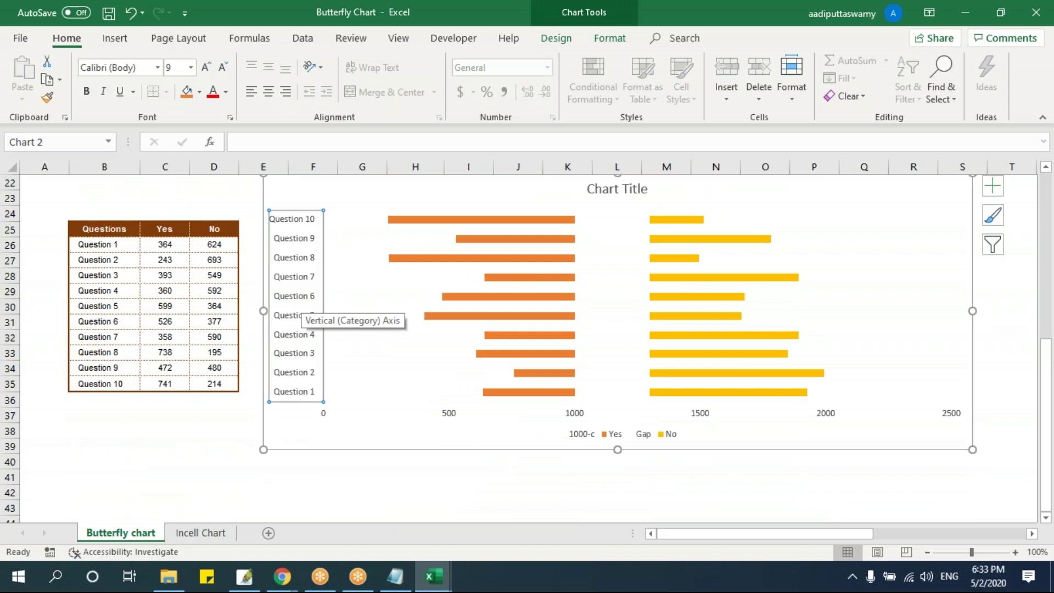
pyautogui.press('Delete')
pyautogui.click(608, 439)
pyautogui.press('Delete')
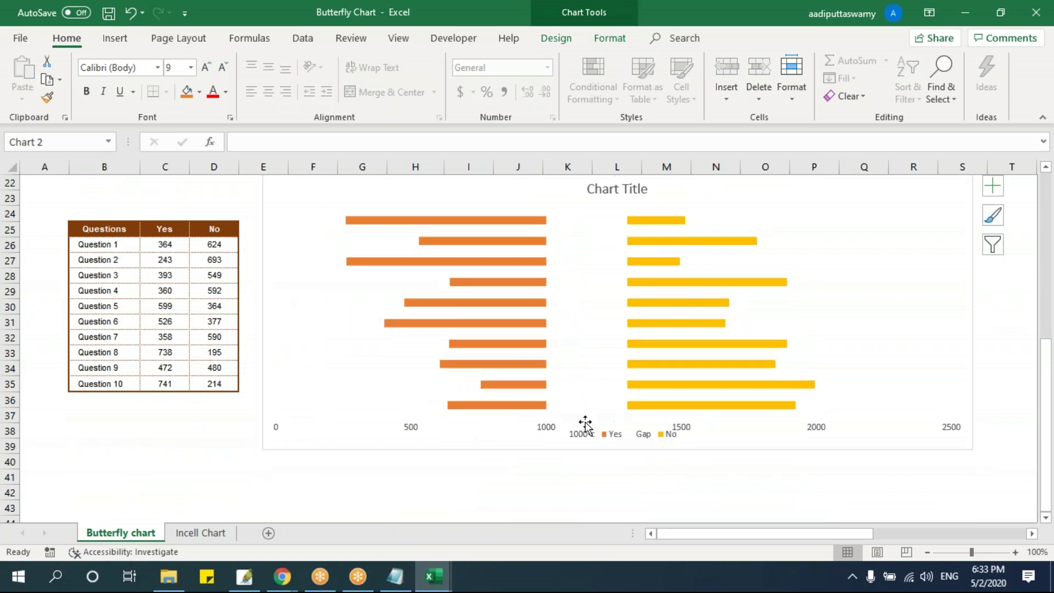
pyautogui.click(556, 439)
pyautogui.press('Delete')
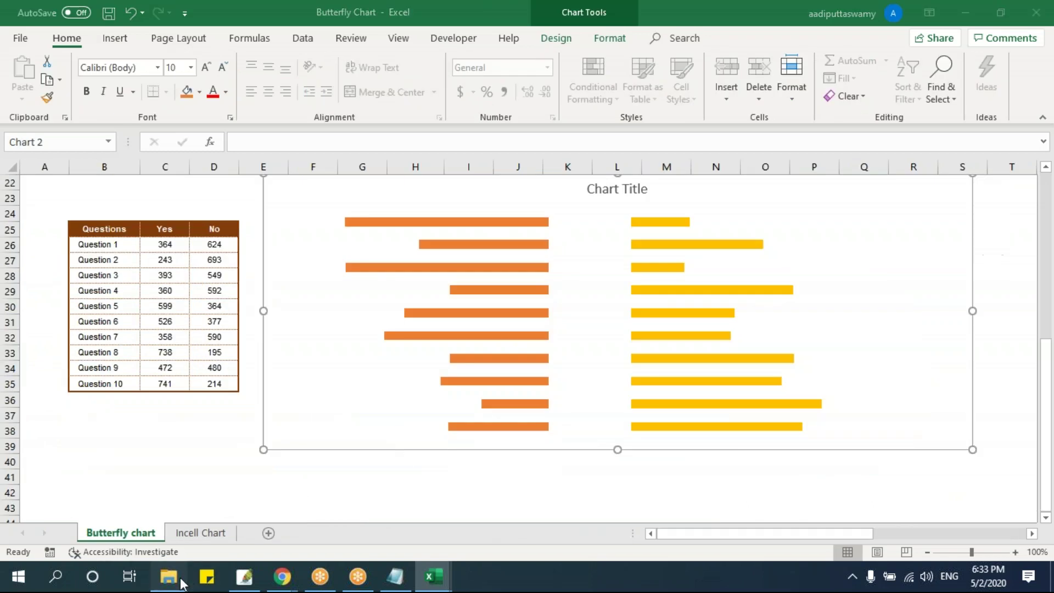
pyautogui.click(168, 576)
# Step: Open the Conditional Formatting in Charts workbook, enable editing and show formula results
pyautogui.doubleClick(251, 136)
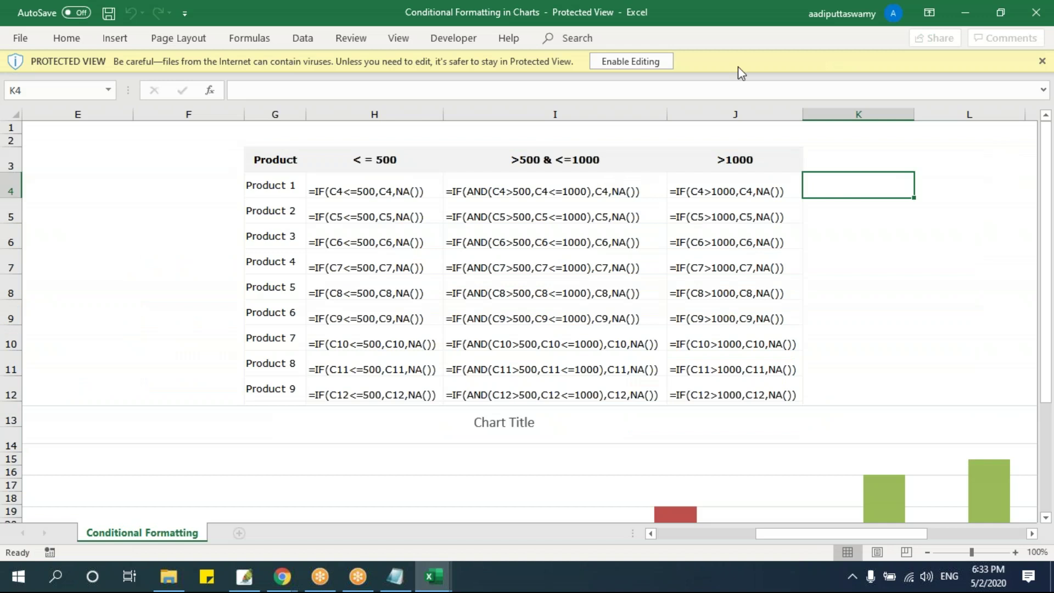
pyautogui.click(651, 60)
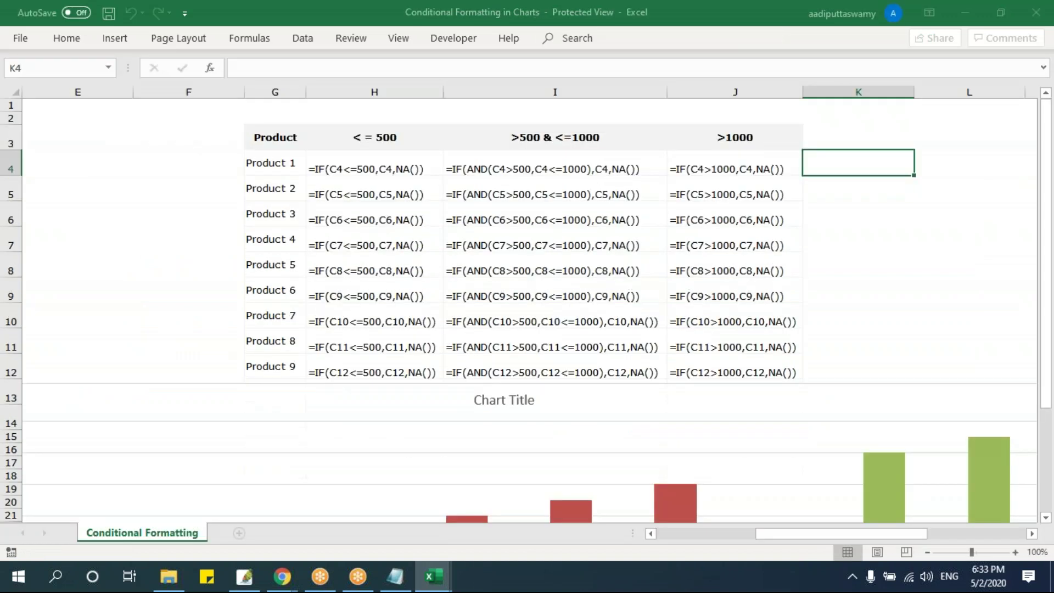
pyautogui.hotkey('ctrl', '`')
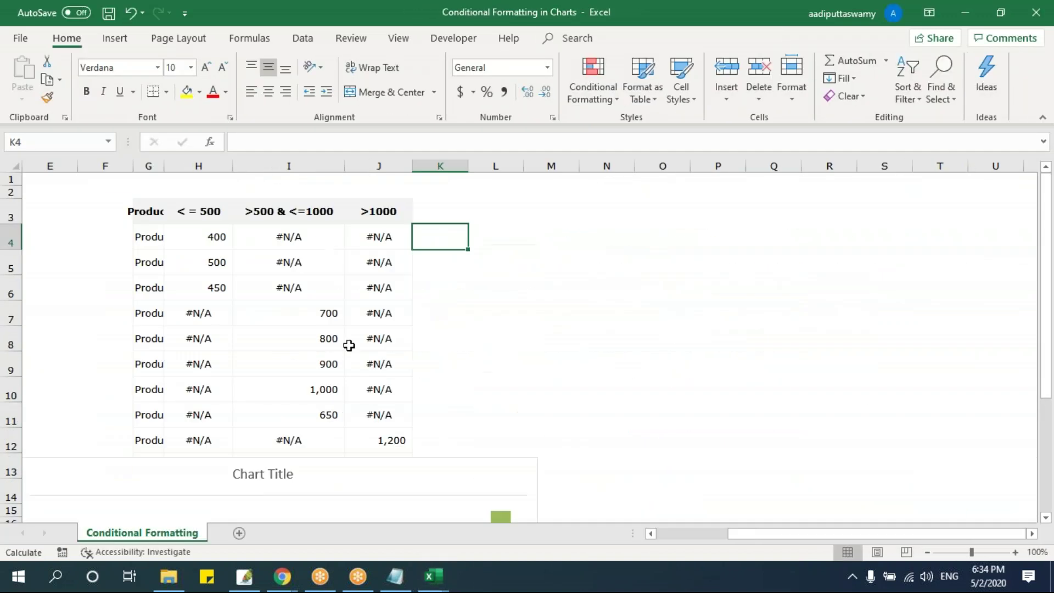
# Step: Move the chart up beside the Product/Price table and widen it
pyautogui.click(551, 289)
pyautogui.moveTo(296, 471); pyautogui.dragTo(402, 185)
pyautogui.moveTo(802, 534); pyautogui.dragTo(685, 544)
pyautogui.moveTo(388, 183); pyautogui.dragTo(267, 192)
pyautogui.moveTo(758, 339); pyautogui.dragTo(817, 345)
pyautogui.click(893, 340)
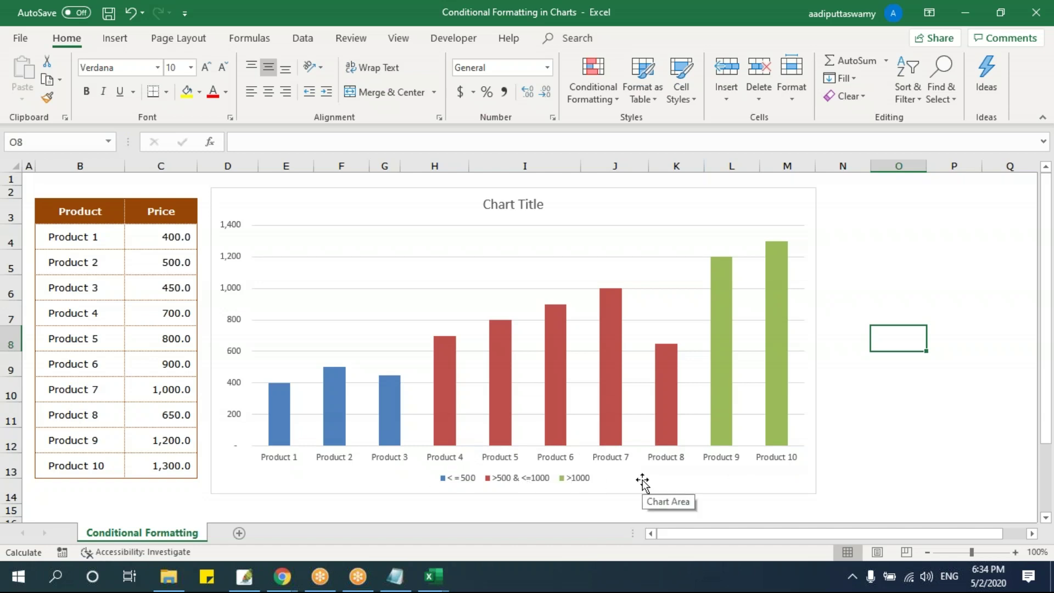
pyautogui.moveTo(278, 193); pyautogui.dragTo(274, 191)
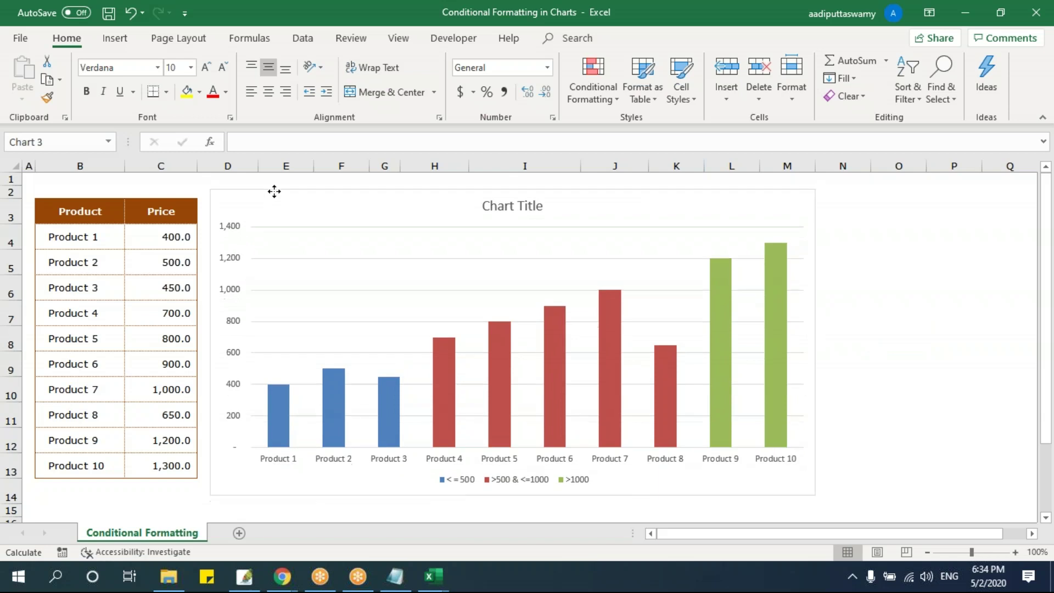
pyautogui.click(889, 306)
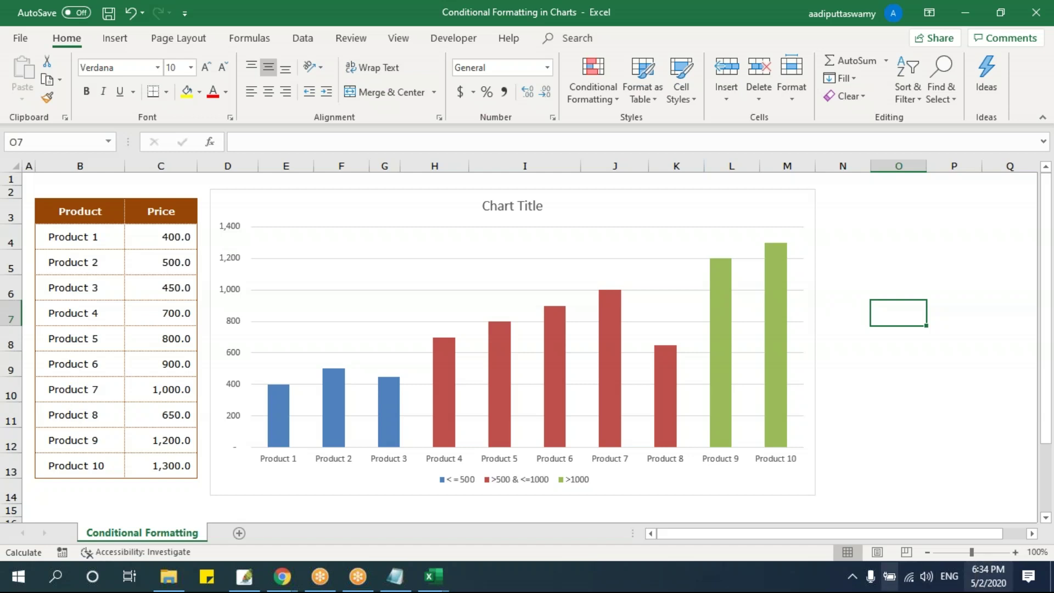
pyautogui.click(271, 417)
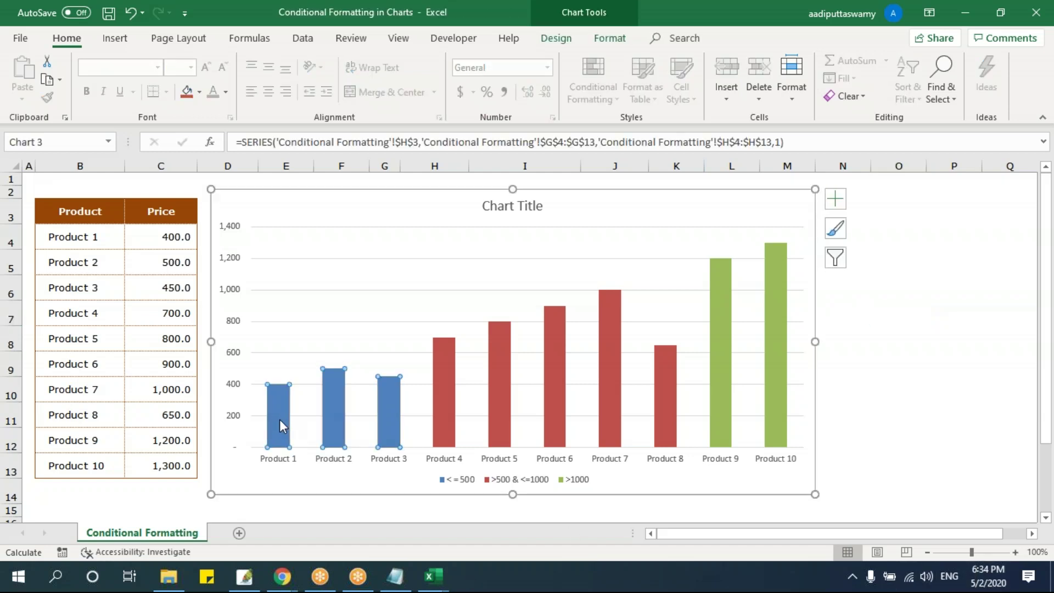
pyautogui.rightClick(280, 421)
pyautogui.click(330, 405)
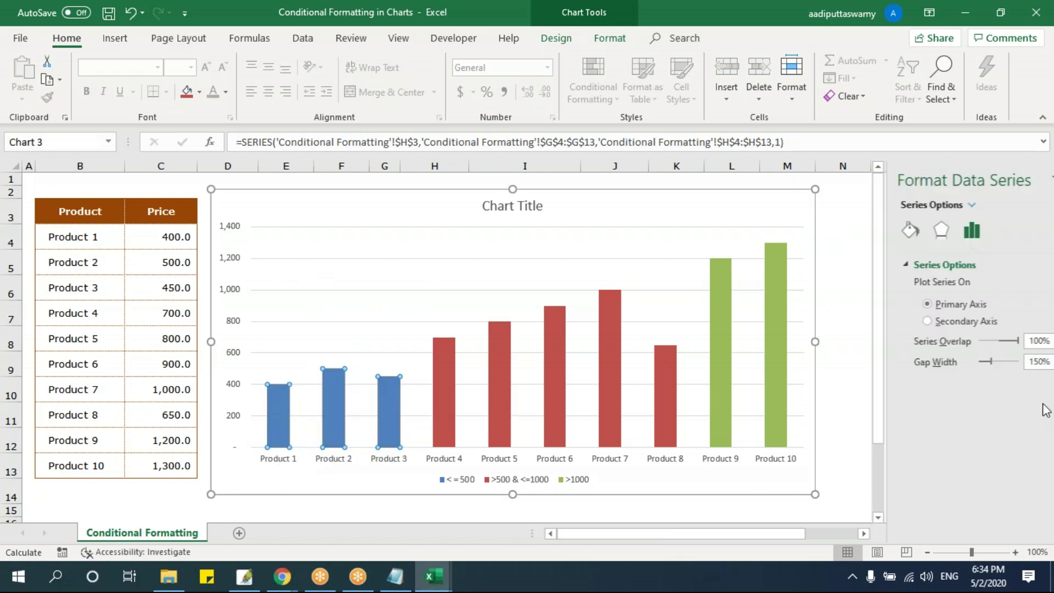
pyautogui.click(858, 231)
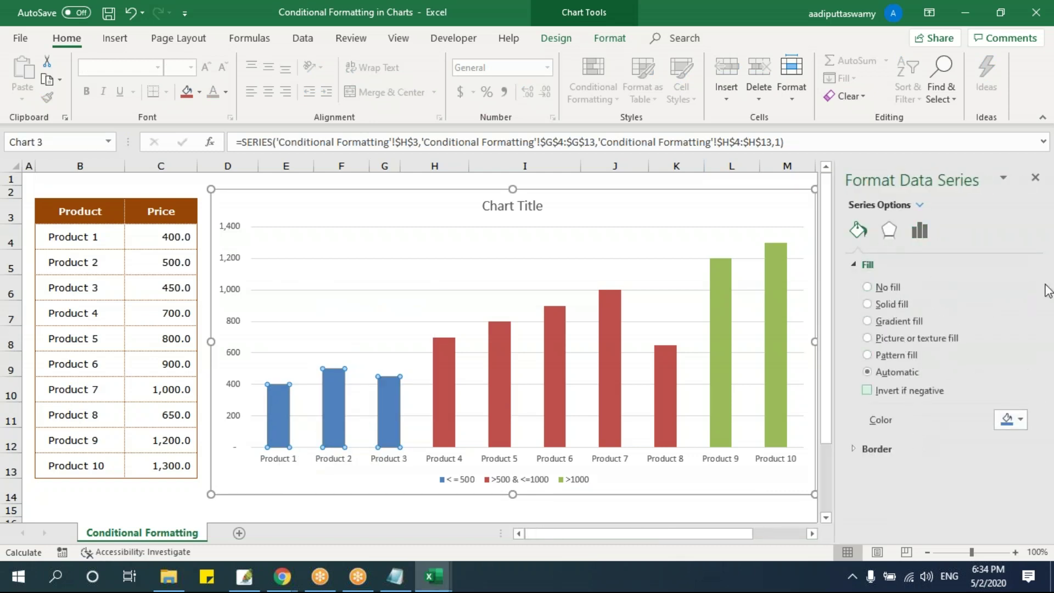
pyautogui.click(1036, 178)
pyautogui.click(170, 262)
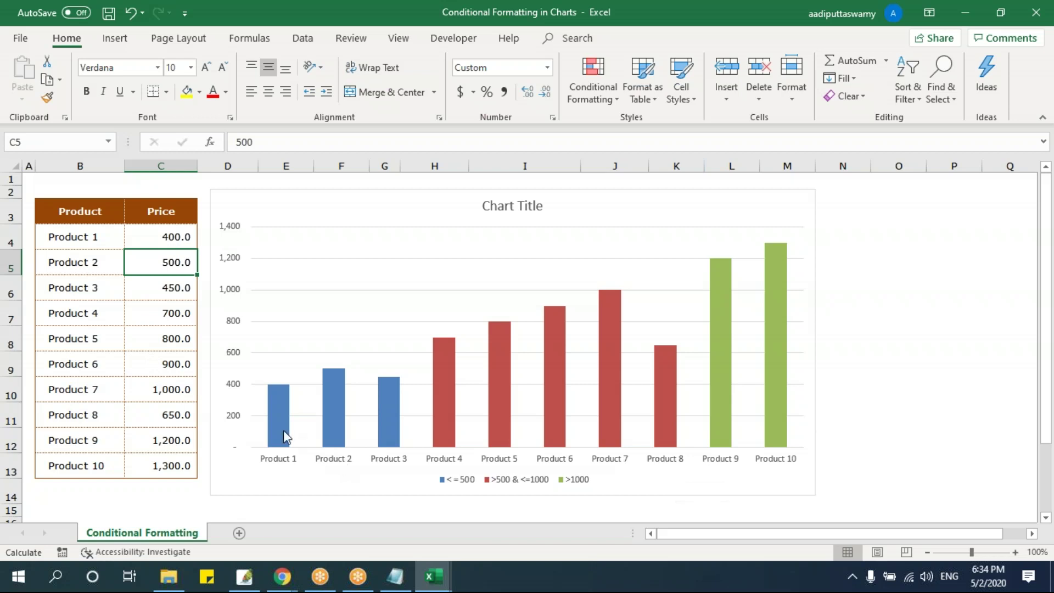
pyautogui.click(168, 235)
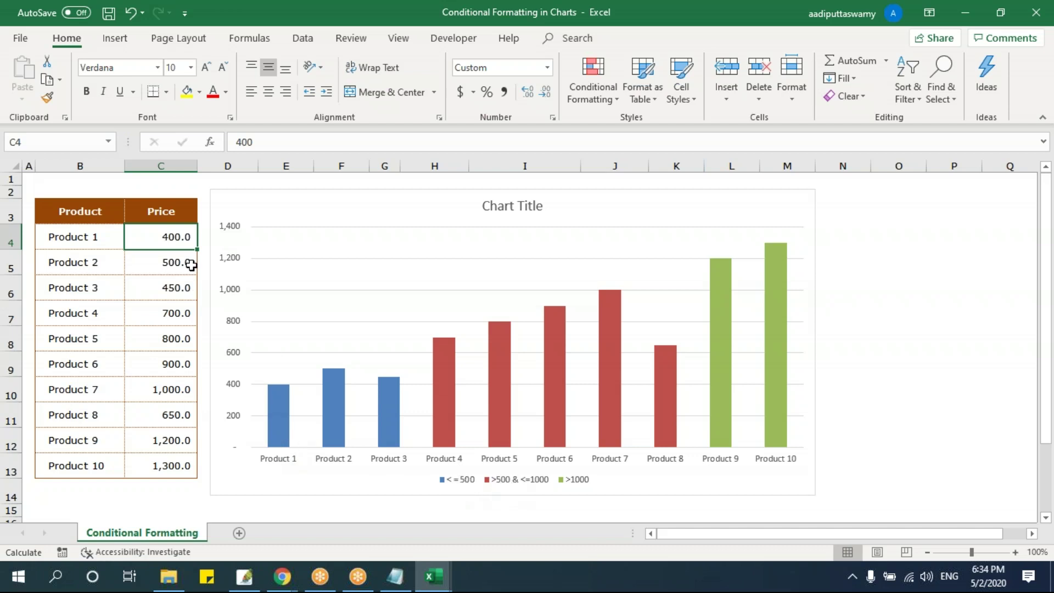
# Step: Change Product 1's price from 400 to 600
pyautogui.doubleClick(168, 238)
pyautogui.write('6')
pyautogui.press('Return')
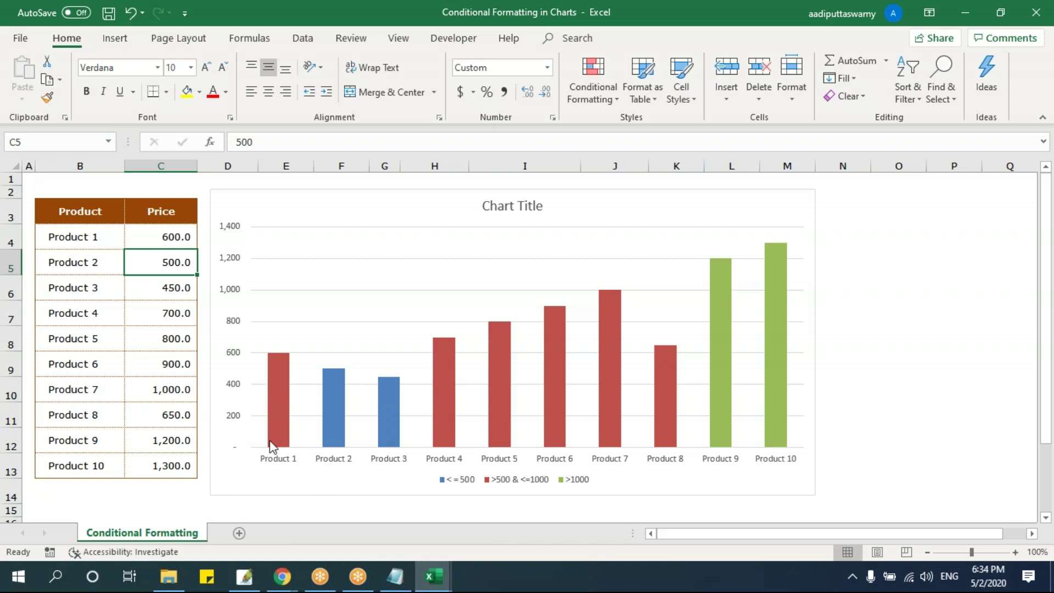
# Step: Move the chart right and select the helper table G3:J13
pyautogui.moveTo(271, 446)
pyautogui.moveTo(231, 195); pyautogui.dragTo(727, 202)
pyautogui.moveTo(383, 215); pyautogui.dragTo(611, 471)
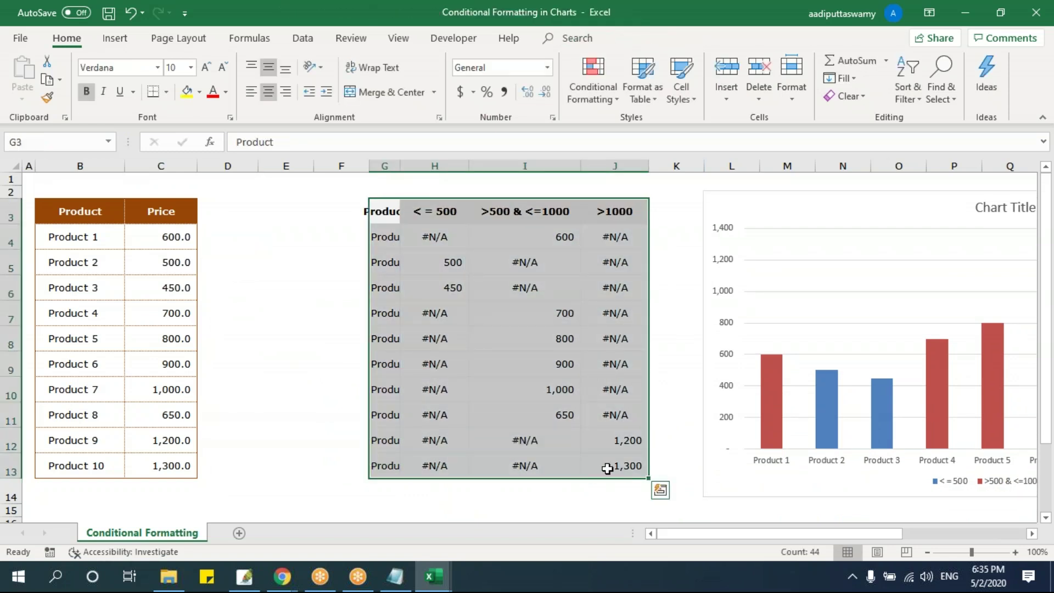
pyautogui.click(507, 393)
# Step: Copy the Product/Price table to B27 and set the pasted rows' height to 30
pyautogui.moveTo(94, 216); pyautogui.dragTo(184, 461)
pyautogui.hotkey('ctrl', 'c')
pyautogui.scroll(-3, 278, 434)
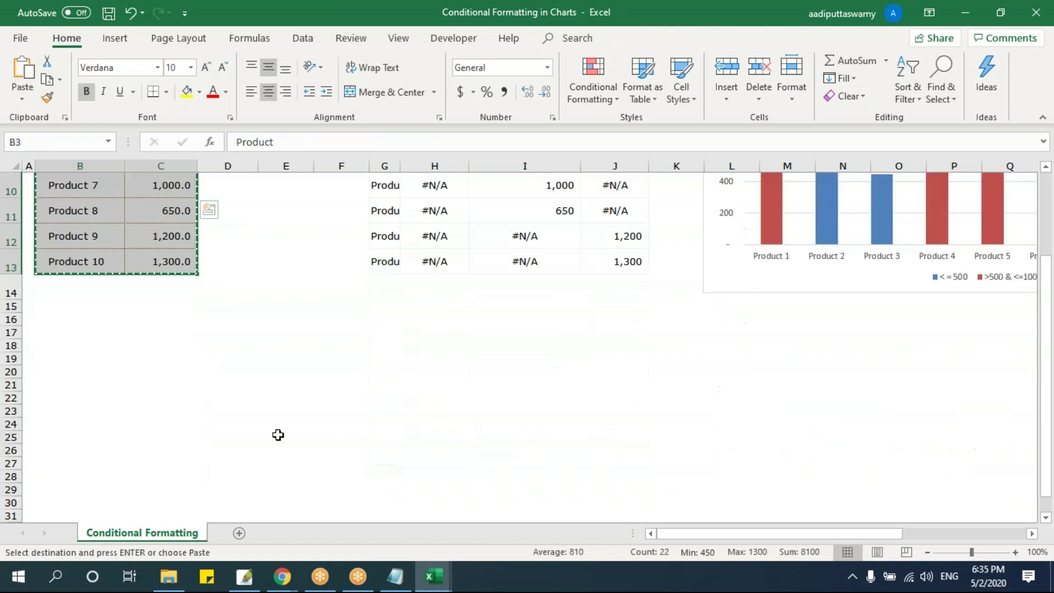
pyautogui.scroll(-4, 278, 435)
pyautogui.click(88, 244)
pyautogui.hotkey('ctrl', 'v')
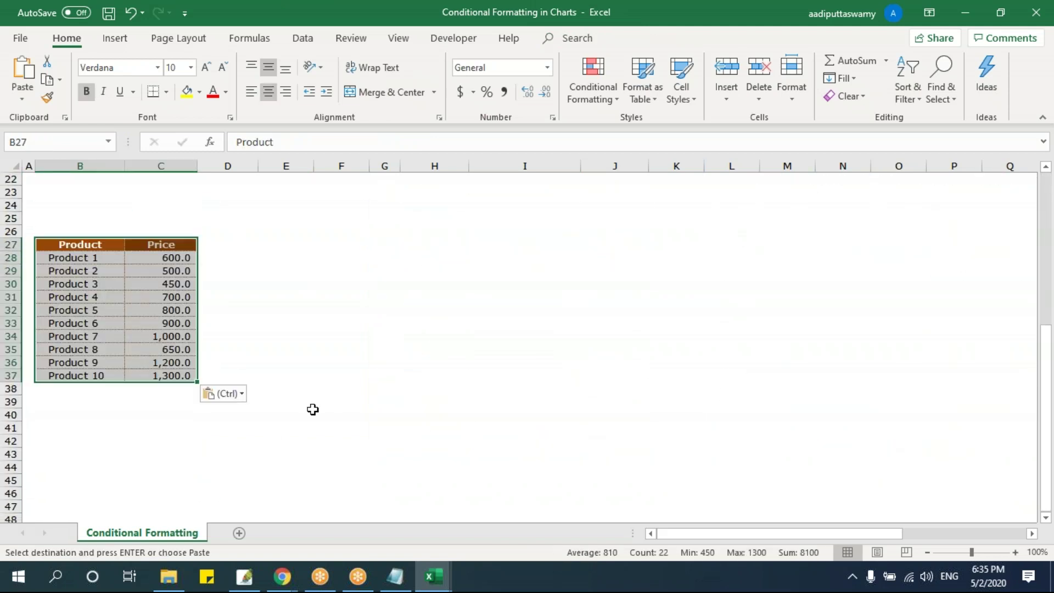
pyautogui.hotkey('alt', 'h')
pyautogui.write('oh30')
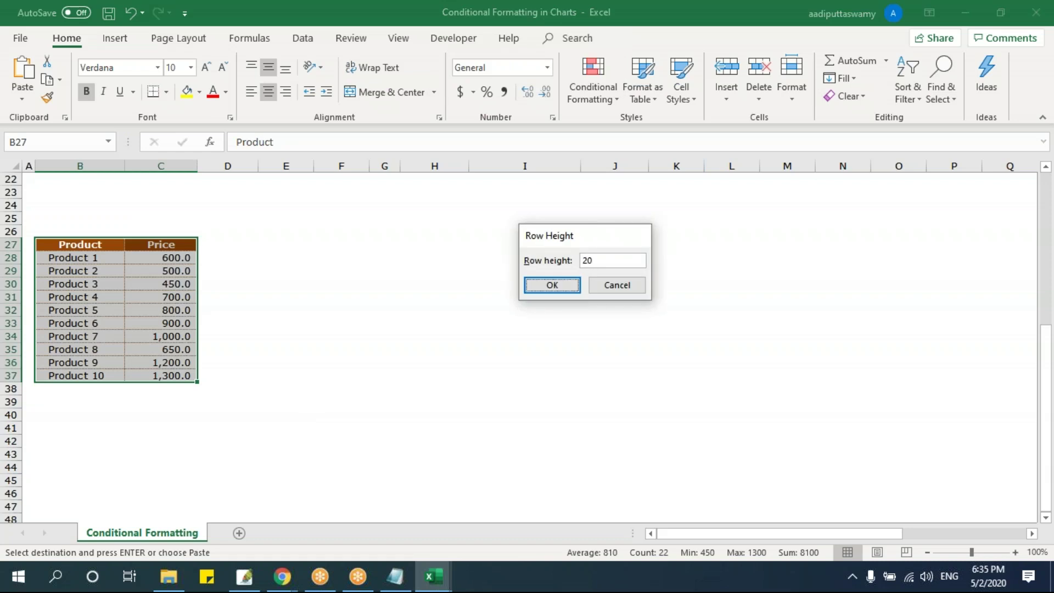
pyautogui.press('Return')
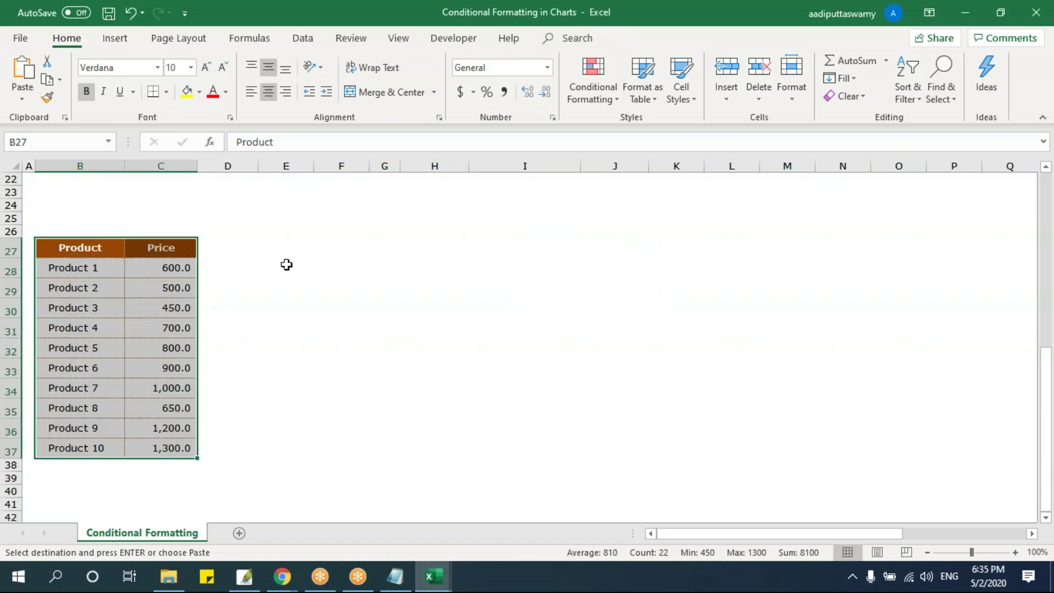
# Step: Link E27 to =B27 and fill the product names down to E37
pyautogui.click(285, 246)
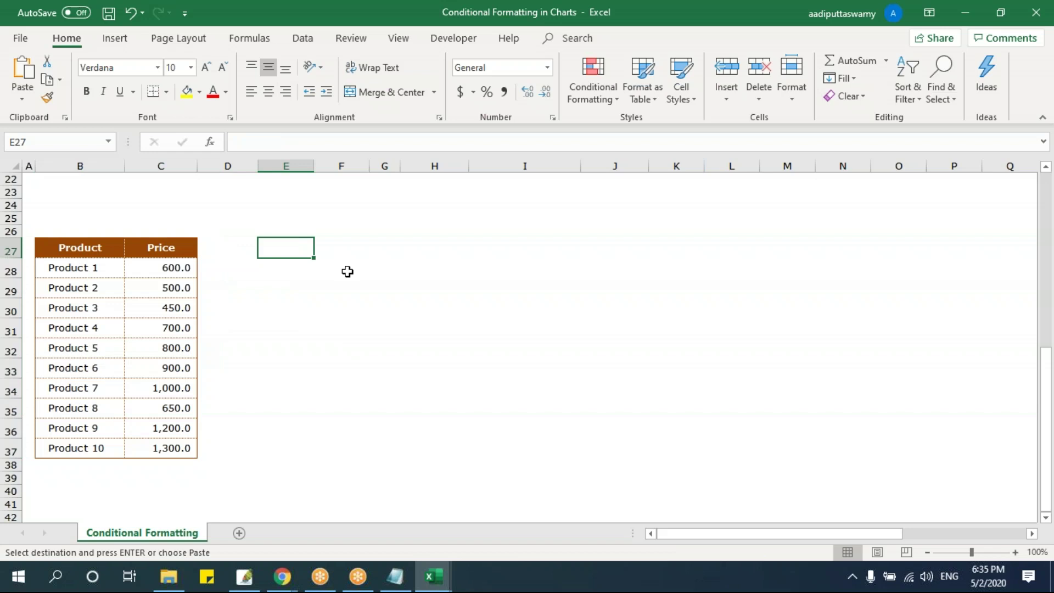
pyautogui.write('=')
pyautogui.press('Left')
pyautogui.press('Left')
pyautogui.press('Left')
pyautogui.hotkey('ctrl', 'Return')
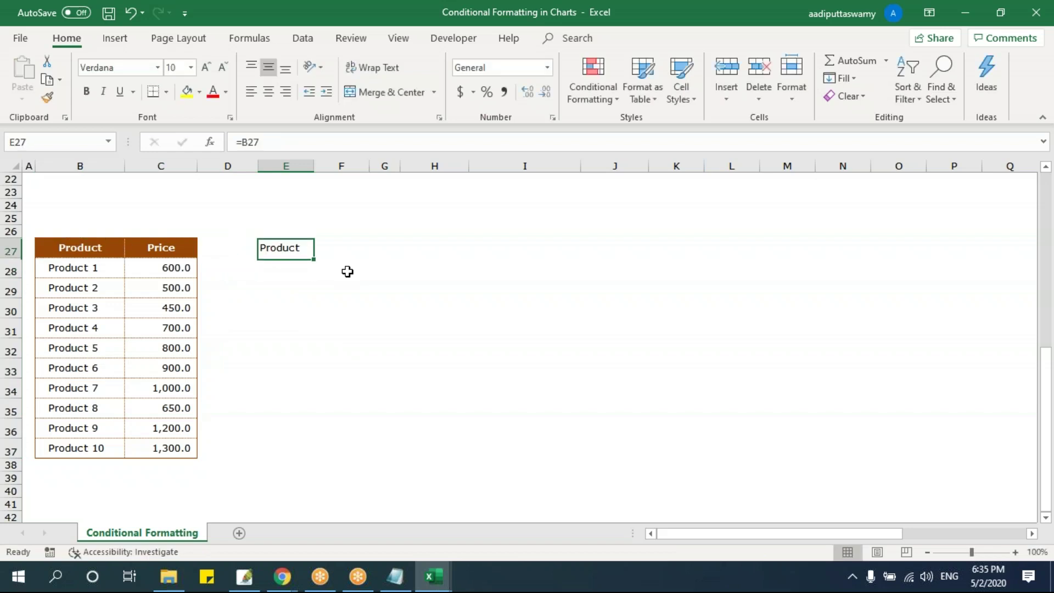
pyautogui.hotkey('shift', 'Down')
pyautogui.hotkey('shift', 'Down')
pyautogui.hotkey('shift', 'Down')
pyautogui.hotkey('shift', 'Down')
pyautogui.hotkey('shift', 'Down')
pyautogui.hotkey('shift', 'Down')
pyautogui.hotkey('shift', 'Down')
pyautogui.hotkey('shift', 'Down')
pyautogui.hotkey('shift', 'Down')
pyautogui.hotkey('shift', 'Down')
pyautogui.hotkey('shift', 'Down')
pyautogui.hotkey('shift', 'Up')
pyautogui.hotkey('ctrl', 'e')
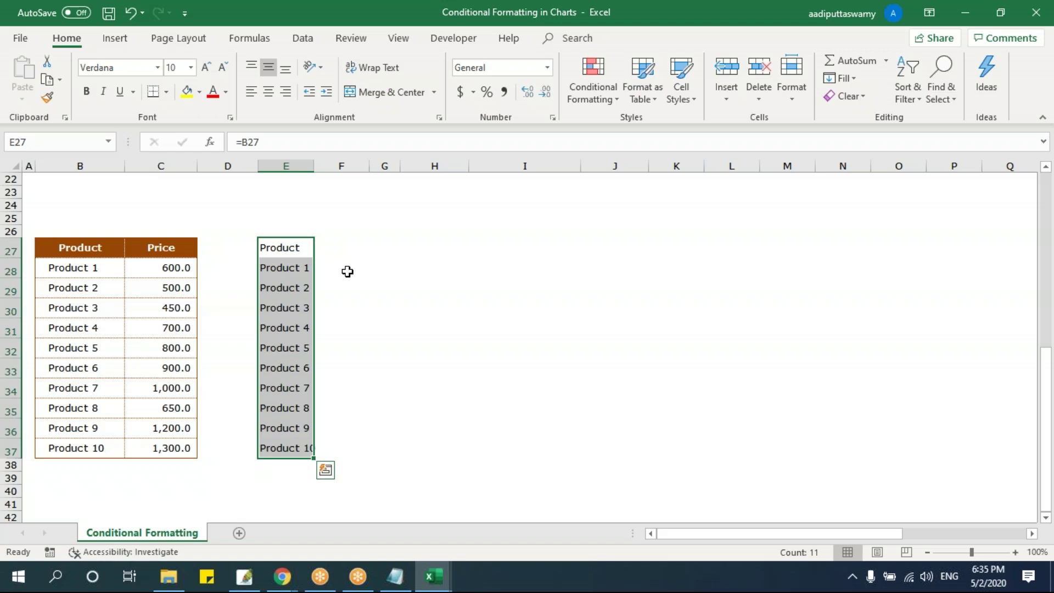
pyautogui.hotkey('shift', 'Up')
pyautogui.hotkey('shift', 'Up')
pyautogui.hotkey('shift', 'Up')
pyautogui.hotkey('shift', 'Up')
pyautogui.hotkey('shift', 'Up')
pyautogui.hotkey('shift', 'Up')
pyautogui.hotkey('shift', 'Up')
pyautogui.hotkey('shift', 'Up')
pyautogui.hotkey('shift', 'Up')
pyautogui.hotkey('shift', 'Up')
pyautogui.press('Right')
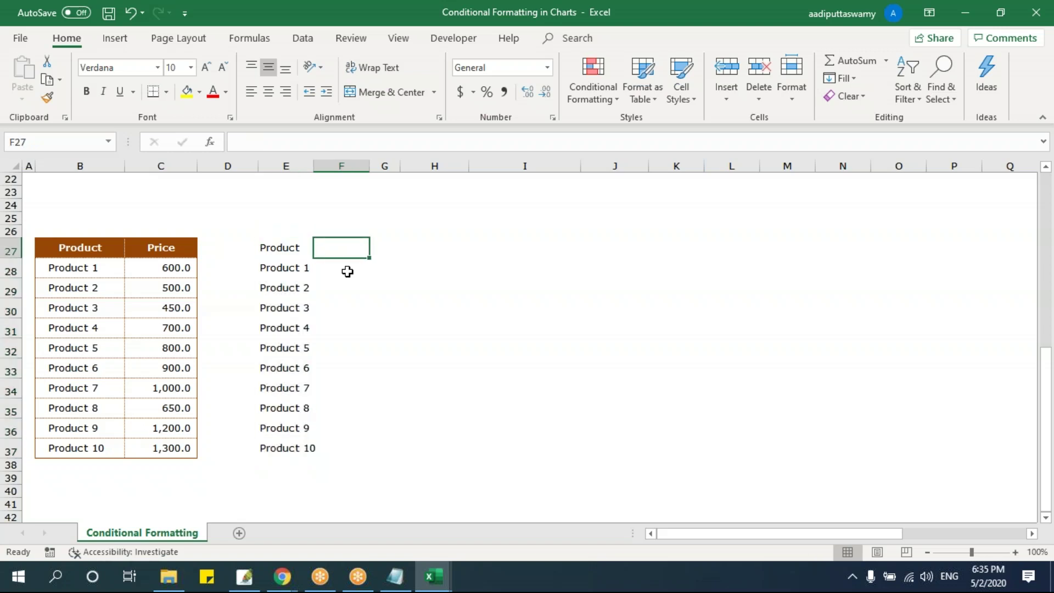
# Step: Select the copied prices C28:C37 and move the chart toward the centre-left
pyautogui.click(151, 264)
pyautogui.moveTo(166, 268); pyautogui.dragTo(181, 445)
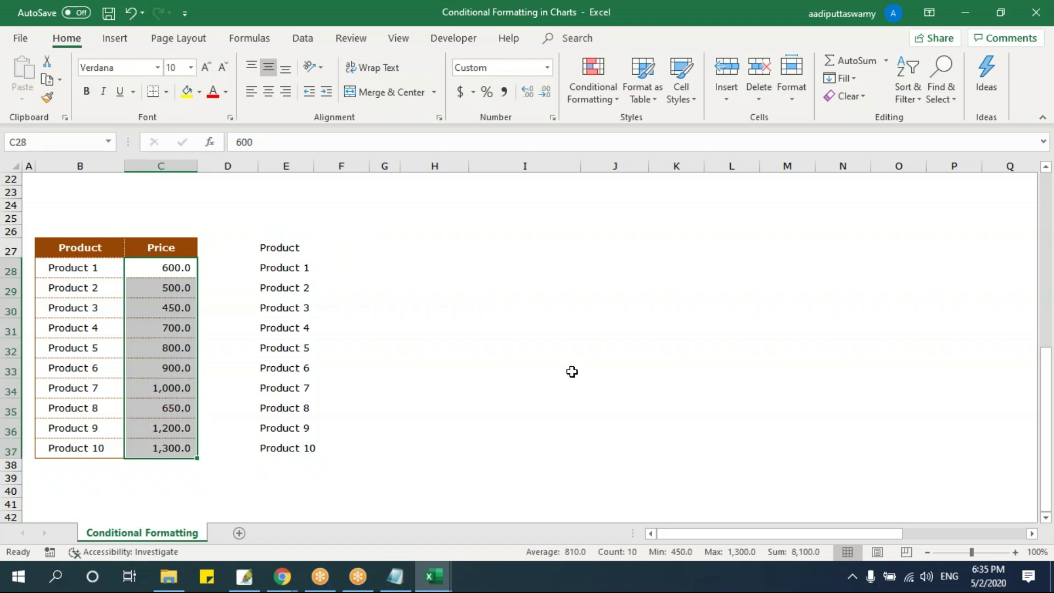
pyautogui.scroll(5, 572, 372)
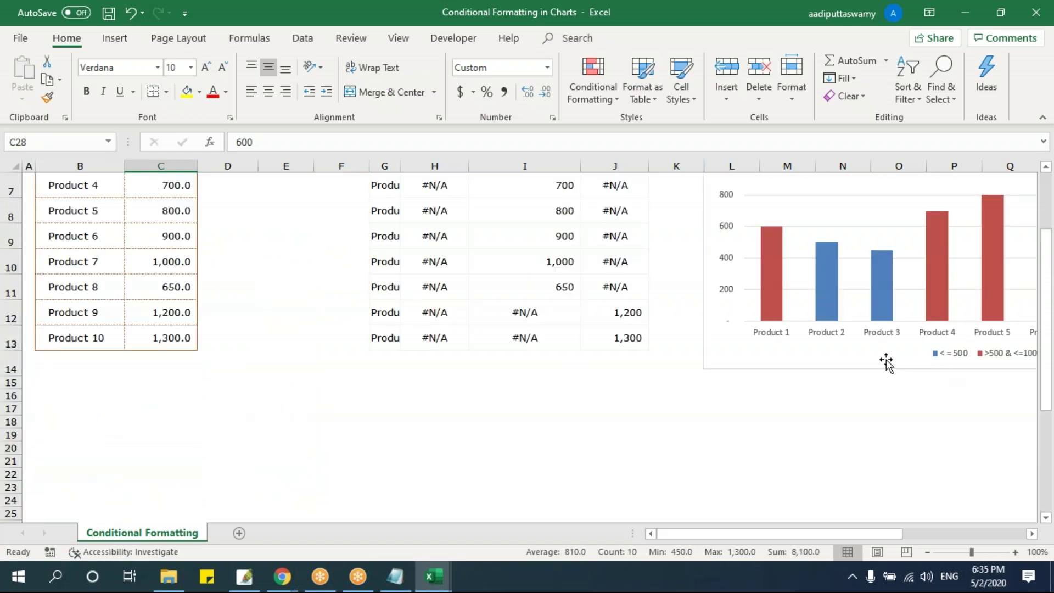
pyautogui.moveTo(886, 362); pyautogui.dragTo(492, 388)
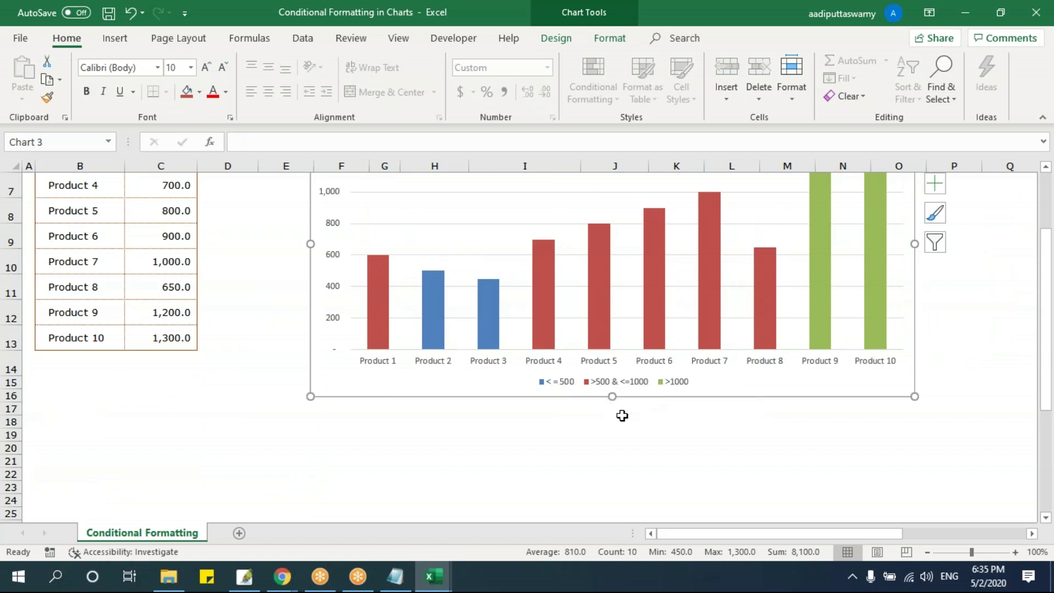
pyautogui.scroll(-6, 624, 415)
pyautogui.scroll(1, 501, 351)
# Step: Enter the <=500 band header in F26
pyautogui.press('Escape')
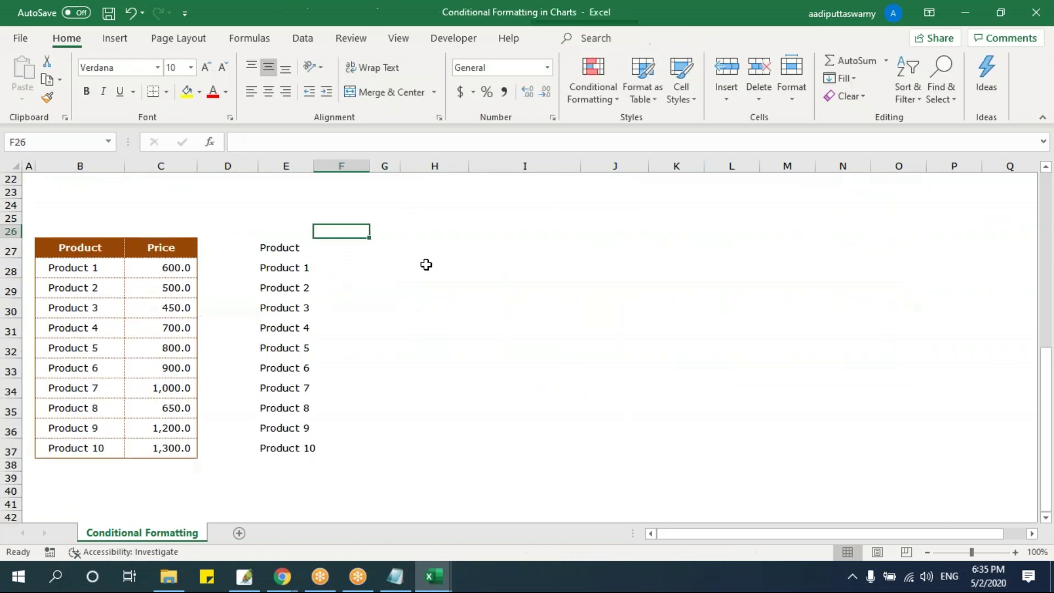
pyautogui.write('<=500')
pyautogui.press('Return')
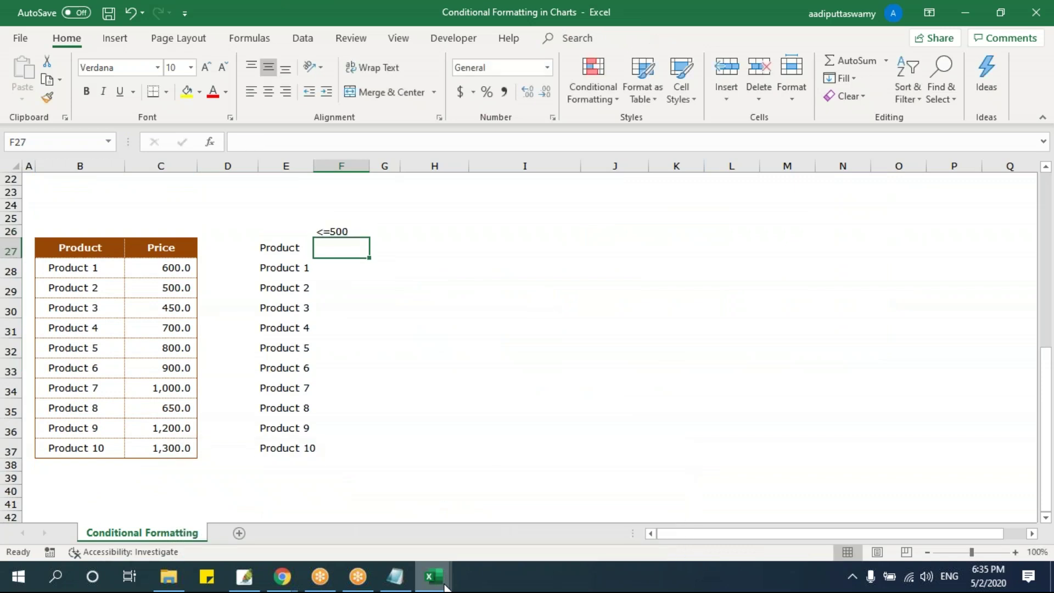
pyautogui.write('=IF(')
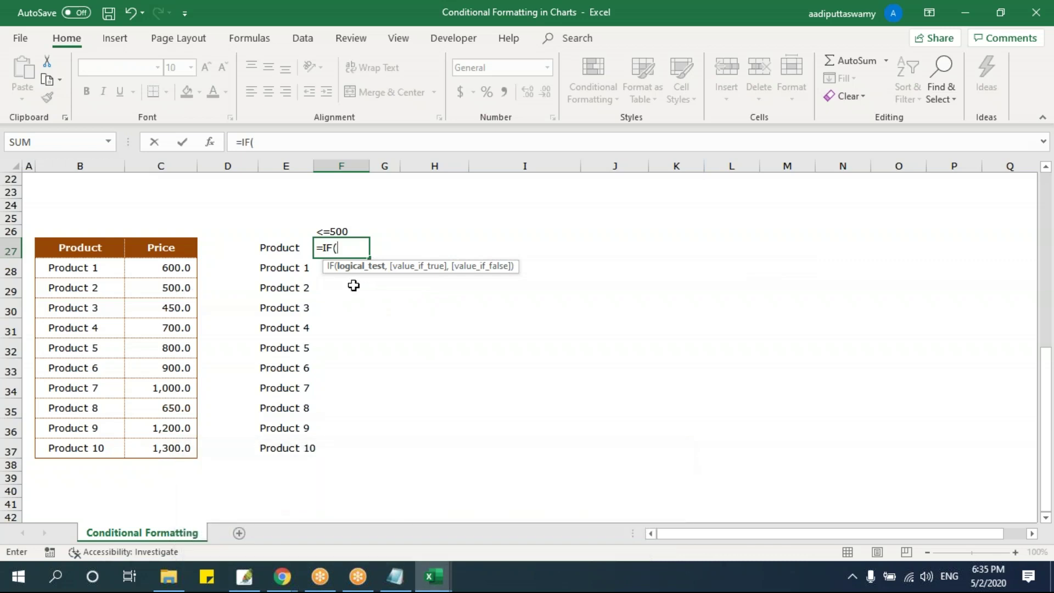
pyautogui.press('Escape')
# Step: Enter =IF(C28<=500,C28,NA()) in F28
pyautogui.moveTo(286, 238); pyautogui.dragTo(356, 437)
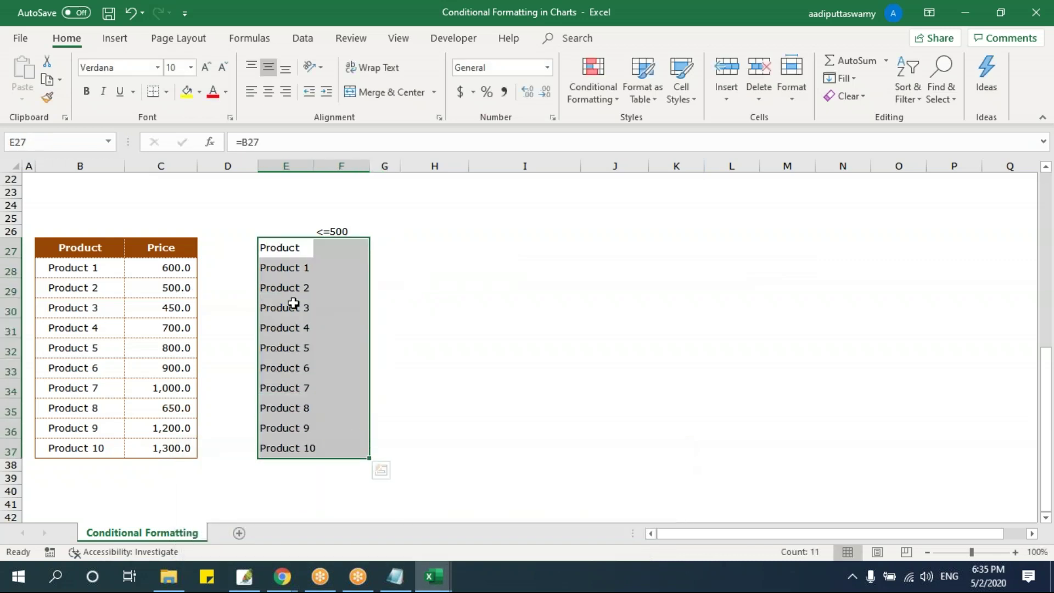
pyautogui.click(347, 267)
pyautogui.write('=IF(')
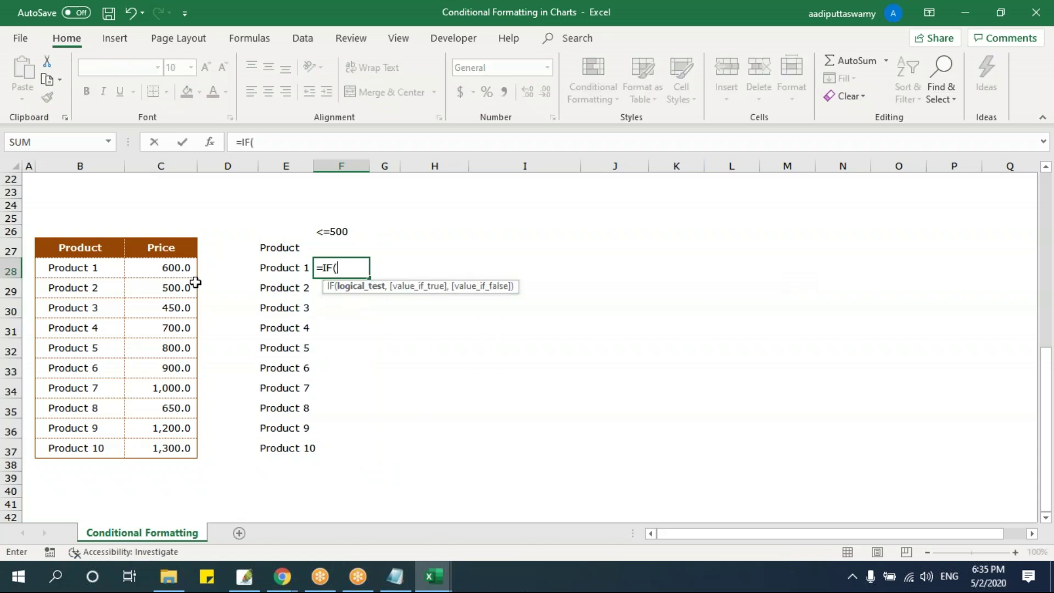
pyautogui.click(186, 268)
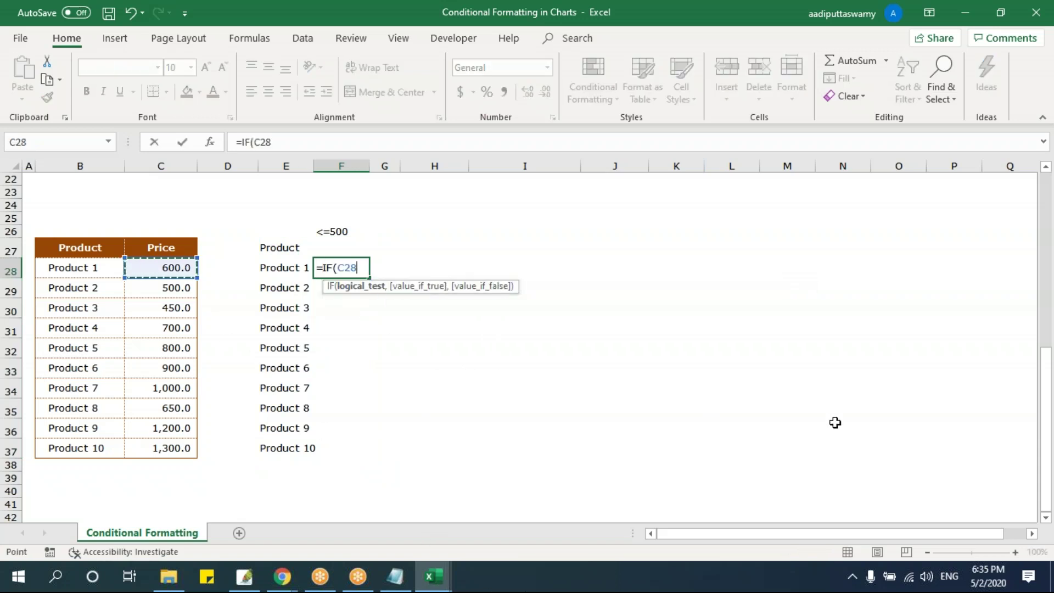
pyautogui.write('<')
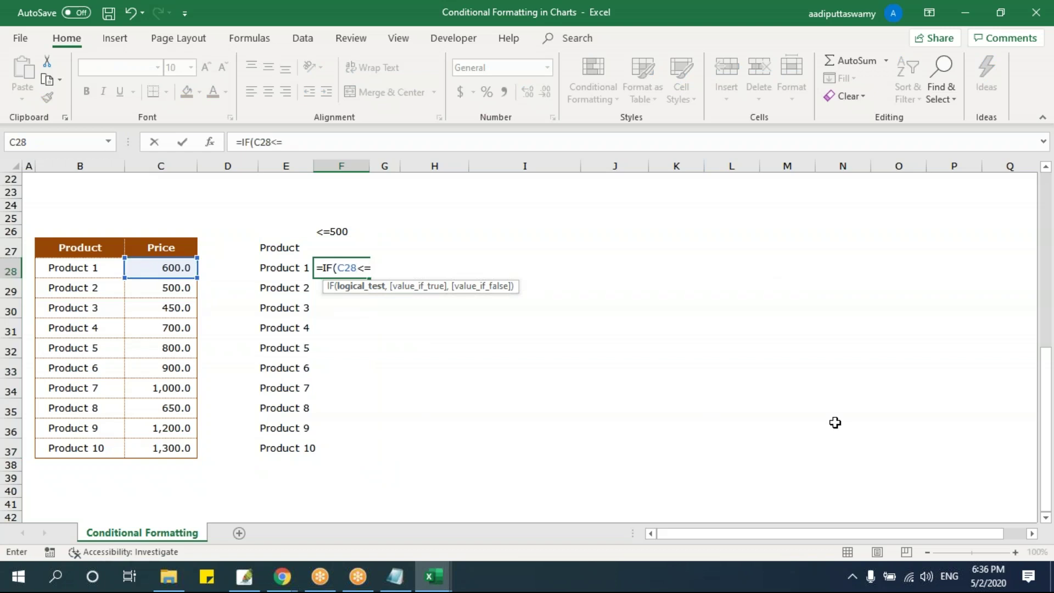
pyautogui.write('=500,')
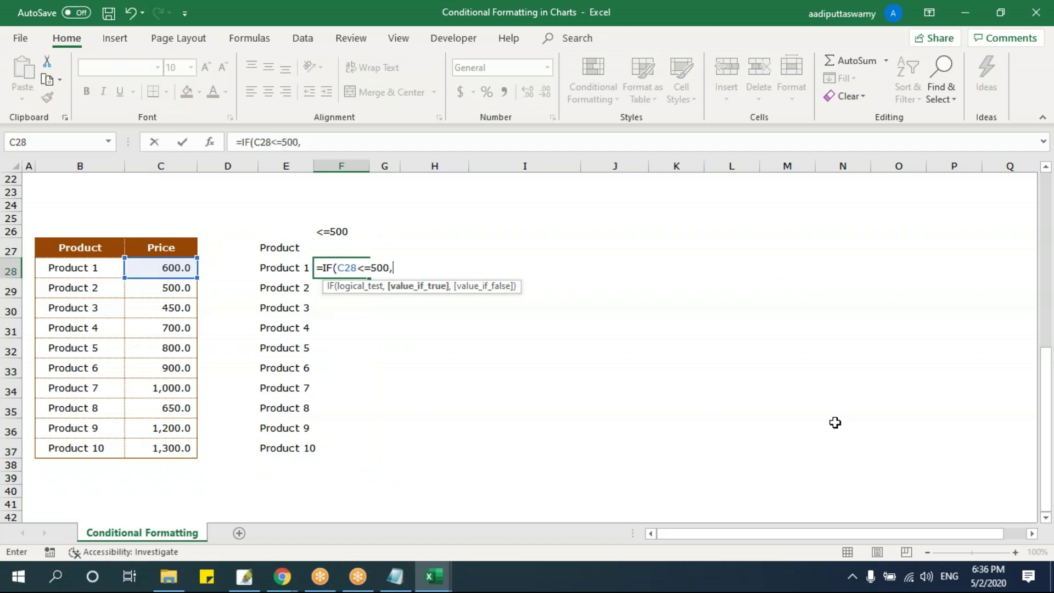
pyautogui.click(161, 268)
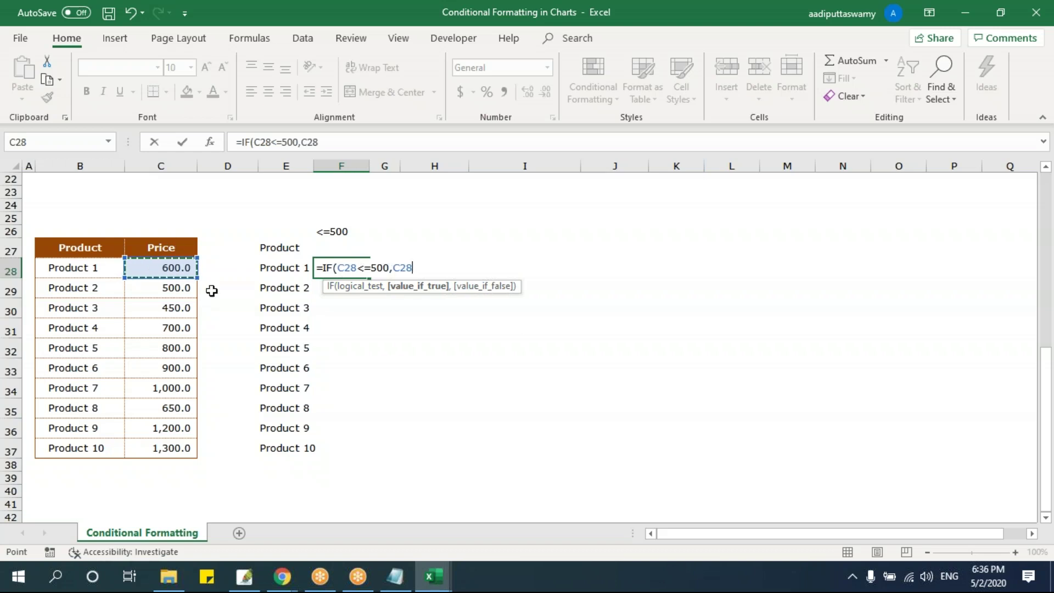
pyautogui.write(',na())')
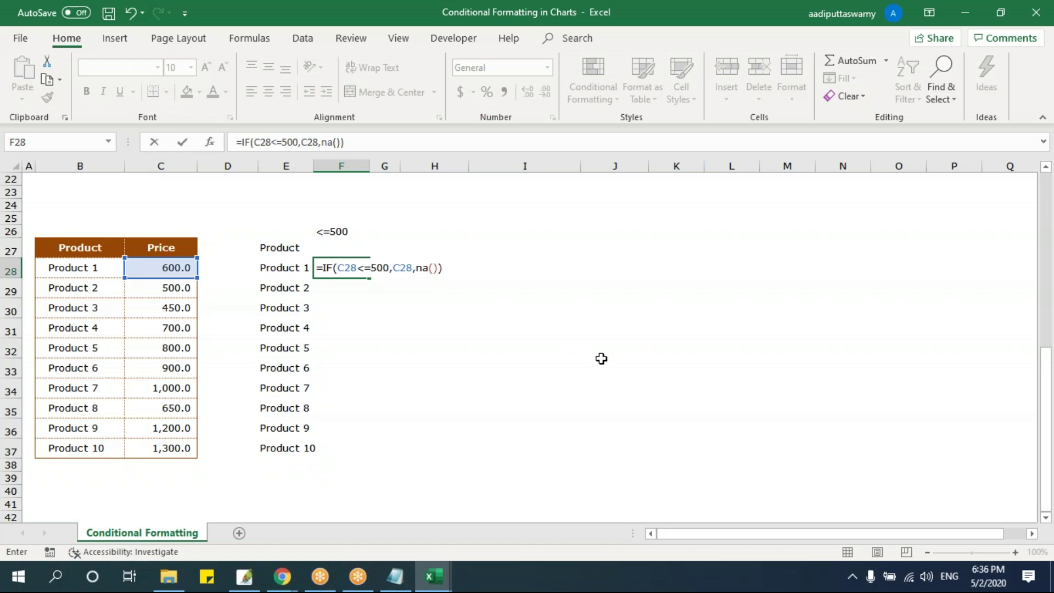
pyautogui.press('Return')
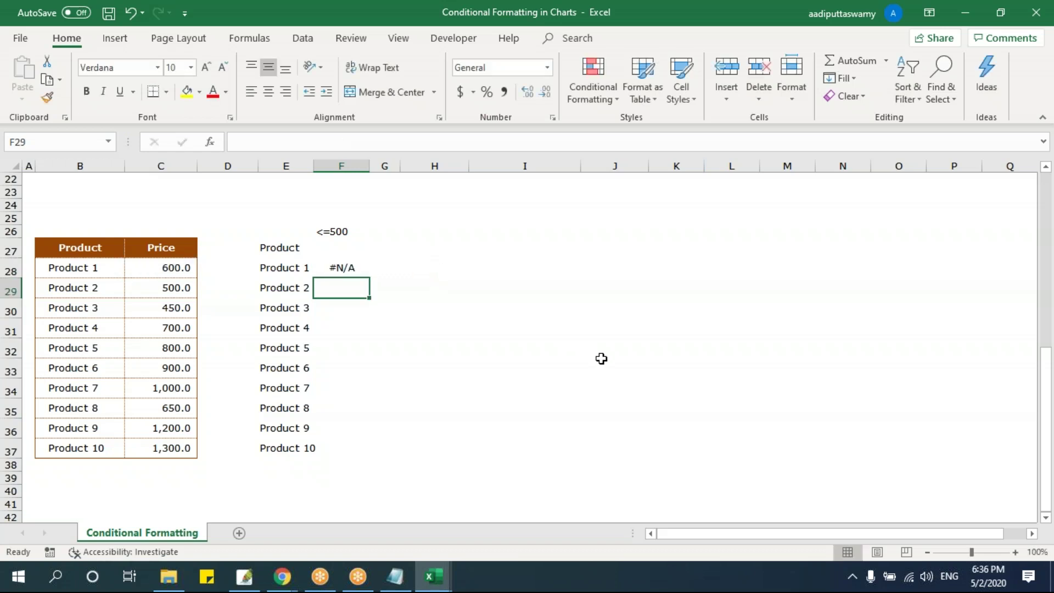
# Step: Change Product 1's price in C28 back to 400
pyautogui.click(175, 268)
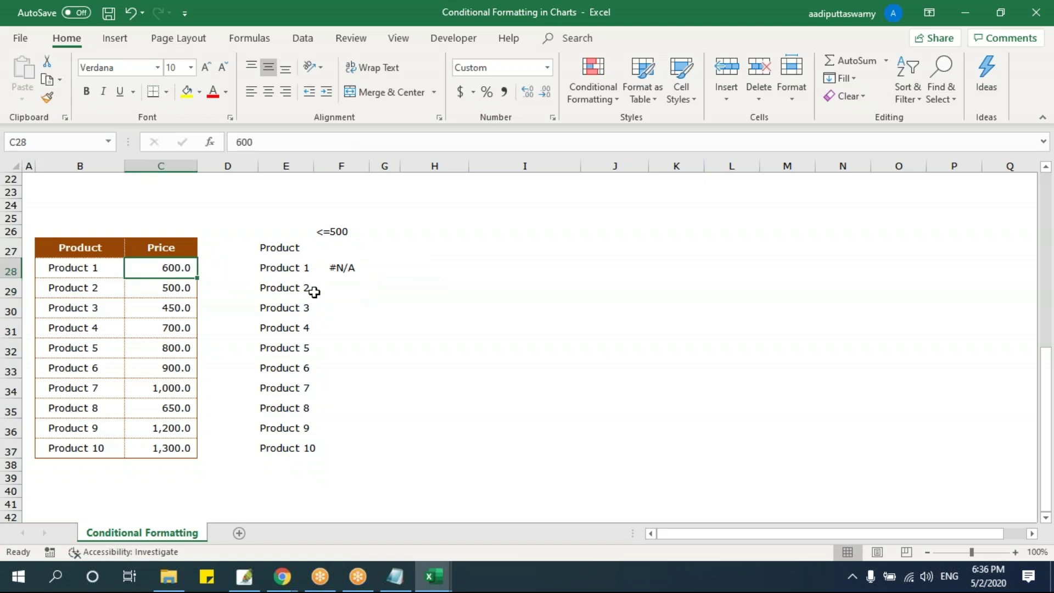
pyautogui.click(344, 275)
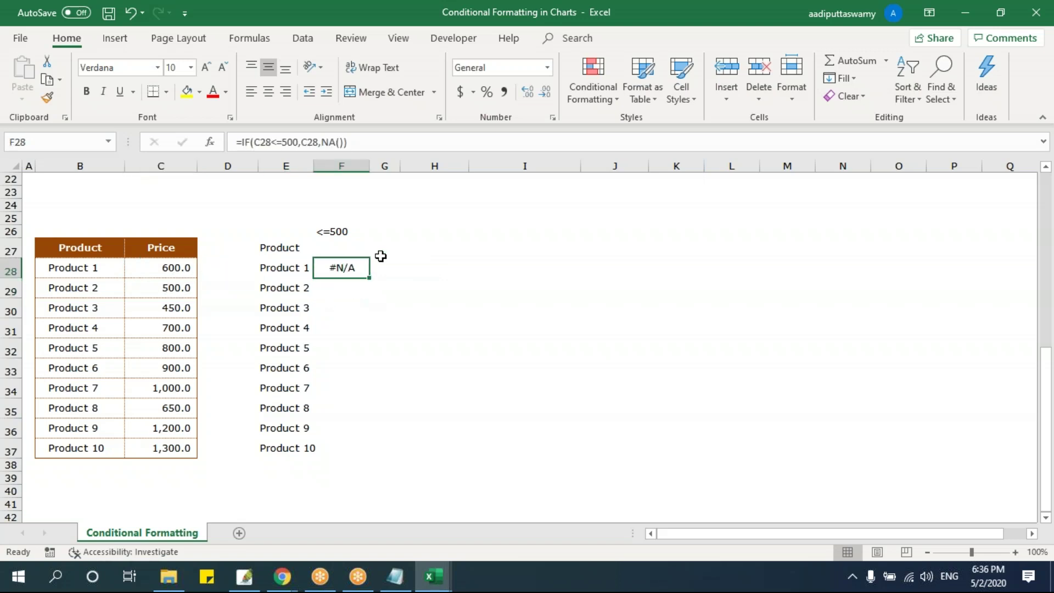
pyautogui.doubleClick(177, 267)
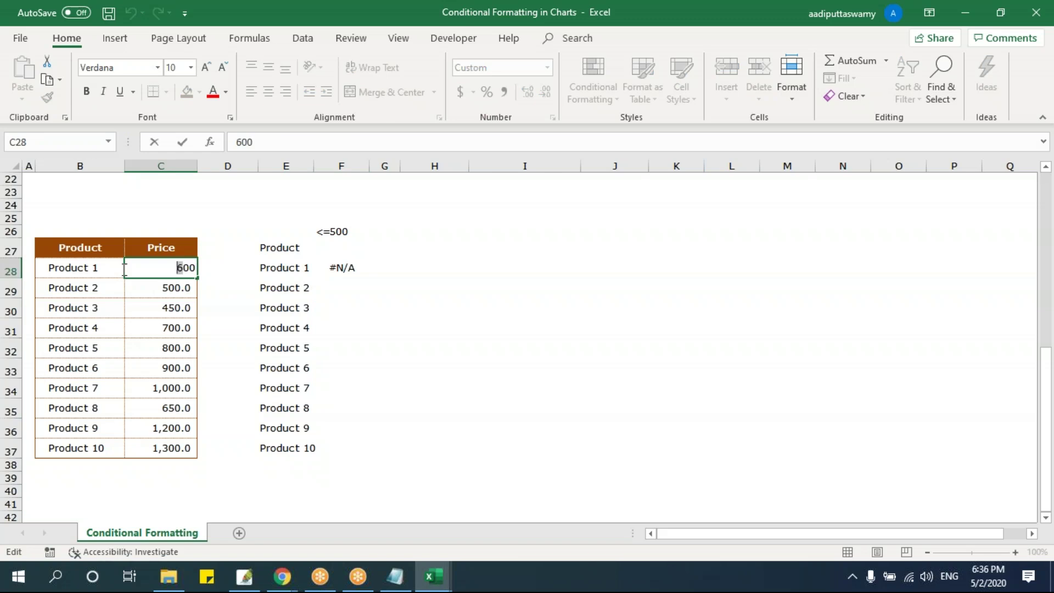
pyautogui.write('4')
pyautogui.press('Return')
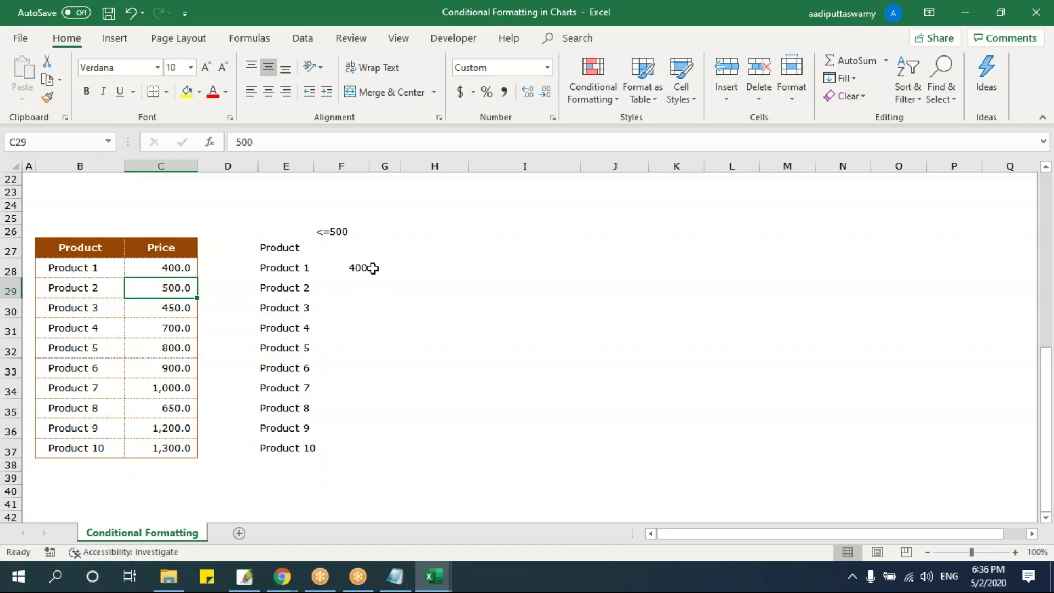
# Step: Fill the <=500 formula down F28:F37
pyautogui.click(358, 262)
pyautogui.doubleClick(353, 269)
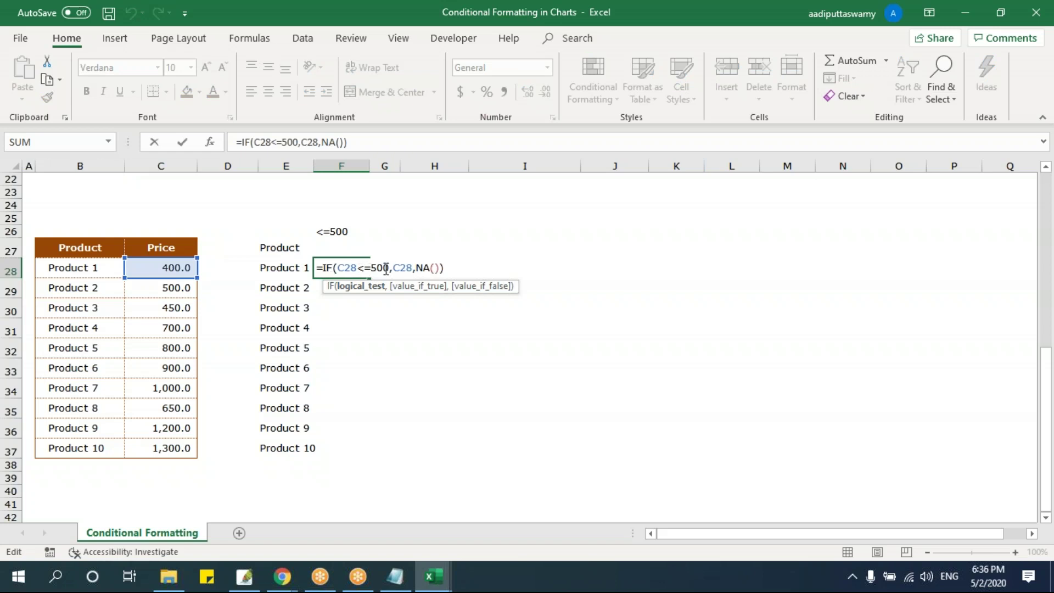
pyautogui.press('Escape')
pyautogui.moveTo(369, 277); pyautogui.dragTo(384, 454)
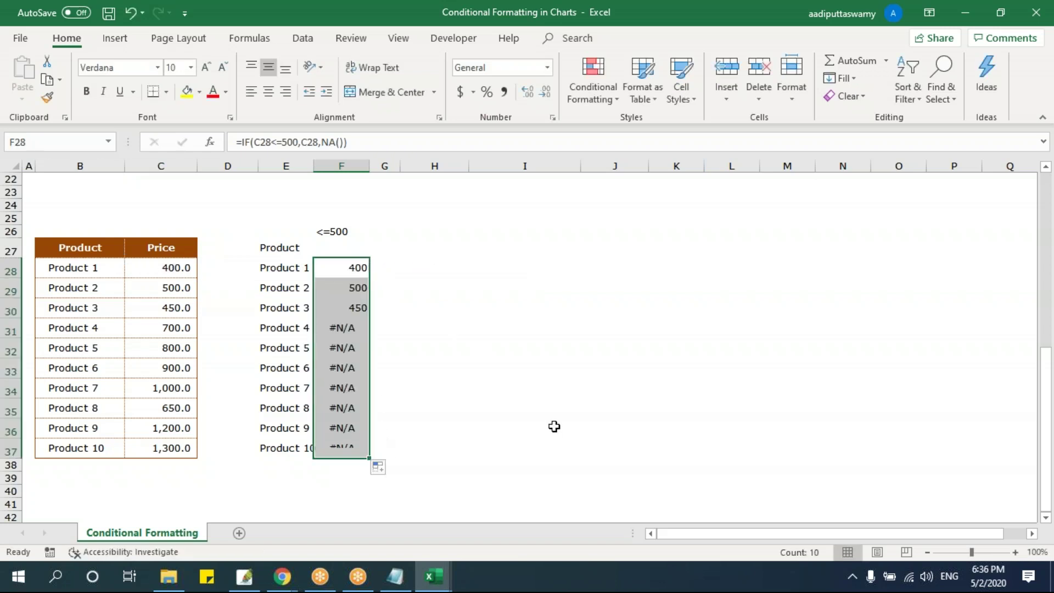
# Step: Move the <=500 header down to F27 and widen column G
pyautogui.moveTo(174, 269); pyautogui.dragTo(176, 307)
pyautogui.moveTo(348, 269); pyautogui.dragTo(351, 447)
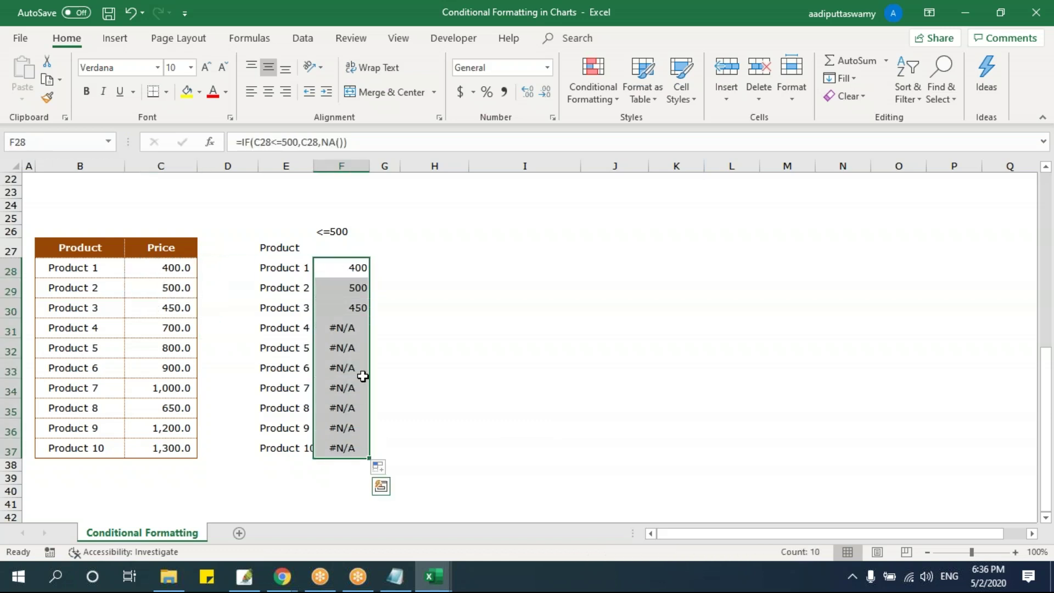
pyautogui.click(344, 233)
pyautogui.moveTo(345, 239); pyautogui.dragTo(347, 254)
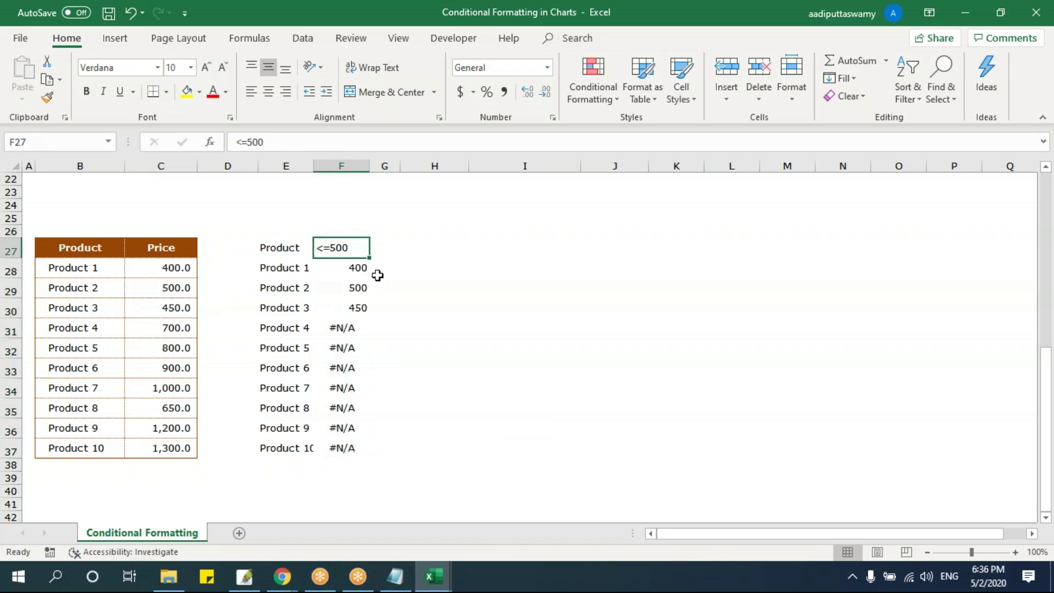
pyautogui.click(390, 245)
pyautogui.moveTo(402, 170); pyautogui.dragTo(426, 176)
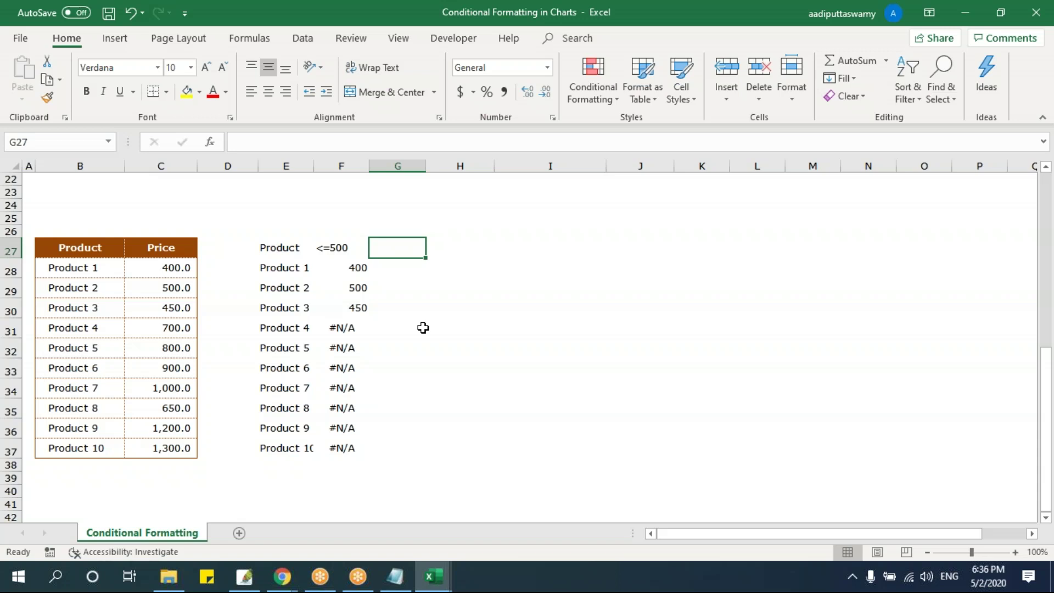
# Step: Head G27 '>500 and <=1000' and H27 '>1000', fitting column G
pyautogui.write('>500 and <')
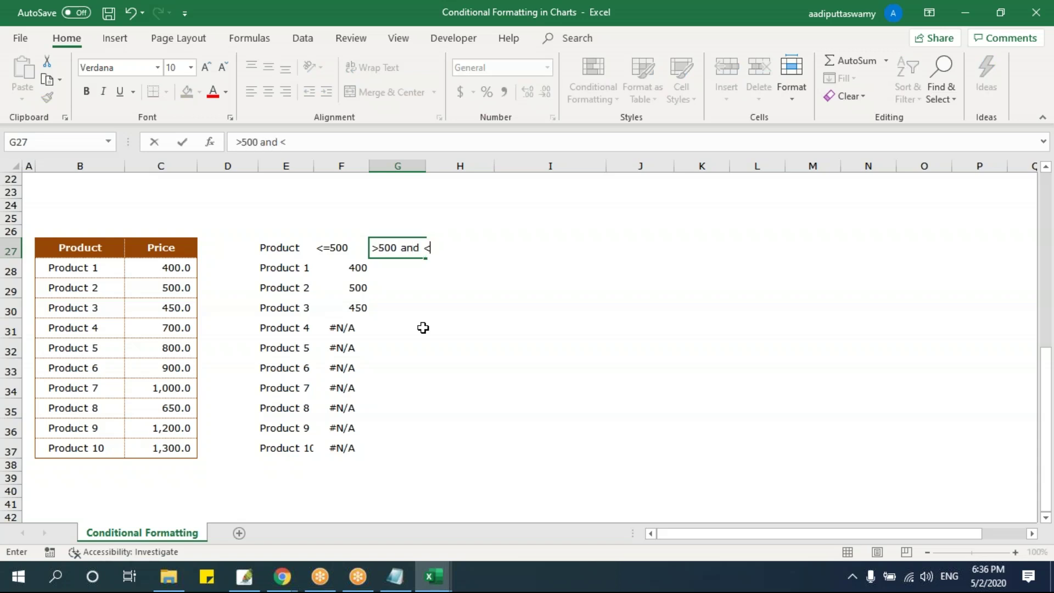
pyautogui.write('=100')
pyautogui.press('Return')
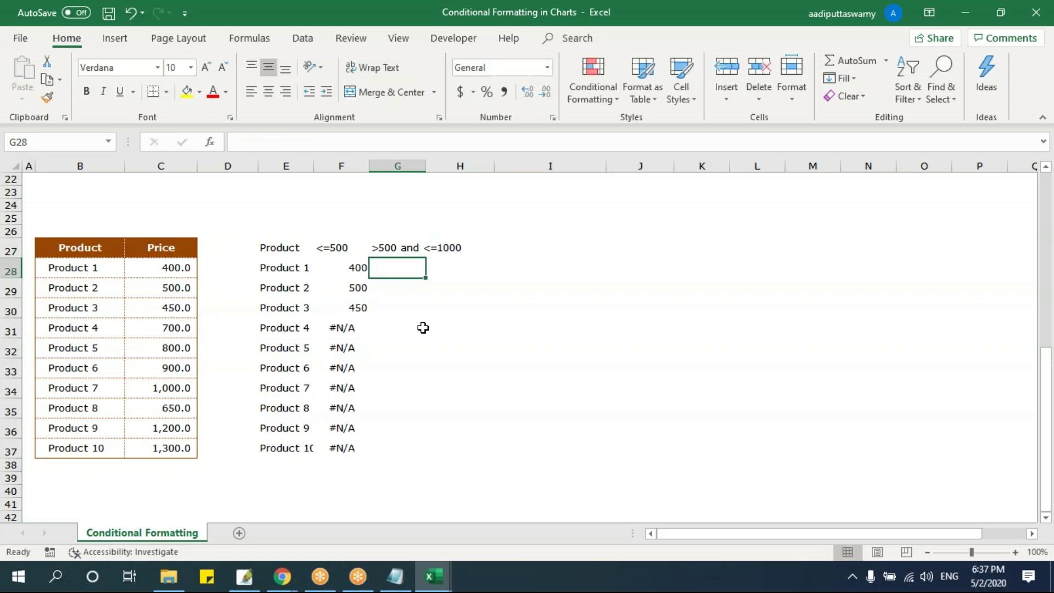
pyautogui.doubleClick(423, 165)
pyautogui.click(483, 249)
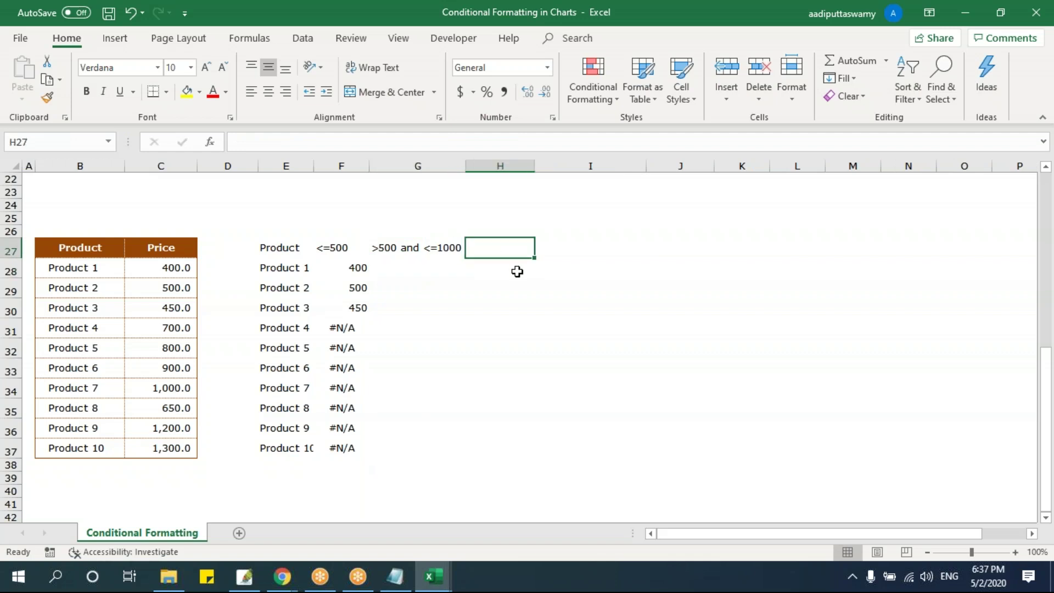
pyautogui.write('>')
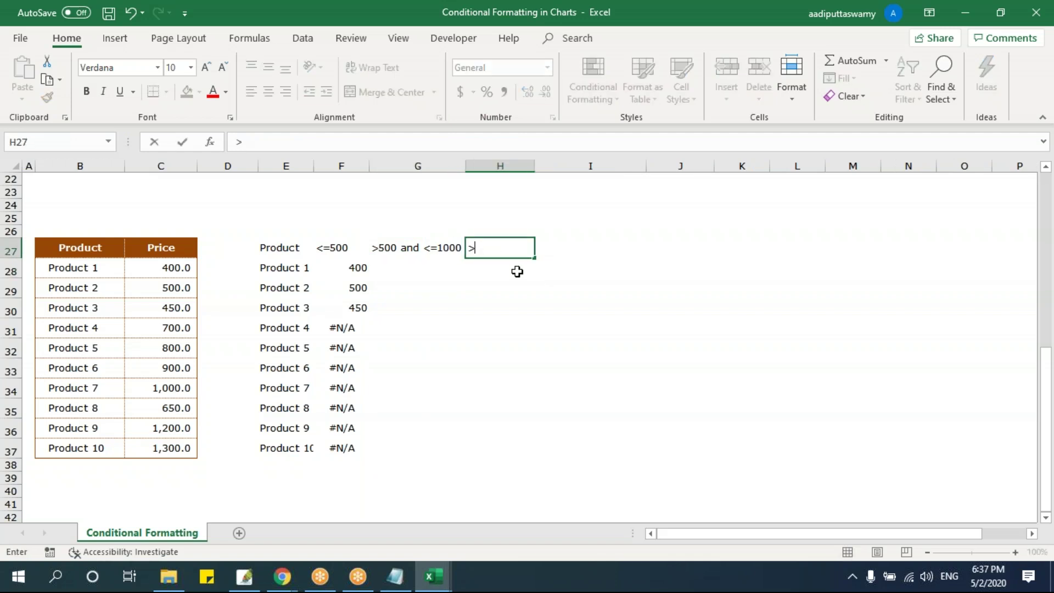
pyautogui.write('1000')
pyautogui.press('Return')
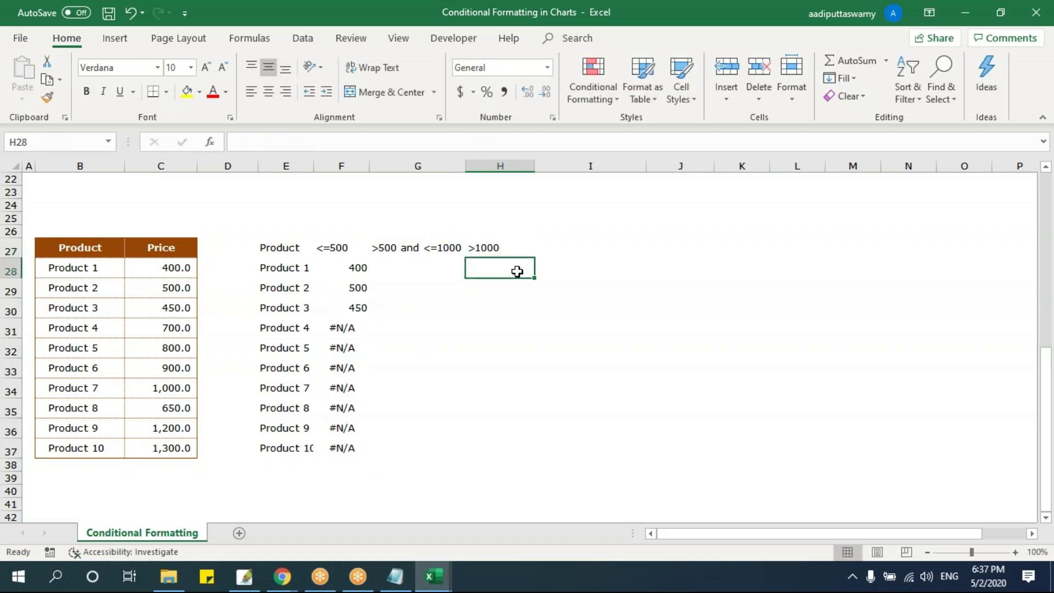
# Step: Enter =IF(C28>1000,C28,NA()) in H28 and fill it down to H37
pyautogui.write('=')
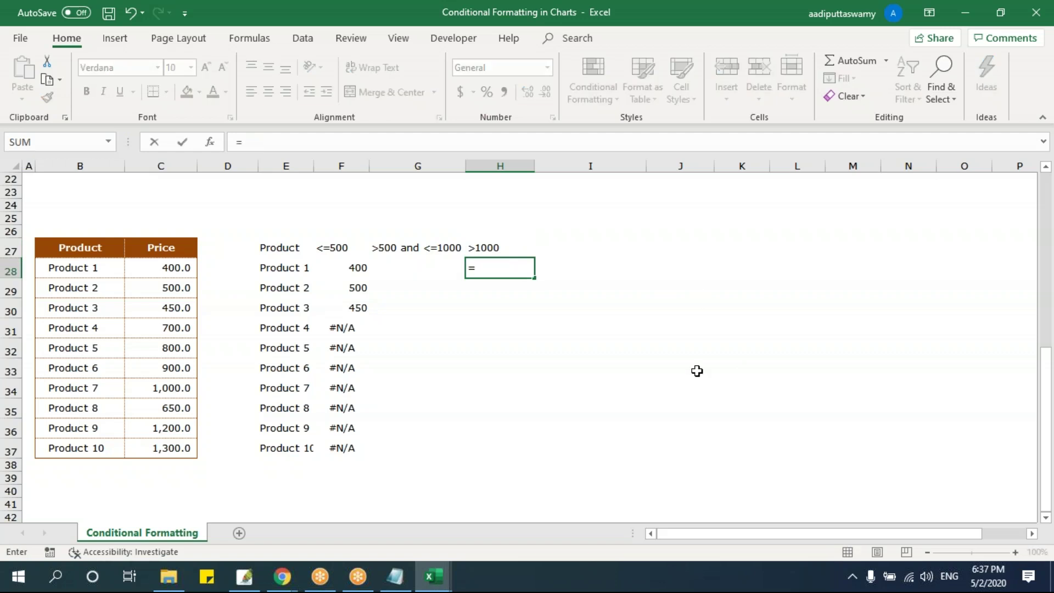
pyautogui.click(164, 269)
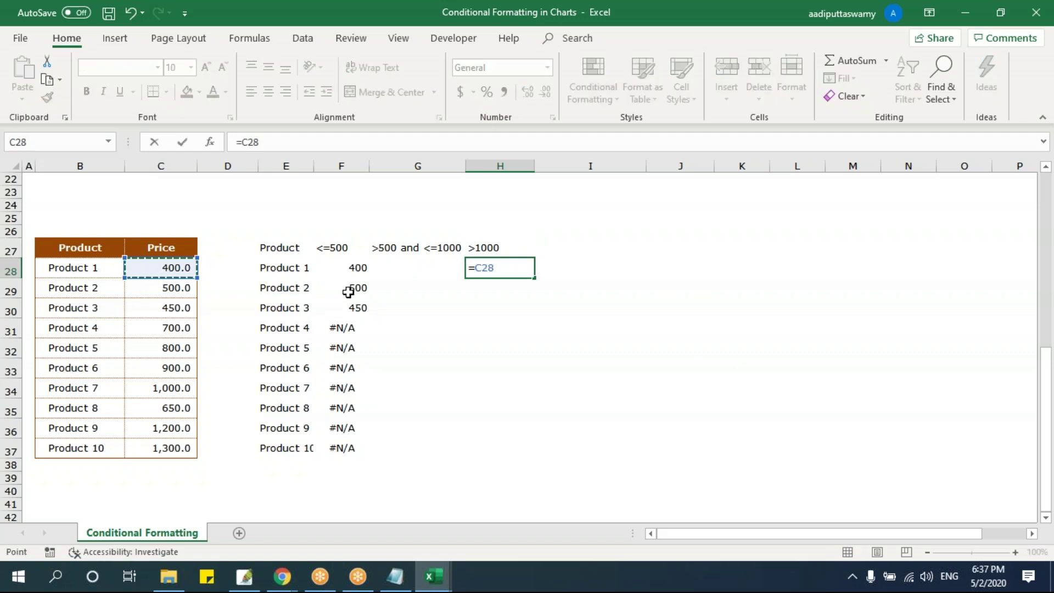
pyautogui.press('BackSpace')
pyautogui.write('if')
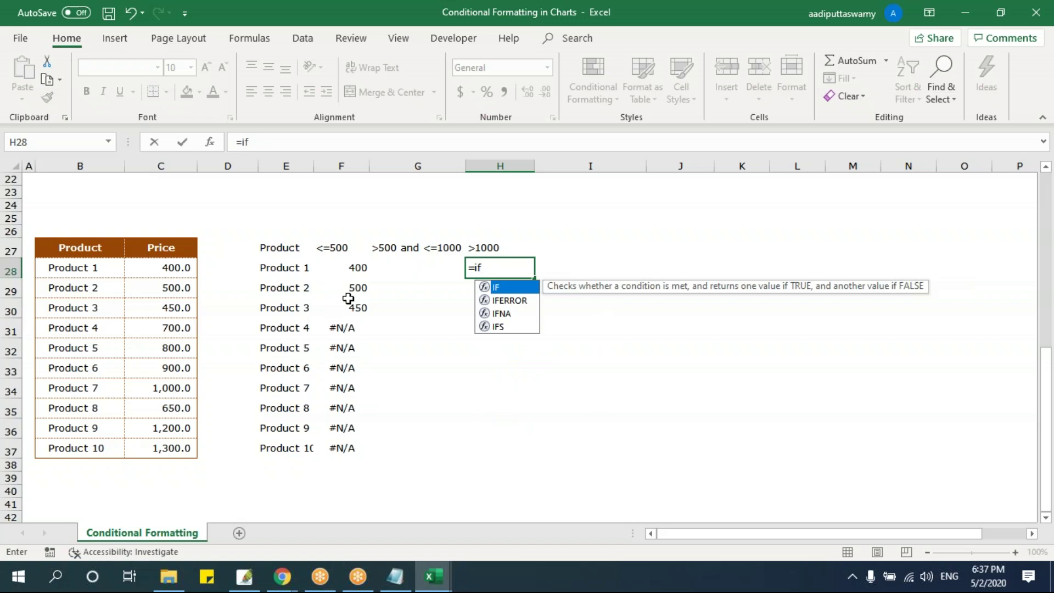
pyautogui.press('Tab')
pyautogui.click(163, 268)
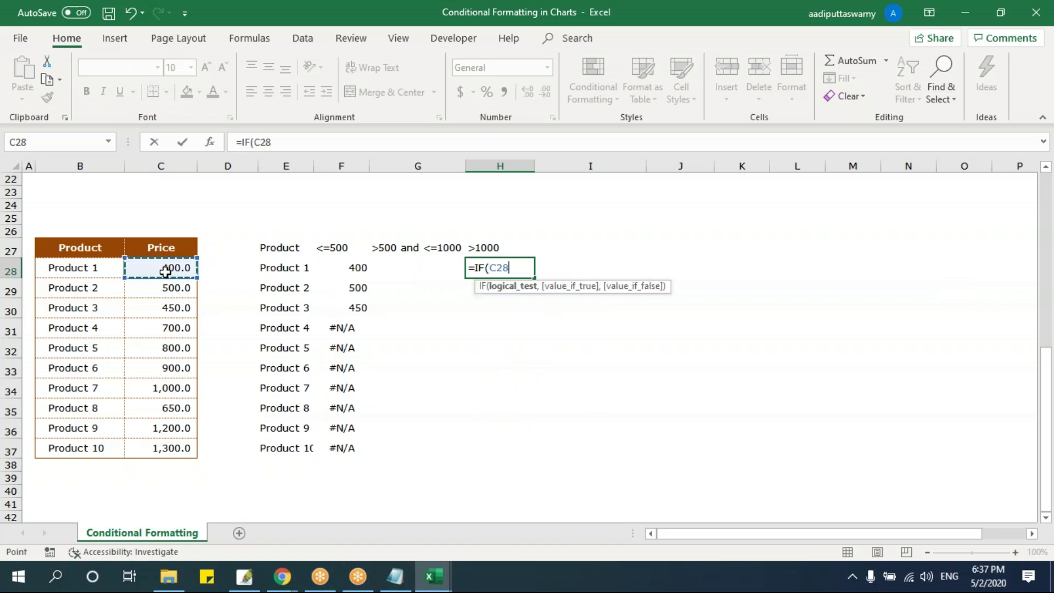
pyautogui.write('>100')
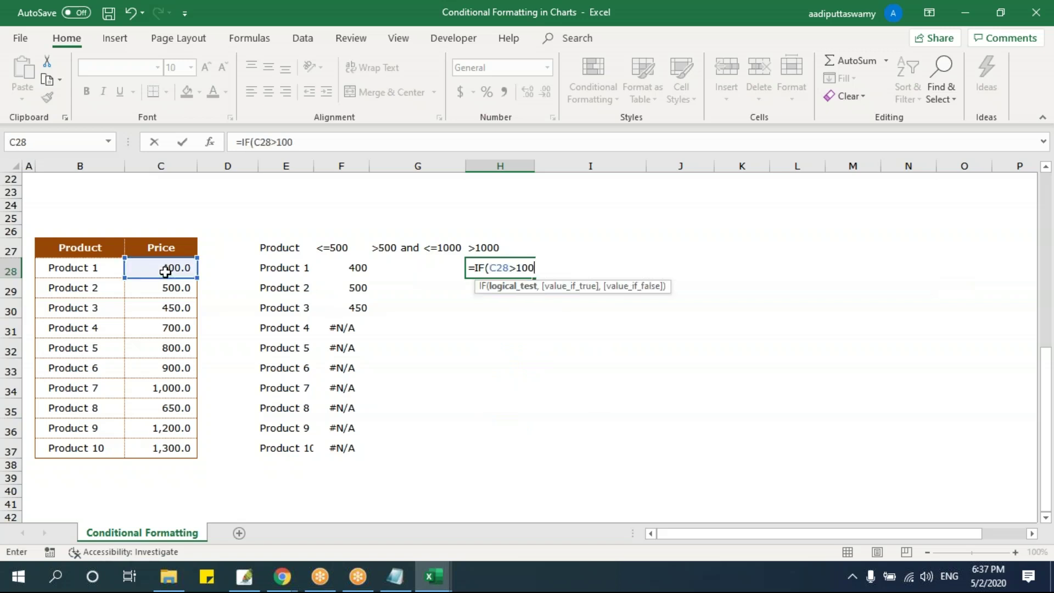
pyautogui.write('0,')
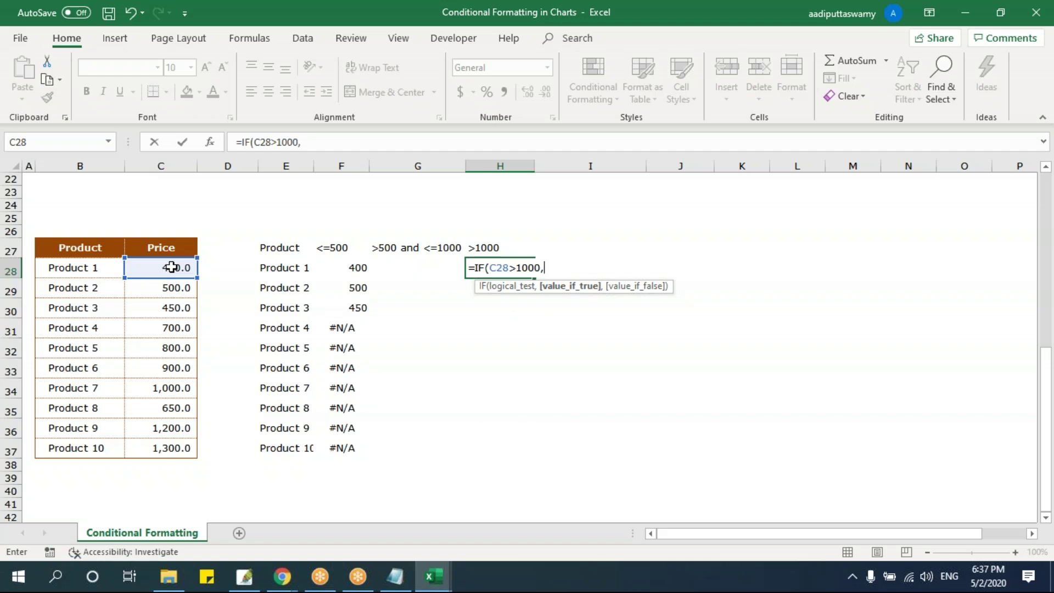
pyautogui.click(170, 269)
pyautogui.write(',')
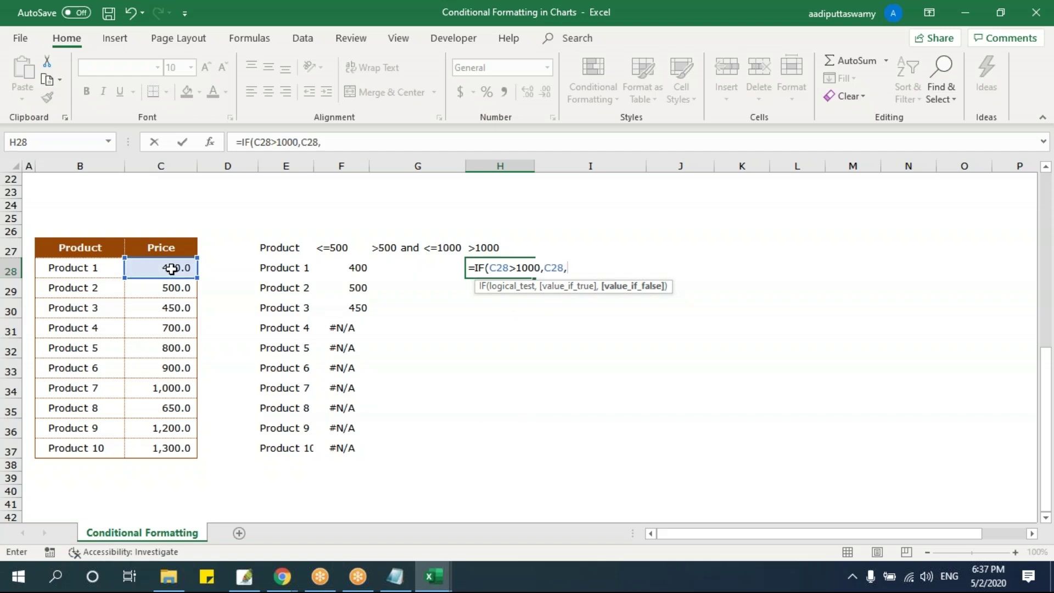
pyautogui.write('na())')
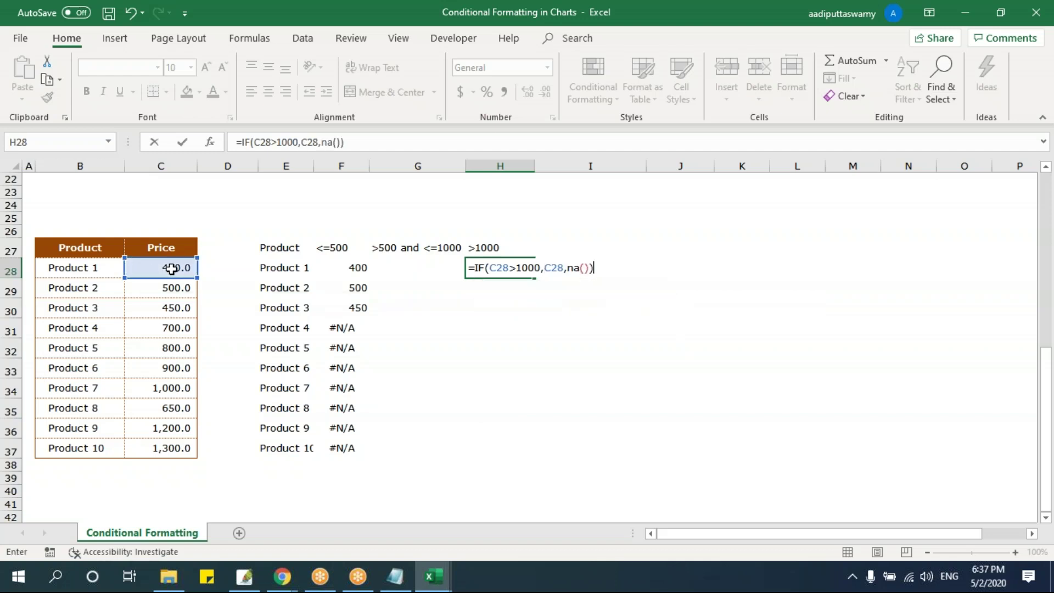
pyautogui.press('Return')
pyautogui.press('Up')
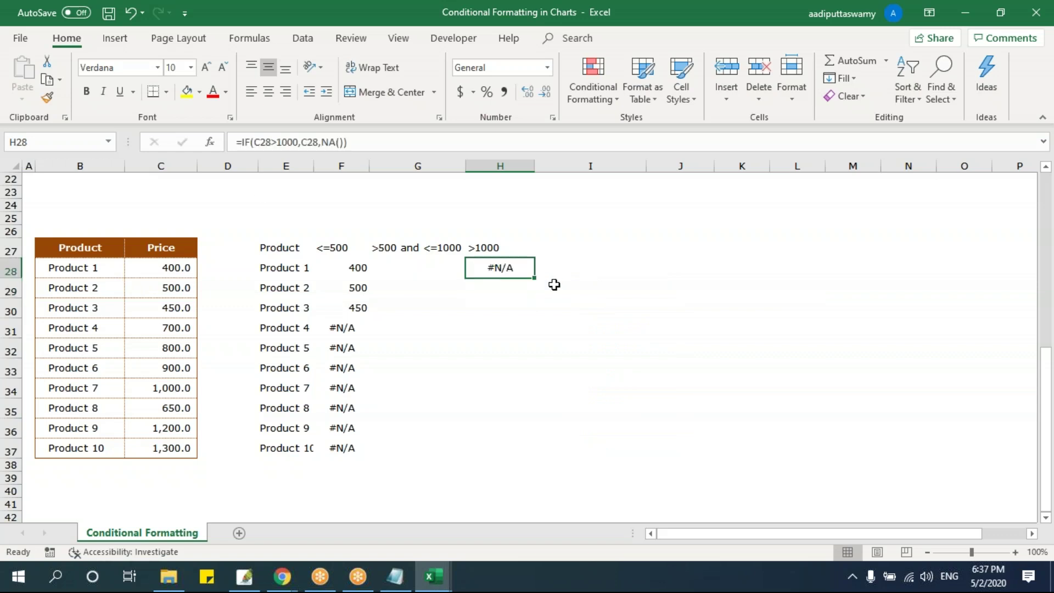
pyautogui.moveTo(532, 280); pyautogui.dragTo(534, 459)
pyautogui.moveTo(95, 428); pyautogui.dragTo(514, 449)
# Step: Change Product 6's price in C33 to 1,200
pyautogui.doubleClick(160, 369)
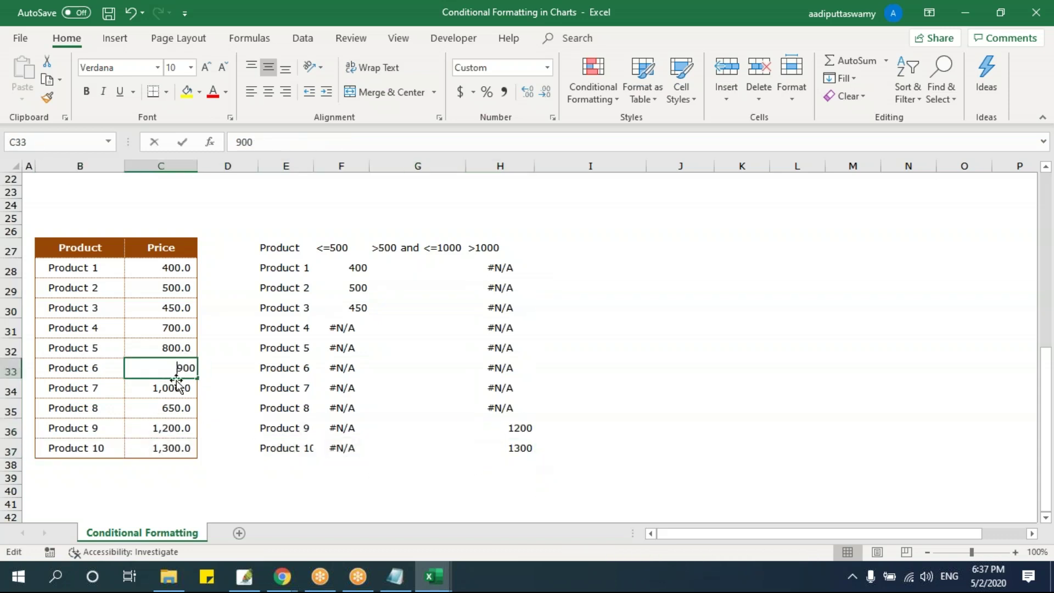
pyautogui.moveTo(150, 367); pyautogui.dragTo(144, 369)
pyautogui.write('12')
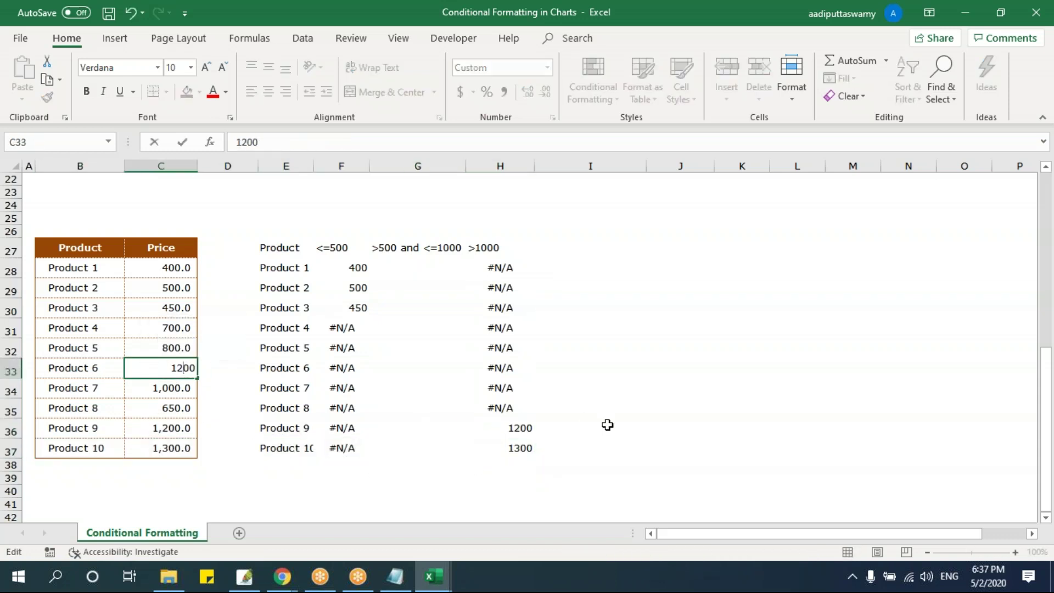
pyautogui.press('Return')
pyautogui.click(528, 371)
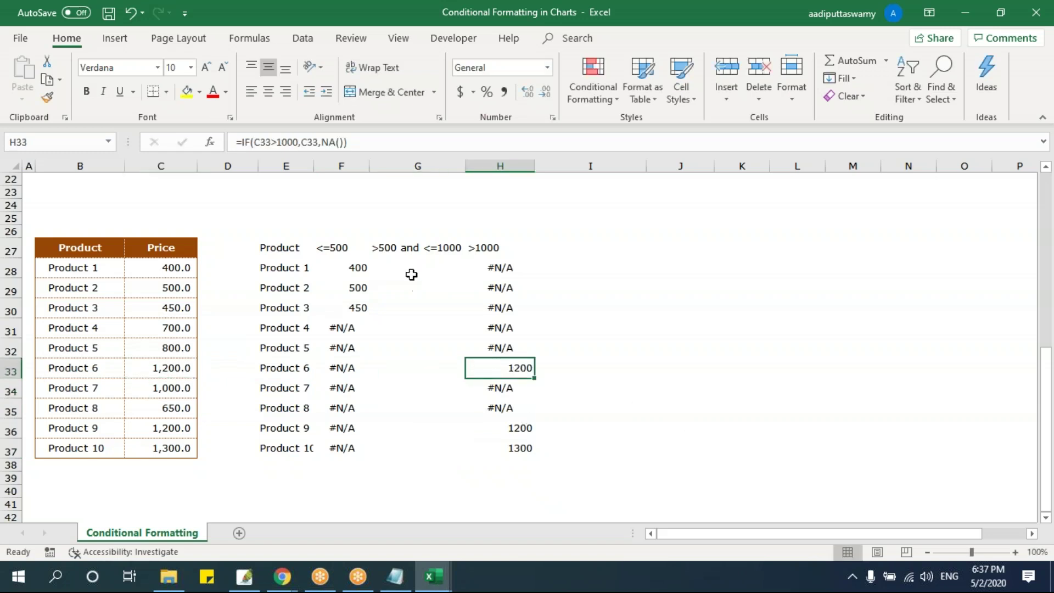
pyautogui.click(401, 250)
pyautogui.click(399, 266)
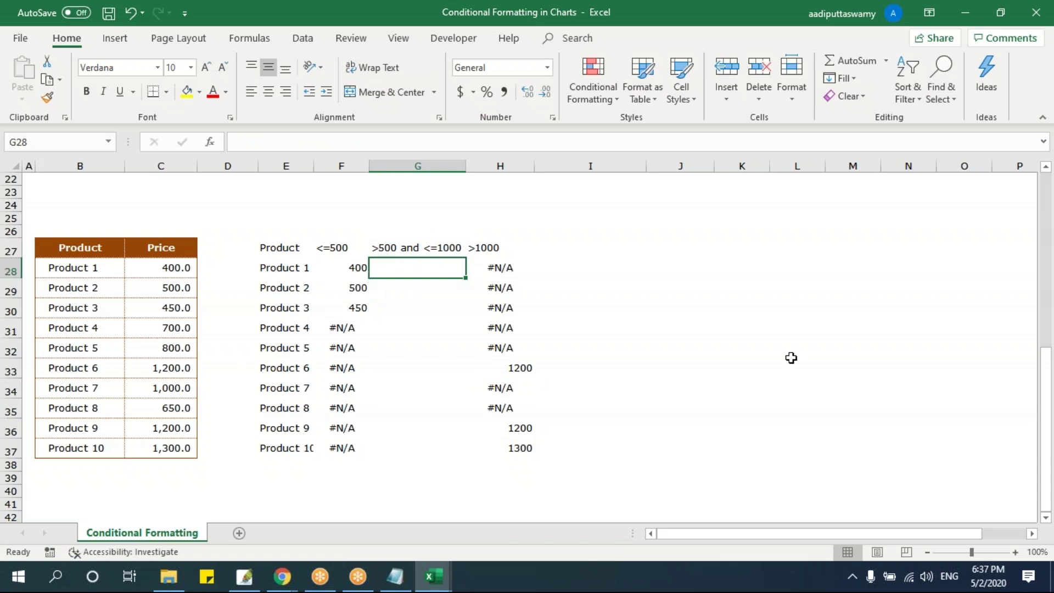
# Step: Enter =IF(AND(C28>500,C28<=1000),C28,NA()) in G28
pyautogui.write('=if')
pyautogui.press('Tab')
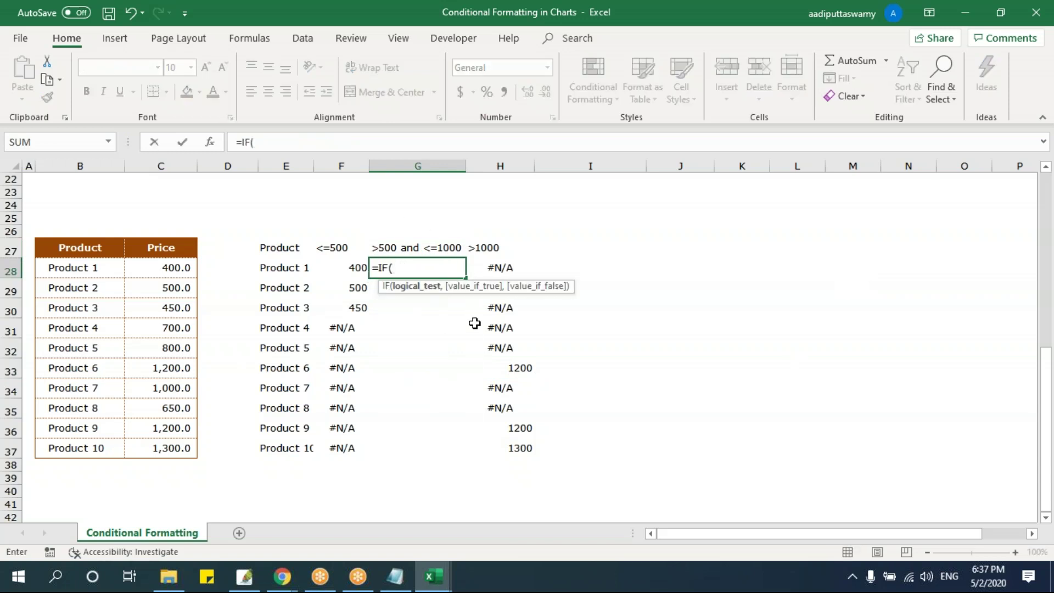
pyautogui.write('and(')
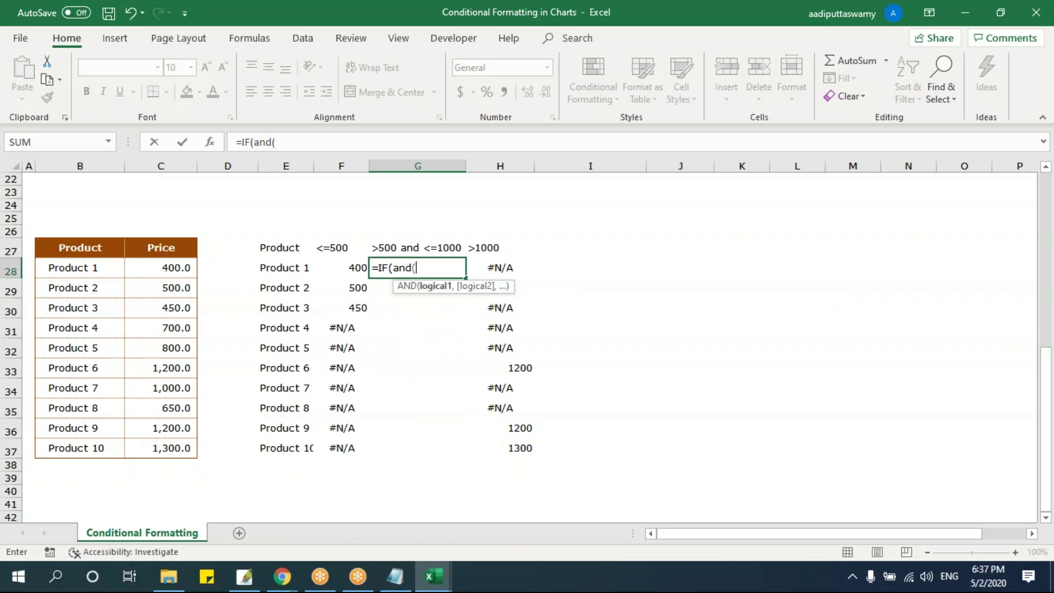
pyautogui.click(162, 266)
pyautogui.write('>')
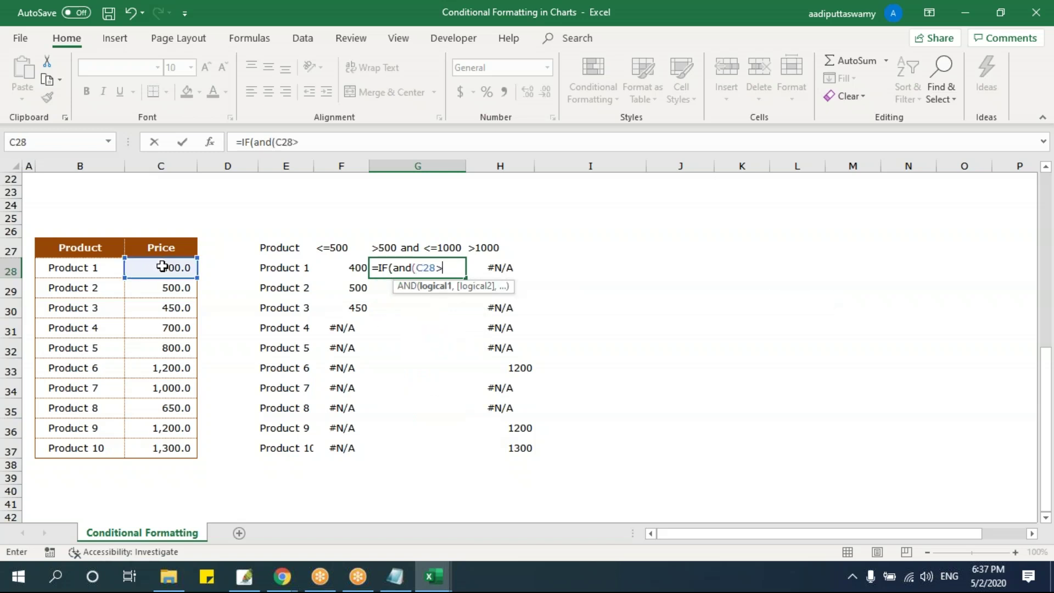
pyautogui.write('500,')
pyautogui.click(162, 266)
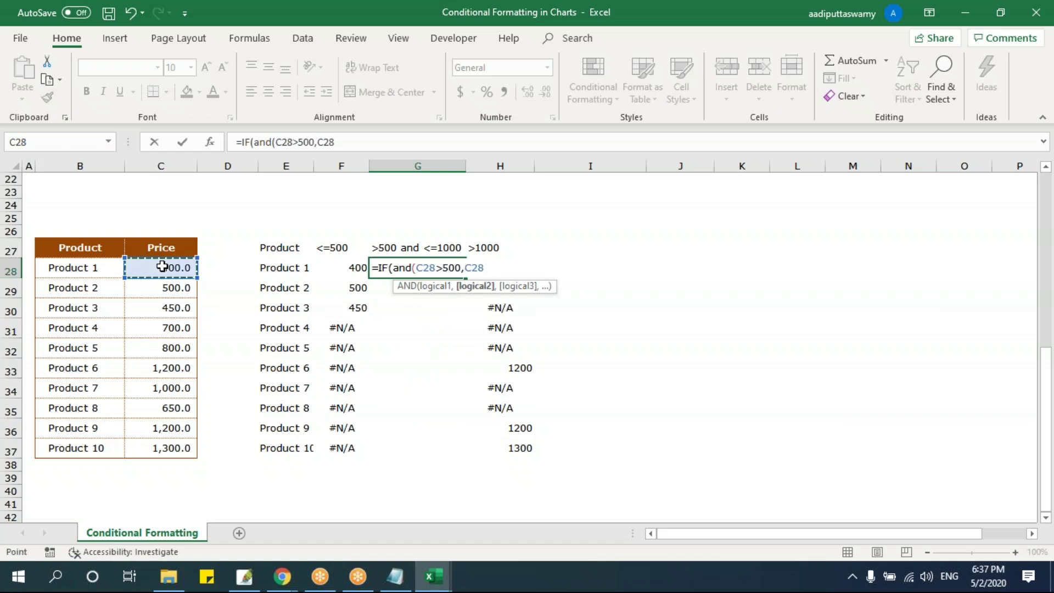
pyautogui.write('<=10')
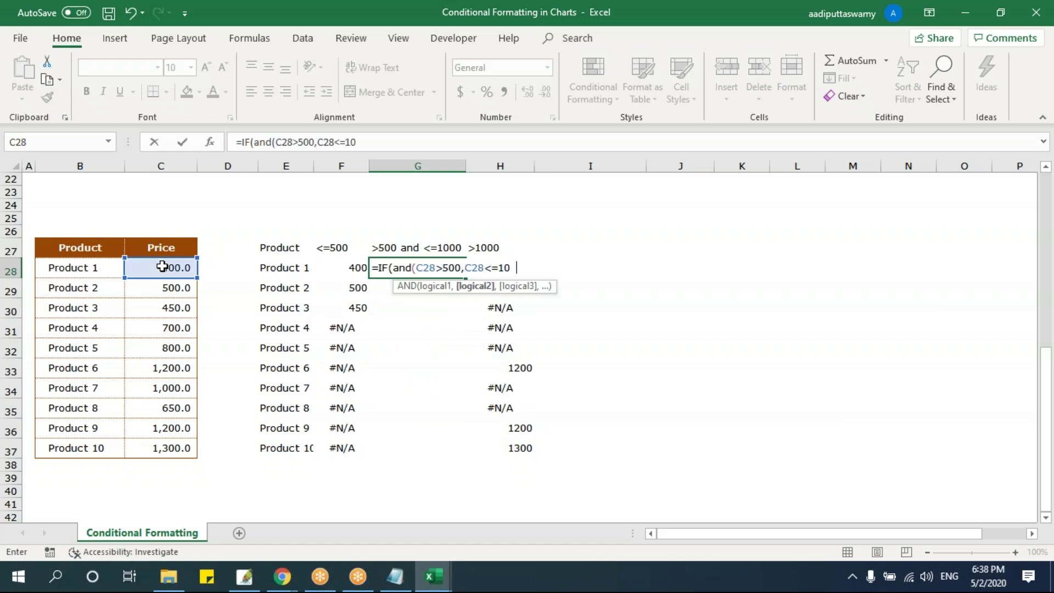
pyautogui.write('00),')
pyautogui.click(162, 266)
pyautogui.write(',na())')
pyautogui.press('Return')
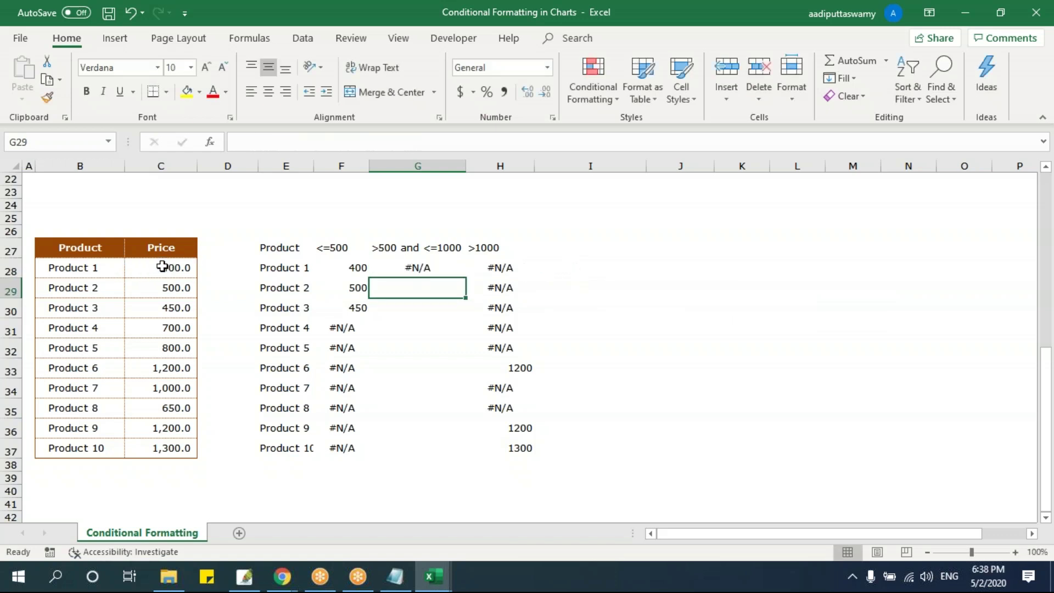
# Step: Fill the mid-range formula down G28:G37 with Ctrl+D
pyautogui.click(184, 269)
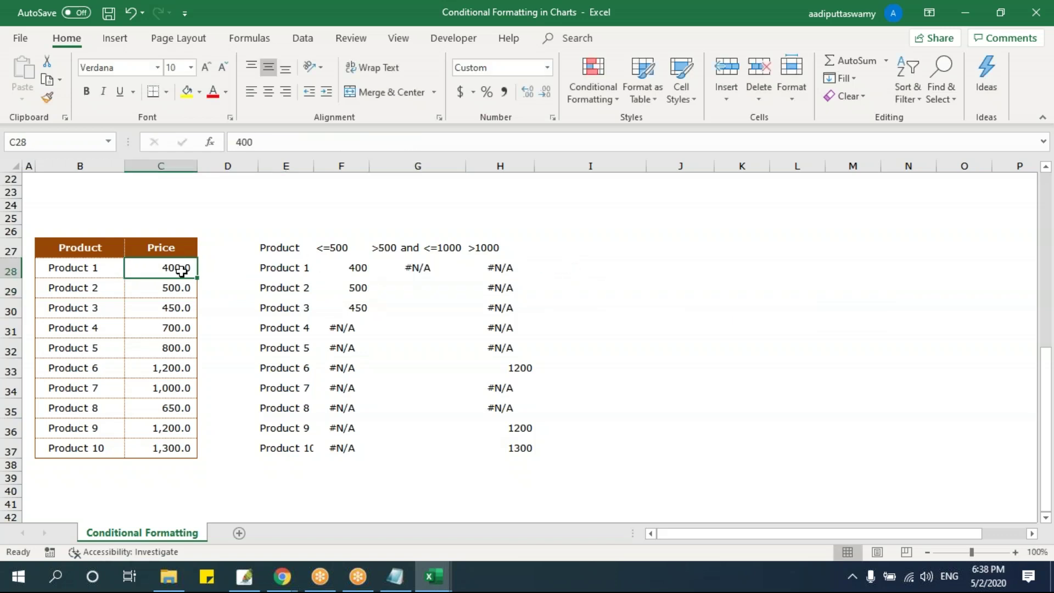
pyautogui.click(345, 250)
pyautogui.moveTo(344, 250); pyautogui.dragTo(358, 445)
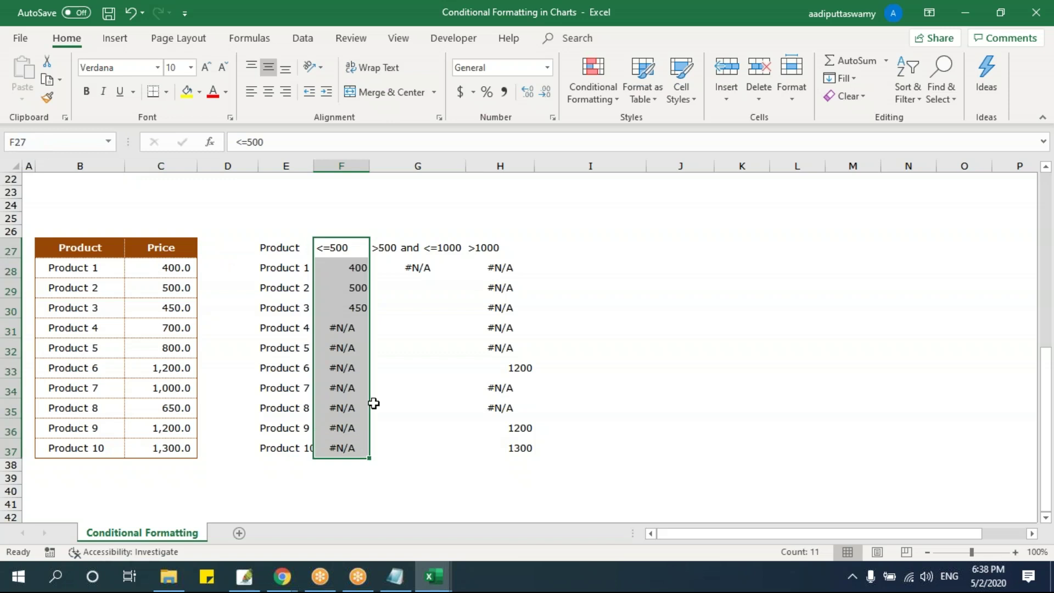
pyautogui.moveTo(416, 248); pyautogui.dragTo(426, 446)
pyautogui.moveTo(497, 247); pyautogui.dragTo(507, 449)
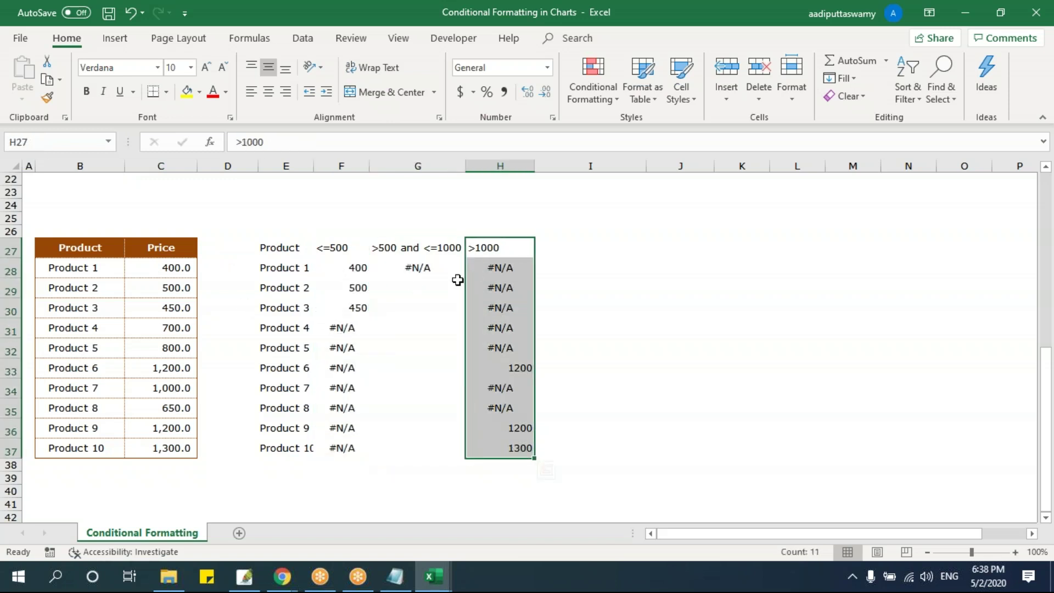
pyautogui.moveTo(379, 268); pyautogui.dragTo(437, 441)
pyautogui.hotkey('ctrl', 'd')
pyautogui.click(607, 362)
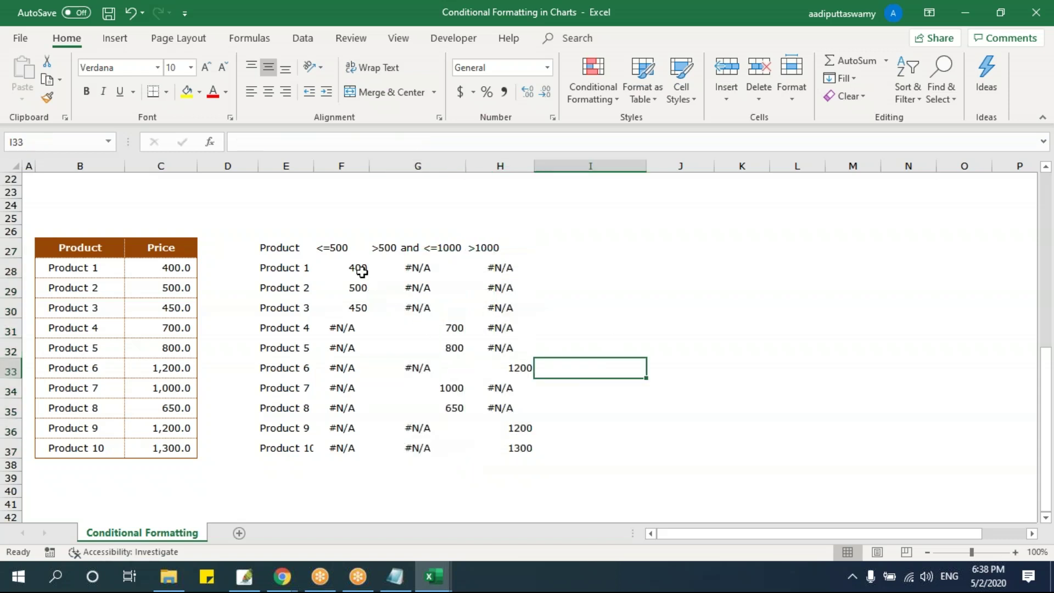
# Step: Review the band results: 700, 800, 1000 and 650 for Products 4, 5, 7 and 8
pyautogui.moveTo(361, 271); pyautogui.dragTo(361, 305)
pyautogui.moveTo(385, 267); pyautogui.dragTo(506, 310)
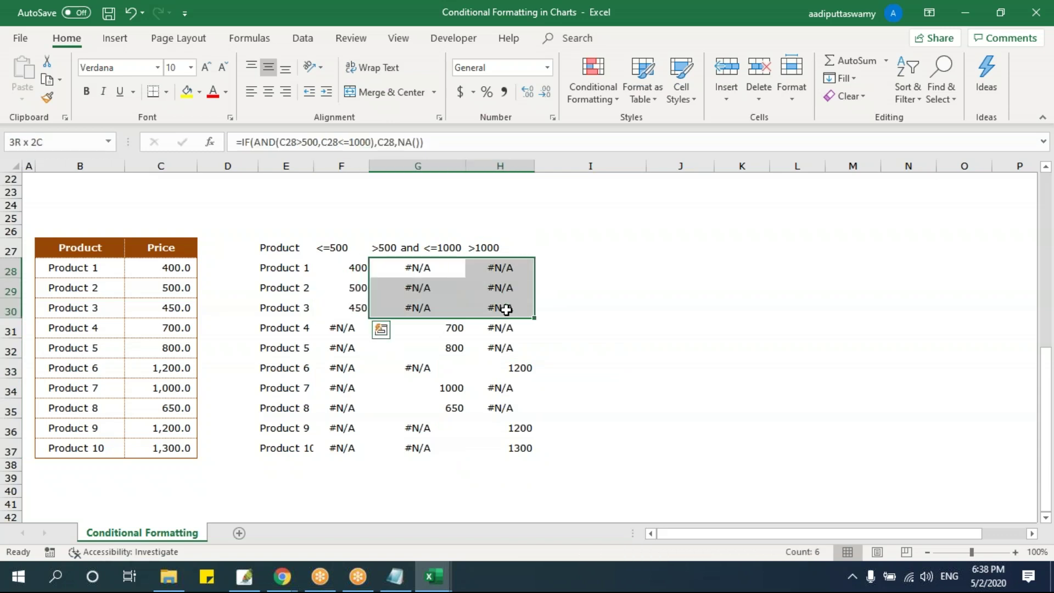
pyautogui.moveTo(435, 325); pyautogui.dragTo(447, 349)
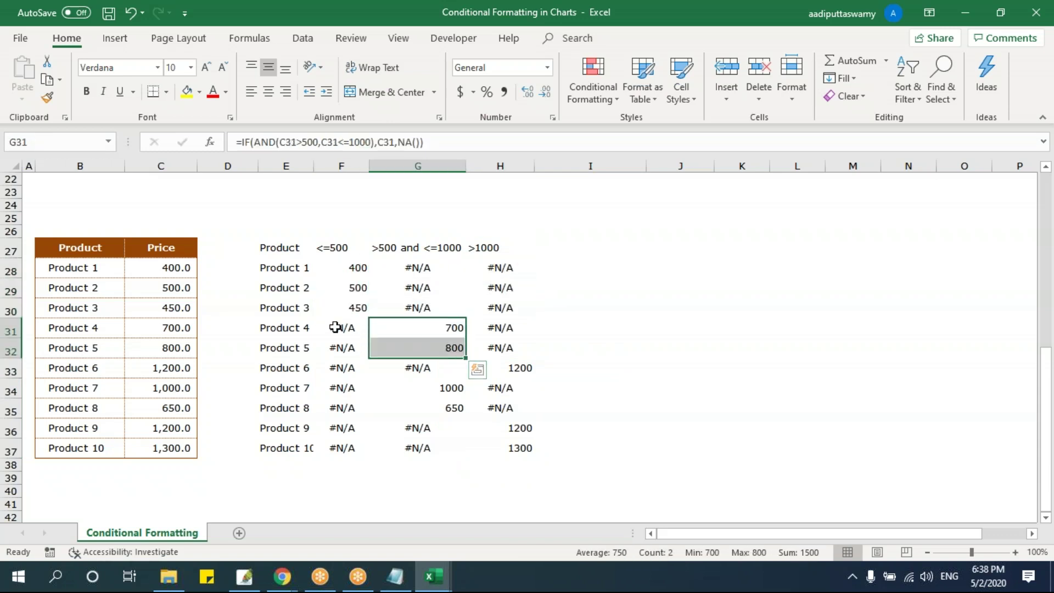
pyautogui.click(335, 328)
pyautogui.moveTo(452, 391); pyautogui.dragTo(446, 408)
pyautogui.moveTo(346, 388); pyautogui.dragTo(350, 409)
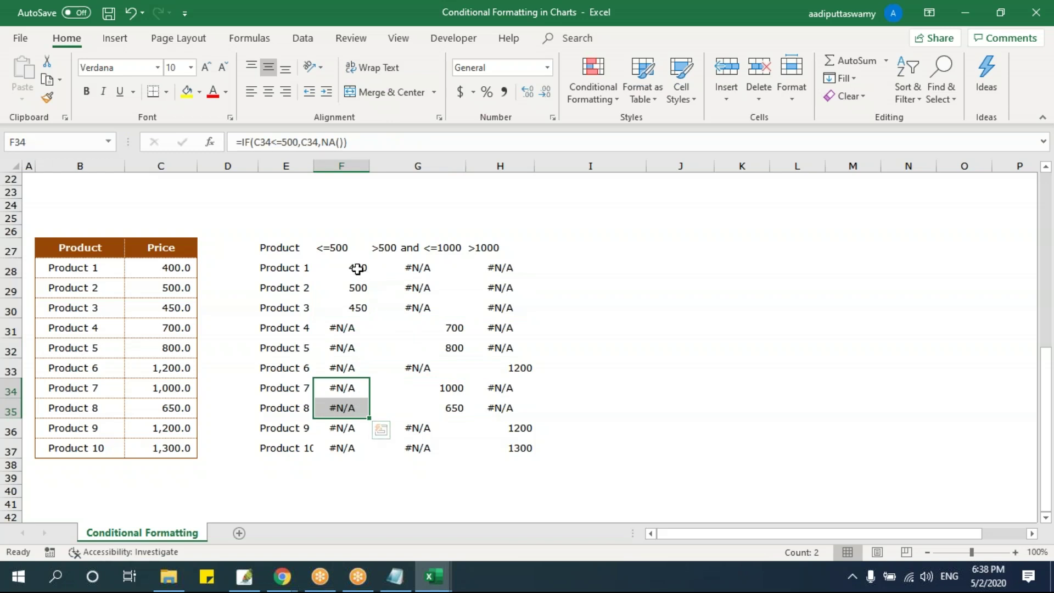
pyautogui.moveTo(341, 249); pyautogui.dragTo(474, 247)
pyautogui.click(637, 345)
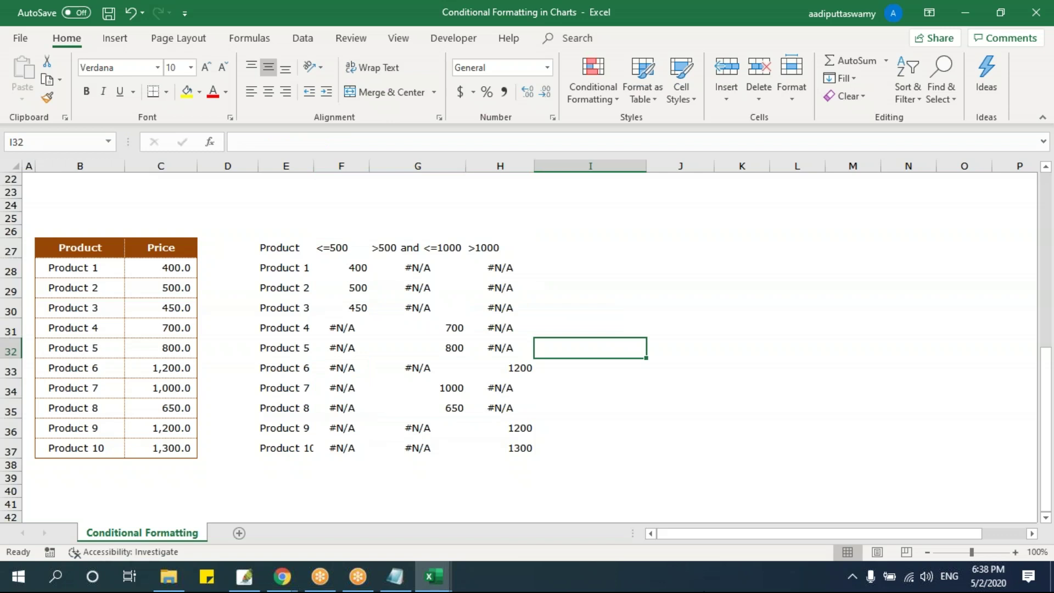
# Step: Insert a stacked column chart of E27:H37, move it right and enlarge it
pyautogui.moveTo(296, 253); pyautogui.dragTo(499, 447)
pyautogui.click(115, 39)
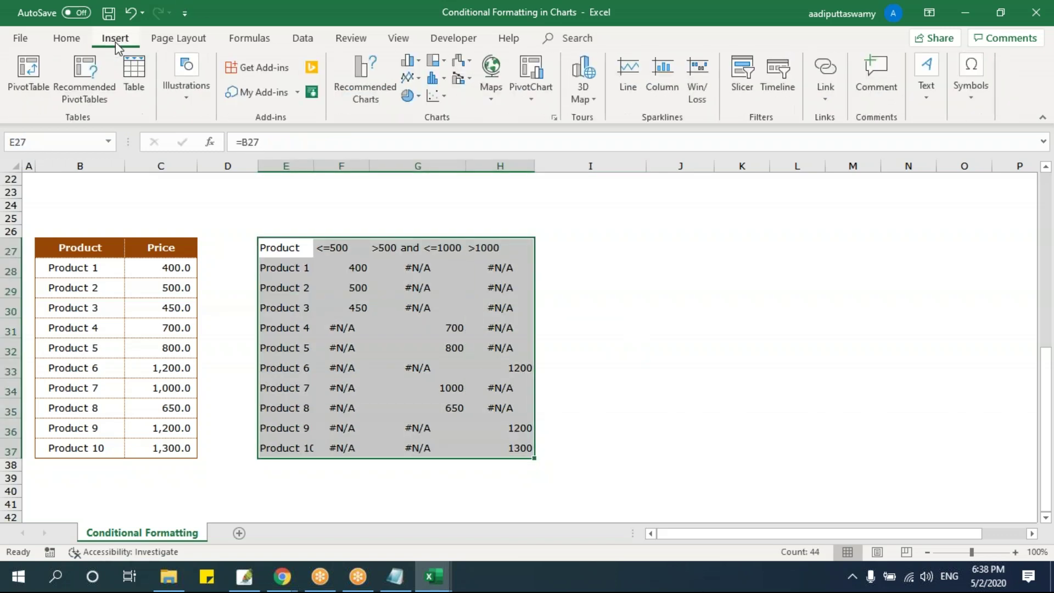
pyautogui.click(418, 65)
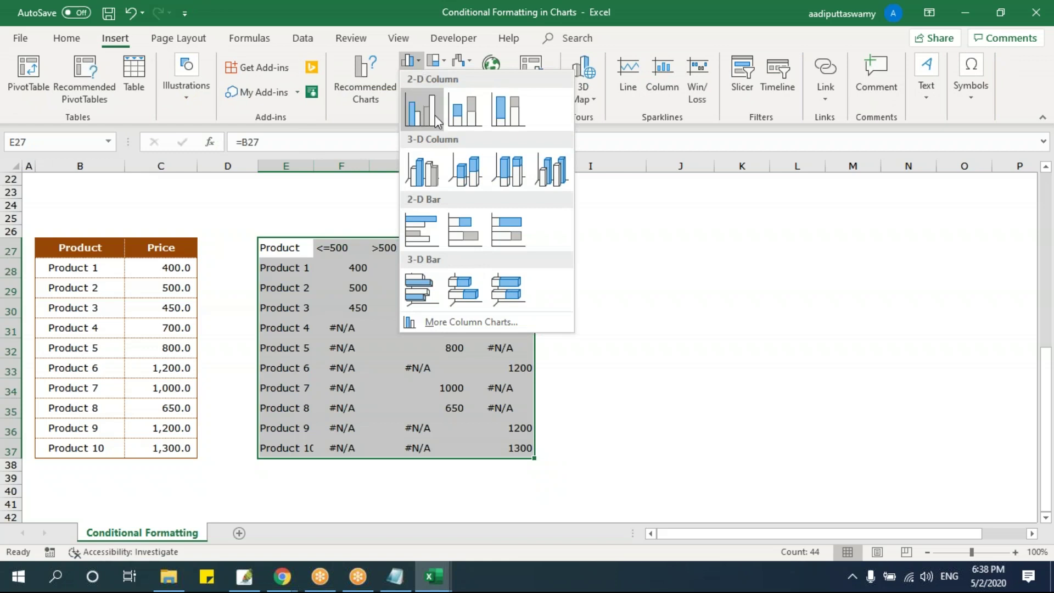
pyautogui.click(473, 118)
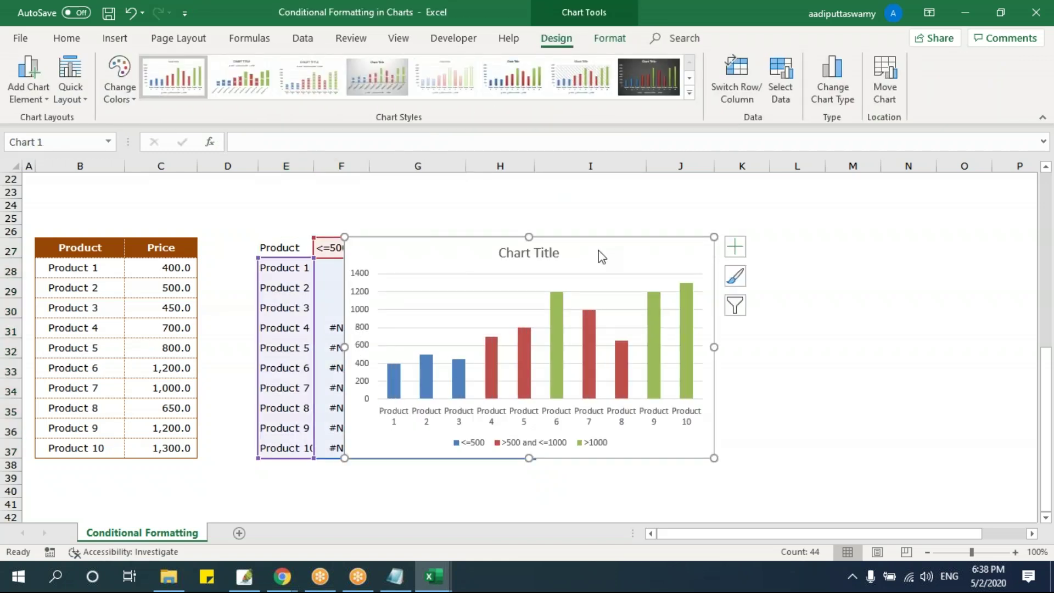
pyautogui.click(504, 201)
pyautogui.moveTo(469, 250); pyautogui.dragTo(676, 251)
pyautogui.moveTo(928, 458); pyautogui.dragTo(1018, 468)
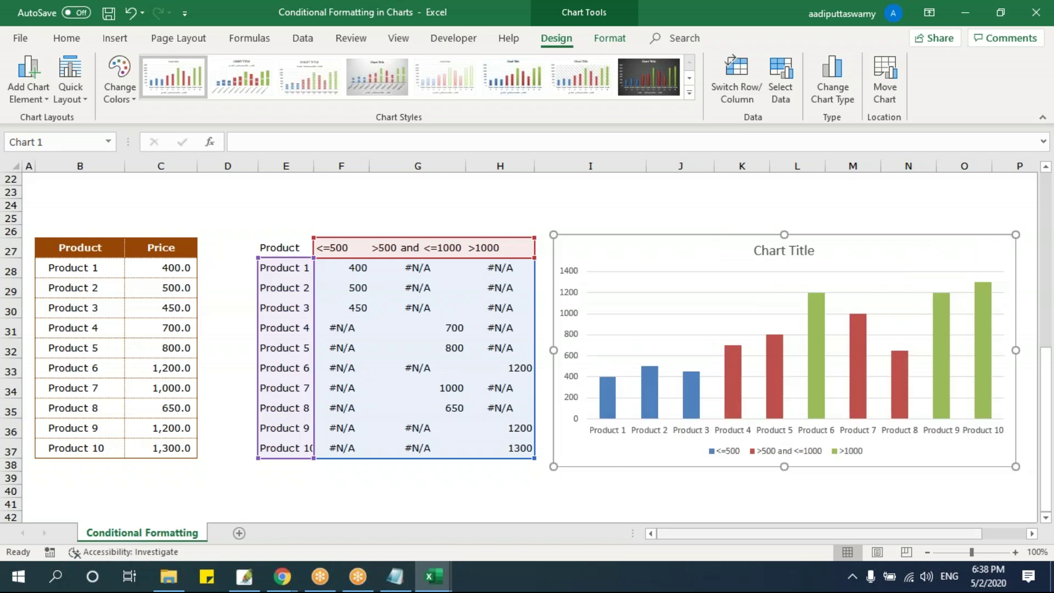
# Step: Change Product 1's price in C28 from 4800 to 800
pyautogui.doubleClick(182, 269)
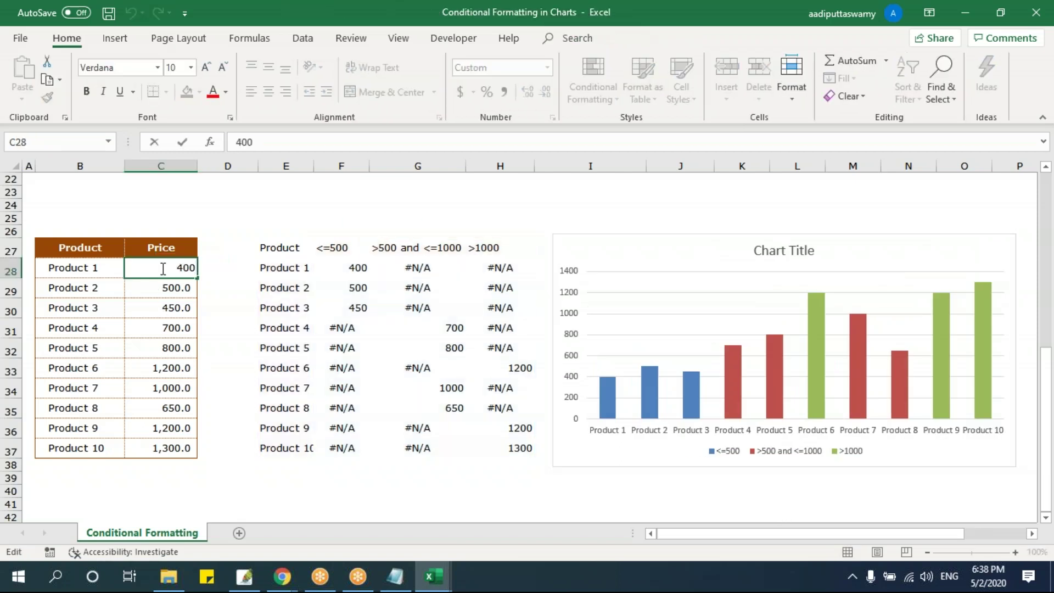
pyautogui.press('BackSpace')
pyautogui.press('Return')
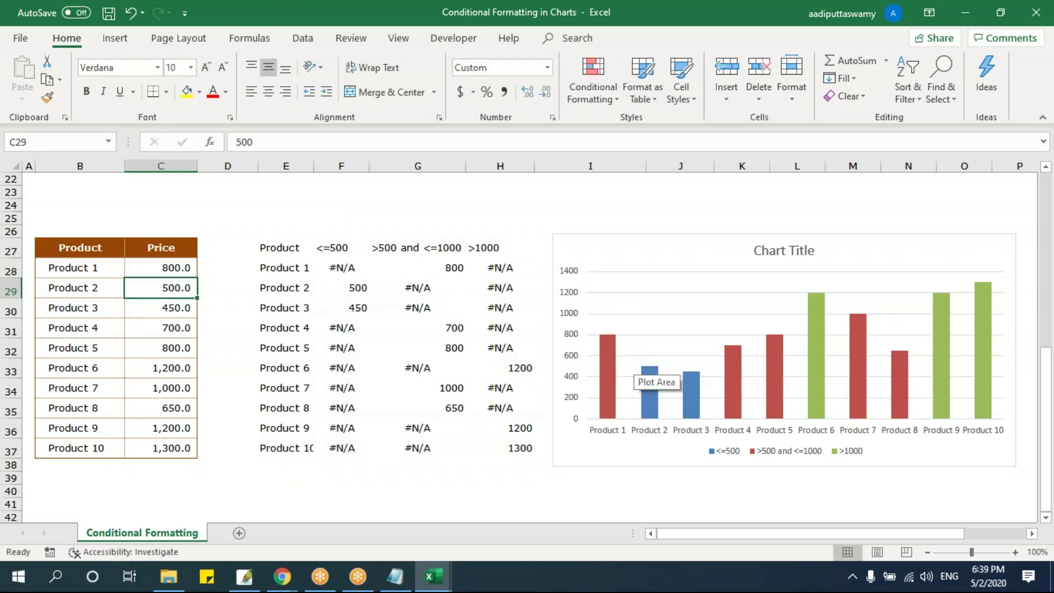
# Step: Overwrite Product 1's three band cells F28, G28 and H28 with 200 each
pyautogui.moveTo(345, 268); pyautogui.dragTo(505, 269)
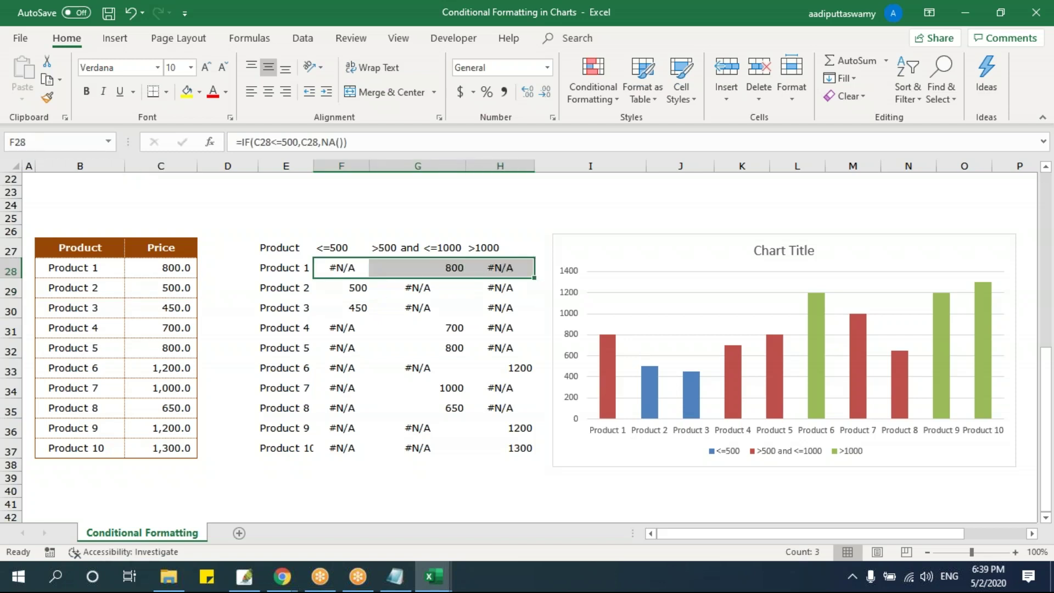
pyautogui.moveTo(341, 247); pyautogui.dragTo(341, 288)
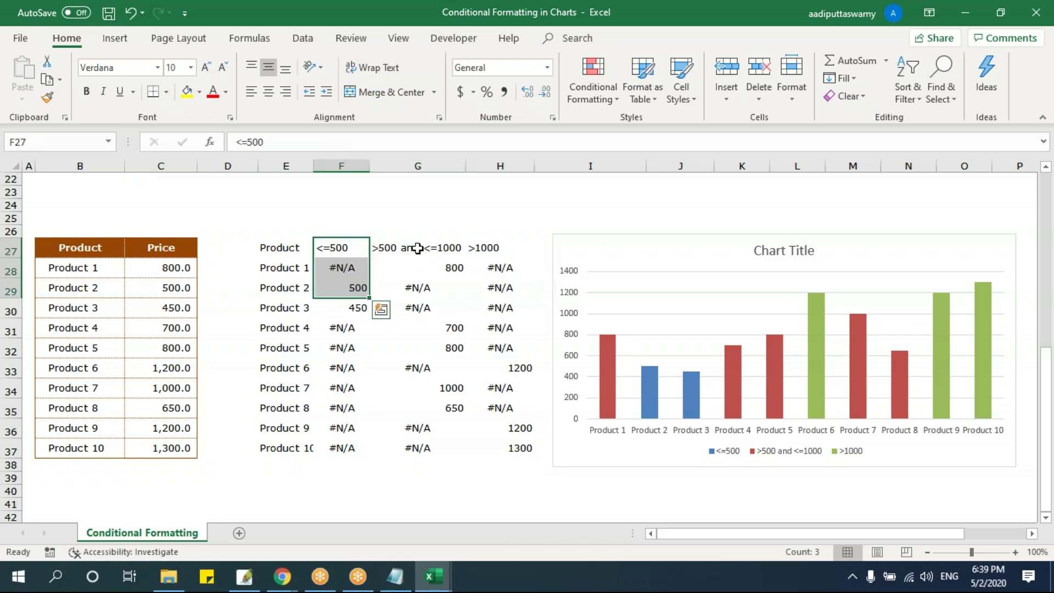
pyautogui.moveTo(415, 247); pyautogui.dragTo(417, 328)
pyautogui.press('Left')
pyautogui.press('Down')
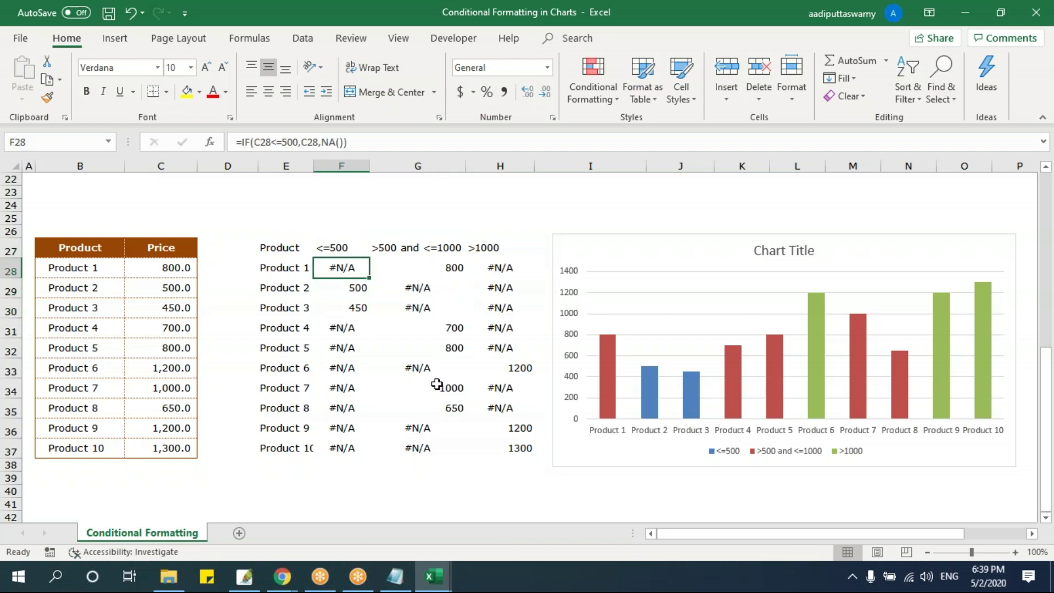
pyautogui.write('200')
pyautogui.press('Tab')
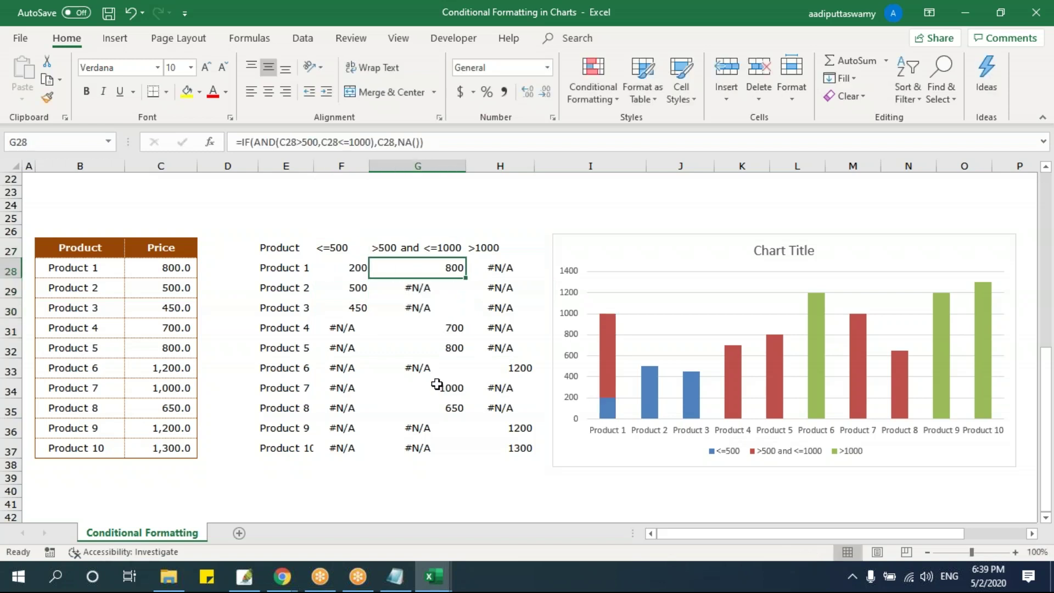
pyautogui.write('200')
pyautogui.press('Tab')
pyautogui.write('200')
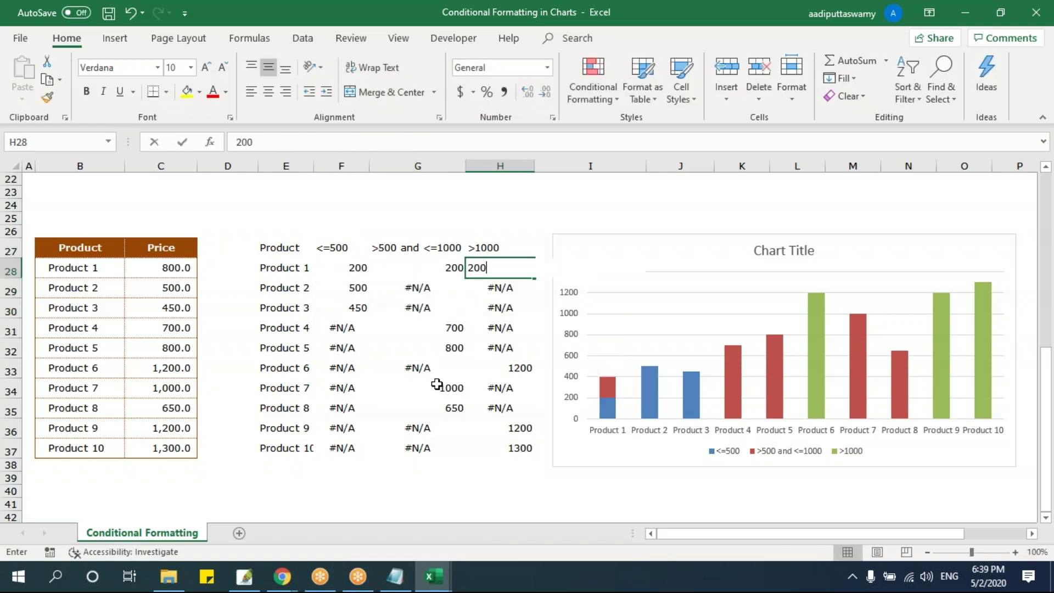
pyautogui.click(414, 385)
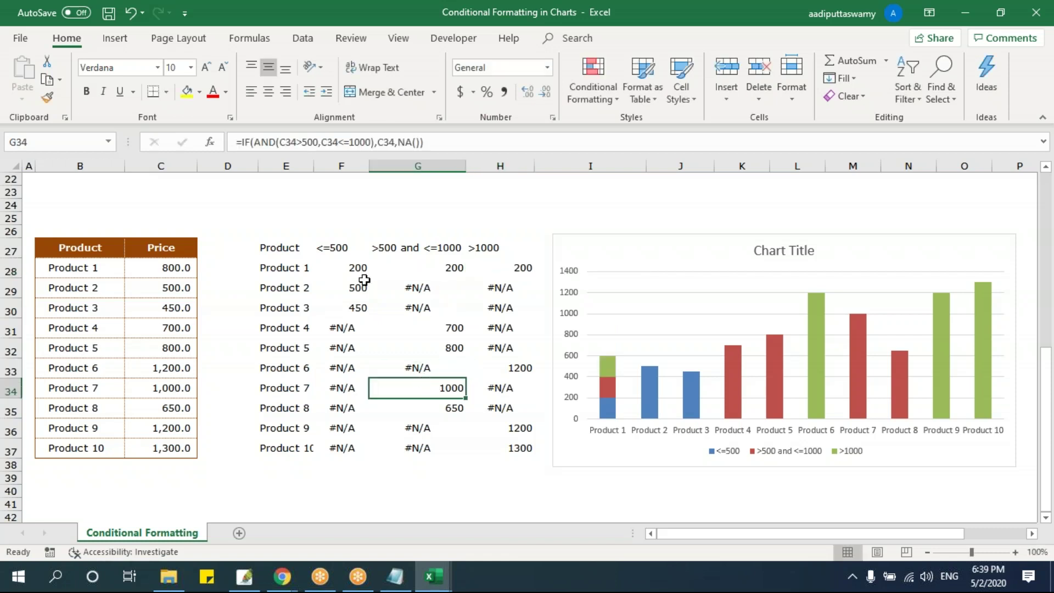
# Step: Restore row 28's 200 overrides and check Product 1's three-colour stacked bar in the chart
pyautogui.moveTo(359, 276); pyautogui.dragTo(522, 267)
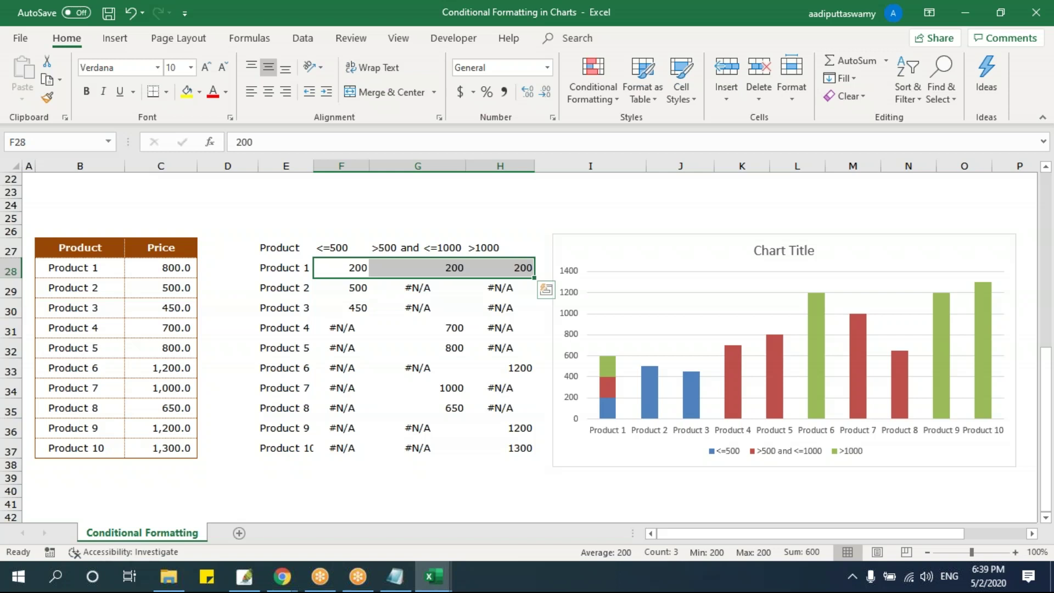
pyautogui.moveTo(351, 287); pyautogui.dragTo(536, 266)
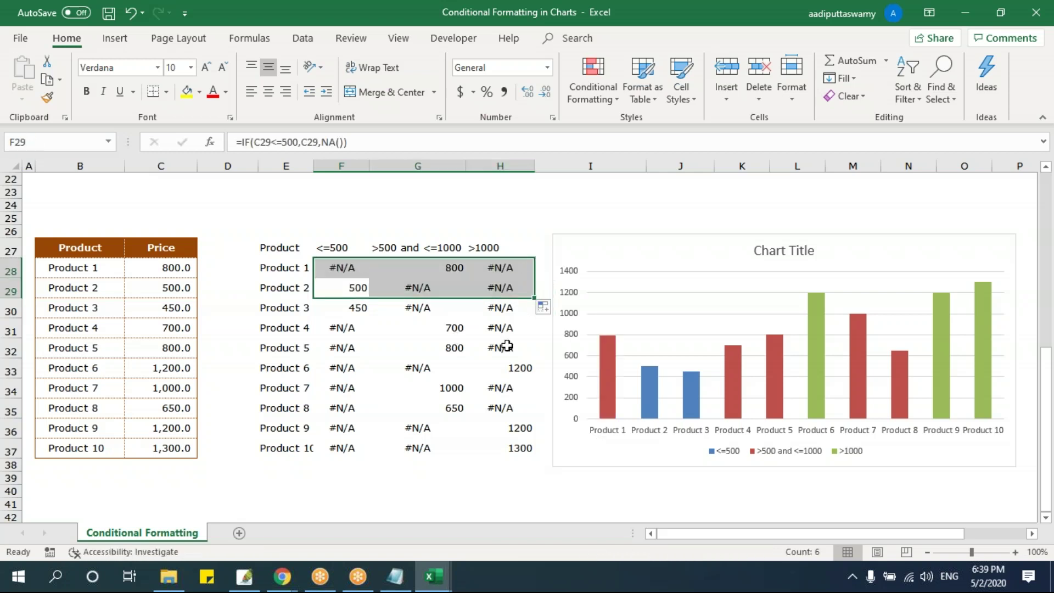
pyautogui.hotkey('ctrl', 'z')
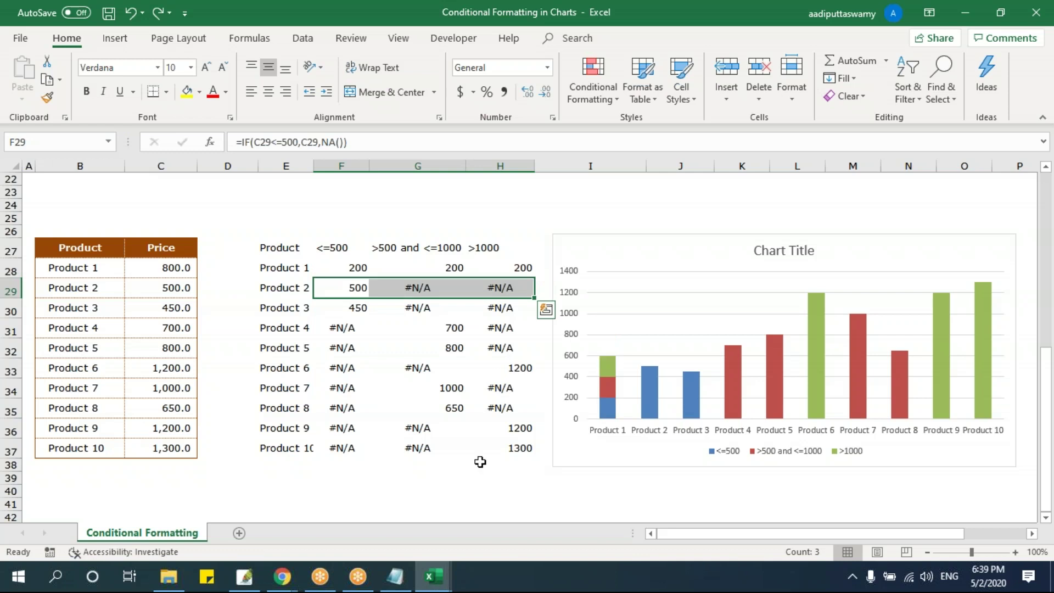
pyautogui.moveTo(480, 461); pyautogui.dragTo(482, 476)
pyautogui.moveTo(611, 413)
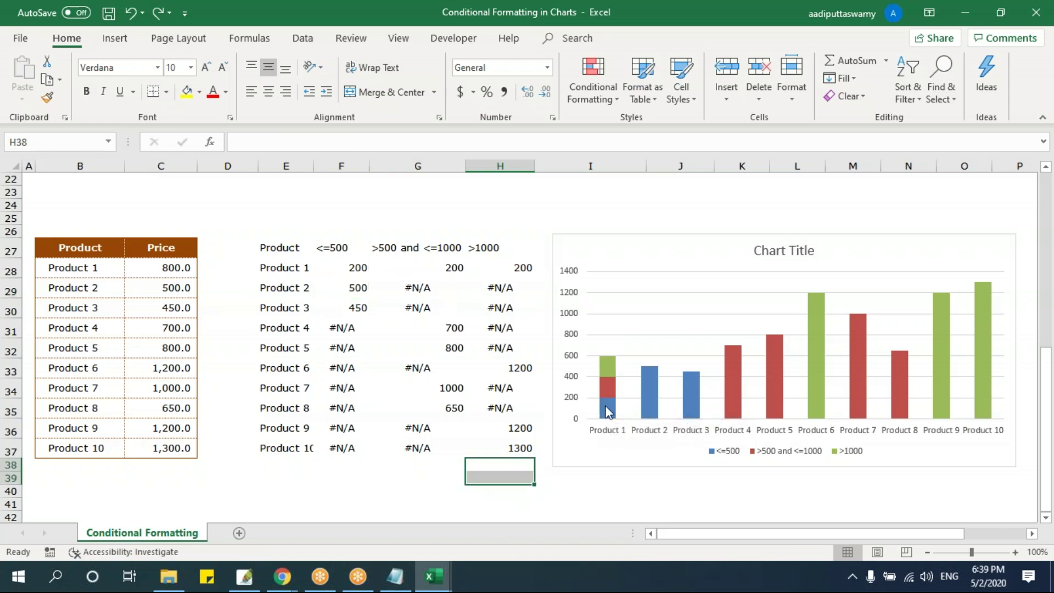
pyautogui.moveTo(611, 389)
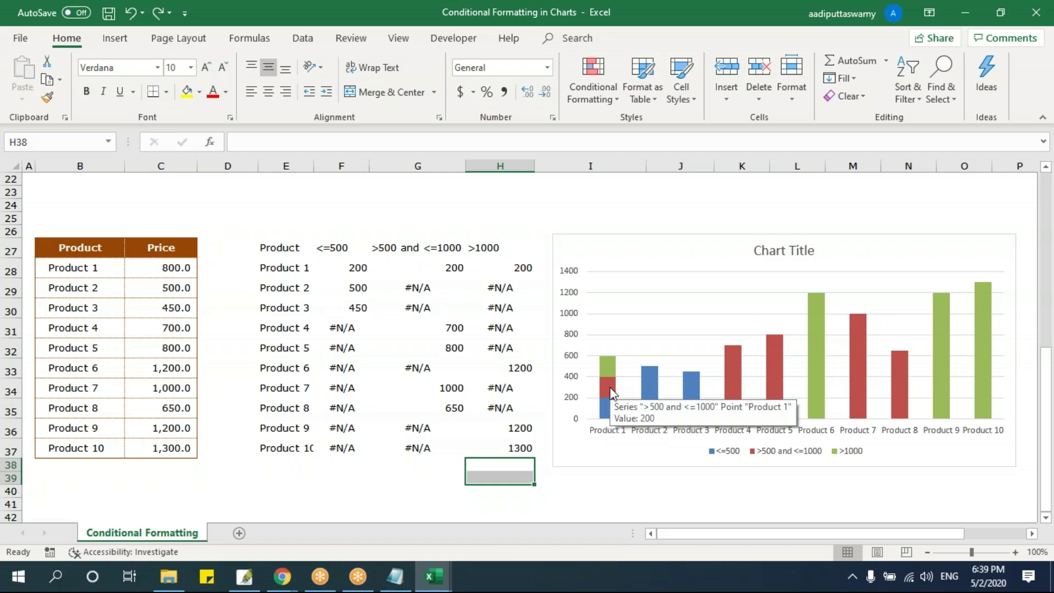
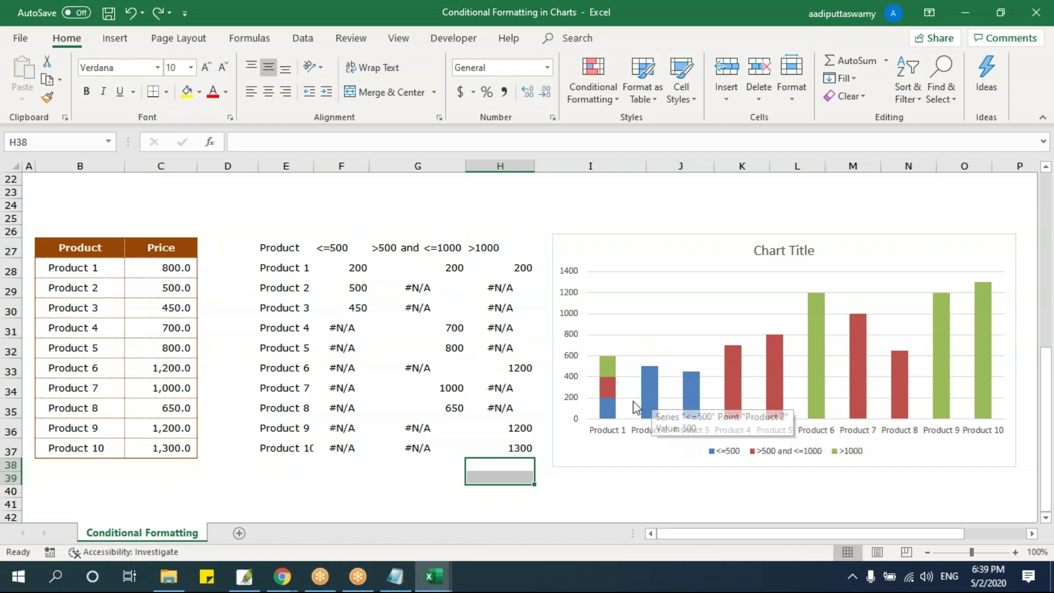
# Step: Check the IF/NA helper formulas in G32, then drag the price chart beside the Product/Price table
pyautogui.moveTo(348, 248); pyautogui.dragTo(353, 447)
pyautogui.moveTo(405, 248); pyautogui.dragTo(406, 447)
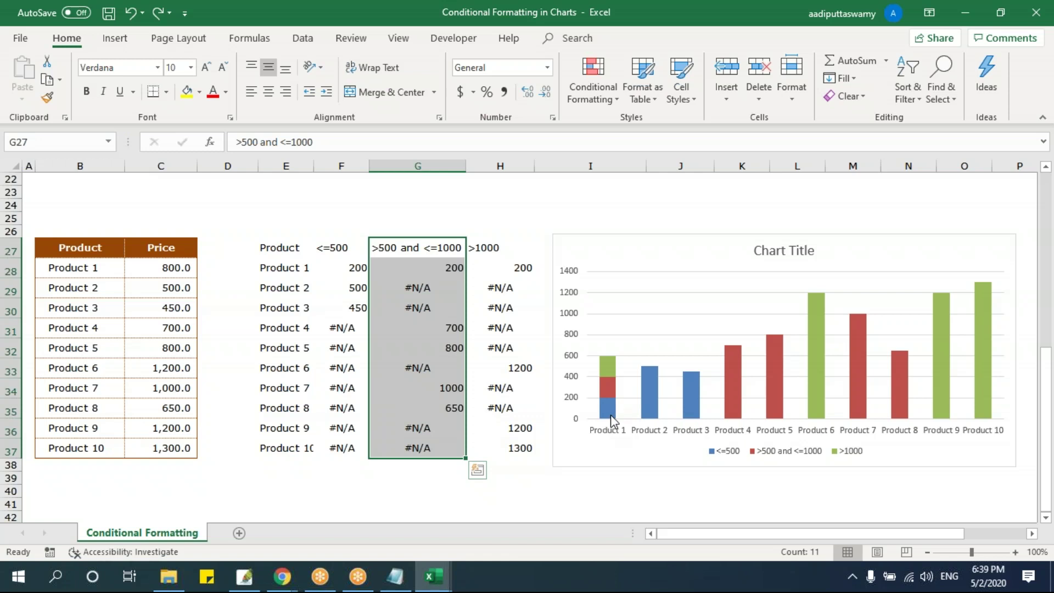
pyautogui.moveTo(365, 291); pyautogui.dragTo(535, 274)
pyautogui.click(426, 351)
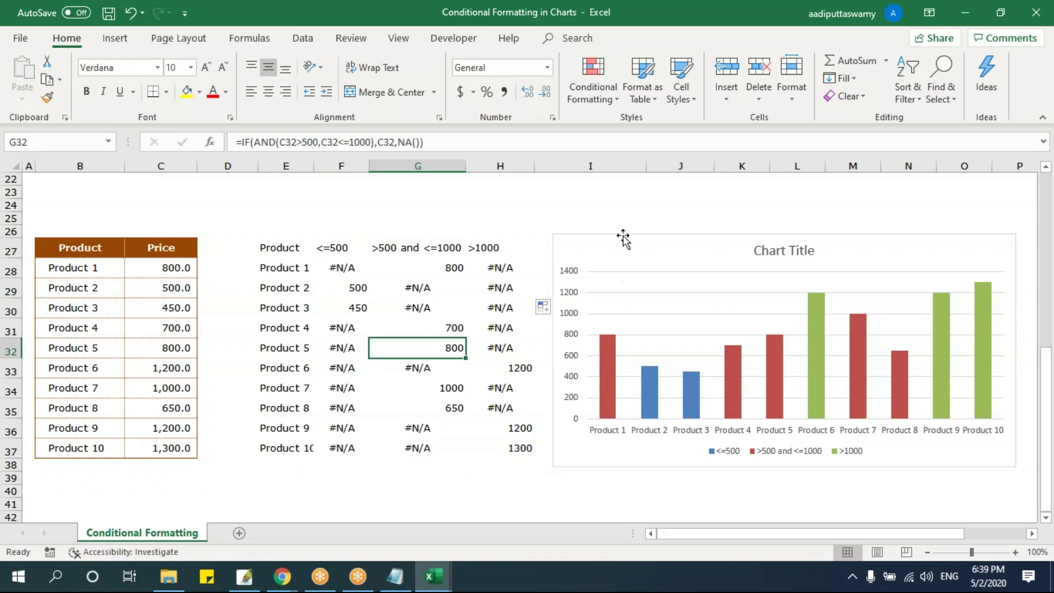
pyautogui.moveTo(621, 238); pyautogui.dragTo(283, 233)
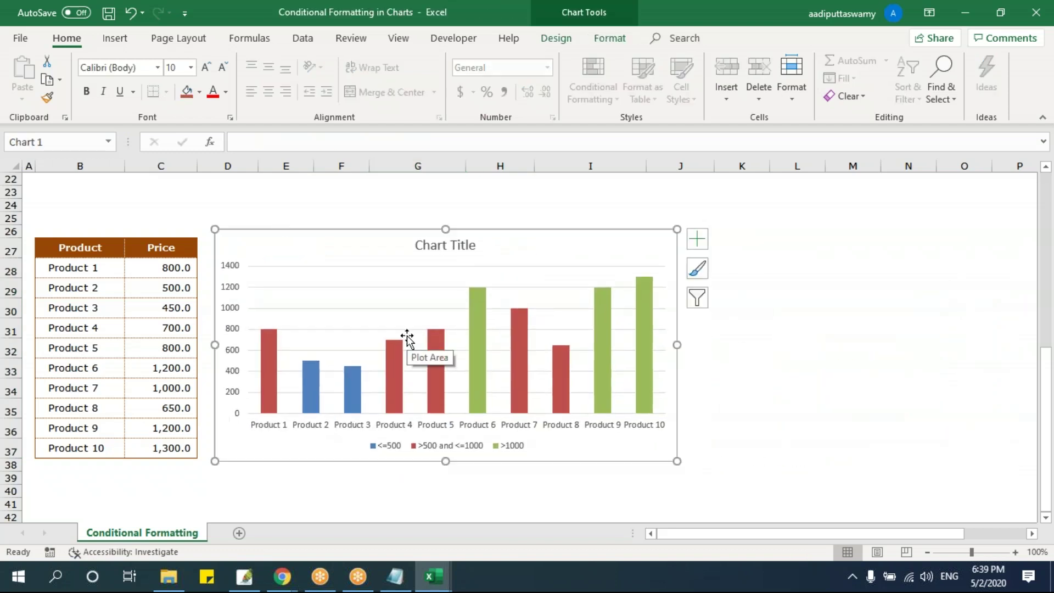
pyautogui.click(169, 576)
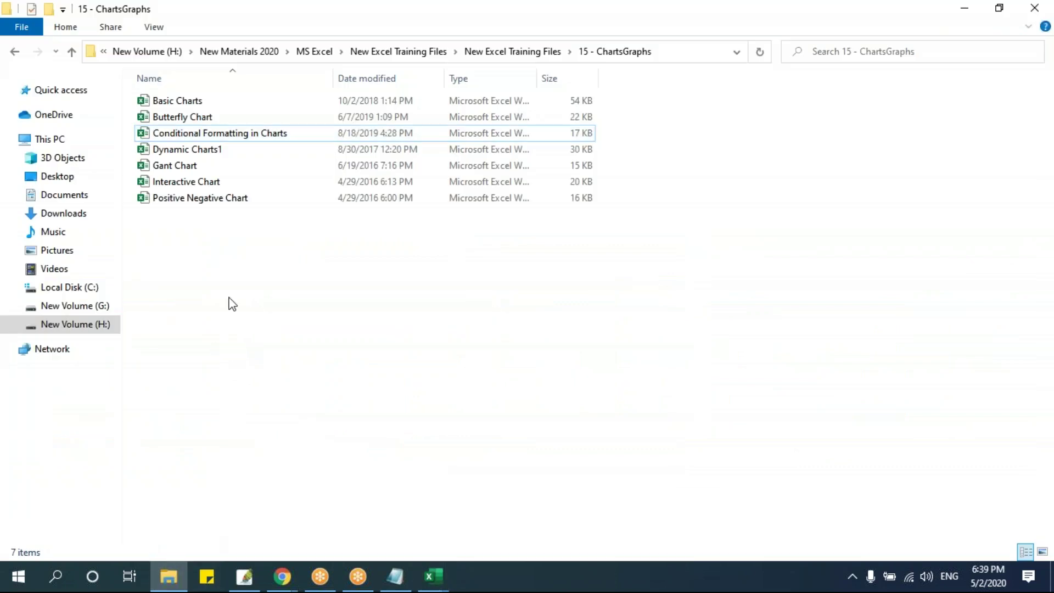
# Step: Open the Dynamic Charts1 workbook in Excel from File Explorer
pyautogui.doubleClick(217, 151)
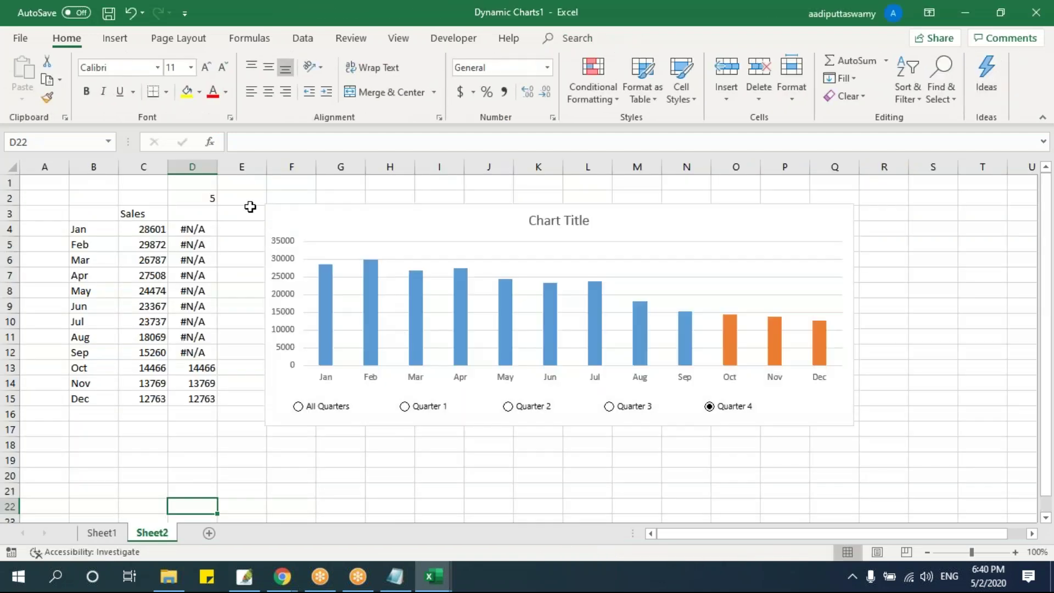
# Step: Switch to Sheet1 with the Sales Overview chart and hide its gridlines
pyautogui.click(251, 206)
pyautogui.click(102, 533)
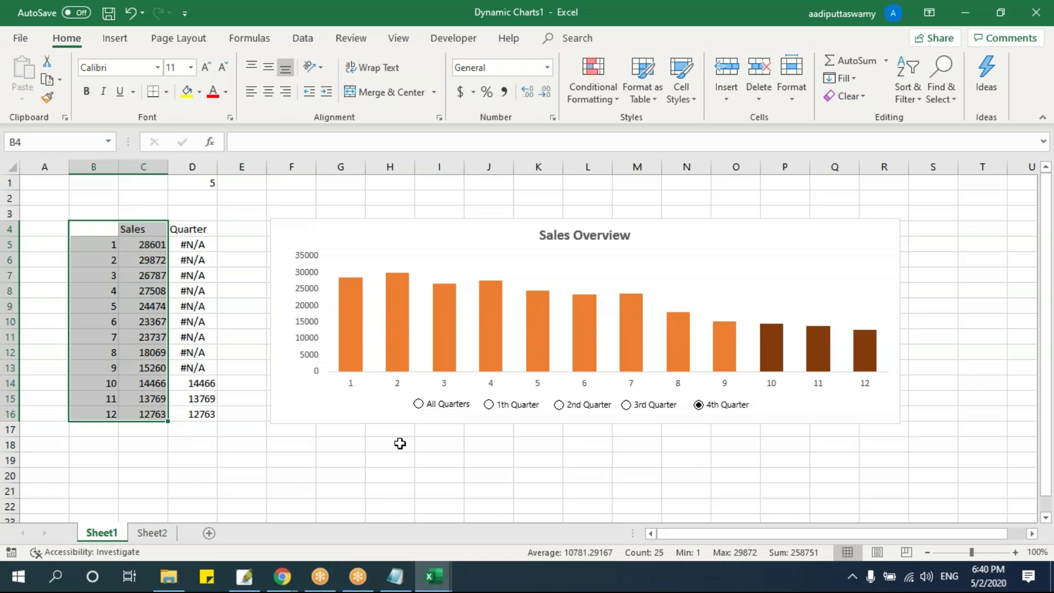
pyautogui.click(399, 38)
pyautogui.click(177, 92)
pyautogui.click(477, 491)
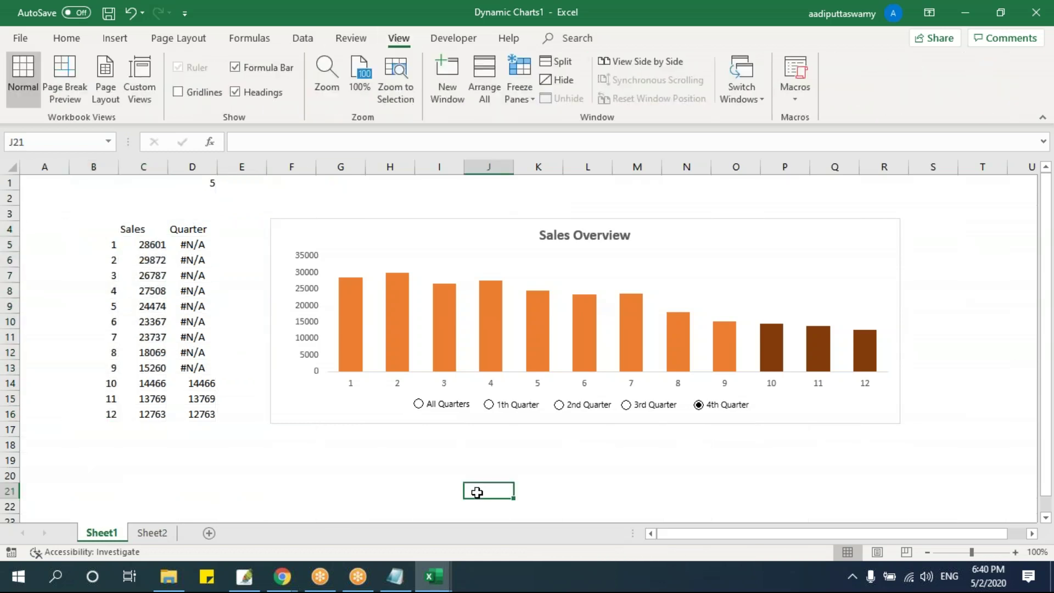
# Step: Try each quarter option, All through 4th quarter, to see the chart's bars highlight
pyautogui.click(419, 404)
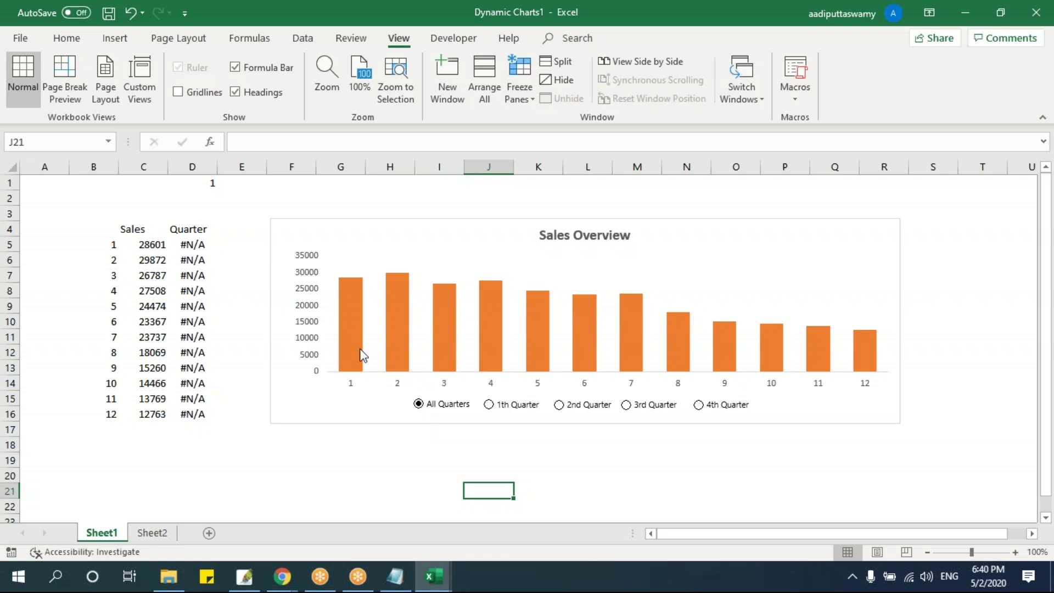
pyautogui.click(634, 485)
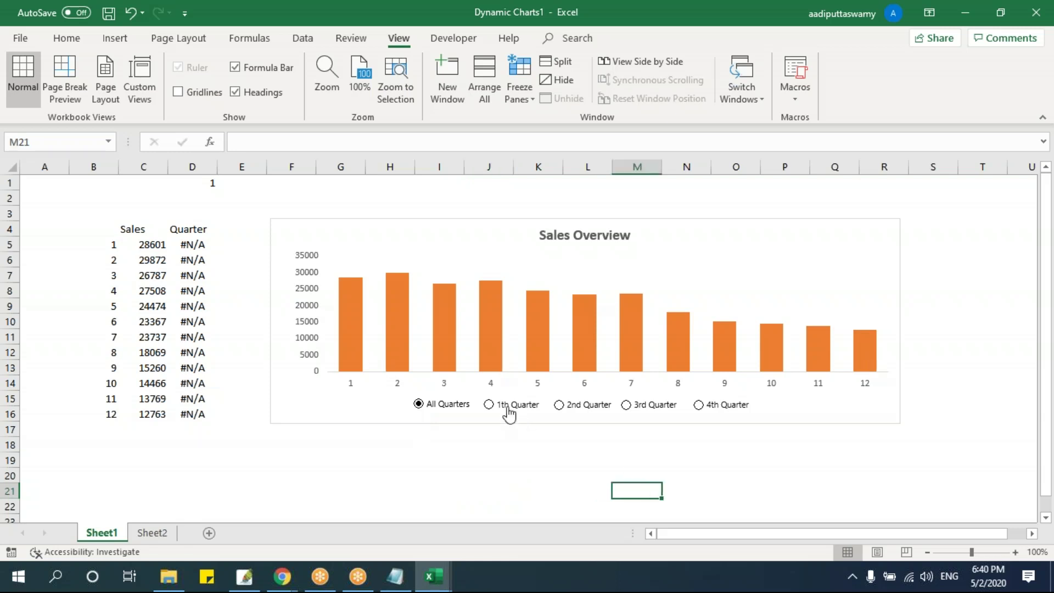
pyautogui.click(507, 409)
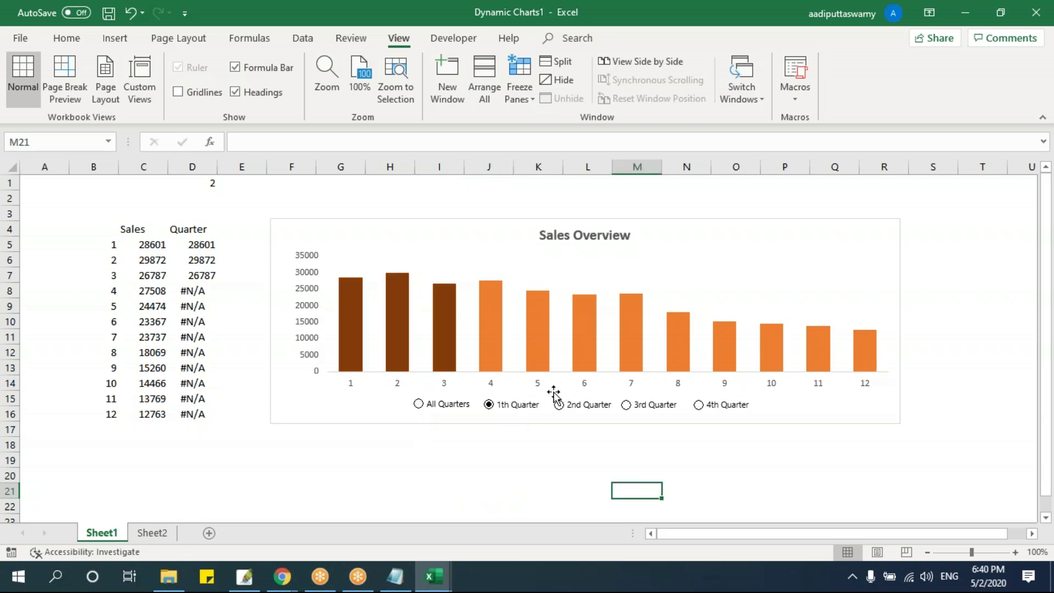
pyautogui.click(560, 408)
pyautogui.click(631, 409)
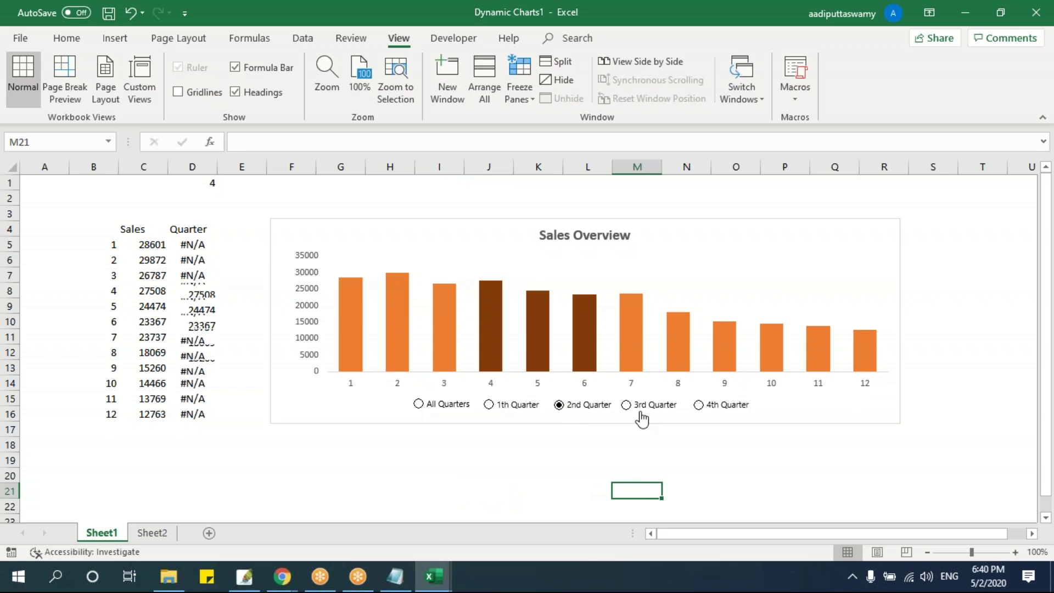
pyautogui.click(699, 405)
pyautogui.click(656, 407)
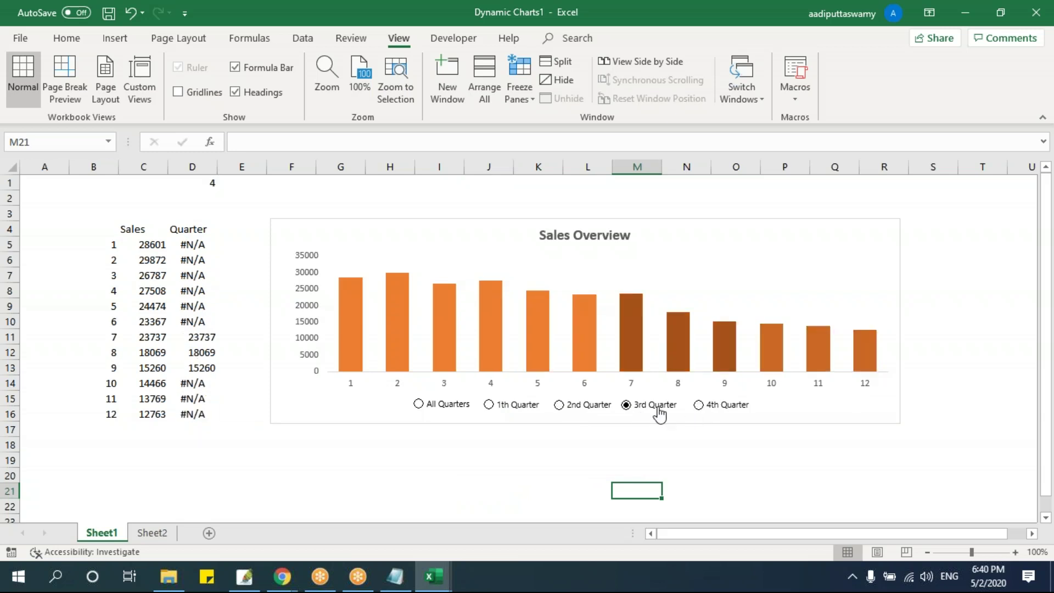
pyautogui.click(599, 408)
pyautogui.click(489, 409)
pyautogui.click(419, 405)
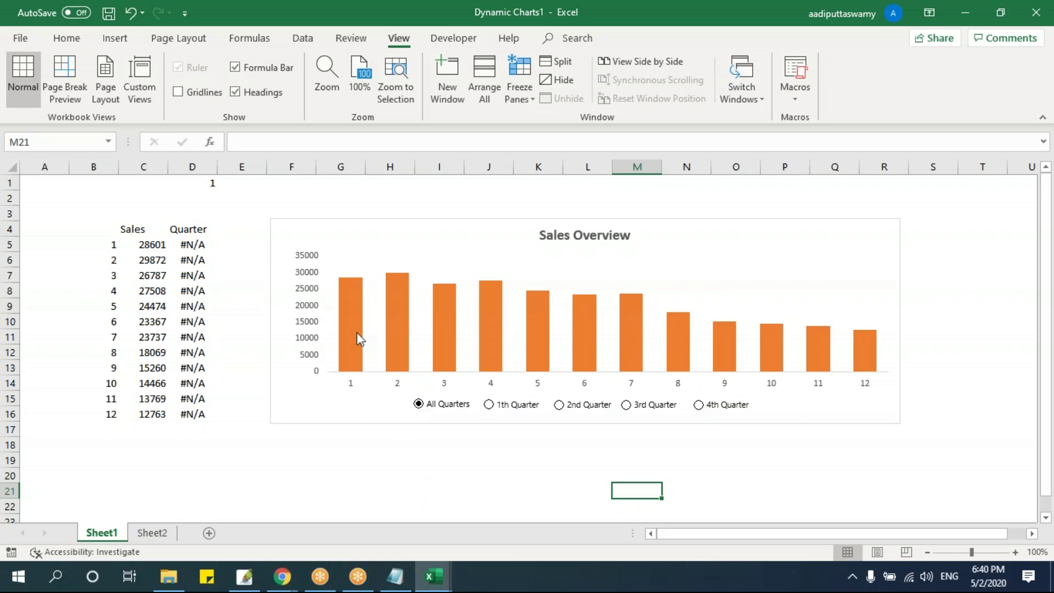
# Step: Insert a clustered column chart of the month and Sales data over the old chart
pyautogui.moveTo(860, 369)
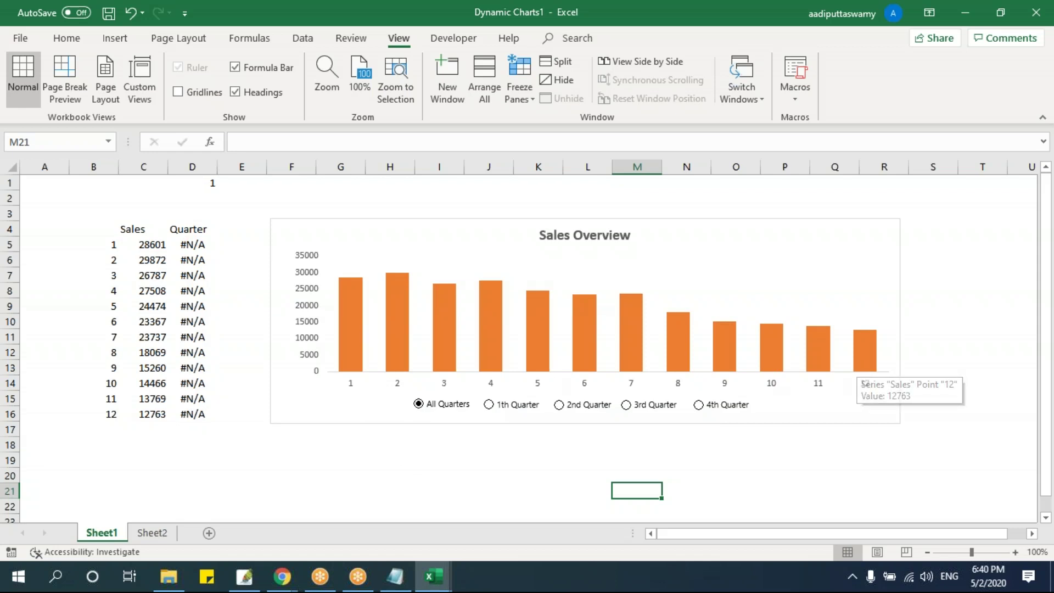
pyautogui.moveTo(111, 229); pyautogui.dragTo(145, 421)
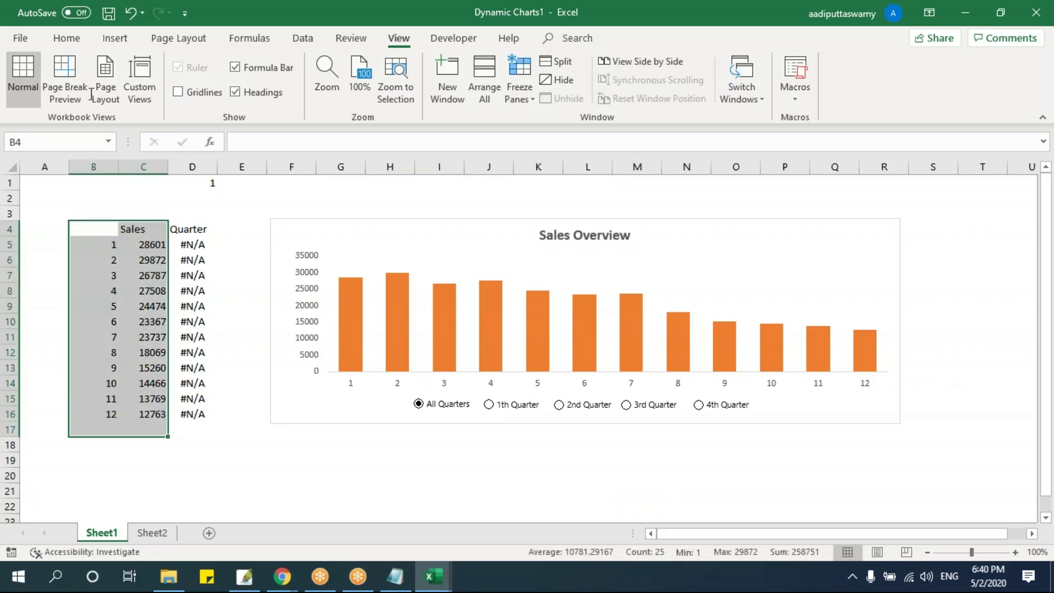
pyautogui.click(110, 41)
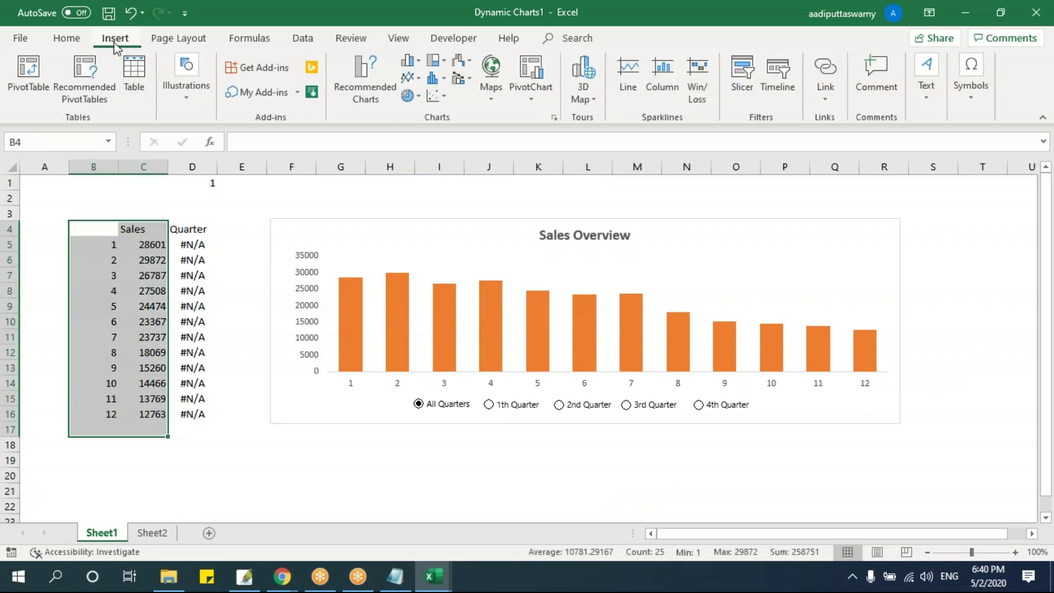
pyautogui.click(409, 63)
pyautogui.click(421, 110)
pyautogui.moveTo(444, 235); pyautogui.dragTo(353, 217)
pyautogui.moveTo(612, 428); pyautogui.dragTo(858, 440)
pyautogui.hscroll(-2, 864, 537)
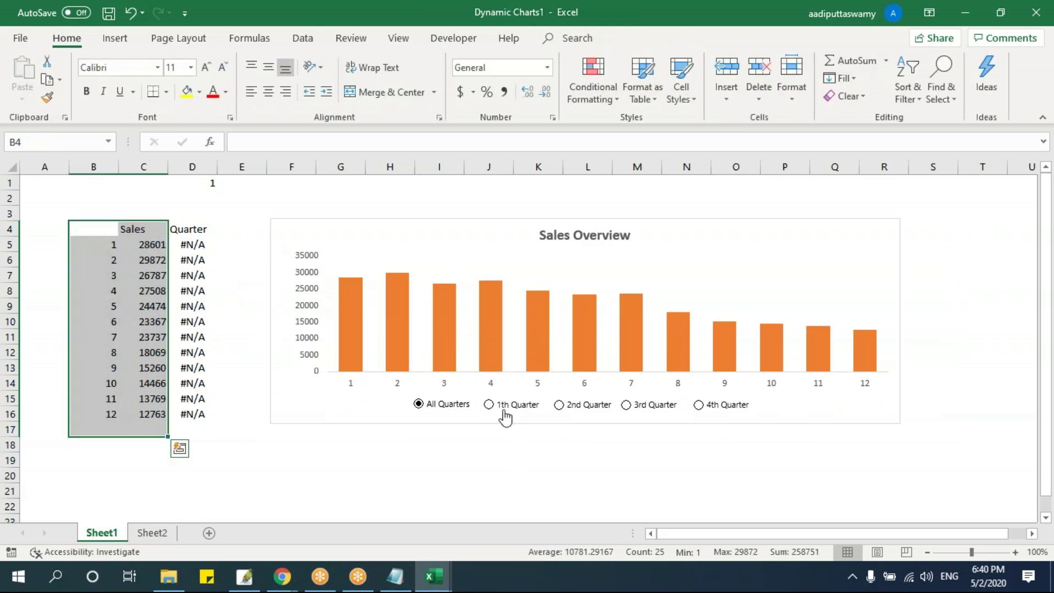
# Step: Highlight the 2nd, 3rd and 4th quarters again, then select the Sales table B4:C16
pyautogui.click(522, 459)
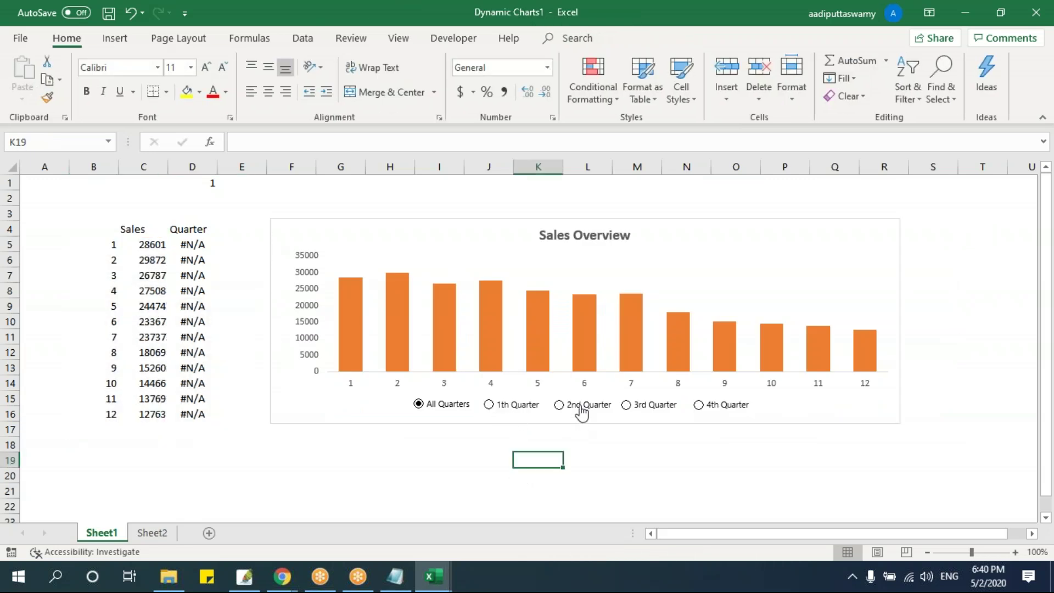
pyautogui.click(582, 411)
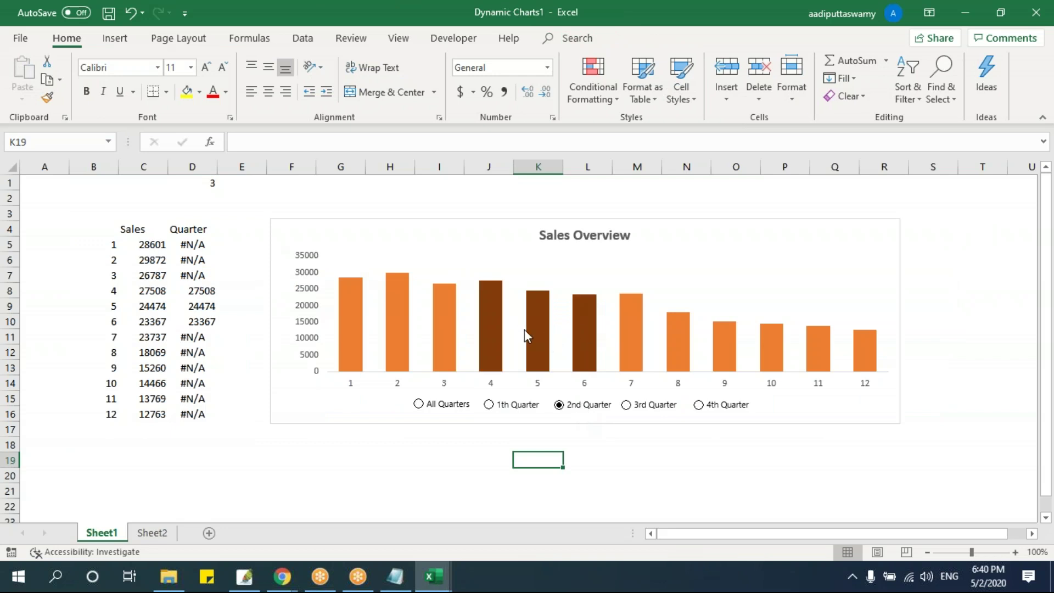
pyautogui.click(651, 409)
pyautogui.click(717, 409)
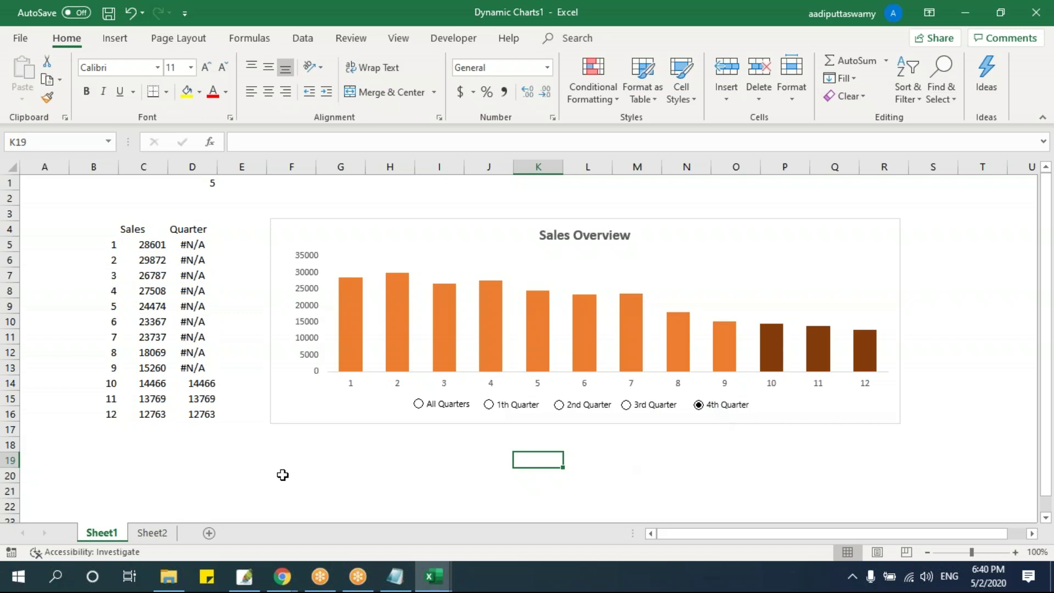
pyautogui.moveTo(111, 237); pyautogui.dragTo(148, 413)
# Step: Copy the Sales table and paste it at D6 on a new Sheet3
pyautogui.hotkey('ctrl', 'c')
pyautogui.click(209, 532)
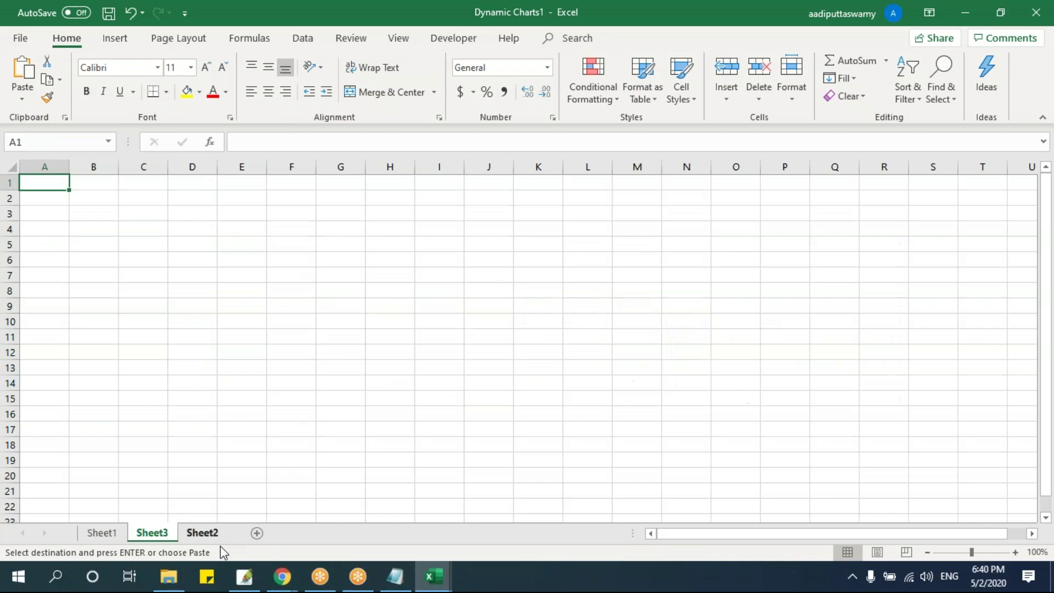
pyautogui.click(187, 261)
pyautogui.hotkey('ctrl', 'v')
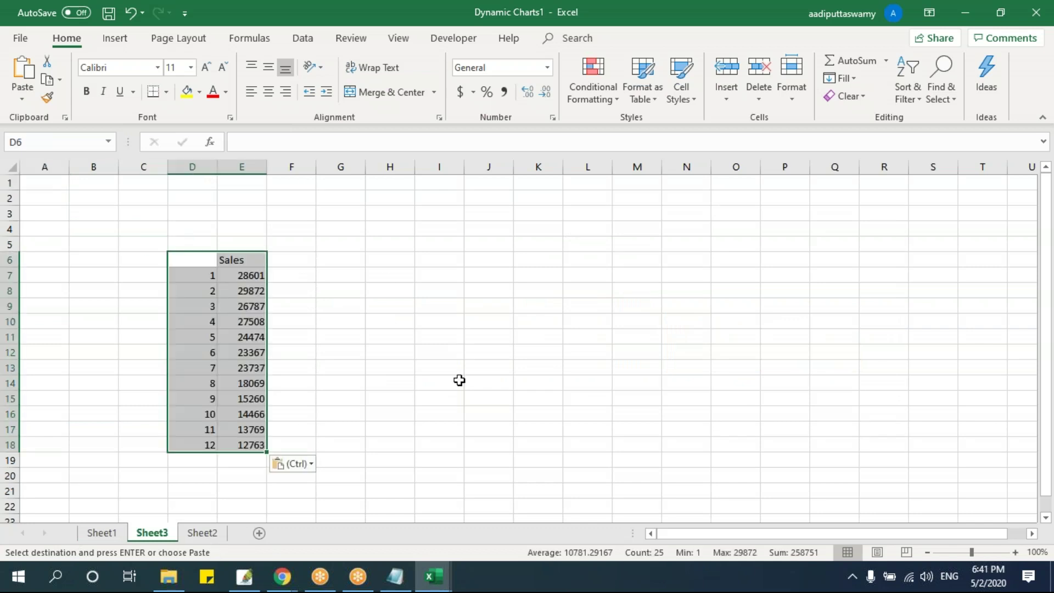
pyautogui.scroll(3, 459, 379)
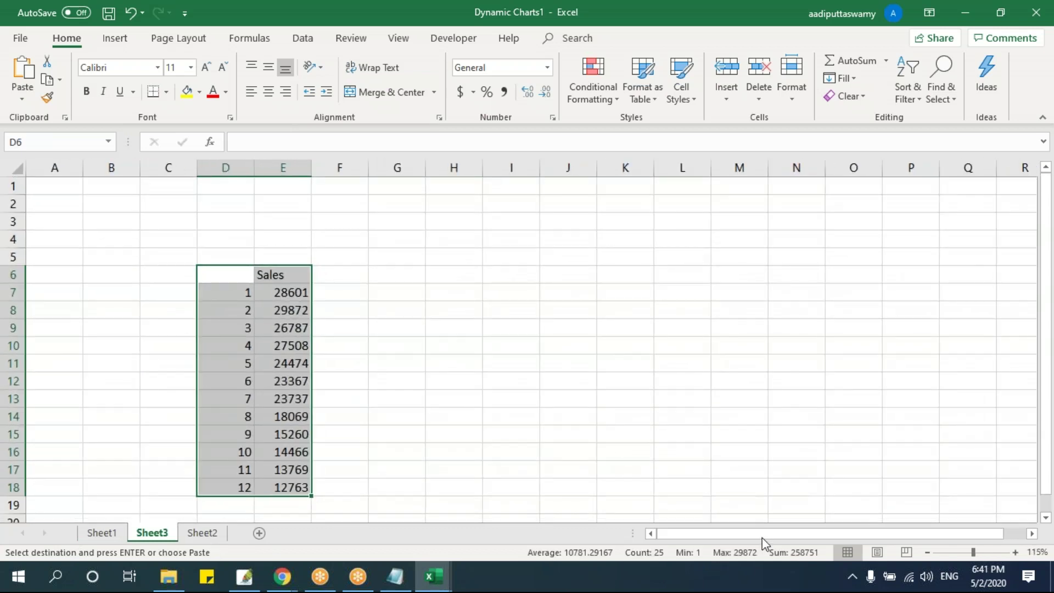
pyautogui.hscroll(1, 763, 544)
pyautogui.click(515, 367)
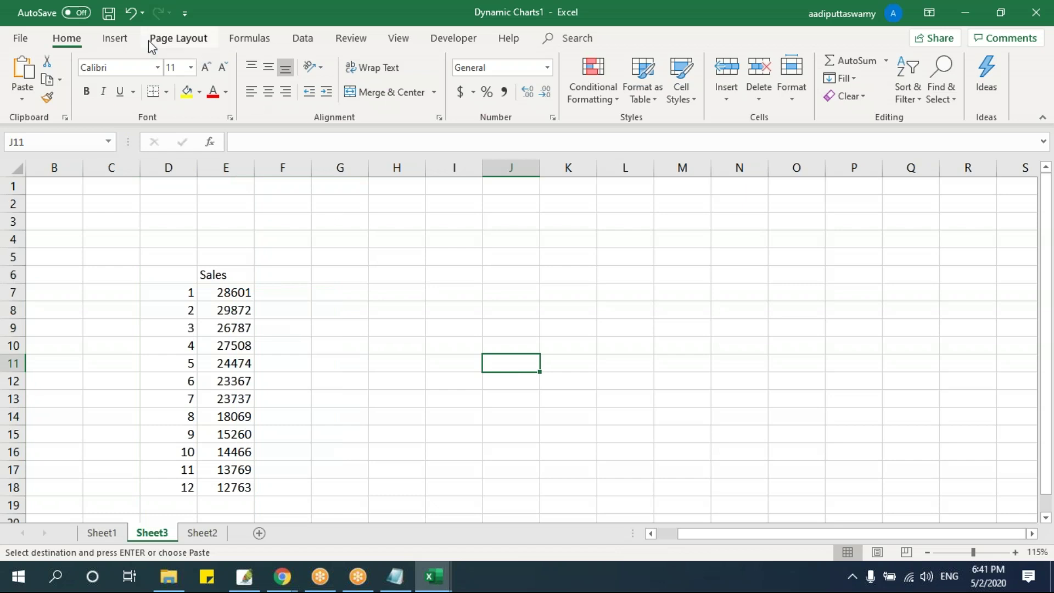
# Step: Hide the gridlines on Sheet3
pyautogui.click(399, 38)
pyautogui.click(177, 91)
pyautogui.click(365, 273)
pyautogui.scroll(-1, 373, 274)
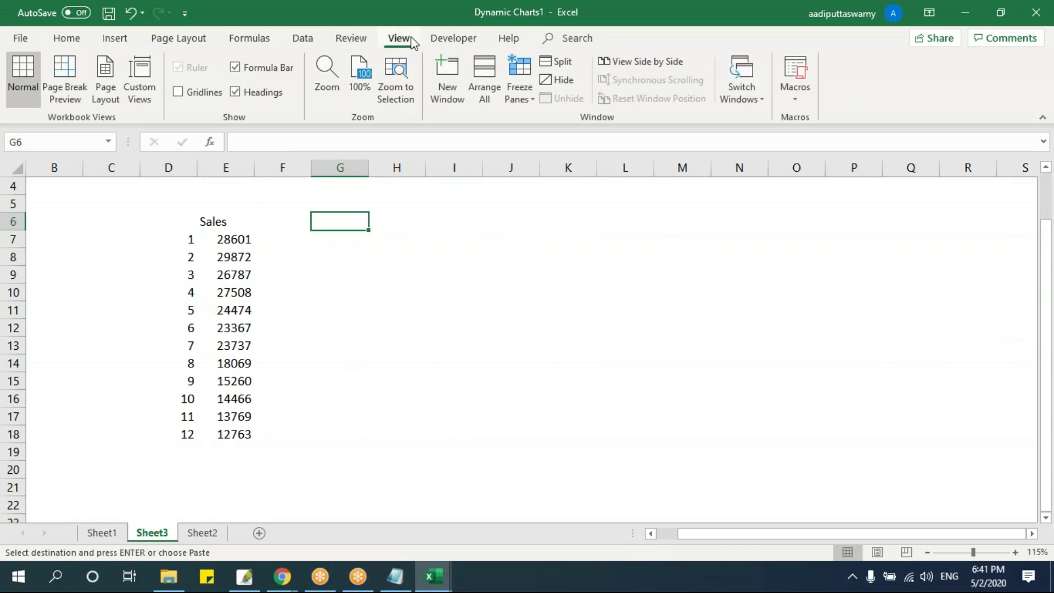
pyautogui.click(444, 39)
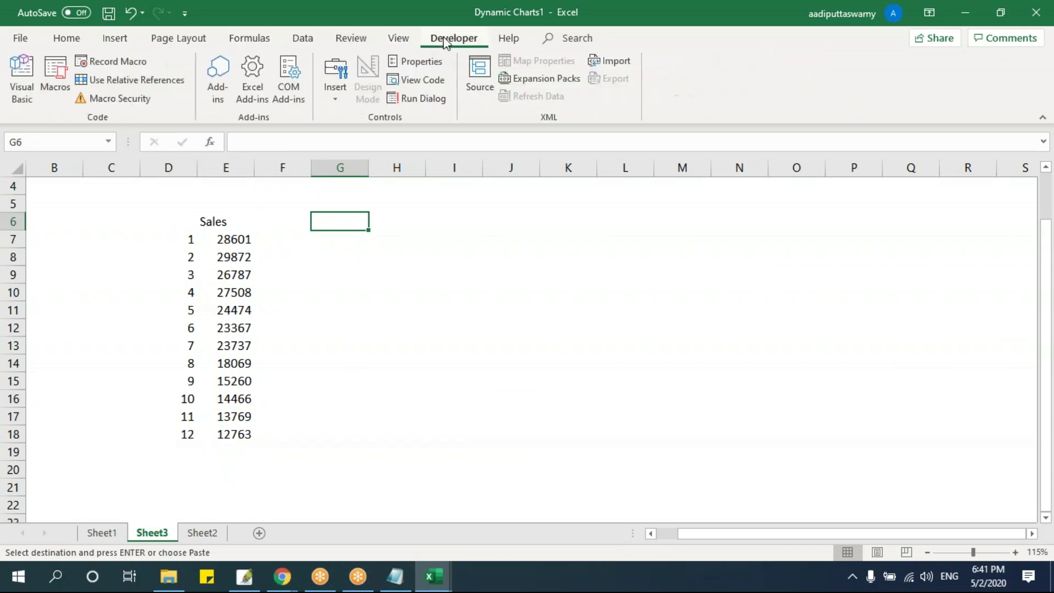
# Step: Draw an option button near H5, label it All Qtrs and make it narrower
pyautogui.click(340, 102)
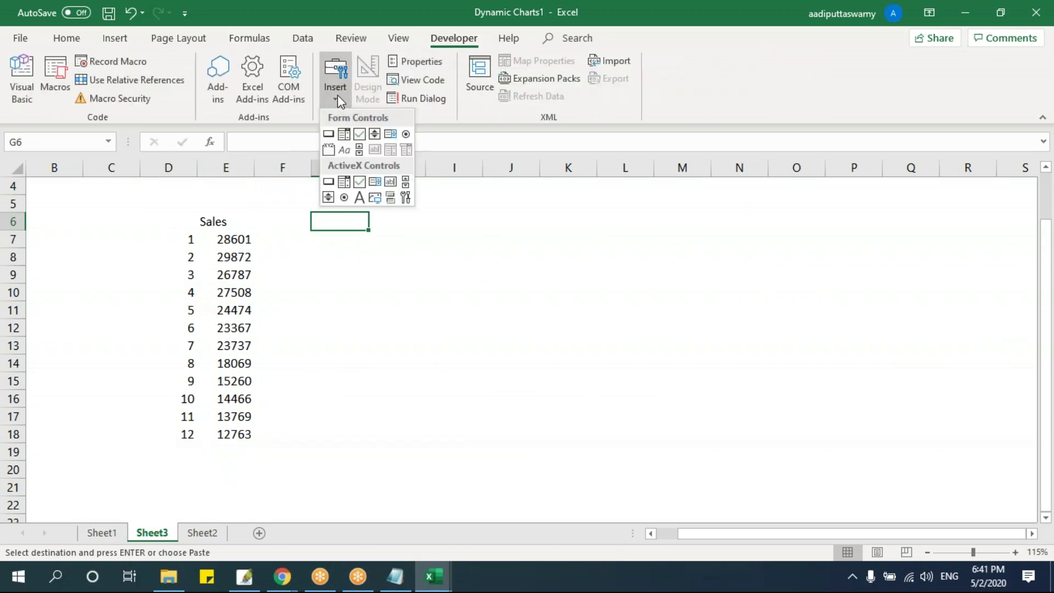
pyautogui.click(405, 135)
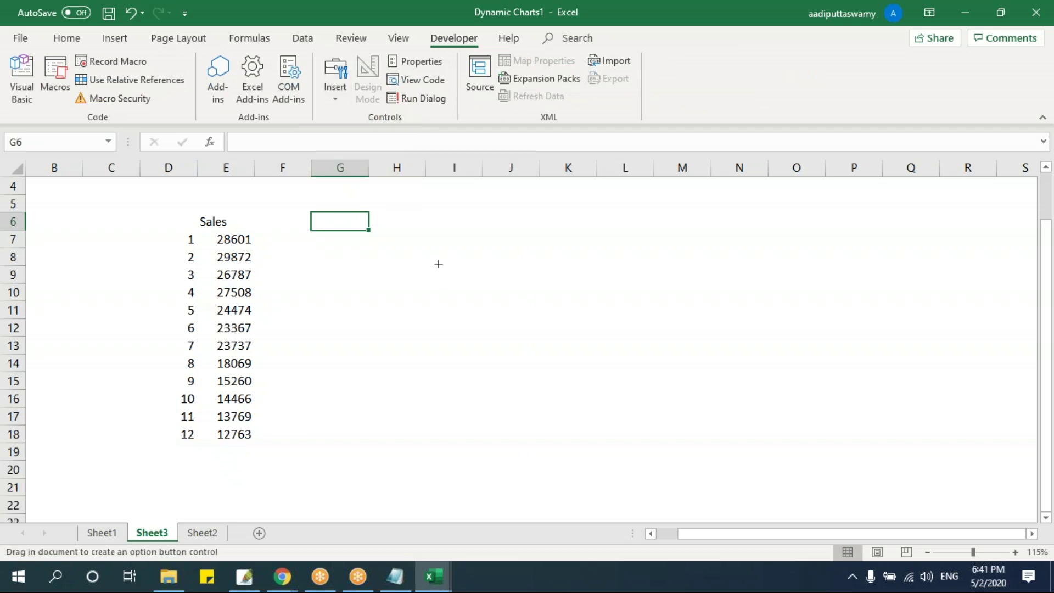
pyautogui.click(473, 233)
pyautogui.moveTo(485, 214); pyautogui.dragTo(460, 202)
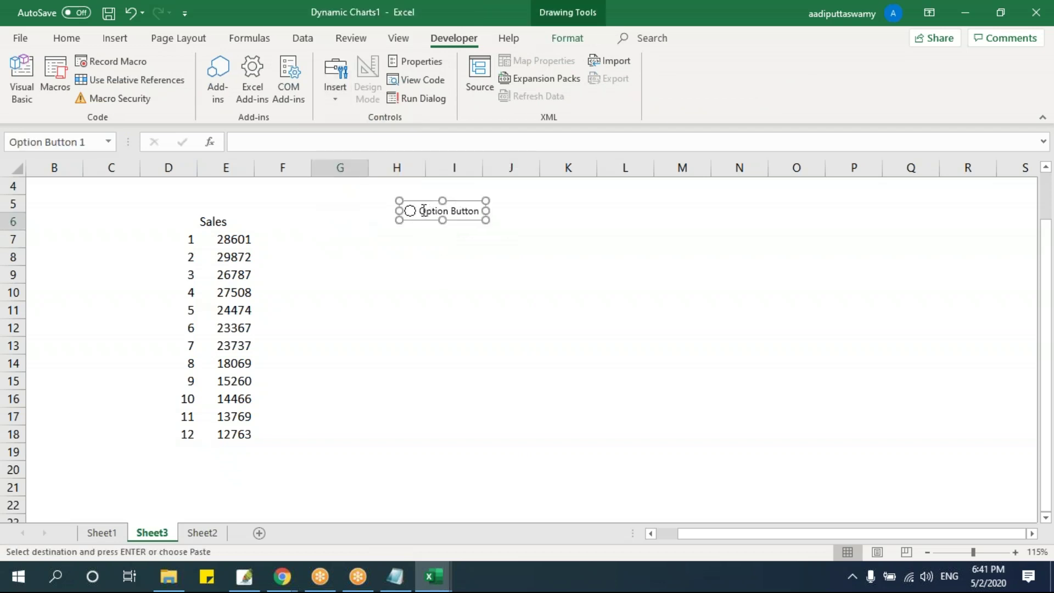
pyautogui.click(424, 210)
pyautogui.press('Delete')
pyautogui.press('Delete')
pyautogui.press('Delete')
pyautogui.press('Delete')
pyautogui.press('Delete')
pyautogui.press('Delete')
pyautogui.press('Delete')
pyautogui.press('Delete')
pyautogui.press('Delete')
pyautogui.press('Delete')
pyautogui.press('Delete')
pyautogui.press('Delete')
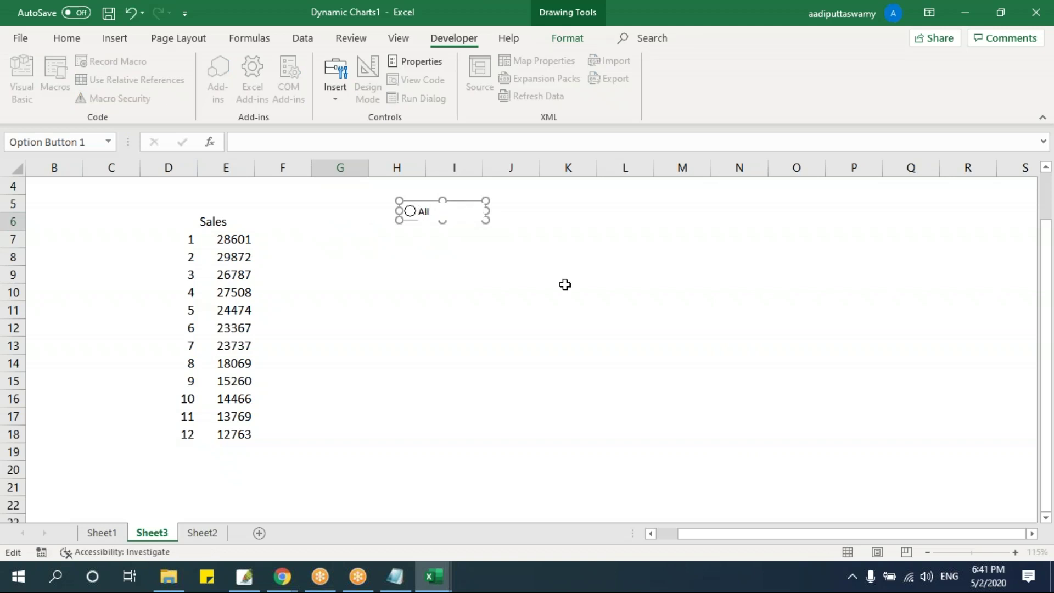
pyautogui.click(565, 284)
pyautogui.keyDown('ctrl'); pyautogui.click(481, 218); pyautogui.keyUp('ctrl')
pyautogui.moveTo(484, 213); pyautogui.dragTo(508, 217)
# Step: Relabel the copied button 1st Qtr, then duplicate it to the right as 2nd Qtr
pyautogui.click(510, 213)
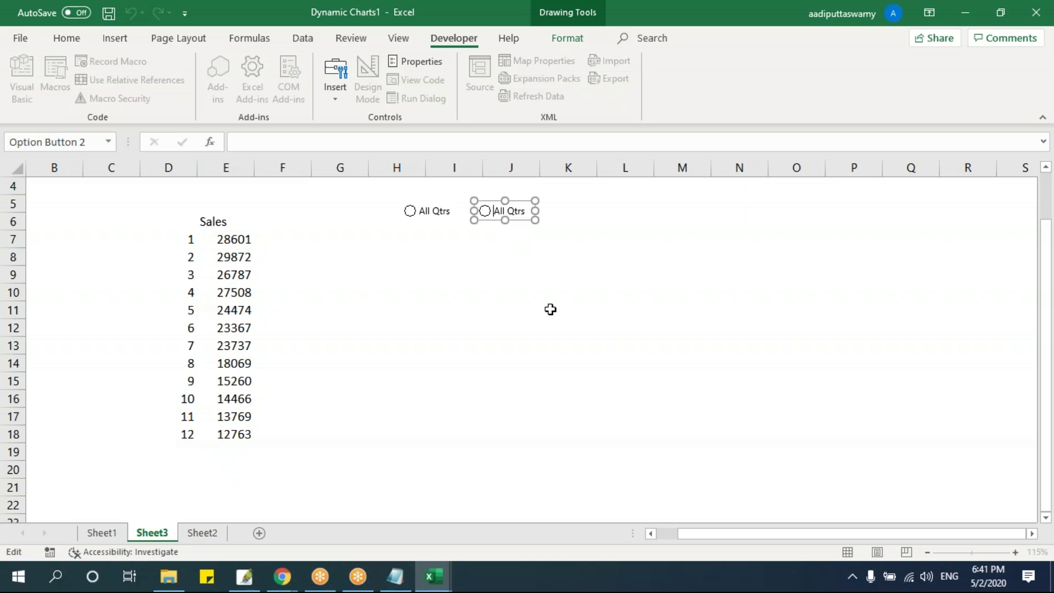
pyautogui.press('Delete')
pyautogui.press('Delete')
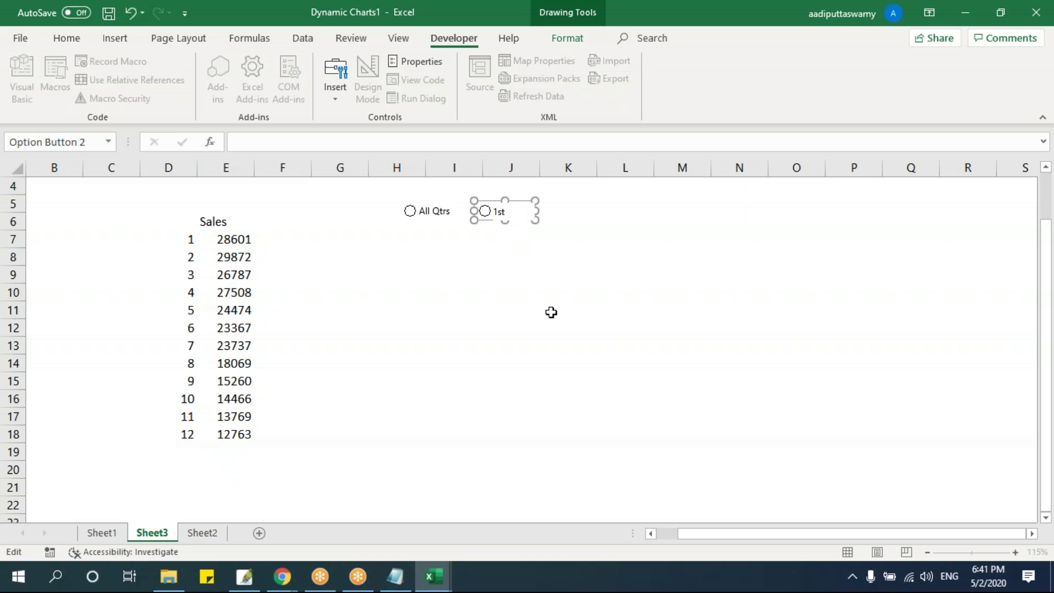
pyautogui.keyDown('ctrl'); pyautogui.click(513, 211); pyautogui.keyUp('ctrl')
pyautogui.moveTo(513, 211); pyautogui.dragTo(580, 214)
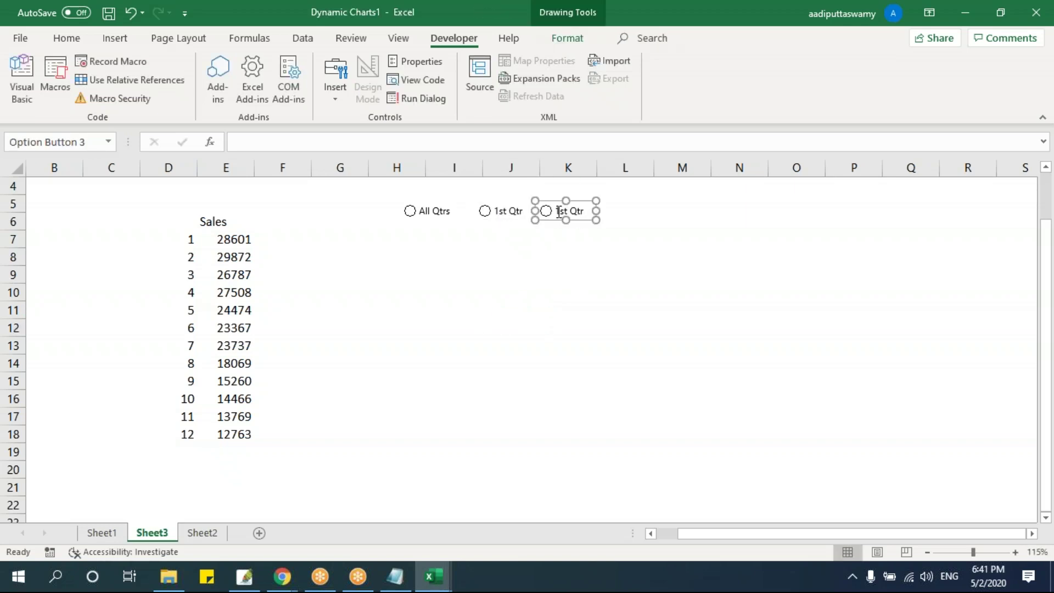
pyautogui.click(576, 215)
pyautogui.press('Home')
pyautogui.press('Delete')
pyautogui.press('Delete')
pyautogui.press('Delete')
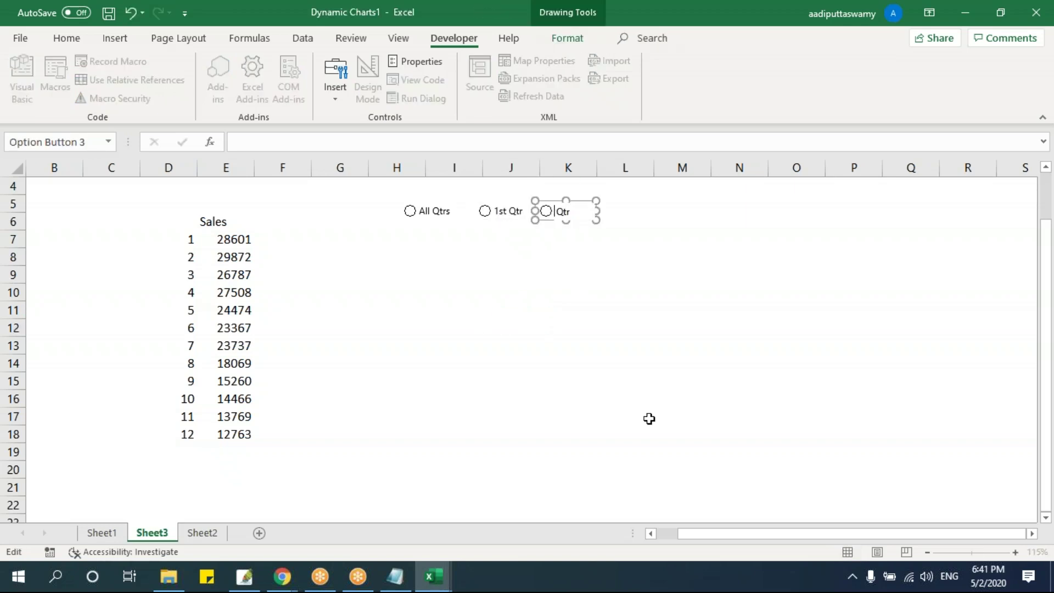
pyautogui.click(667, 328)
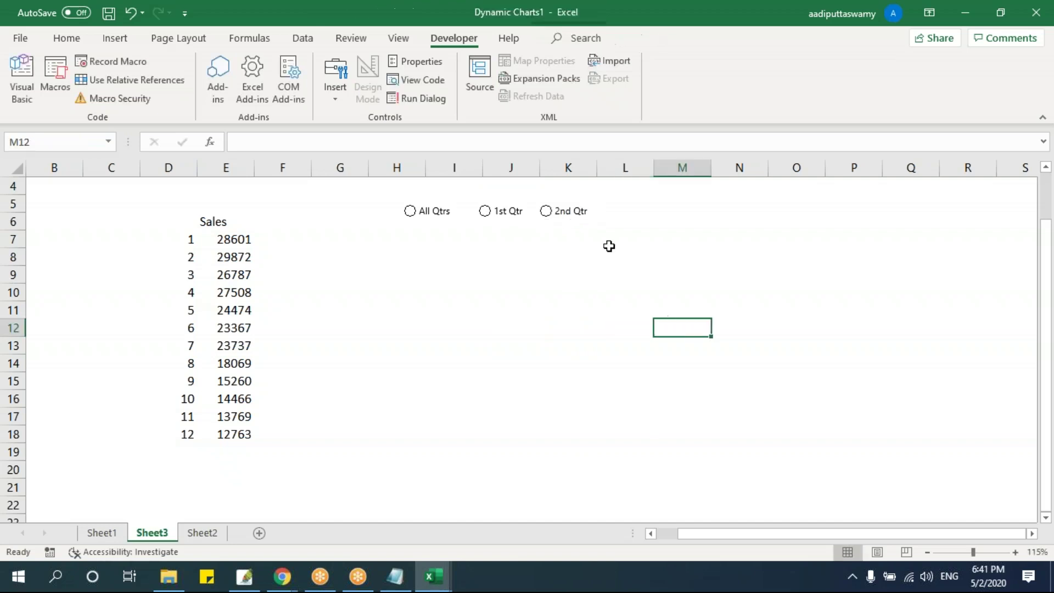
# Step: Copy the 2nd Qtr button to its right and relabel it 3rd Qtr
pyautogui.moveTo(568, 211); pyautogui.dragTo(631, 211)
pyautogui.click(632, 210)
pyautogui.press('Home')
pyautogui.press('Delete')
pyautogui.press('Delete')
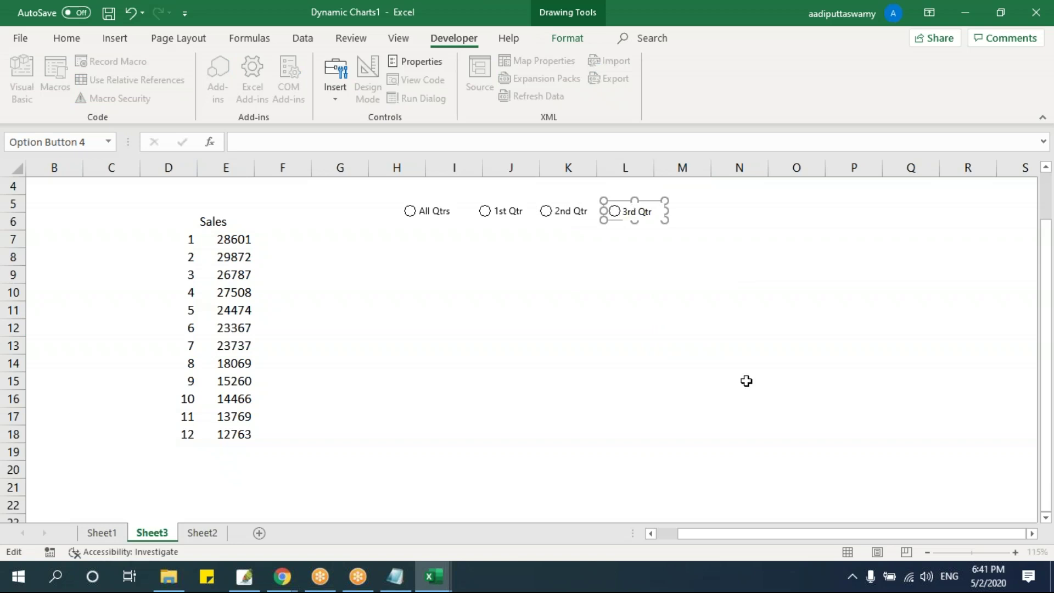
pyautogui.click(682, 274)
# Step: Add a 4th Qtr button further right, then test the 1st, 2nd and 4th Qtr options
pyautogui.moveTo(666, 207); pyautogui.dragTo(712, 211)
pyautogui.click(712, 210)
pyautogui.press('Home')
pyautogui.press('Delete')
pyautogui.press('Delete')
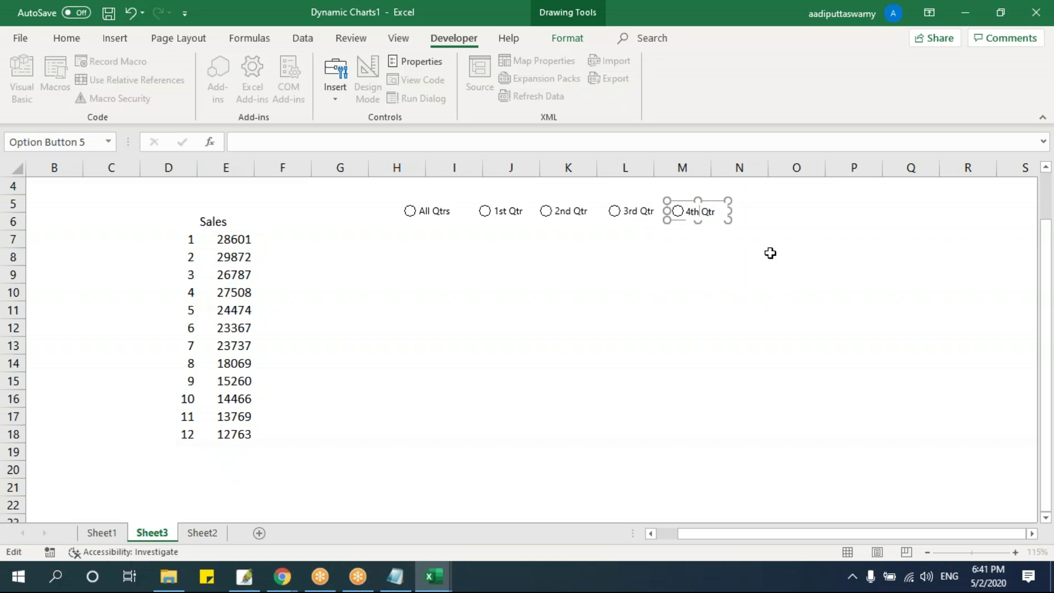
pyautogui.write('4th')
pyautogui.click(771, 253)
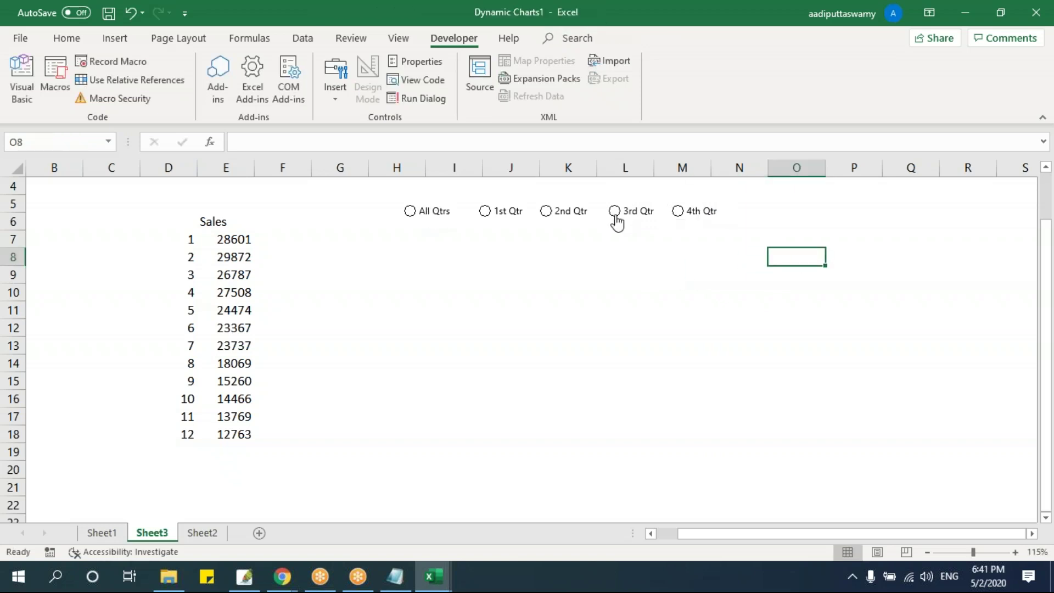
pyautogui.click(485, 211)
pyautogui.click(546, 210)
pyautogui.click(678, 211)
# Step: Set the All Qtrs button's Format Control cell link to $E$4
pyautogui.click(417, 217)
pyautogui.click(571, 217)
pyautogui.click(716, 216)
pyautogui.rightClick(447, 213)
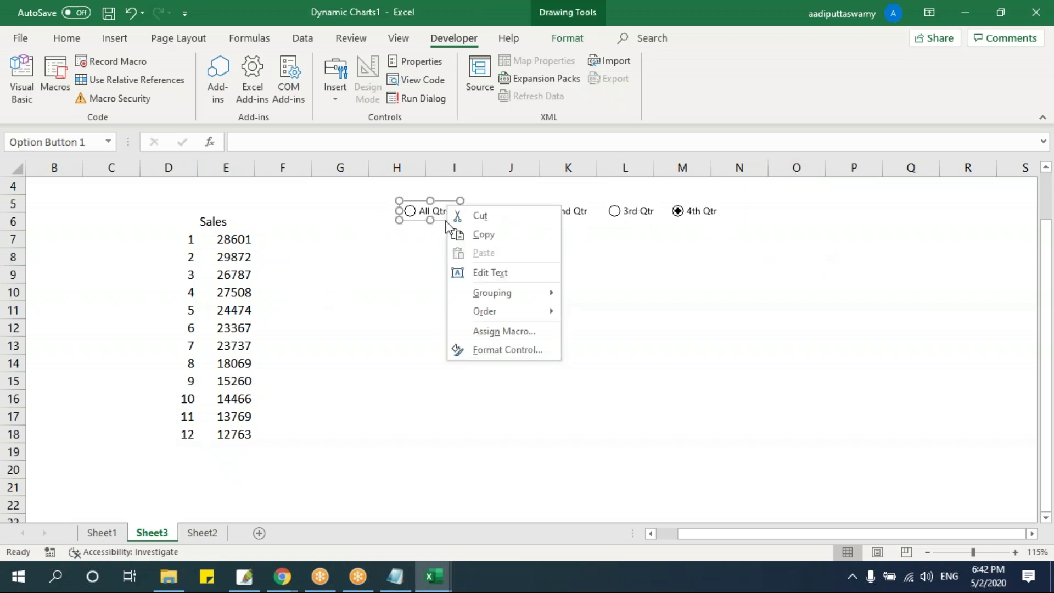
pyautogui.click(494, 348)
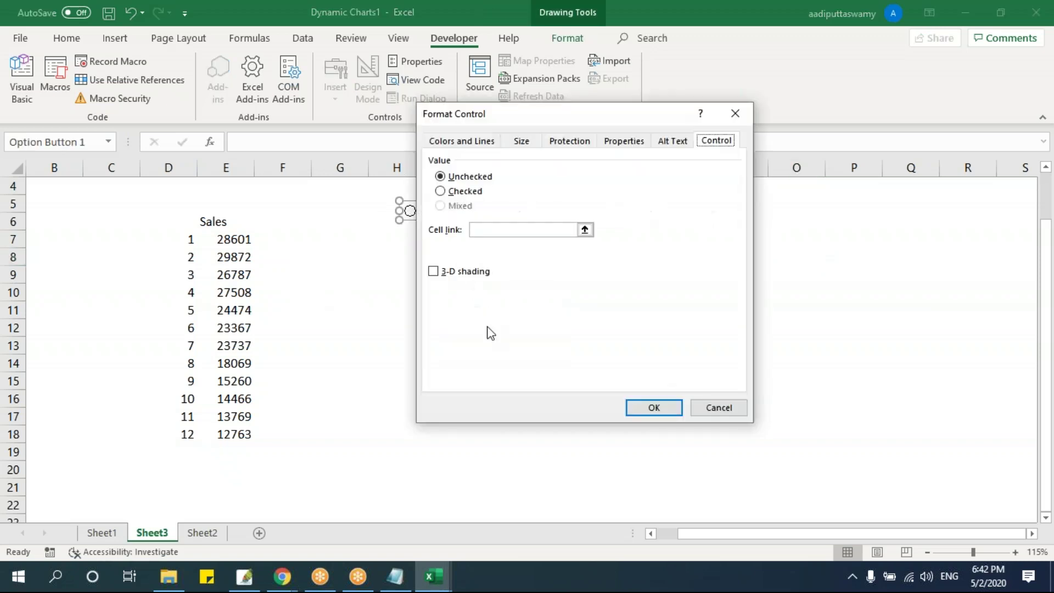
pyautogui.click(584, 229)
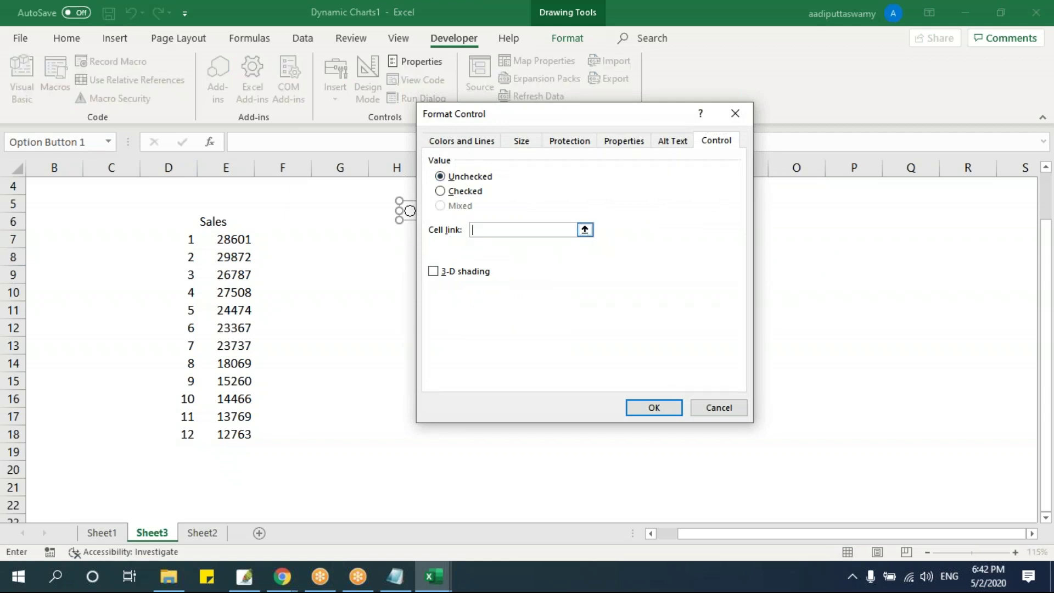
pyautogui.click(227, 189)
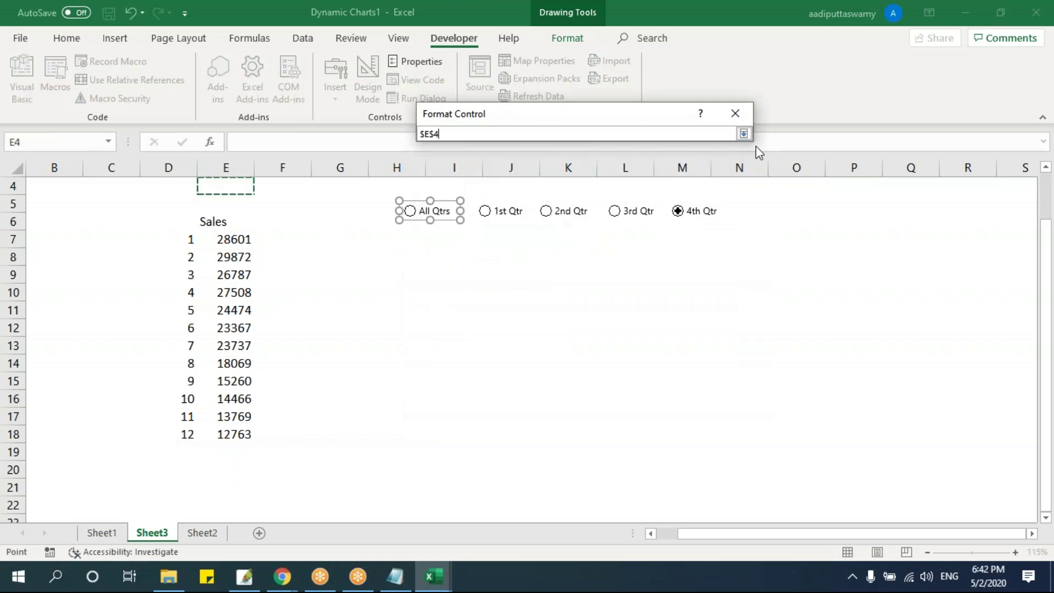
pyautogui.click(744, 133)
pyautogui.click(671, 404)
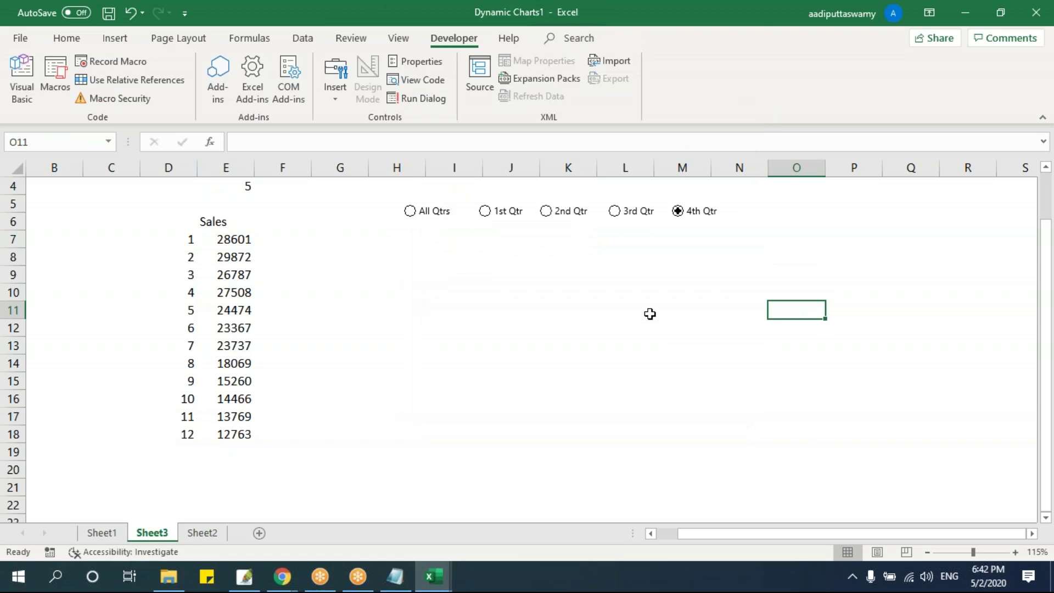
# Step: Check that E4 changes as 2nd Qtr, 4th Qtr, All Qtrs and 1st Qtr are chosen
pyautogui.click(578, 217)
pyautogui.click(678, 212)
pyautogui.click(439, 218)
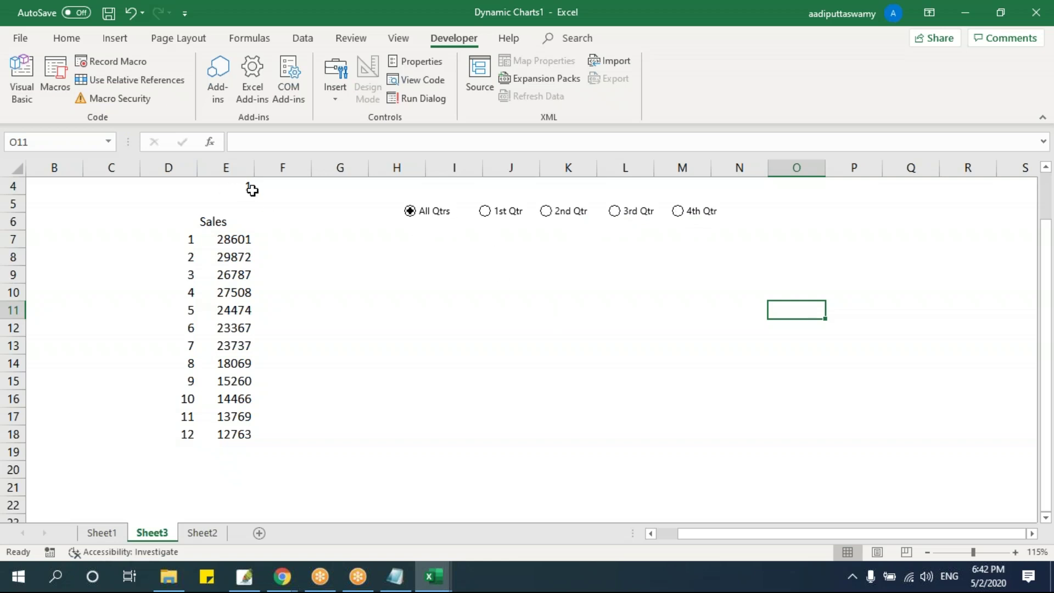
pyautogui.moveTo(244, 239); pyautogui.dragTo(238, 435)
pyautogui.click(466, 331)
pyautogui.click(485, 214)
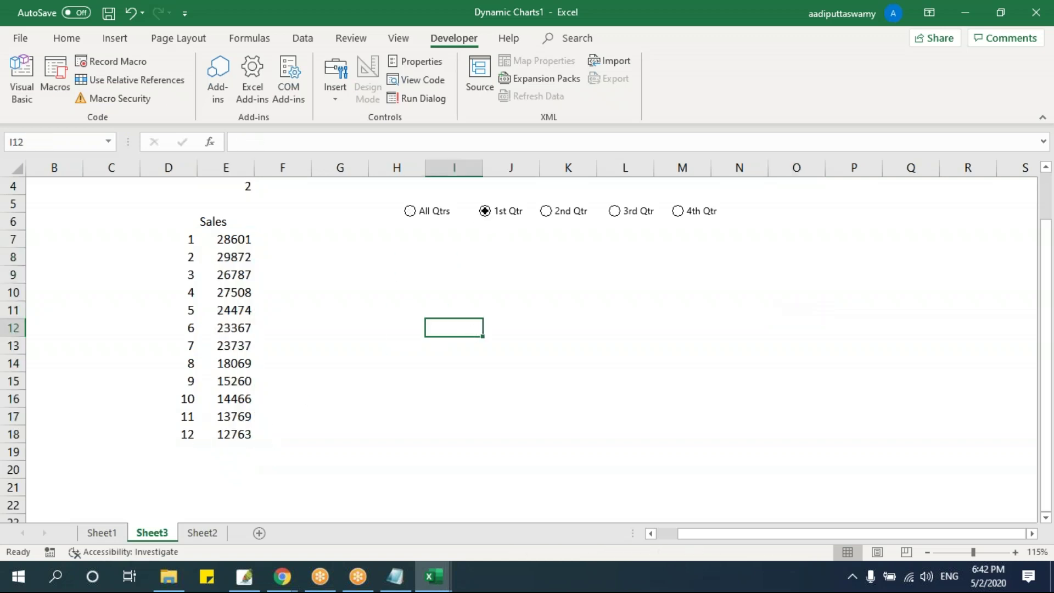
# Step: Cycle All Qtrs through 4th Qtr, confirming E4 reads 1 to 5, then move to C7
pyautogui.click(249, 240)
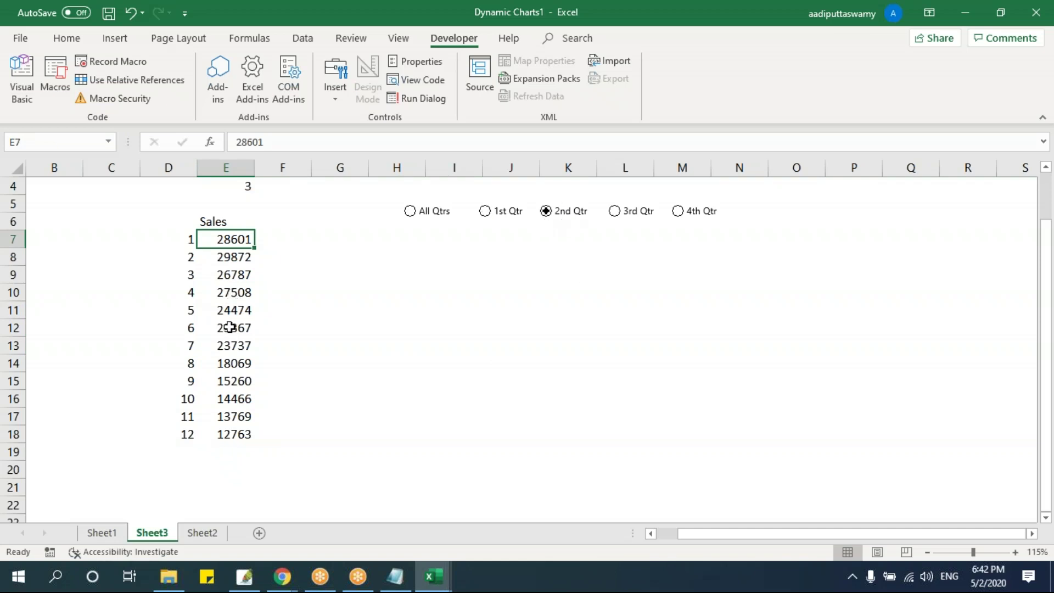
pyautogui.moveTo(172, 294); pyautogui.dragTo(250, 436)
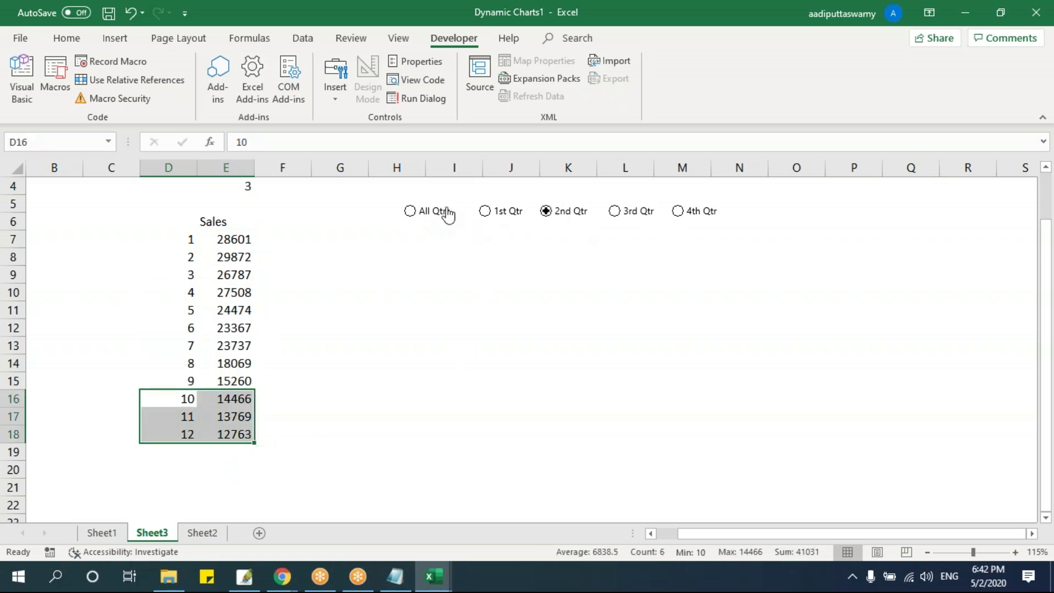
pyautogui.click(413, 212)
pyautogui.click(510, 213)
pyautogui.click(547, 211)
pyautogui.click(615, 212)
pyautogui.click(678, 212)
pyautogui.click(184, 232)
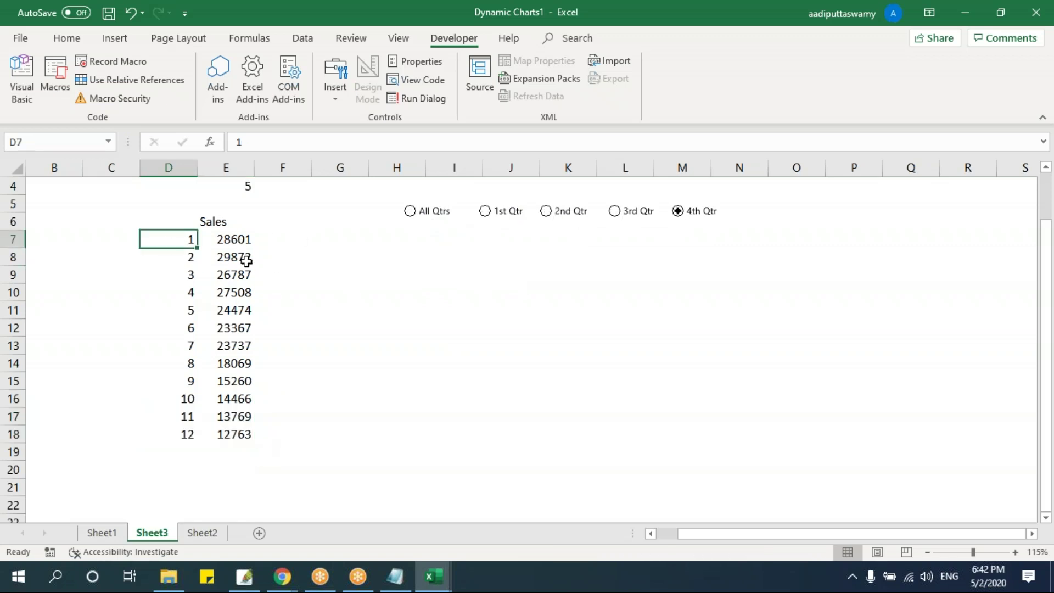
pyautogui.press('Left')
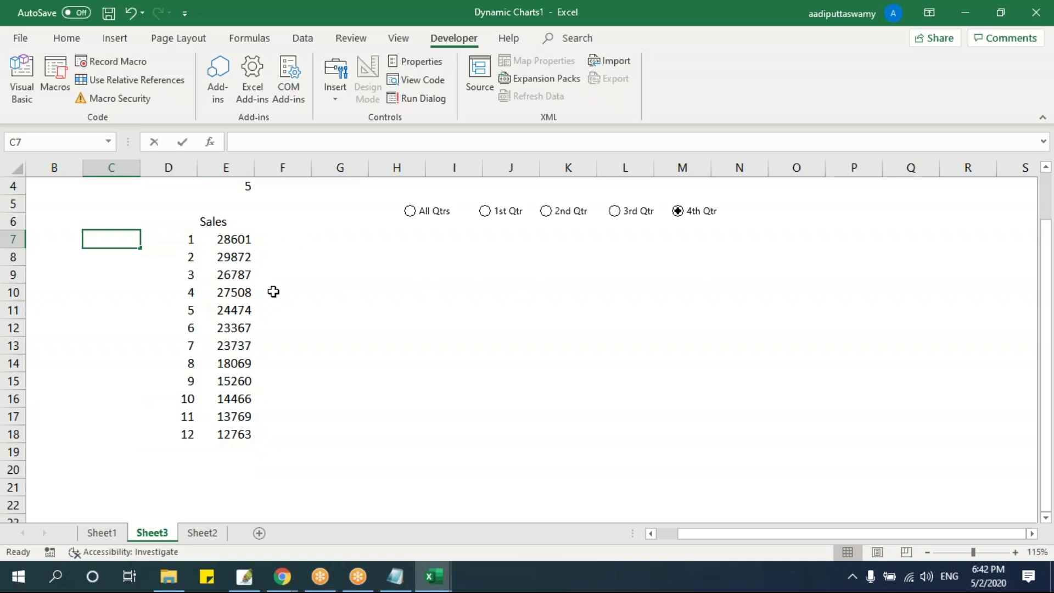
# Step: Enter quarter codes 2,2,2,3,3,3,4,4,4,5,5,5 down C7:C18
pyautogui.write('2')
pyautogui.press('Return')
pyautogui.write('2')
pyautogui.press('Return')
pyautogui.write('2')
pyautogui.press('Return')
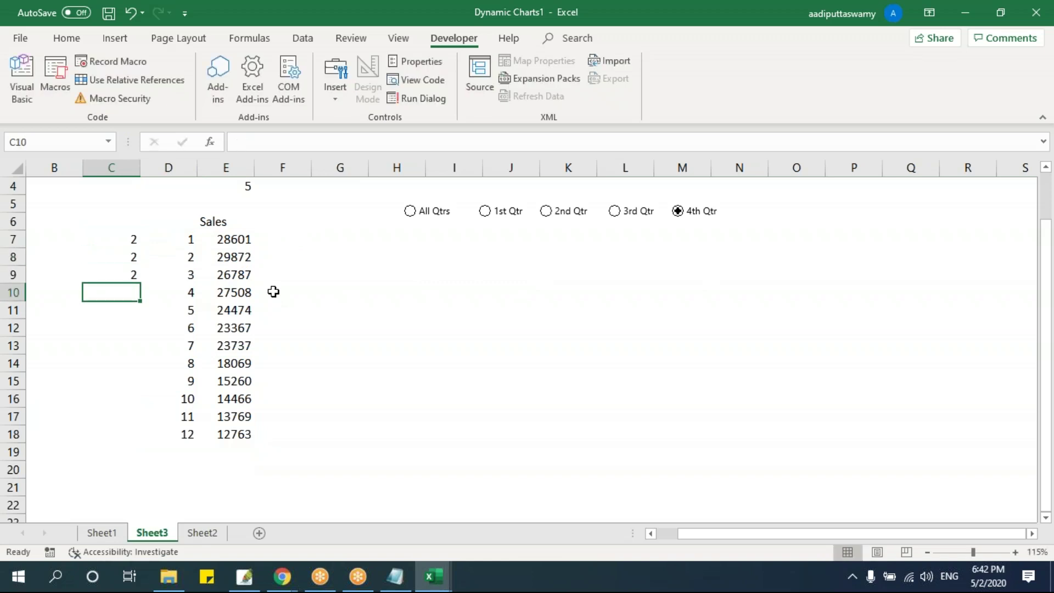
pyautogui.write('3')
pyautogui.press('Return')
pyautogui.write('3')
pyautogui.press('Return')
pyautogui.write('3')
pyautogui.press('Return')
pyautogui.write('4 4')
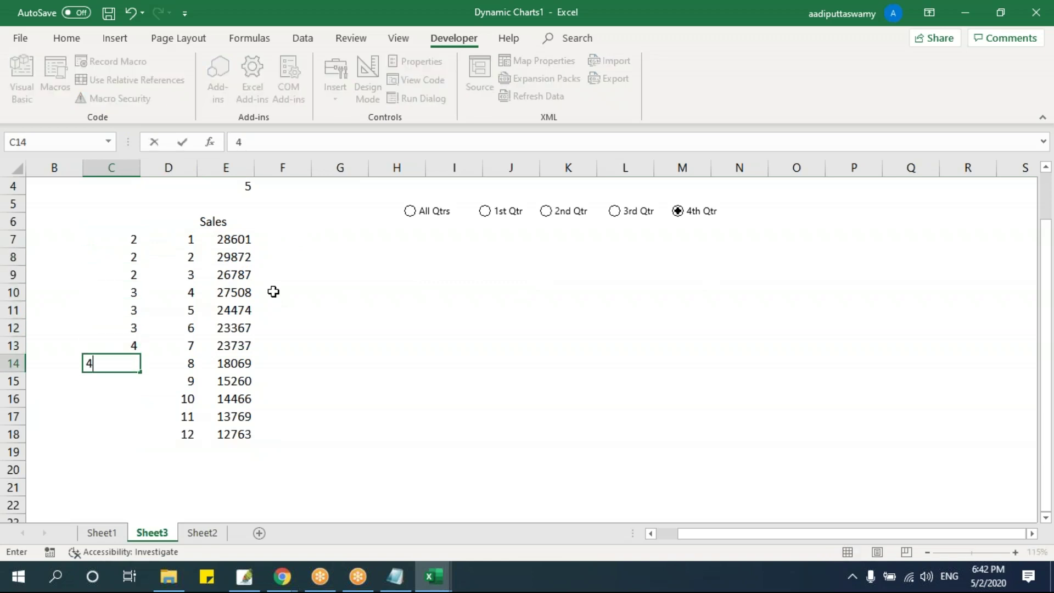
pyautogui.press('Return')
pyautogui.write('4')
pyautogui.press('Return')
pyautogui.write('5')
pyautogui.press('Return')
pyautogui.write('5')
pyautogui.press('Return')
pyautogui.write('5')
pyautogui.press('Return')
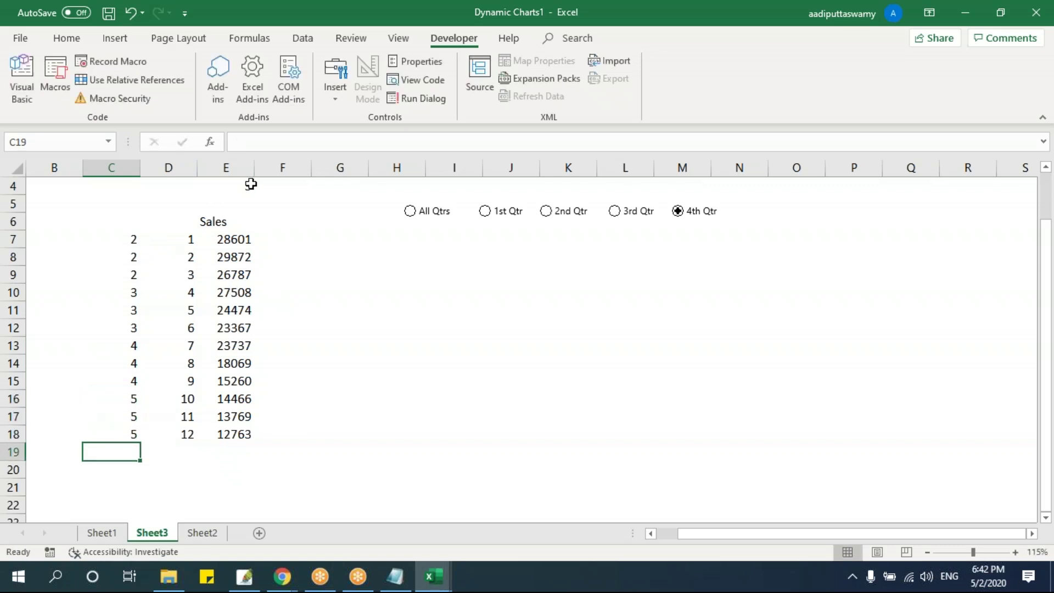
# Step: Compare each quarter option with its rows, from C7:E9 for 1st Qtr to C16:E18 for 4th Qtr
pyautogui.click(487, 214)
pyautogui.moveTo(133, 240); pyautogui.dragTo(225, 271)
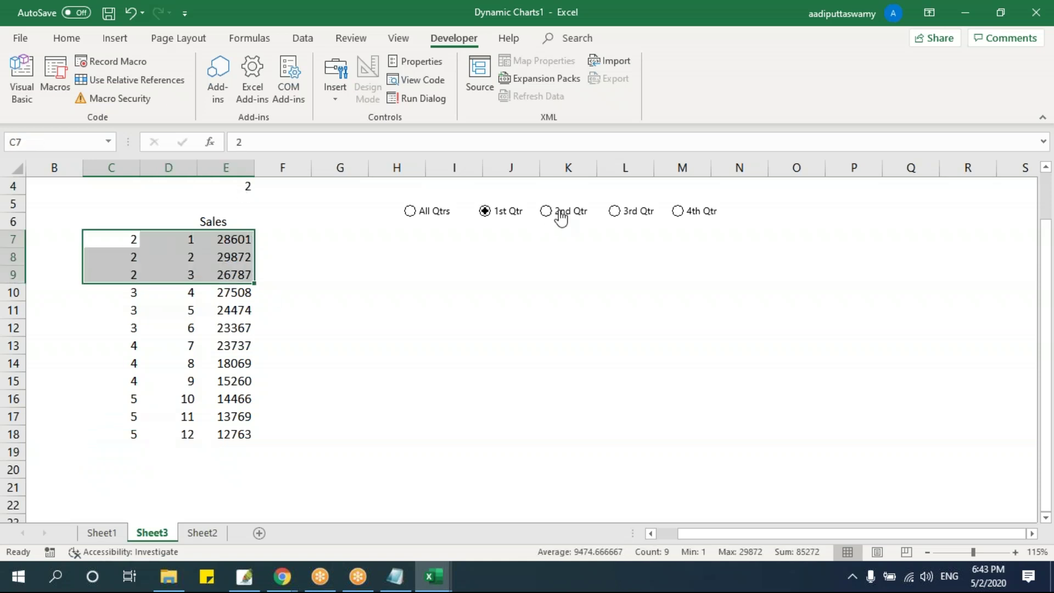
pyautogui.moveTo(133, 275); pyautogui.dragTo(247, 329)
pyautogui.click(616, 219)
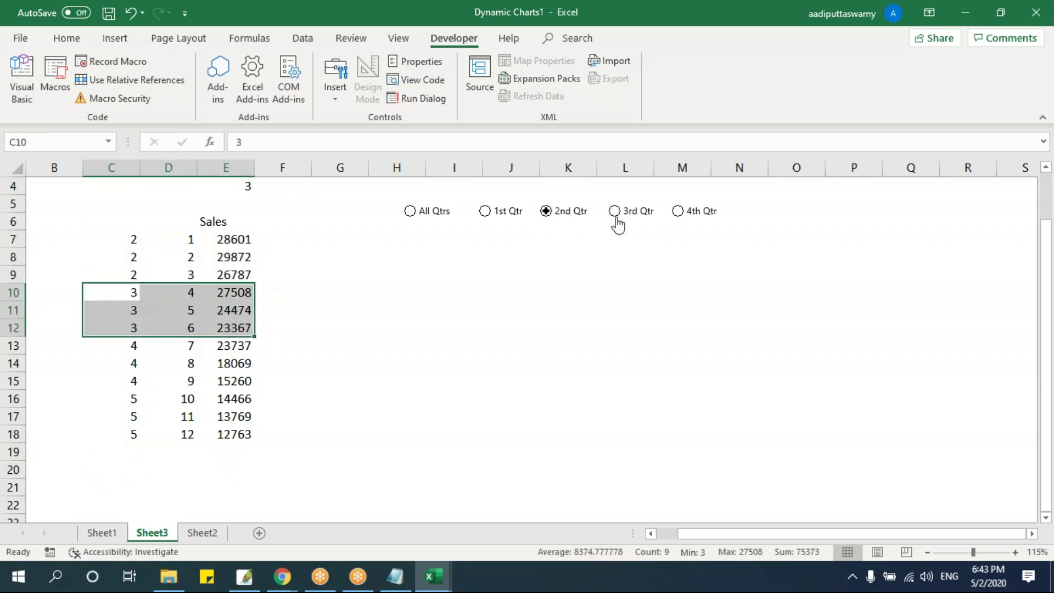
pyautogui.moveTo(127, 344); pyautogui.dragTo(233, 376)
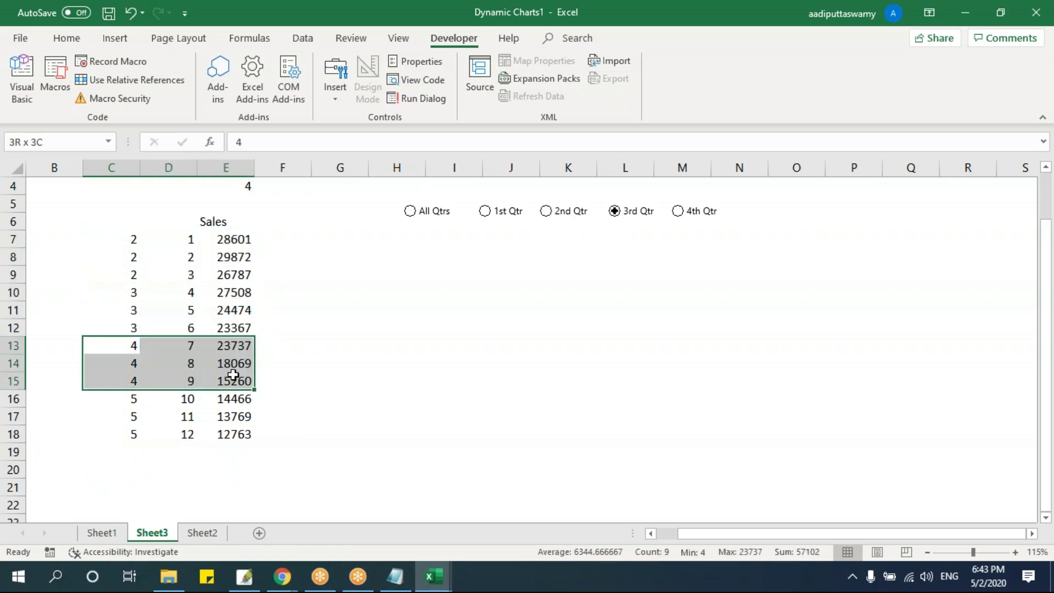
pyautogui.click(701, 213)
pyautogui.moveTo(132, 399); pyautogui.dragTo(233, 434)
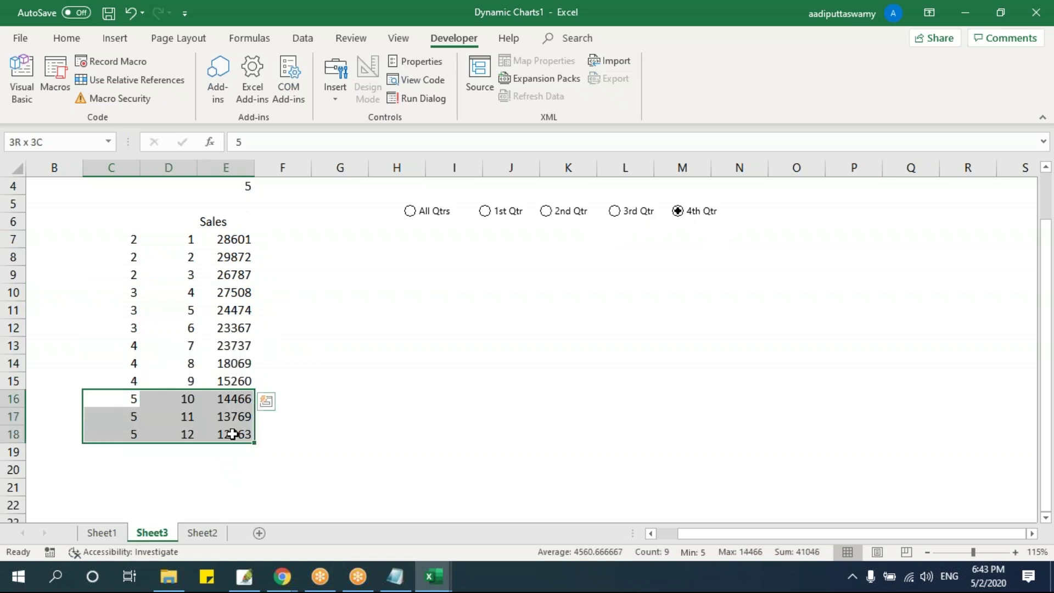
pyautogui.click(282, 240)
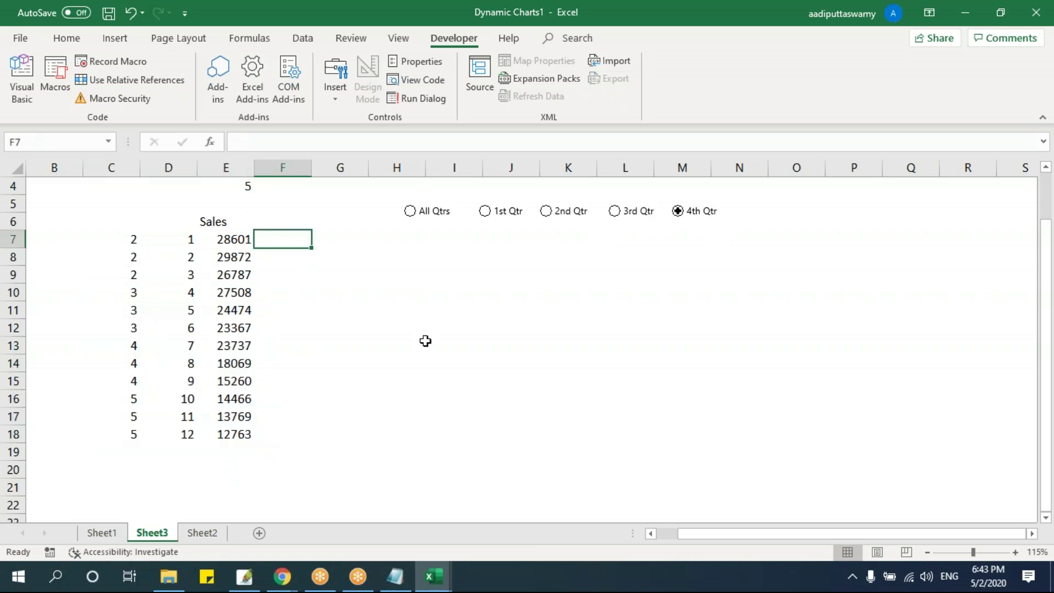
# Step: Enter =IF($E$4=C7,E7,NA()) in F7, accepting Excel's suggested formula correction
pyautogui.write('=if')
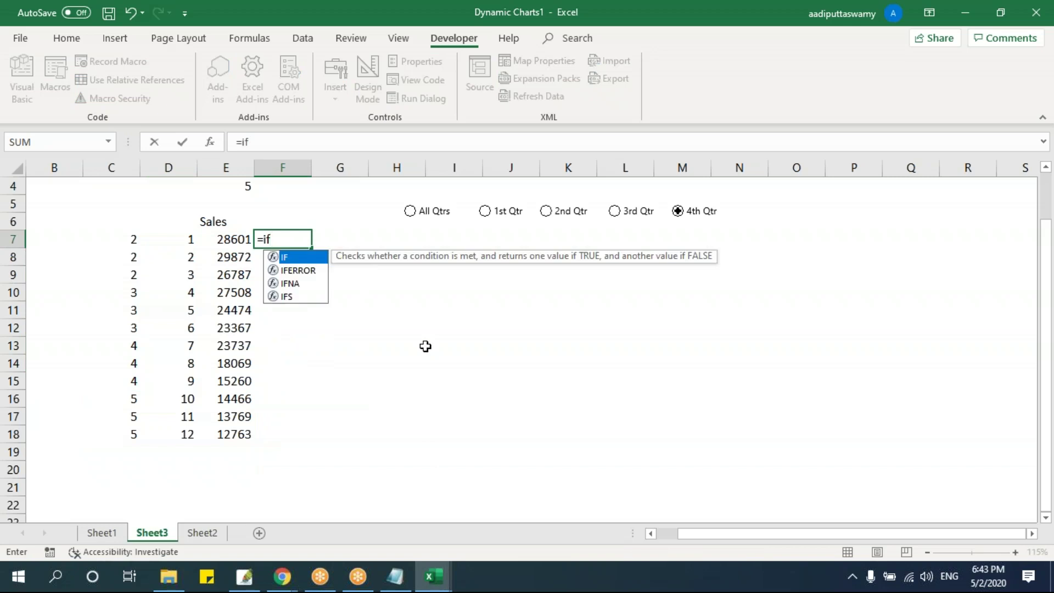
pyautogui.write('(')
pyautogui.press('Up')
pyautogui.press('Up')
pyautogui.press('Up')
pyautogui.press('Left')
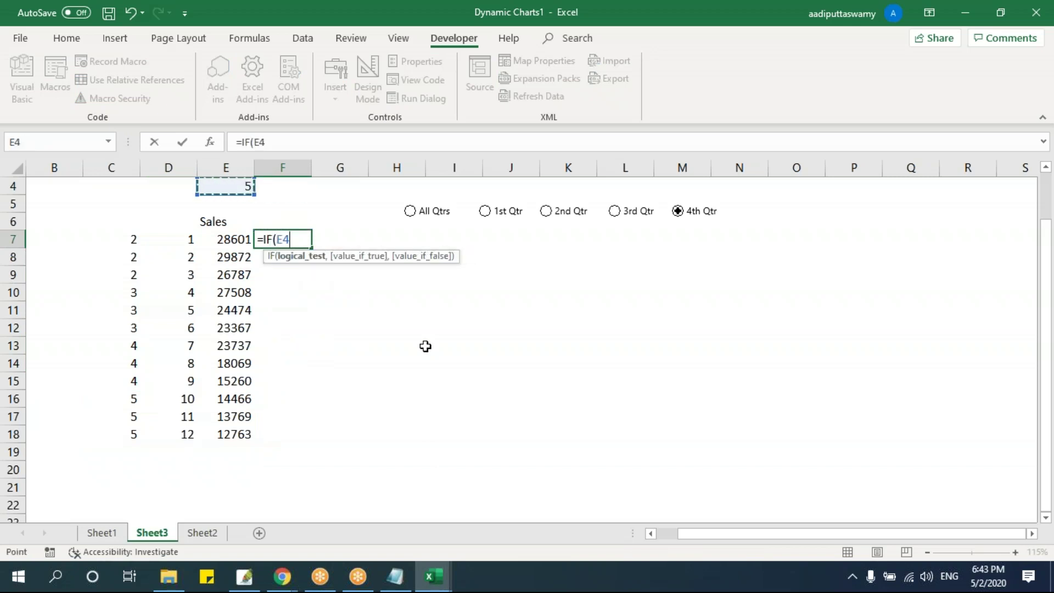
pyautogui.press('F4')
pyautogui.write('=')
pyautogui.click(127, 238)
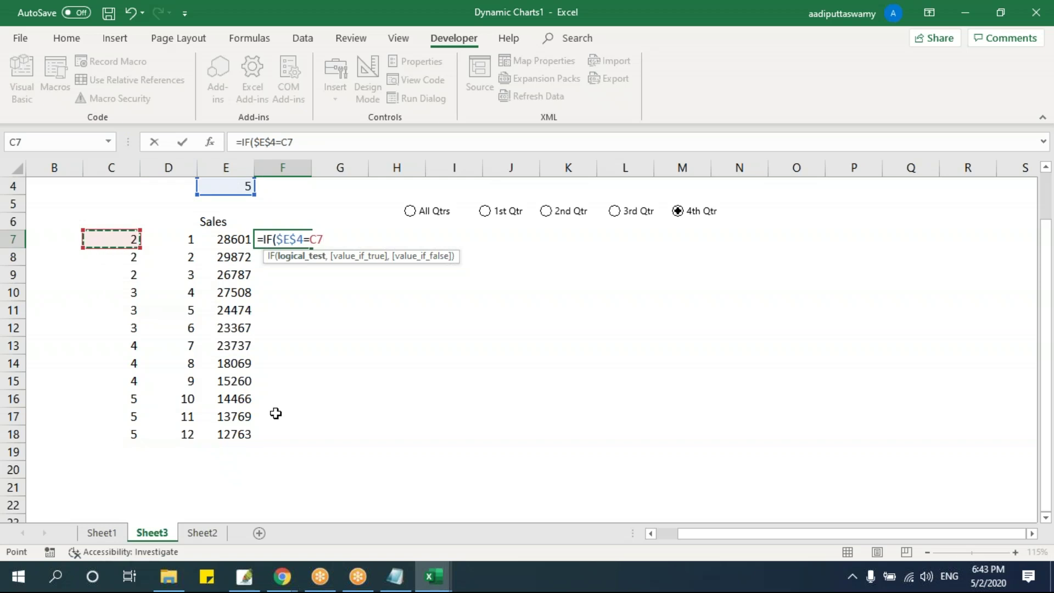
pyautogui.write(',')
pyautogui.click(236, 240)
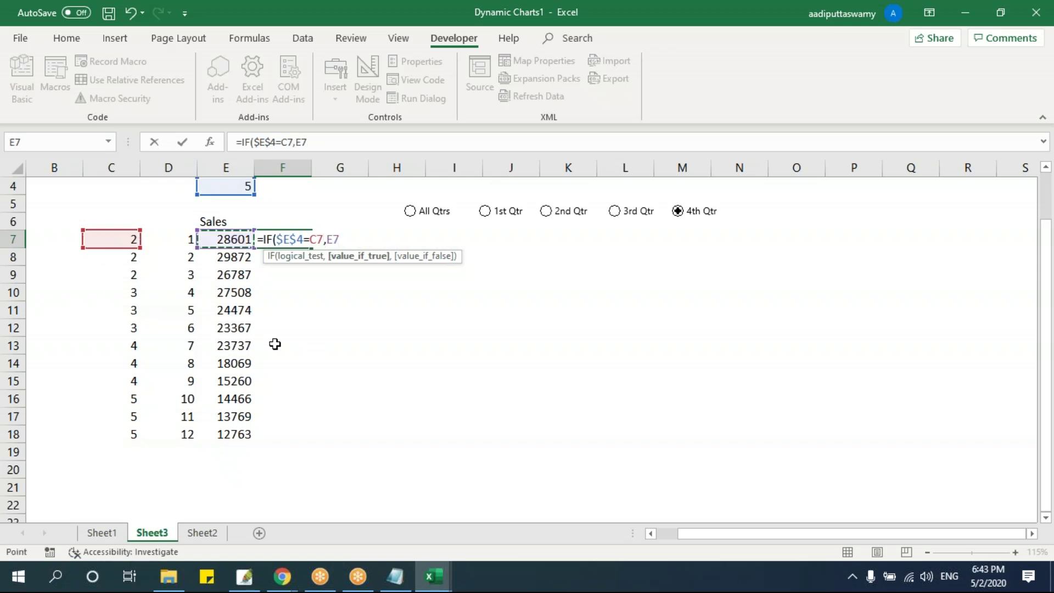
pyautogui.write(',na()')
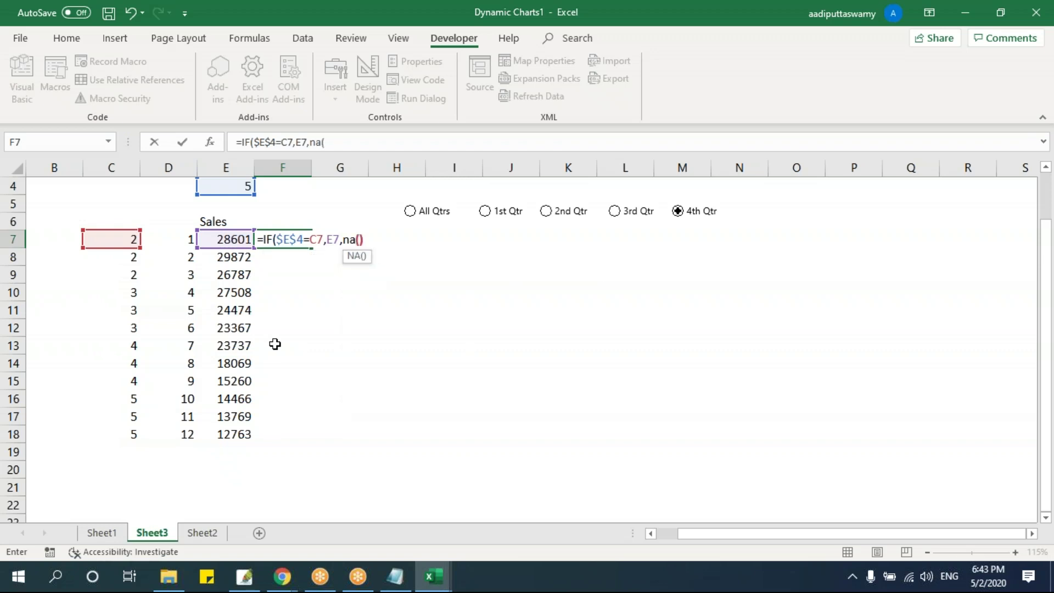
pyautogui.press('Return')
pyautogui.click(504, 344)
pyautogui.click(489, 367)
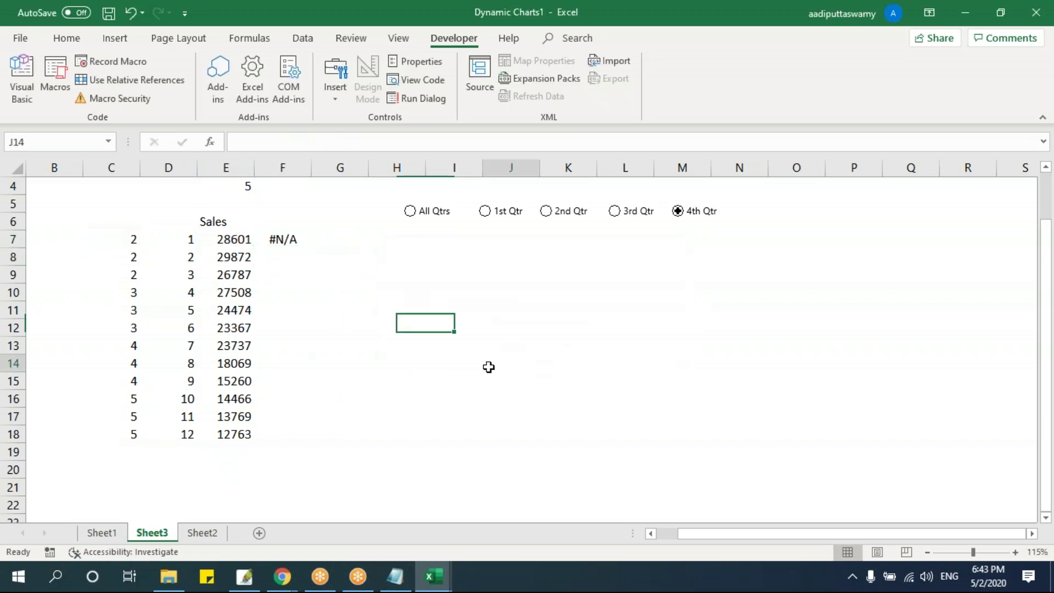
pyautogui.click(290, 244)
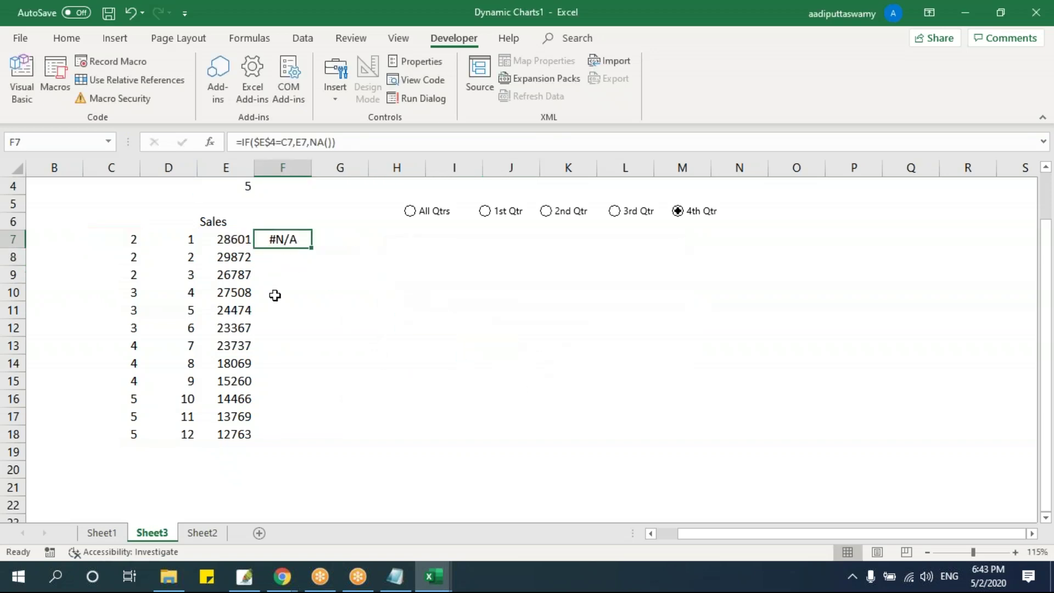
# Step: Fill the F7 formula down to F18 and compare it with the 4th quarter rows
pyautogui.moveTo(134, 405); pyautogui.dragTo(230, 435)
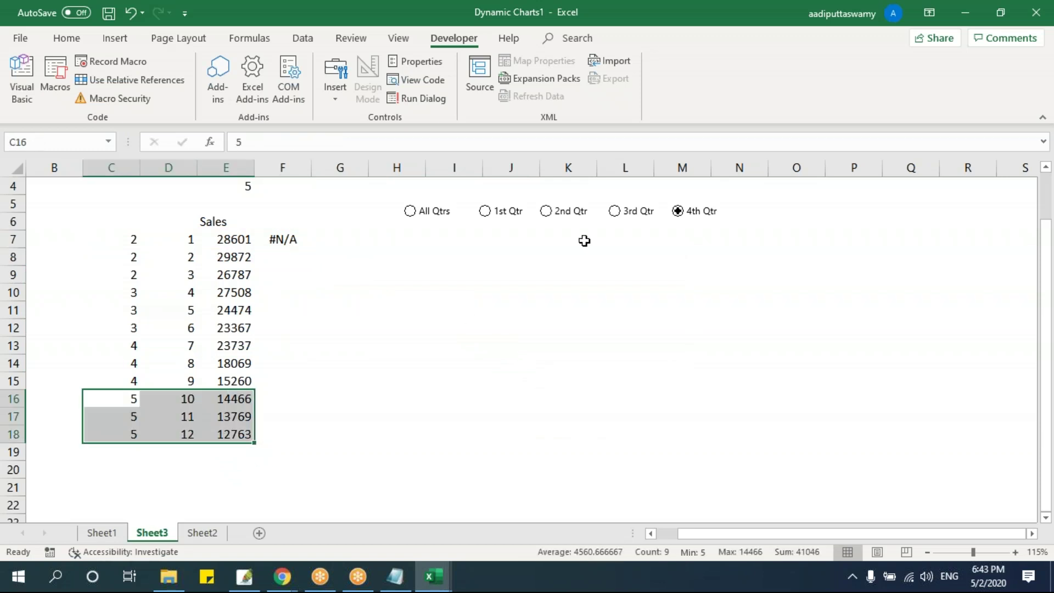
pyautogui.click(282, 246)
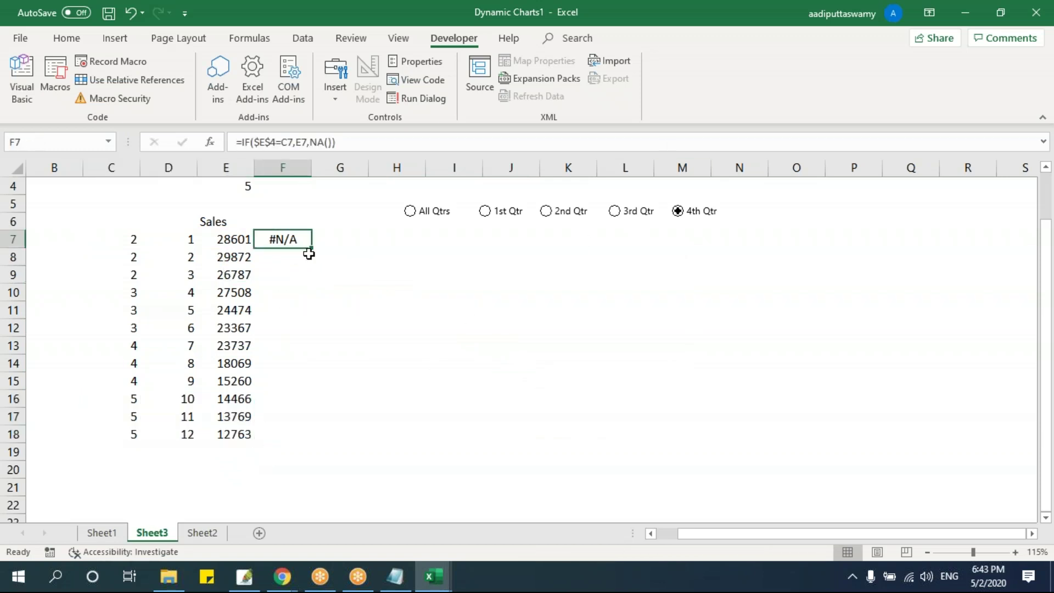
pyautogui.moveTo(314, 247); pyautogui.dragTo(311, 444)
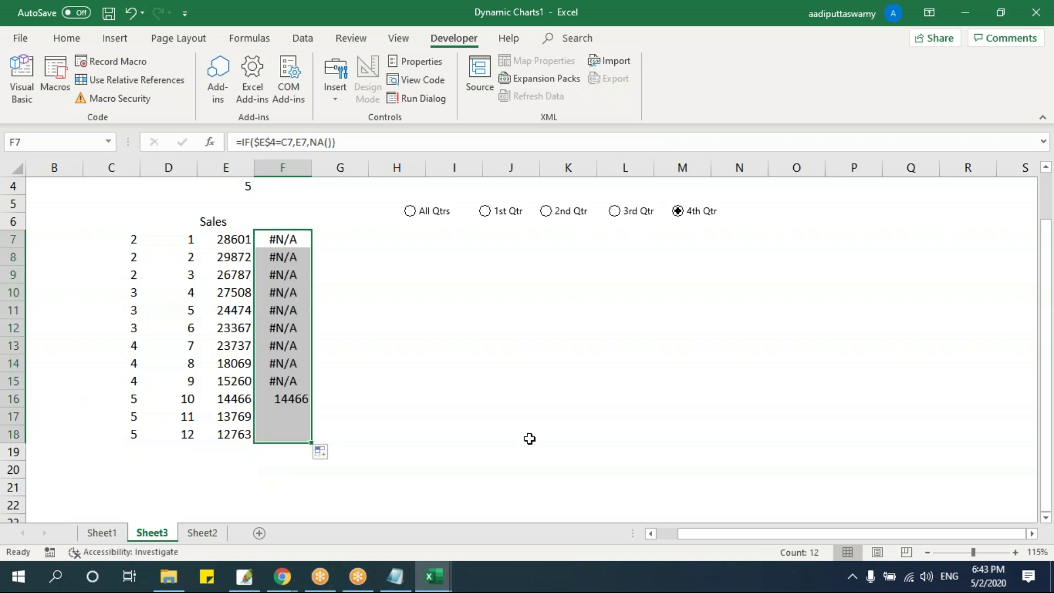
pyautogui.moveTo(131, 396); pyautogui.dragTo(297, 435)
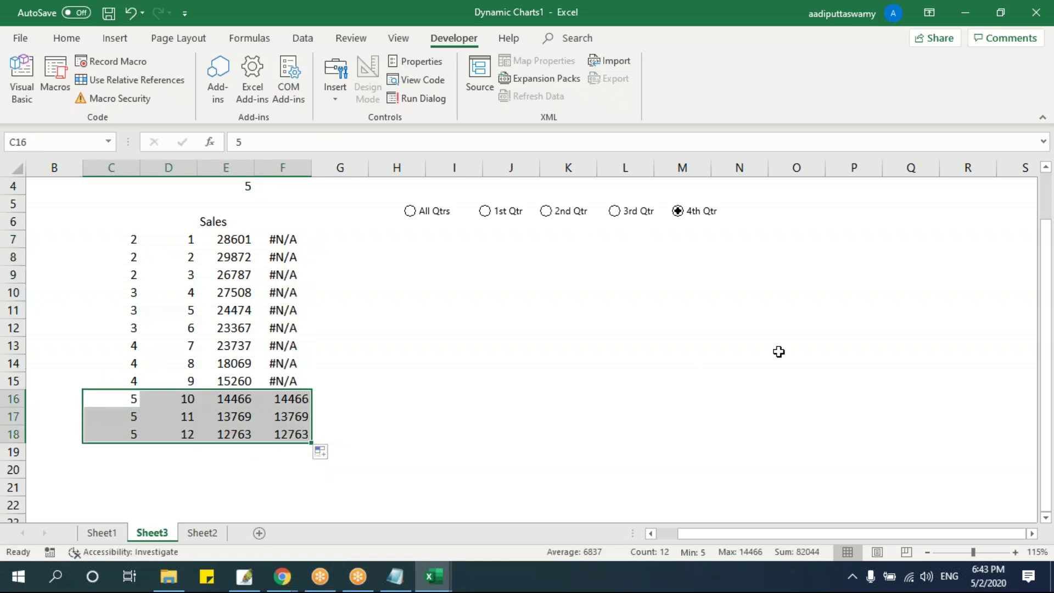
pyautogui.click(779, 351)
# Step: Test the 1st quarter option against C and E4, then return to All Qtrs
pyautogui.click(492, 215)
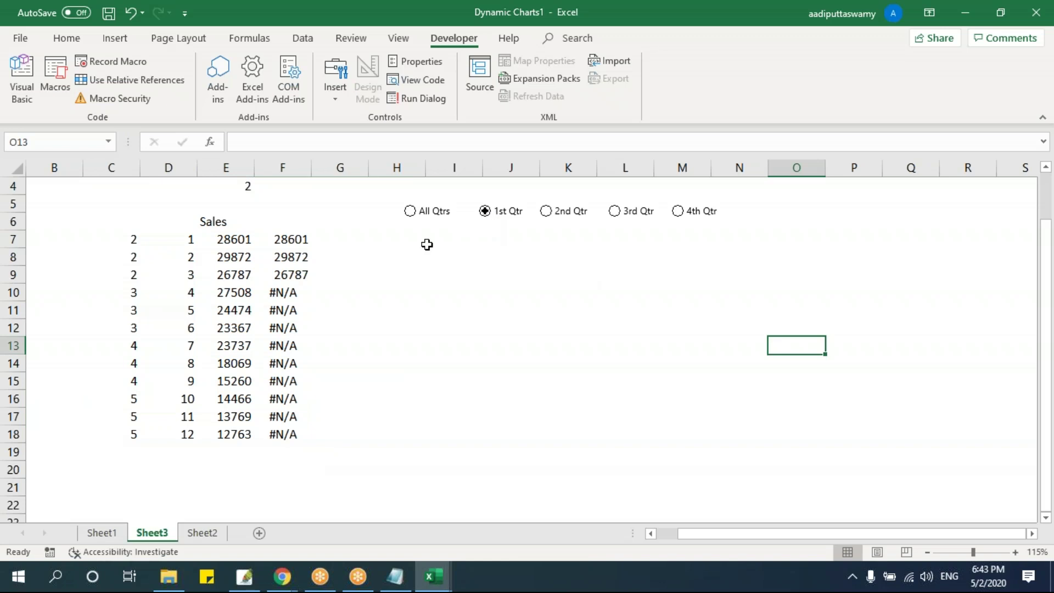
pyautogui.moveTo(138, 244); pyautogui.dragTo(295, 273)
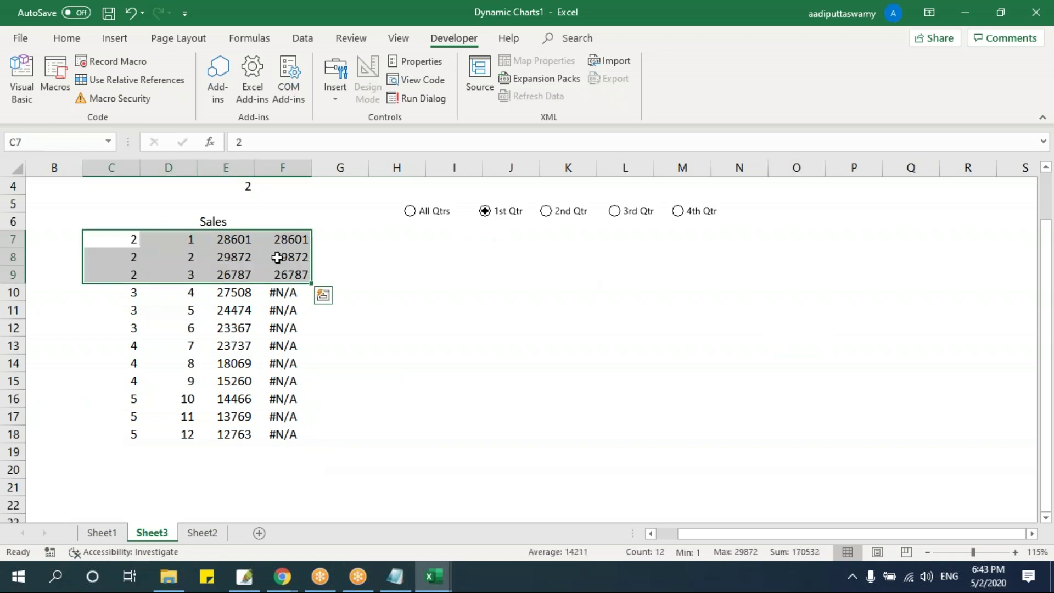
pyautogui.click(245, 188)
pyautogui.moveTo(134, 240); pyautogui.dragTo(135, 279)
pyautogui.click(431, 216)
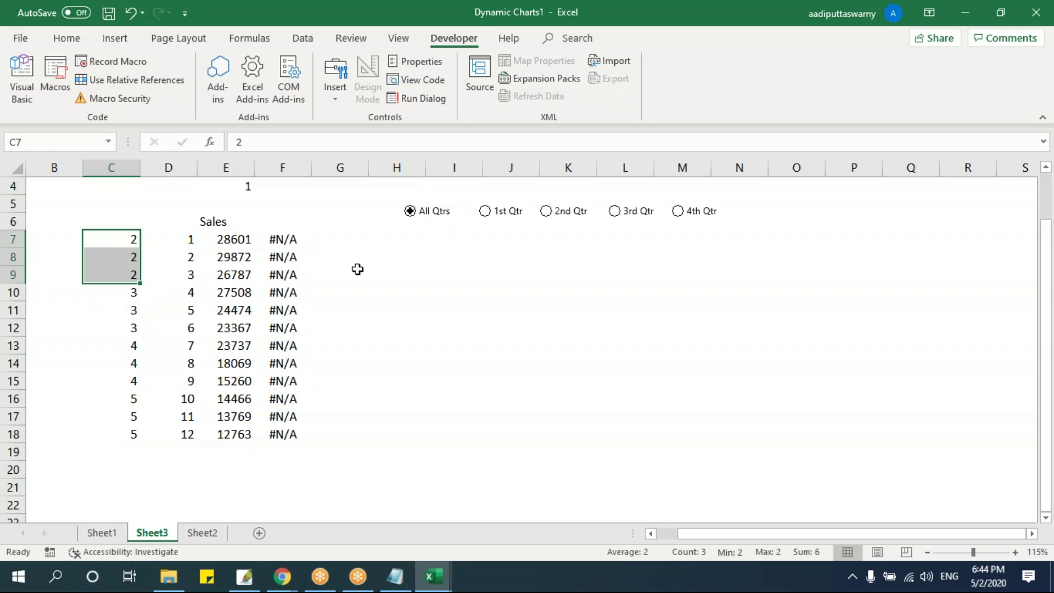
# Step: Insert a clustered column chart of month, Sales and helper columns D6:F18, resized beside the data
pyautogui.moveTo(170, 225); pyautogui.dragTo(286, 411)
pyautogui.moveTo(123, 239); pyautogui.dragTo(127, 416)
pyautogui.moveTo(179, 228); pyautogui.dragTo(297, 437)
pyautogui.click(114, 38)
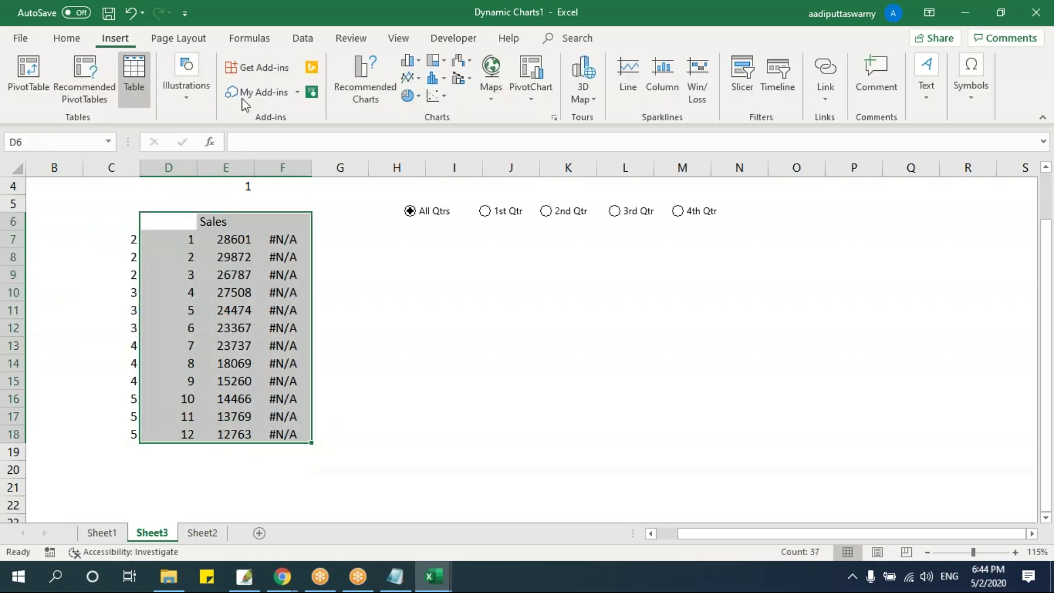
pyautogui.click(410, 60)
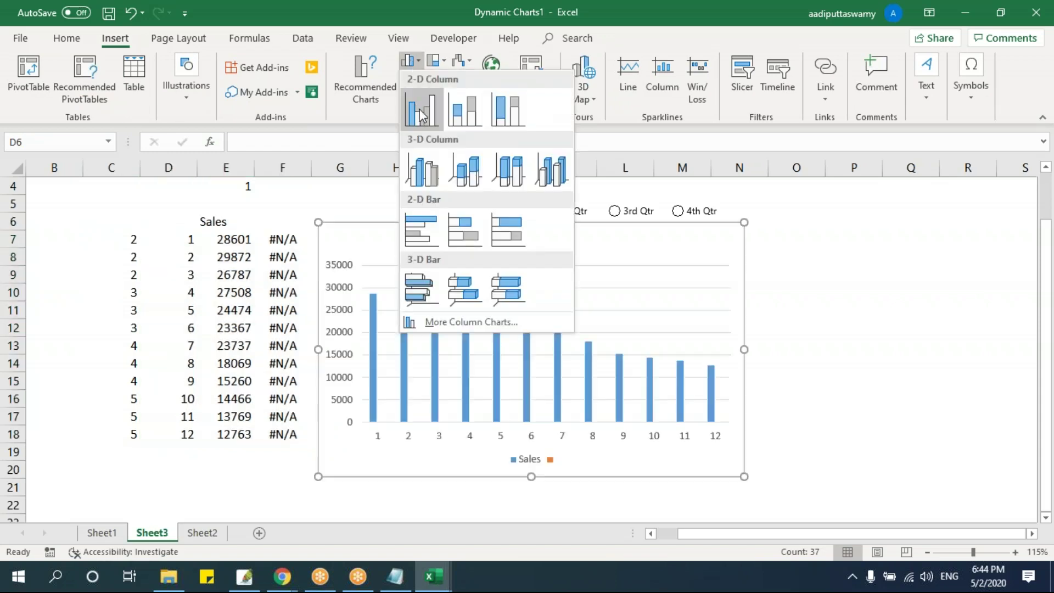
pyautogui.click(422, 116)
pyautogui.moveTo(344, 226); pyautogui.dragTo(348, 231)
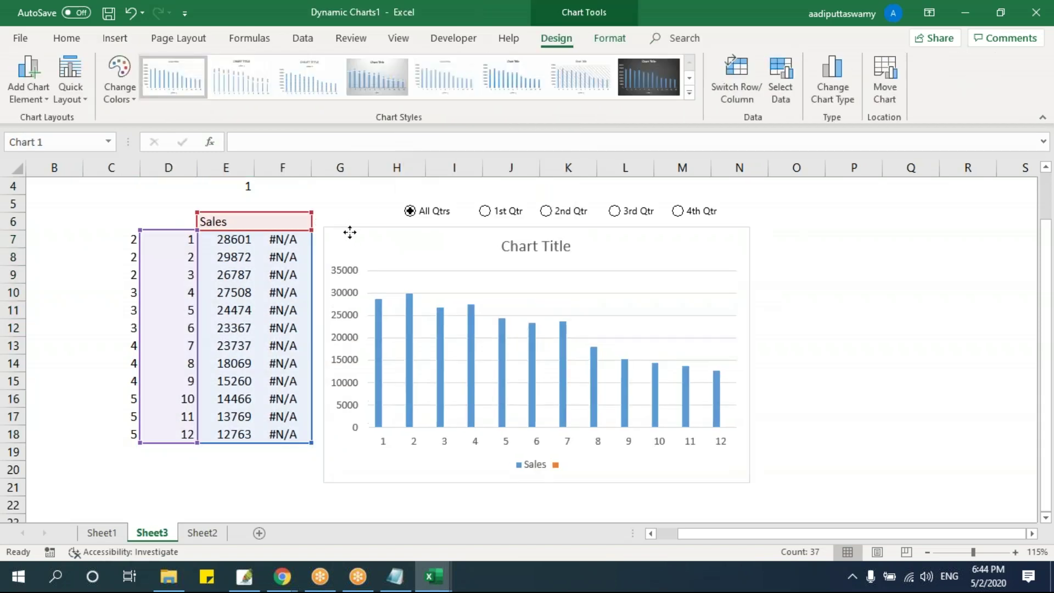
pyautogui.moveTo(749, 481); pyautogui.dragTo(928, 439)
pyautogui.moveTo(784, 233); pyautogui.dragTo(782, 240)
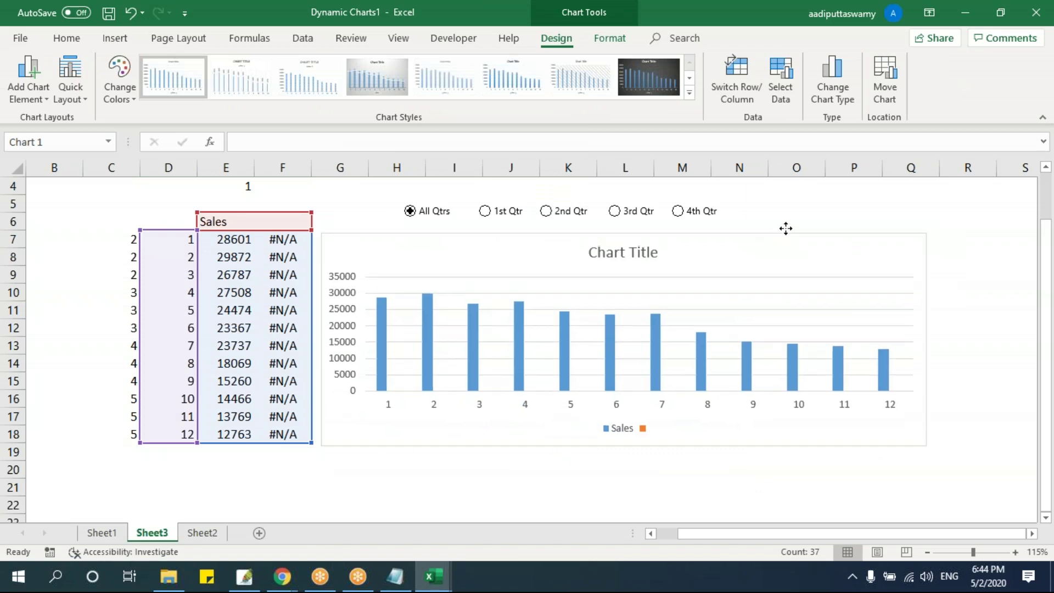
pyautogui.click(796, 204)
# Step: Test the chart with the 1st through 4th quarter options, ending on 4th Qtr's orange bars
pyautogui.click(485, 211)
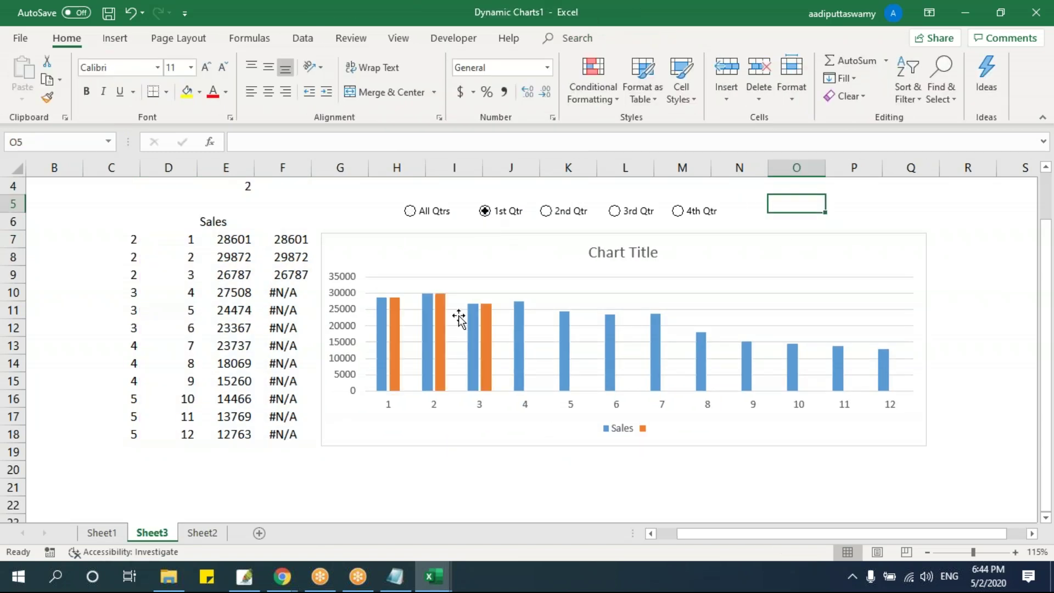
pyautogui.click(547, 211)
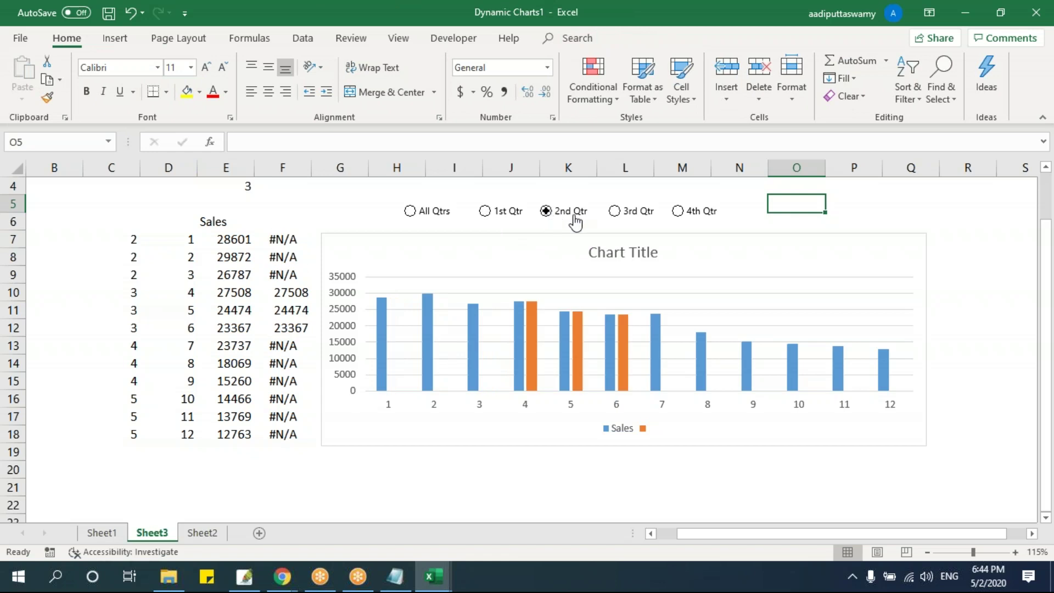
pyautogui.click(631, 213)
pyautogui.click(679, 212)
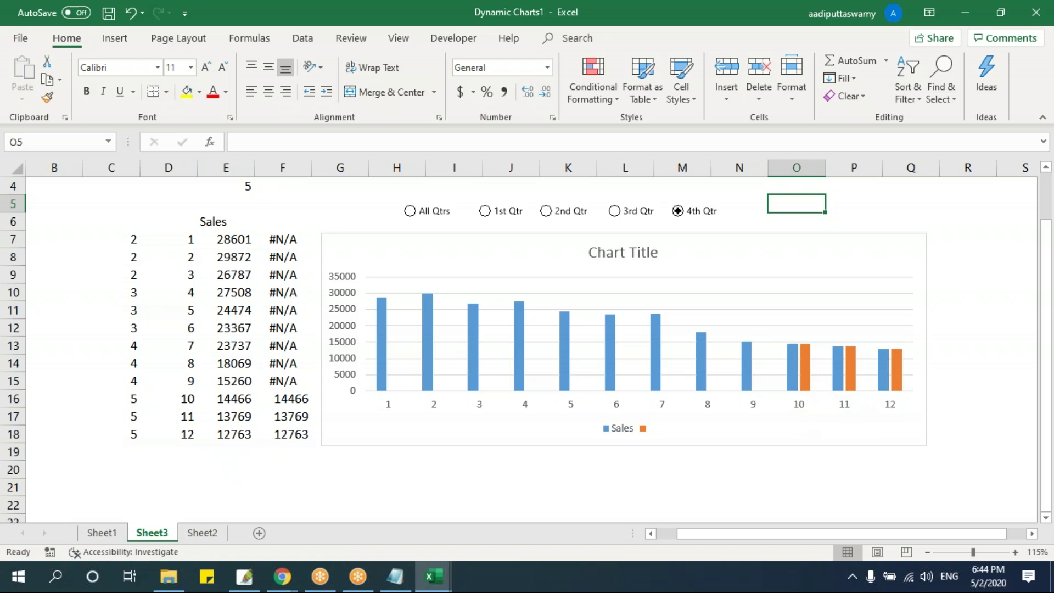
pyautogui.click(805, 370)
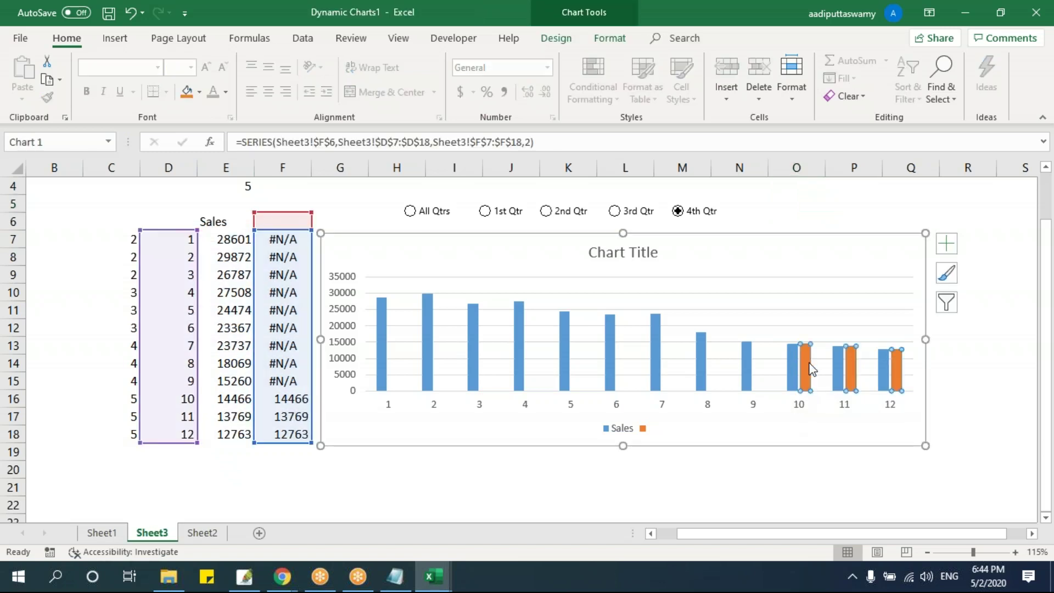
# Step: Set the orange series to 100% overlap and reduce its gap width for wider columns
pyautogui.rightClick(807, 365)
pyautogui.click(857, 505)
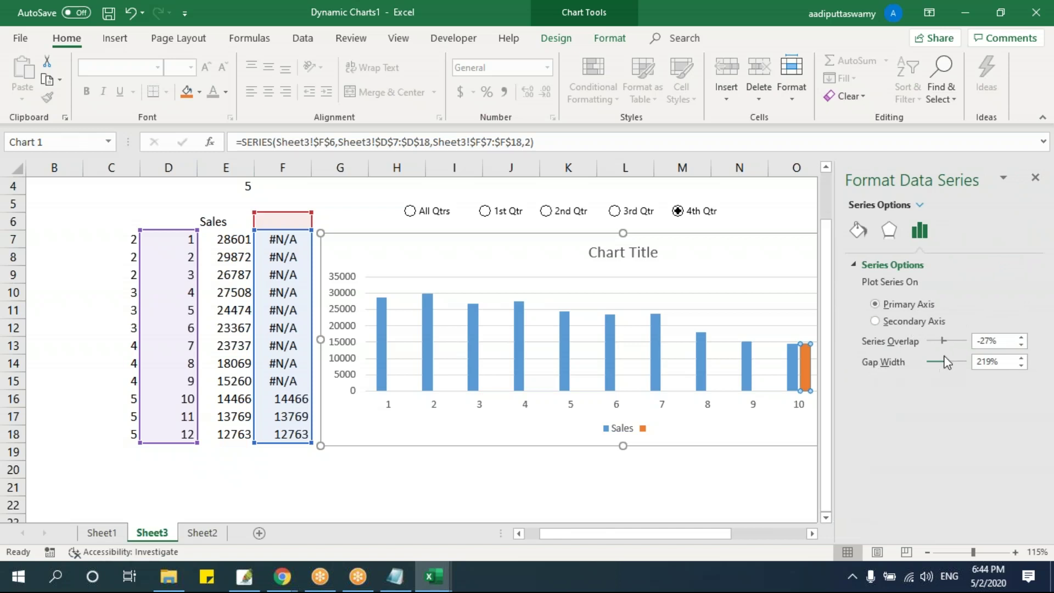
pyautogui.moveTo(946, 369); pyautogui.dragTo(1011, 359)
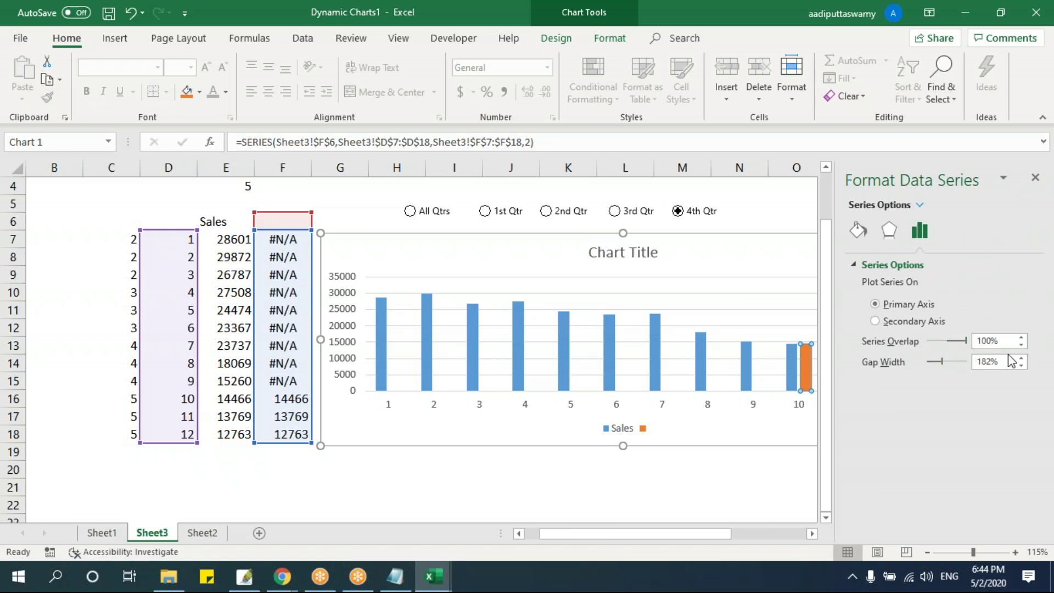
pyautogui.moveTo(941, 363); pyautogui.dragTo(933, 364)
pyautogui.click(1035, 180)
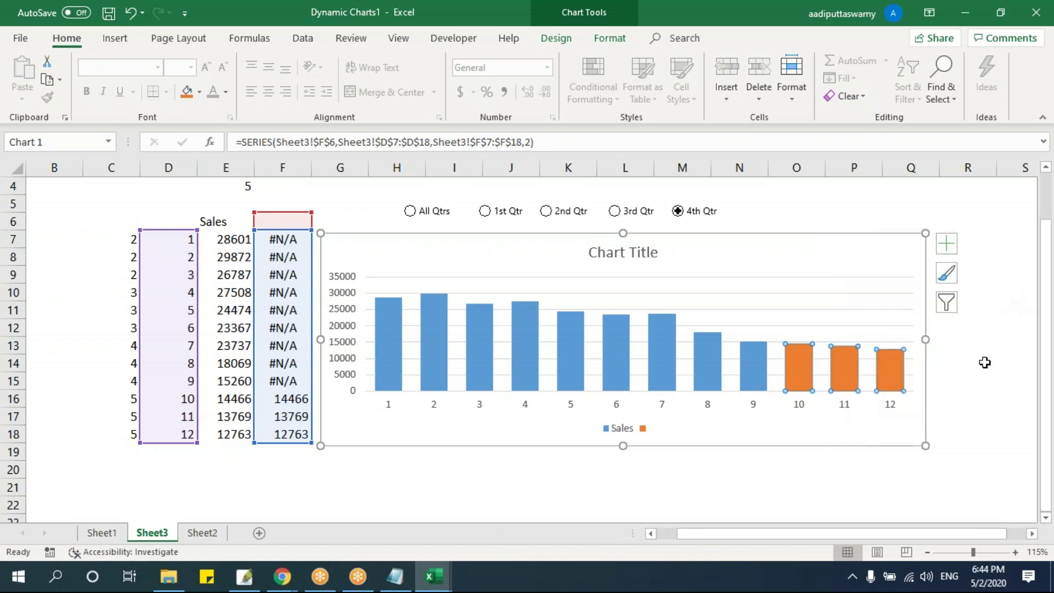
pyautogui.click(968, 363)
pyautogui.moveTo(240, 401); pyautogui.dragTo(282, 436)
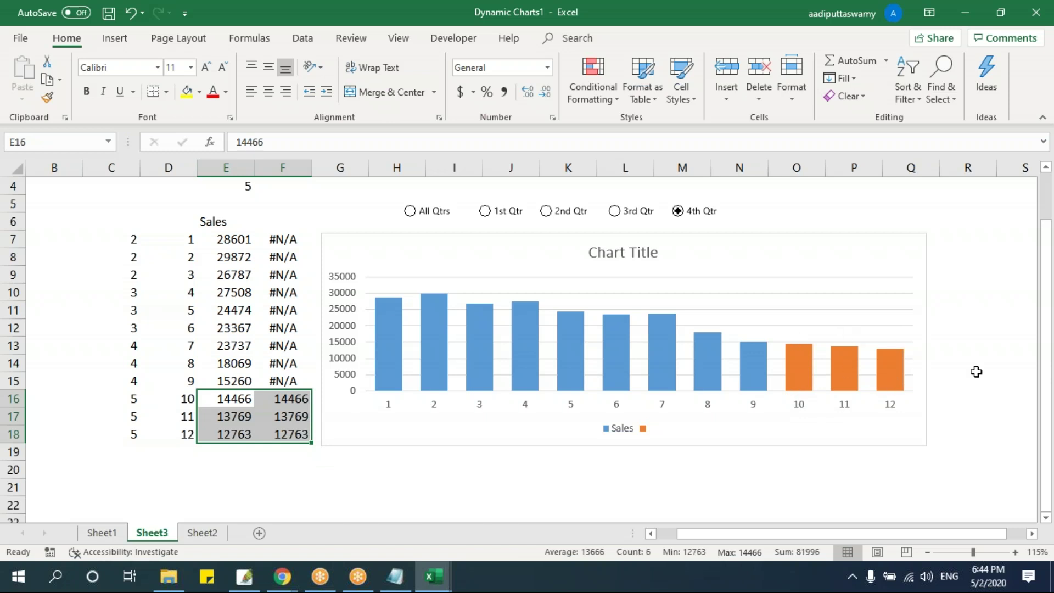
pyautogui.click(976, 371)
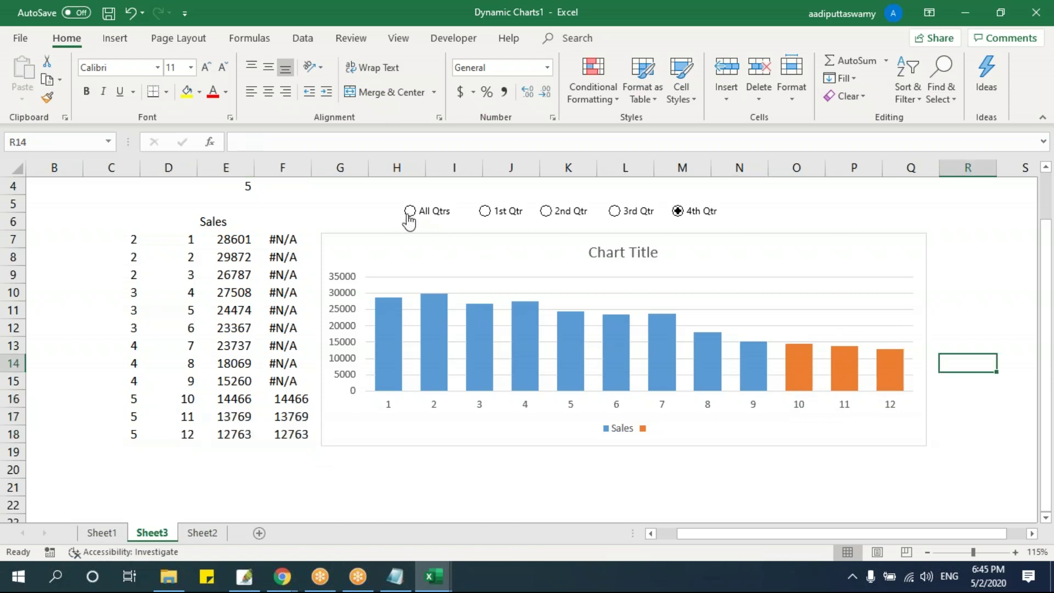
pyautogui.click(410, 211)
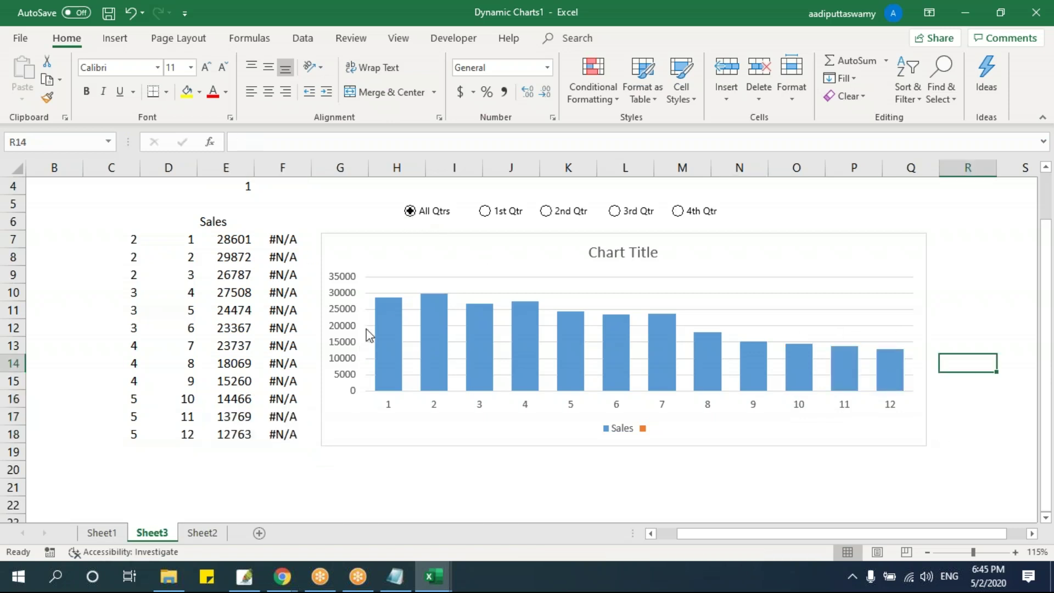
pyautogui.moveTo(283, 239); pyautogui.dragTo(284, 433)
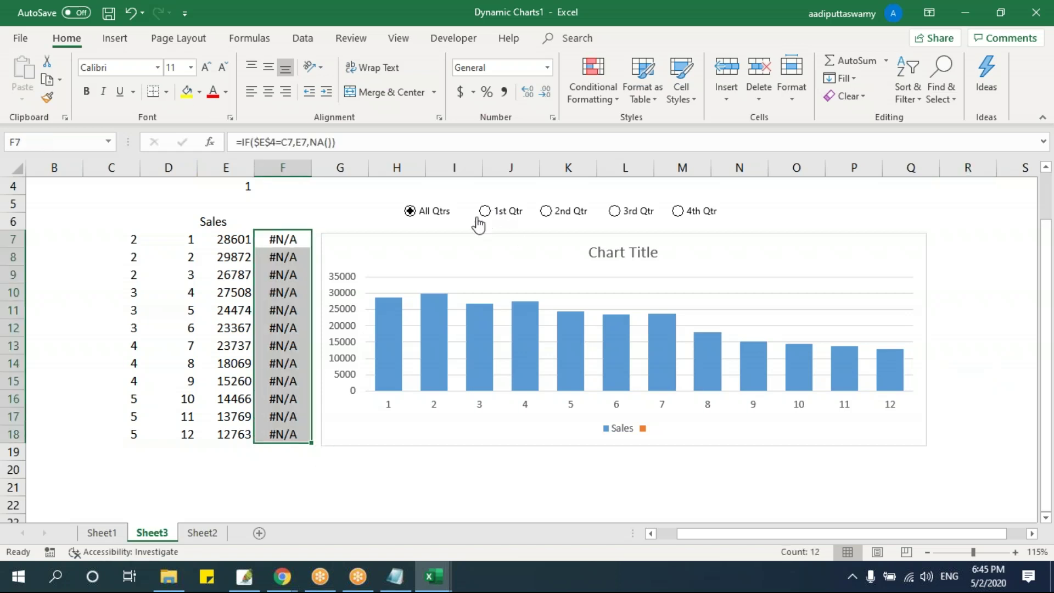
pyautogui.moveTo(138, 241); pyautogui.dragTo(284, 279)
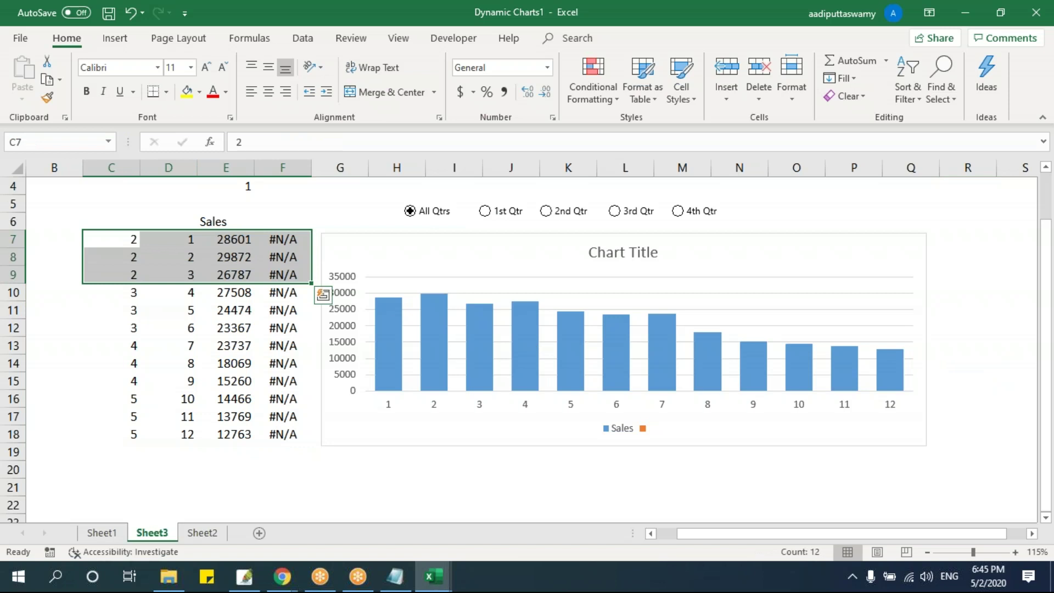
pyautogui.click(484, 211)
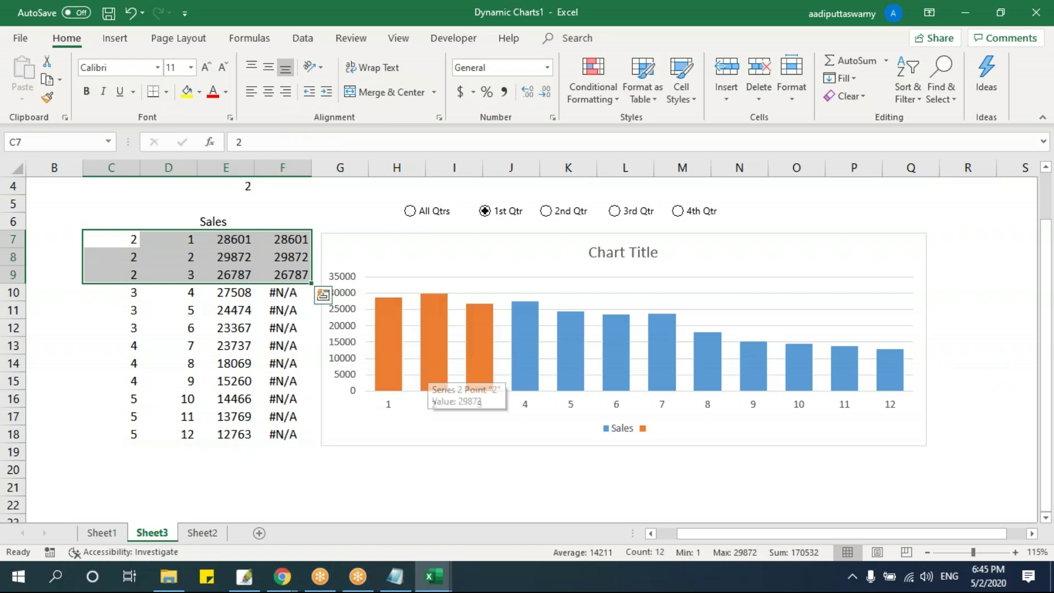
pyautogui.moveTo(283, 242); pyautogui.dragTo(288, 270)
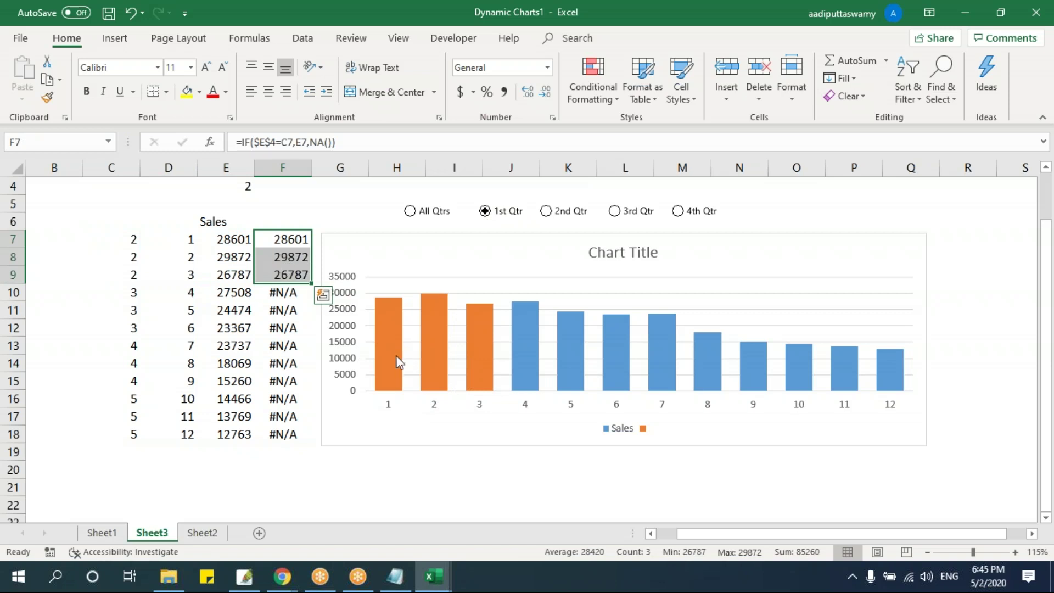
pyautogui.click(555, 213)
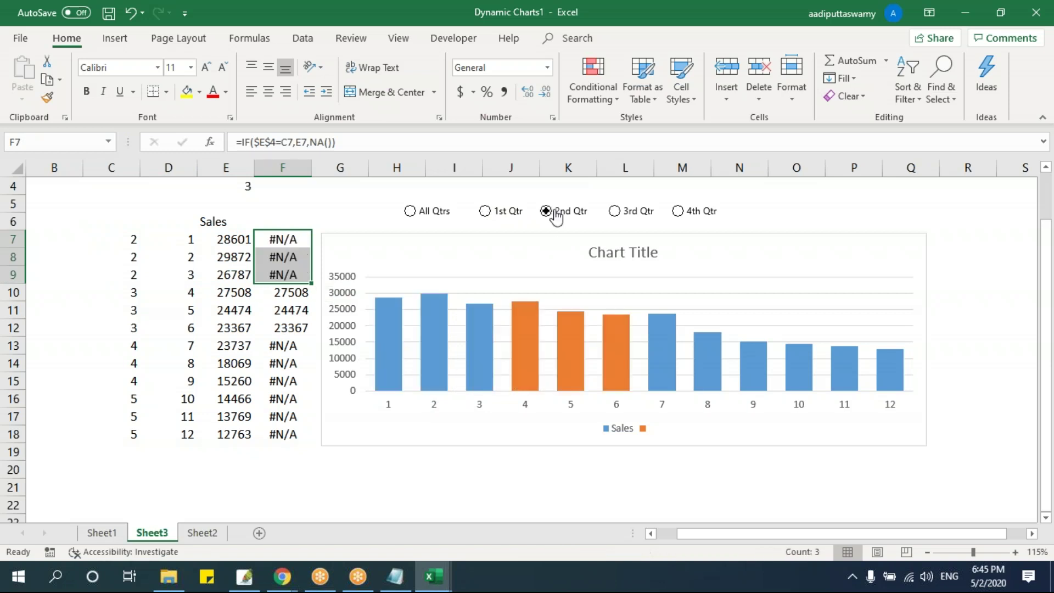
pyautogui.click(614, 214)
pyautogui.click(679, 213)
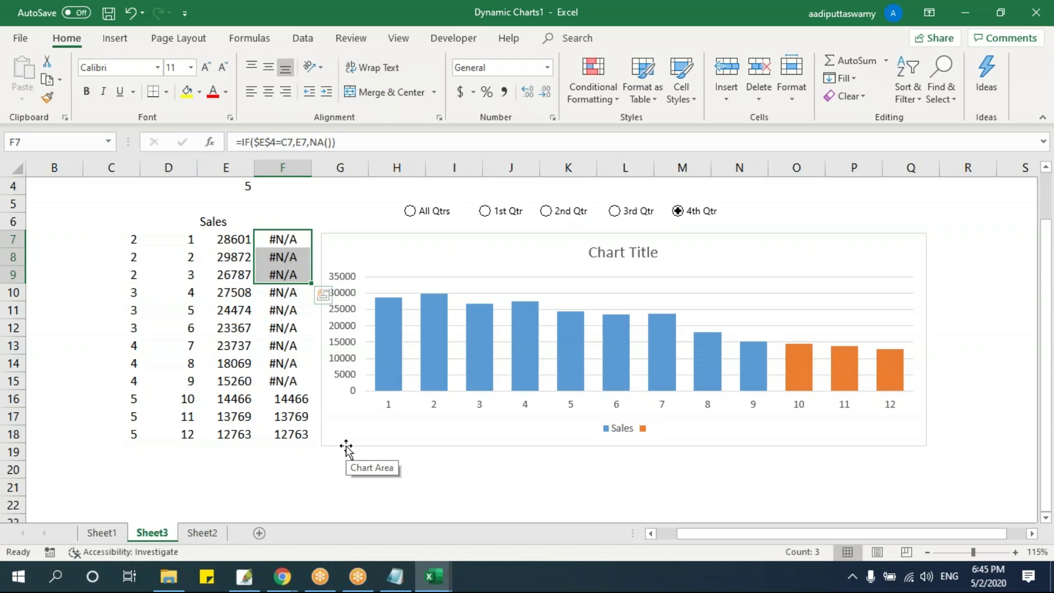
pyautogui.click(482, 213)
pyautogui.click(556, 215)
pyautogui.click(615, 212)
pyautogui.click(678, 212)
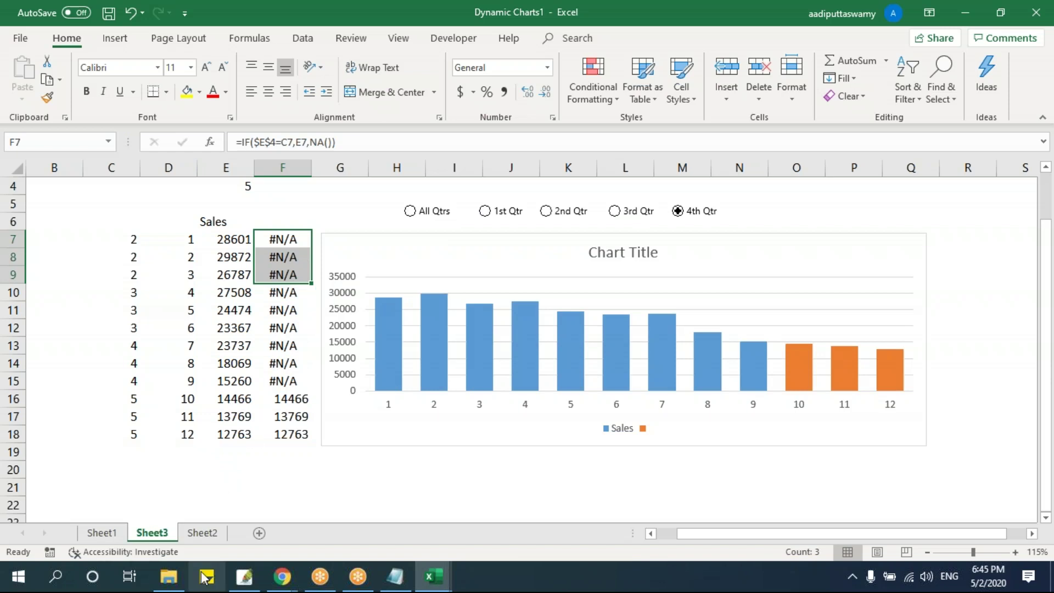
pyautogui.click(169, 577)
# Step: Open the Gant Chart workbook, hide the sheet gridlines, and reposition the Gantt chart
pyautogui.doubleClick(210, 165)
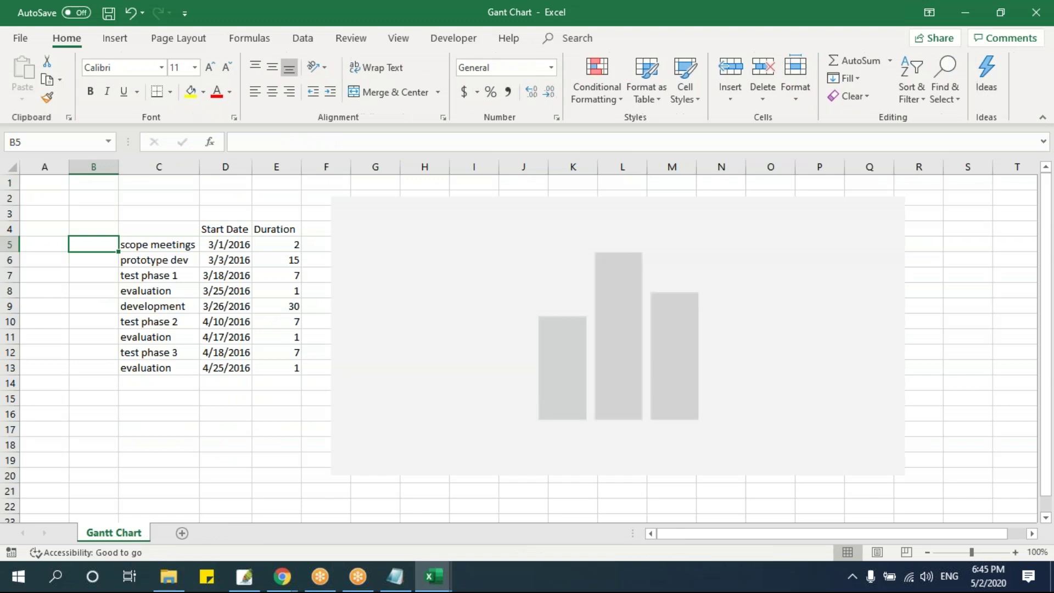
pyautogui.click(399, 39)
pyautogui.click(179, 92)
pyautogui.moveTo(417, 204); pyautogui.dragTo(651, 192)
pyautogui.click(423, 229)
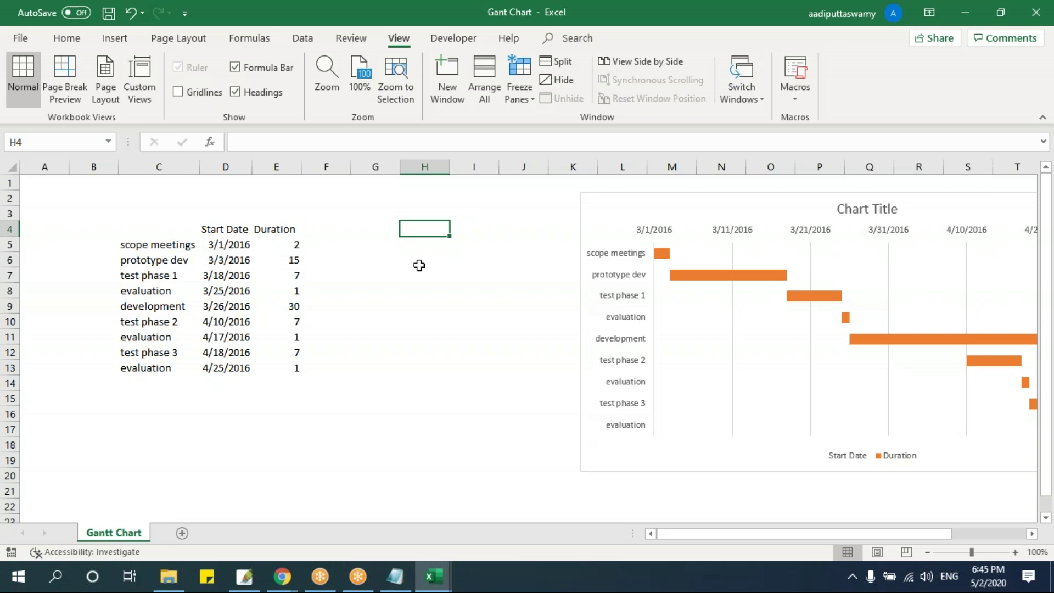
pyautogui.moveTo(683, 212); pyautogui.dragTo(571, 205)
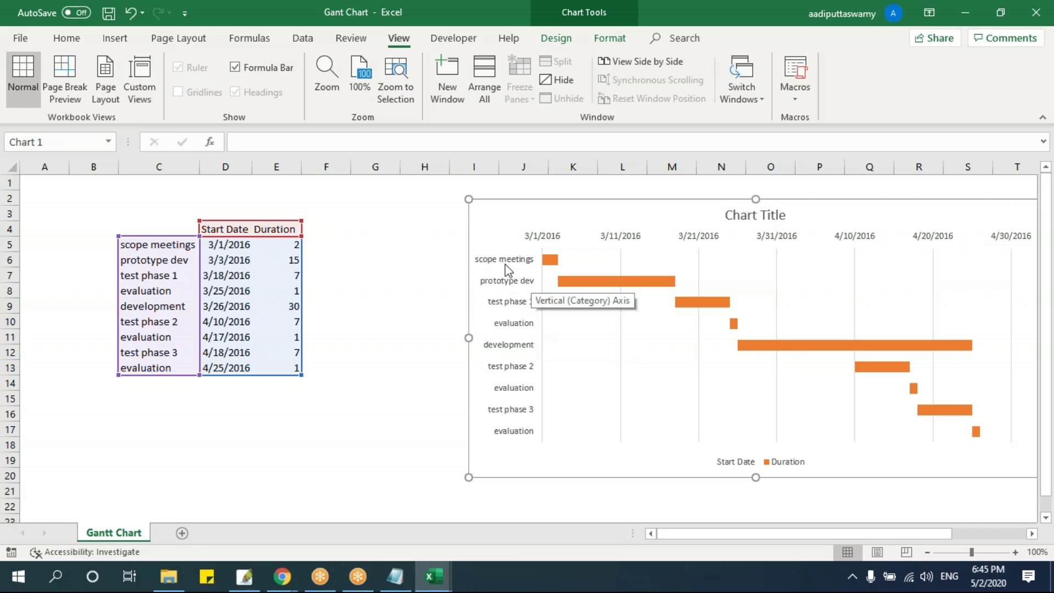
pyautogui.moveTo(515, 208); pyautogui.dragTo(728, 212)
pyautogui.click(376, 260)
# Step: Review the task table columns and move the Gantt chart beside the table
pyautogui.moveTo(225, 229); pyautogui.dragTo(244, 375)
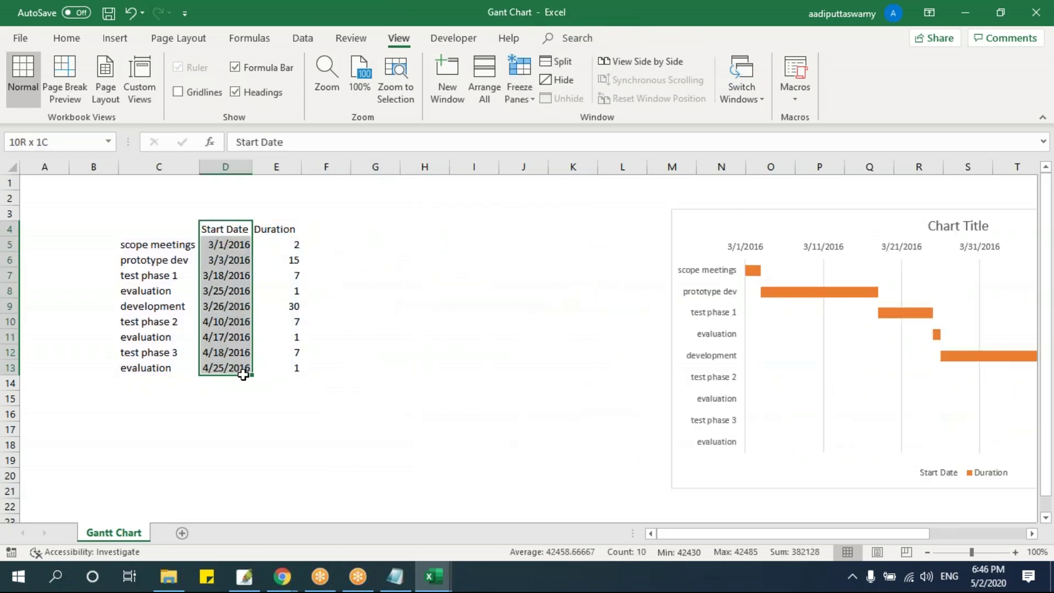
pyautogui.click(375, 290)
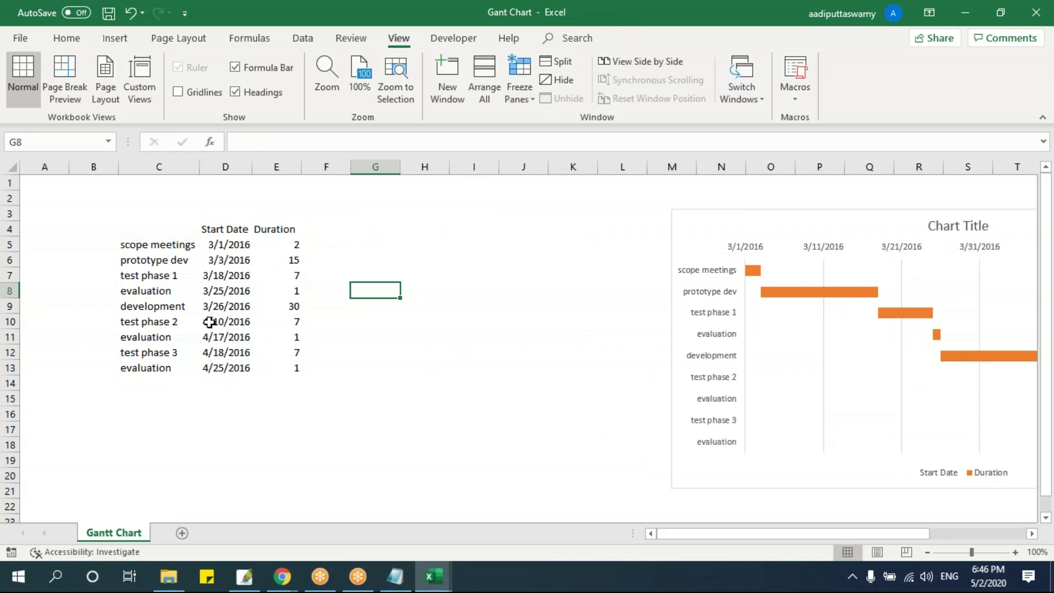
pyautogui.moveTo(165, 233); pyautogui.dragTo(291, 372)
pyautogui.click(360, 290)
pyautogui.moveTo(167, 252); pyautogui.dragTo(174, 370)
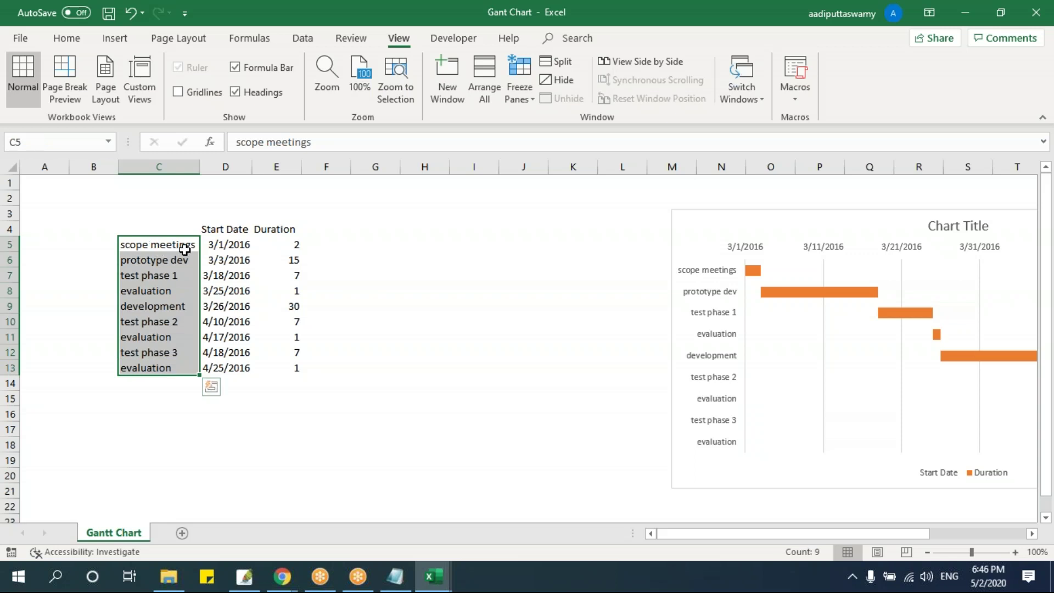
pyautogui.click(236, 251)
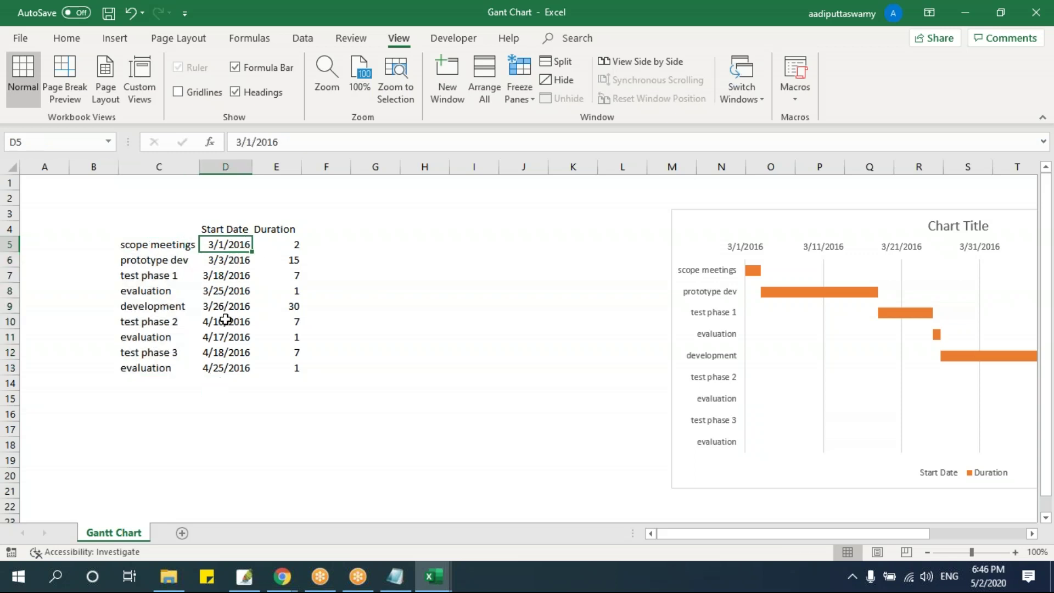
pyautogui.click(284, 243)
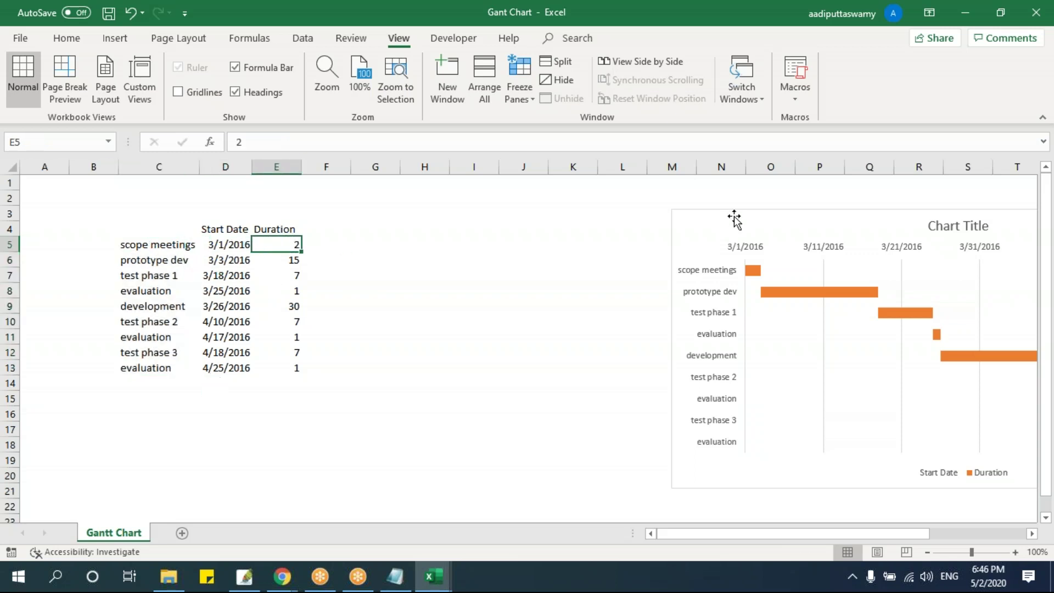
pyautogui.moveTo(735, 215); pyautogui.dragTo(406, 200)
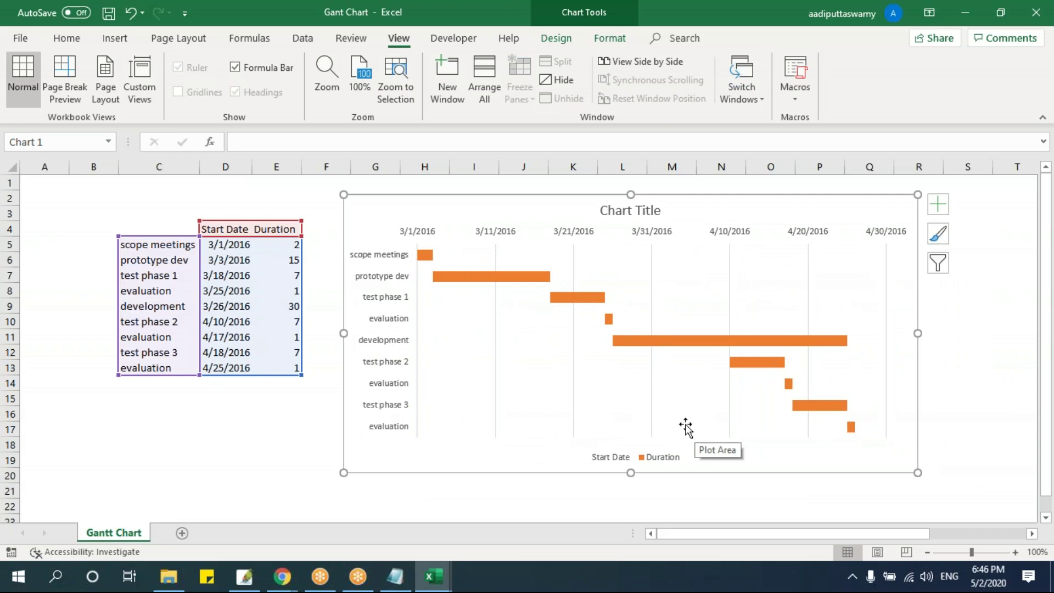
pyautogui.moveTo(403, 202)
pyautogui.mouseDown()
pyautogui.moveTo(462, 187)
pyautogui.moveTo(413, 192)
pyautogui.mouseUp()
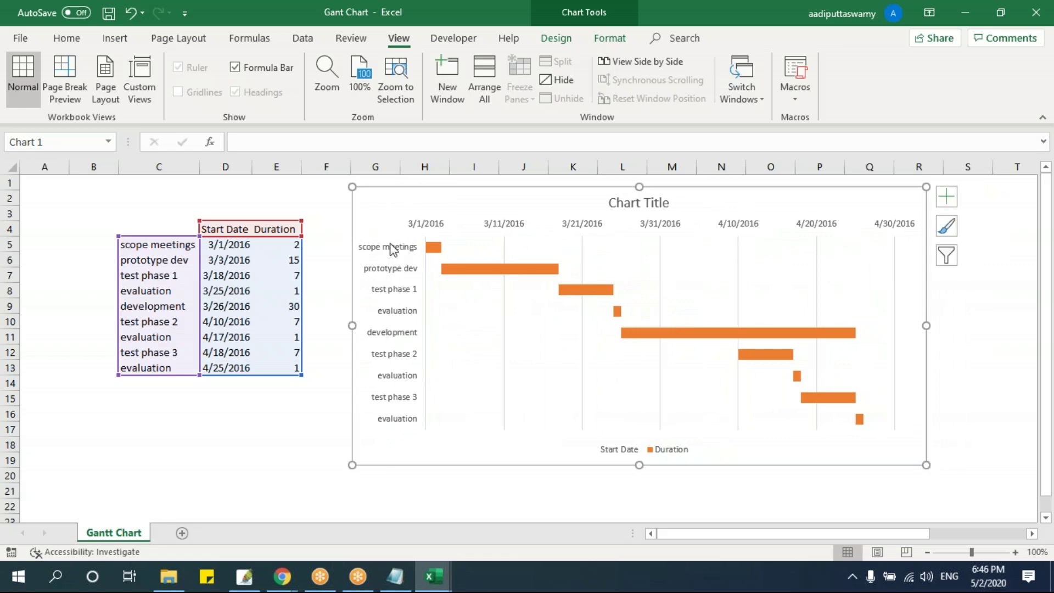
pyautogui.click(233, 247)
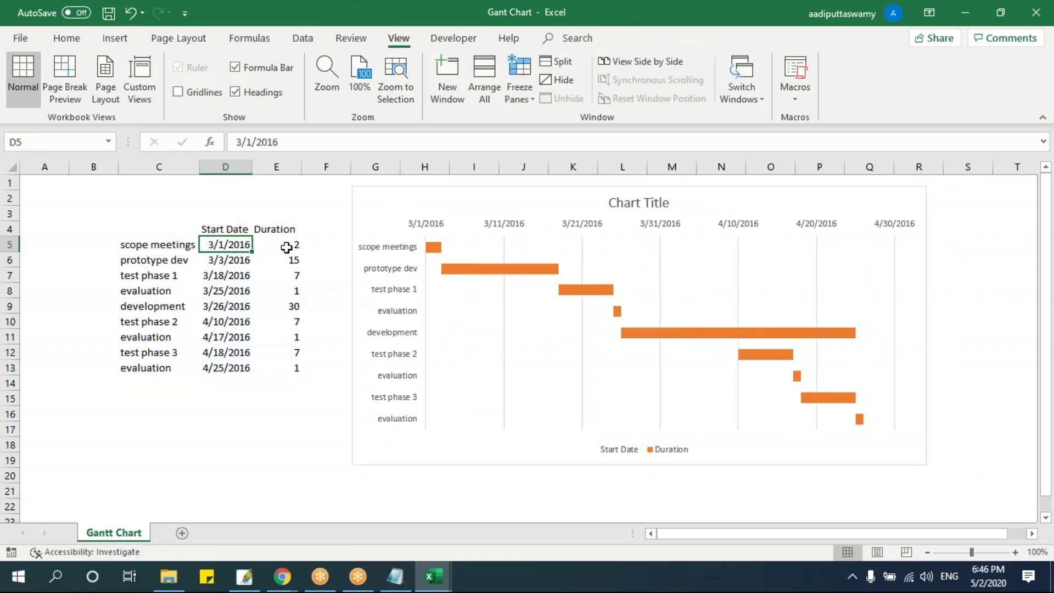
# Step: Change the prototype dev duration in E6 from 15 to 12 and move the chart right
pyautogui.moveTo(437, 251)
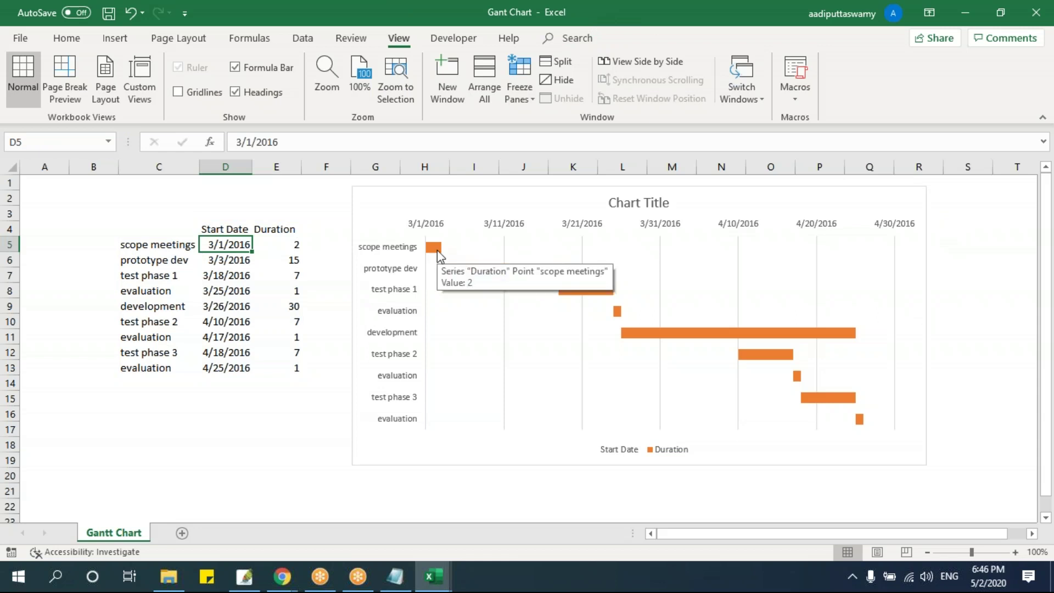
pyautogui.click(228, 260)
pyautogui.moveTo(562, 275)
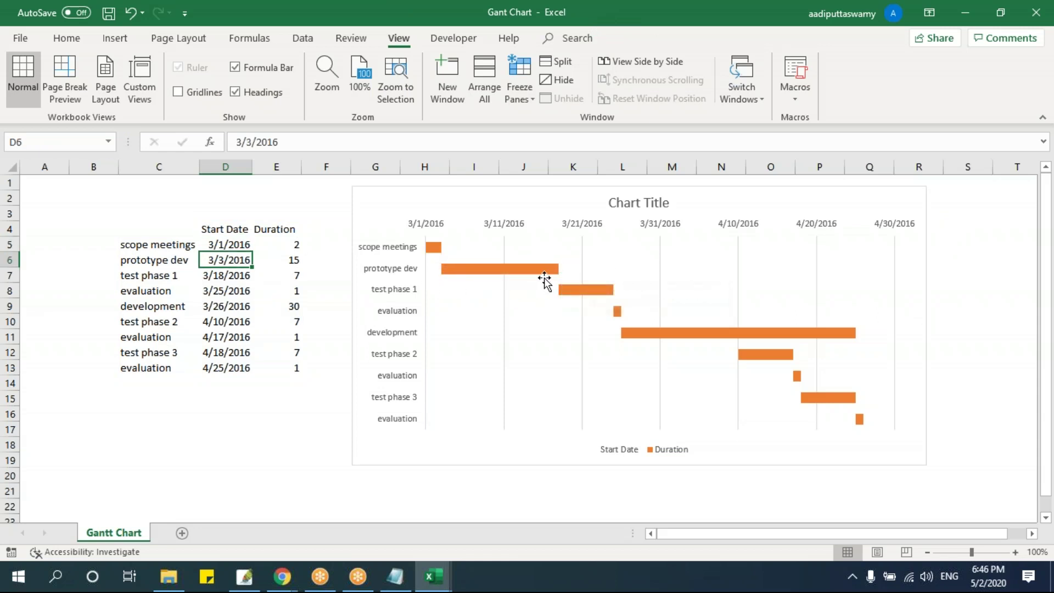
pyautogui.moveTo(543, 291)
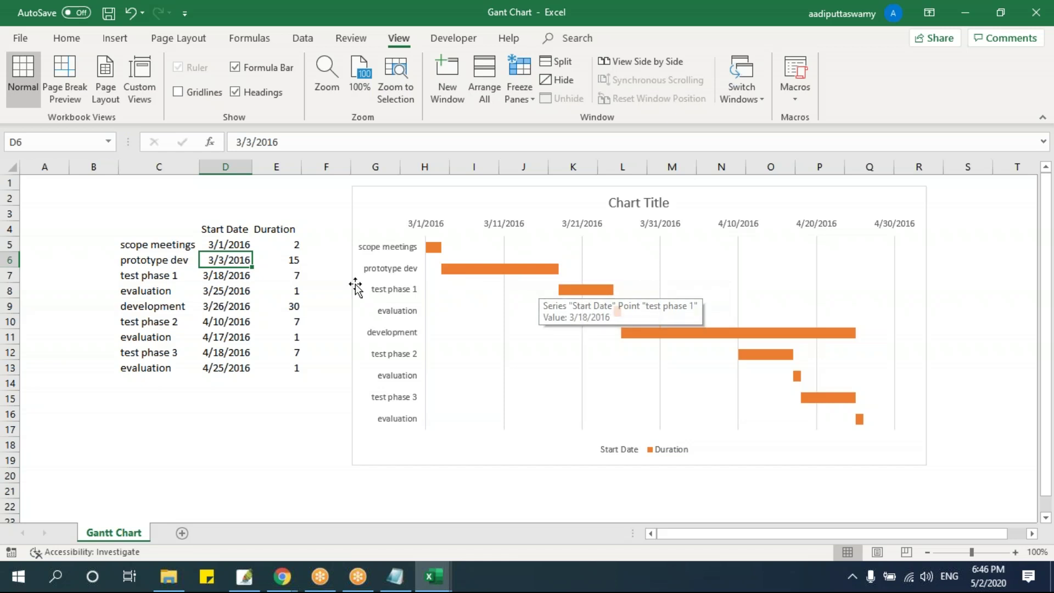
pyautogui.press('Right')
pyautogui.write('12')
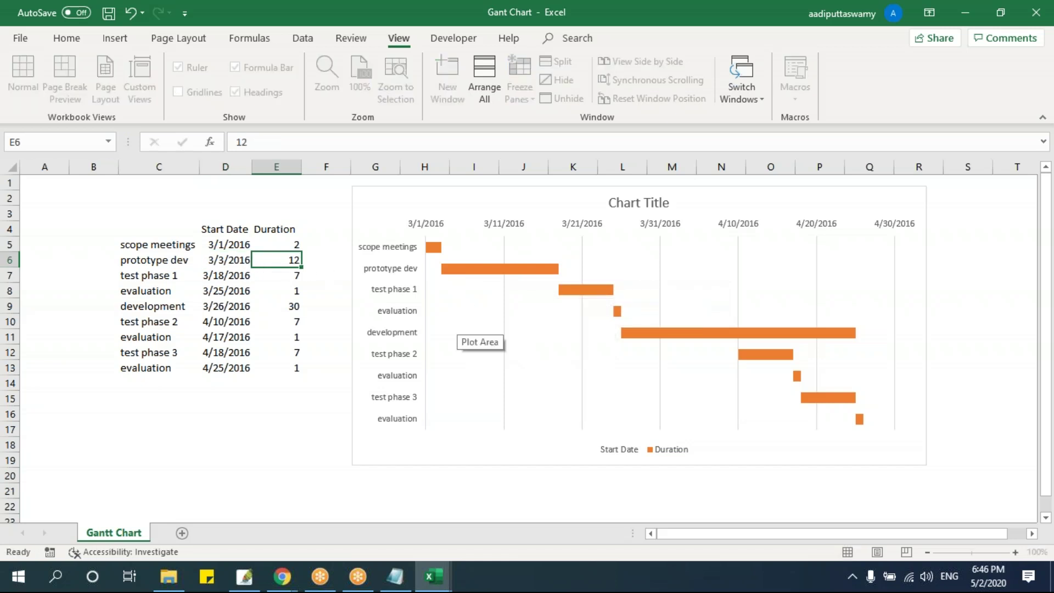
pyautogui.press('Return')
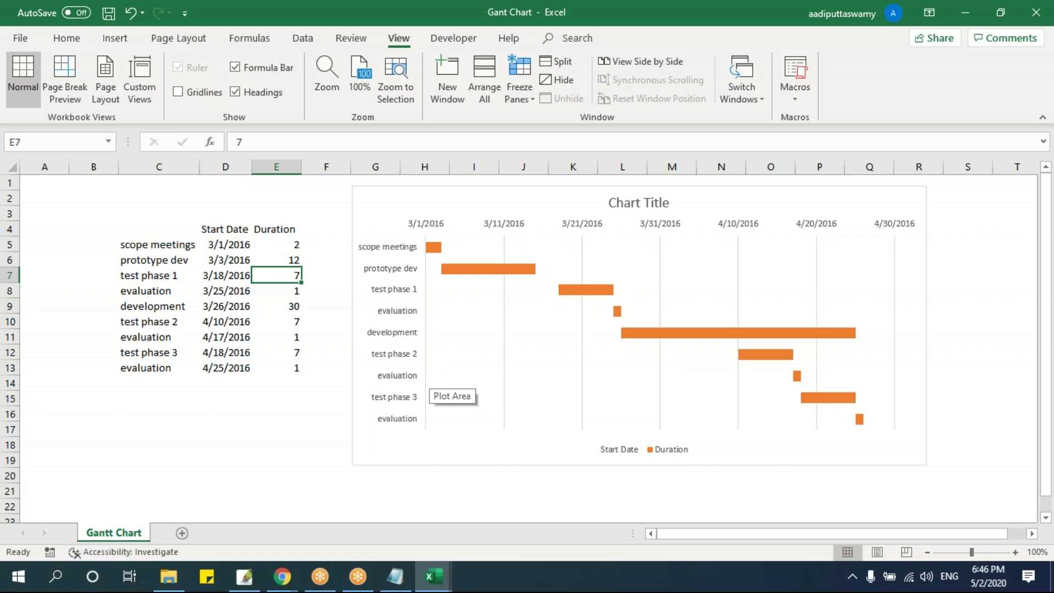
pyautogui.moveTo(390, 192); pyautogui.dragTo(851, 211)
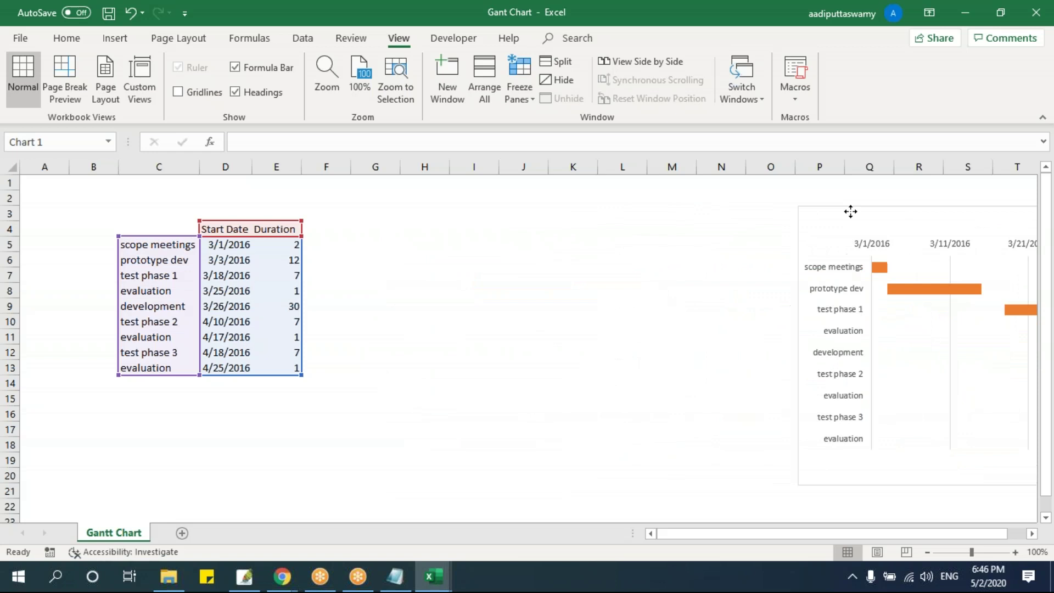
# Step: Insert a stacked bar chart of the task table C4:E13 and enlarge it beside the table
pyautogui.click(523, 259)
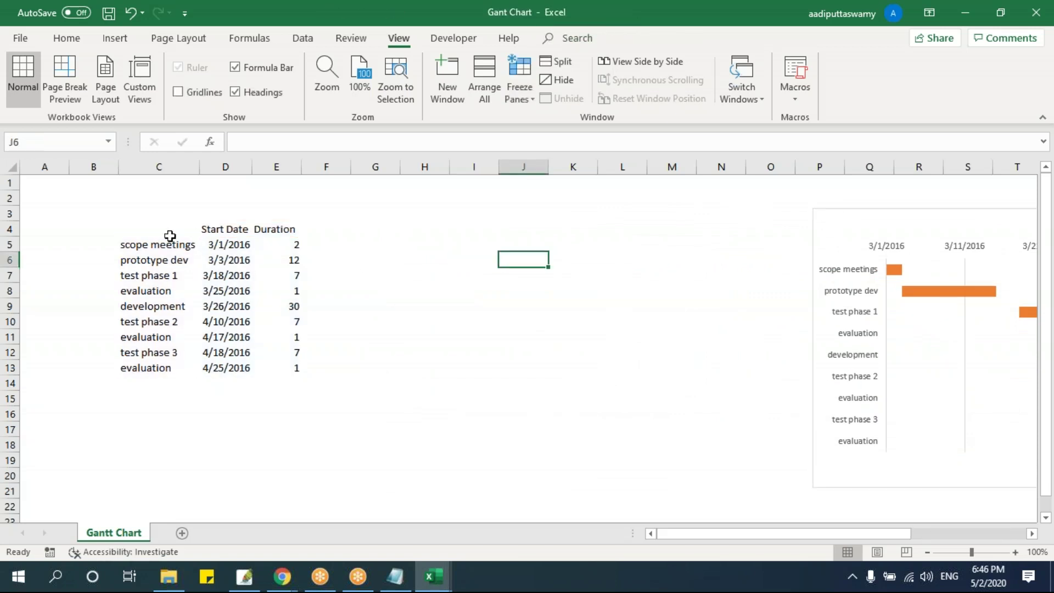
pyautogui.moveTo(146, 234); pyautogui.dragTo(294, 368)
pyautogui.click(391, 339)
pyautogui.moveTo(162, 230); pyautogui.dragTo(291, 371)
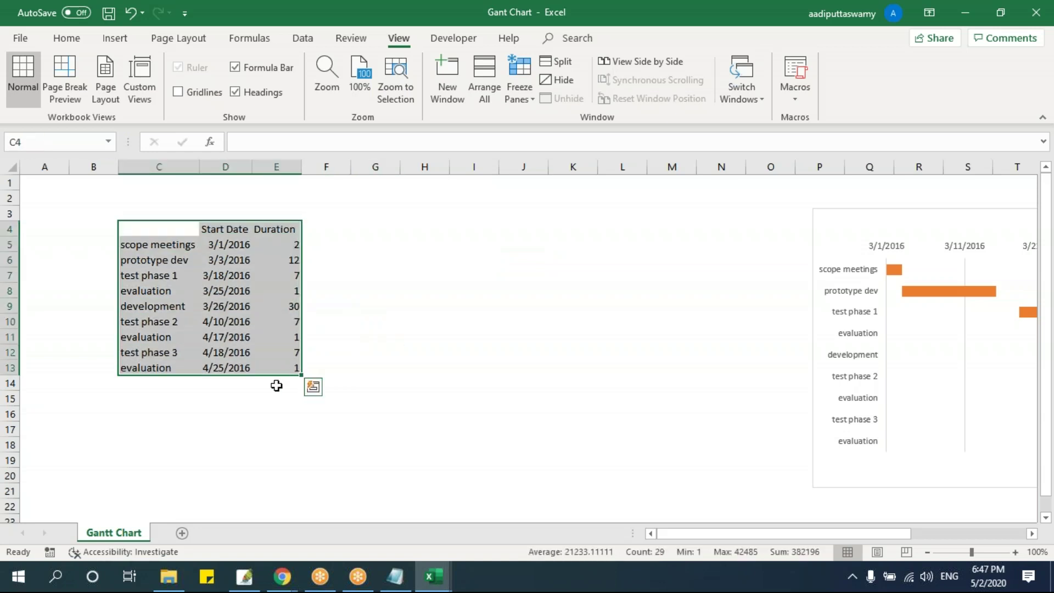
pyautogui.click(114, 38)
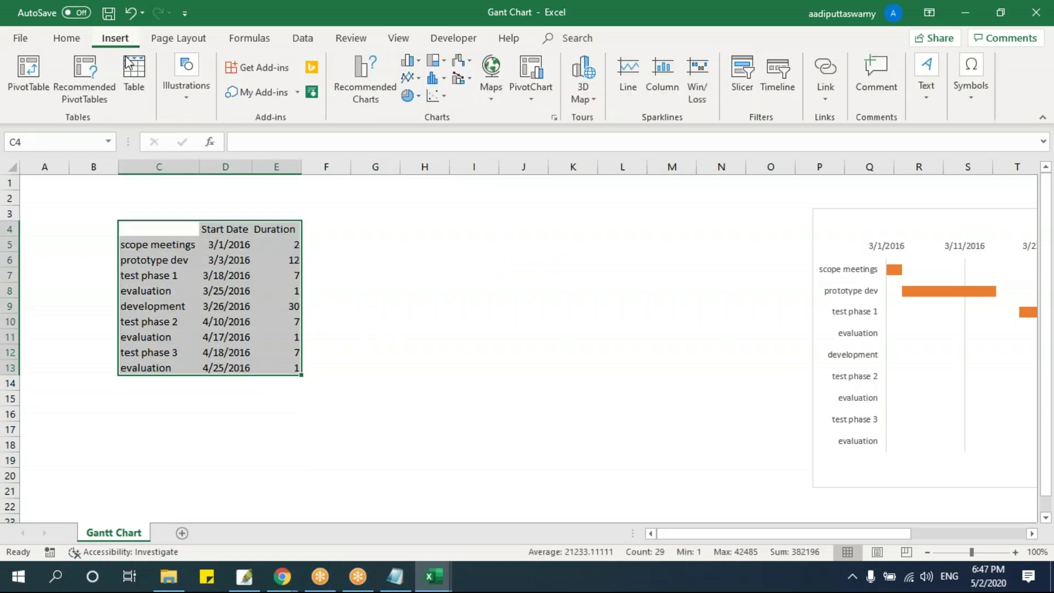
pyautogui.click(408, 60)
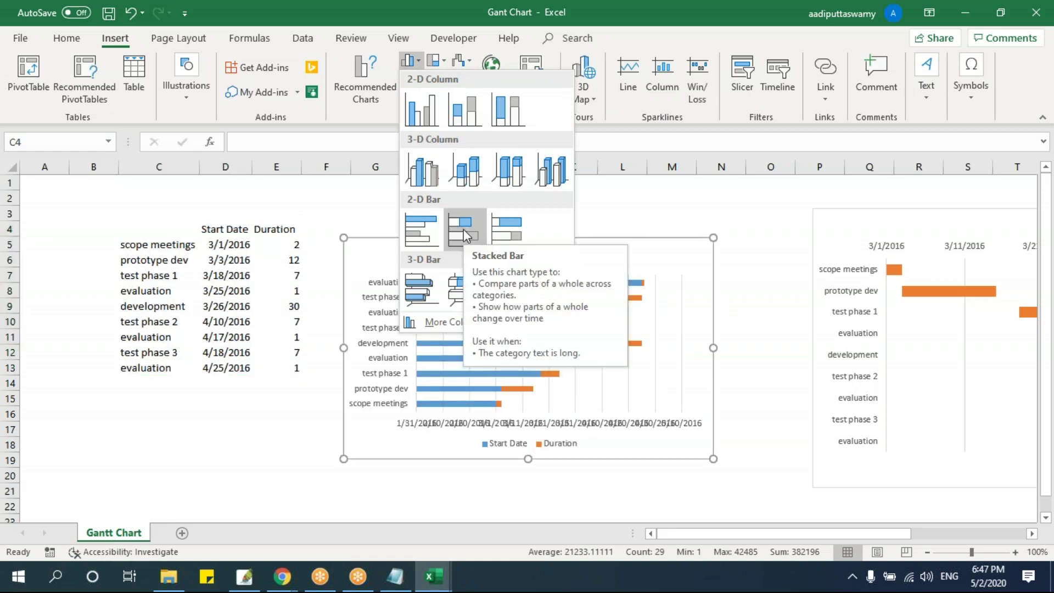
pyautogui.click(465, 235)
pyautogui.moveTo(437, 242); pyautogui.dragTo(419, 202)
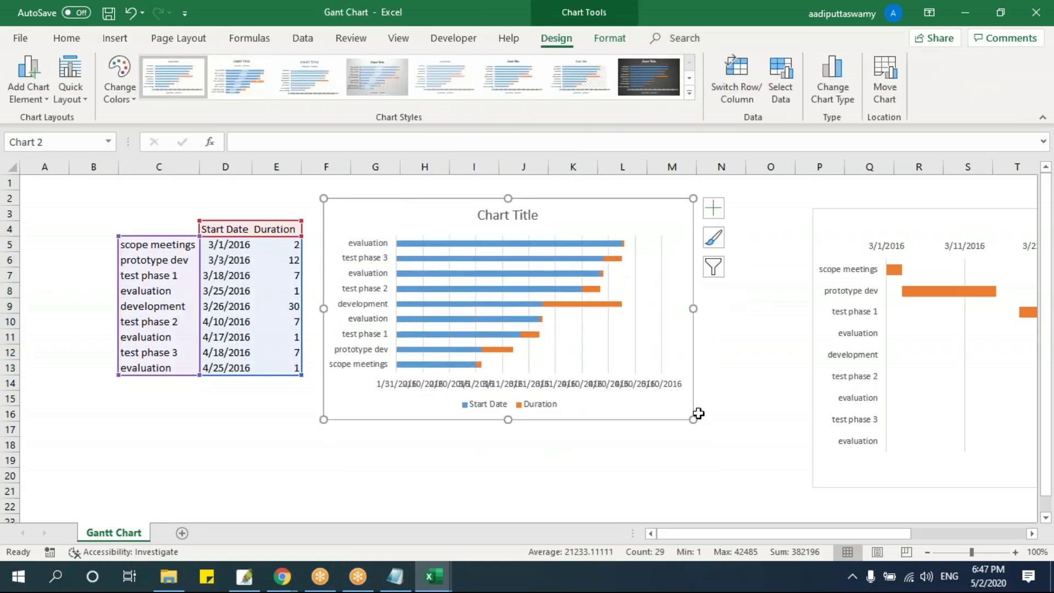
pyautogui.moveTo(694, 419); pyautogui.dragTo(793, 461)
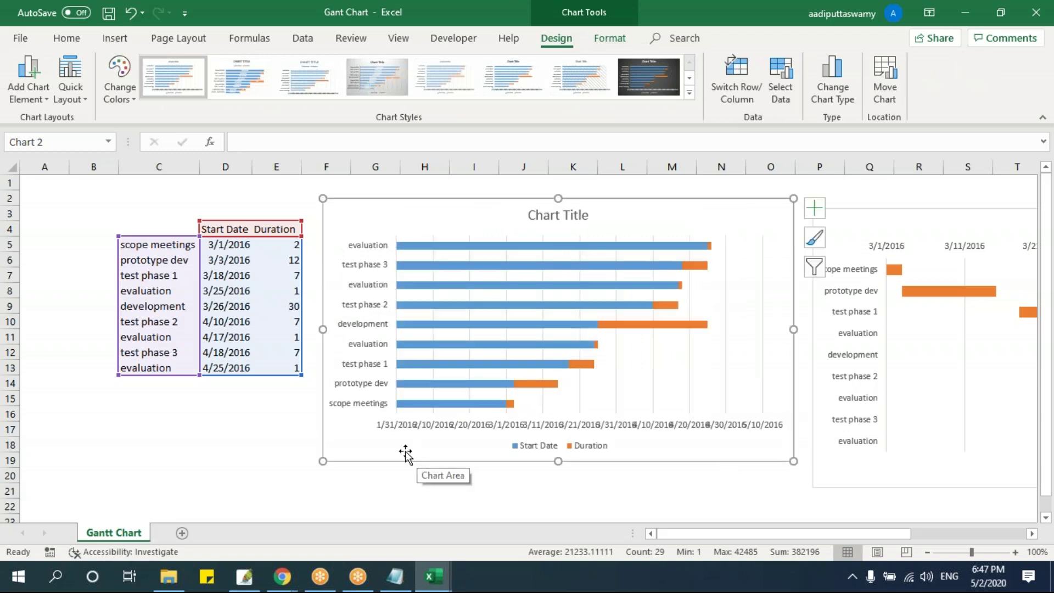
pyautogui.click(299, 443)
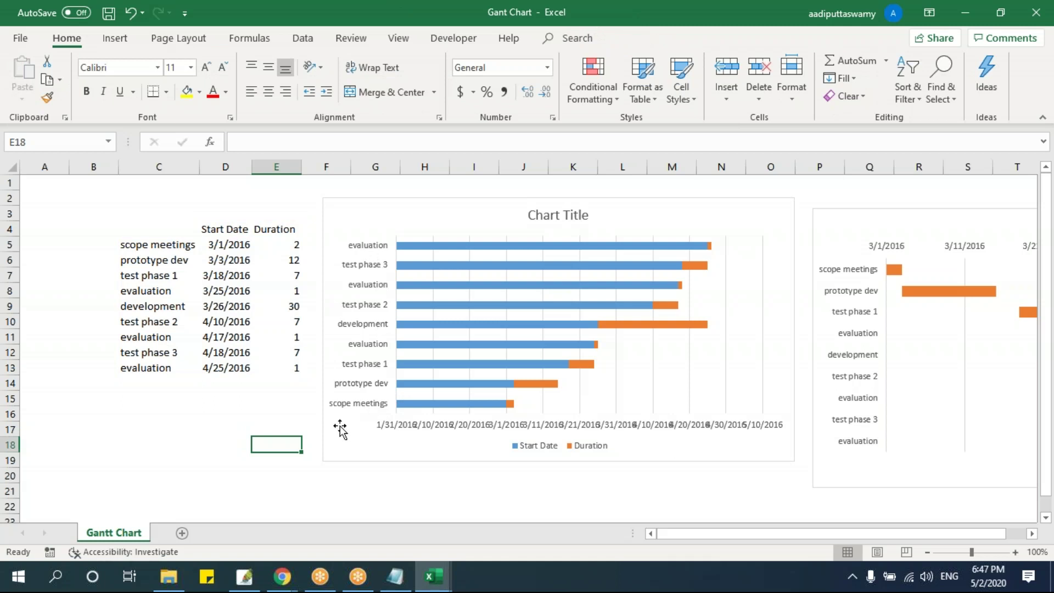
# Step: Set the new chart's task axis to Categories in reverse order so scope meetings comes first
pyautogui.click(371, 391)
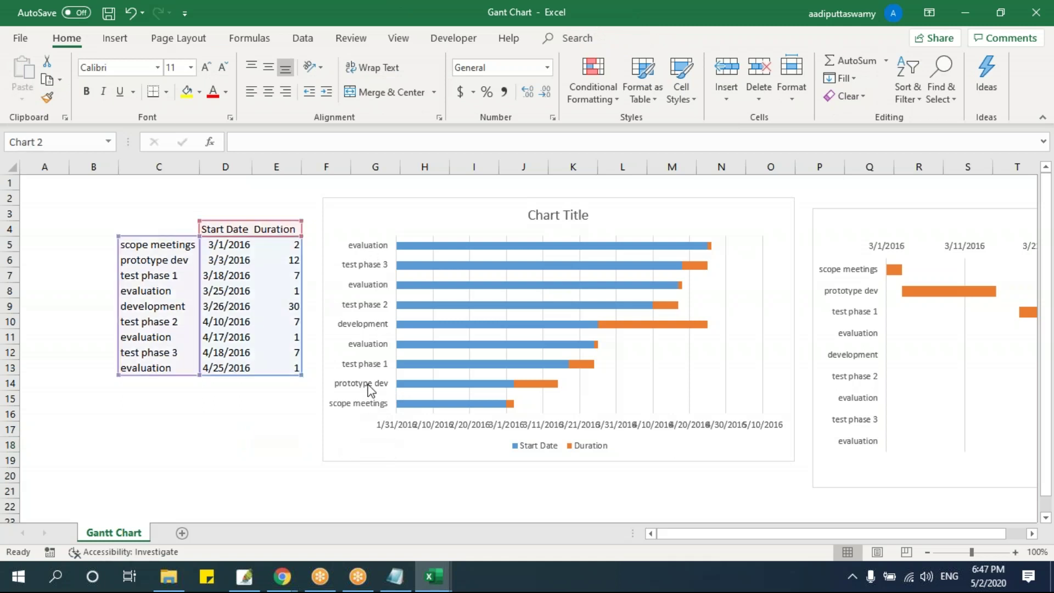
pyautogui.rightClick(371, 391)
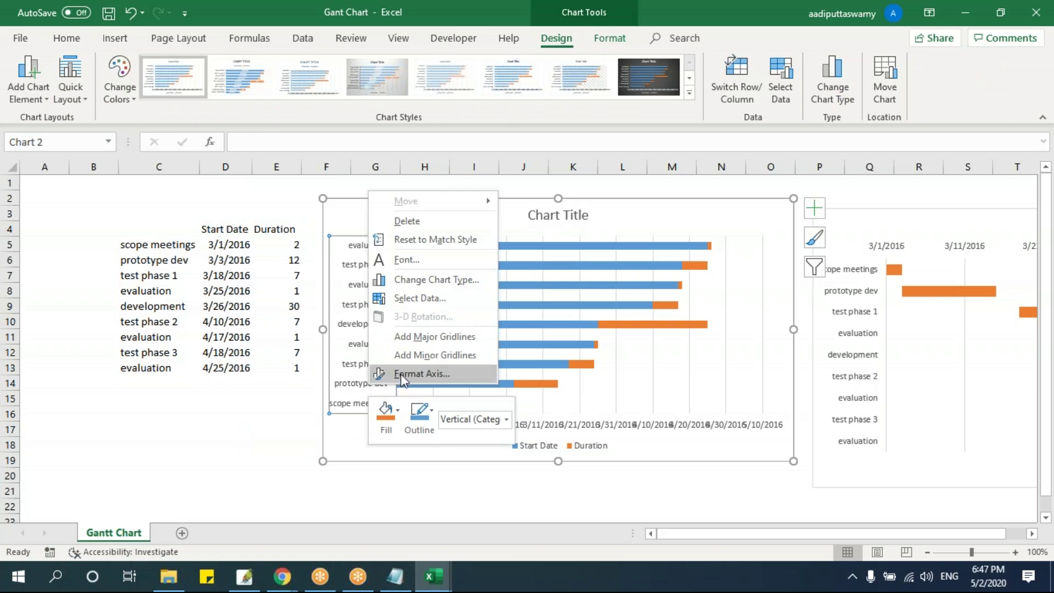
pyautogui.click(401, 374)
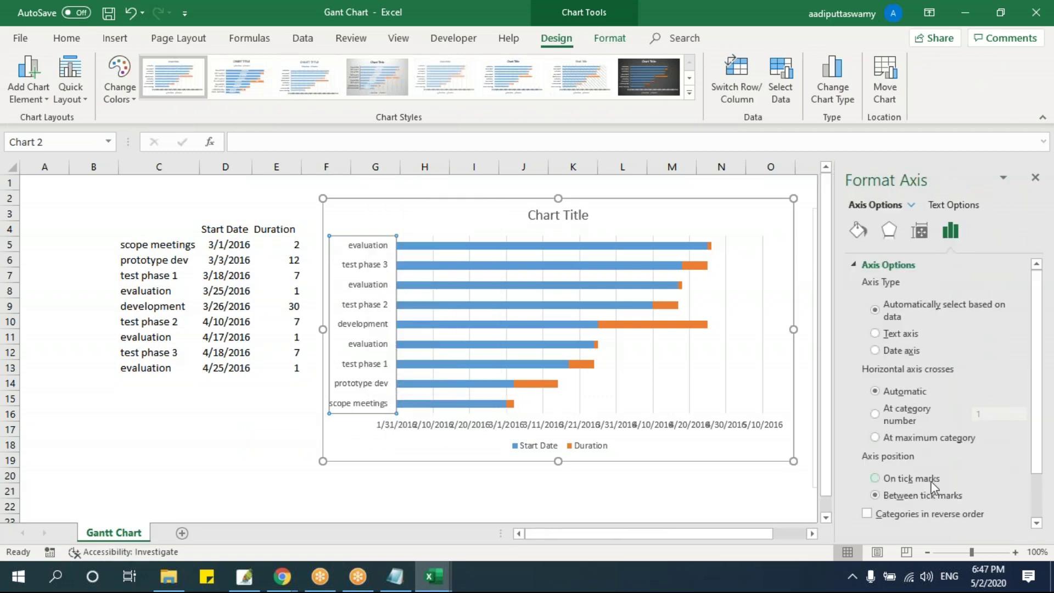
pyautogui.scroll(-3, 932, 493)
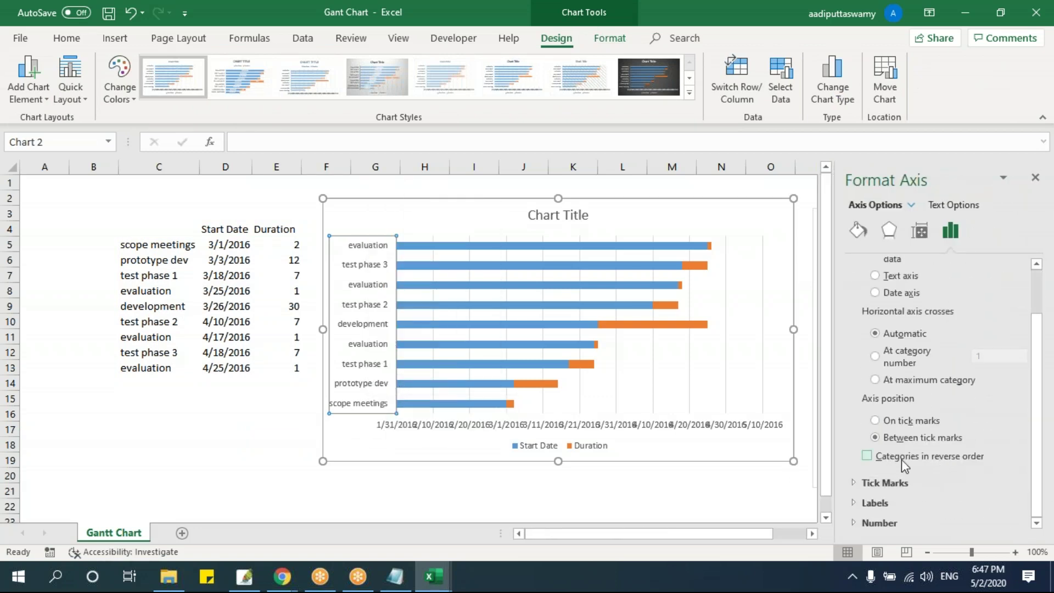
pyautogui.click(867, 456)
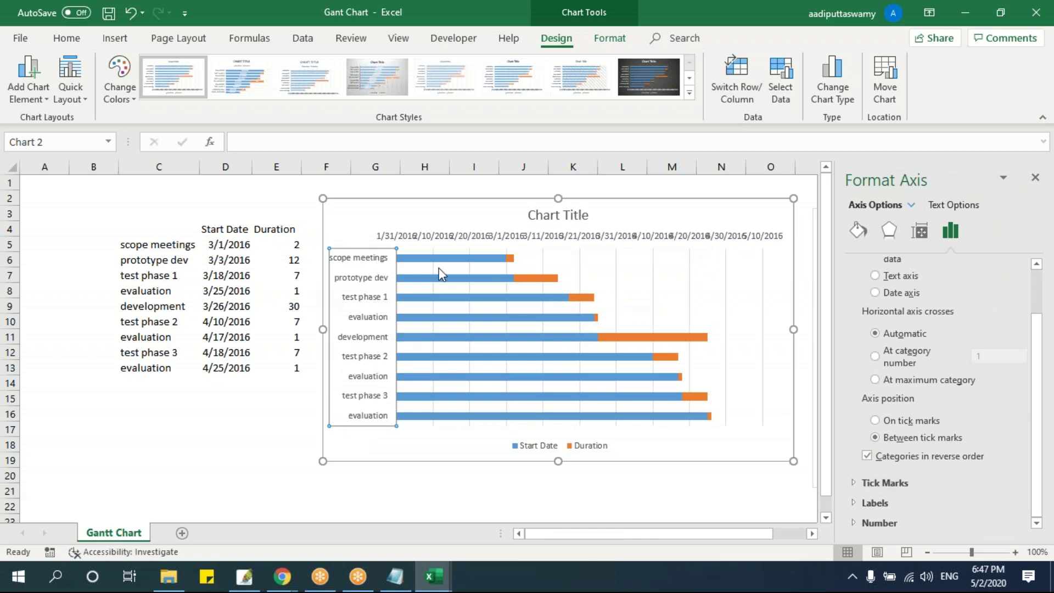
pyautogui.click(1035, 177)
pyautogui.moveTo(160, 245); pyautogui.dragTo(218, 350)
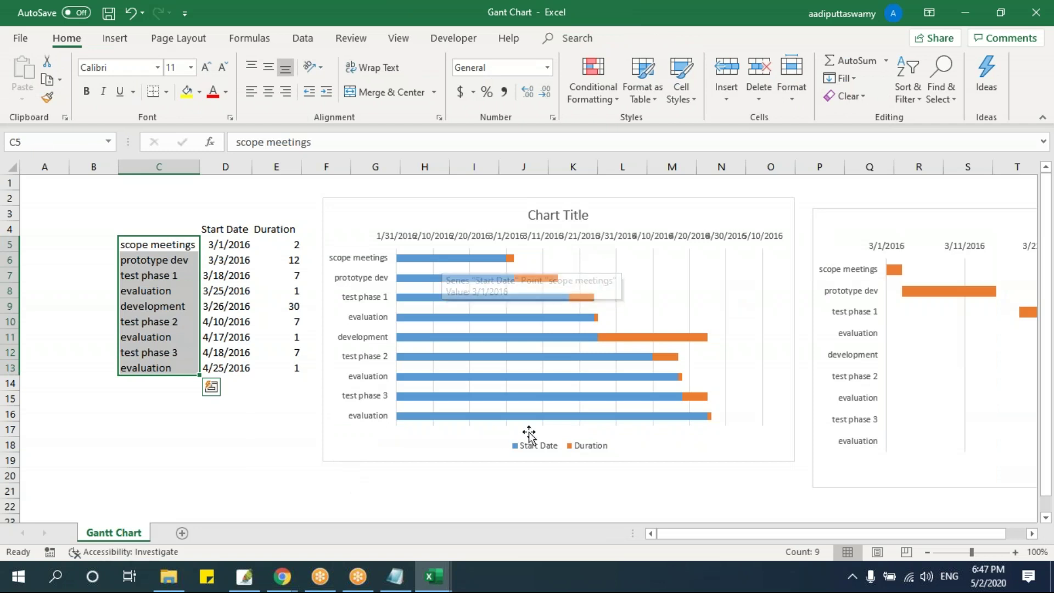
# Step: Give the chart's Start Date series No fill, leaving only the orange Duration bars visible
pyautogui.moveTo(227, 240); pyautogui.dragTo(225, 367)
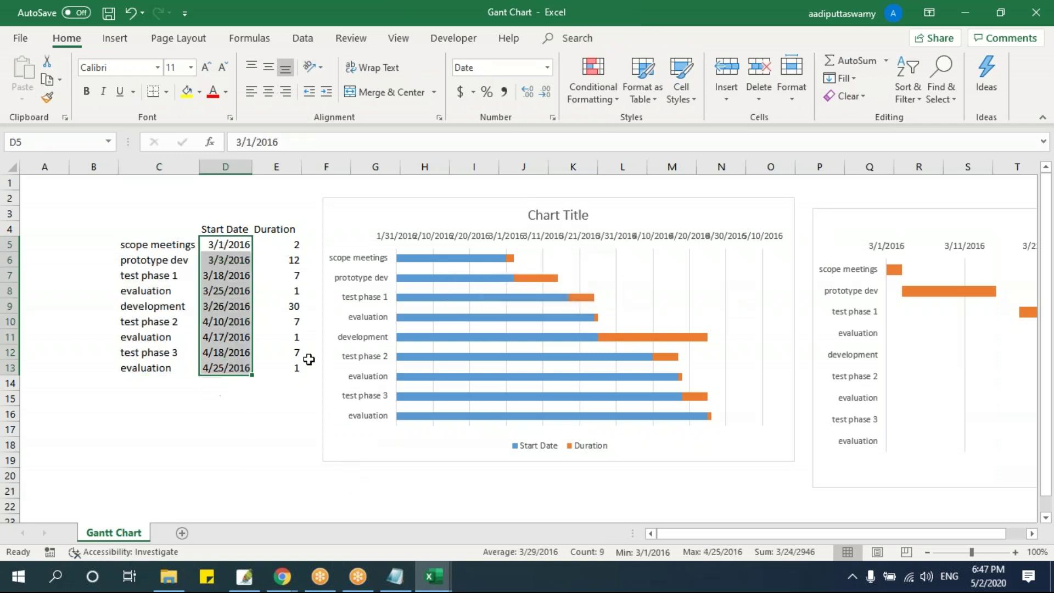
pyautogui.click(434, 260)
pyautogui.rightClick(434, 259)
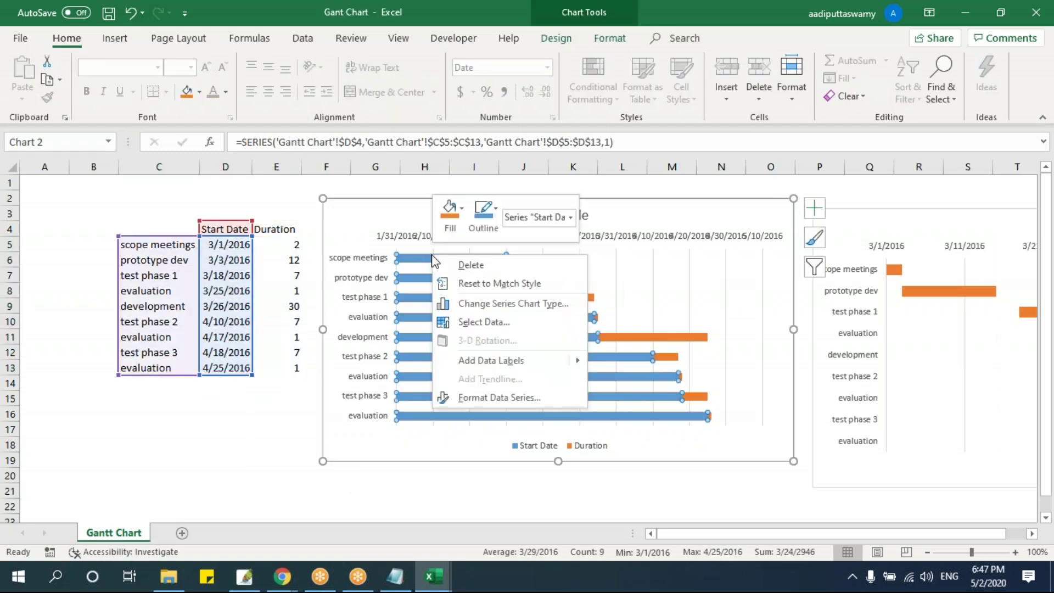
pyautogui.click(513, 396)
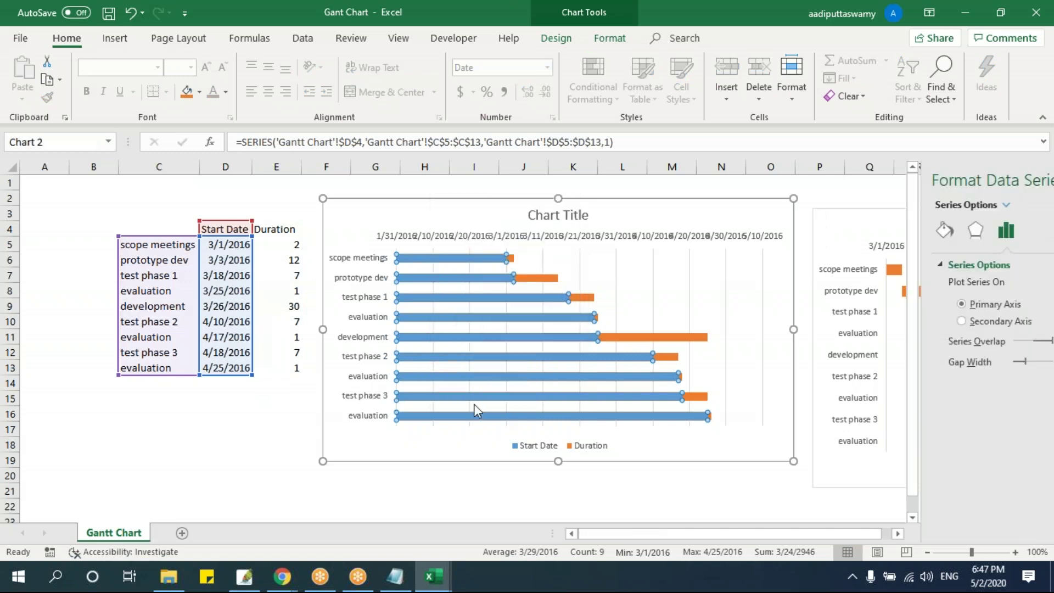
pyautogui.click(856, 231)
pyautogui.click(857, 265)
pyautogui.click(876, 287)
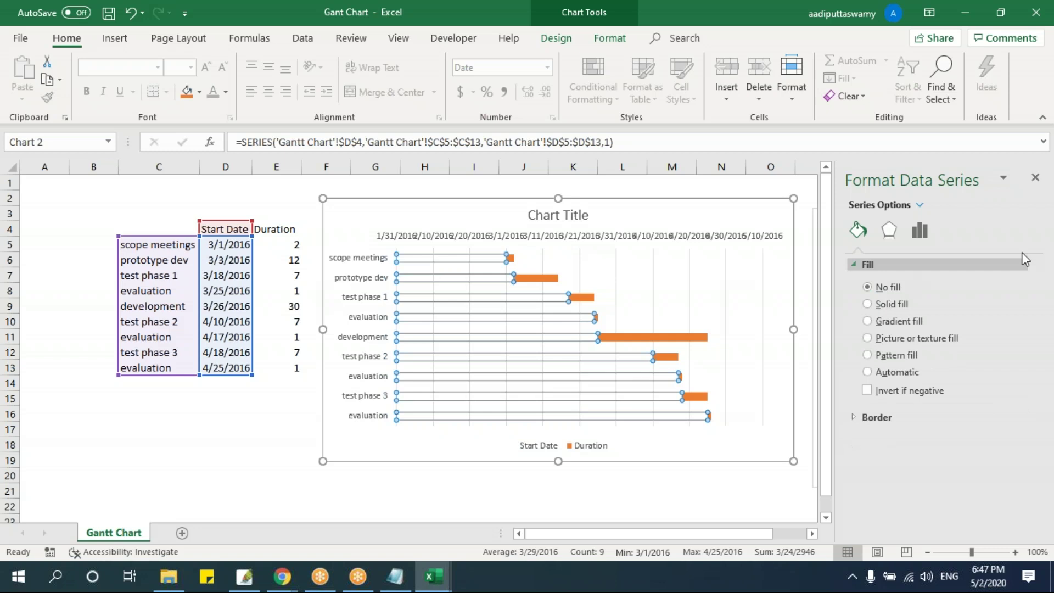
pyautogui.click(1035, 177)
pyautogui.click(225, 415)
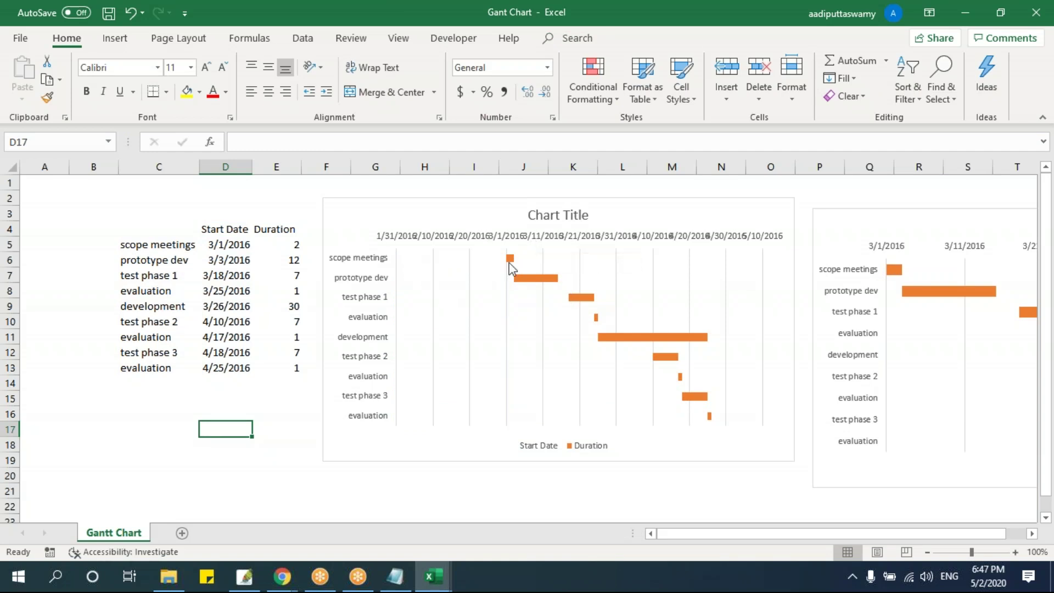
pyautogui.moveTo(510, 264)
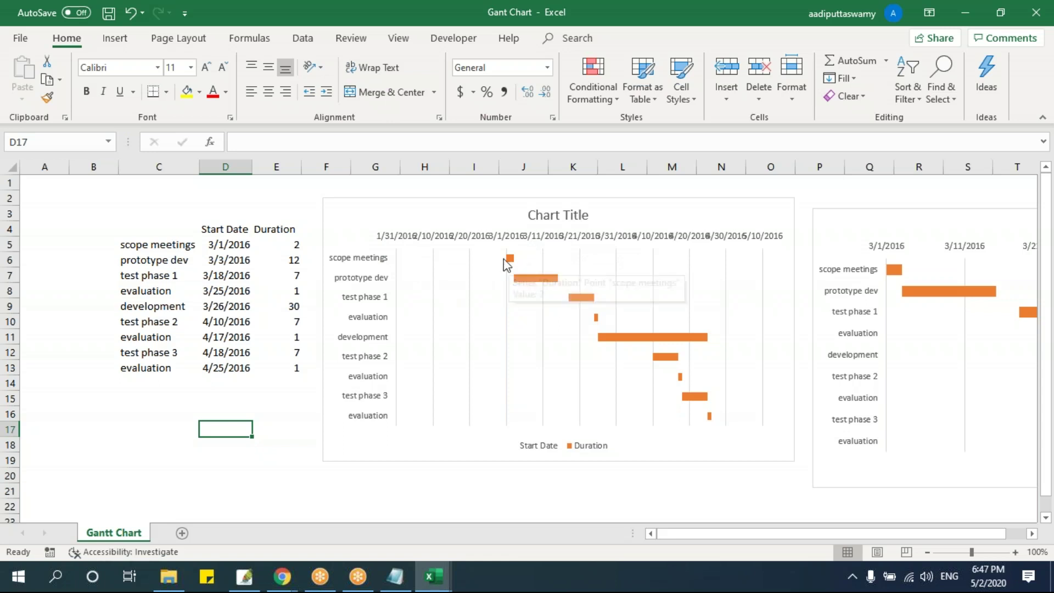
# Step: Copy the first start date from D5 into D2 and format it as the number 42430
pyautogui.click(485, 238)
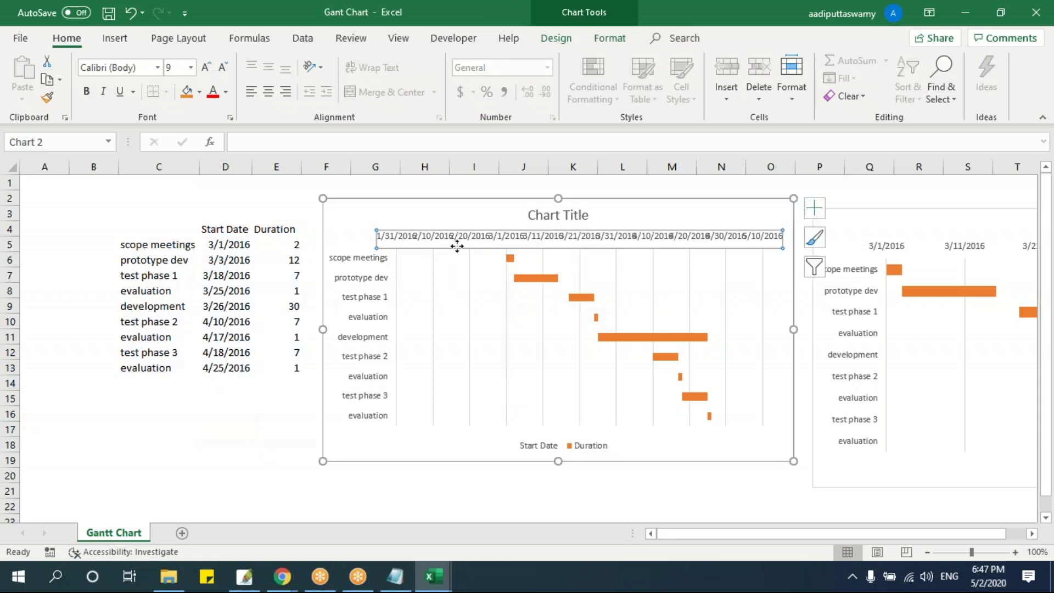
pyautogui.rightClick(437, 242)
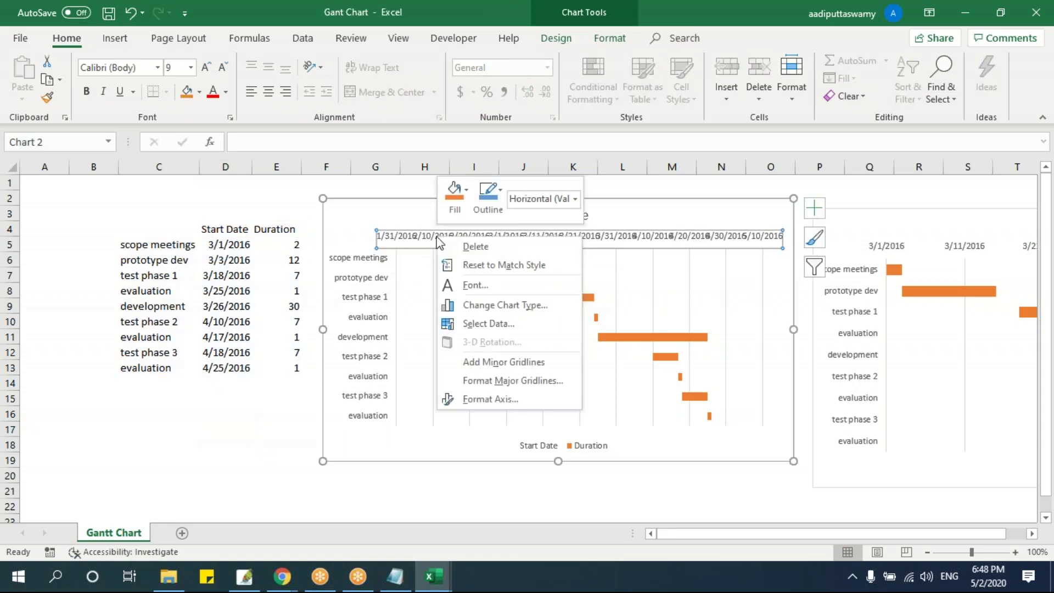
pyautogui.click(523, 398)
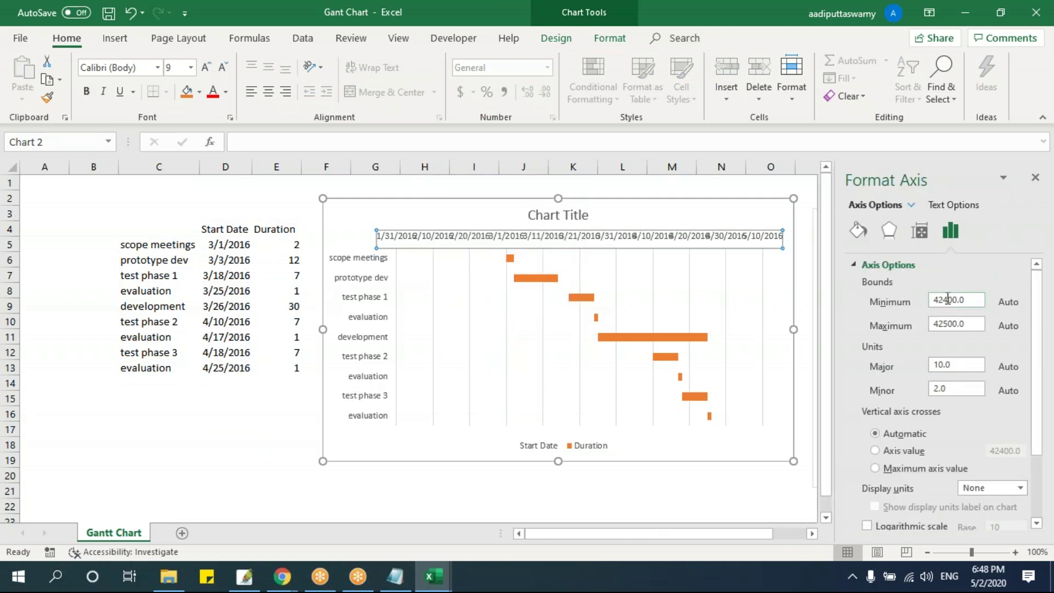
pyautogui.moveTo(230, 246); pyautogui.dragTo(233, 368)
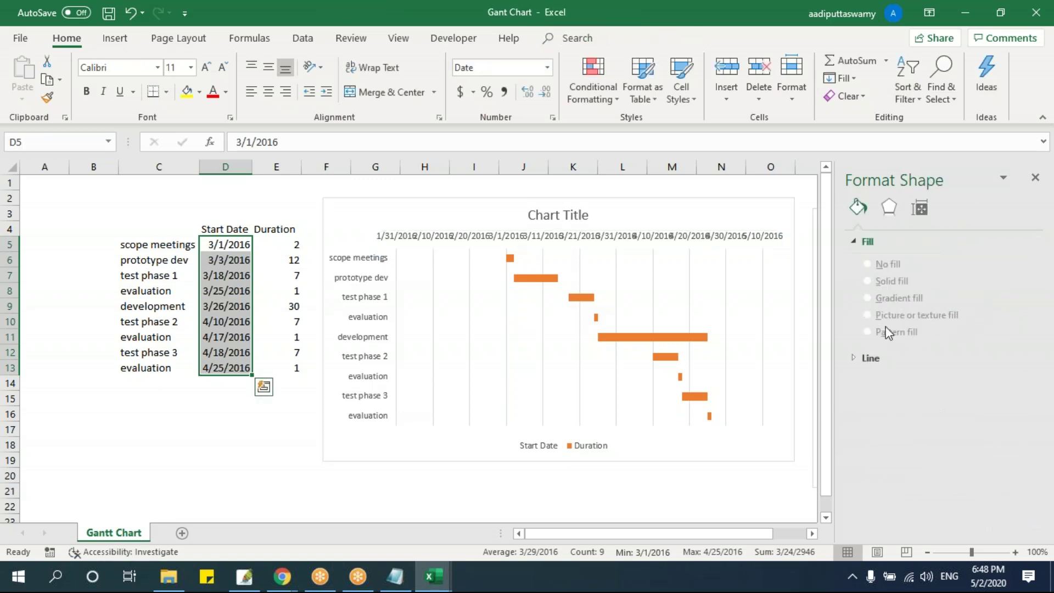
pyautogui.click(238, 415)
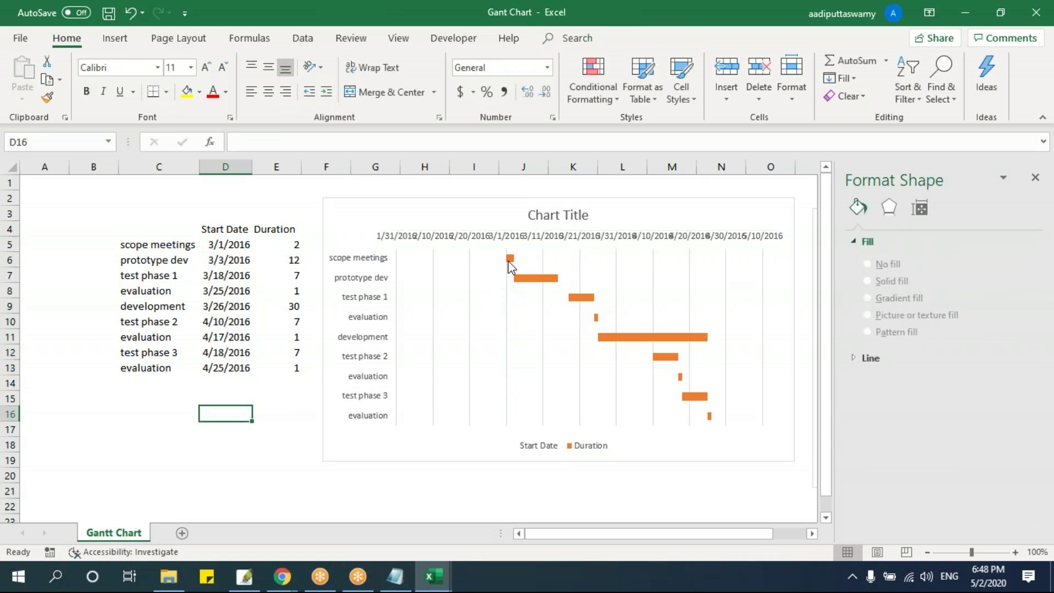
pyautogui.click(228, 245)
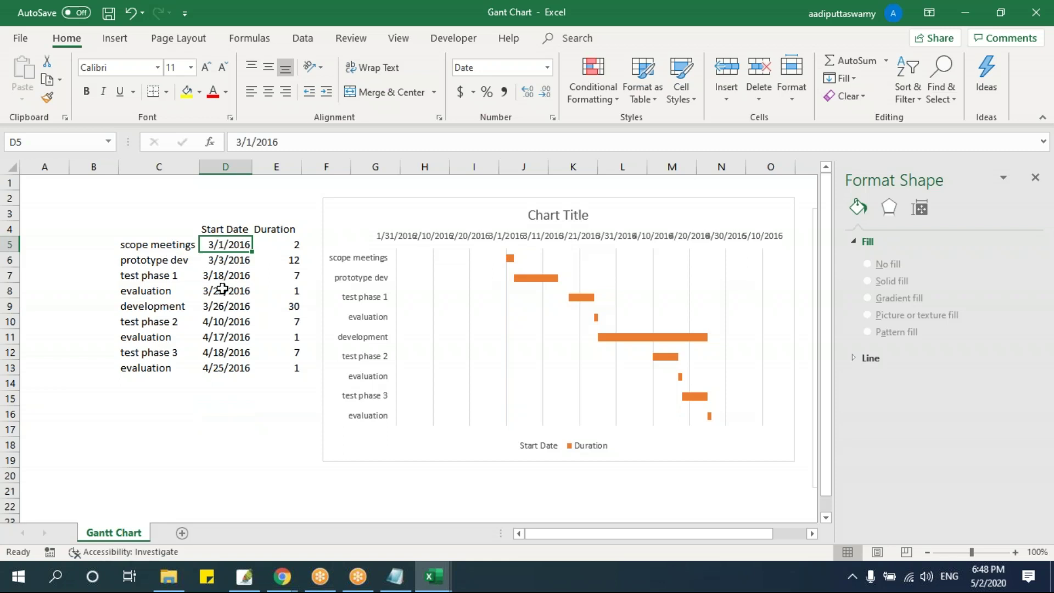
pyautogui.hotkey('ctrl', 'c')
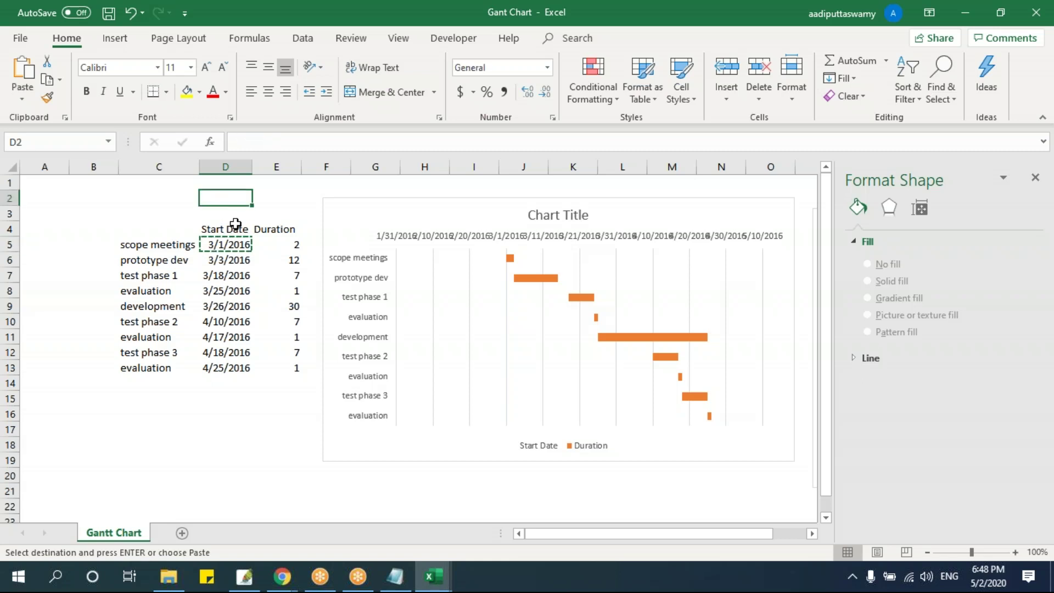
pyautogui.hotkey('ctrl', 'v')
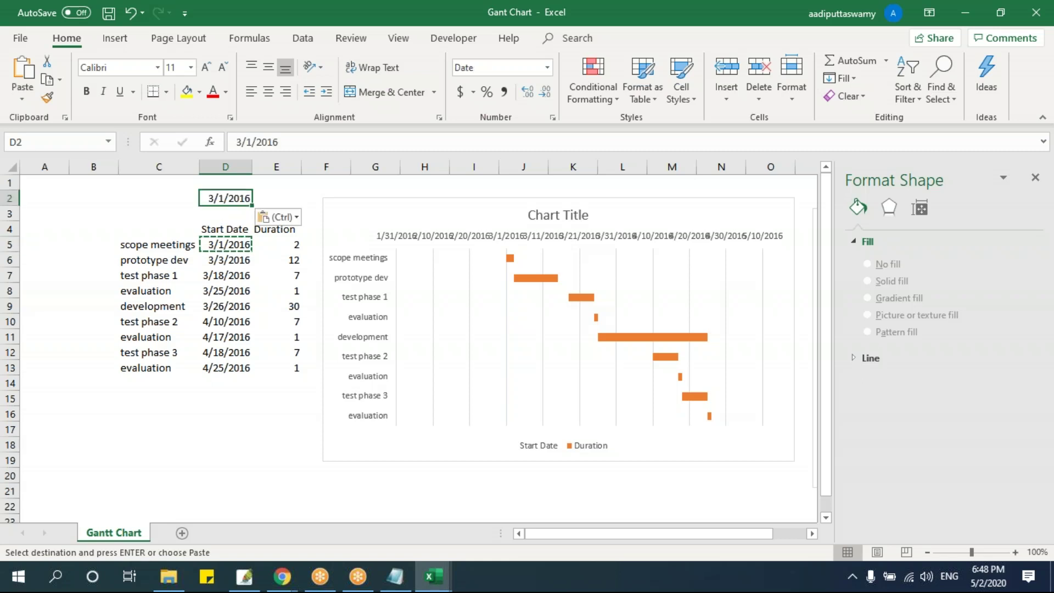
pyautogui.press('Escape')
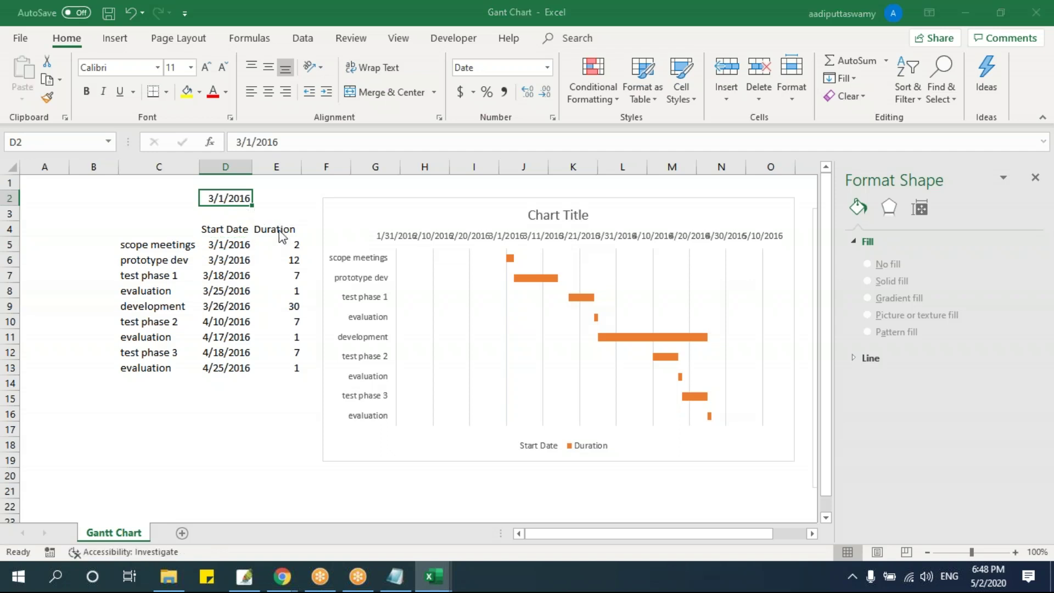
pyautogui.hotkey('ctrl', '1')
pyautogui.click(432, 159)
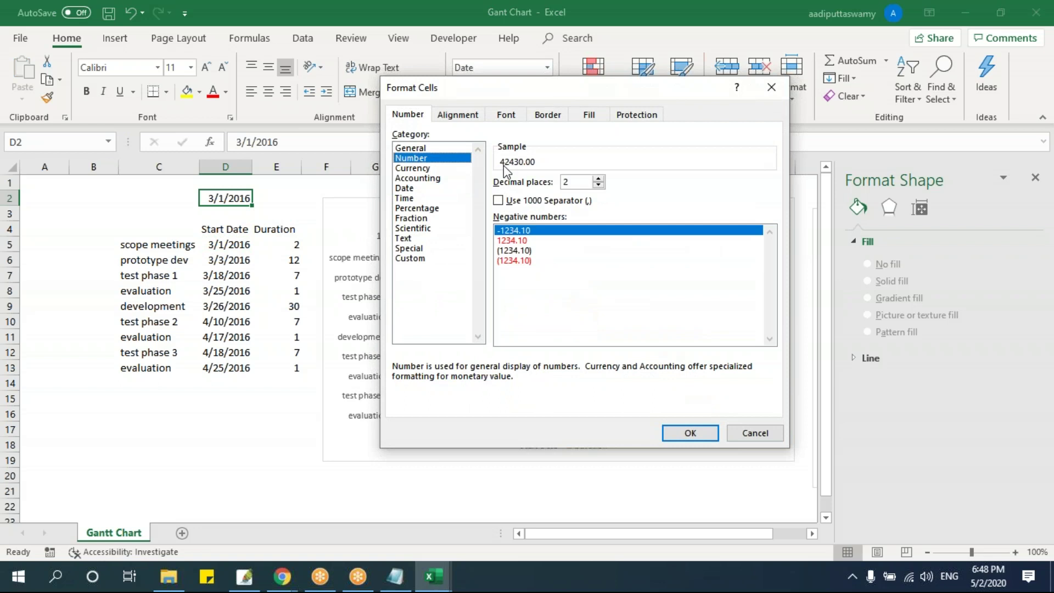
pyautogui.click(681, 433)
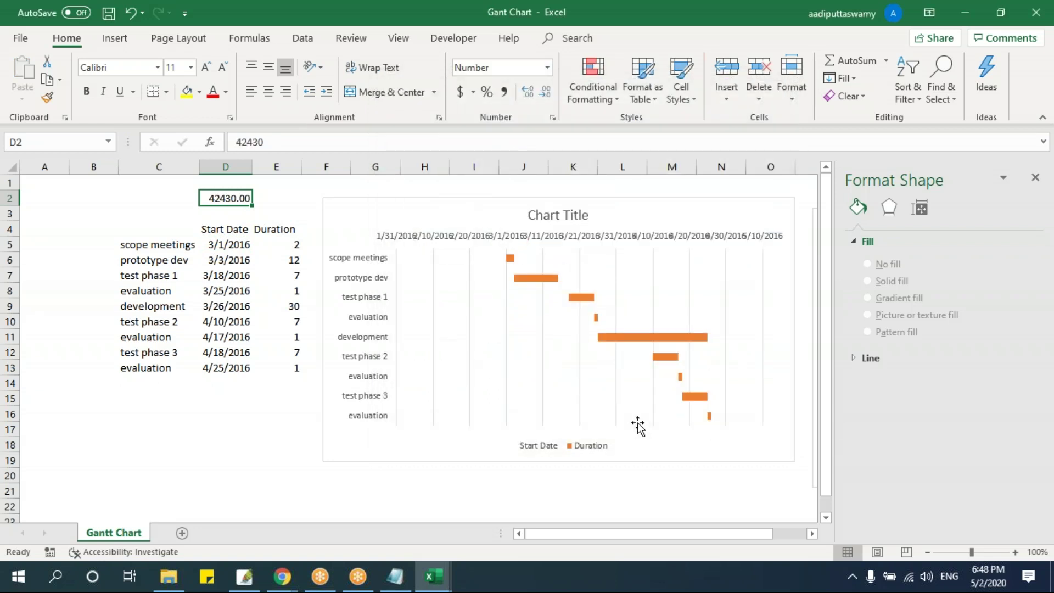
# Step: Set the date axis Minimum bound to 42430 so the timeline starts at 3/1/2016
pyautogui.click(467, 240)
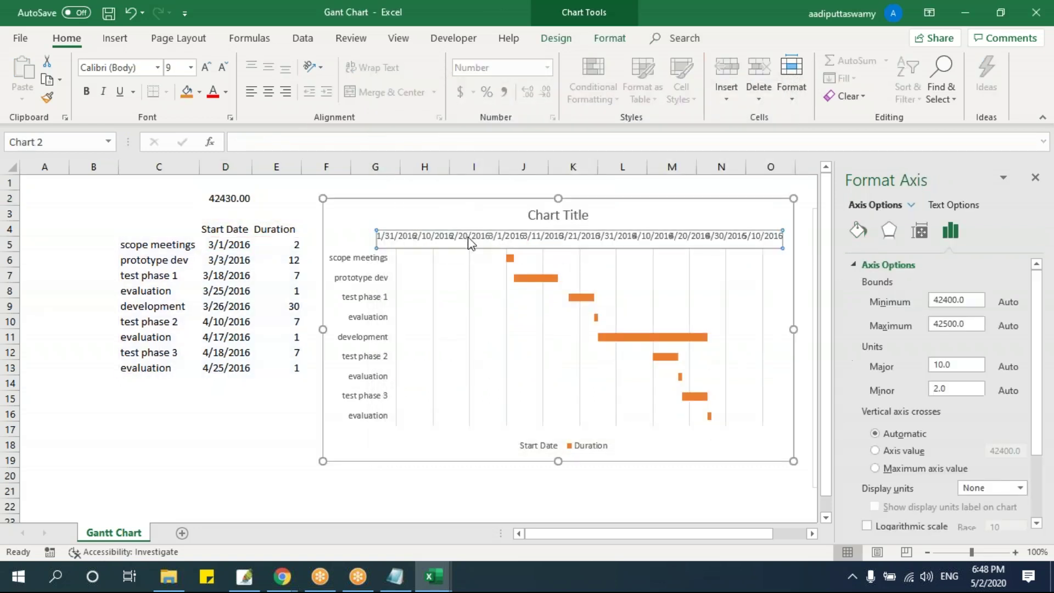
pyautogui.rightClick(468, 241)
pyautogui.click(551, 400)
pyautogui.click(960, 299)
pyautogui.press('BackSpace')
pyautogui.press('BackSpace')
pyautogui.click(949, 300)
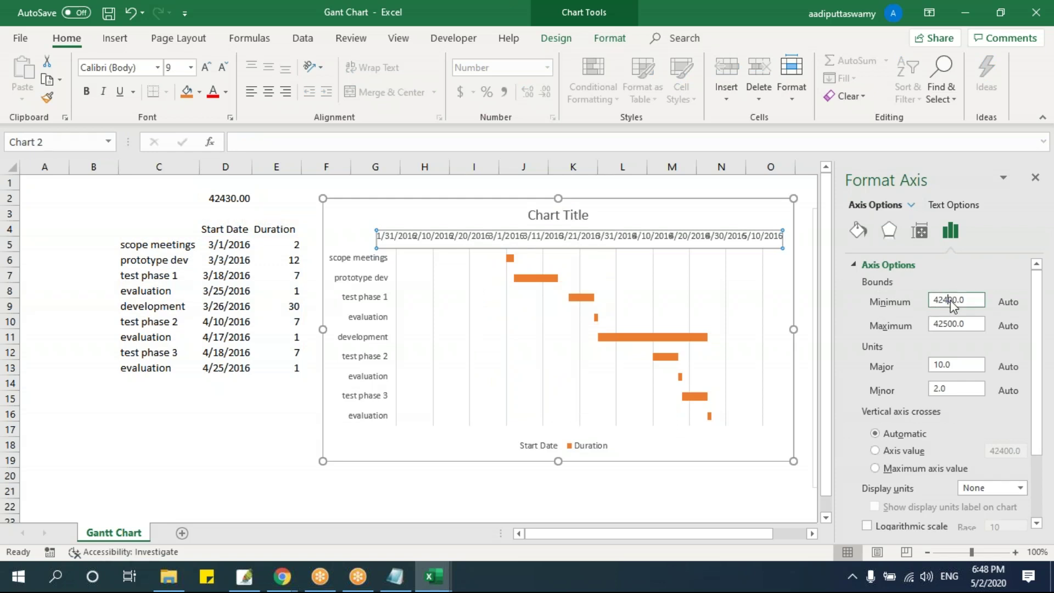
pyautogui.click(948, 363)
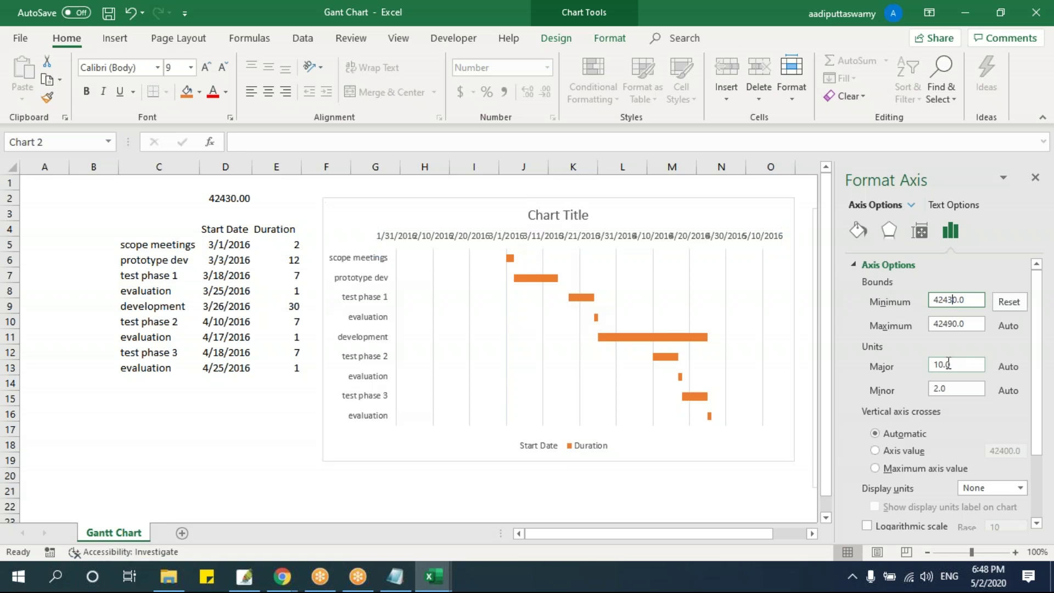
pyautogui.click(1036, 178)
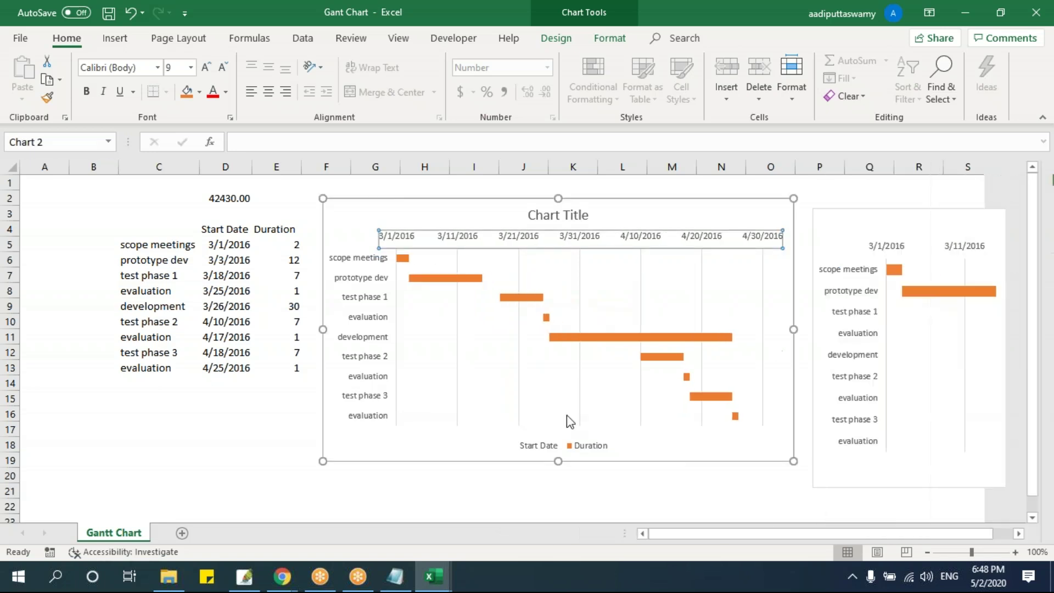
pyautogui.click(185, 442)
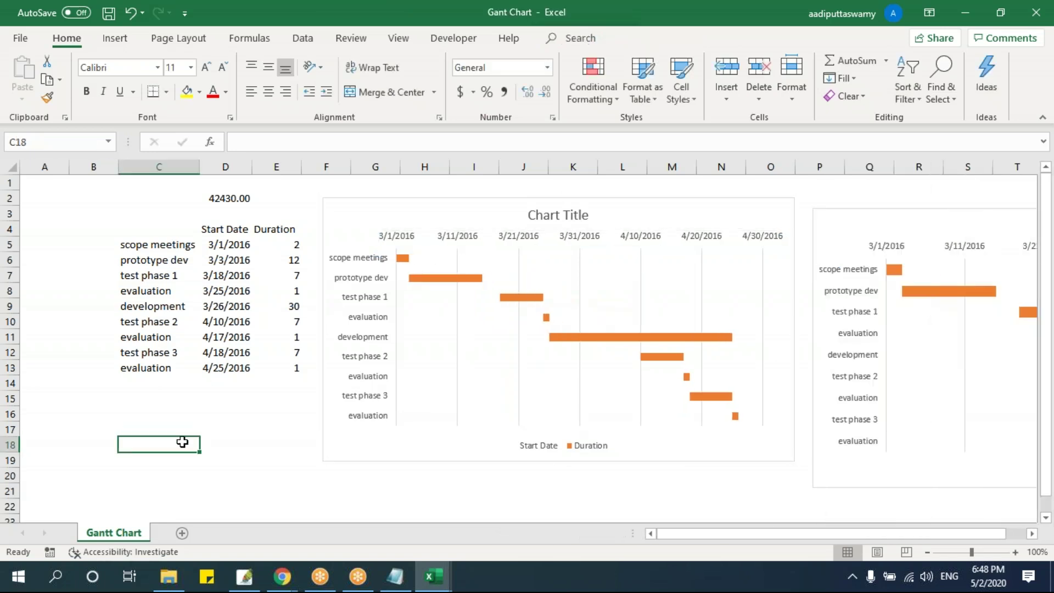
pyautogui.click(236, 247)
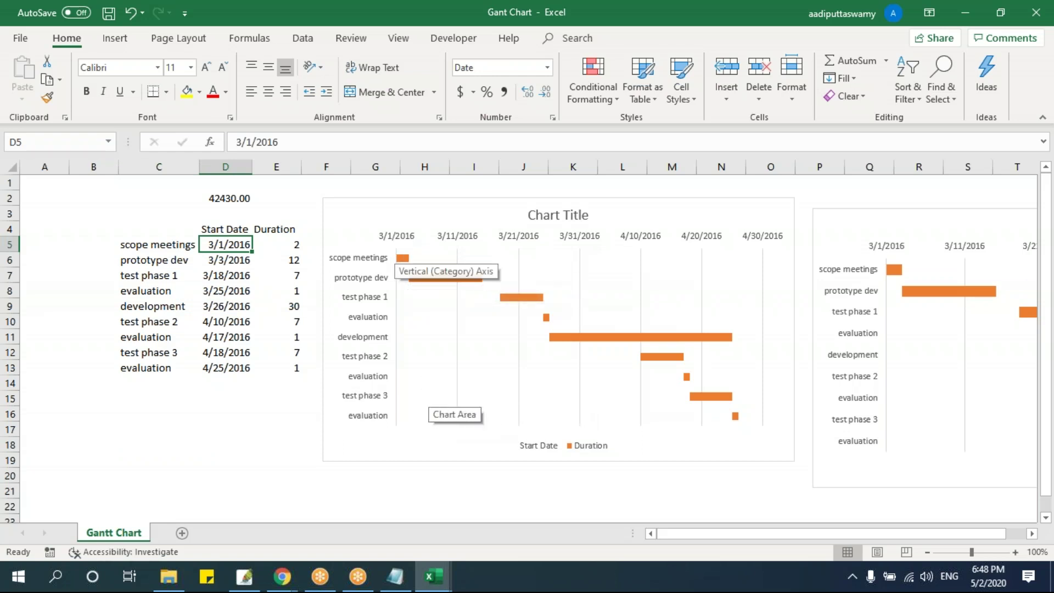
pyautogui.click(225, 199)
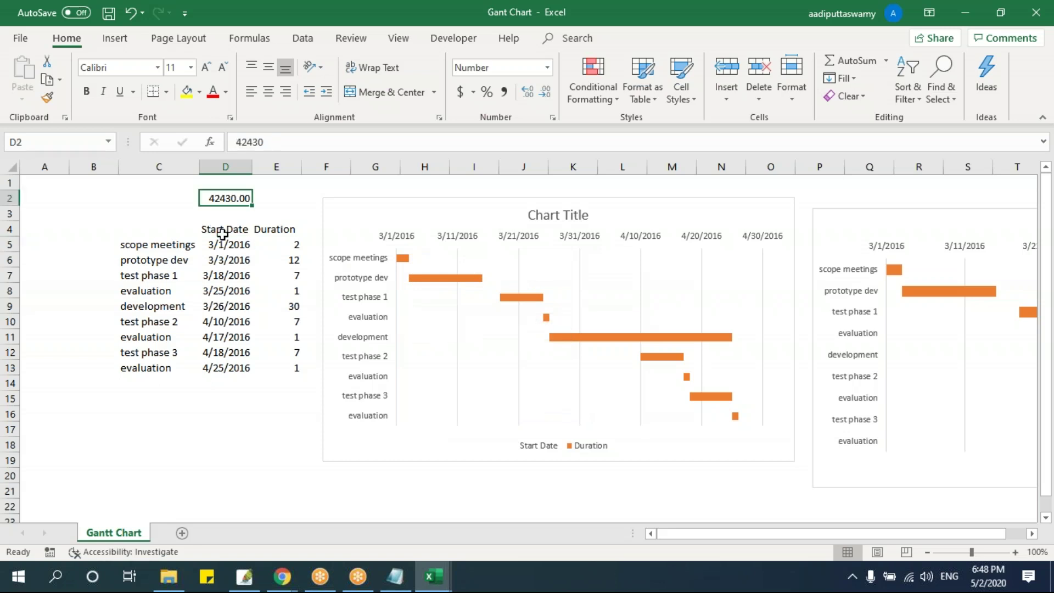
# Step: Recheck that the axis Minimum bound reads 42430, matching the D5 start date
pyautogui.click(393, 242)
pyautogui.rightClick(393, 241)
pyautogui.click(491, 405)
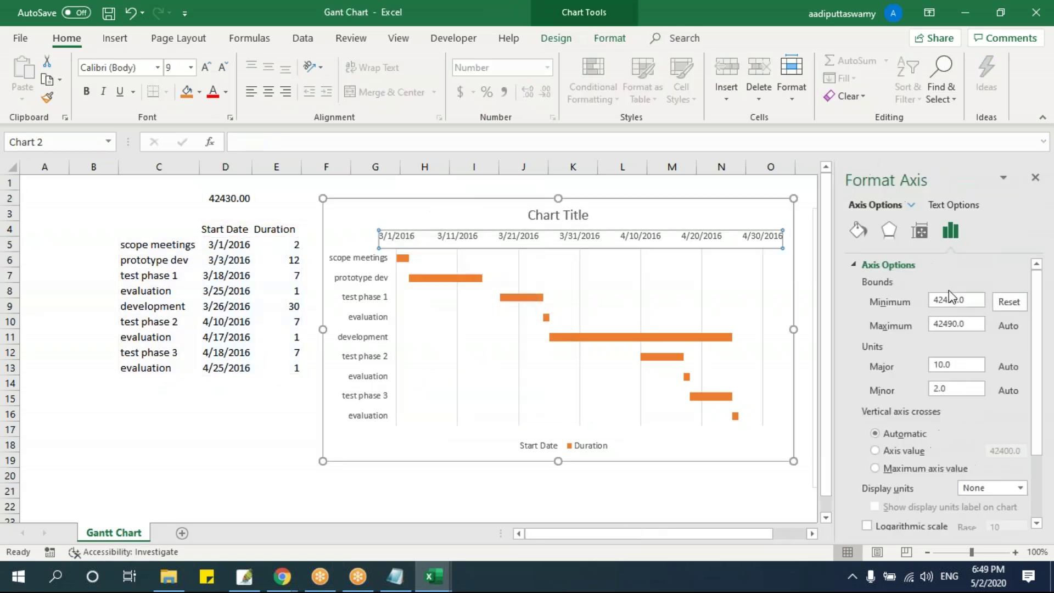
pyautogui.doubleClick(975, 299)
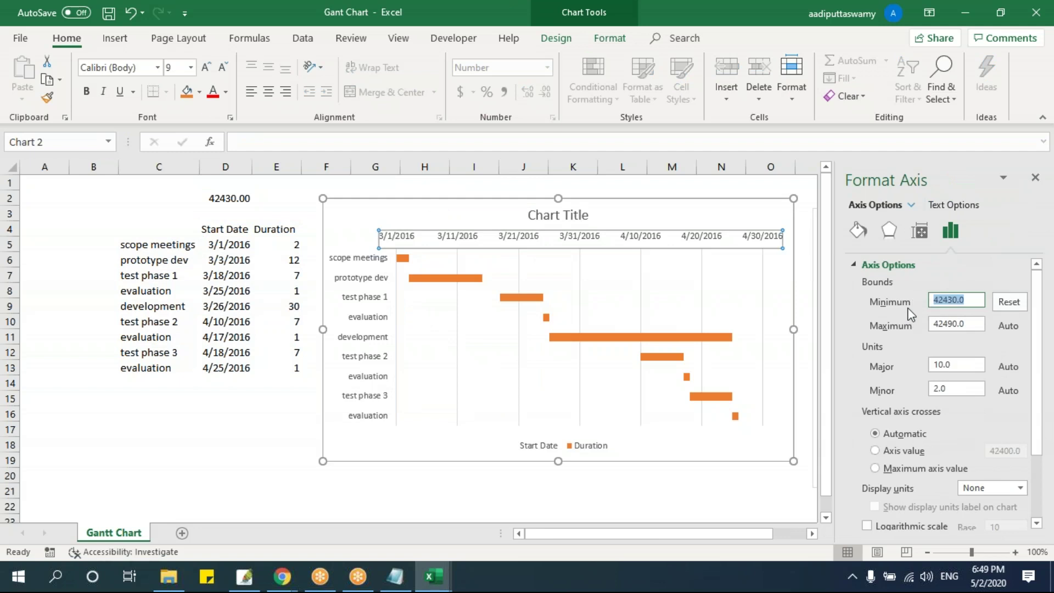
pyautogui.click(283, 244)
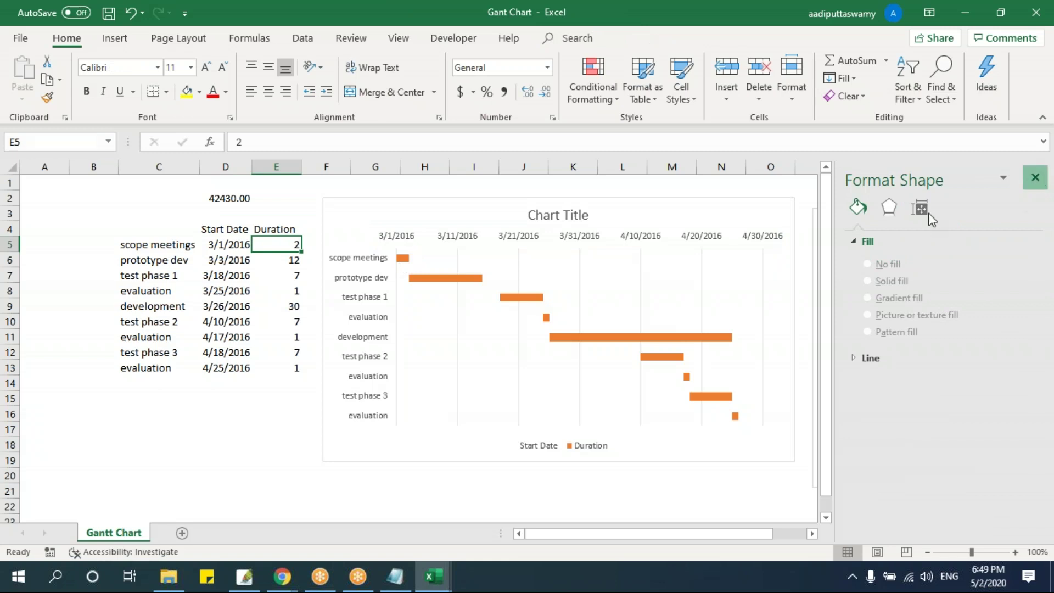
pyautogui.click(1036, 179)
pyautogui.click(221, 243)
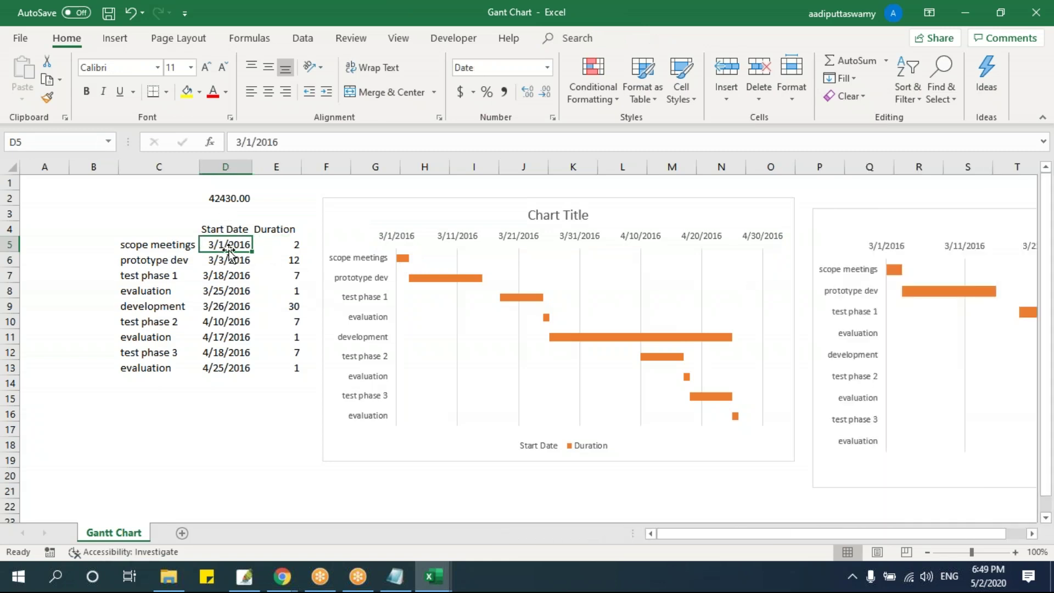
# Step: Widen the Gantt chart to the right and review the task table C5:E13
pyautogui.click(792, 322)
pyautogui.moveTo(804, 329); pyautogui.dragTo(806, 329)
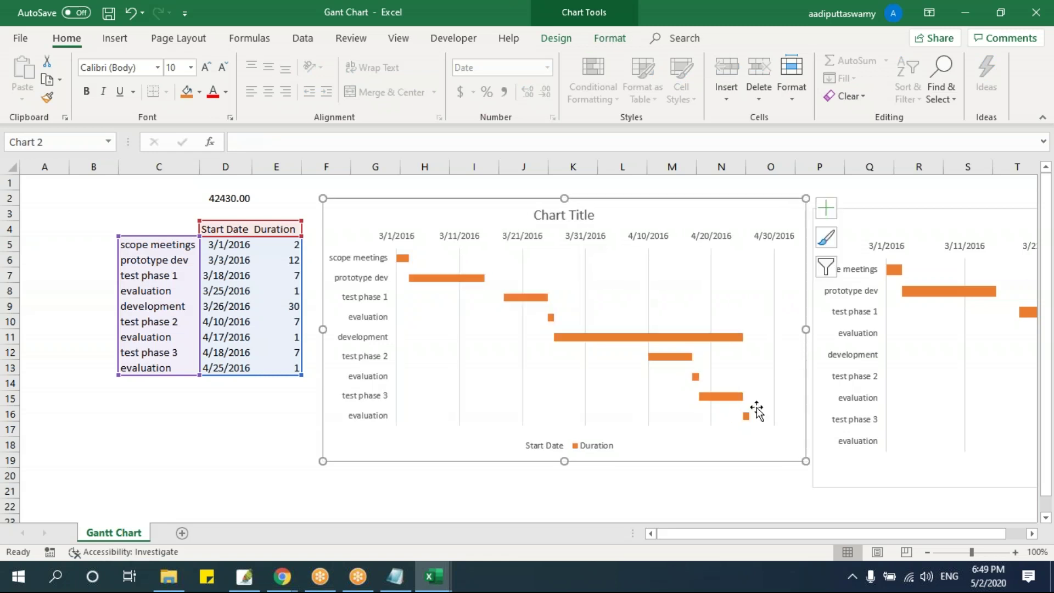
pyautogui.click(168, 202)
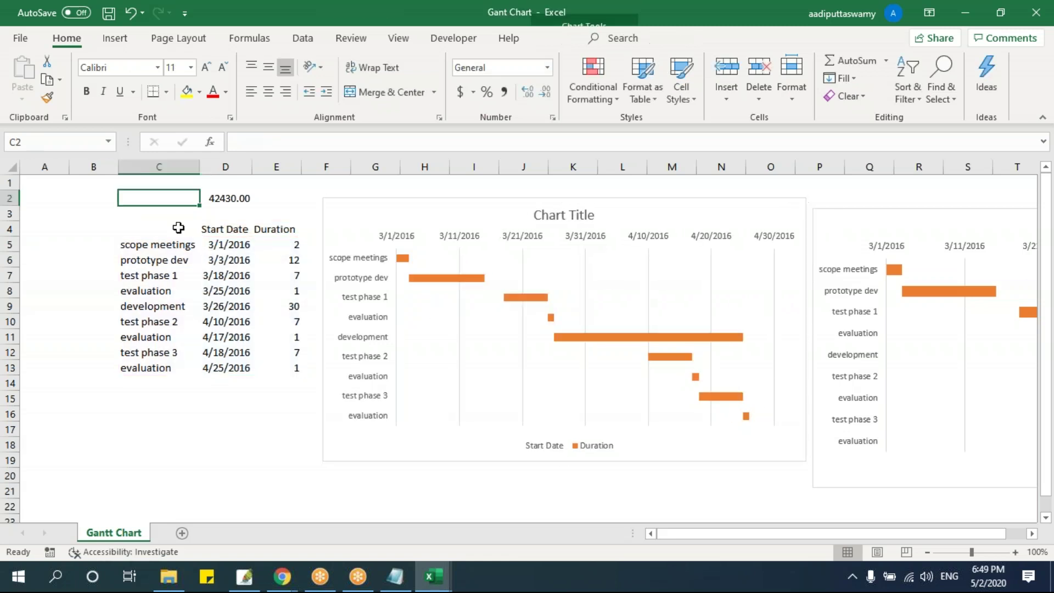
pyautogui.moveTo(172, 242); pyautogui.dragTo(297, 375)
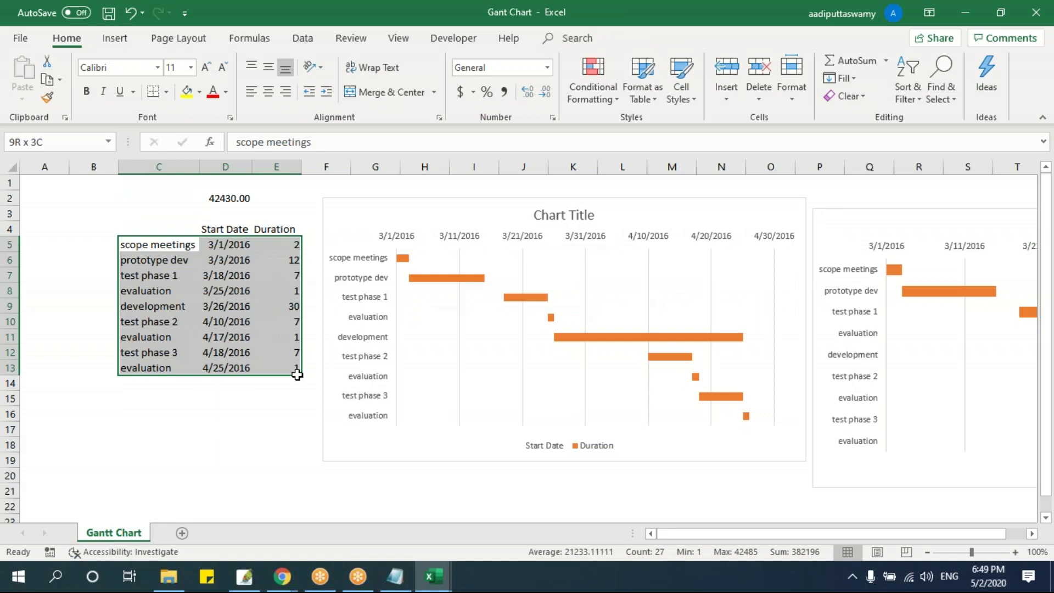
pyautogui.click(266, 337)
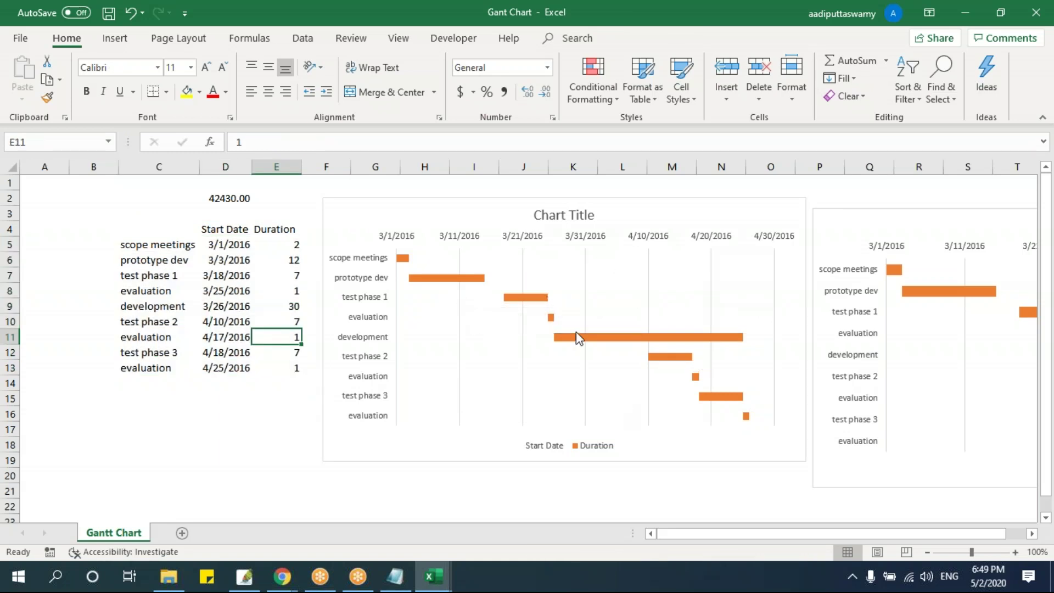
pyautogui.moveTo(589, 343)
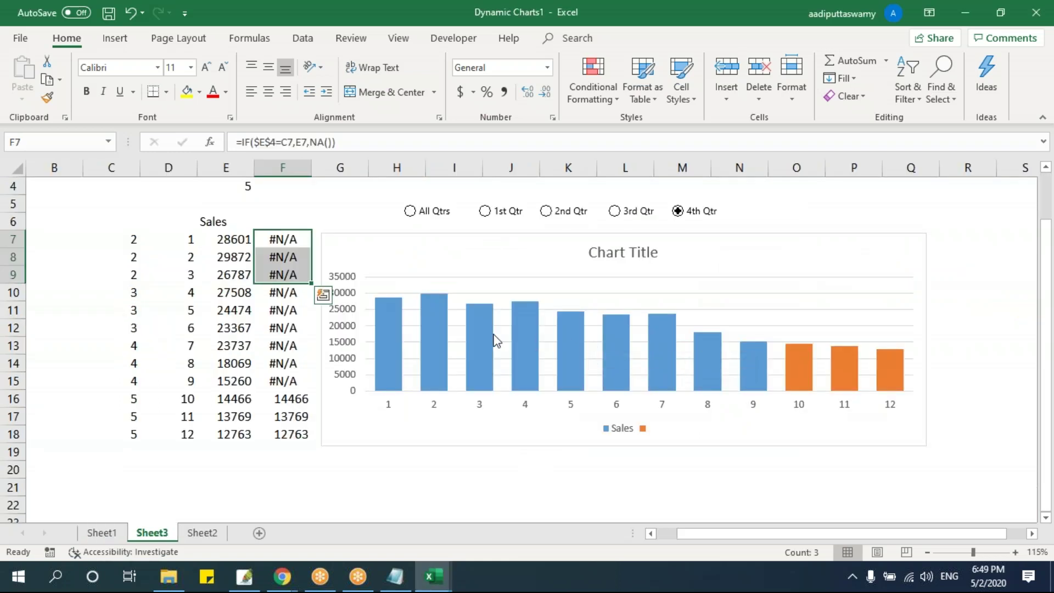
# Step: Switch to the 15 - ChartsGraphs folder window and open Interactive Chart
pyautogui.click(171, 577)
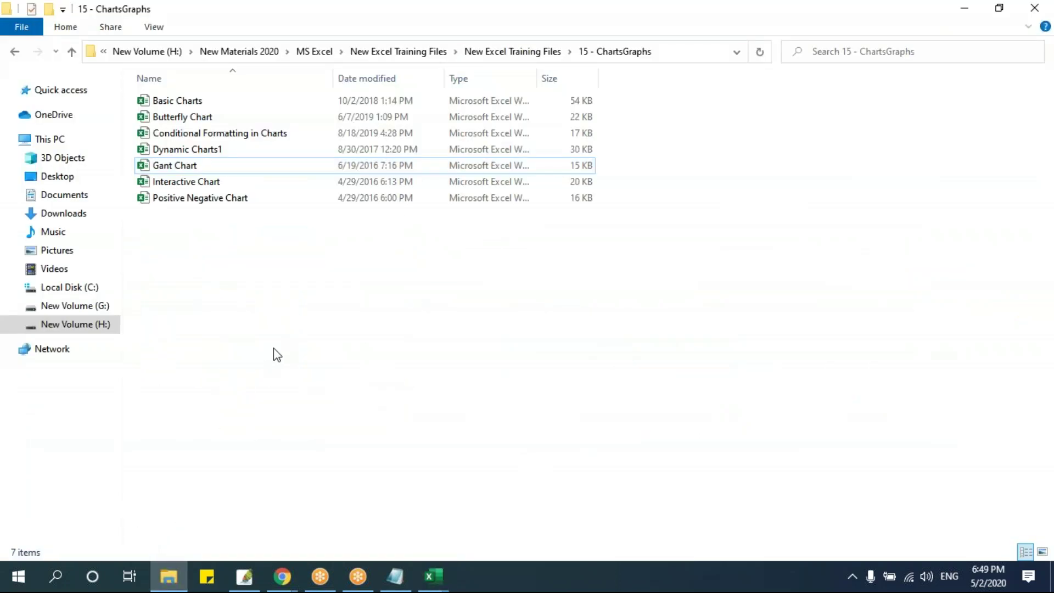
pyautogui.doubleClick(226, 181)
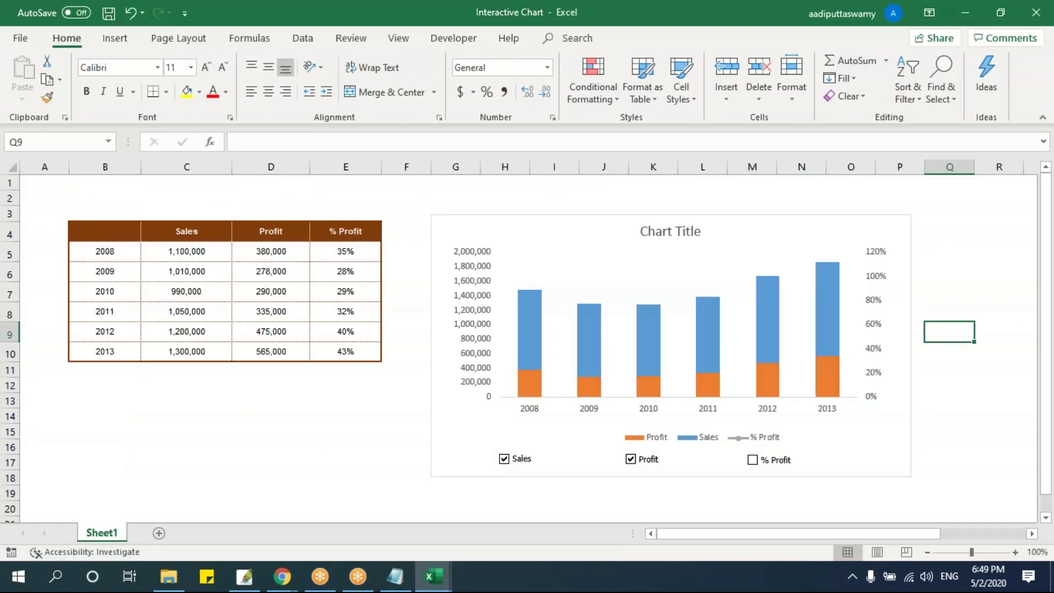
# Step: Toggle the Sales, Profit and % Profit checkboxes to hide and show each chart series
pyautogui.moveTo(134, 237); pyautogui.dragTo(346, 346)
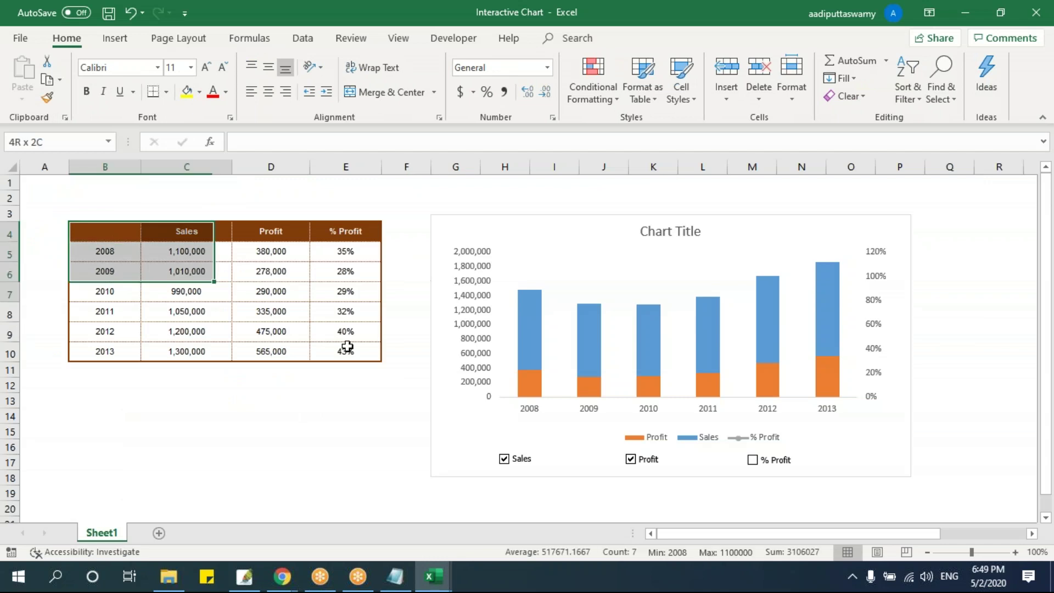
pyautogui.click(234, 446)
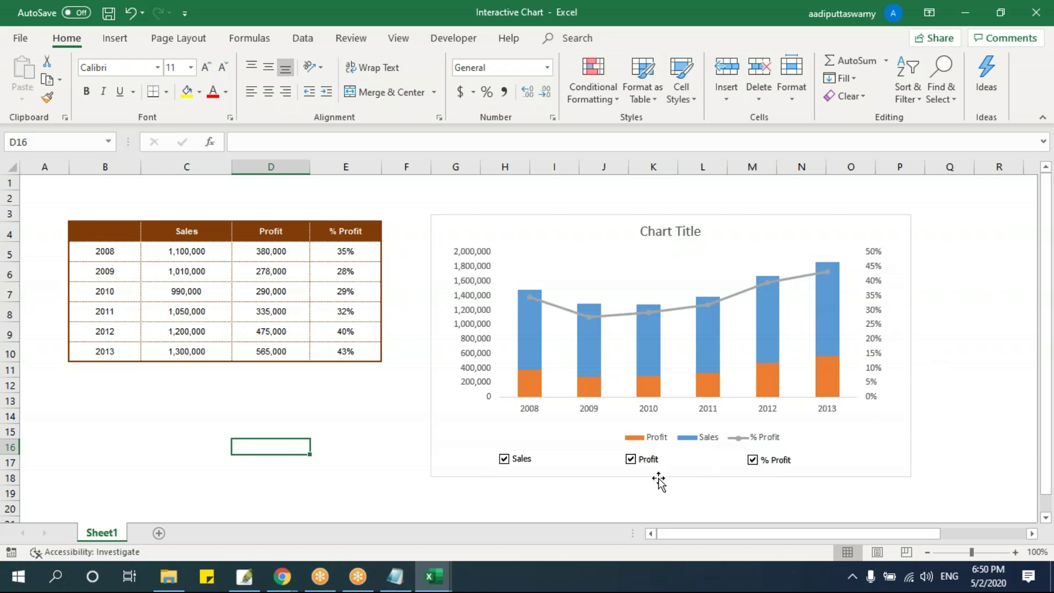
pyautogui.click(504, 460)
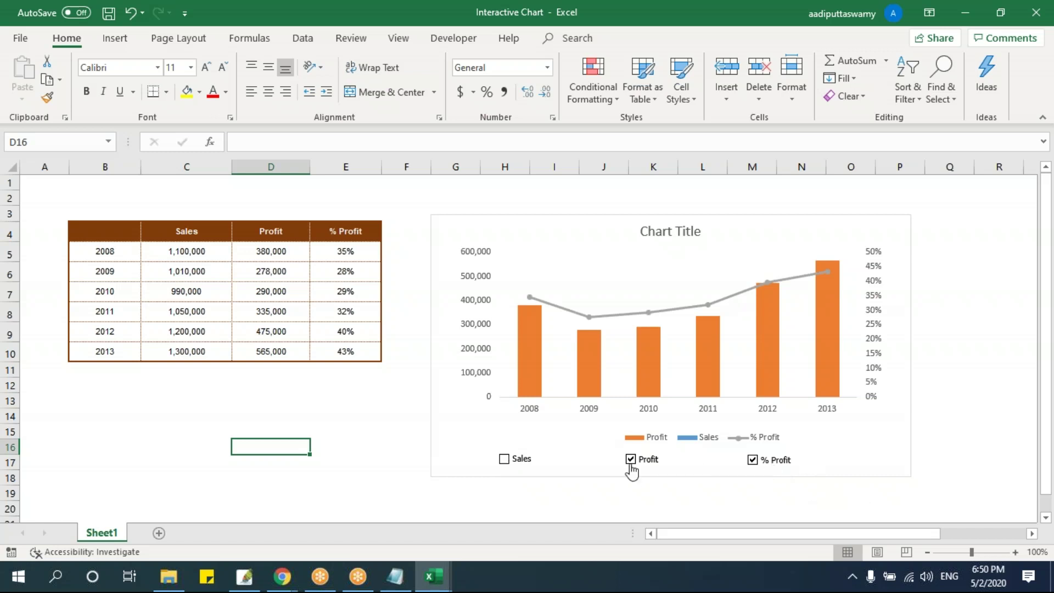
pyautogui.click(752, 460)
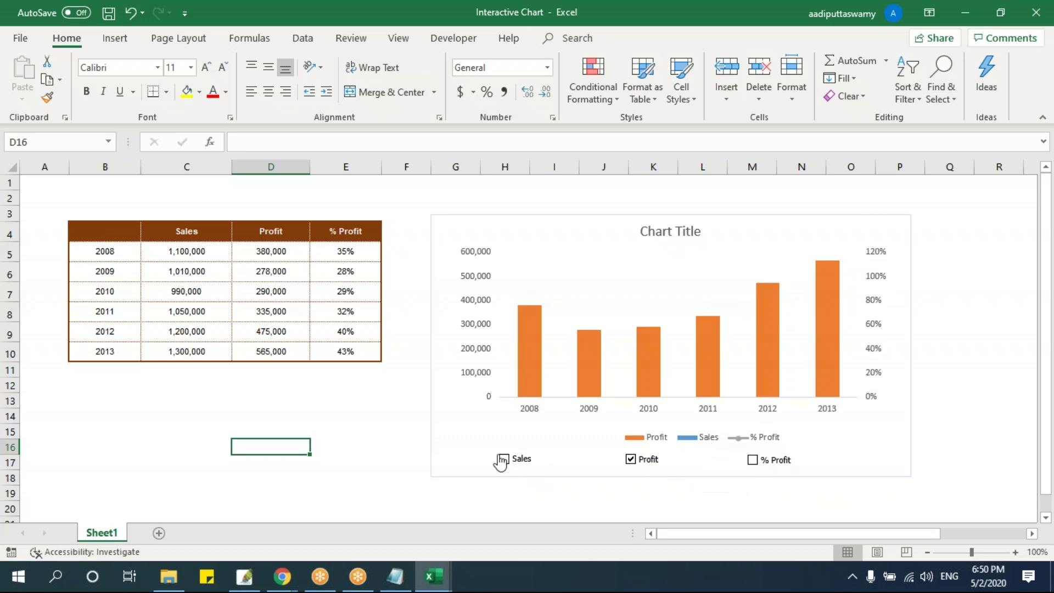
pyautogui.click(504, 459)
pyautogui.click(630, 461)
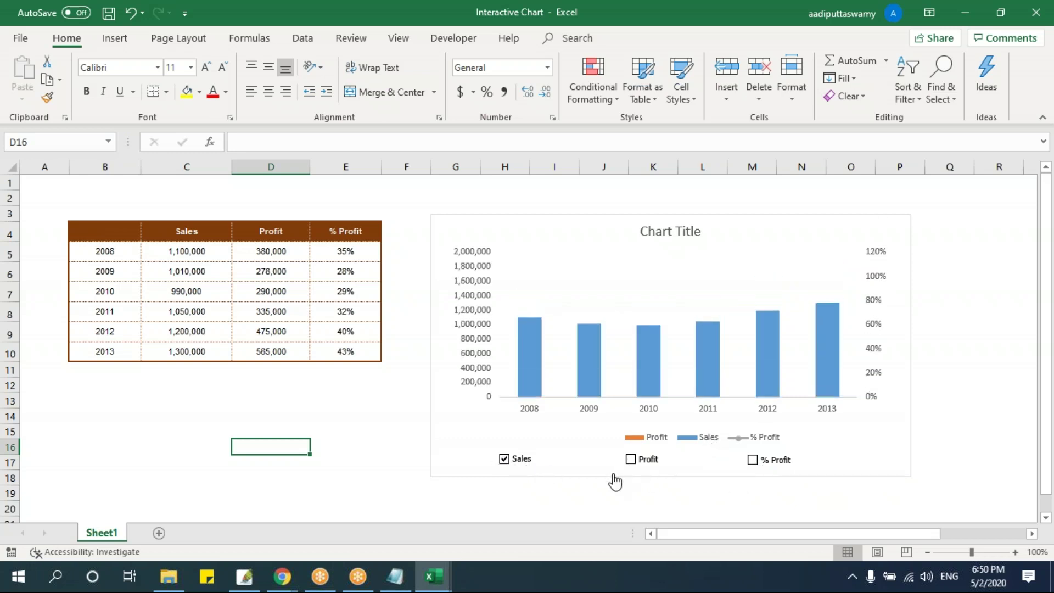
pyautogui.click(753, 460)
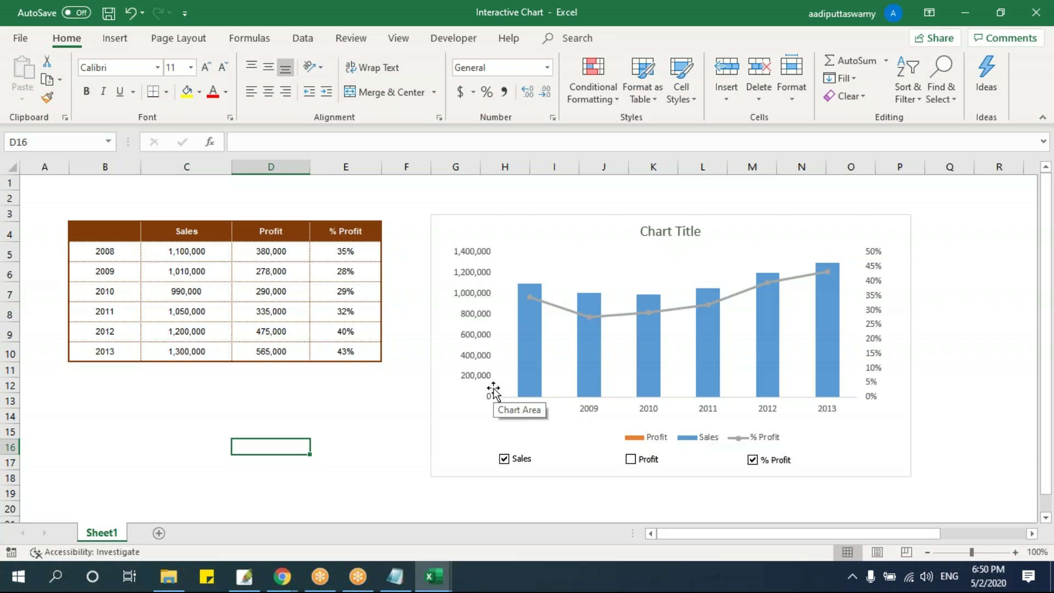
# Step: Copy the sales table B4:E10 to B31 and adjust the row height of the copy
pyautogui.moveTo(101, 229); pyautogui.dragTo(335, 355)
pyautogui.hotkey('ctrl', 'c')
pyautogui.scroll(-8, 335, 356)
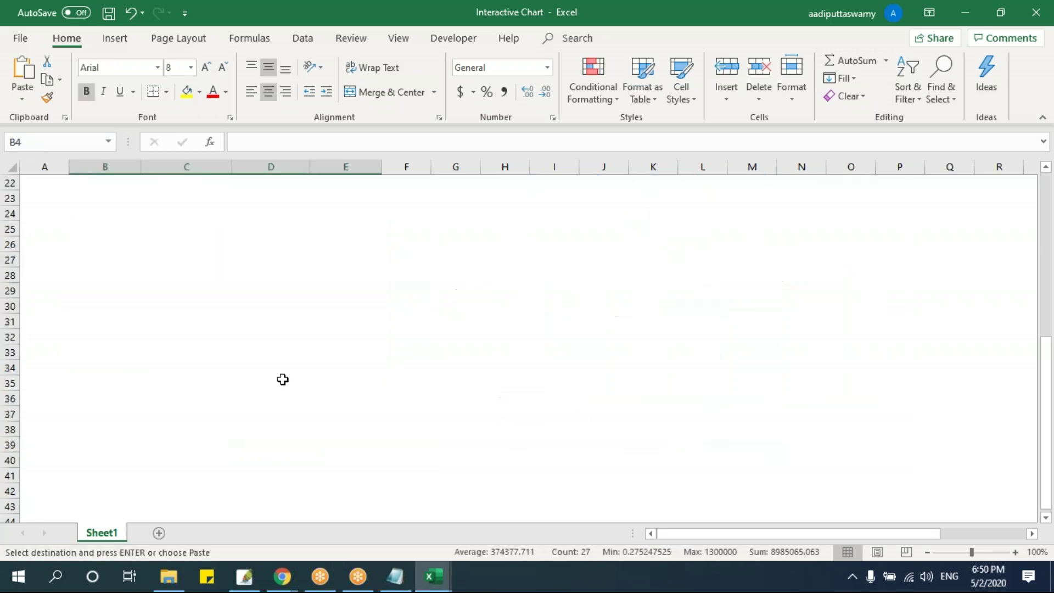
pyautogui.click(192, 291)
pyautogui.click(120, 282)
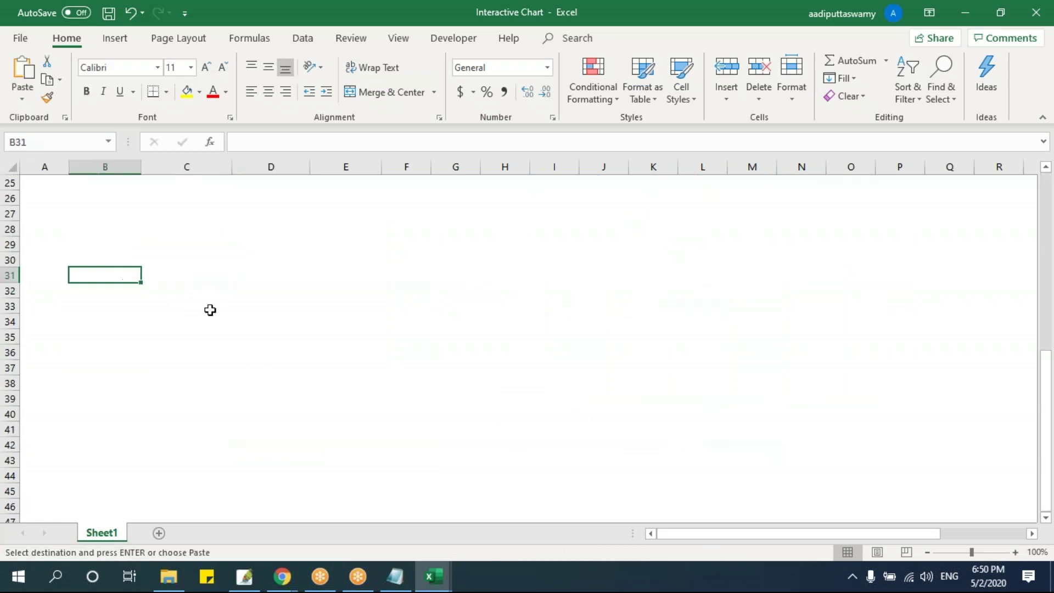
pyautogui.hotkey('ctrl', 'v')
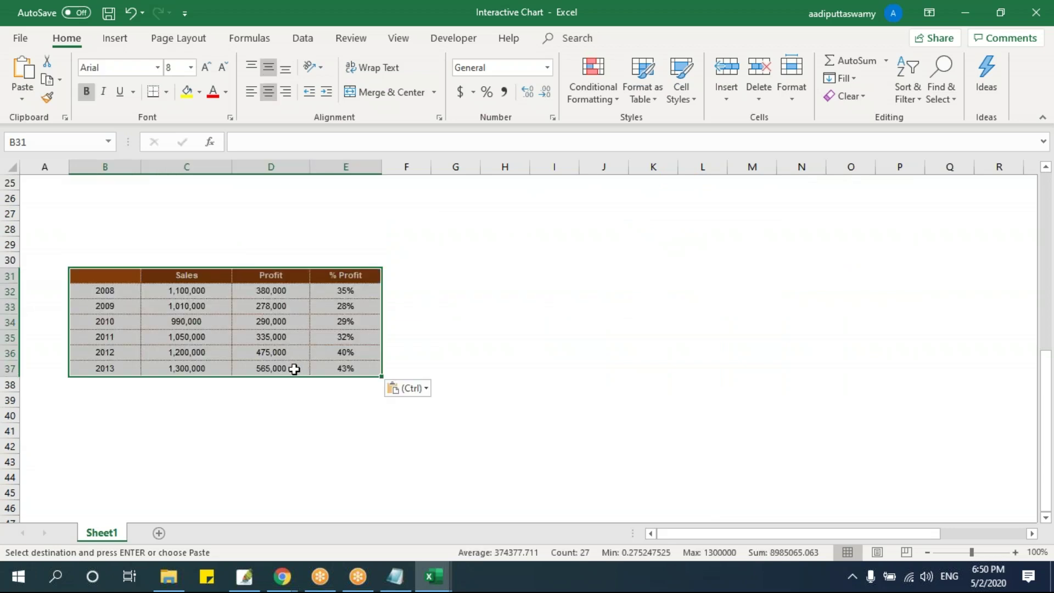
pyautogui.press('Escape')
pyautogui.hotkey('alt', 'o')
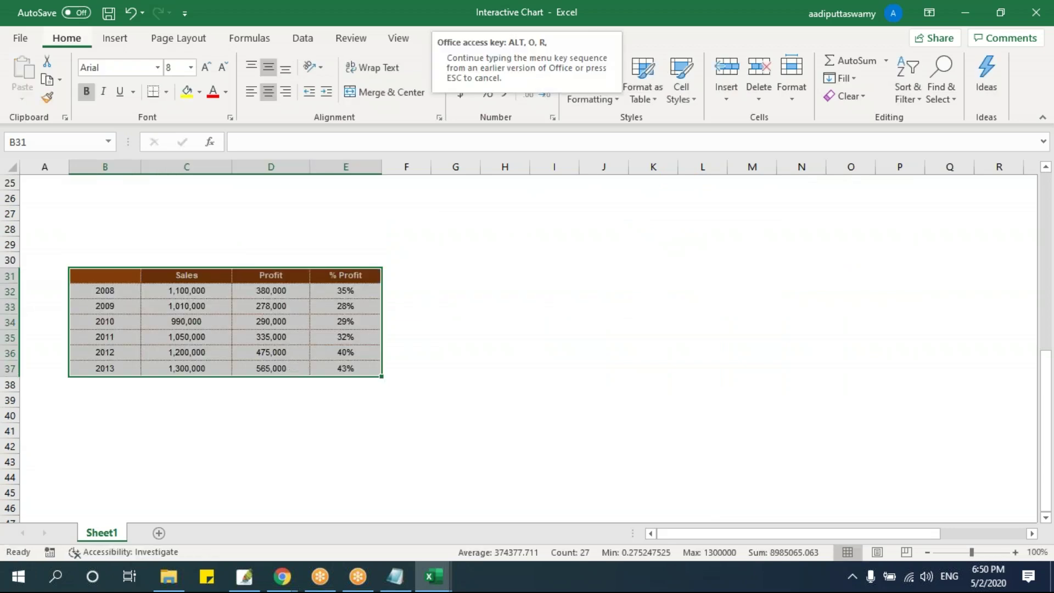
pyautogui.write('re2')
pyautogui.press('Return')
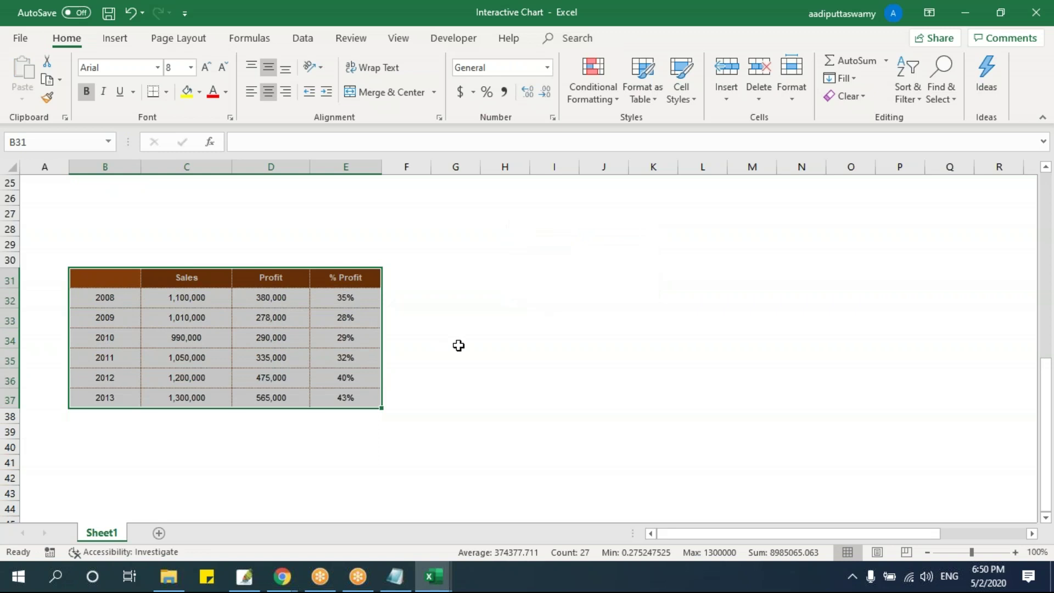
pyautogui.click(459, 346)
# Step: Copy the B31:E37 table and paste a second copy starting at H30
pyautogui.click(113, 280)
pyautogui.moveTo(114, 281); pyautogui.dragTo(345, 384)
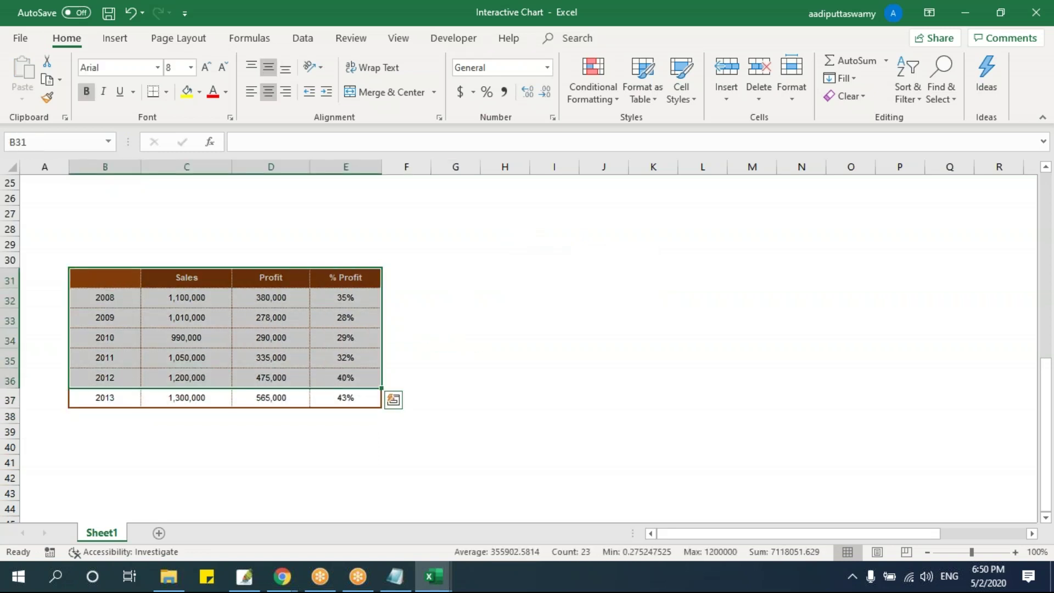
pyautogui.keyDown('shift'); pyautogui.click(346, 397); pyautogui.keyUp('shift')
pyautogui.hotkey('ctrl', 'c')
pyautogui.click(516, 265)
pyautogui.hotkey('ctrl', 'v')
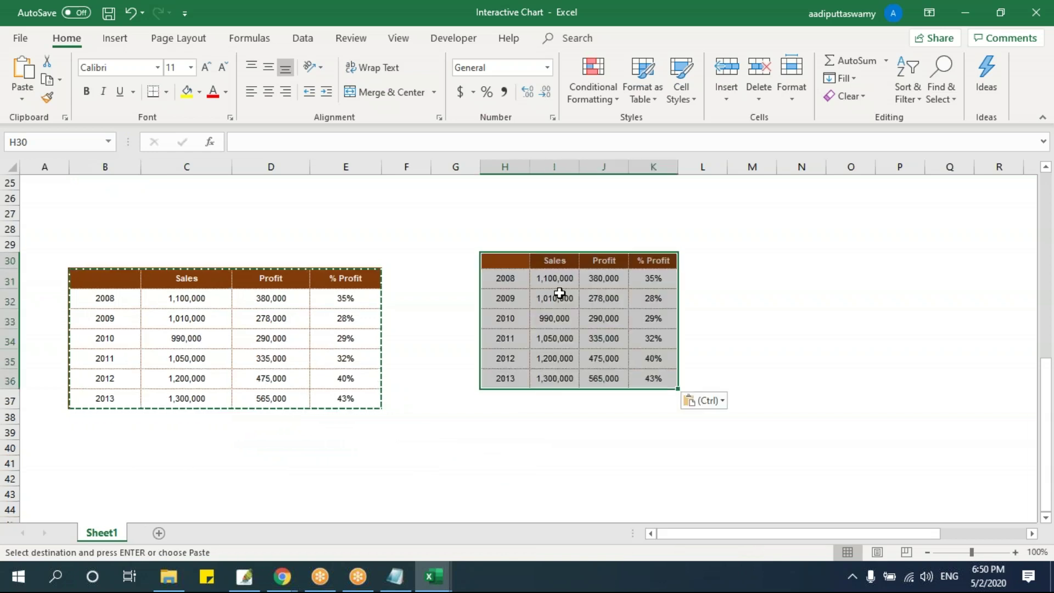
# Step: Widen columns H:K, move the copy down to H31:K37, and clear values I32:K37
pyautogui.click(504, 167)
pyautogui.moveTo(615, 177); pyautogui.dragTo(698, 168)
pyautogui.moveTo(512, 264); pyautogui.dragTo(714, 373)
pyautogui.moveTo(620, 396); pyautogui.dragTo(616, 417)
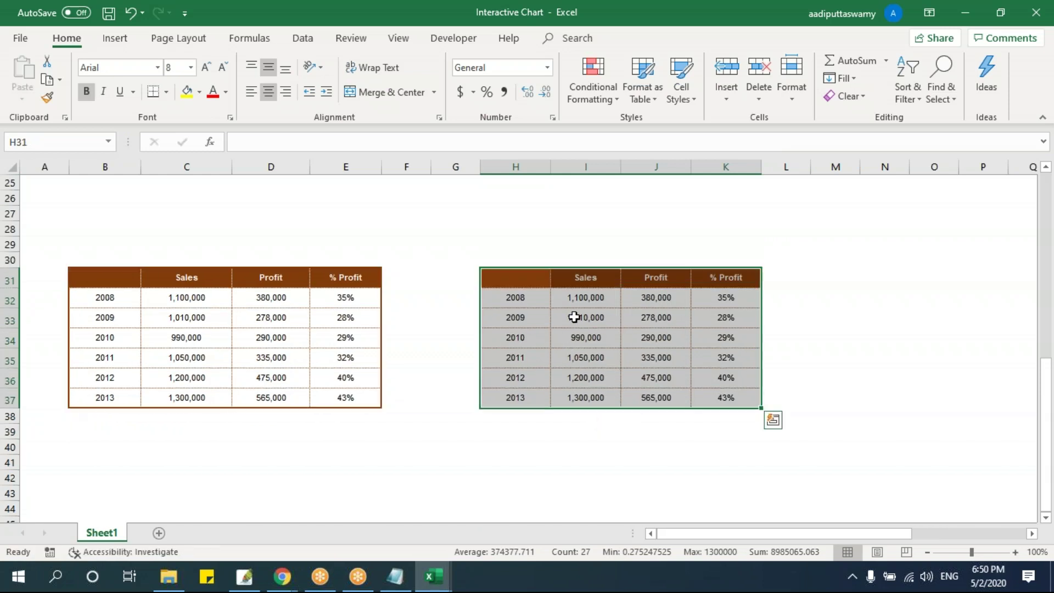
pyautogui.moveTo(566, 299); pyautogui.dragTo(718, 400)
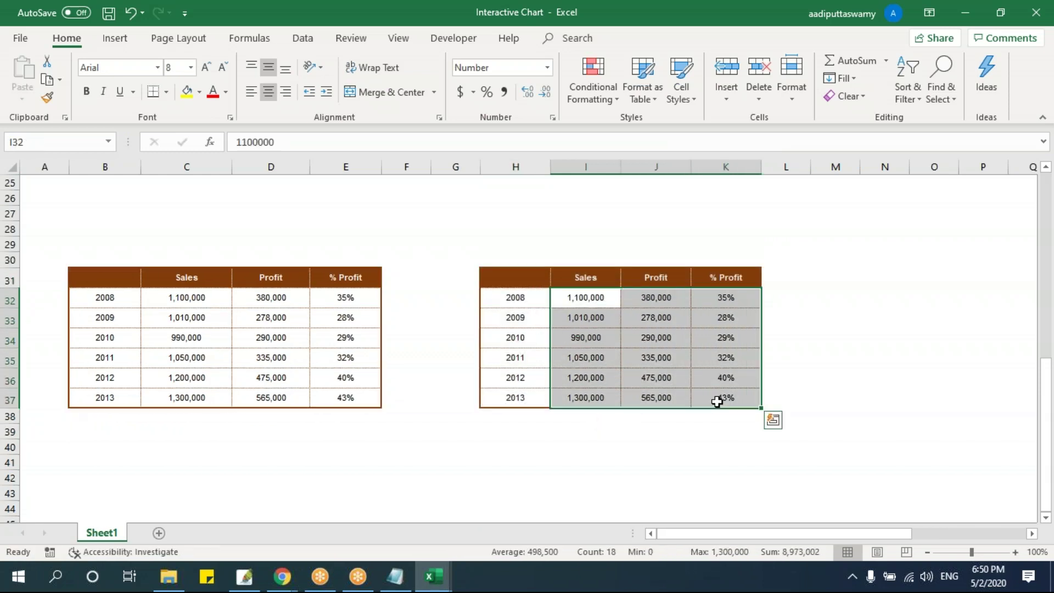
pyautogui.press('Delete')
pyautogui.click(835, 358)
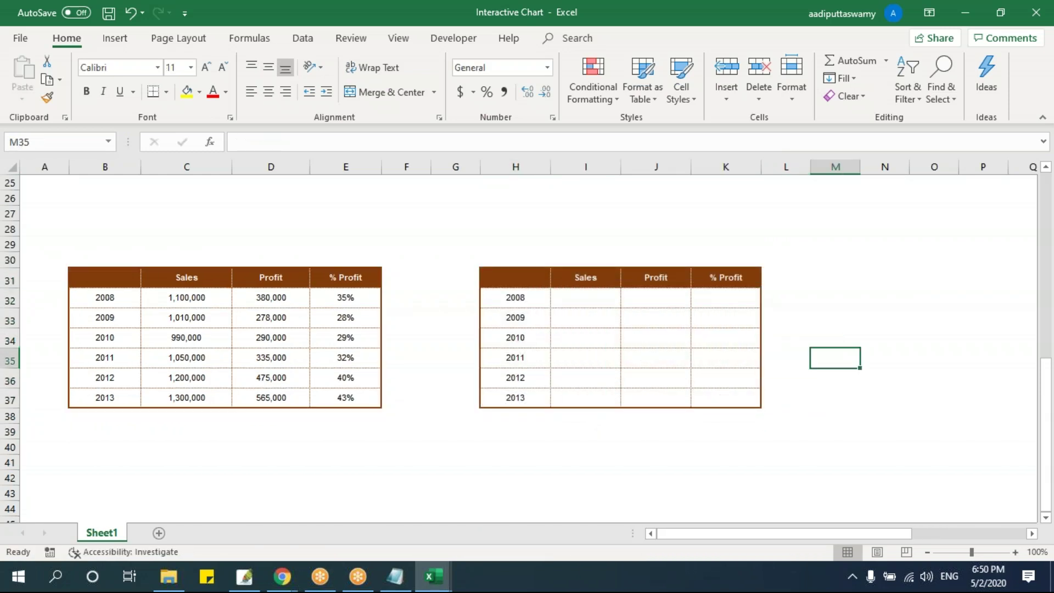
# Step: Insert a Form Controls check box labelled Sales above the helper table and size it
pyautogui.scroll(4, 647, 327)
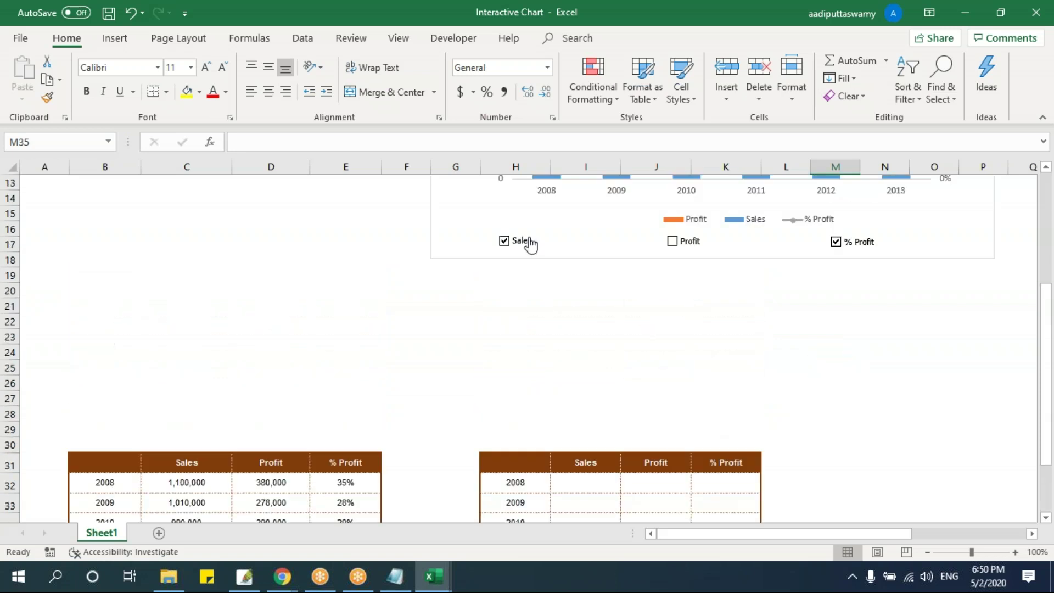
pyautogui.scroll(-3, 571, 271)
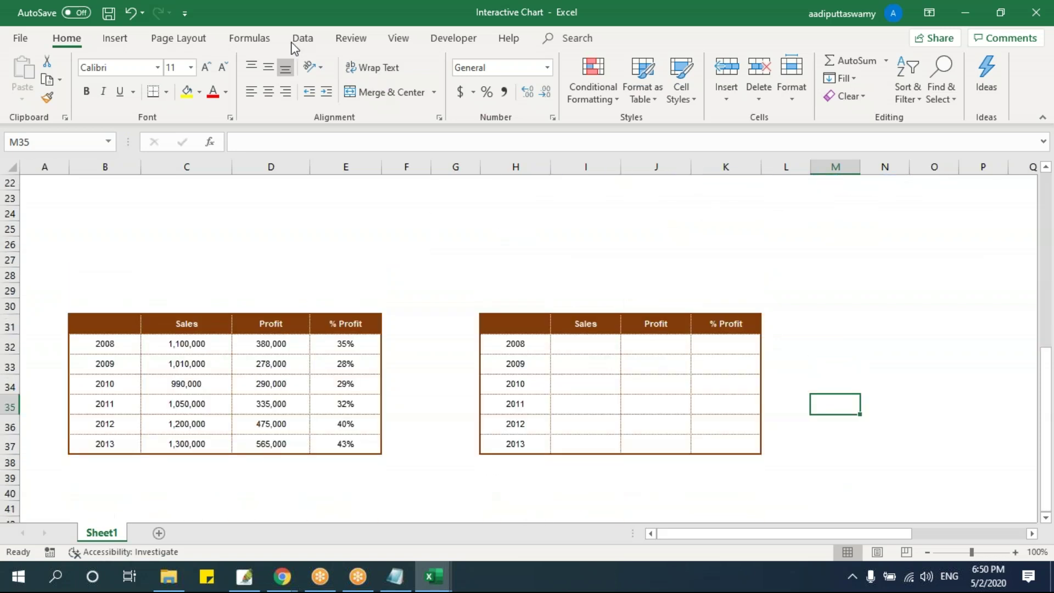
pyautogui.click(453, 38)
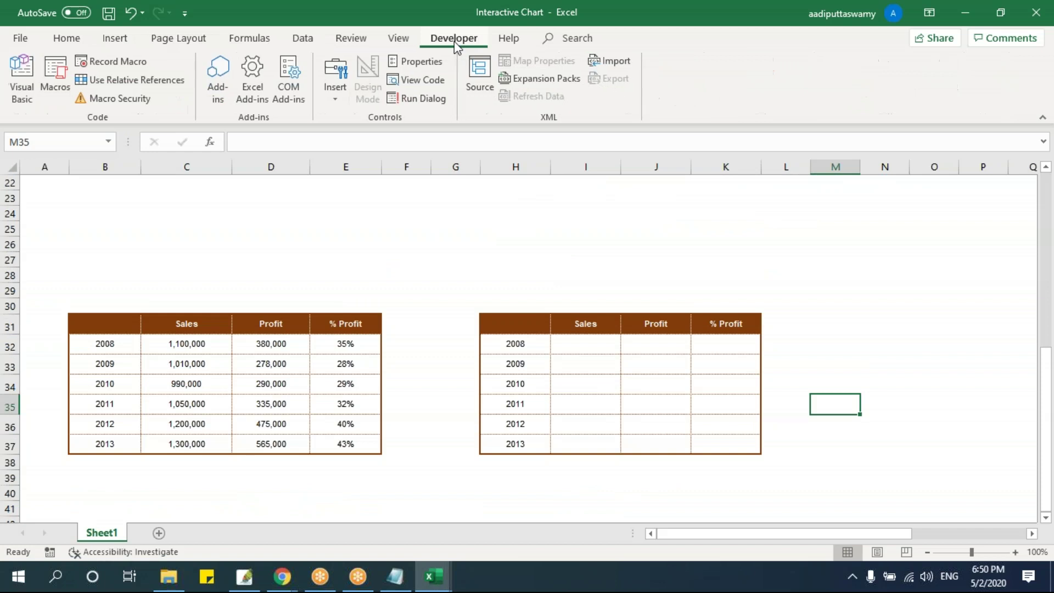
pyautogui.click(330, 94)
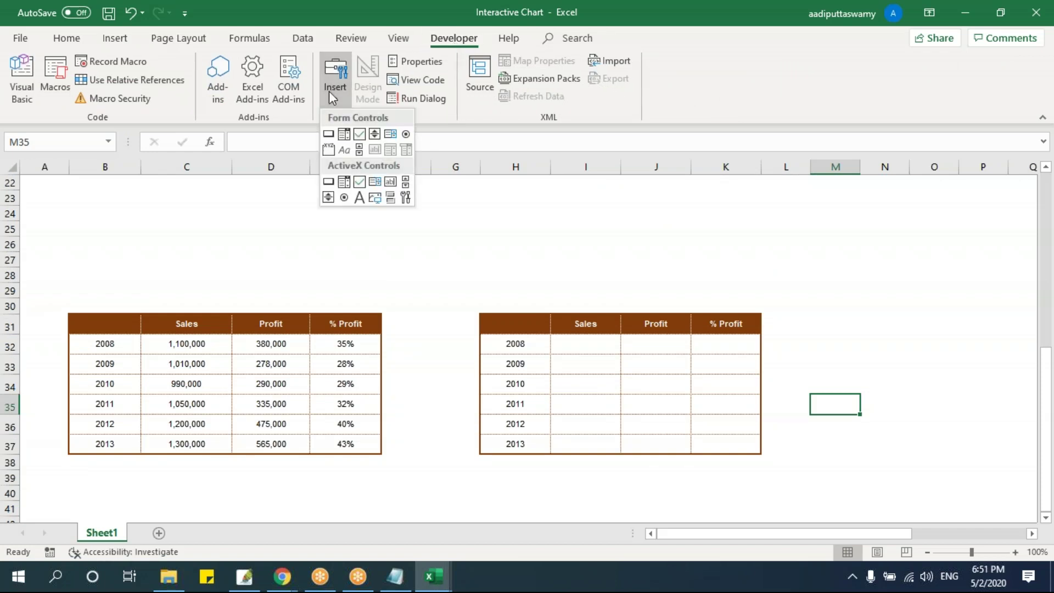
pyautogui.click(359, 136)
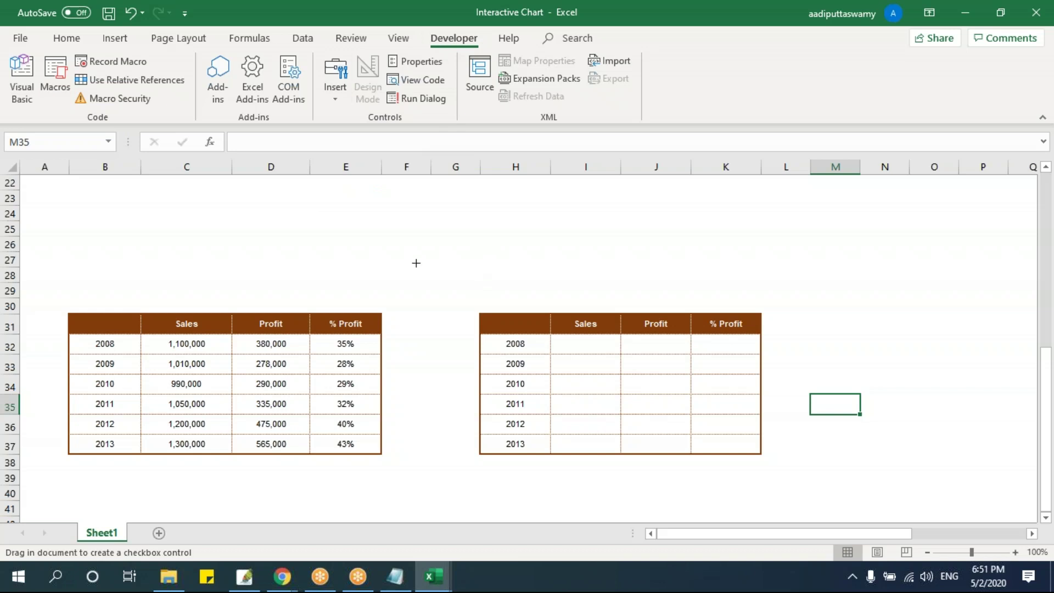
pyautogui.click(486, 230)
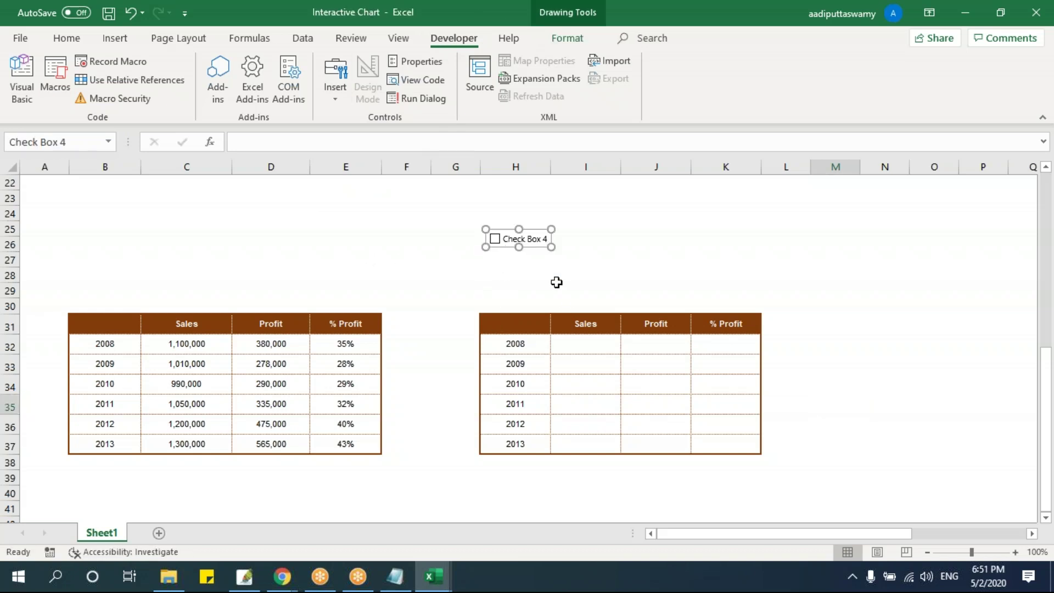
pyautogui.moveTo(540, 246); pyautogui.dragTo(538, 250)
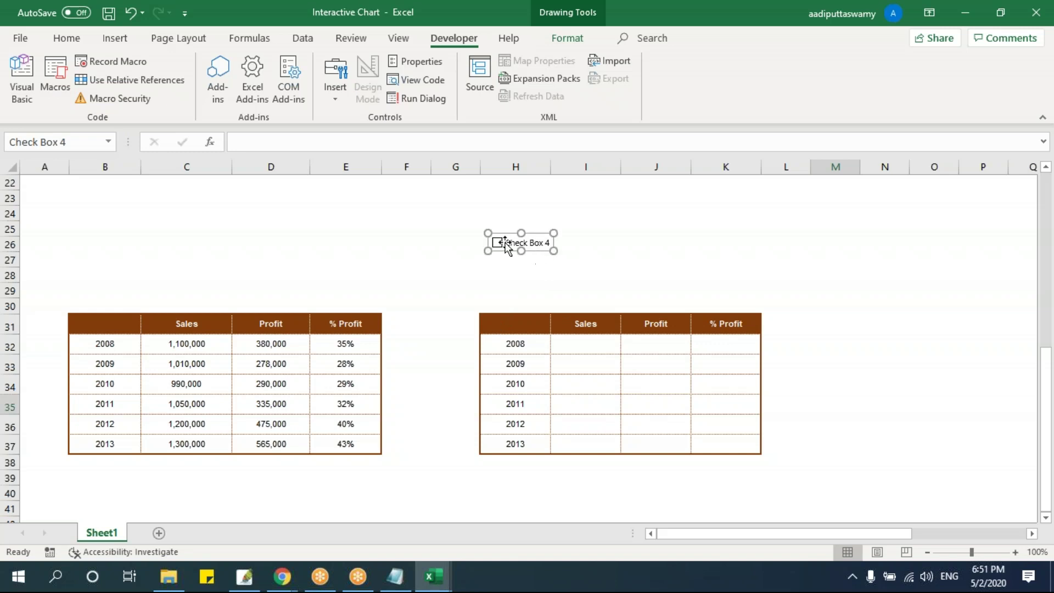
pyautogui.click(511, 242)
pyautogui.press('Delete')
pyautogui.press('Delete')
pyautogui.press('Delete')
pyautogui.press('Delete')
pyautogui.press('Delete')
pyautogui.press('Delete')
pyautogui.press('Delete')
pyautogui.press('Delete')
pyautogui.press('Delete')
pyautogui.press('Delete')
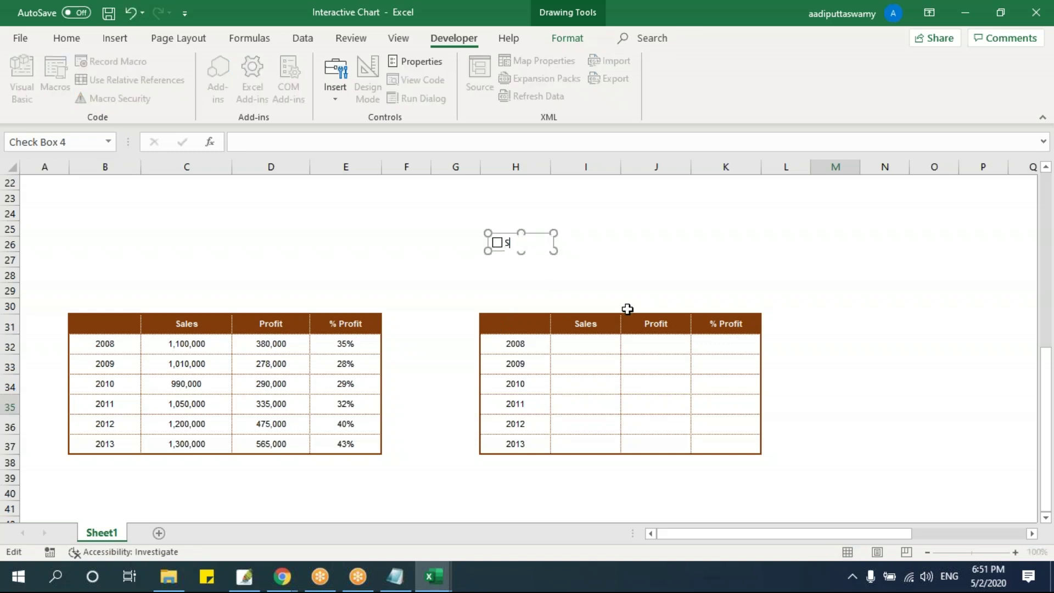
pyautogui.click(555, 265)
pyautogui.keyDown('ctrl'); pyautogui.click(535, 247); pyautogui.keyUp('ctrl')
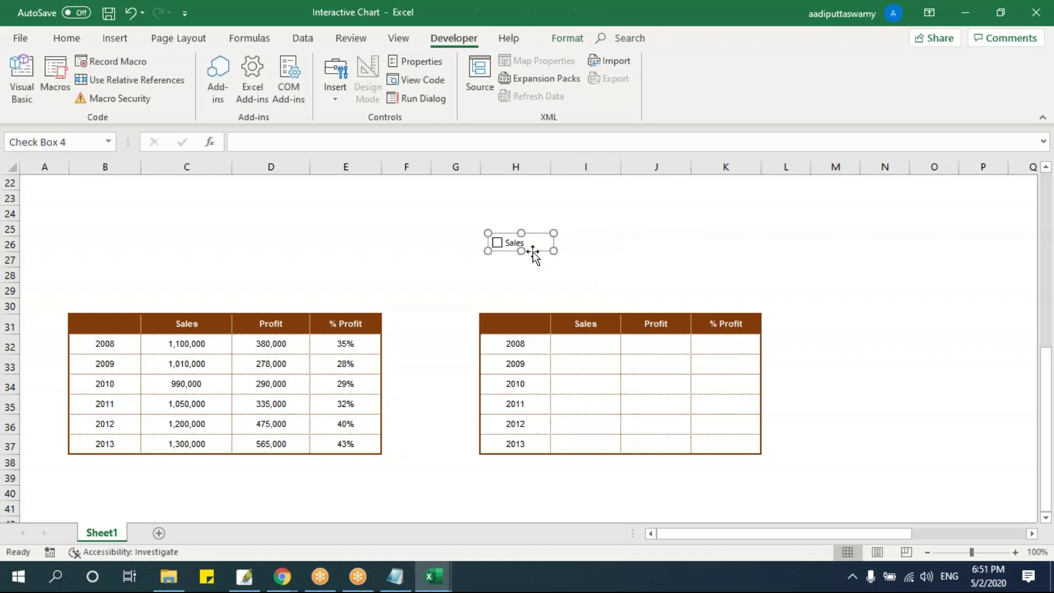
pyautogui.moveTo(553, 250)
pyautogui.mouseDown()
pyautogui.moveTo(537, 253)
pyautogui.moveTo(659, 260)
pyautogui.mouseUp()
# Step: Duplicate the Sales check box and relabel the copies Profit and % Profit
pyautogui.keyDown('ctrl'); pyautogui.click(577, 243); pyautogui.keyUp('ctrl')
pyautogui.click(571, 273)
pyautogui.keyDown('ctrl'); pyautogui.click(582, 246); pyautogui.keyUp('ctrl')
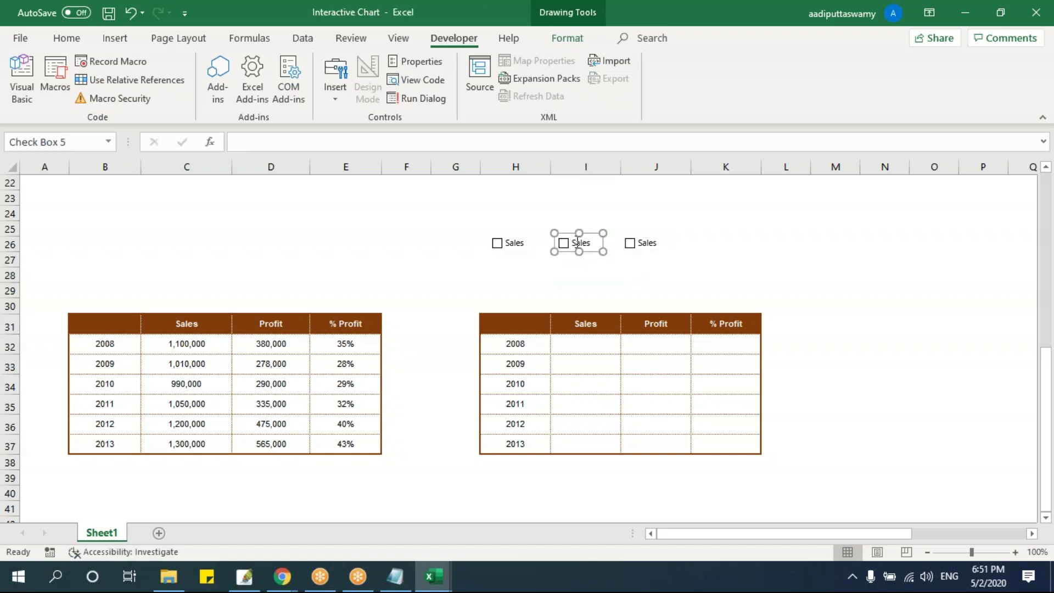
pyautogui.click(581, 243)
pyautogui.press('BackSpace')
pyautogui.press('BackSpace')
pyautogui.press('BackSpace')
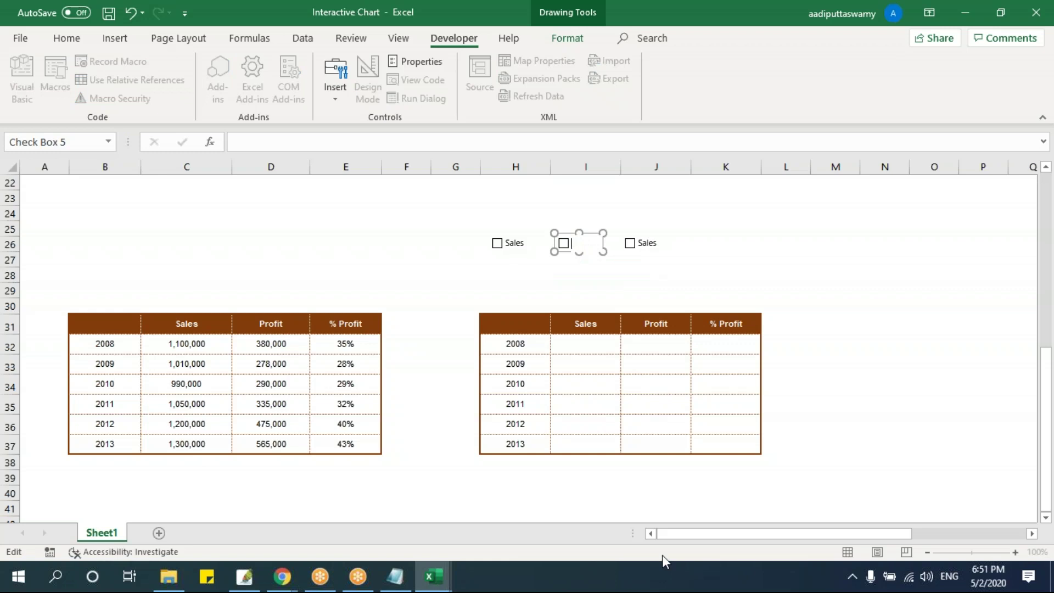
pyautogui.click(666, 261)
pyautogui.keyDown('ctrl'); pyautogui.click(641, 243); pyautogui.keyUp('ctrl')
pyautogui.click(641, 243)
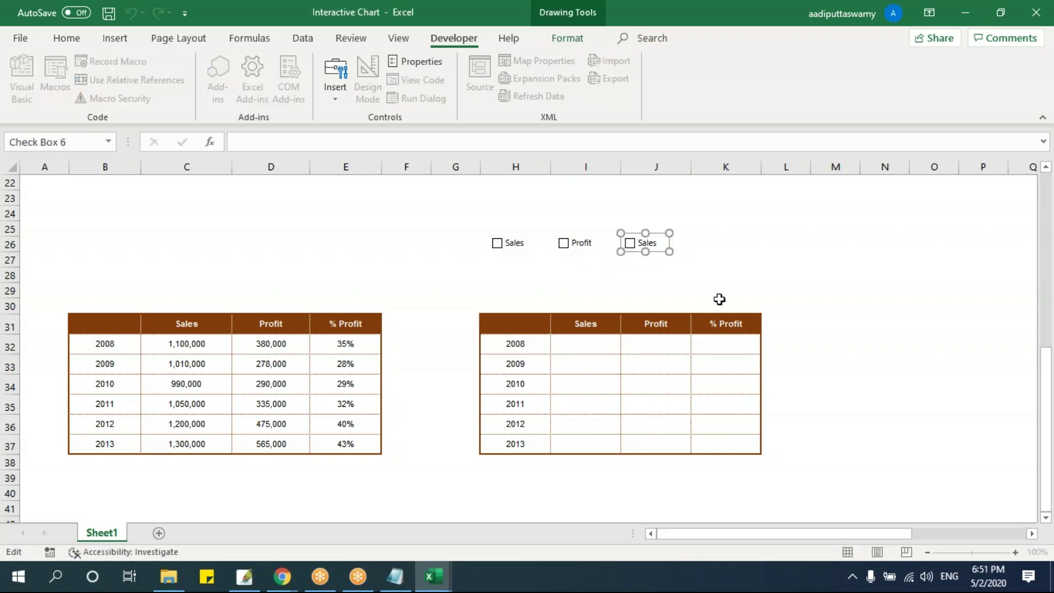
pyautogui.write('%')
pyautogui.click(743, 305)
# Step: Select all three check boxes and move them together above the helper table
pyautogui.click(743, 306)
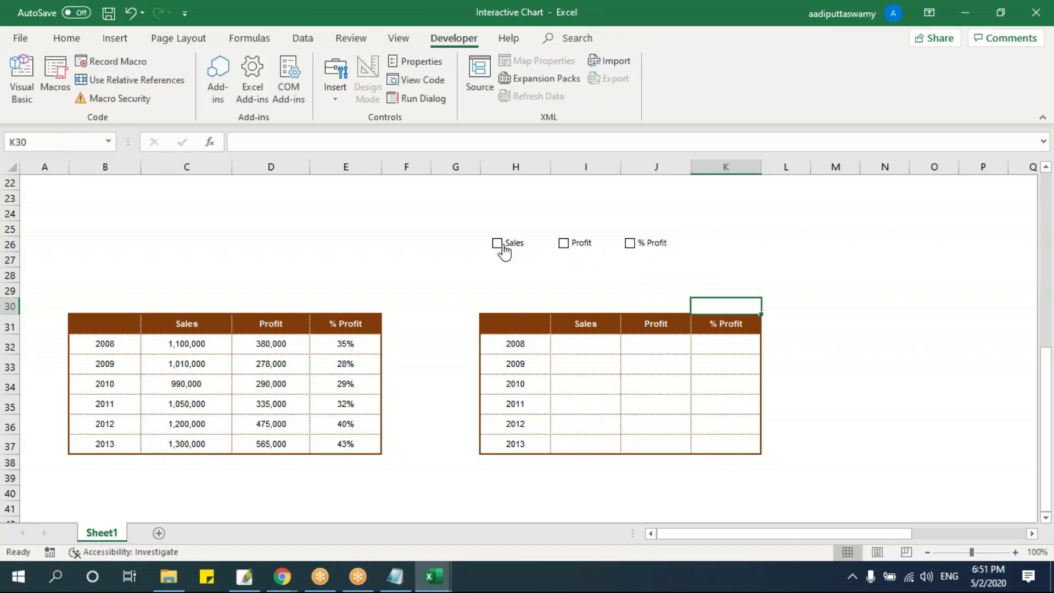
pyautogui.keyDown('ctrl'); pyautogui.click(504, 245); pyautogui.keyUp('ctrl')
pyautogui.keyDown('ctrl'); pyautogui.click(571, 244); pyautogui.keyUp('ctrl')
pyautogui.moveTo(602, 235); pyautogui.dragTo(642, 234)
# Step: Link the Sales check box to cell I30 and test it toggles TRUE/FALSE
pyautogui.click(813, 294)
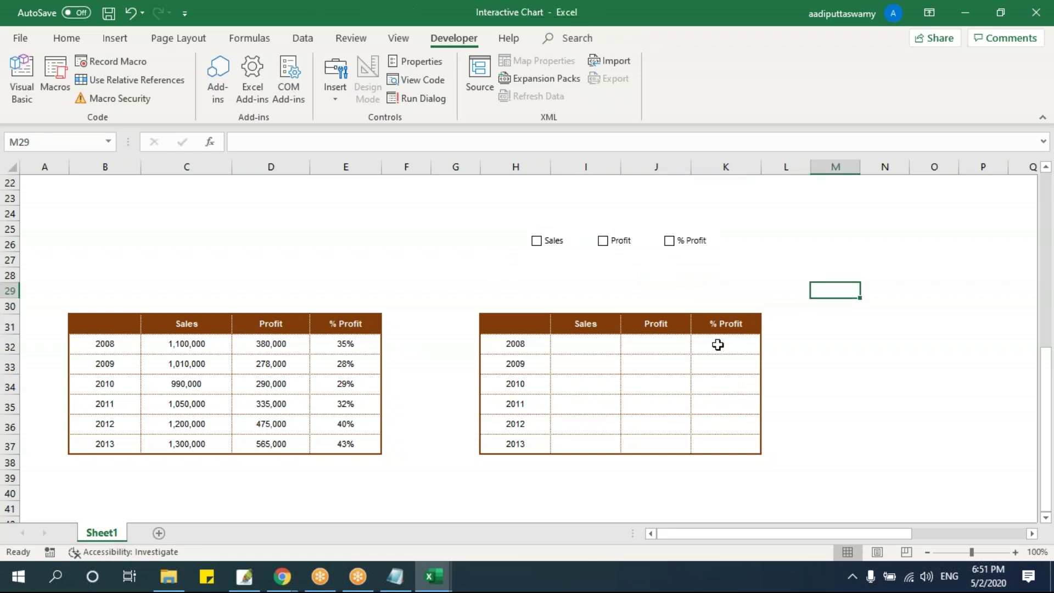
pyautogui.rightClick(553, 240)
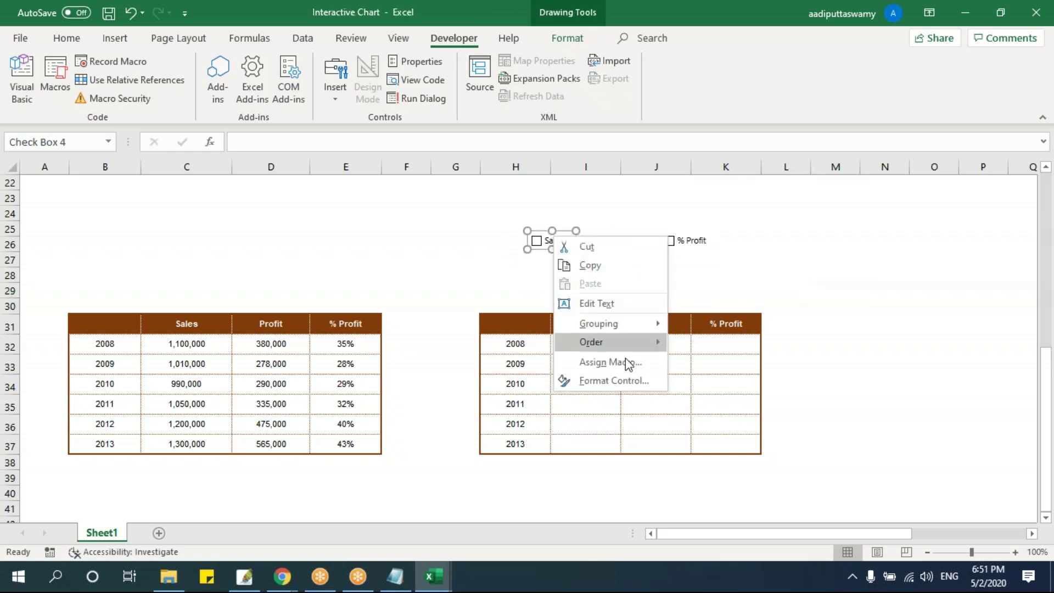
pyautogui.click(625, 382)
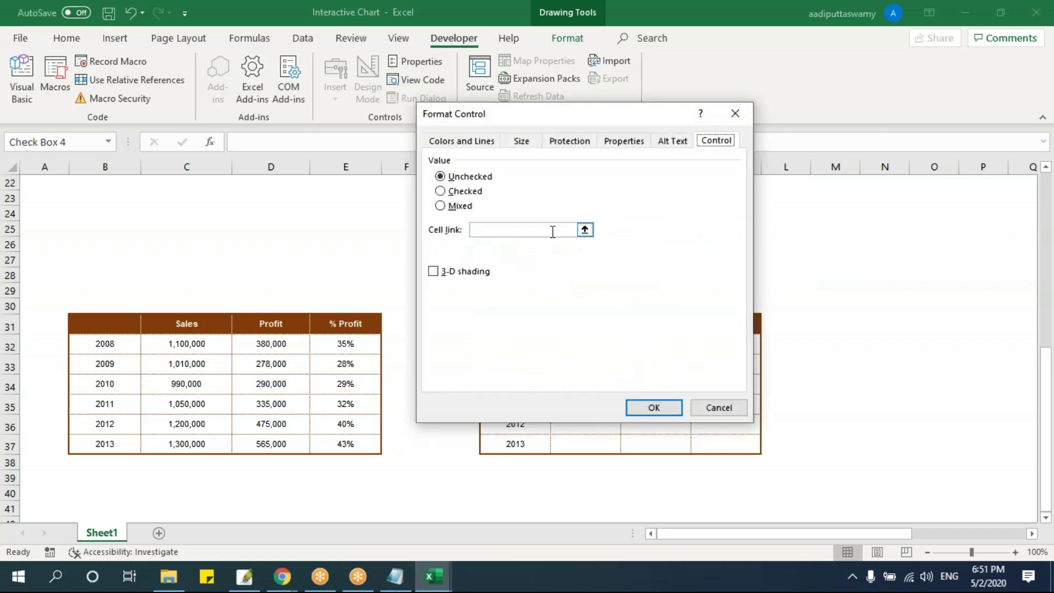
pyautogui.click(584, 230)
pyautogui.click(588, 305)
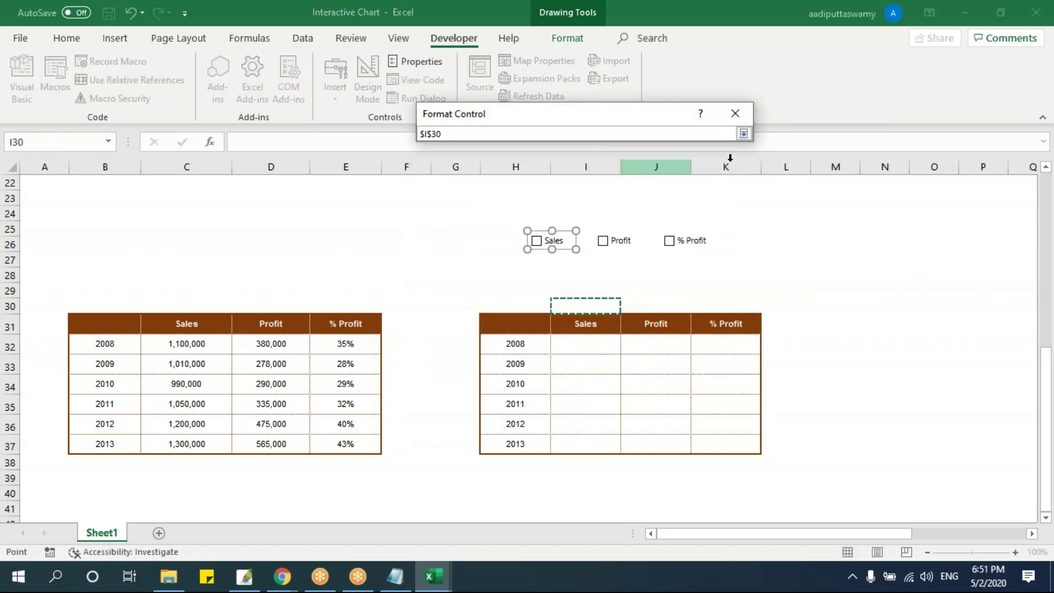
pyautogui.click(744, 133)
pyautogui.click(657, 406)
pyautogui.press('Escape')
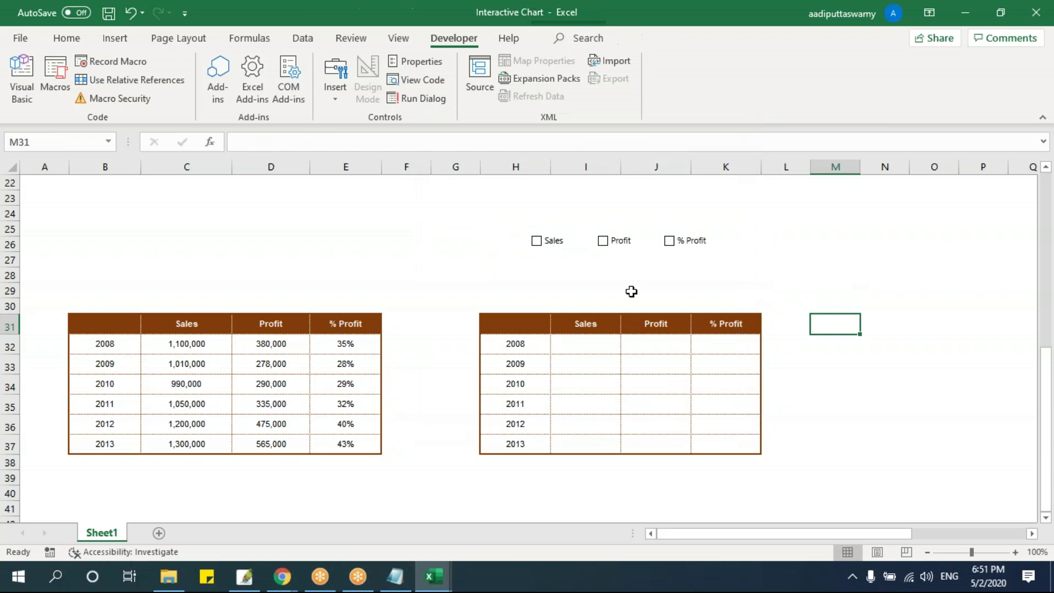
pyautogui.click(541, 247)
pyautogui.click(540, 247)
pyautogui.click(539, 247)
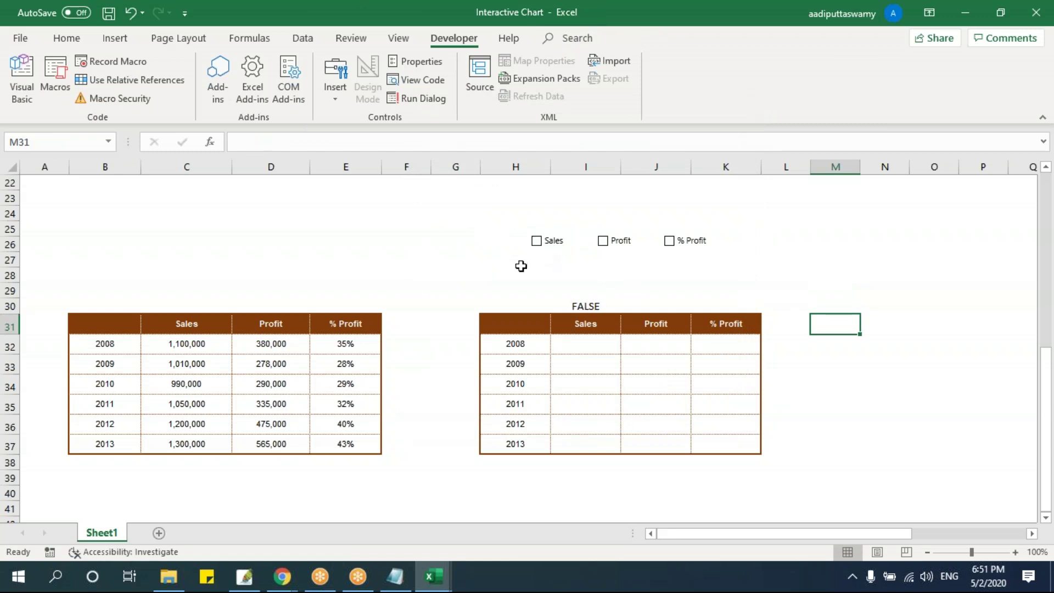
# Step: Link the Profit check box to cell J30
pyautogui.rightClick(607, 241)
pyautogui.click(669, 382)
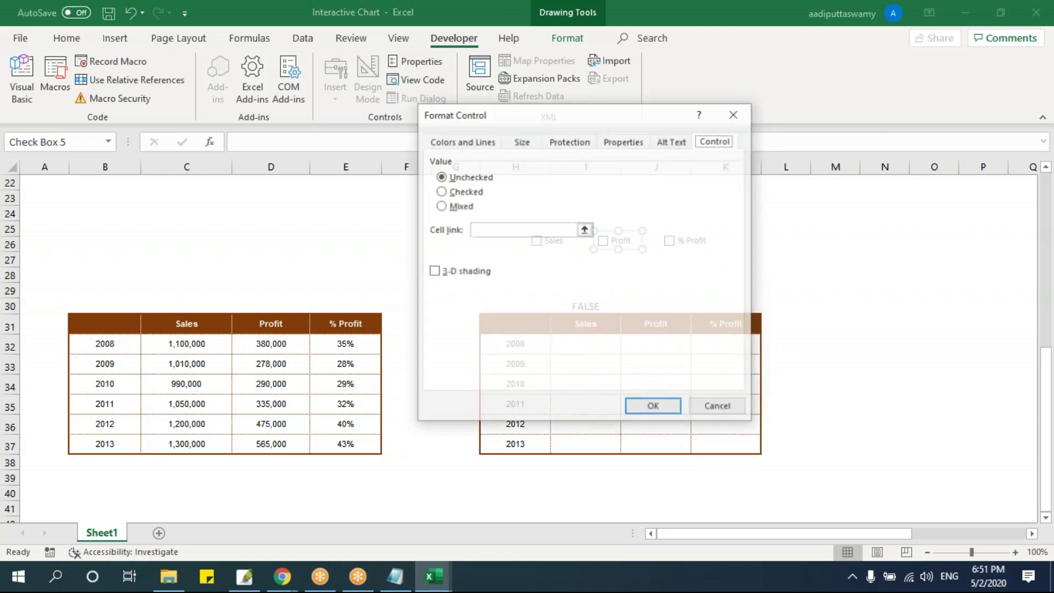
pyautogui.click(582, 228)
pyautogui.click(658, 305)
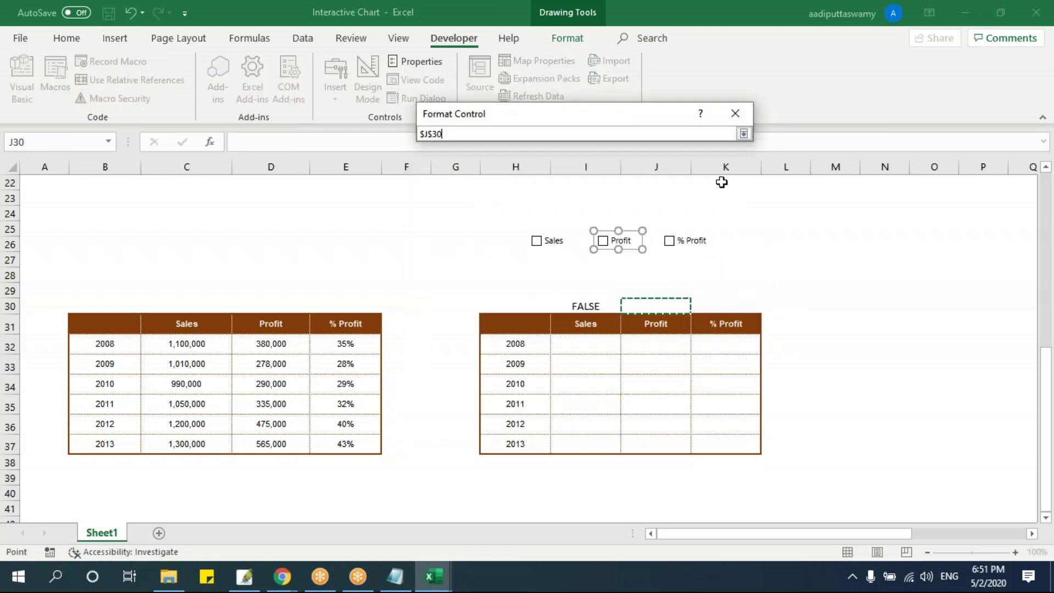
pyautogui.click(743, 133)
pyautogui.press('Return')
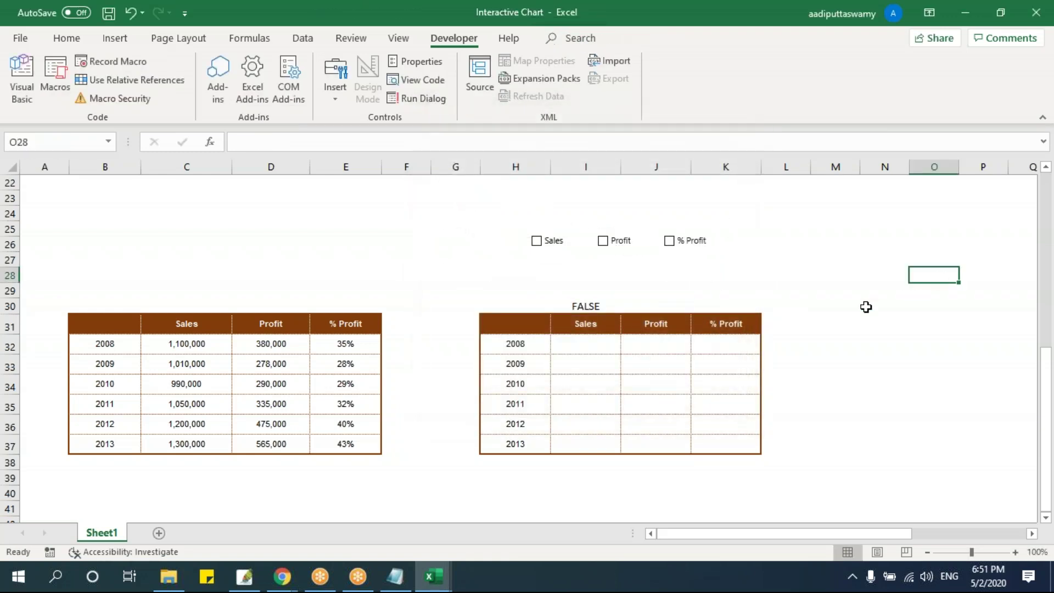
pyautogui.click(620, 247)
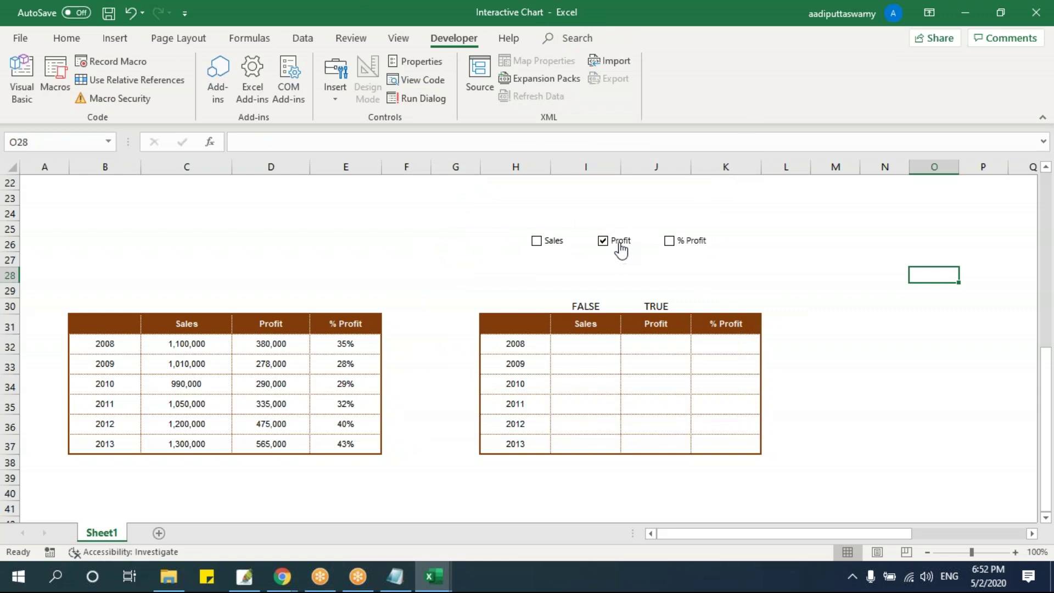
# Step: Link the % Profit check box to K30, then tick Sales, Profit and % Profit
pyautogui.rightClick(675, 241)
pyautogui.click(744, 384)
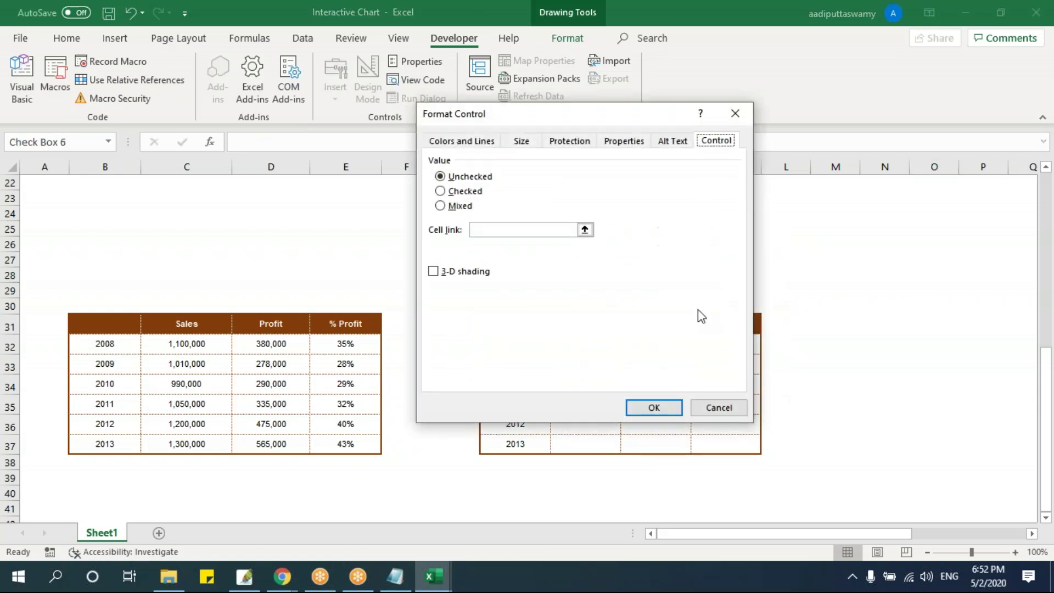
pyautogui.click(581, 228)
pyautogui.click(722, 304)
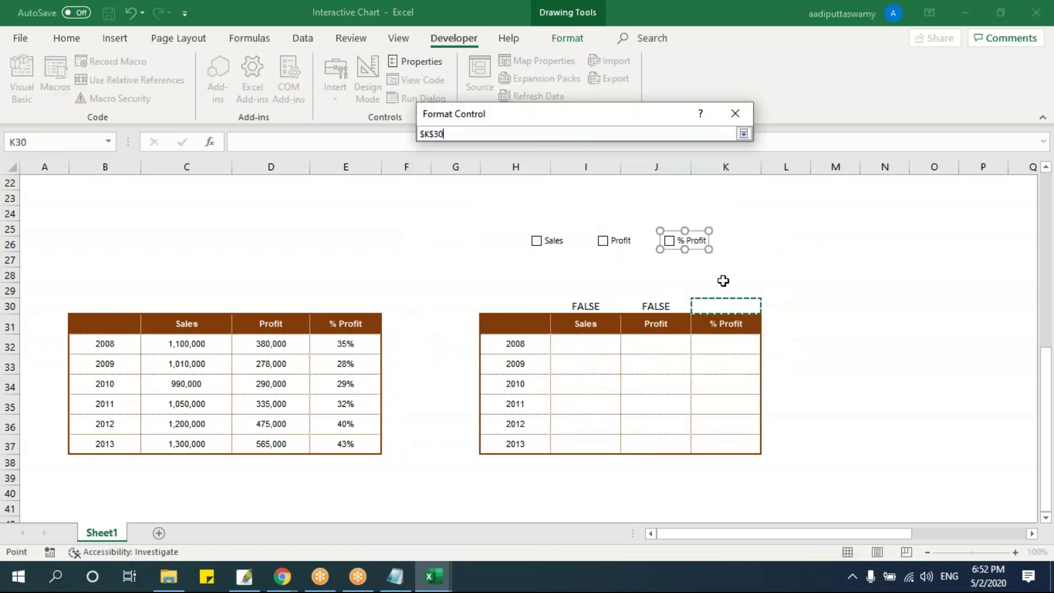
pyautogui.click(743, 133)
pyautogui.click(653, 406)
pyautogui.press('Escape')
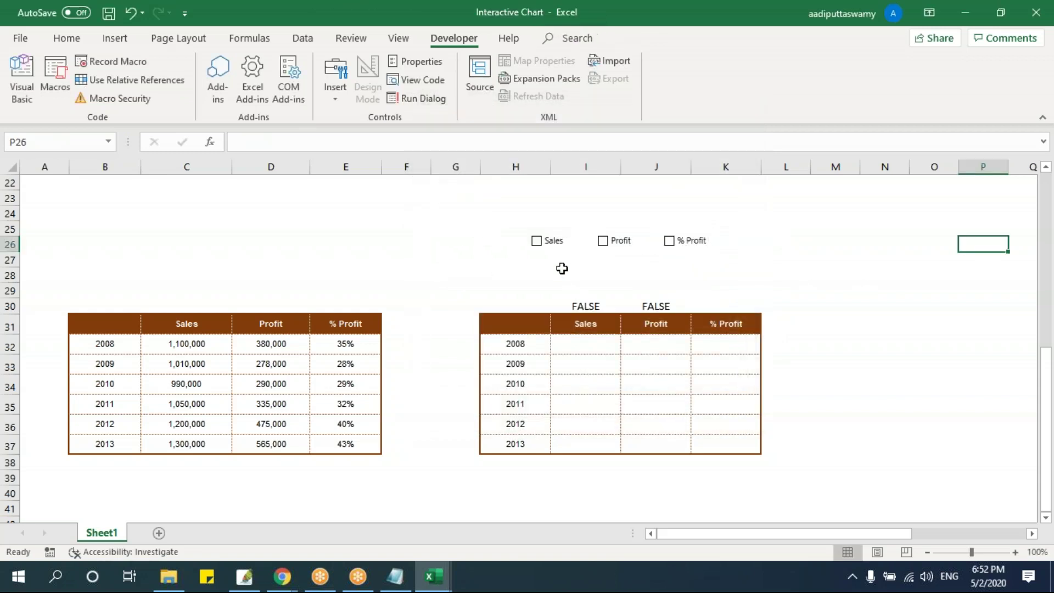
pyautogui.click(538, 242)
pyautogui.click(604, 243)
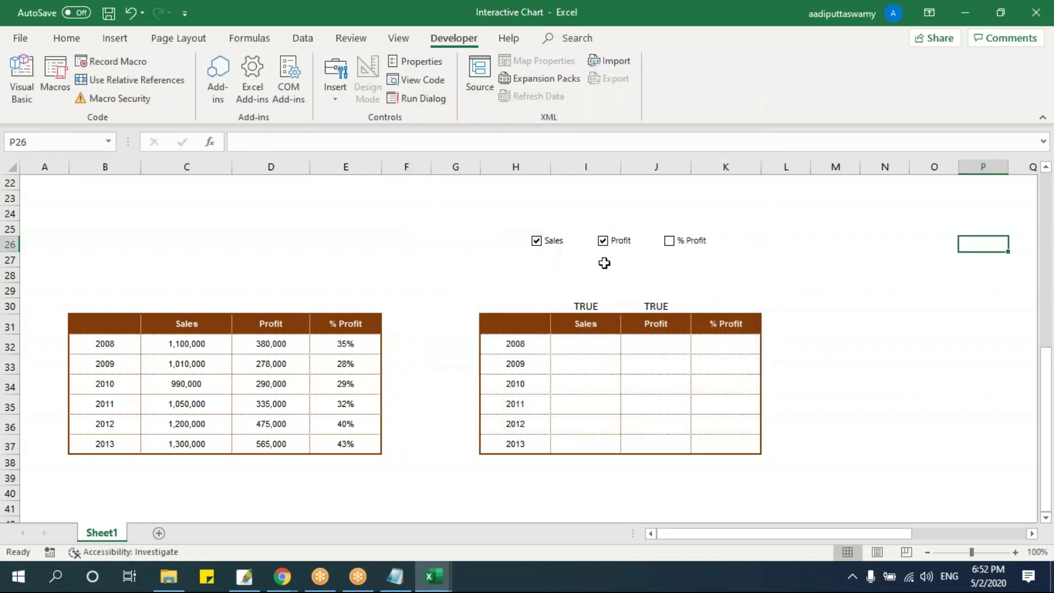
pyautogui.click(670, 241)
# Step: Enter =IF(I$30=TRUE,C32,NA()) in cell I32
pyautogui.click(578, 352)
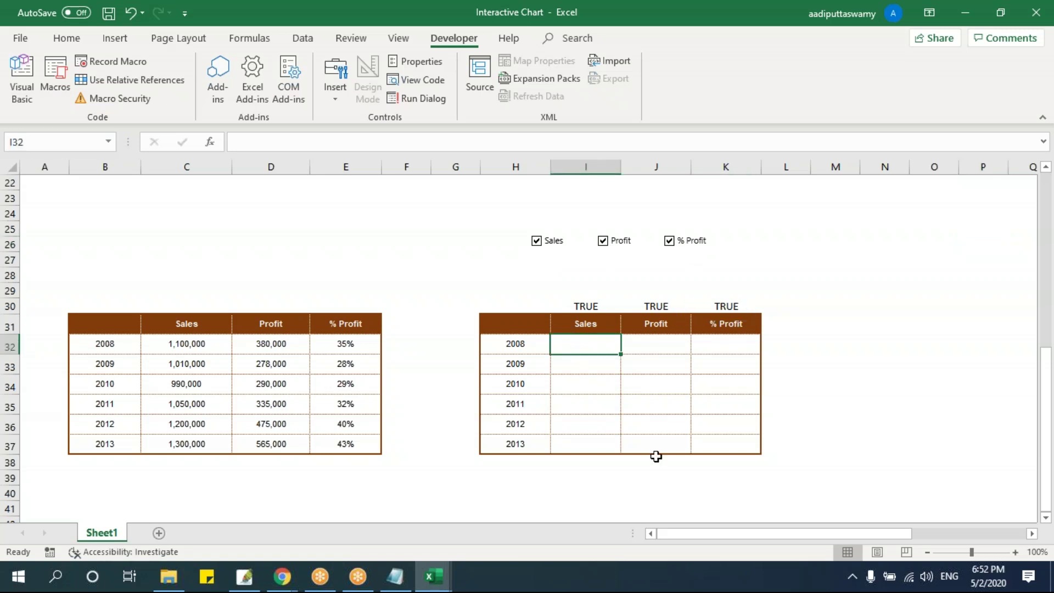
pyautogui.write('=ig')
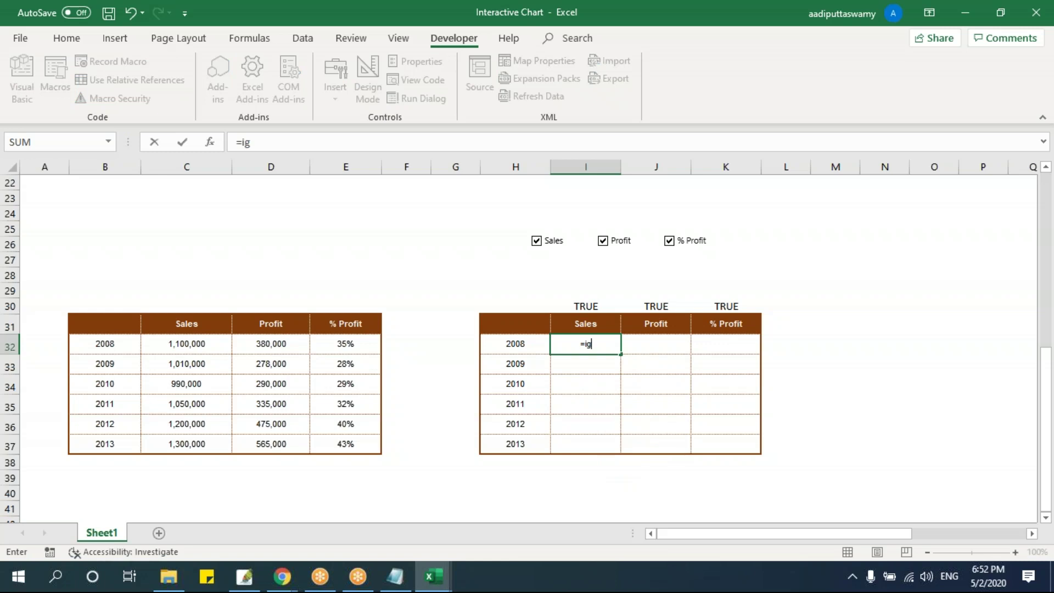
pyautogui.press('Escape')
pyautogui.write('=if')
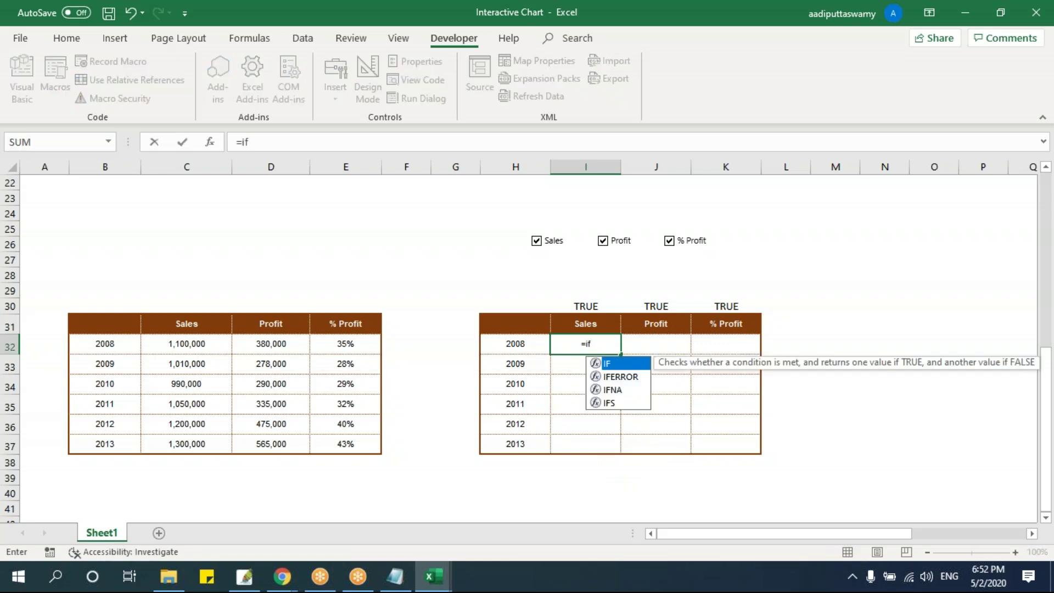
pyautogui.press('Escape')
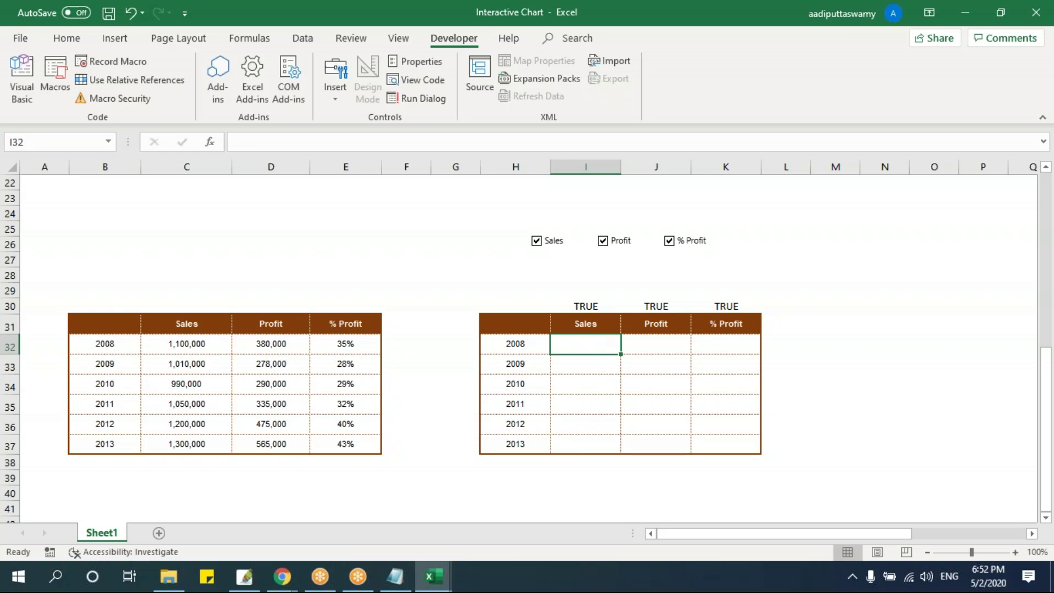
pyautogui.scroll(1, 520, 341)
pyautogui.write('=if')
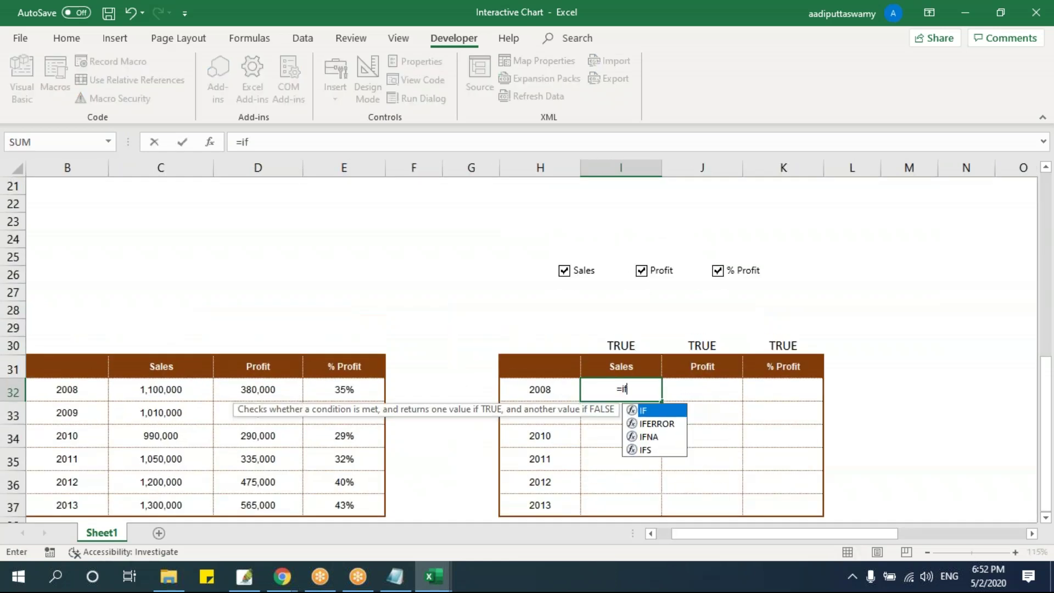
pyautogui.write('(')
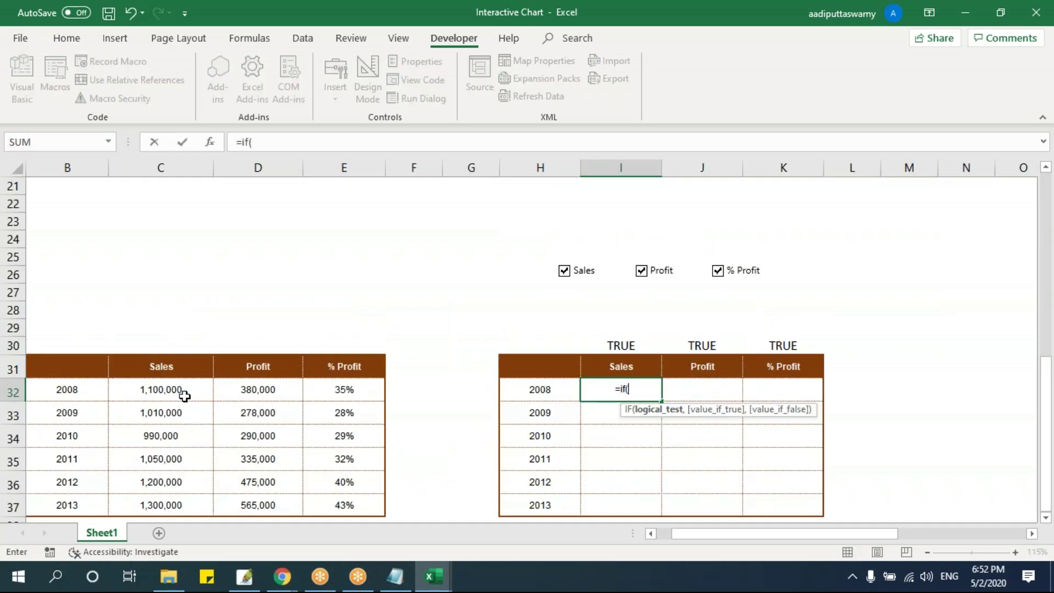
pyautogui.click(619, 345)
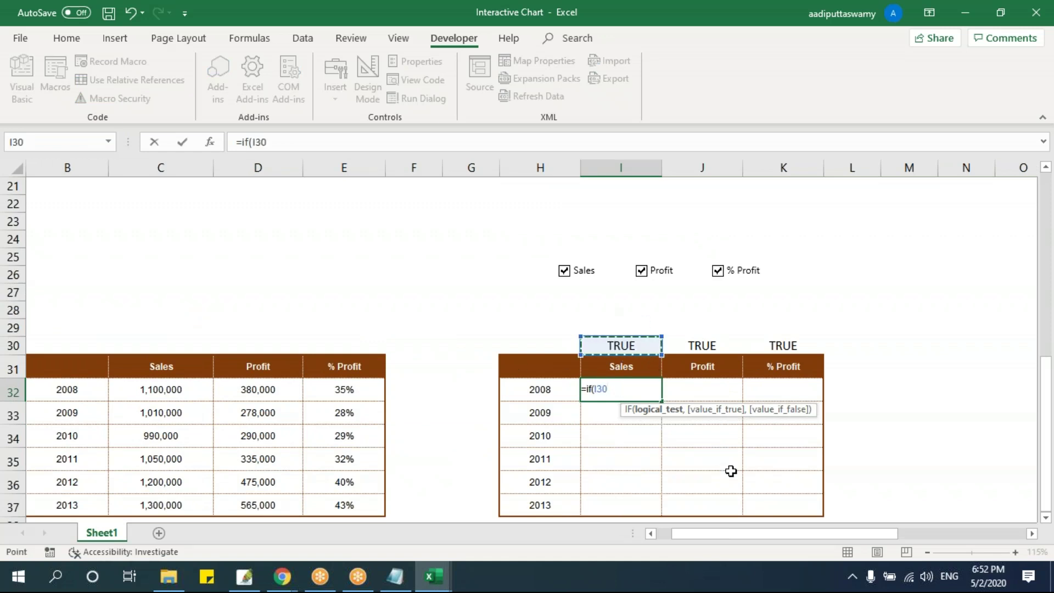
pyautogui.press('F4')
pyautogui.press('F4')
pyautogui.write('=')
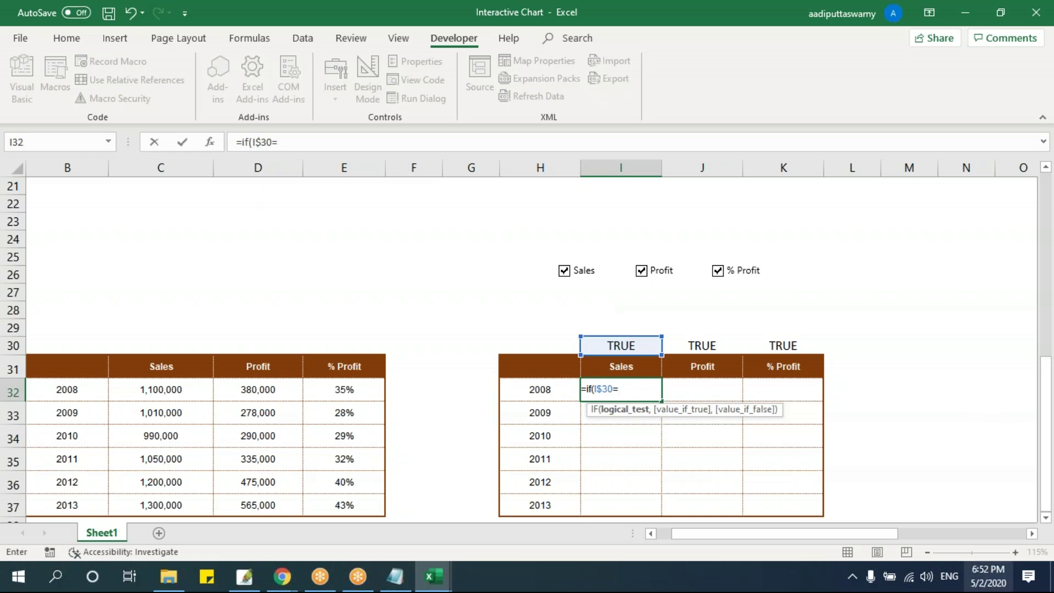
pyautogui.write('true,')
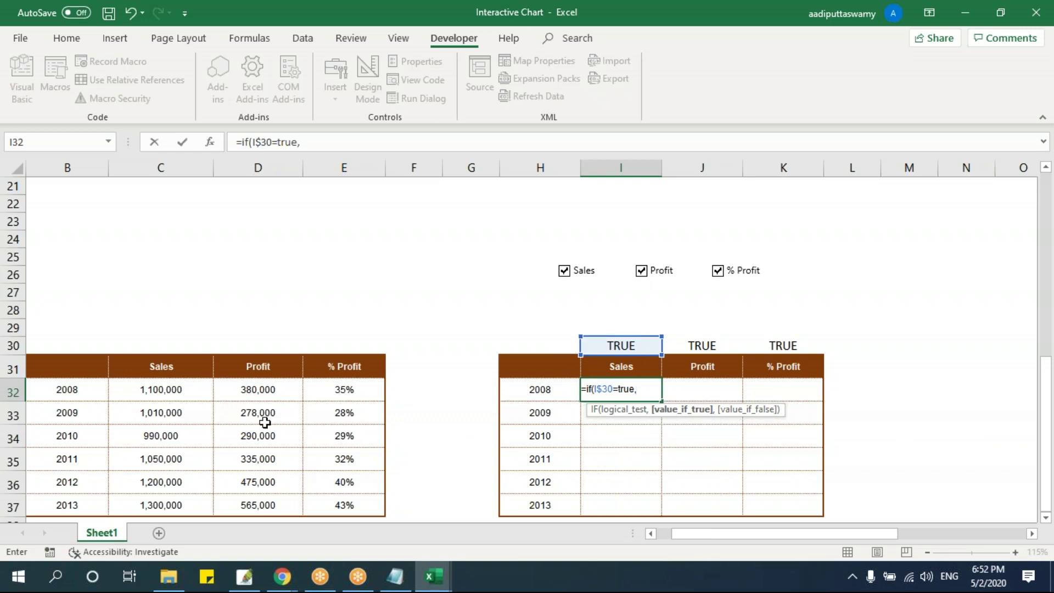
pyautogui.click(174, 390)
pyautogui.write(',na')
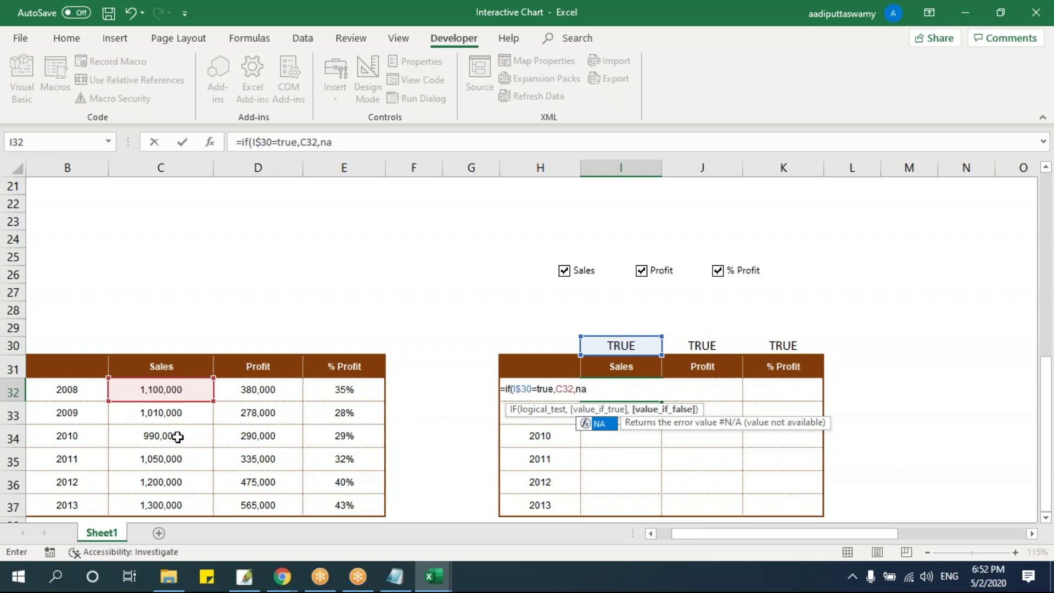
pyautogui.write('()')
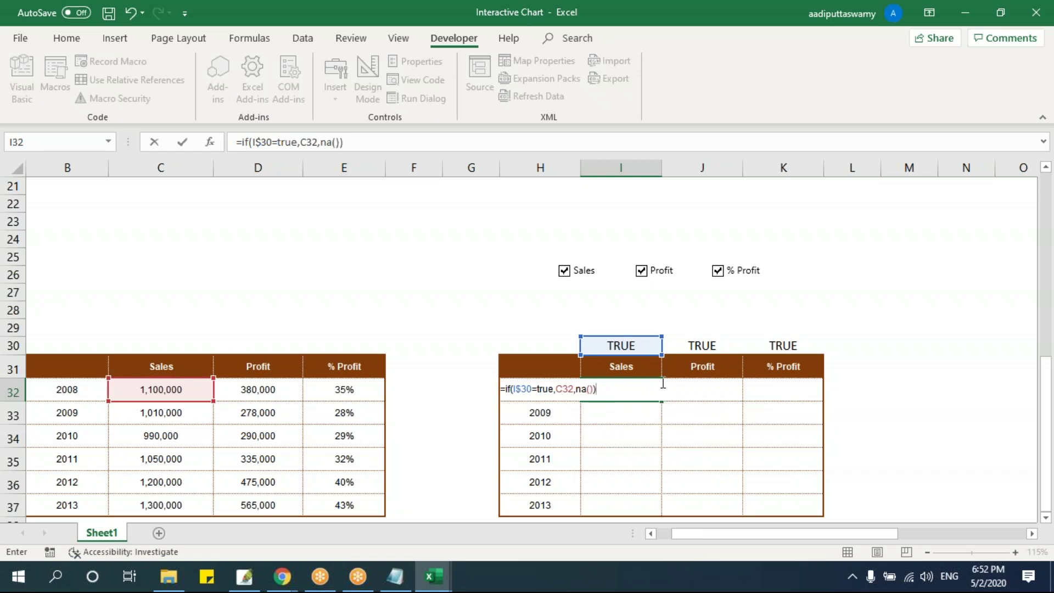
pyautogui.press('Return')
# Step: Test with the Sales box, then fill the formula across I32:K37 with Ctrl+D and Ctrl+R
pyautogui.click(565, 272)
pyautogui.click(564, 271)
pyautogui.moveTo(630, 384); pyautogui.dragTo(777, 497)
pyautogui.hotkey('ctrl', 'd')
pyautogui.hotkey('ctrl', 'r')
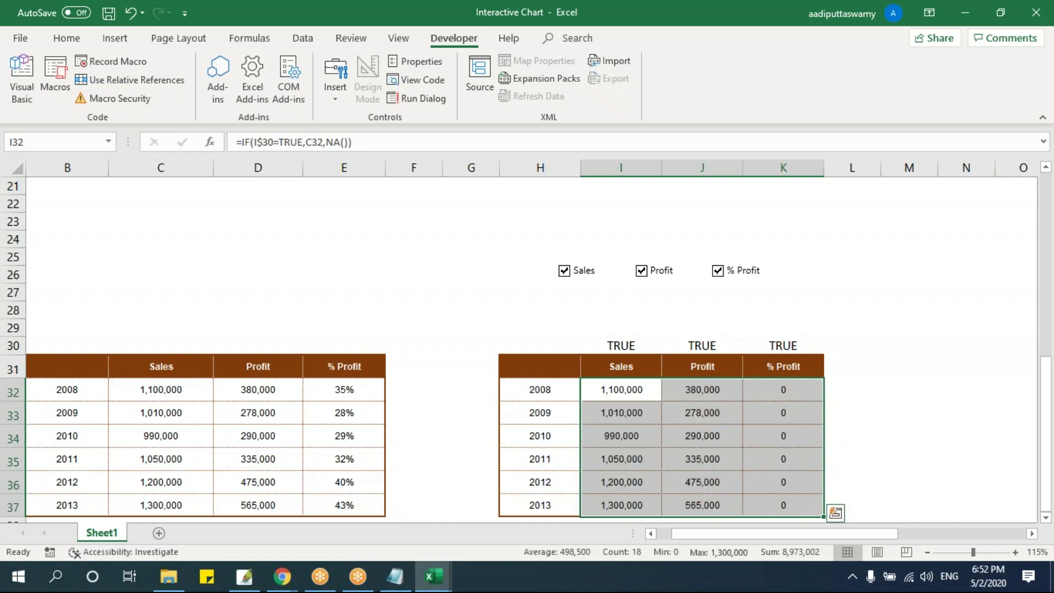
pyautogui.click(885, 360)
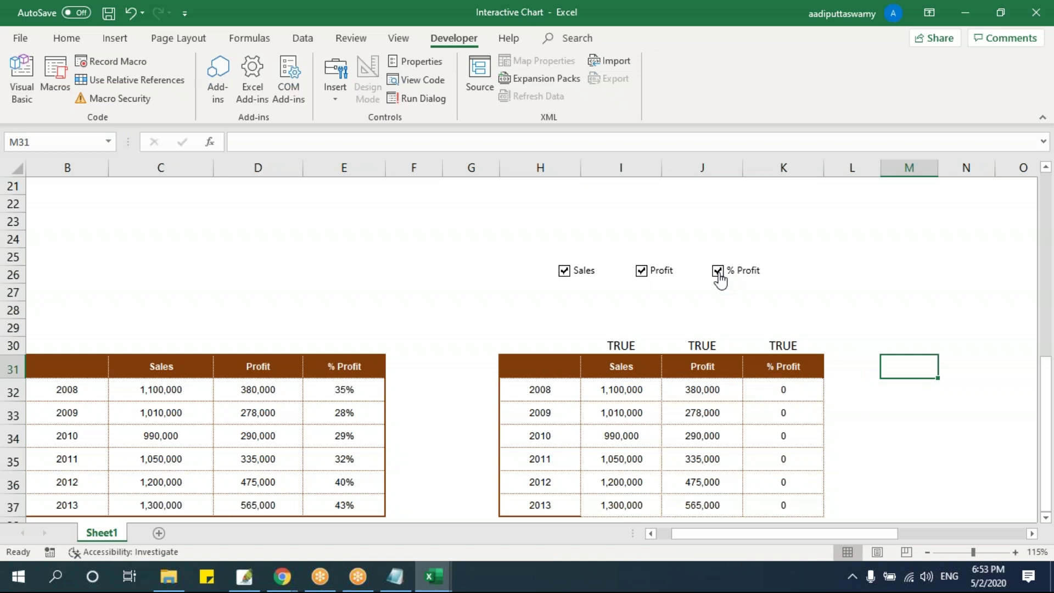
# Step: Untick and re-tick Profit and % Profit to confirm their helper columns switch to #N/A
pyautogui.click(643, 272)
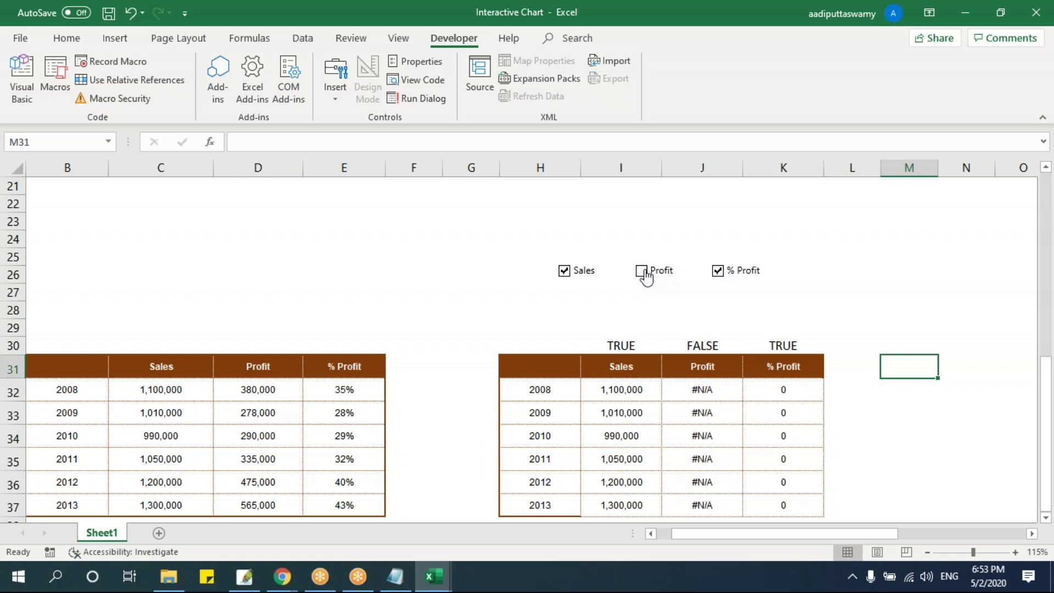
pyautogui.click(716, 275)
pyautogui.click(643, 277)
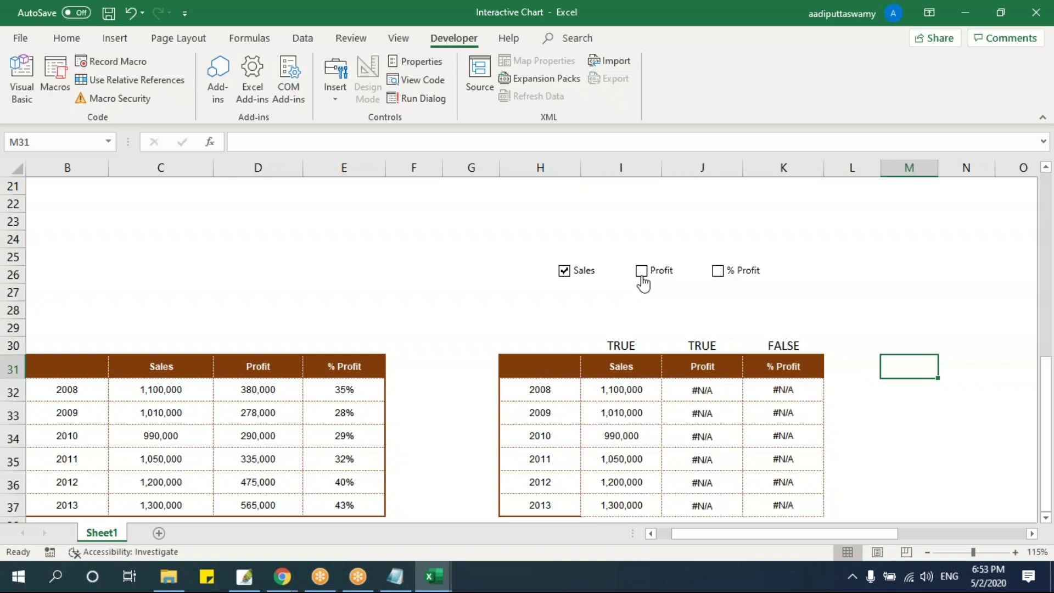
pyautogui.click(718, 272)
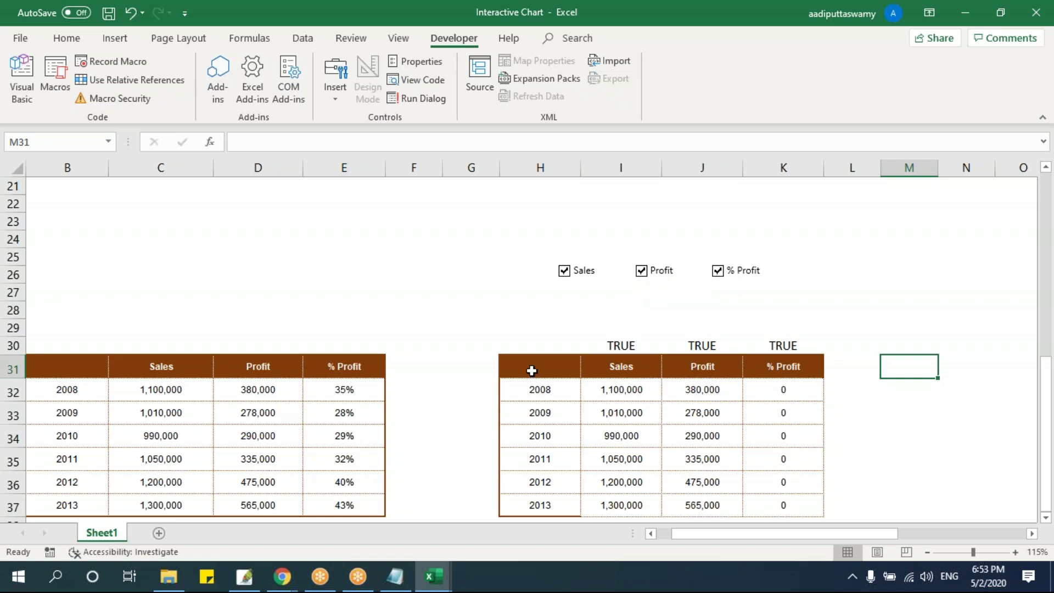
# Step: Format K32:K37 as percentages and select the helper table H31:K37
pyautogui.moveTo(794, 392); pyautogui.dragTo(801, 503)
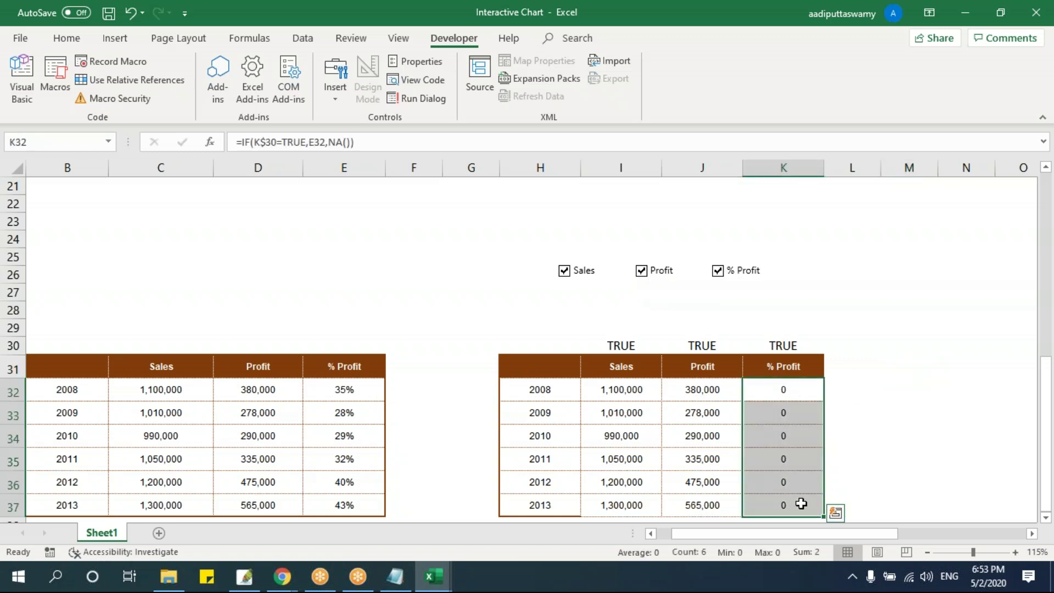
pyautogui.hotkey('ctrl', 'shift', '5')
pyautogui.click(876, 307)
pyautogui.scroll(-2, 877, 311)
pyautogui.moveTo(563, 270); pyautogui.dragTo(774, 396)
# Step: Insert a 2-D Stacked Column chart from H31:K37 and drag it over the helper table
pyautogui.click(116, 38)
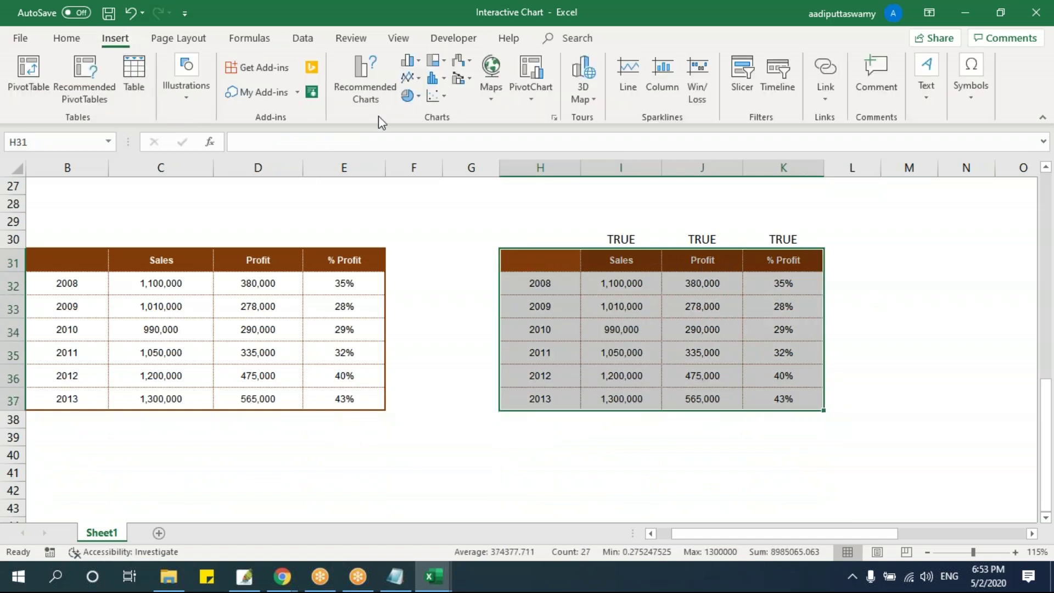
pyautogui.click(412, 59)
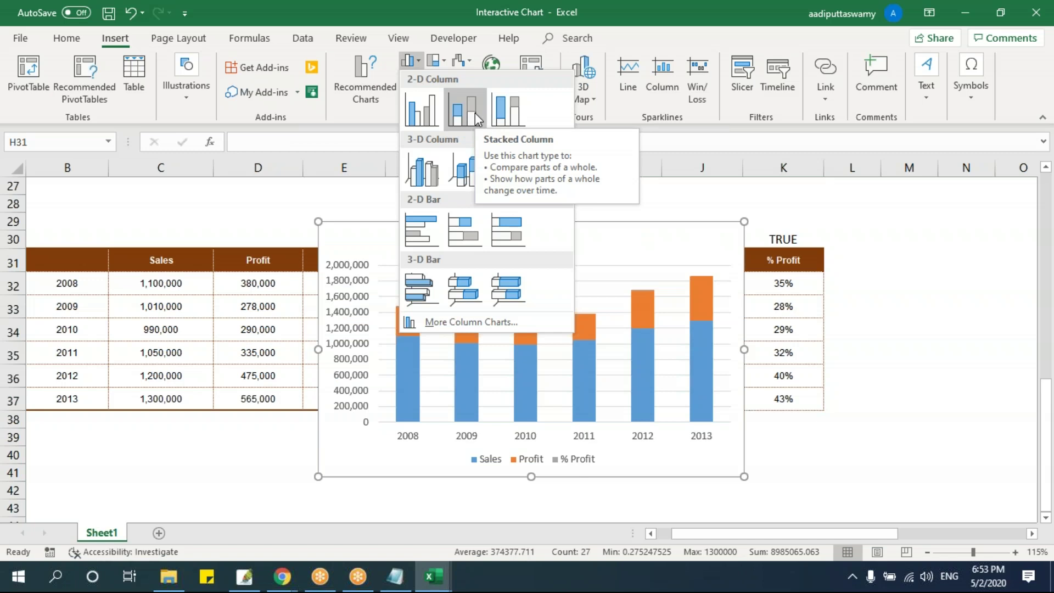
pyautogui.click(475, 113)
pyautogui.moveTo(543, 223); pyautogui.dragTo(681, 245)
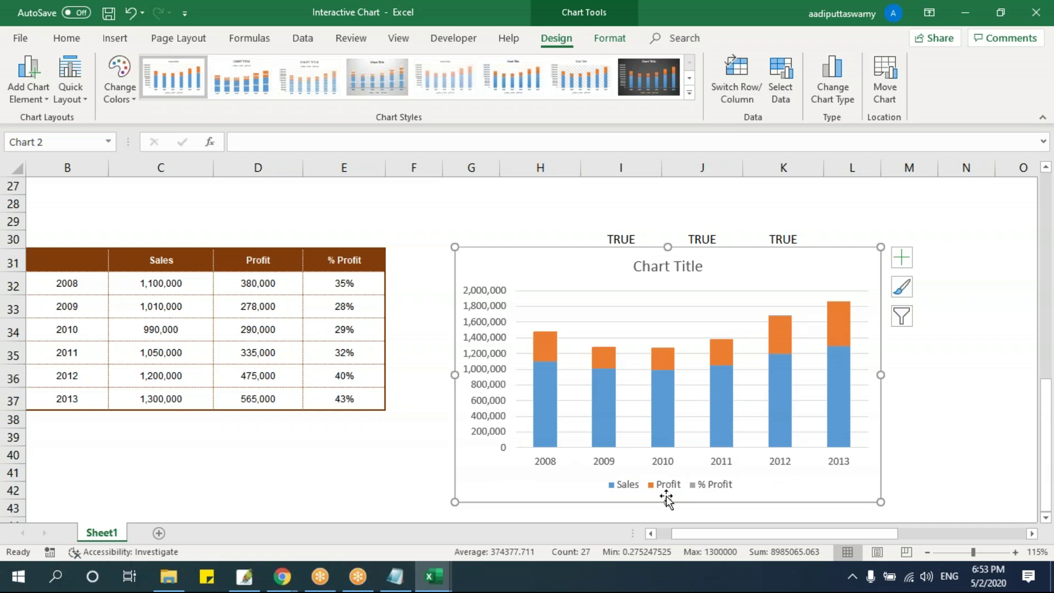
# Step: Change % Profit to a line with markers on a secondary axis in a combo chart
pyautogui.rightClick(623, 328)
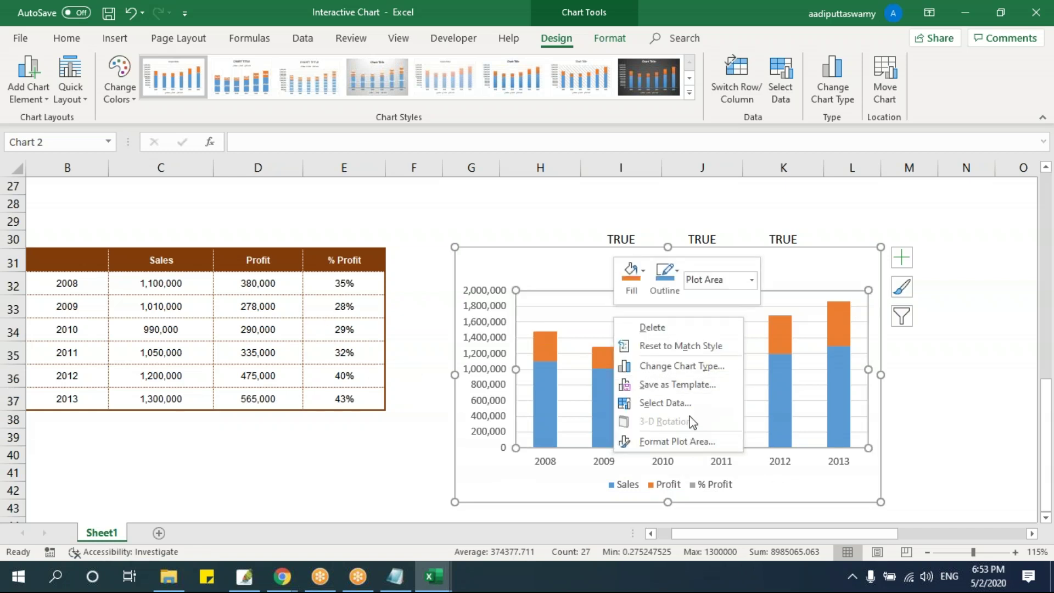
pyautogui.click(690, 367)
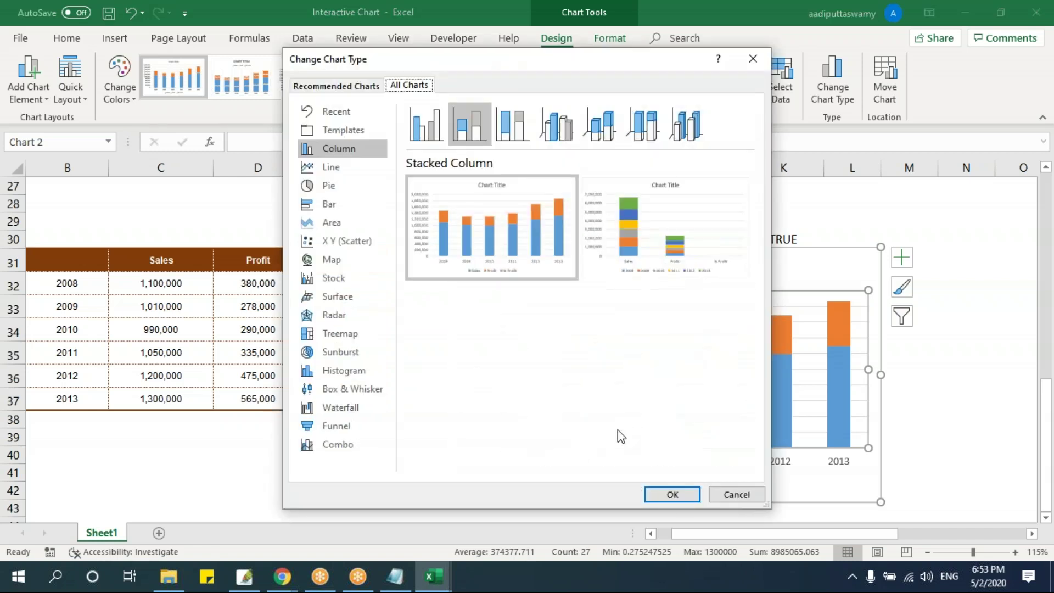
pyautogui.click(735, 495)
pyautogui.rightClick(555, 386)
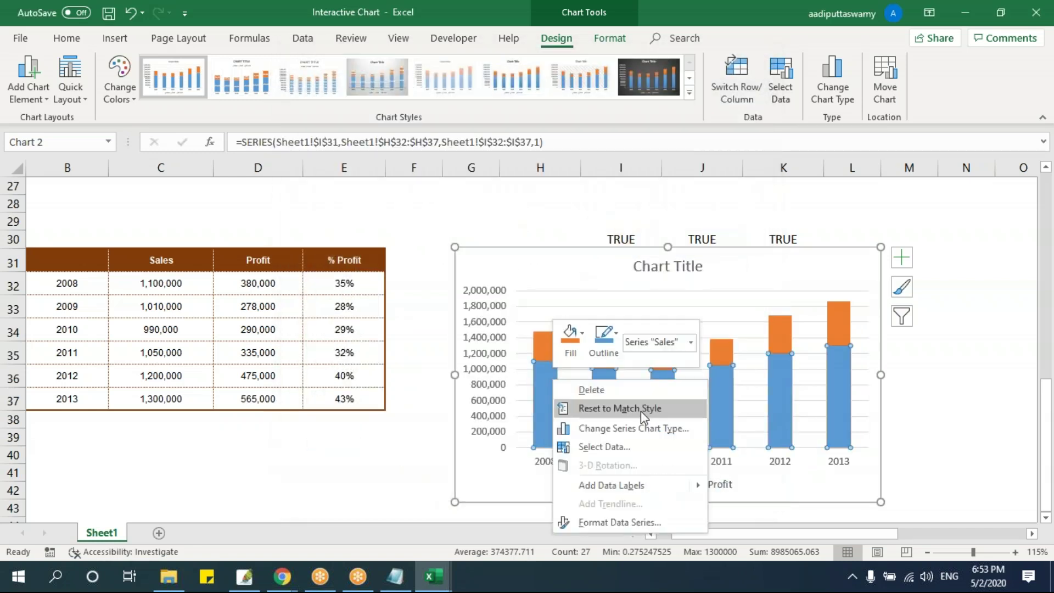
pyautogui.click(642, 427)
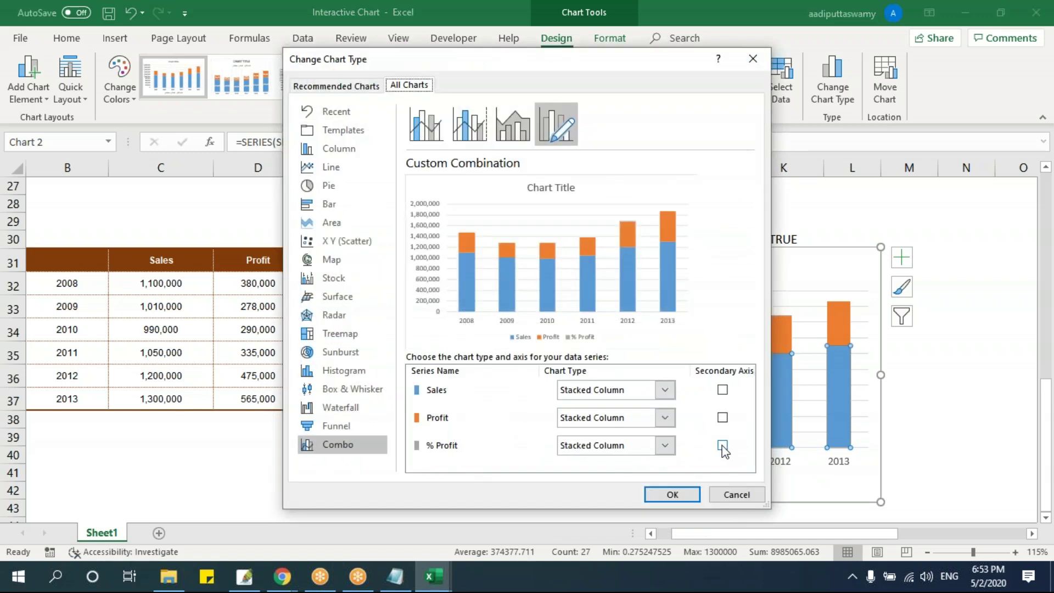
pyautogui.click(722, 446)
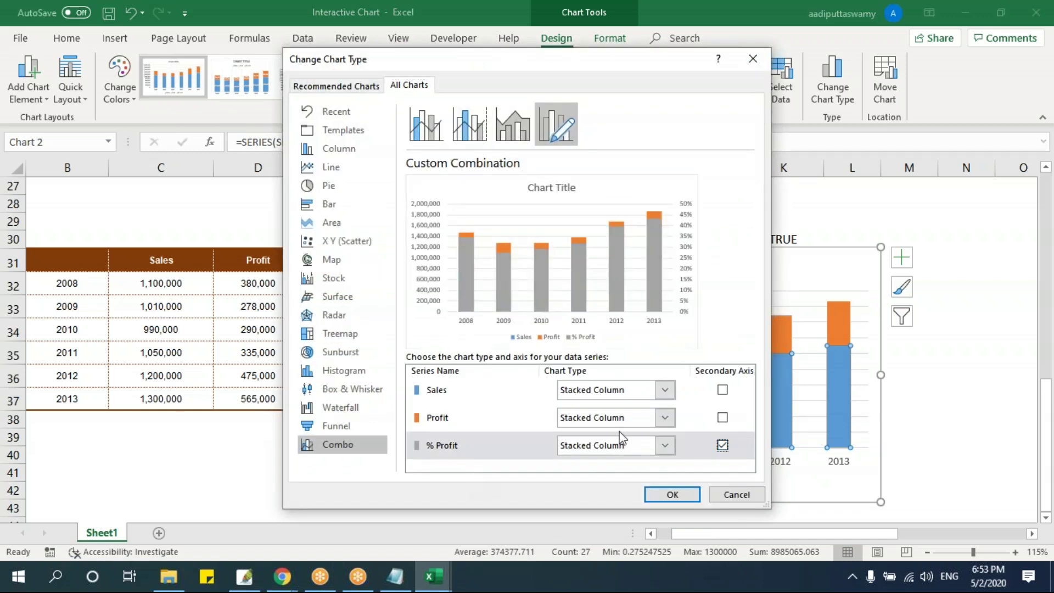
pyautogui.click(620, 440)
pyautogui.click(710, 316)
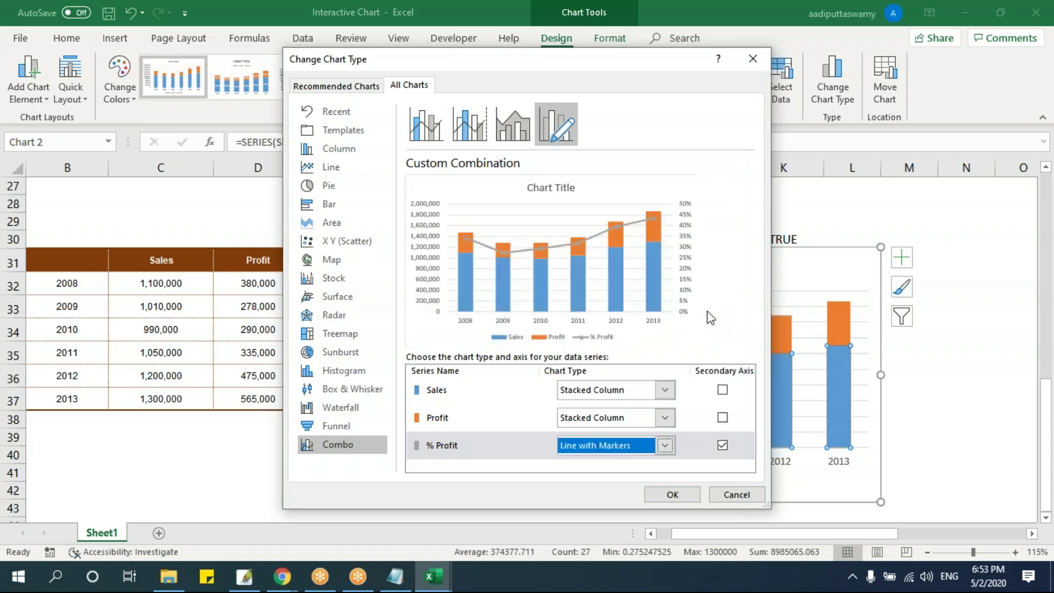
pyautogui.click(672, 495)
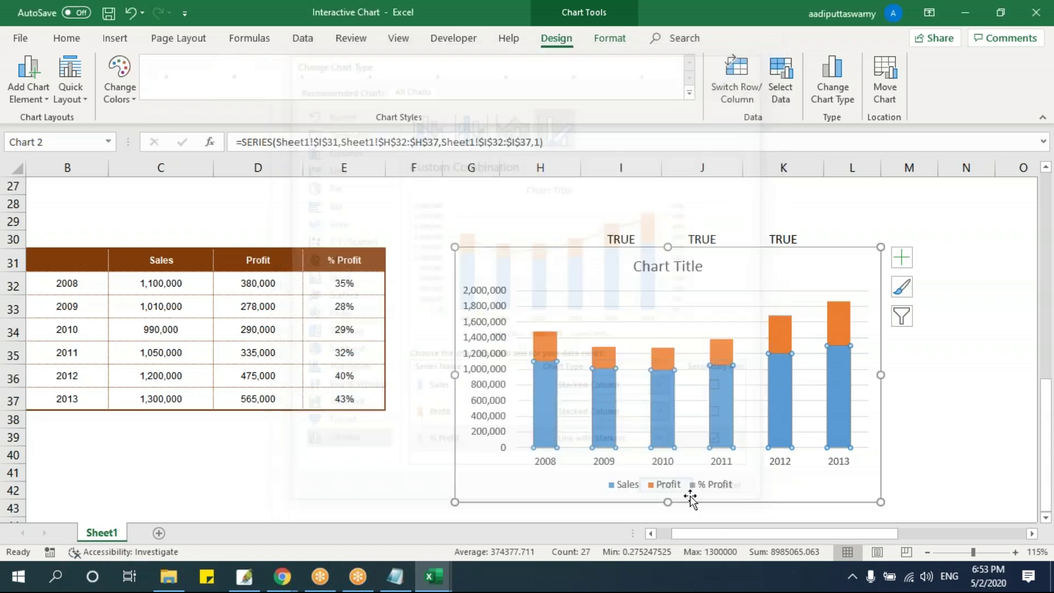
pyautogui.click(984, 400)
# Step: Place the chart below the check boxes, toggle Sales and Profit, and leave % Profit unticked
pyautogui.moveTo(668, 252)
pyautogui.mouseDown()
pyautogui.moveTo(676, 314)
pyautogui.moveTo(669, 242)
pyautogui.mouseUp()
pyautogui.moveTo(743, 273); pyautogui.dragTo(732, 219)
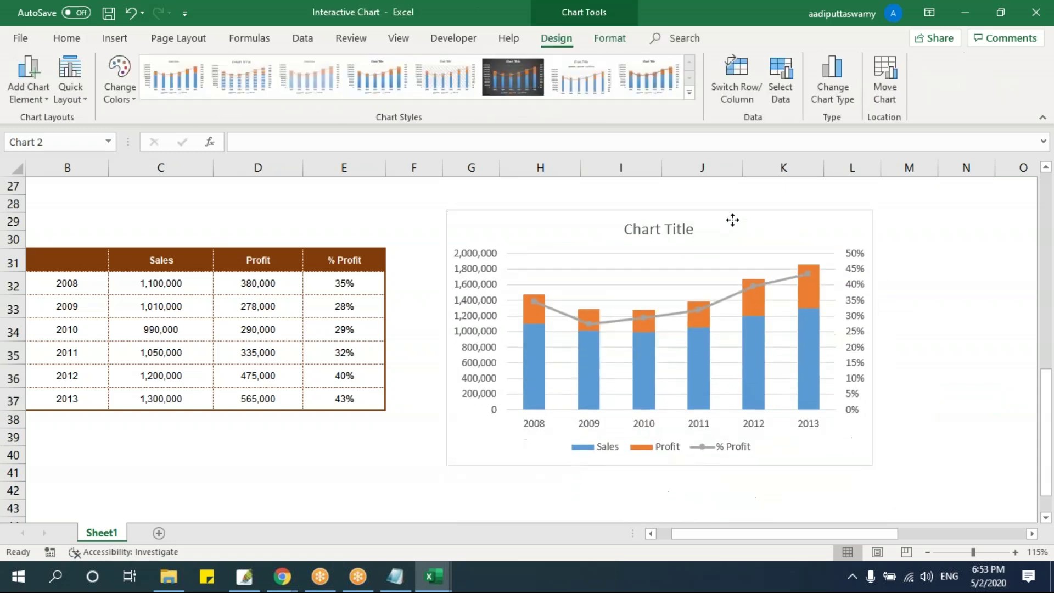
pyautogui.scroll(1, 732, 219)
pyautogui.moveTo(699, 271); pyautogui.dragTo(673, 245)
pyautogui.click(497, 199)
pyautogui.click(565, 220)
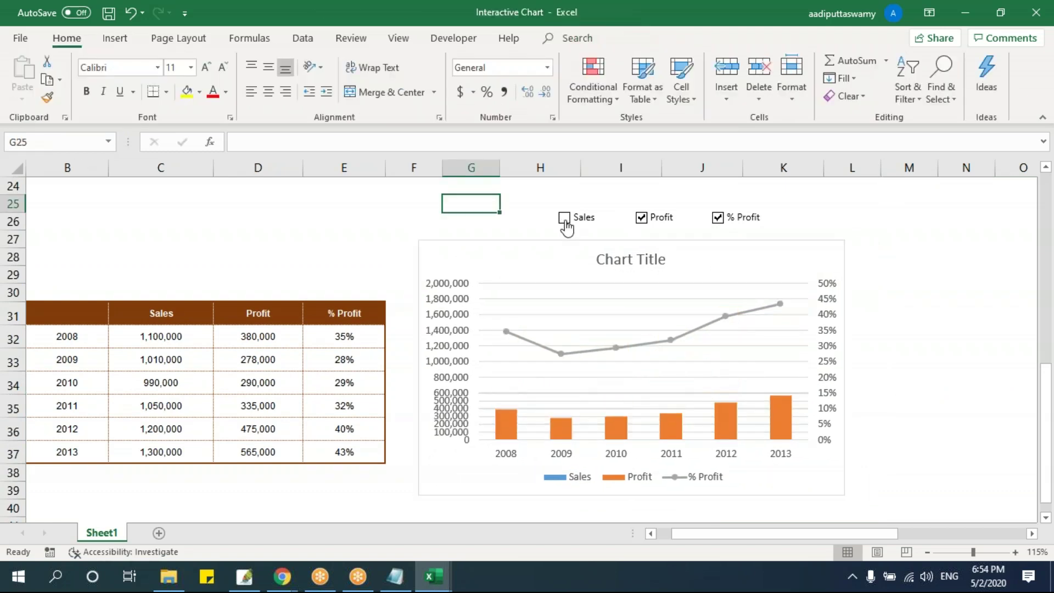
pyautogui.click(643, 219)
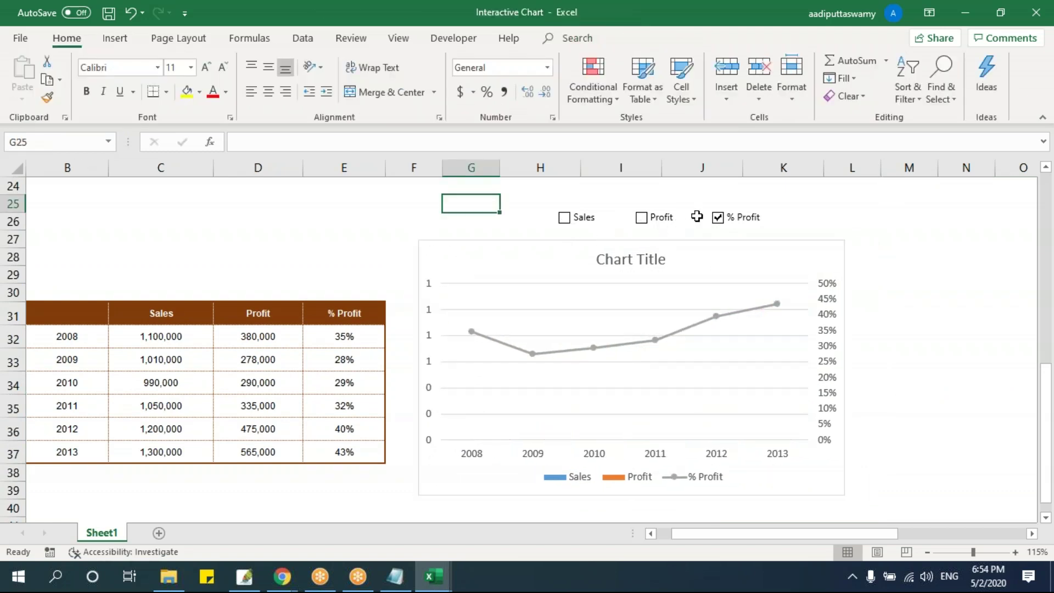
pyautogui.click(565, 218)
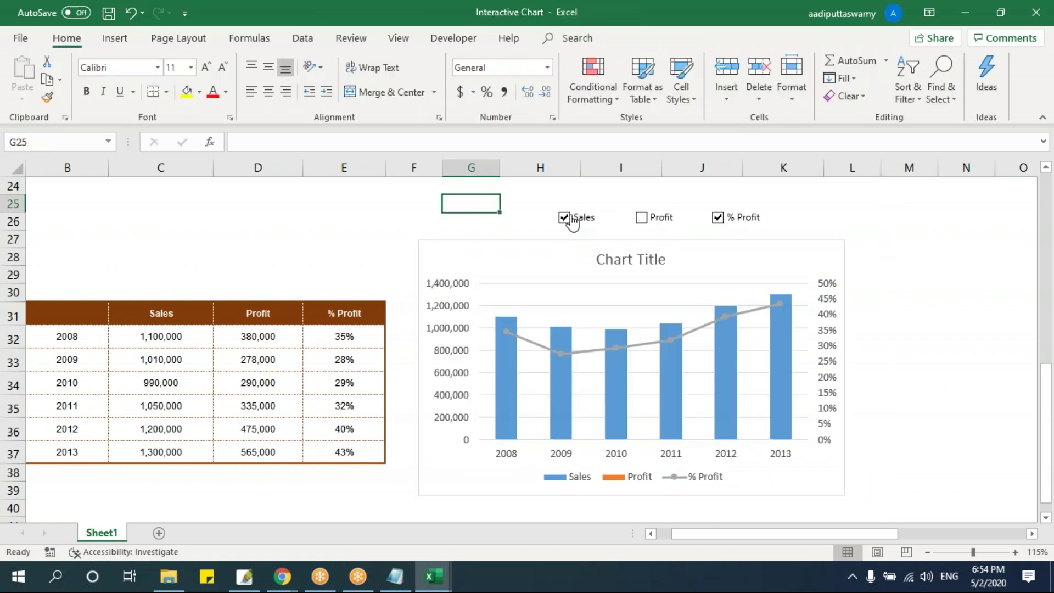
pyautogui.click(642, 220)
pyautogui.click(718, 220)
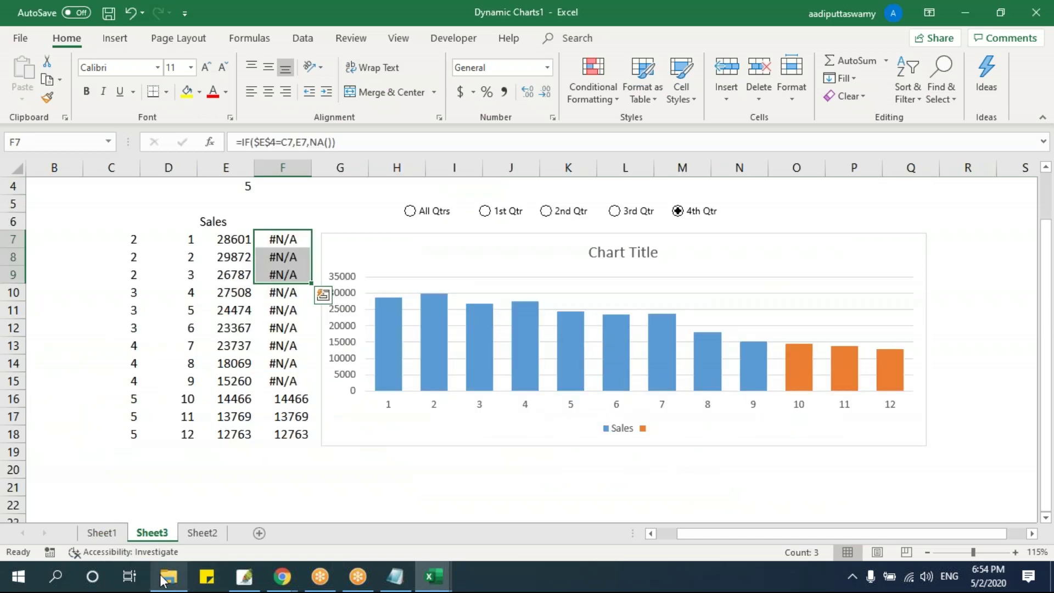
# Step: Open the Positive Negative Chart workbook from the charts folder in File Explorer
pyautogui.click(167, 578)
pyautogui.click(229, 200)
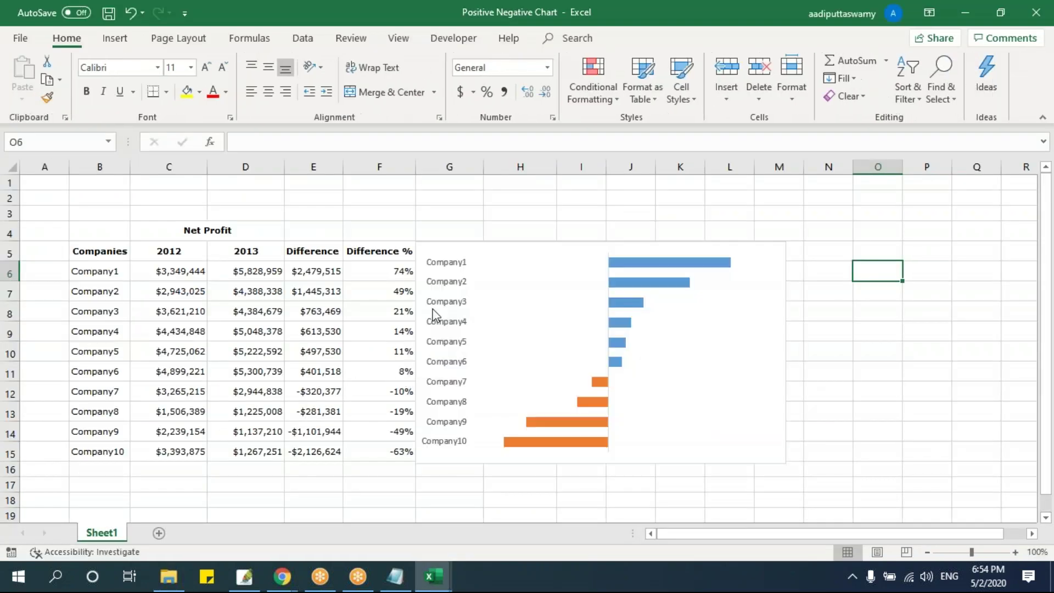
# Step: Copy the Companies list from B5:B15 into C26:C36
pyautogui.moveTo(388, 268); pyautogui.dragTo(384, 451)
pyautogui.click(383, 396)
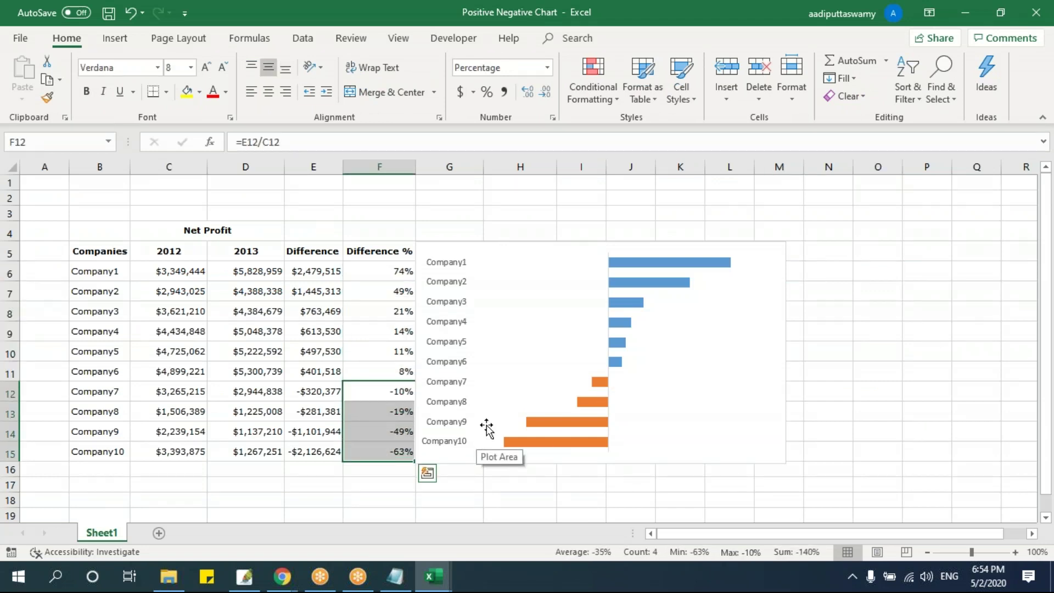
pyautogui.moveTo(384, 271); pyautogui.dragTo(395, 360)
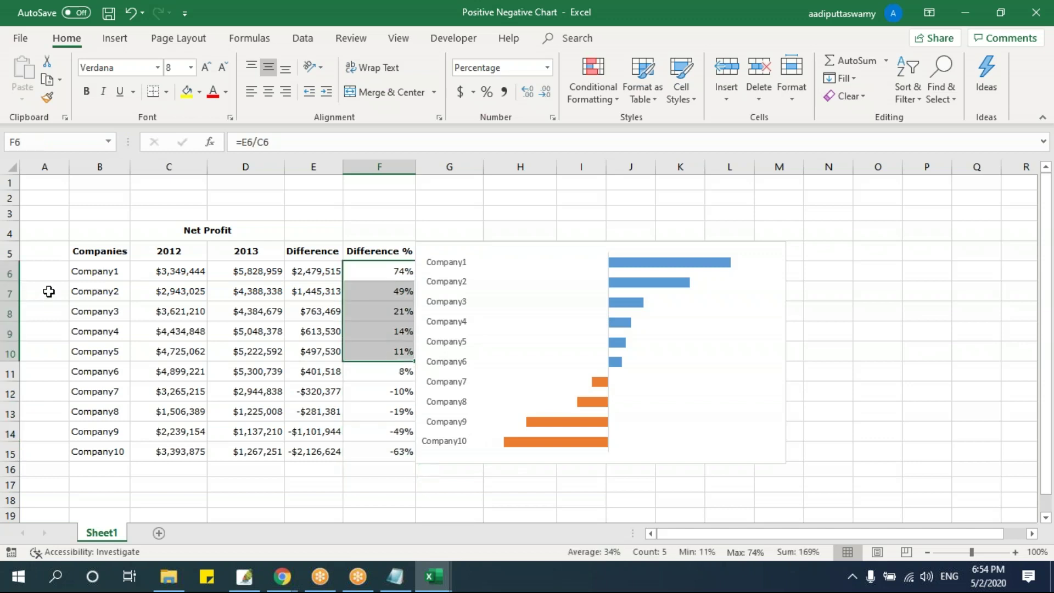
pyautogui.moveTo(126, 254); pyautogui.dragTo(118, 451)
pyautogui.hotkey('ctrl', 'c')
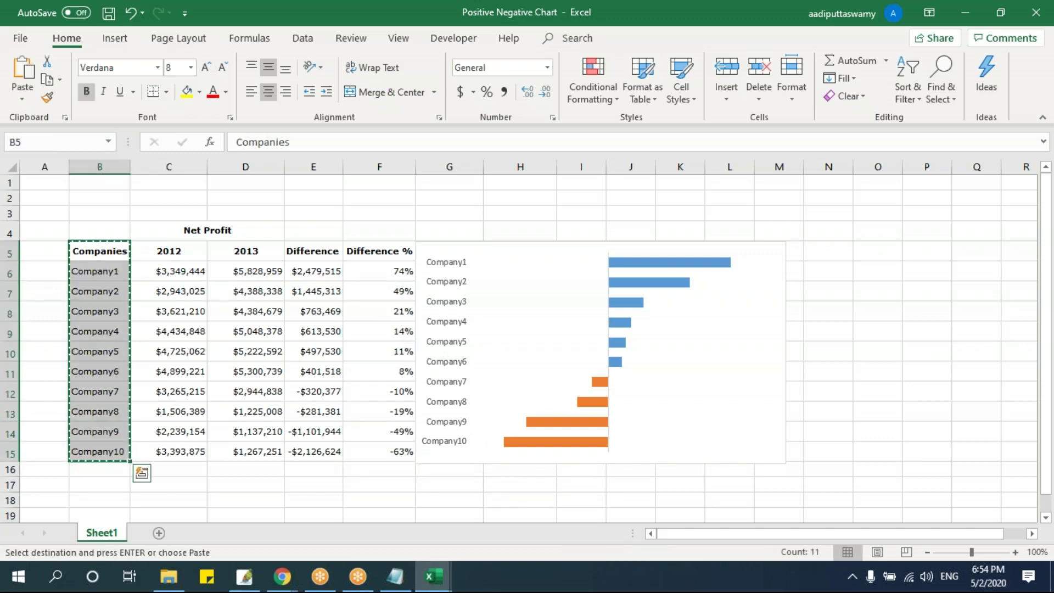
pyautogui.scroll(-6, 235, 395)
pyautogui.scroll(-1, 185, 245)
pyautogui.click(203, 245)
pyautogui.hotkey('ctrl', 'v')
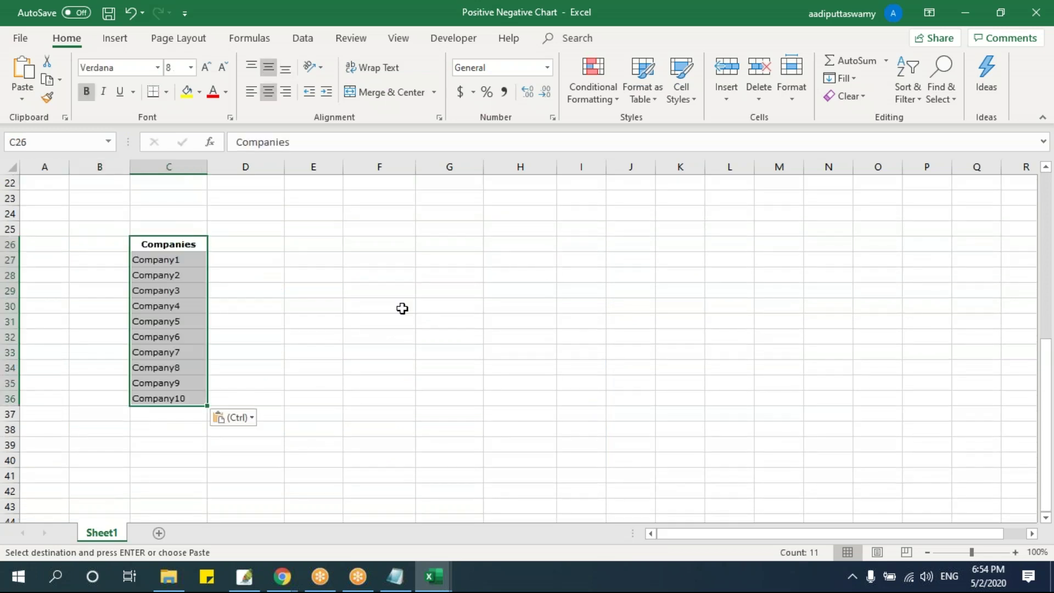
pyautogui.scroll(4, 403, 309)
pyautogui.scroll(3, 400, 287)
# Step: Paste only the values of Difference % F5:F15 into D26 and format them as percentages
pyautogui.moveTo(383, 250); pyautogui.dragTo(397, 451)
pyautogui.click(396, 331)
pyautogui.moveTo(393, 253); pyautogui.dragTo(397, 451)
pyautogui.scroll(-5, 265, 357)
pyautogui.click(255, 337)
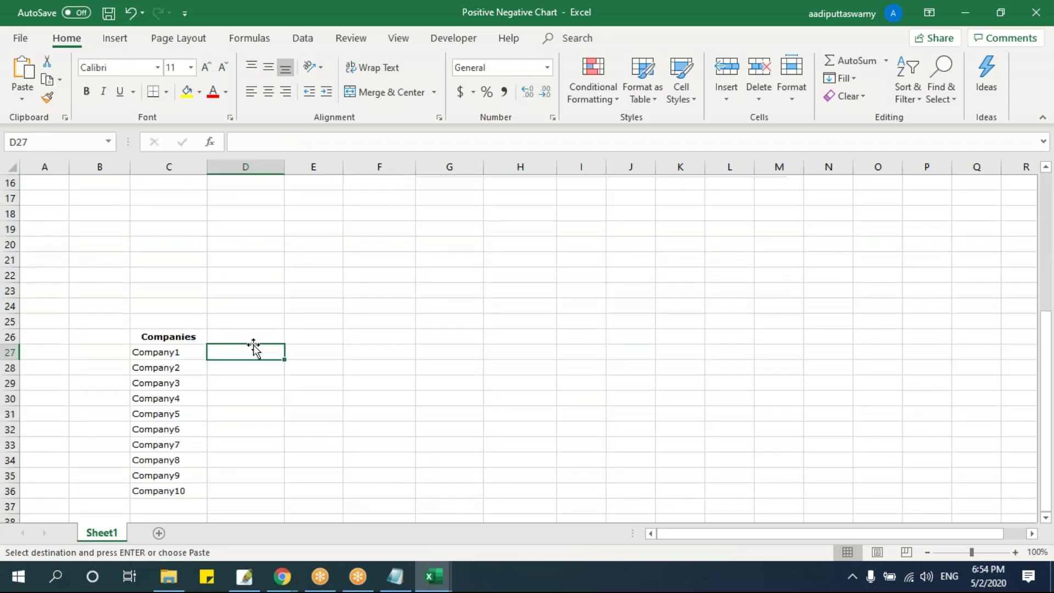
pyautogui.hotkey('ctrl', 'alt', 'v')
pyautogui.press('v')
pyautogui.press('Return')
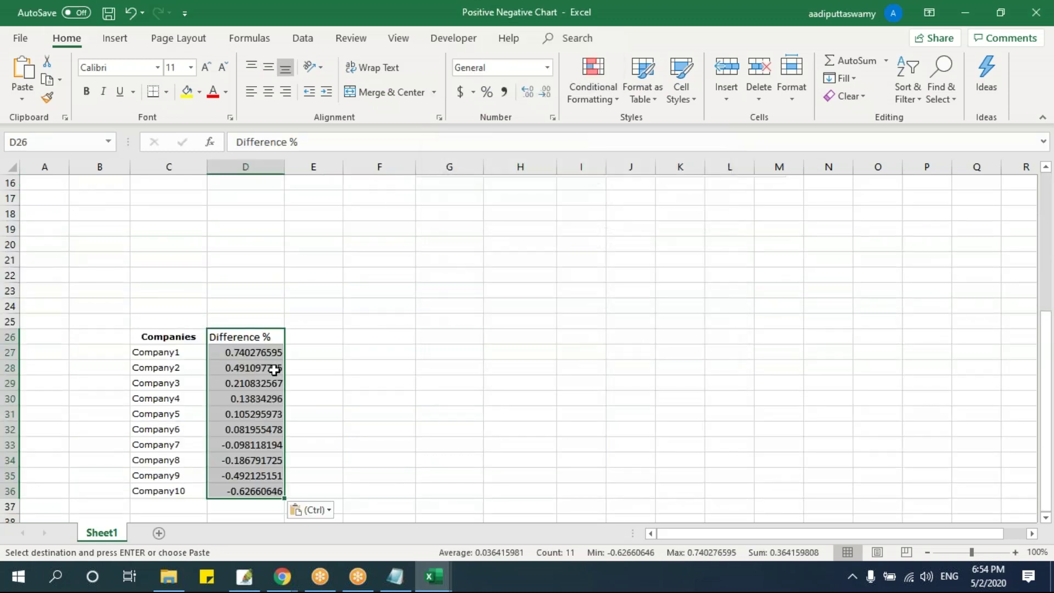
pyautogui.moveTo(252, 353); pyautogui.dragTo(242, 489)
pyautogui.hotkey('ctrl', 'shift', '5')
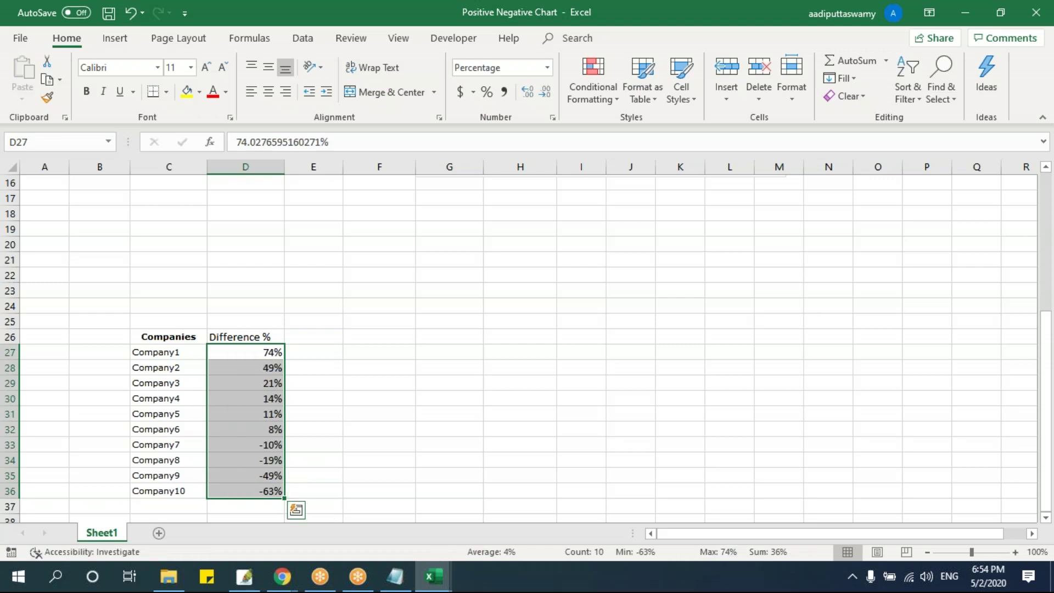
pyautogui.click(378, 306)
# Step: Insert a clustered bar chart of the C26:D36 table and position it beside the table
pyautogui.moveTo(160, 337); pyautogui.dragTo(263, 480)
pyautogui.click(115, 38)
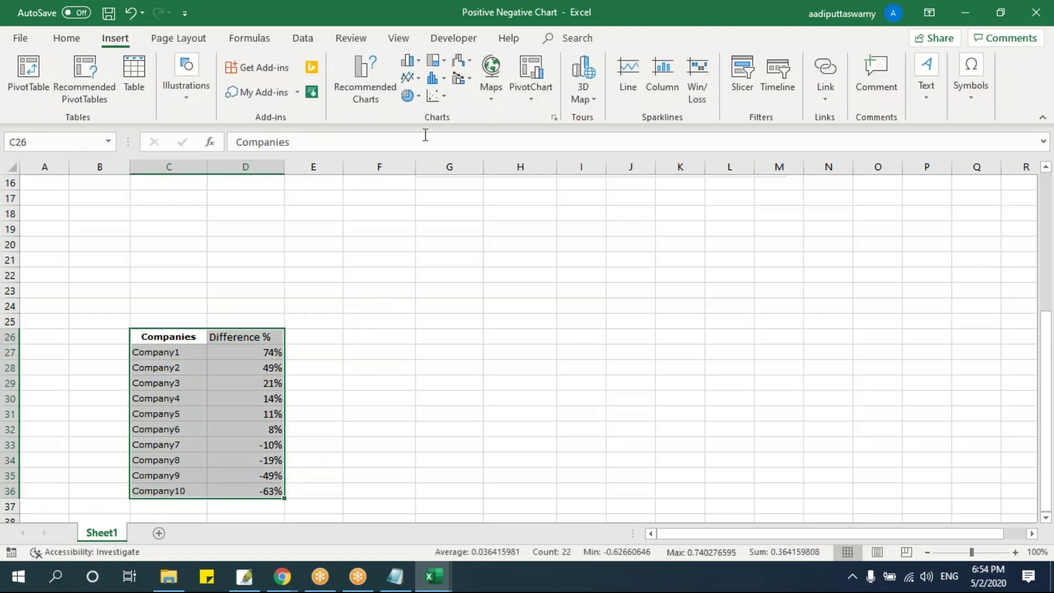
pyautogui.click(410, 61)
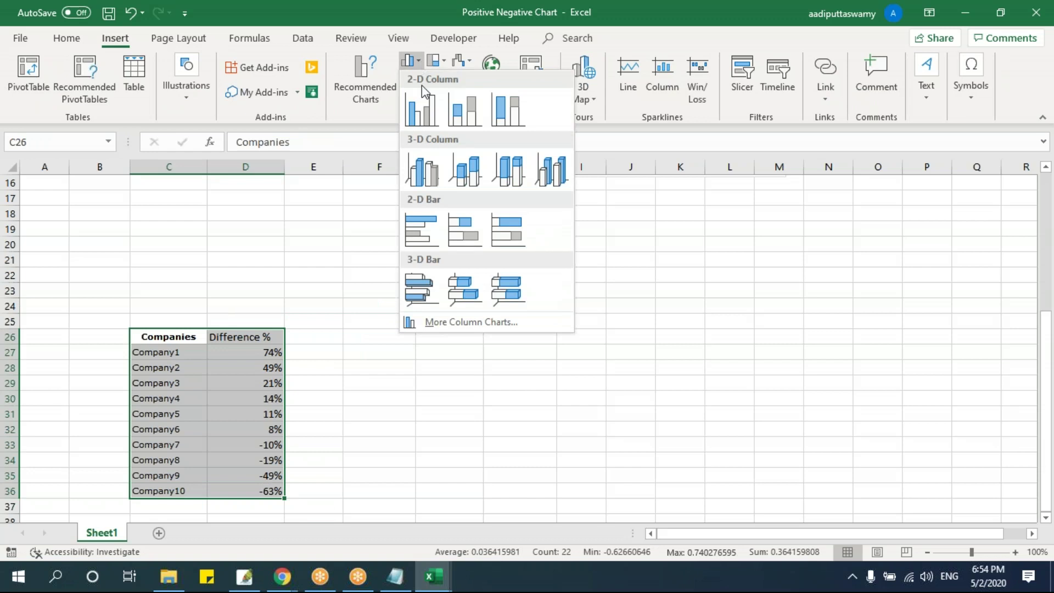
pyautogui.click(463, 233)
pyautogui.moveTo(578, 239); pyautogui.dragTo(558, 238)
pyautogui.scroll(-1, 620, 434)
pyautogui.moveTo(568, 194); pyautogui.dragTo(557, 229)
pyautogui.moveTo(698, 476); pyautogui.dragTo(698, 476)
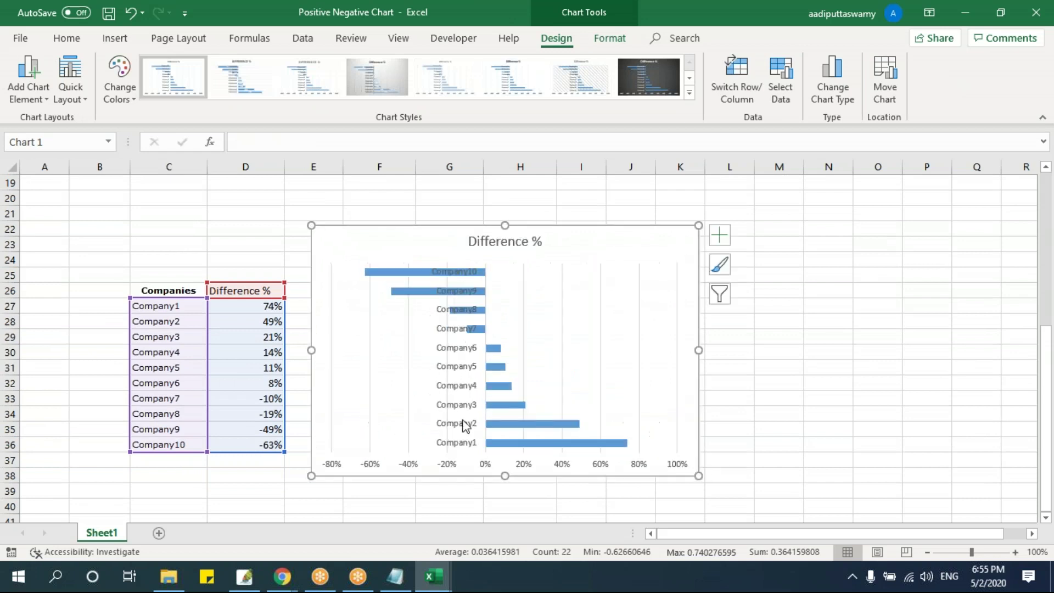
# Step: Delete the chart's company labels, check the bar fill settings, then delete the trial chart
pyautogui.click(459, 354)
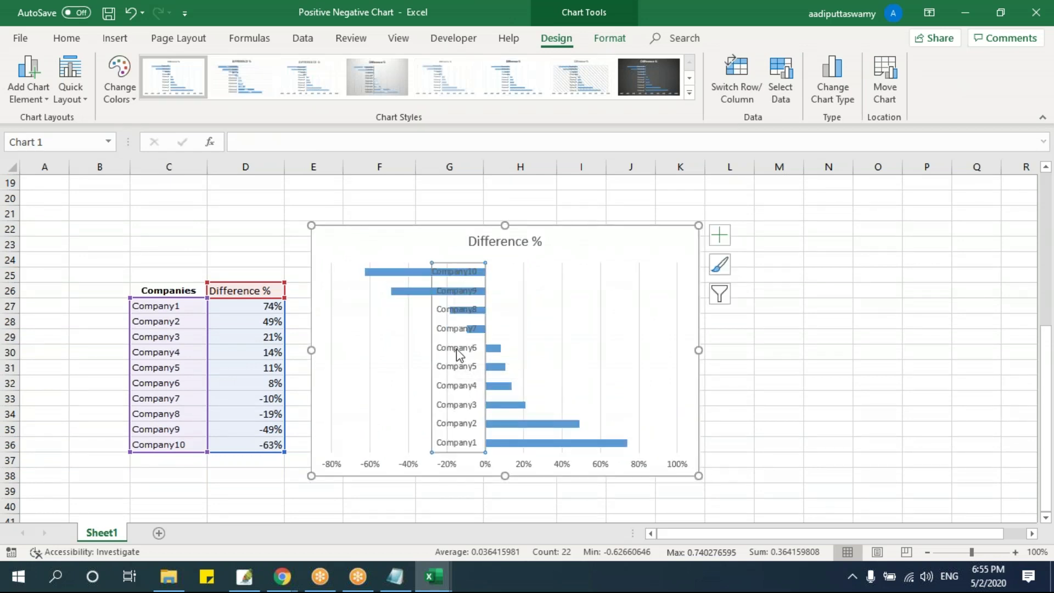
pyautogui.press('Delete')
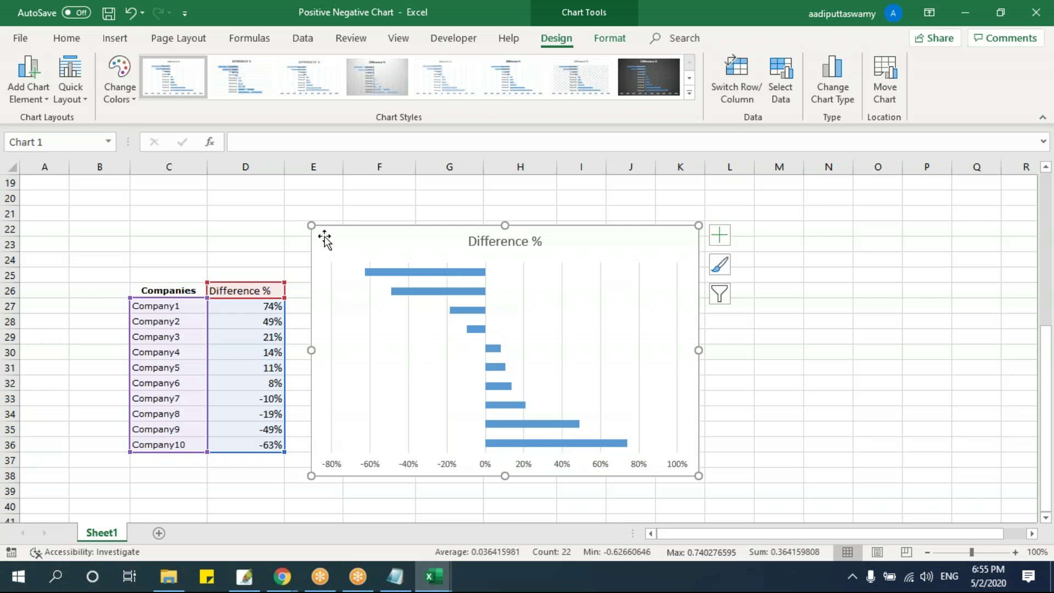
pyautogui.press('Escape')
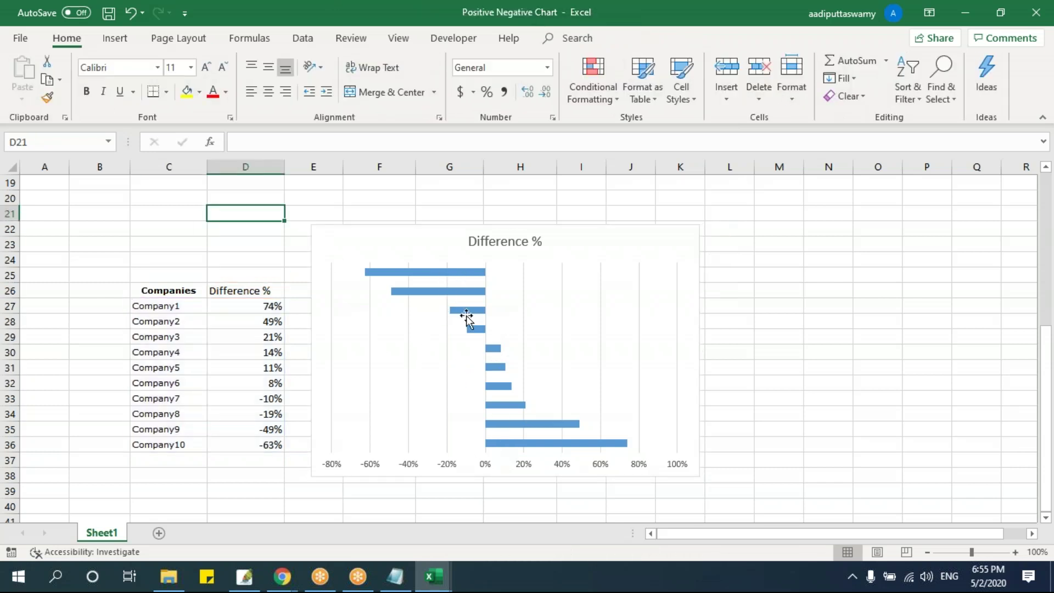
pyautogui.click(466, 271)
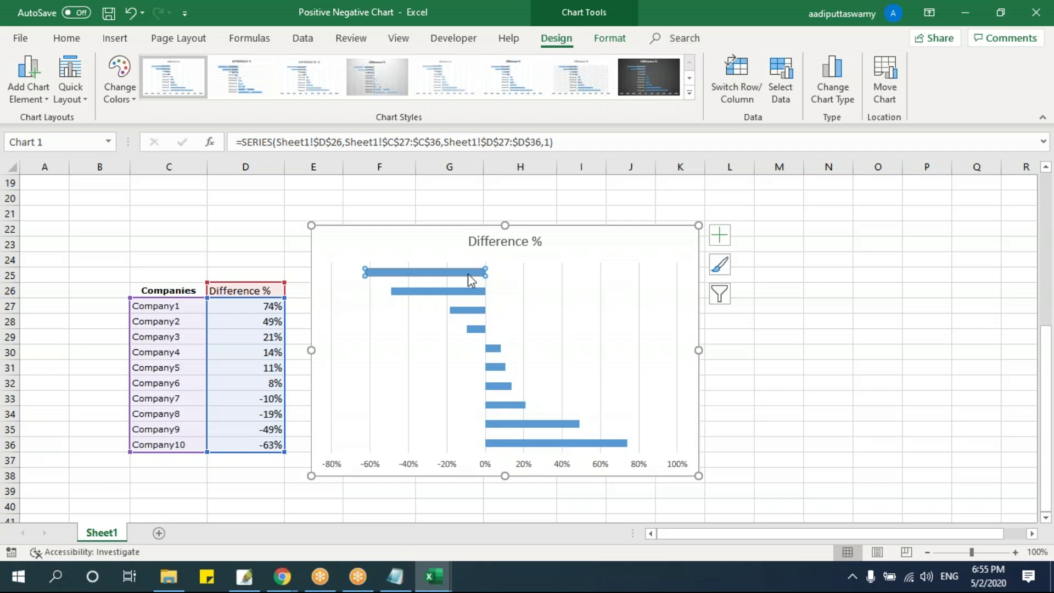
pyautogui.rightClick(468, 274)
pyautogui.click(533, 417)
pyautogui.click(860, 238)
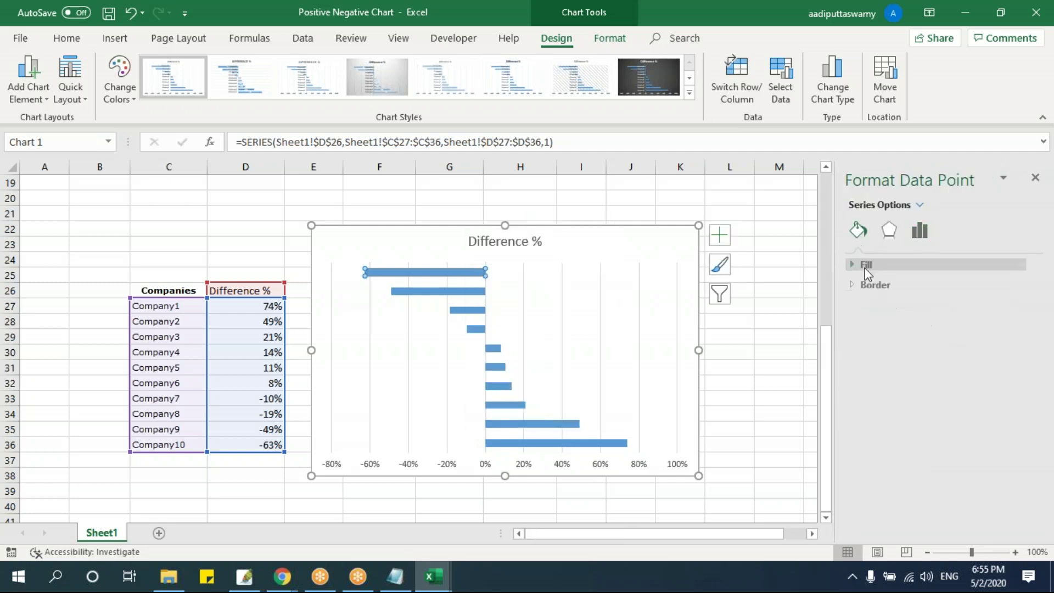
pyautogui.click(649, 201)
pyautogui.click(632, 227)
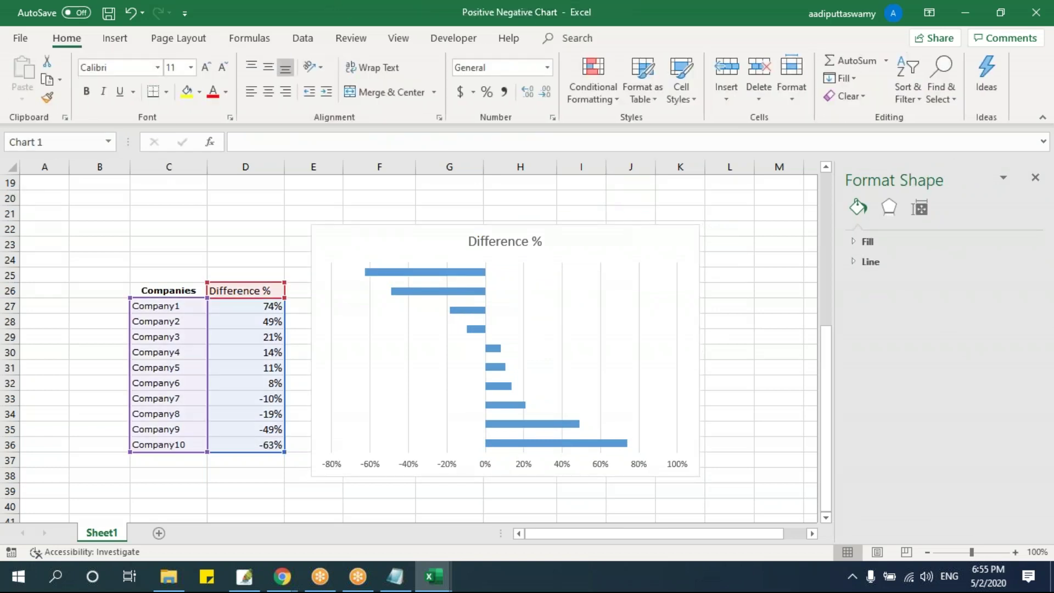
pyautogui.press('Delete')
# Step: Copy the company list C26:C36 into F26:F36
pyautogui.click(434, 256)
pyautogui.moveTo(179, 294); pyautogui.dragTo(184, 445)
pyautogui.hotkey('ctrl', 'c')
pyautogui.click(403, 288)
pyautogui.hotkey('ctrl', 'v')
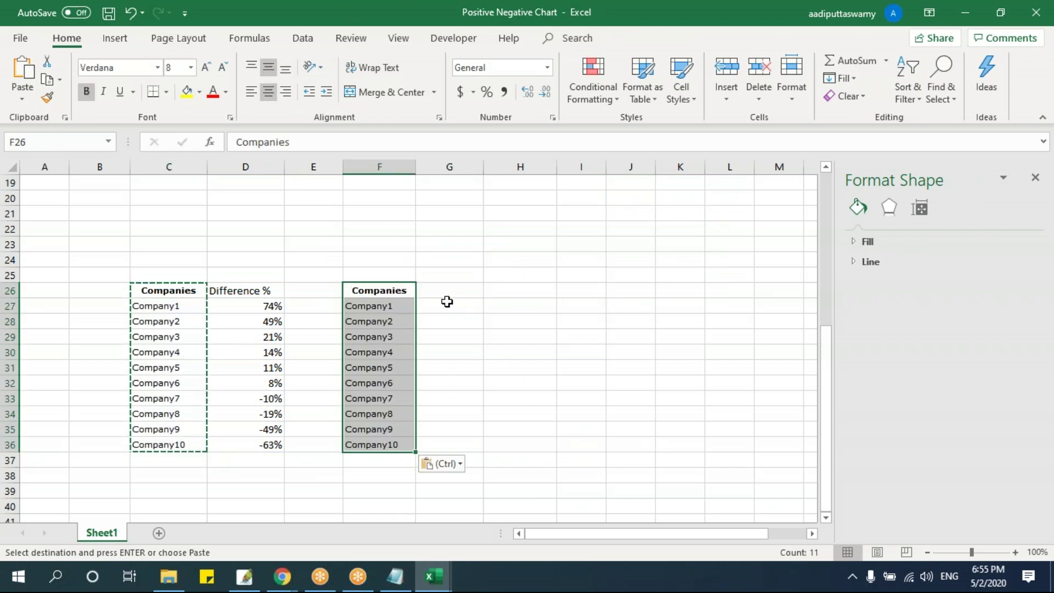
# Step: Enter =IF(D27>0,D27,NA()) in G27
pyautogui.click(446, 303)
pyautogui.write('=if')
pyautogui.press('Tab')
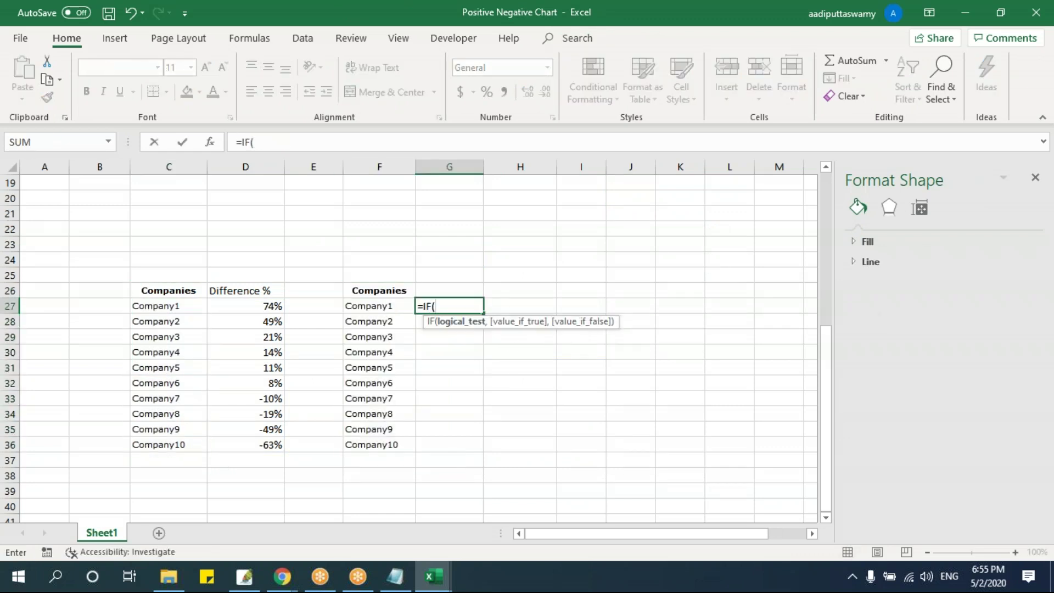
pyautogui.press('Left')
pyautogui.press('Left')
pyautogui.press('Left')
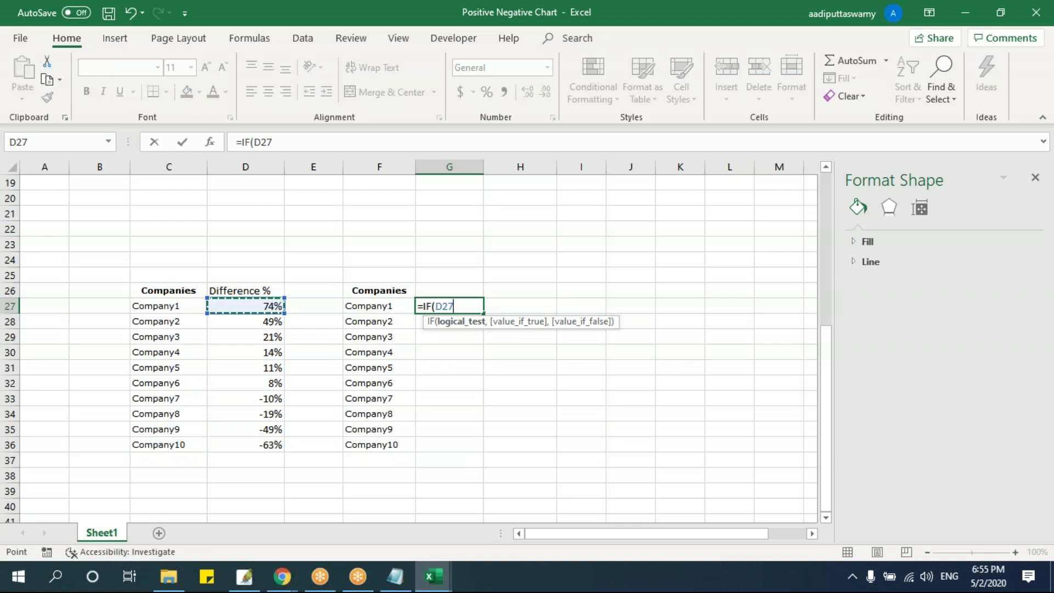
pyautogui.write('>0,')
pyautogui.press('Left')
pyautogui.press('Left')
pyautogui.press('Left')
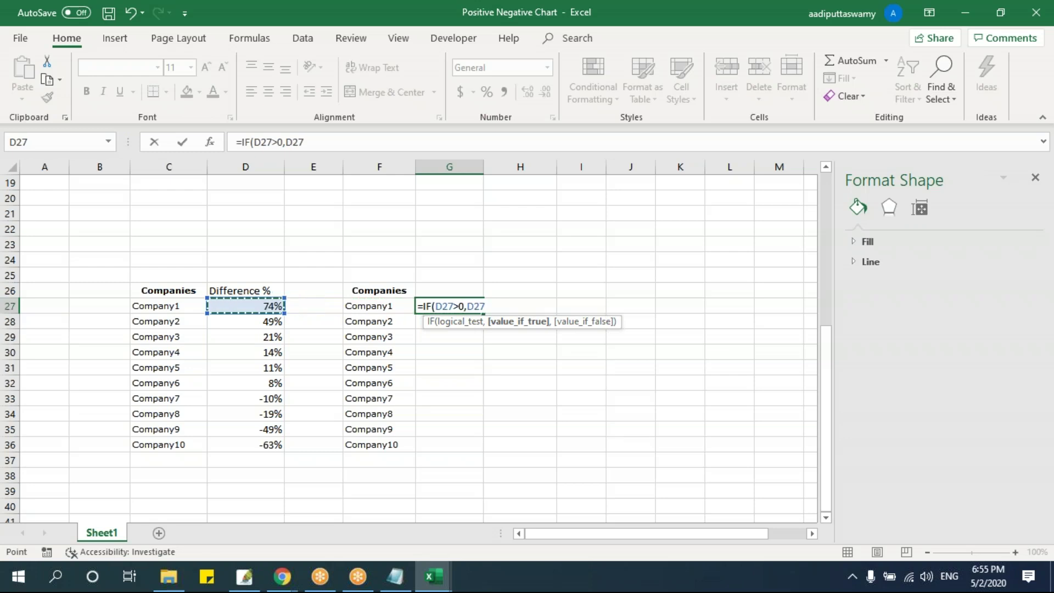
pyautogui.write(',na)')
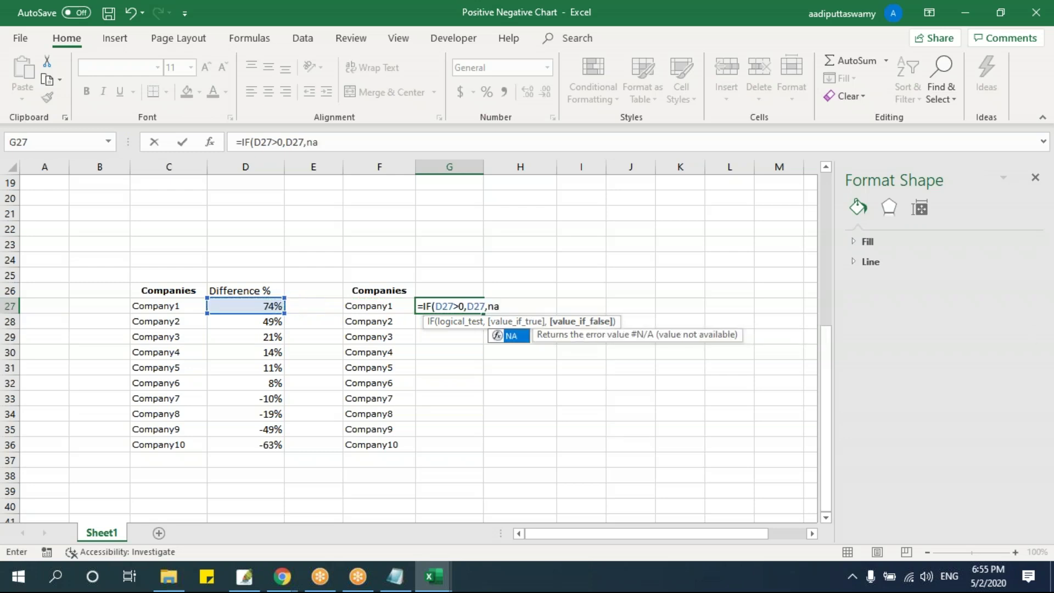
pyautogui.press('Left')
pyautogui.write('(')
pyautogui.press('Return')
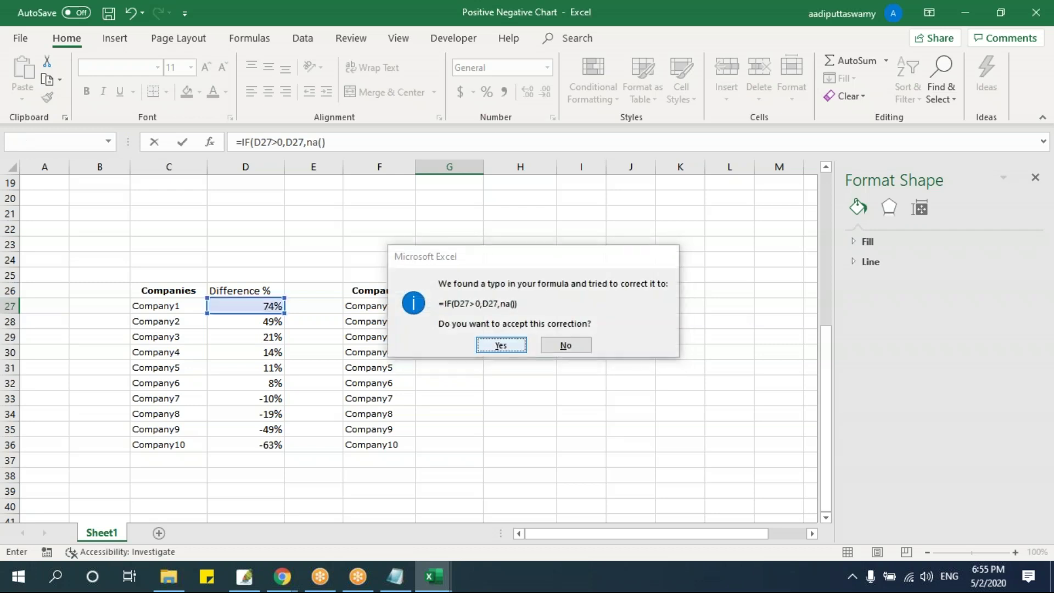
pyautogui.press('Return')
# Step: Fill the Positive formula down to G36, leaving #N/A beside the negative values
pyautogui.moveTo(474, 306); pyautogui.dragTo(471, 442)
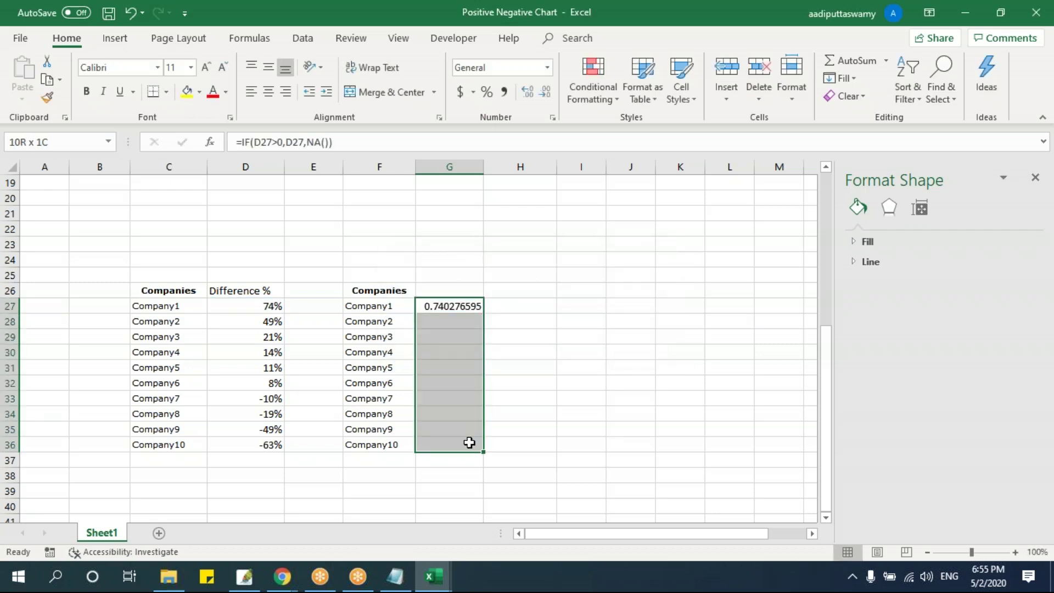
pyautogui.hotkey('ctrl', 'd')
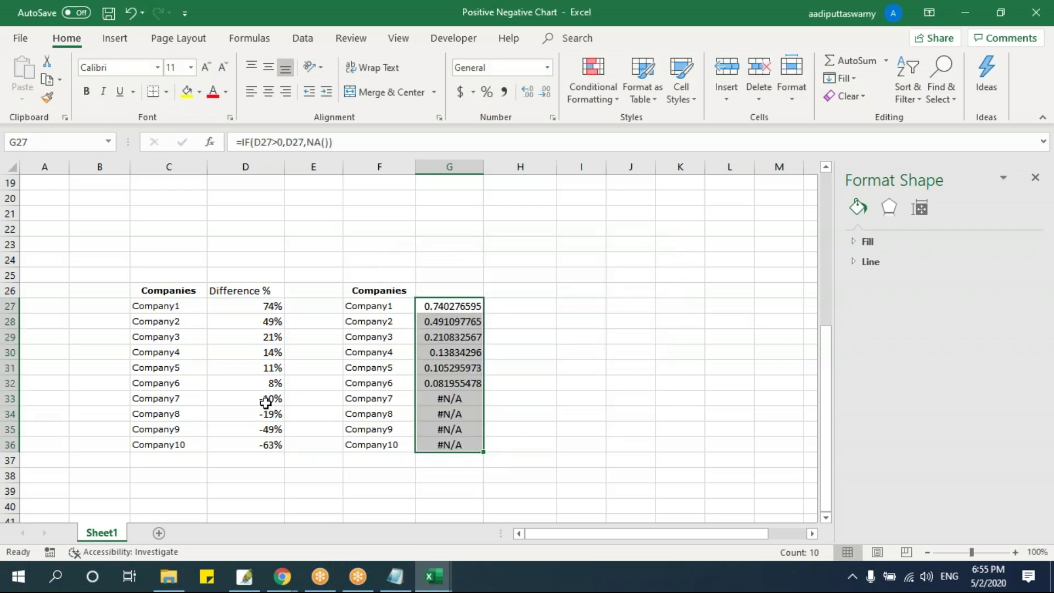
pyautogui.moveTo(270, 401); pyautogui.dragTo(271, 442)
pyautogui.moveTo(449, 399); pyautogui.dragTo(448, 443)
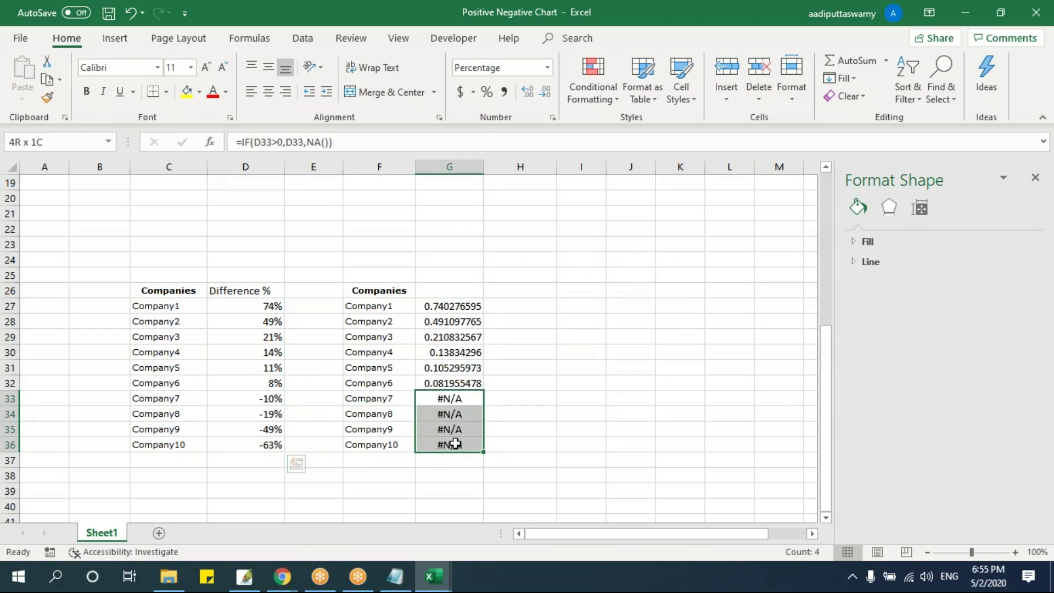
pyautogui.click(519, 308)
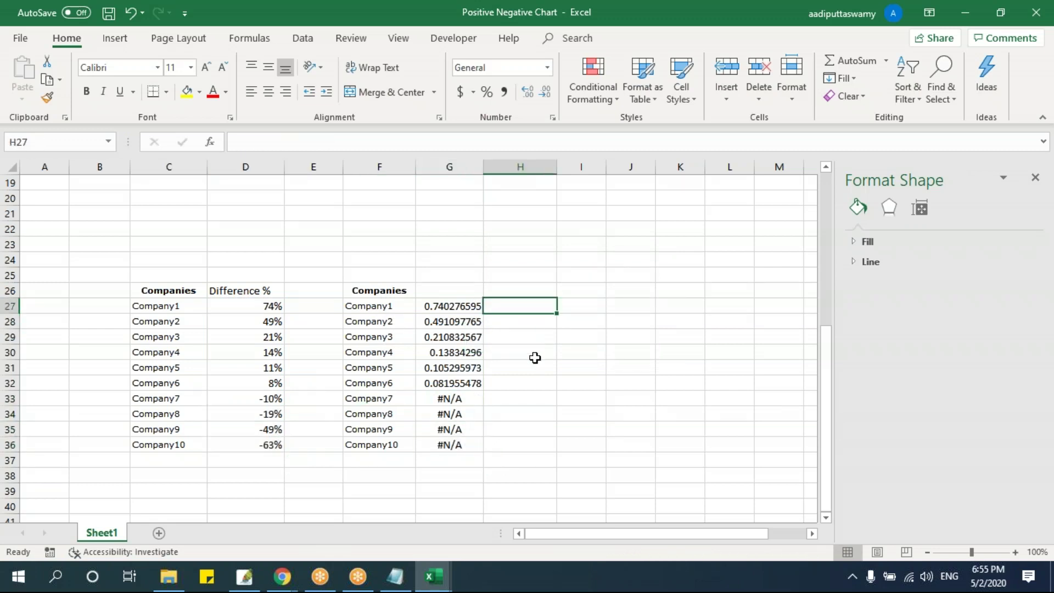
# Step: Enter =IF(D27<=0,D27,NA()) in H27
pyautogui.write('=if(')
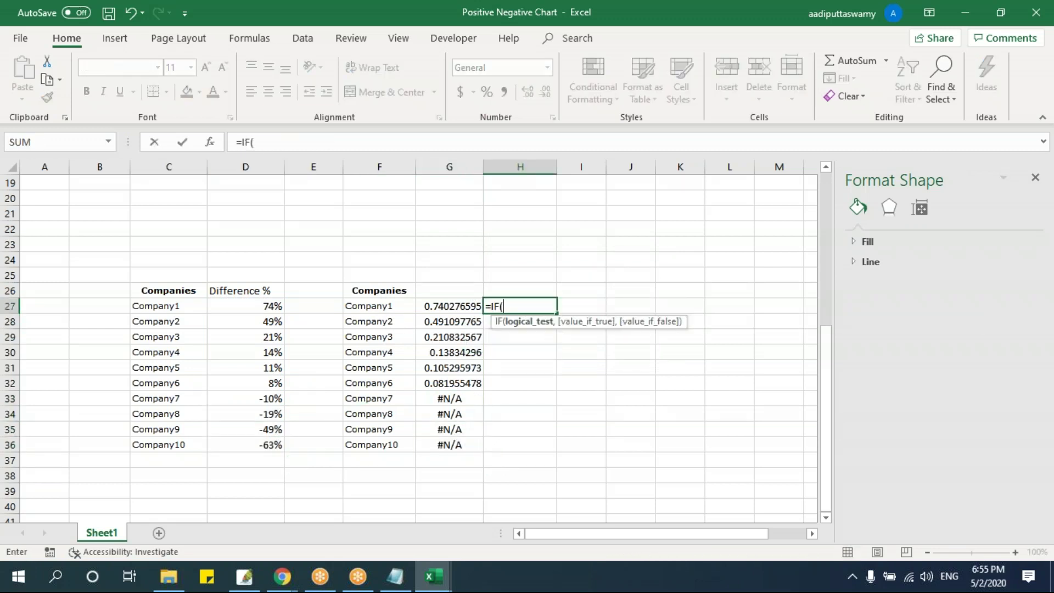
pyautogui.click(273, 306)
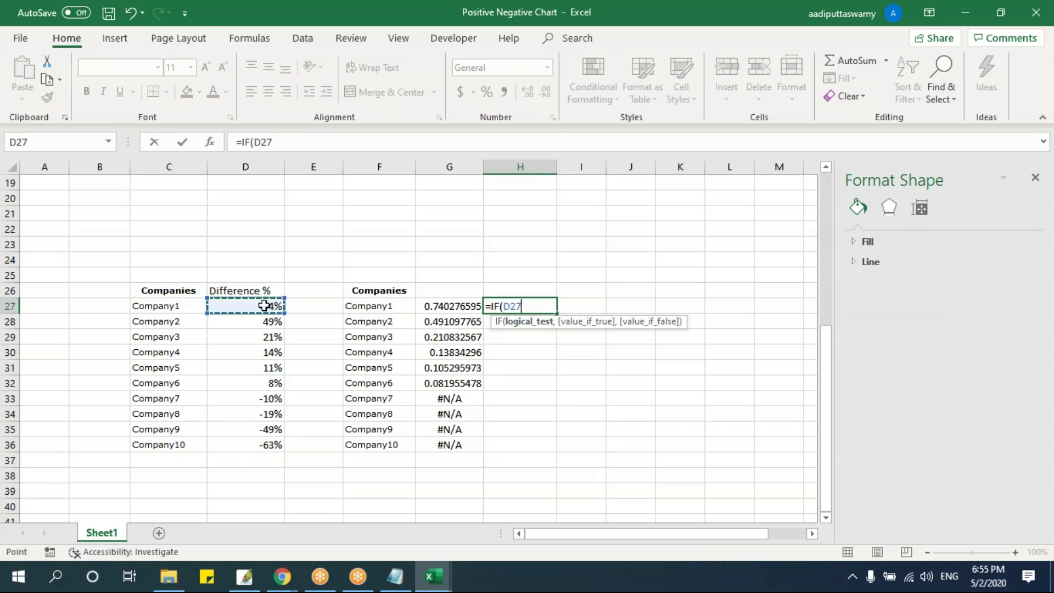
pyautogui.write('<=')
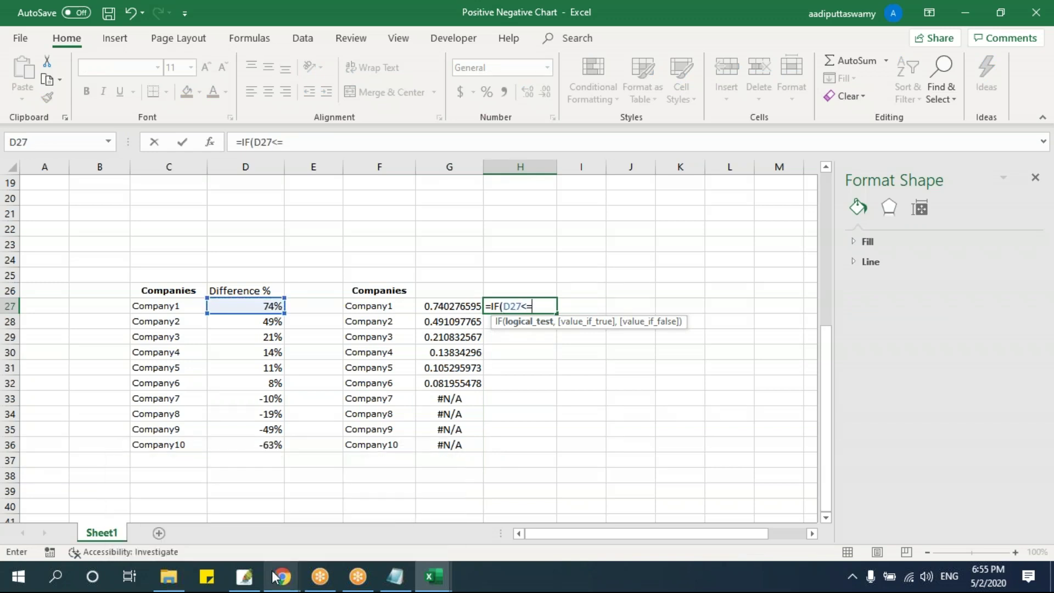
pyautogui.write('0,')
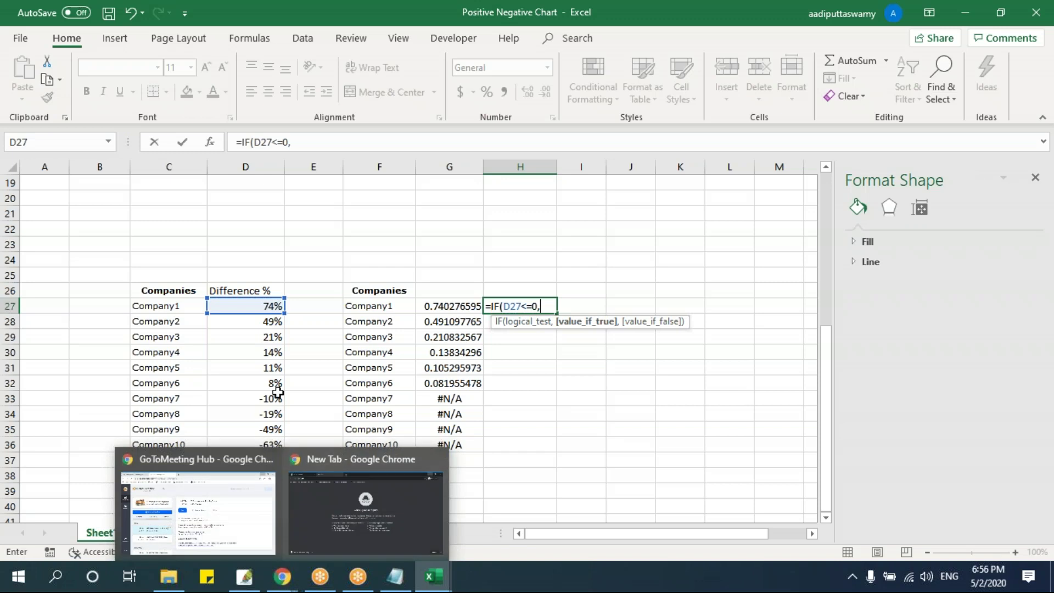
pyautogui.click(273, 306)
pyautogui.write(',na()')
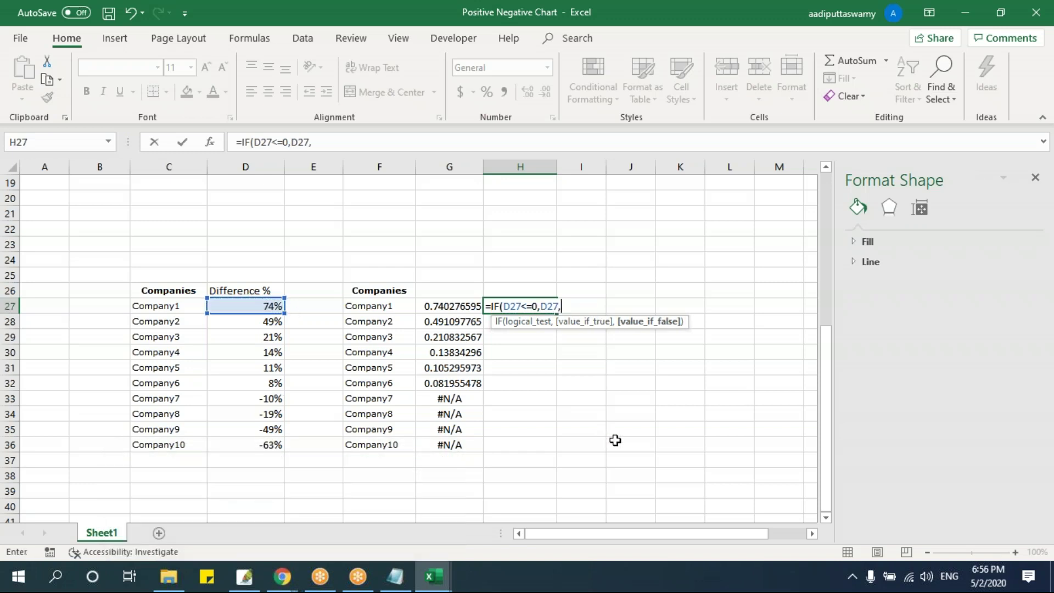
pyautogui.press('Return')
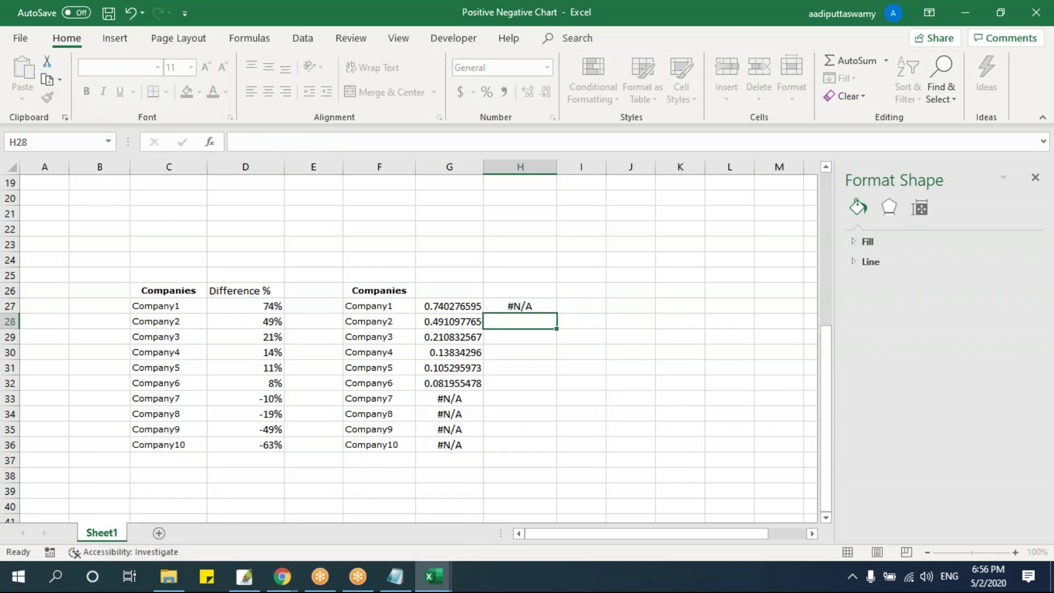
# Step: Fill the Negative formula down from H27 to H36
pyautogui.press('Up')
pyautogui.hotkey('ctrl', 'shift', 'Down')
pyautogui.press('Up')
pyautogui.press('Down')
pyautogui.hotkey('shift', 'Down')
pyautogui.hotkey('shift', 'Down')
pyautogui.hotkey('shift', 'Down')
pyautogui.hotkey('shift', 'Down')
pyautogui.hotkey('shift', 'Down')
pyautogui.hotkey('shift', 'Down')
pyautogui.hotkey('shift', 'Down')
pyautogui.hotkey('shift', 'Down')
pyautogui.hotkey('shift', 'Down')
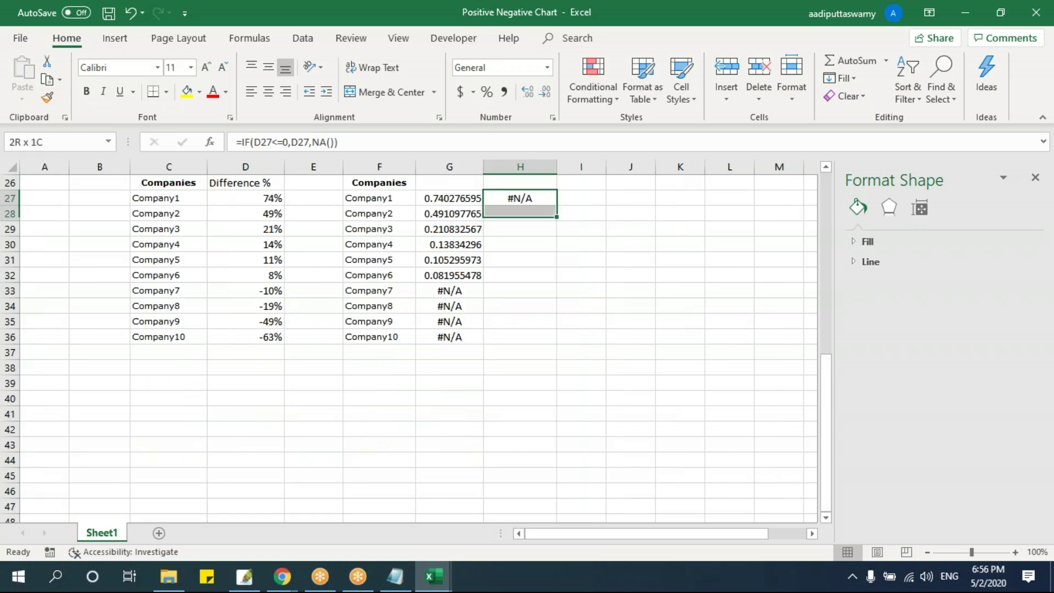
pyautogui.hotkey('ctrl', 'd')
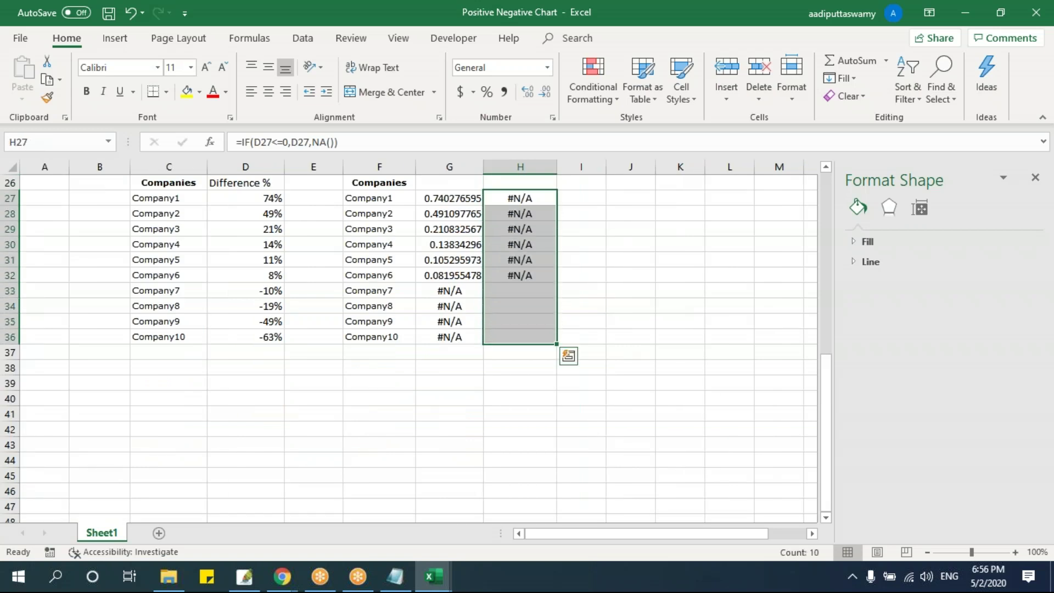
pyautogui.click(630, 277)
# Step: Label the helper columns 'Positive' in G26 and 'Negative' in H26
pyautogui.scroll(1, 468, 302)
pyautogui.scroll(1, 468, 302)
pyautogui.moveTo(271, 291); pyautogui.dragTo(271, 367)
pyautogui.moveTo(466, 291); pyautogui.dragTo(465, 367)
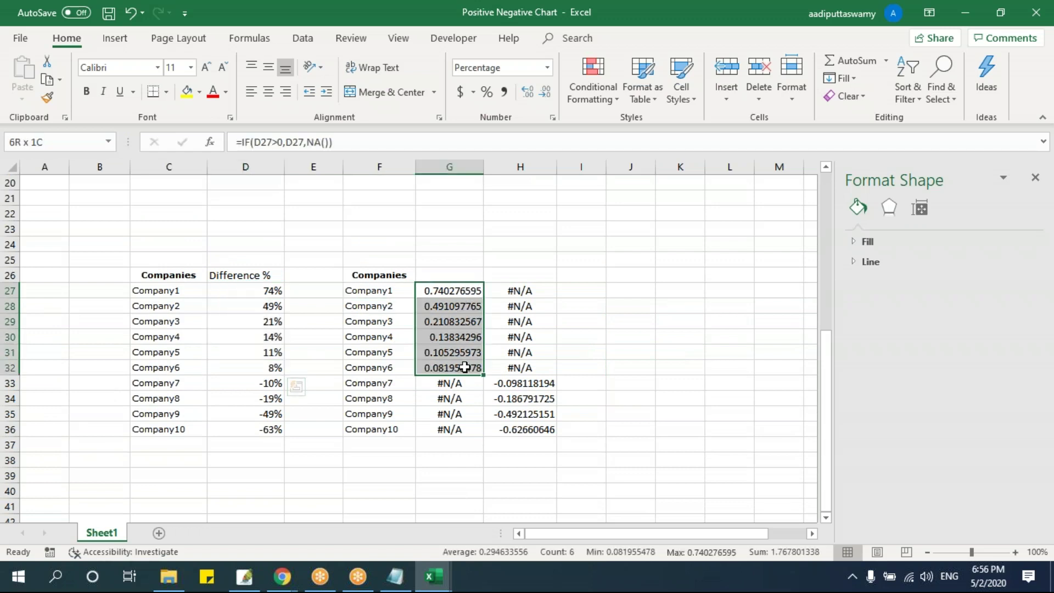
pyautogui.moveTo(527, 383); pyautogui.dragTo(525, 429)
pyautogui.click(464, 275)
pyautogui.write('Positive')
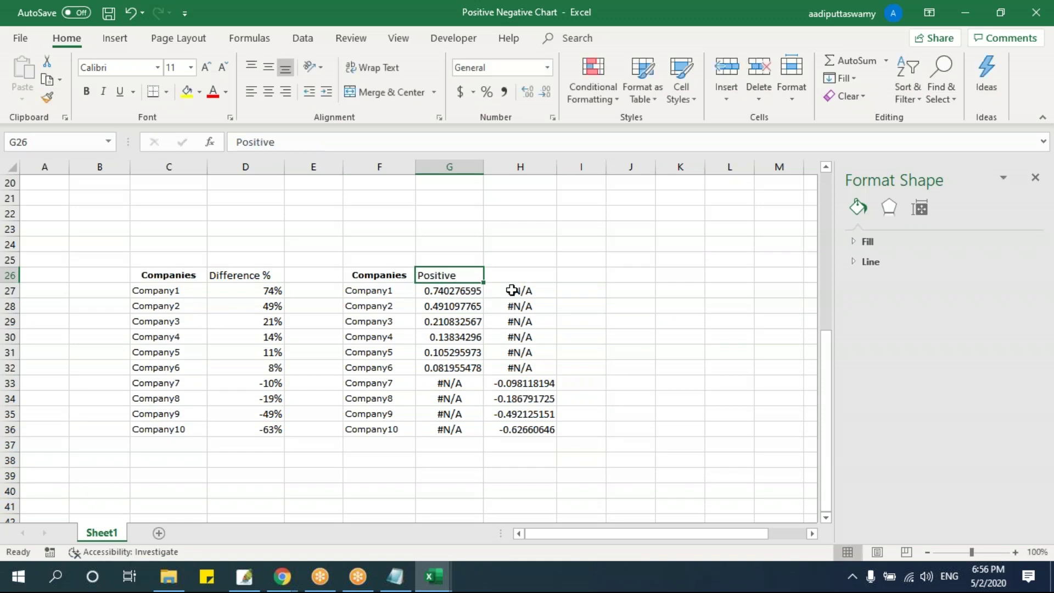
pyautogui.press('Tab')
pyautogui.write('Nega')
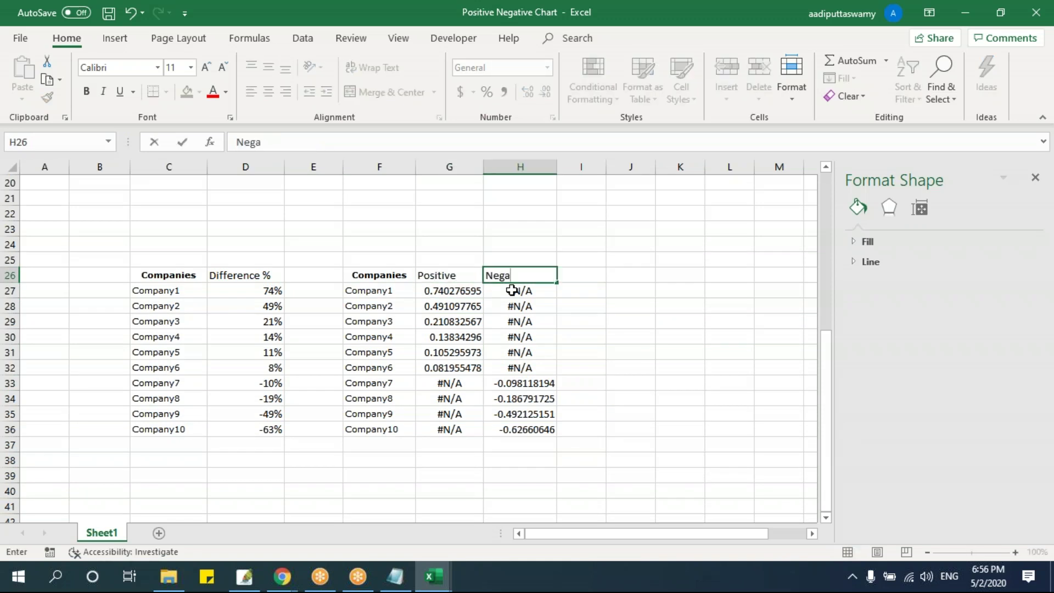
pyautogui.press('Return')
# Step: Format the Positive and Negative values as percentages and select the F26:H36 helper table
pyautogui.moveTo(450, 290); pyautogui.dragTo(546, 430)
pyautogui.hotkey('ctrl', 'shift', '5')
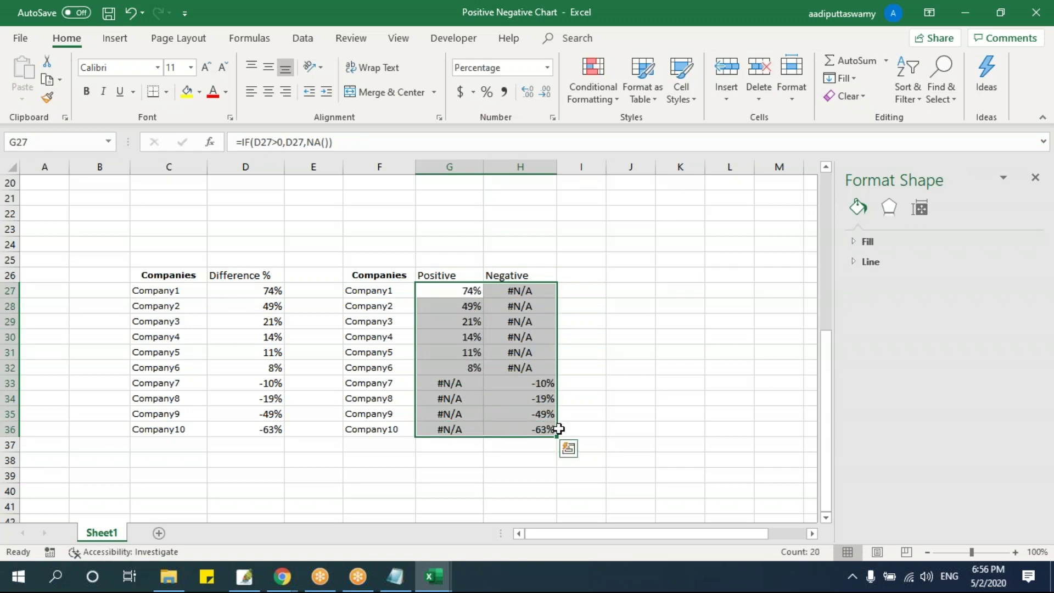
pyautogui.click(680, 306)
pyautogui.moveTo(405, 277); pyautogui.dragTo(541, 429)
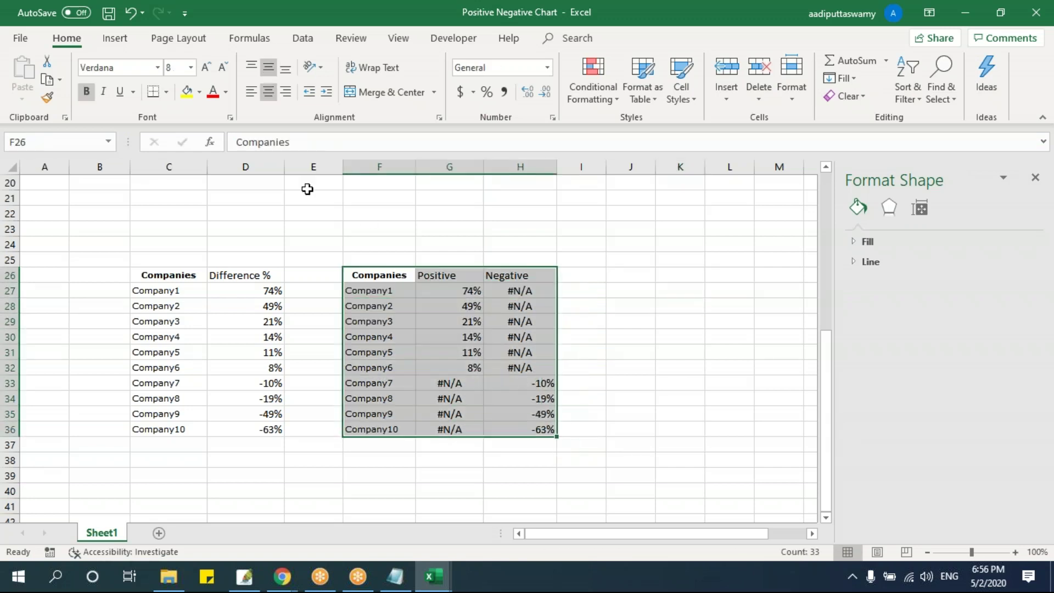
pyautogui.click(115, 38)
# Step: Insert a 2-D stacked bar chart of F26:H36 and move it beside the tables
pyautogui.click(409, 60)
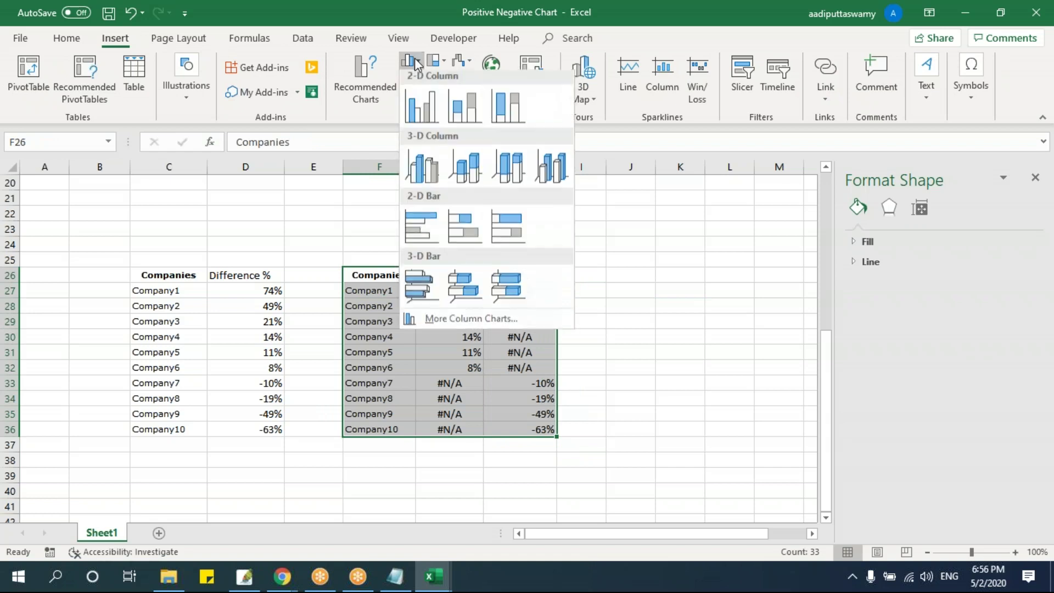
pyautogui.click(469, 222)
pyautogui.moveTo(450, 242); pyautogui.dragTo(558, 197)
pyautogui.scroll(3, 724, 348)
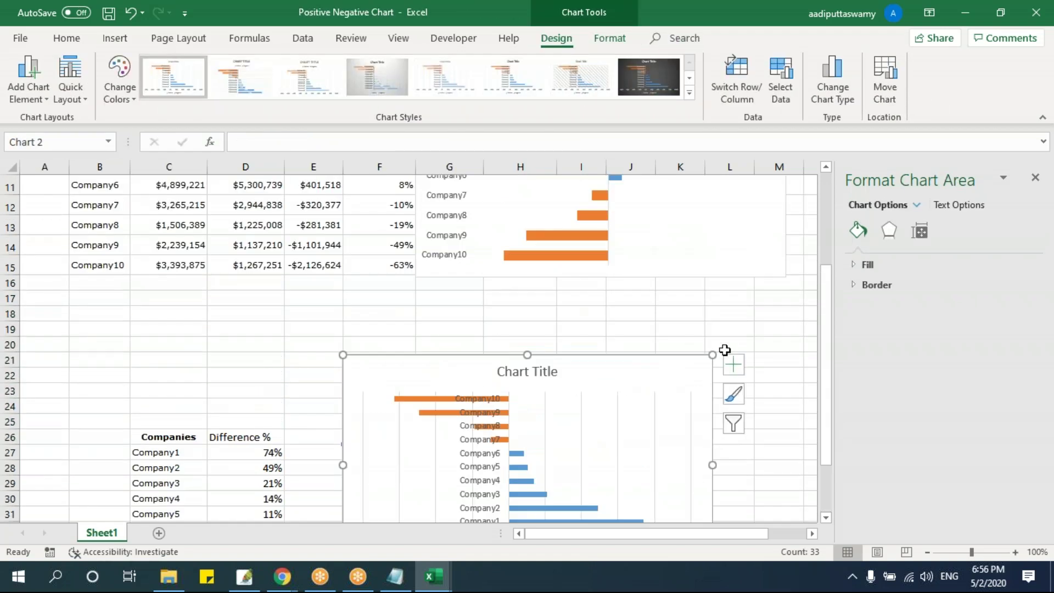
pyautogui.moveTo(553, 358); pyautogui.dragTo(466, 308)
pyautogui.scroll(-3, 631, 365)
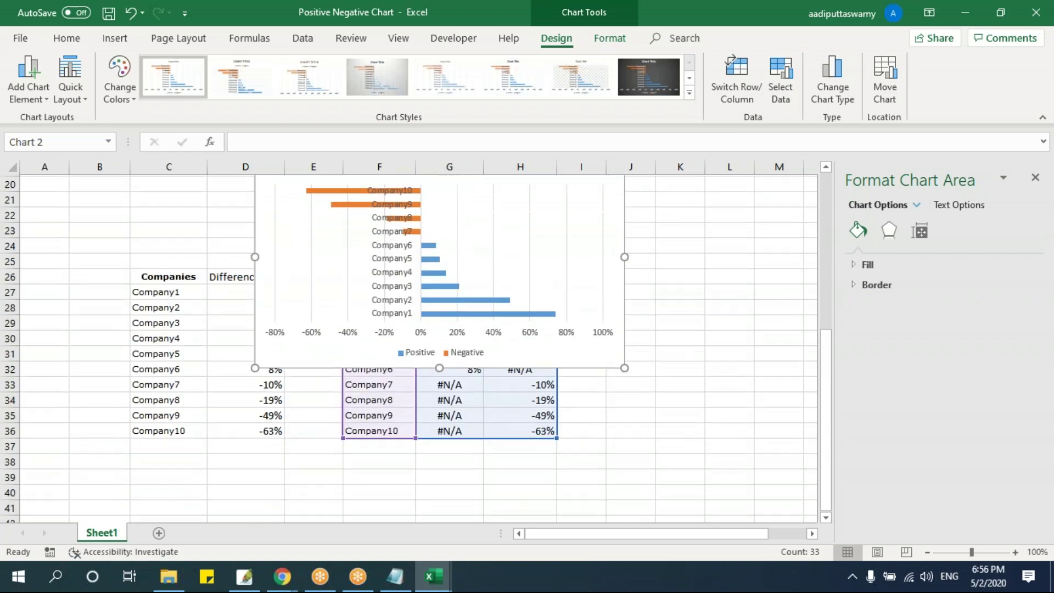
pyautogui.moveTo(256, 195); pyautogui.dragTo(369, 290)
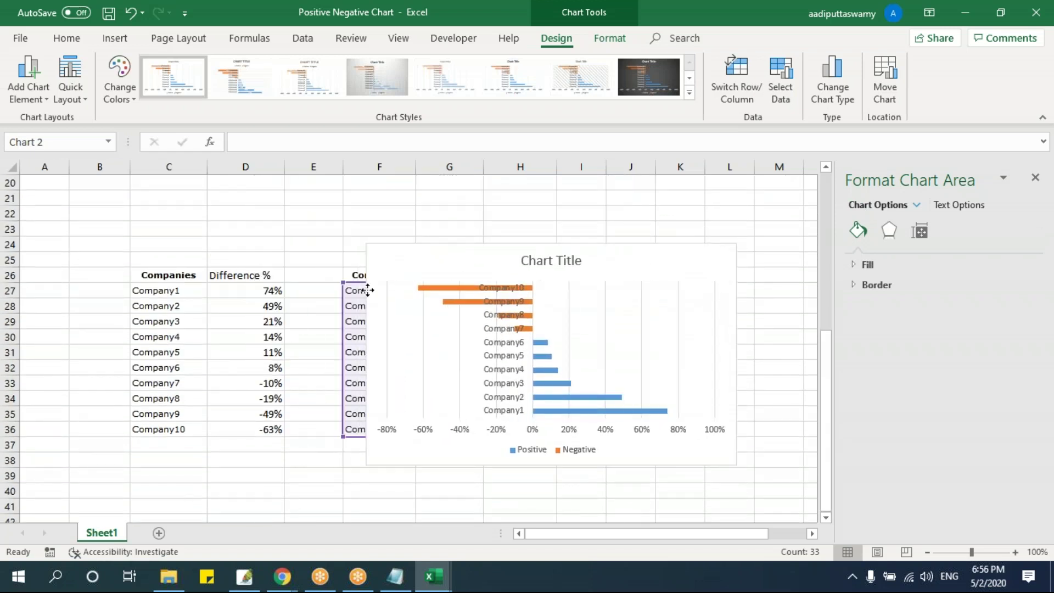
# Step: Insert a 2-D bar chart of the Companies and Difference % table C26:D36
pyautogui.moveTo(153, 275); pyautogui.dragTo(260, 430)
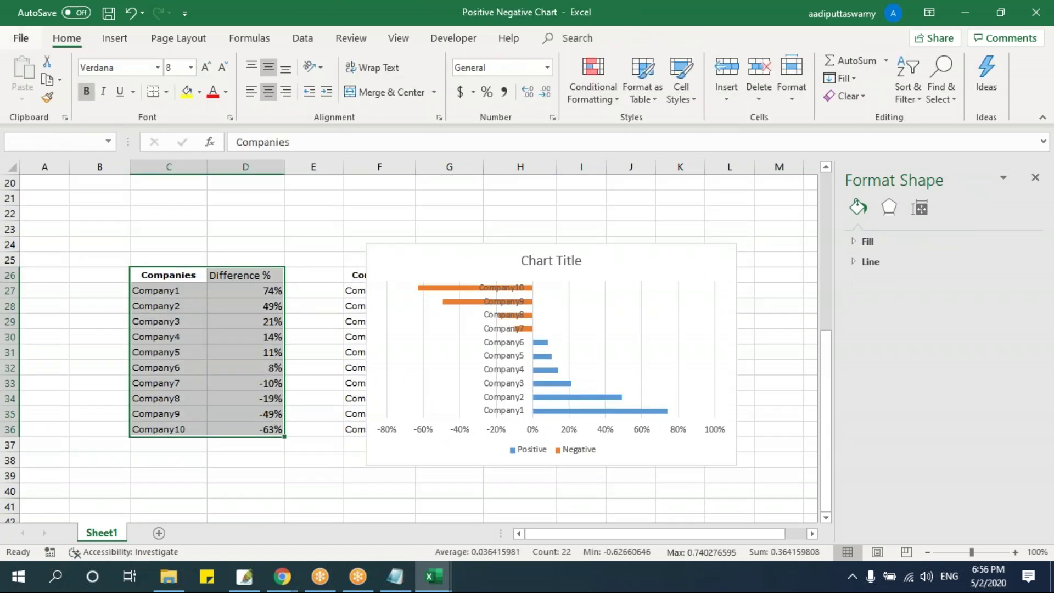
pyautogui.click(20, 38)
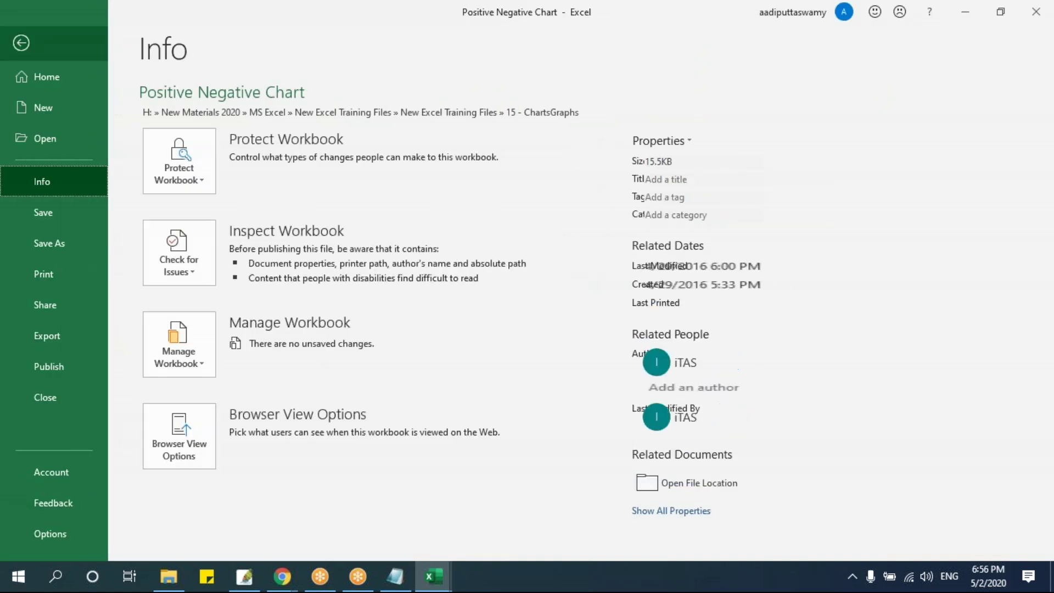
pyautogui.press('Escape')
pyautogui.click(118, 39)
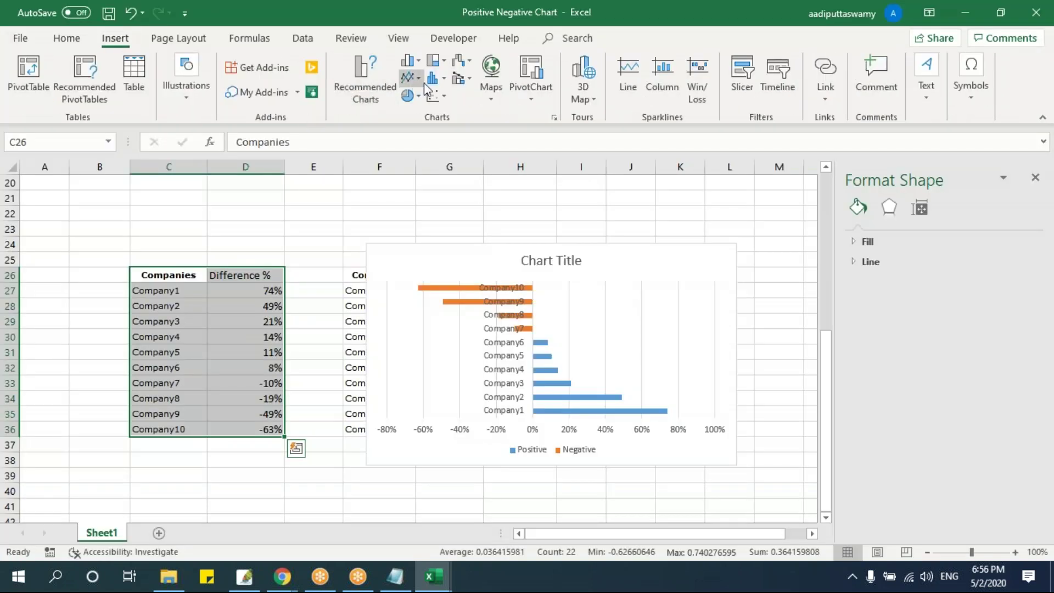
pyautogui.click(421, 61)
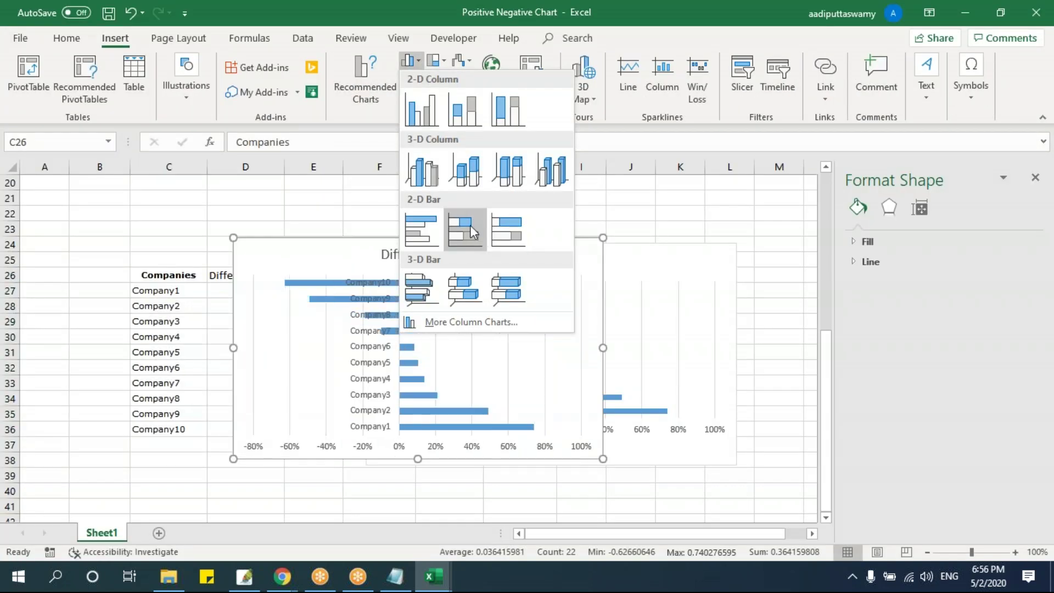
pyautogui.click(470, 225)
# Step: Arrange the two charts side by side and delete the company labels from both
pyautogui.moveTo(449, 244); pyautogui.dragTo(423, 254)
pyautogui.moveTo(353, 238); pyautogui.dragTo(170, 236)
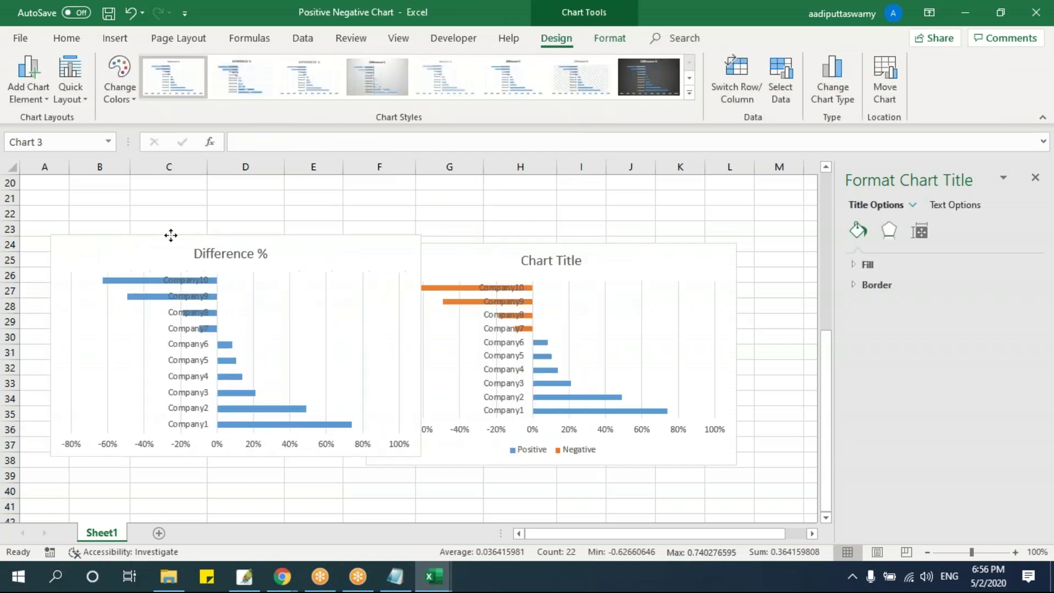
pyautogui.moveTo(486, 248); pyautogui.dragTo(544, 236)
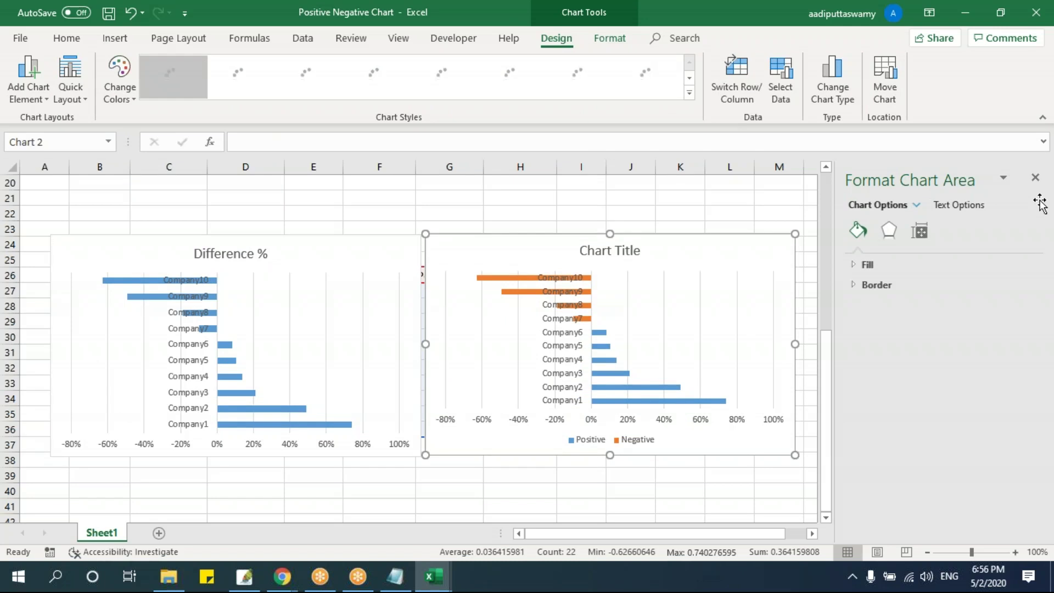
pyautogui.click(1036, 181)
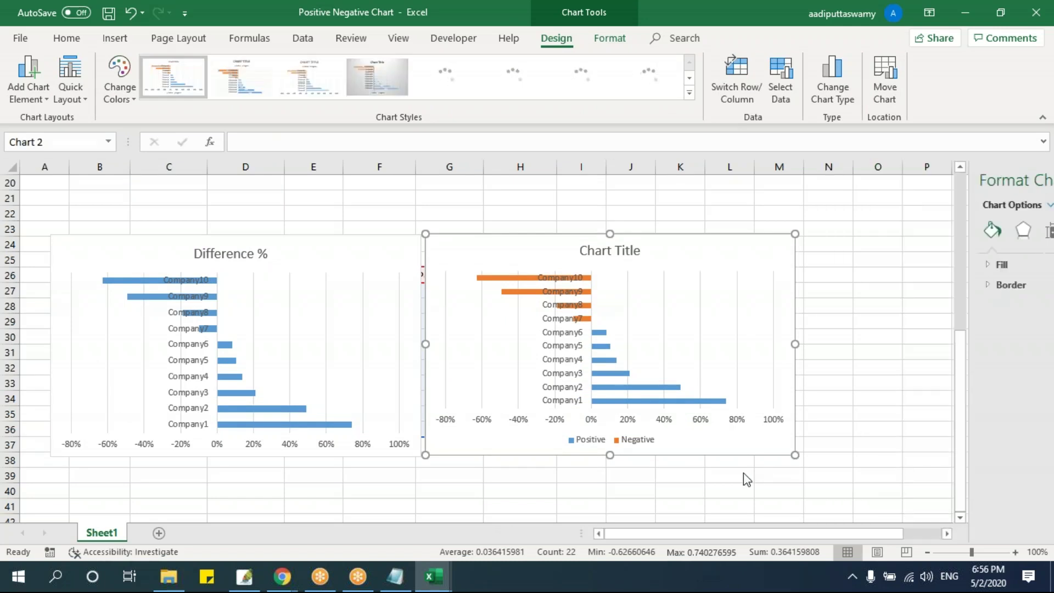
pyautogui.click(558, 365)
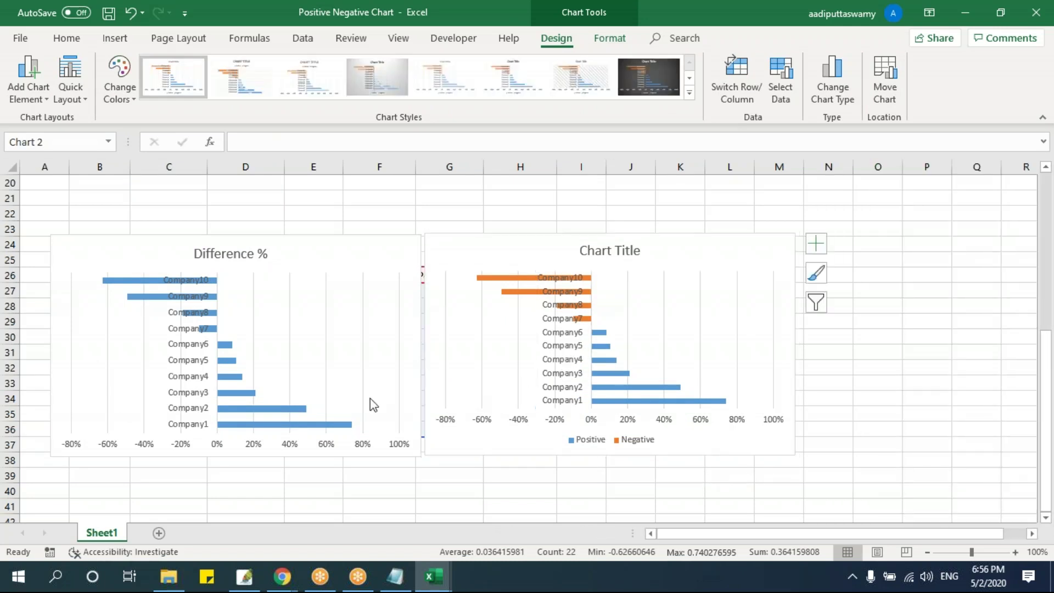
pyautogui.press('Delete')
pyautogui.click(197, 354)
pyautogui.press('Delete')
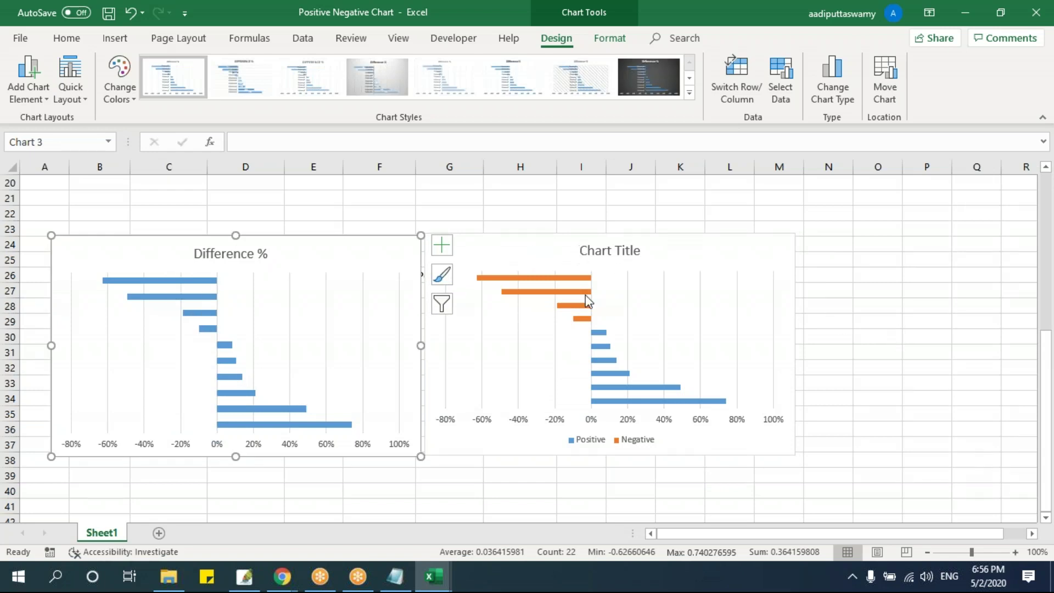
pyautogui.moveTo(534, 240); pyautogui.dragTo(713, 243)
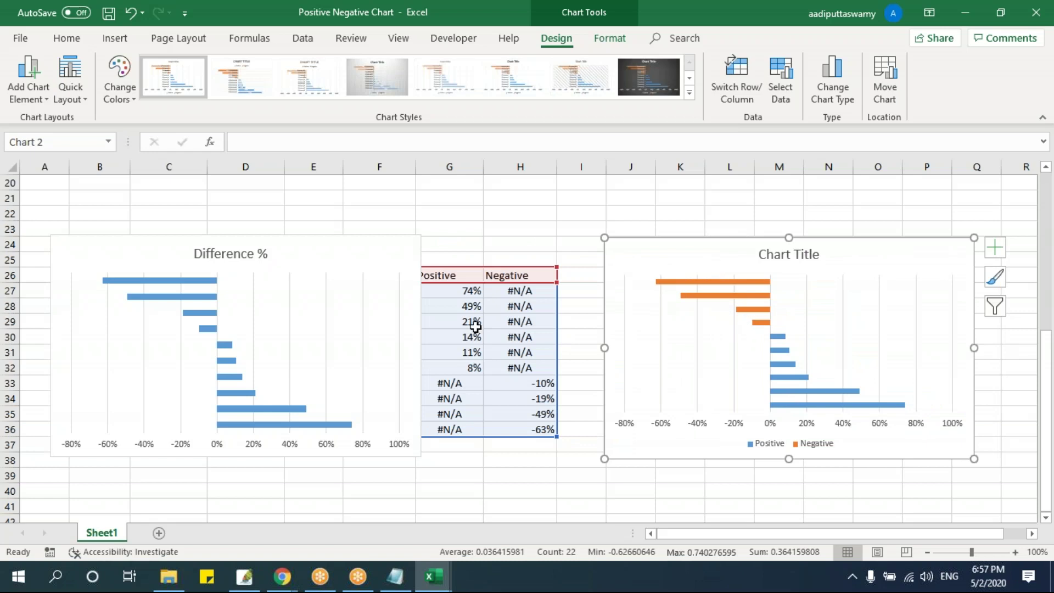
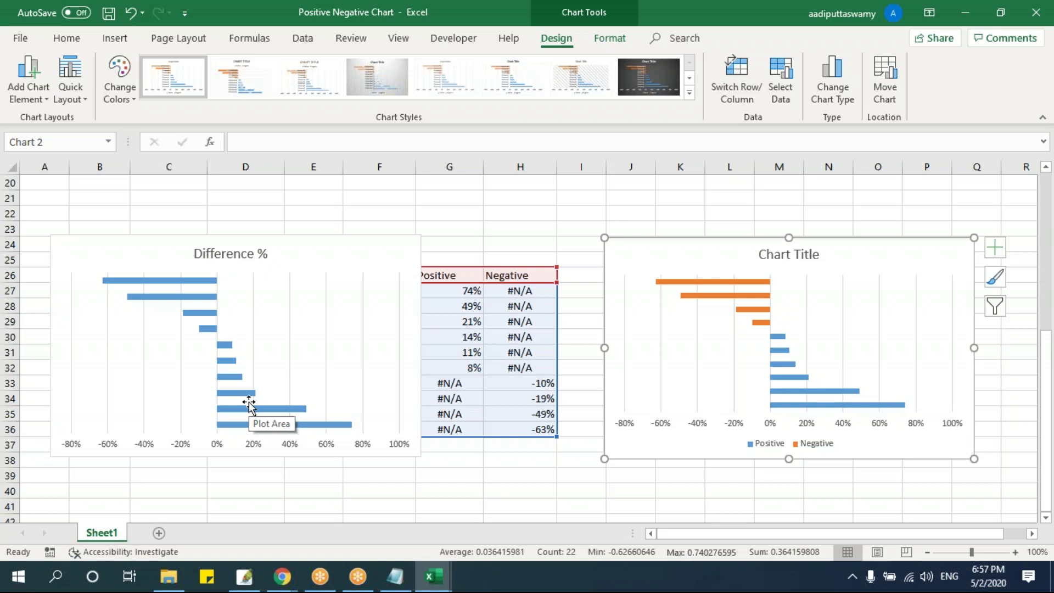
# Step: Deselect the Positive/Negative chart and bring up the 15 - ChartsGraphs folder in File Explorer
pyautogui.click(472, 215)
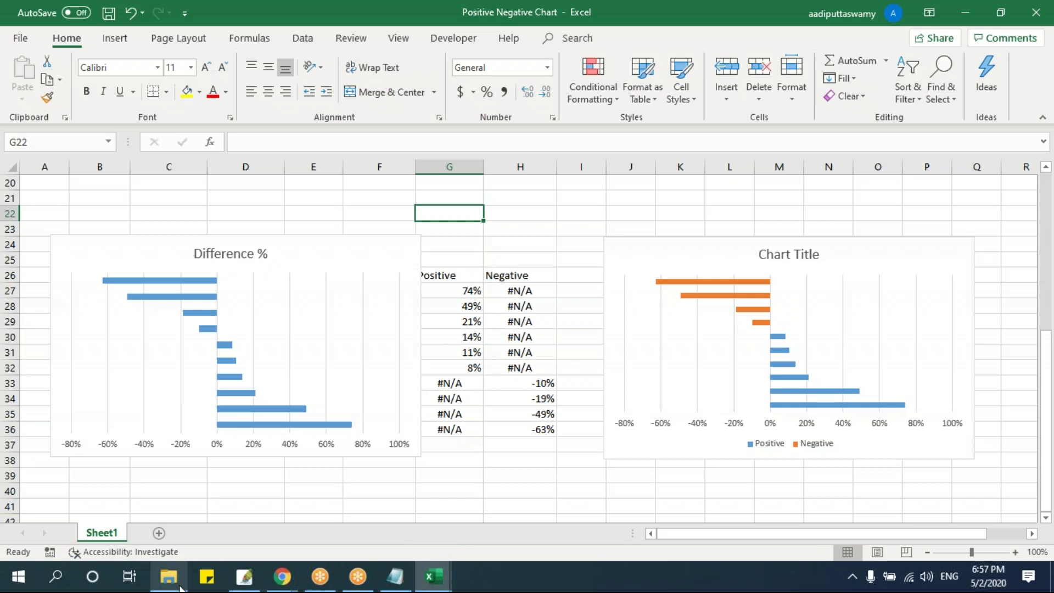
pyautogui.moveTo(180, 586)
pyautogui.click(174, 531)
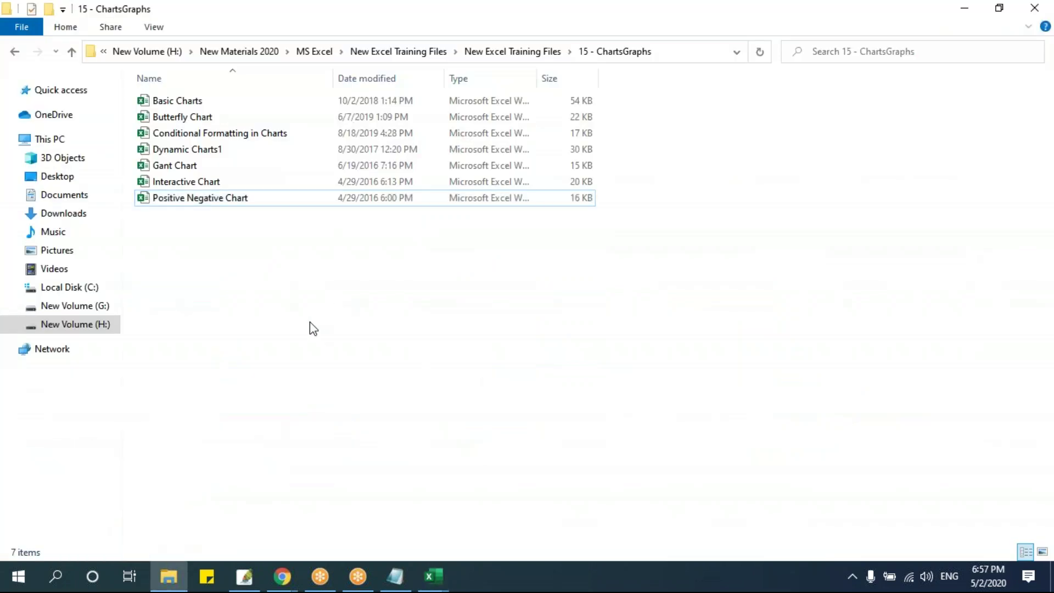